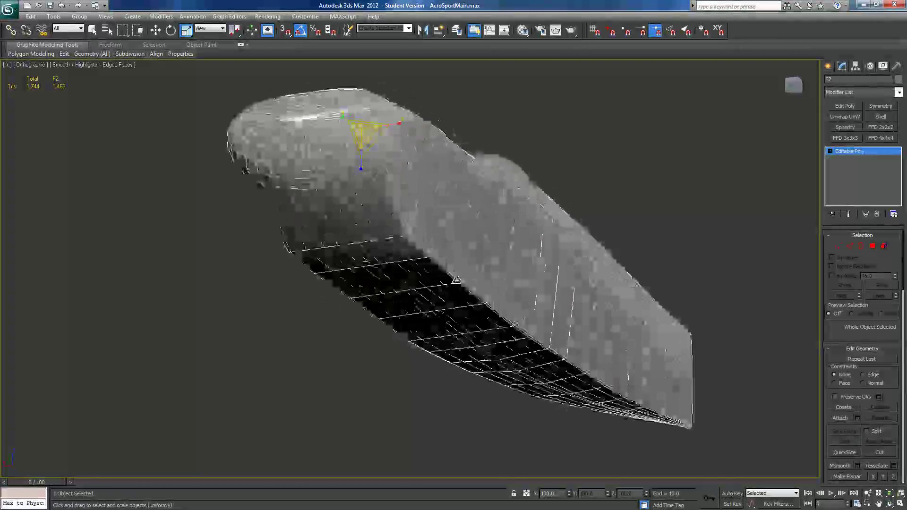
# Render the fuselage's nose and move the render window away from the model.
pyautogui.scroll(3, 504, 309)
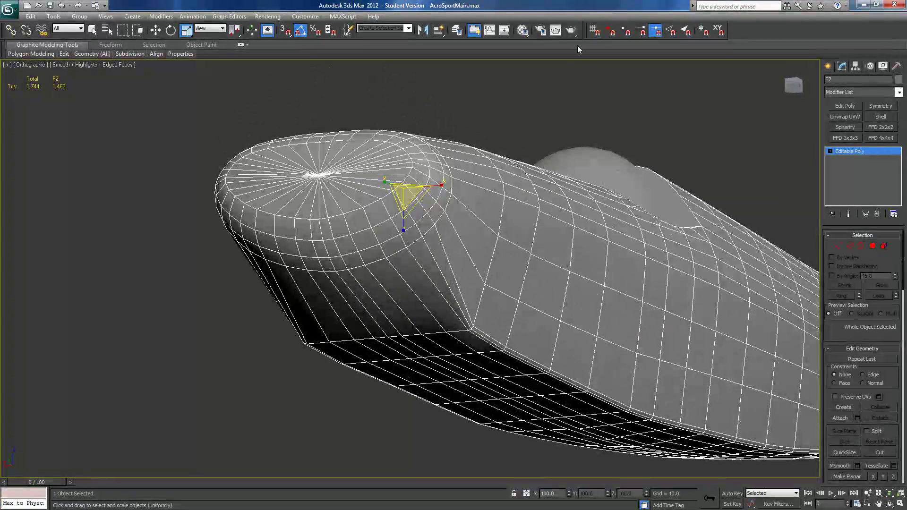
pyautogui.click(556, 30)
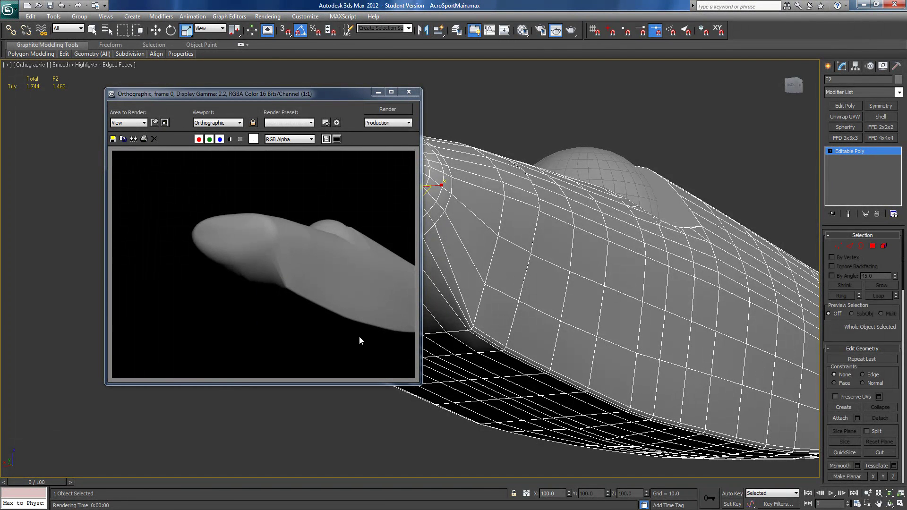
pyautogui.keyDown('alt'); pyautogui.moveTo(462, 367); pyautogui.dragTo(581, 316, button='middle'); pyautogui.keyUp('alt')
pyautogui.moveTo(342, 92); pyautogui.dragTo(237, 97)
# Select the ring of lengthwise edges just behind the rounded nose and connect them with one new edge loop.
pyautogui.keyDown('alt'); pyautogui.moveTo(484, 248); pyautogui.dragTo(481, 325, button='middle'); pyautogui.keyUp('alt')
pyautogui.keyDown('alt'); pyautogui.moveTo(415, 425); pyautogui.dragTo(538, 305, button='middle'); pyautogui.keyUp('alt')
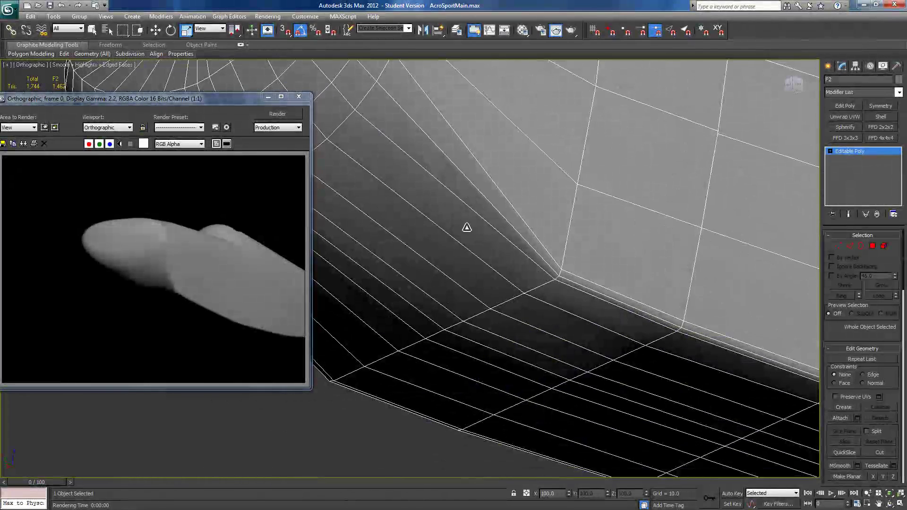
pyautogui.scroll(-5, 505, 400)
pyautogui.moveTo(506, 401)
pyautogui.keyDown('alt'); pyautogui.mouseDown(button='middle')
pyautogui.moveTo(541, 402)
pyautogui.moveTo(511, 406)
pyautogui.mouseUp(button='middle'); pyautogui.keyUp('alt')
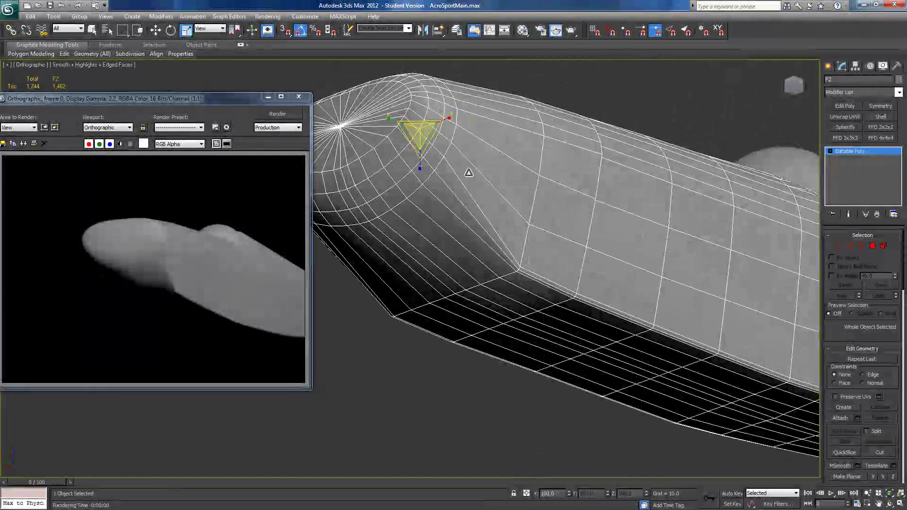
pyautogui.keyDown('alt'); pyautogui.moveTo(551, 315); pyautogui.dragTo(619, 323, button='middle'); pyautogui.keyUp('alt')
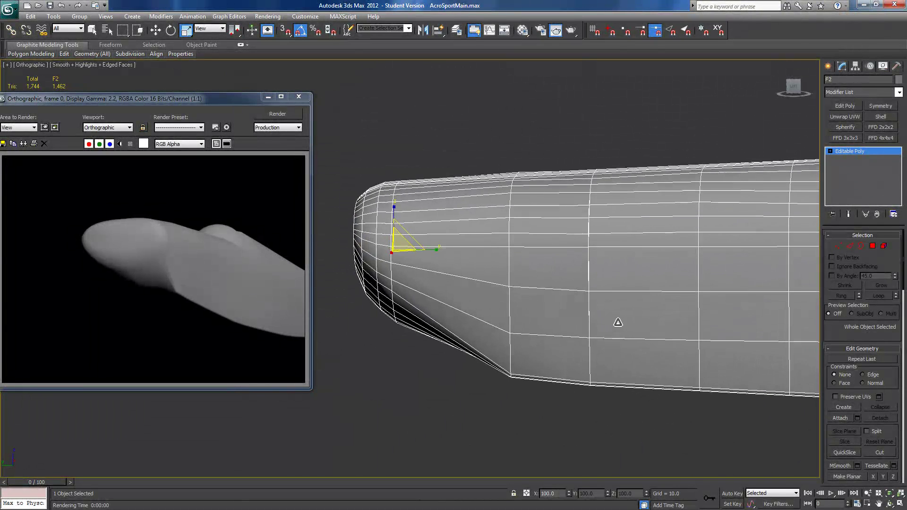
pyautogui.click(850, 247)
pyautogui.keyDown('alt'); pyautogui.moveTo(549, 325); pyautogui.dragTo(551, 324, button='middle'); pyautogui.keyUp('alt')
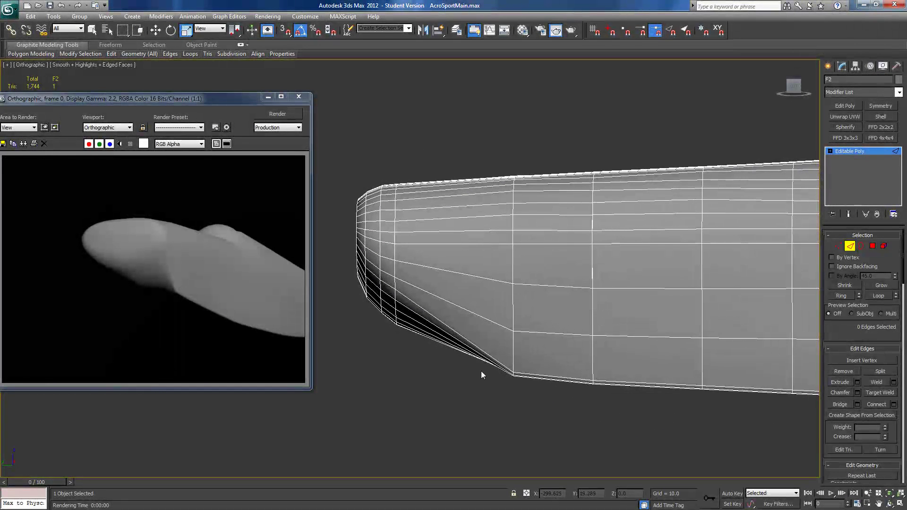
pyautogui.click(453, 176)
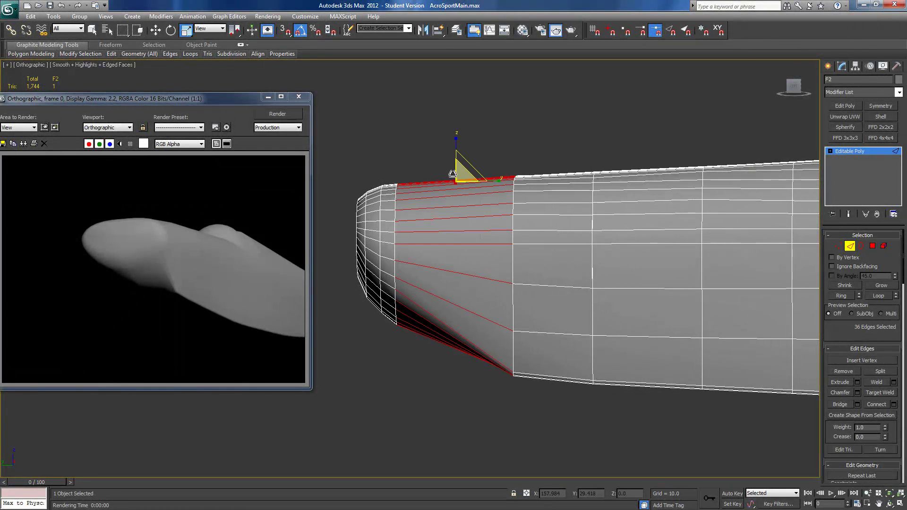
pyautogui.click(869, 406)
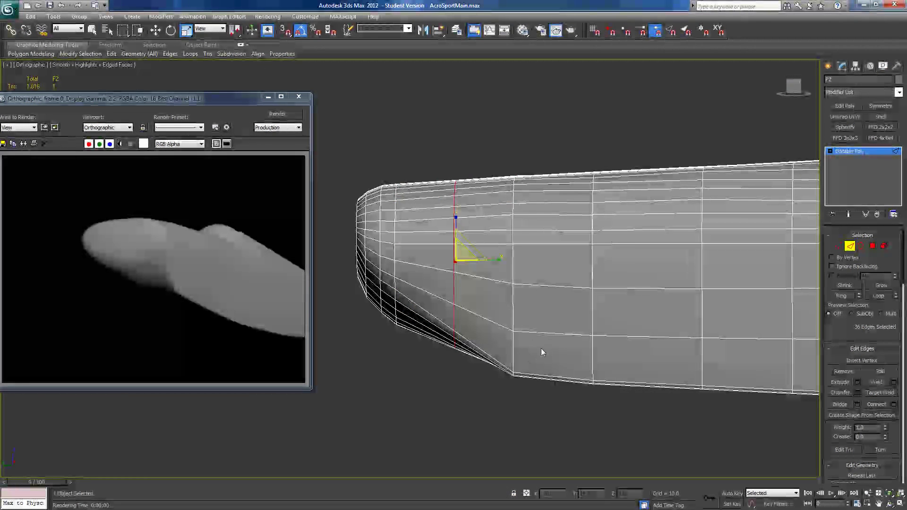
# Select the edge loop at the corner where the nose meets the belly and chamfer it by 0.31 with 2 segments.
pyautogui.click(514, 312)
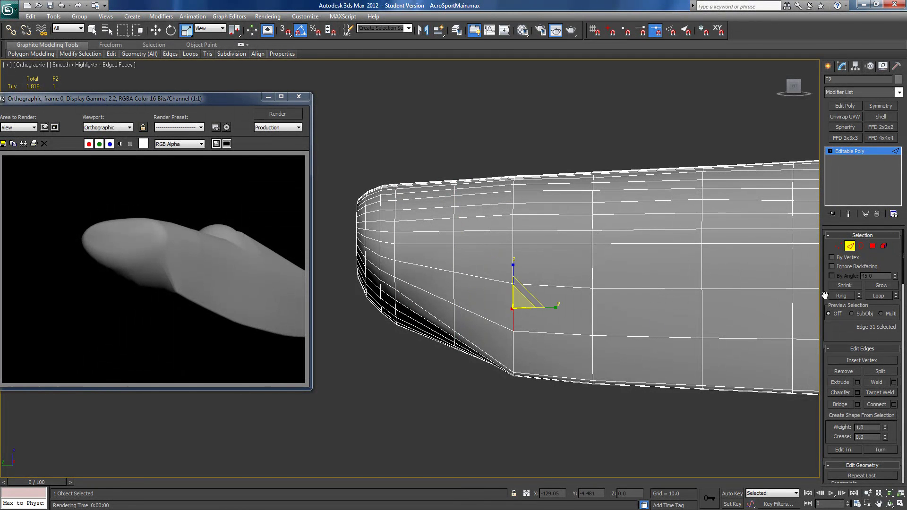
pyautogui.click(879, 296)
pyautogui.scroll(2, 642, 338)
pyautogui.keyDown('alt'); pyautogui.moveTo(577, 328); pyautogui.dragTo(594, 292, button='middle'); pyautogui.keyUp('alt')
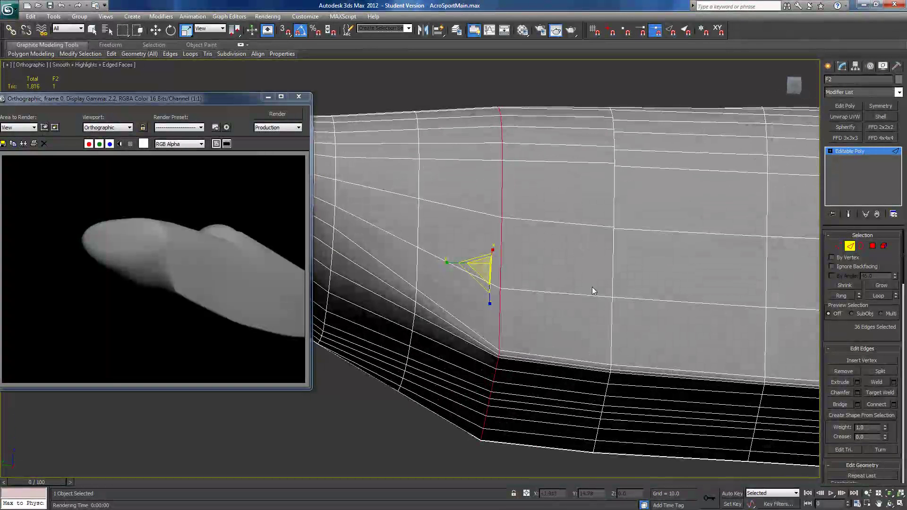
pyautogui.click(858, 393)
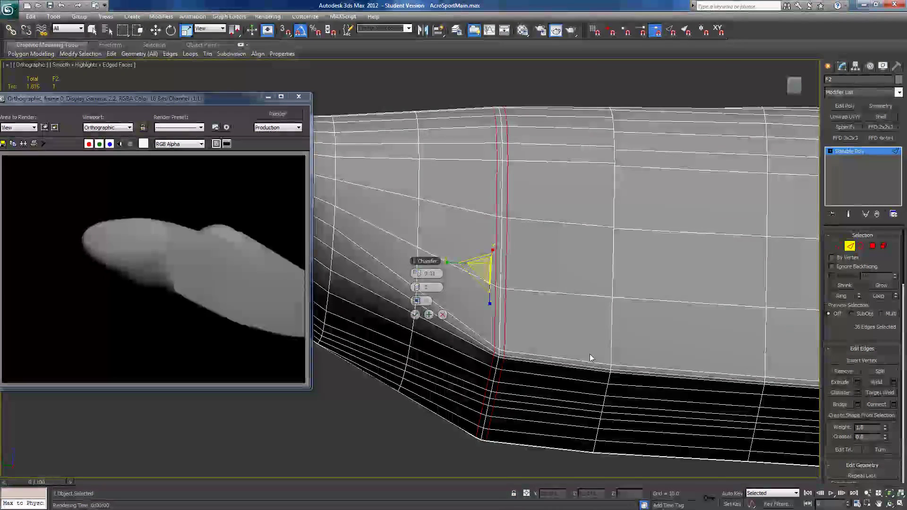
pyautogui.keyDown('alt'); pyautogui.moveTo(468, 330); pyautogui.dragTo(268, 288, button='middle'); pyautogui.keyUp('alt')
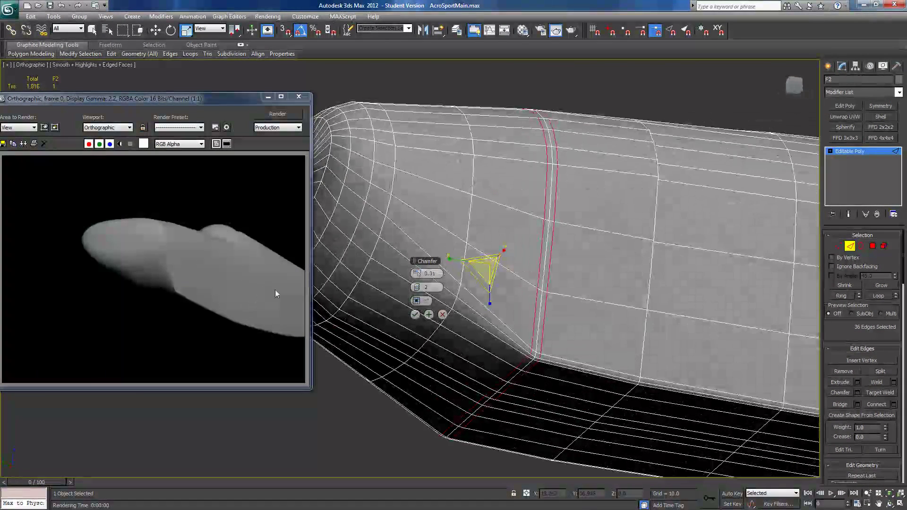
pyautogui.click(415, 315)
# Render the underside of the nose to check the chamfered corner's shading.
pyautogui.keyDown('alt'); pyautogui.moveTo(415, 316); pyautogui.dragTo(539, 294, button='middle'); pyautogui.keyUp('alt')
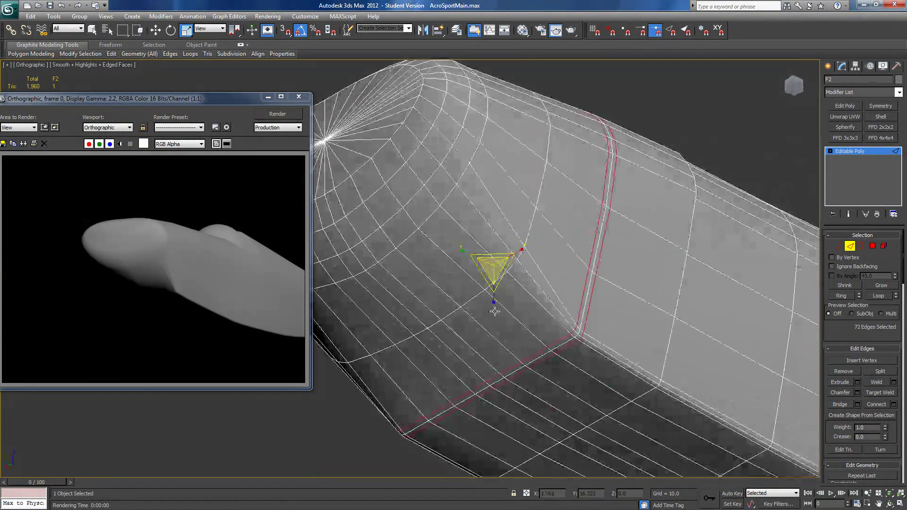
pyautogui.keyDown('alt'); pyautogui.moveTo(569, 113); pyautogui.dragTo(581, 110, button='middle'); pyautogui.keyUp('alt')
pyautogui.click(571, 30)
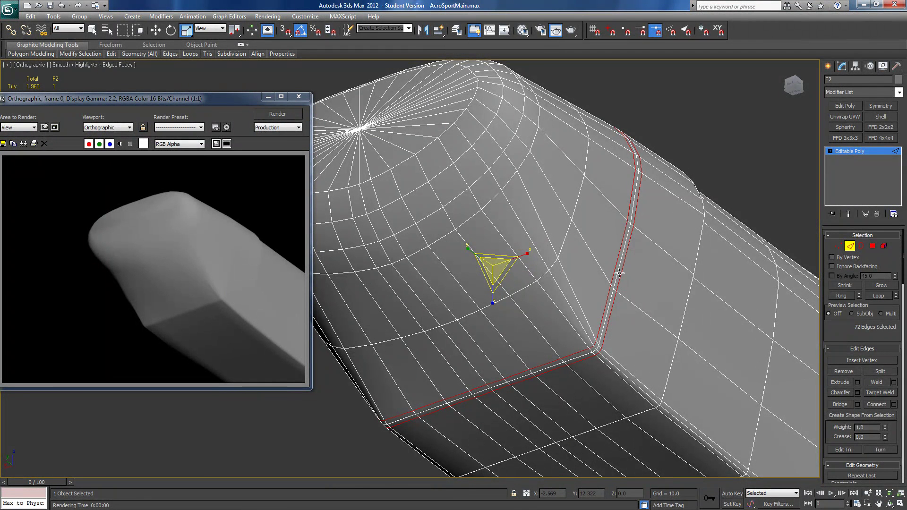
# Close the render window and undo the chamfer on the corner edge loop.
pyautogui.click(299, 97)
pyautogui.keyDown('alt'); pyautogui.moveTo(547, 385); pyautogui.dragTo(479, 328, button='middle'); pyautogui.keyUp('alt')
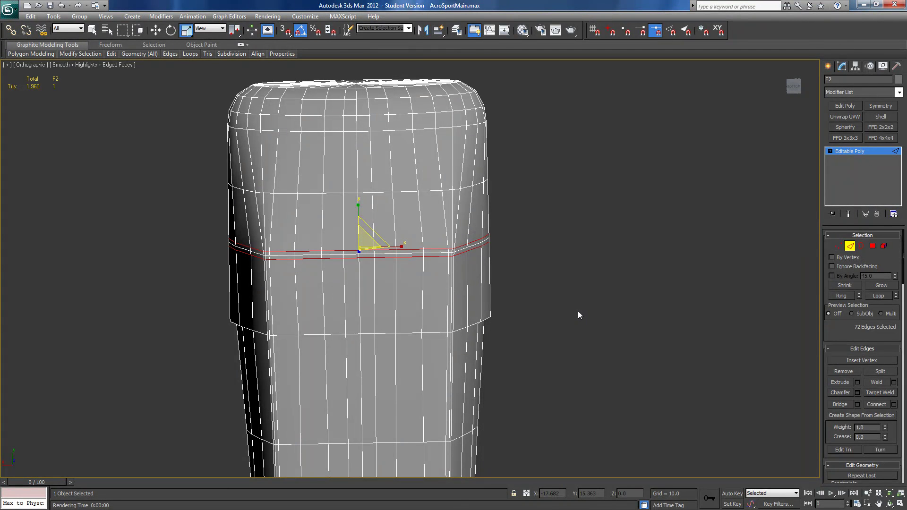
pyautogui.hotkey('ctrl', 'alt', 'c')
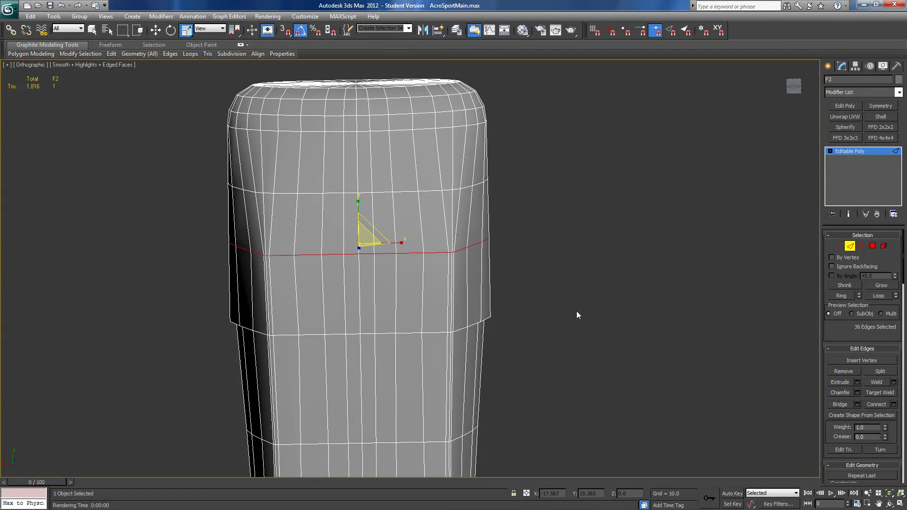
# Select the seven inner vertices of the belly's front corner row and collapse them into one centre vertex.
pyautogui.click(840, 246)
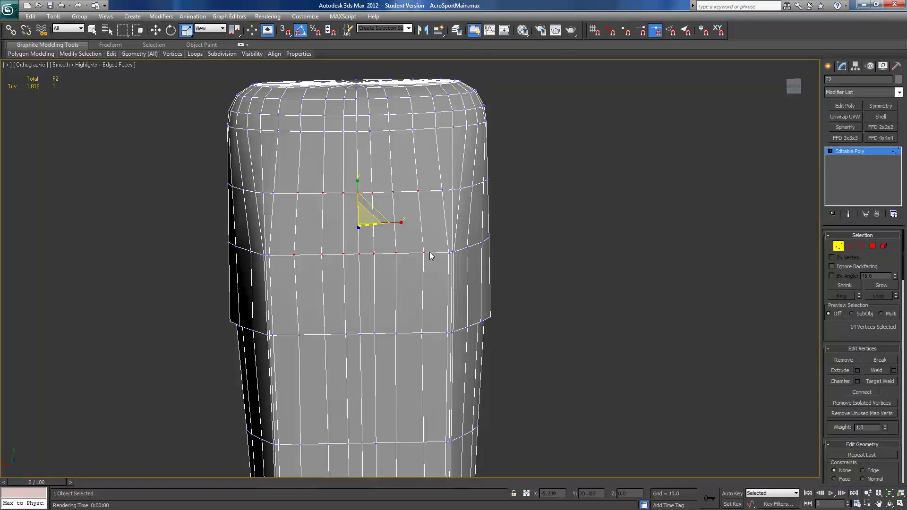
pyautogui.moveTo(268, 270); pyautogui.dragTo(268, 270)
pyautogui.keyDown('alt'); pyautogui.moveTo(293, 264); pyautogui.dragTo(384, 313, button='middle'); pyautogui.keyUp('alt')
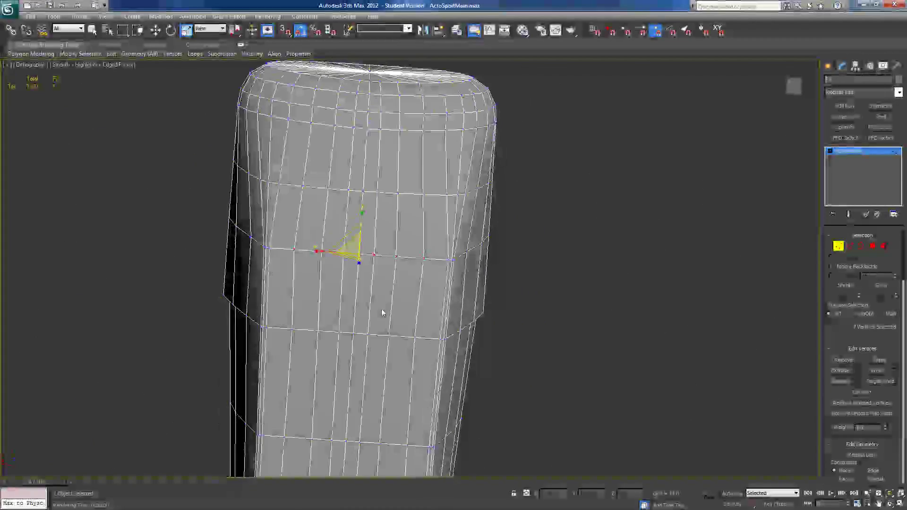
pyautogui.scroll(-5, 873, 407)
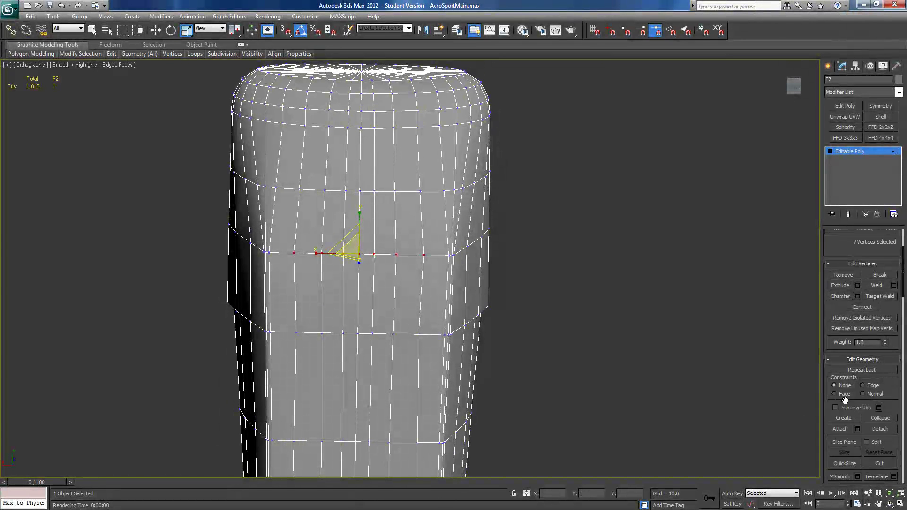
pyautogui.click(878, 375)
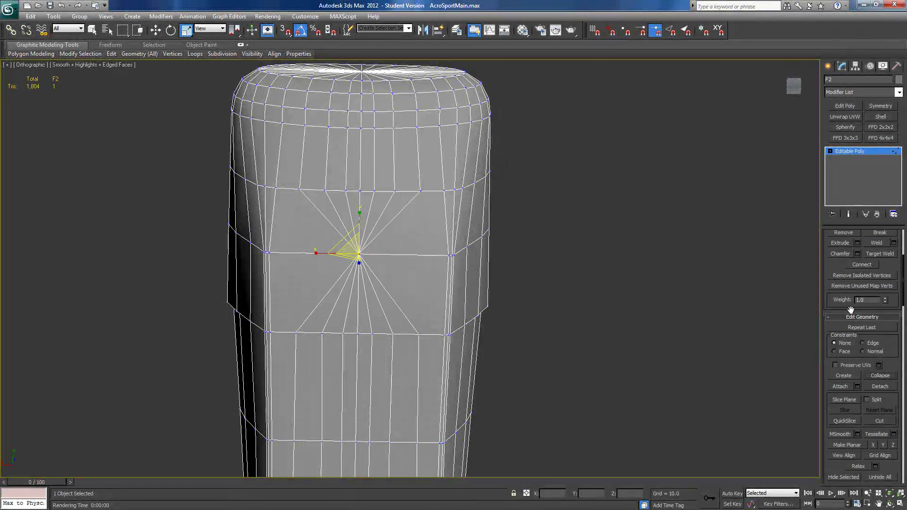
pyautogui.scroll(5, 877, 337)
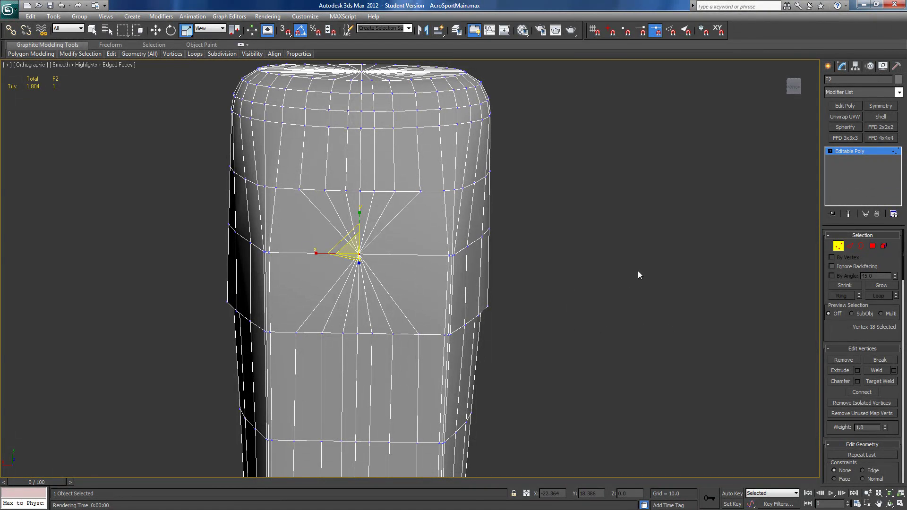
# Remove the six off-centre lengthwise edge loops running along the belly from the collapsed vertex to the tail, including their vertices.
pyautogui.click(851, 246)
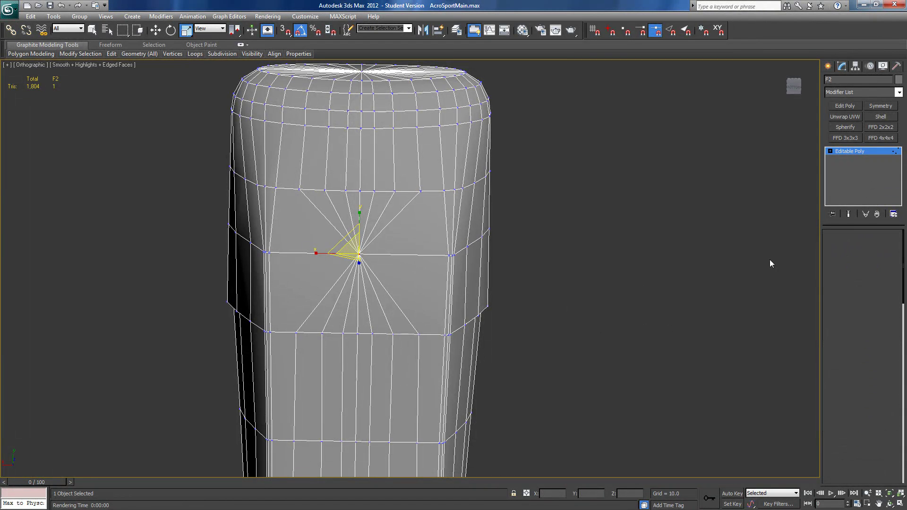
pyautogui.click(307, 319)
pyautogui.keyDown('ctrl'); pyautogui.click(328, 316); pyautogui.keyUp('ctrl')
pyautogui.keyDown('ctrl'); pyautogui.click(346, 316); pyautogui.keyUp('ctrl')
pyautogui.keyDown('ctrl'); pyautogui.click(369, 318); pyautogui.keyUp('ctrl')
pyautogui.keyDown('ctrl'); pyautogui.click(383, 312); pyautogui.keyUp('ctrl')
pyautogui.keyDown('ctrl'); pyautogui.click(395, 303); pyautogui.keyUp('ctrl')
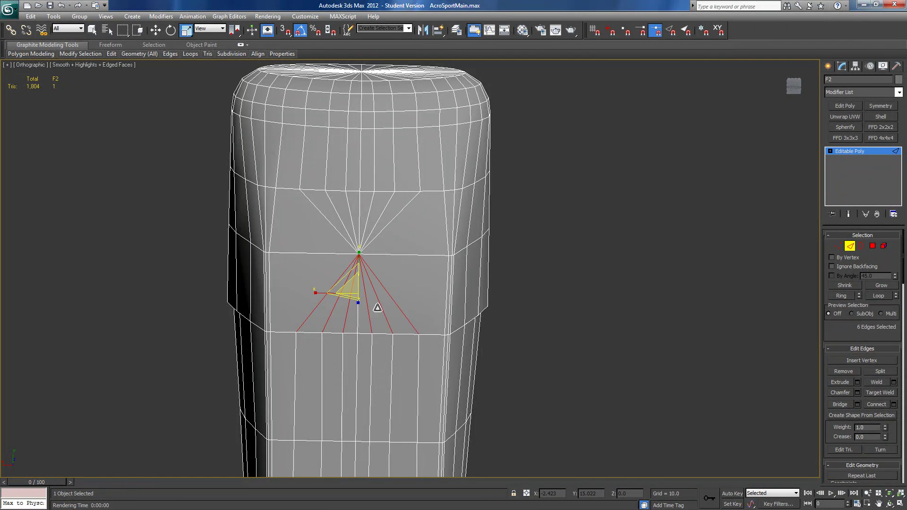
pyautogui.scroll(-4, 458, 333)
pyautogui.keyDown('alt'); pyautogui.moveTo(458, 333); pyautogui.dragTo(526, 304, button='middle'); pyautogui.keyUp('alt')
pyautogui.keyDown('alt'); pyautogui.moveTo(453, 315); pyautogui.dragTo(467, 303, button='middle'); pyautogui.keyUp('alt')
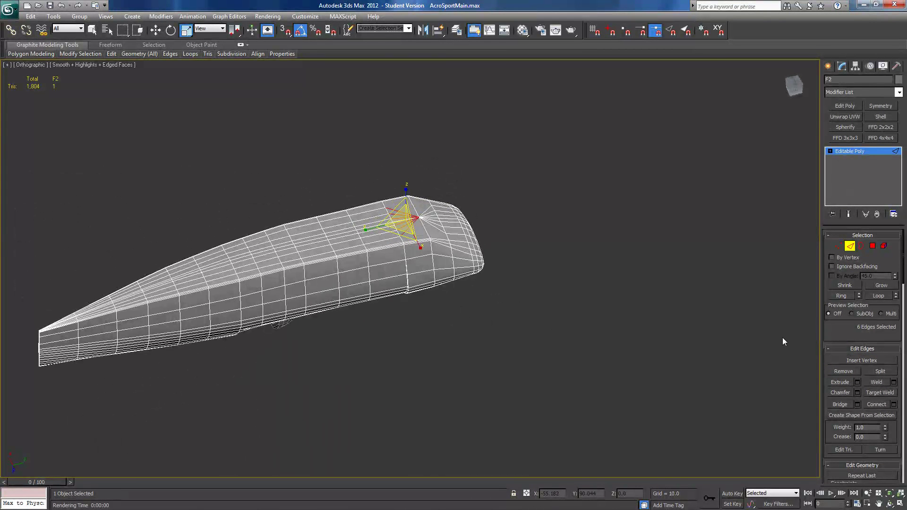
pyautogui.click(879, 297)
pyautogui.keyDown('alt'); pyautogui.moveTo(671, 295); pyautogui.dragTo(442, 311, button='middle'); pyautogui.keyUp('alt')
pyautogui.scroll(6, 441, 311)
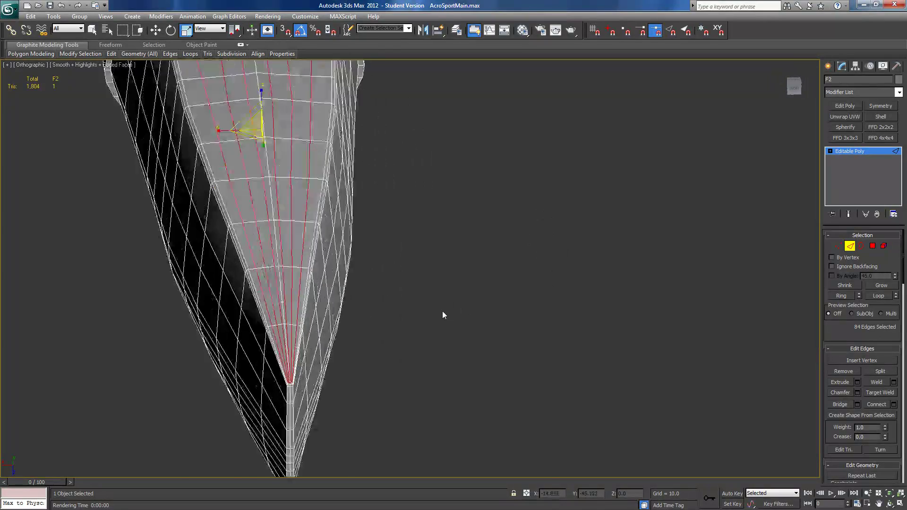
pyautogui.moveTo(417, 227); pyautogui.dragTo(572, 311, button='middle')
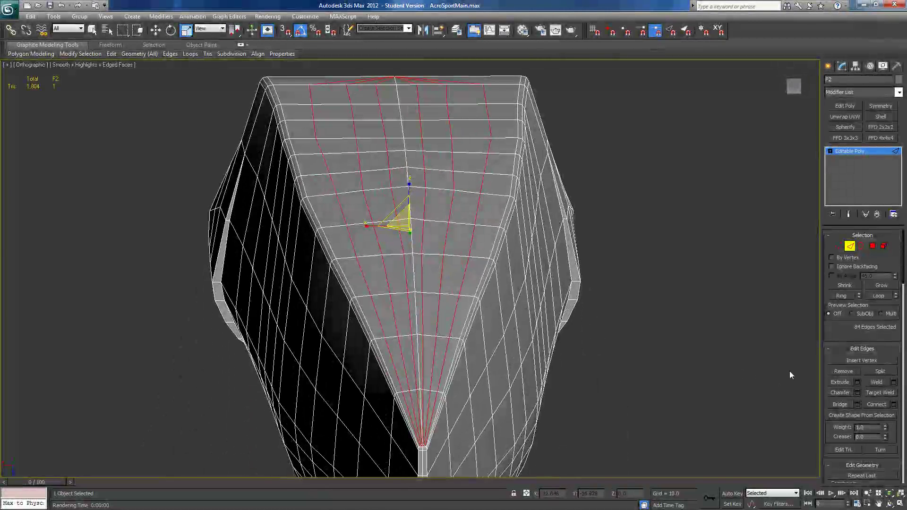
pyautogui.hotkey('ctrl', 'BackSpace')
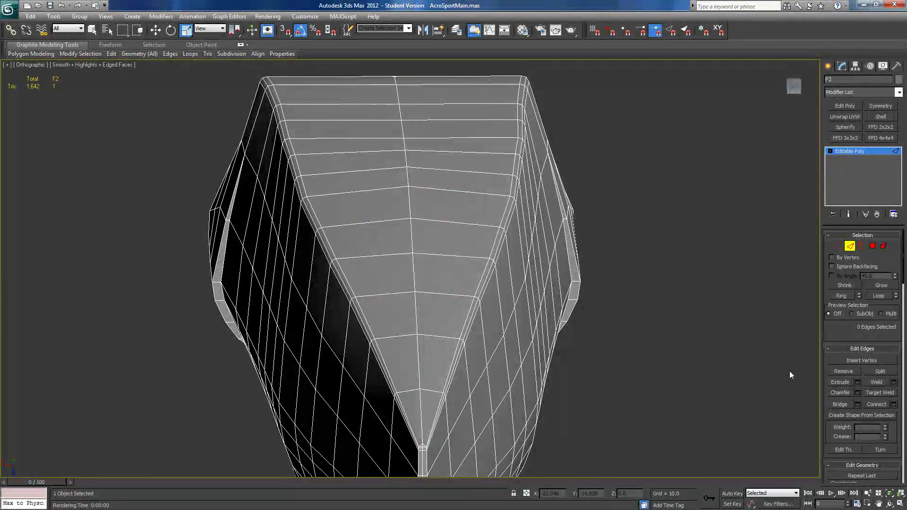
# Select the seven underside vertices in the row ahead of the collapsed vertex, constrain them to Edge, and scale them inward along X.
pyautogui.moveTo(617, 264); pyautogui.dragTo(616, 212, button='middle')
pyautogui.scroll(-4, 500, 183)
pyautogui.keyDown('alt'); pyautogui.moveTo(501, 183); pyautogui.dragTo(419, 368, button='middle'); pyautogui.keyUp('alt')
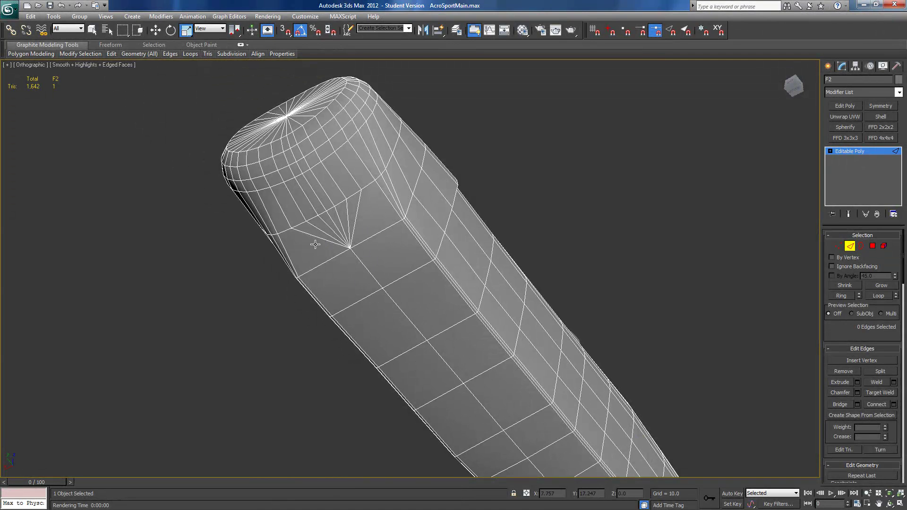
pyautogui.moveTo(423, 332); pyautogui.dragTo(419, 326, button='middle')
pyautogui.keyDown('alt'); pyautogui.moveTo(441, 296); pyautogui.dragTo(400, 319, button='middle'); pyautogui.keyUp('alt')
pyautogui.click(839, 246)
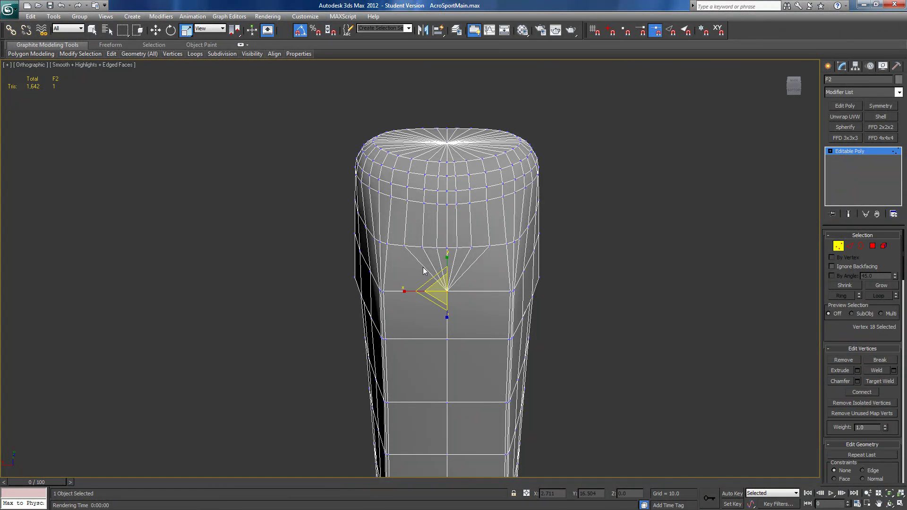
pyautogui.click(405, 245)
pyautogui.moveTo(398, 271); pyautogui.dragTo(498, 236)
pyautogui.keyDown('alt'); pyautogui.moveTo(499, 237); pyautogui.dragTo(410, 299, button='middle'); pyautogui.keyUp('alt')
pyautogui.moveTo(296, 163); pyautogui.dragTo(617, 276)
pyautogui.keyDown('alt'); pyautogui.moveTo(494, 271); pyautogui.dragTo(704, 366, button='middle'); pyautogui.keyUp('alt')
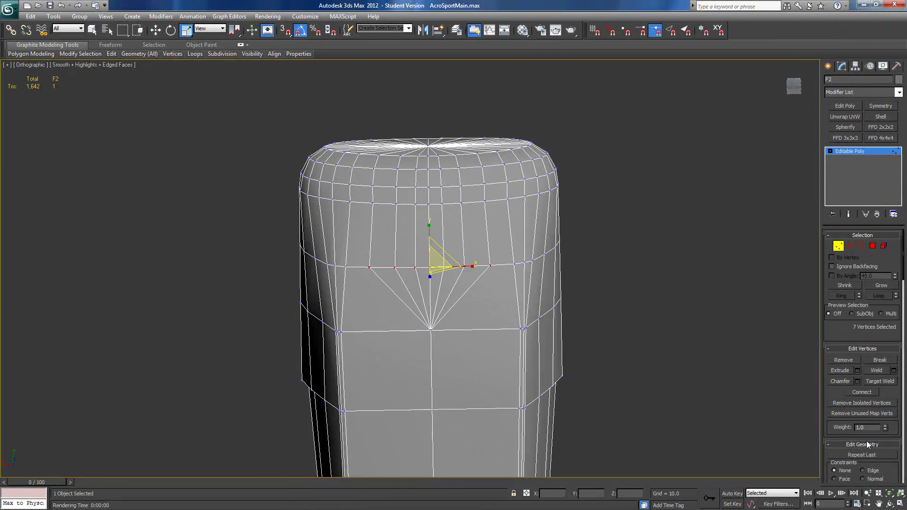
pyautogui.moveTo(470, 267); pyautogui.dragTo(443, 273)
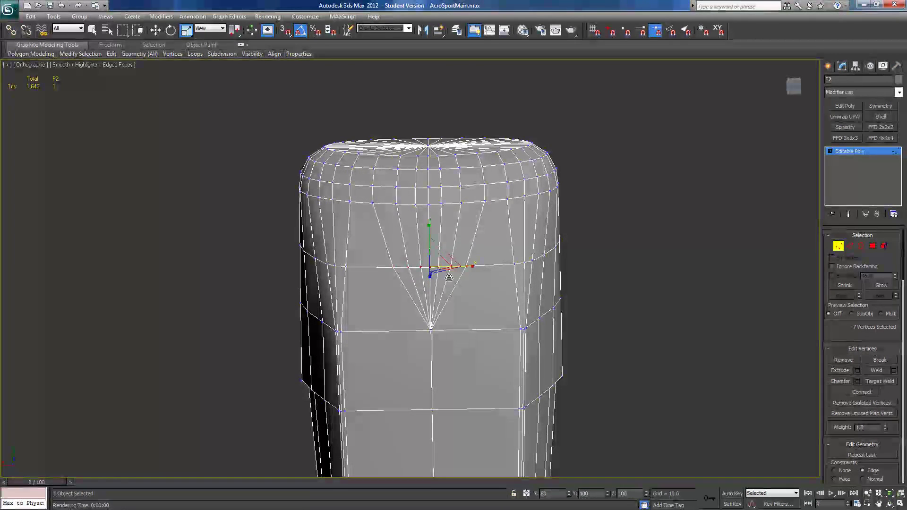
pyautogui.click(621, 234)
# Select the edge loop around the fuselage at the nose-to-belly corner and chamfer it by 0.31 with 2 segments.
pyautogui.keyDown('alt'); pyautogui.moveTo(621, 233); pyautogui.dragTo(586, 184, button='middle'); pyautogui.keyUp('alt')
pyautogui.keyDown('alt'); pyautogui.moveTo(512, 214); pyautogui.dragTo(330, 371, button='middle'); pyautogui.keyUp('alt')
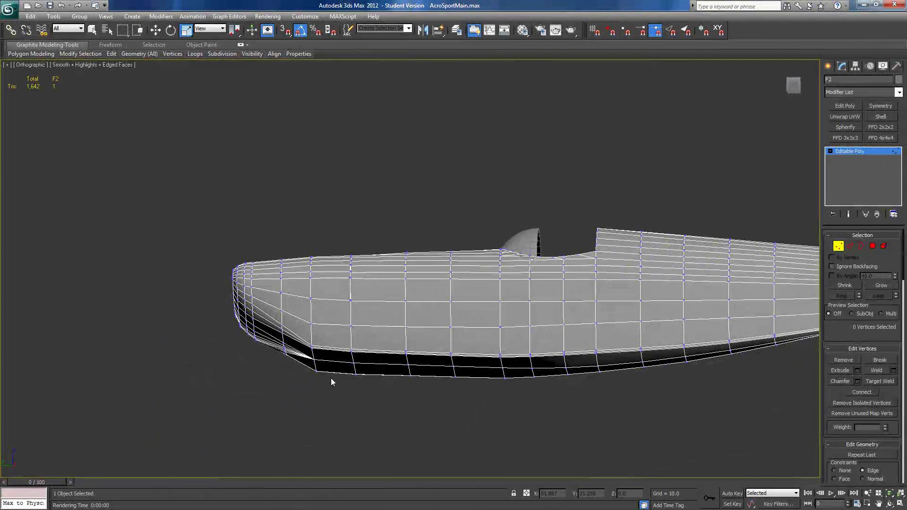
pyautogui.moveTo(322, 238); pyautogui.dragTo(324, 226)
pyautogui.keyDown('alt'); pyautogui.moveTo(325, 225); pyautogui.dragTo(327, 246, button='middle'); pyautogui.keyUp('alt')
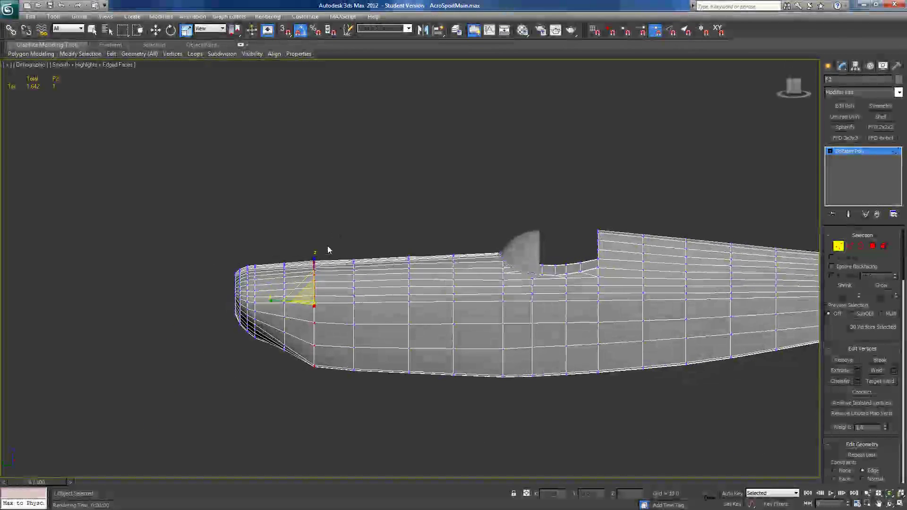
pyautogui.click(851, 246)
pyautogui.click(313, 314)
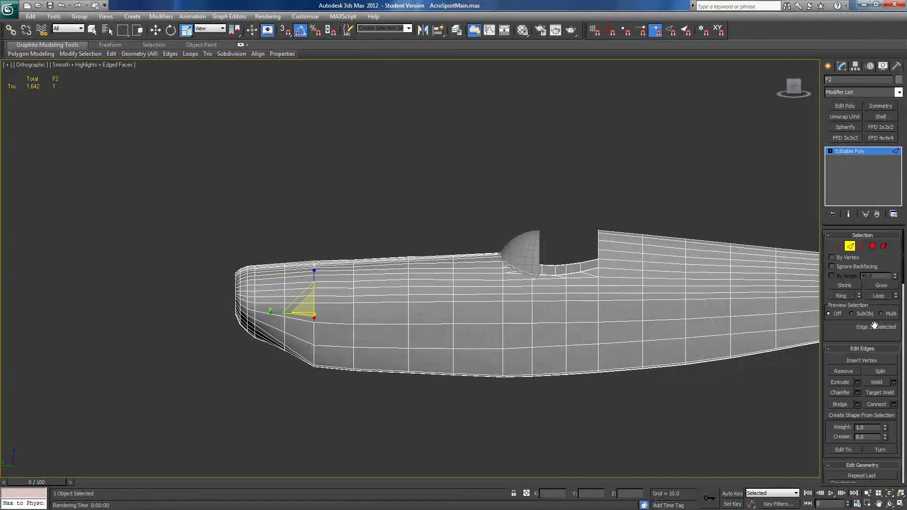
pyautogui.click(879, 296)
pyautogui.keyDown('alt'); pyautogui.moveTo(404, 396); pyautogui.dragTo(544, 264, button='middle'); pyautogui.keyUp('alt')
pyautogui.scroll(4, 424, 313)
pyautogui.scroll(2, 418, 314)
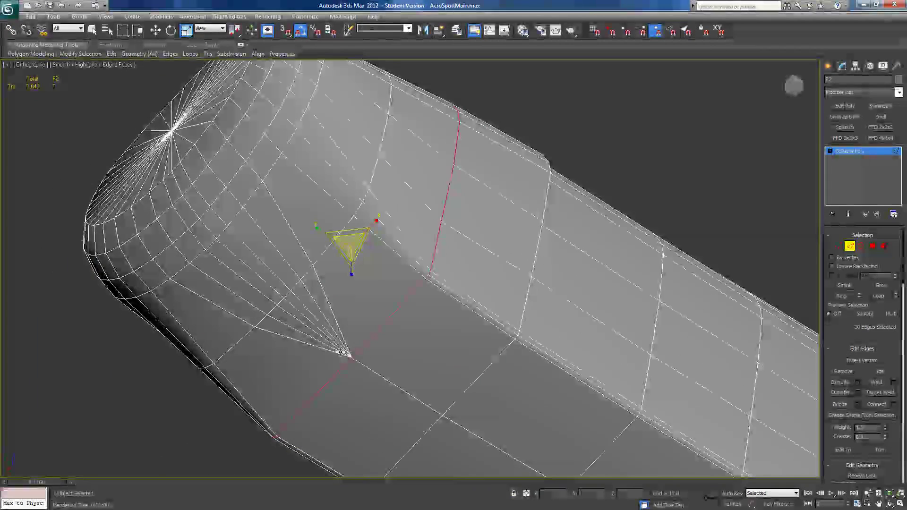
pyautogui.click(858, 393)
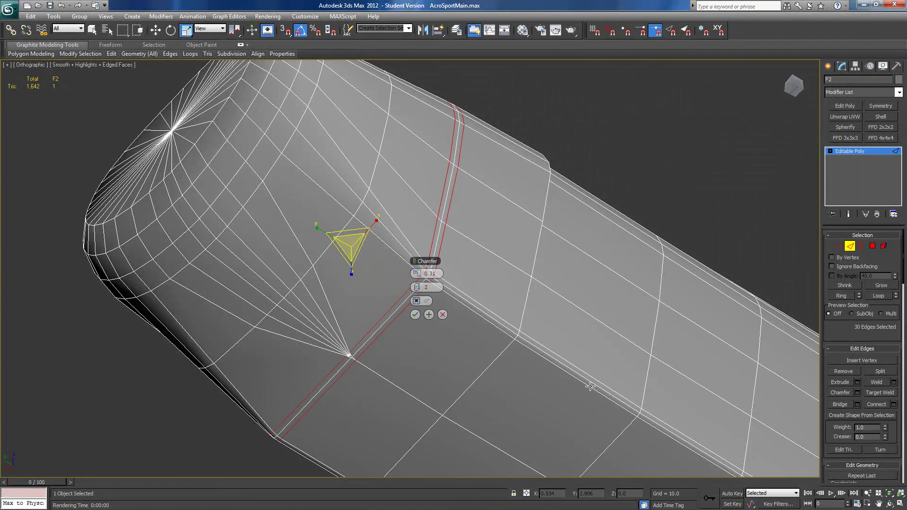
pyautogui.click(413, 315)
# Select the whole cluster of vertices where the chamfered loop meets the converging nose edges at the belly centre and collapse it into one vertex.
pyautogui.moveTo(410, 330); pyautogui.dragTo(499, 211, button='middle')
pyautogui.scroll(8, 498, 213)
pyautogui.moveTo(551, 118); pyautogui.dragTo(370, 334, button='middle')
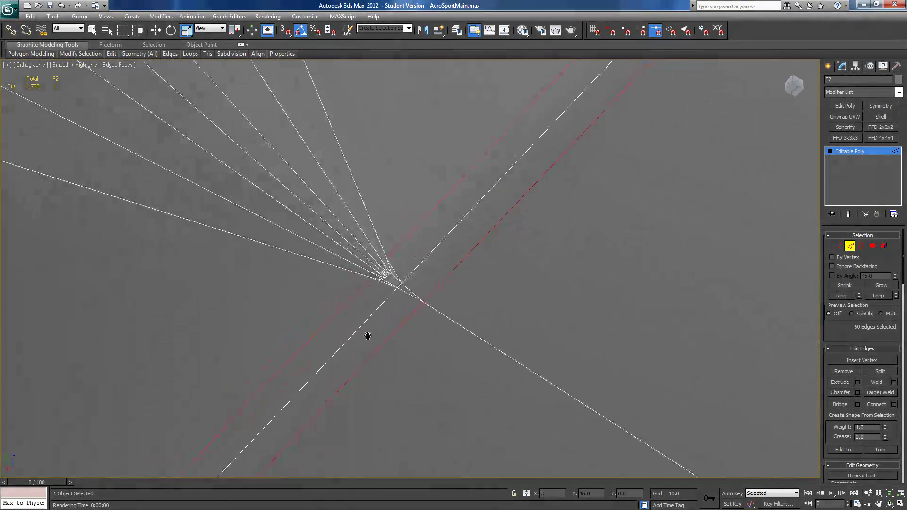
pyautogui.keyDown('ctrl'); pyautogui.click(838, 245); pyautogui.keyUp('ctrl')
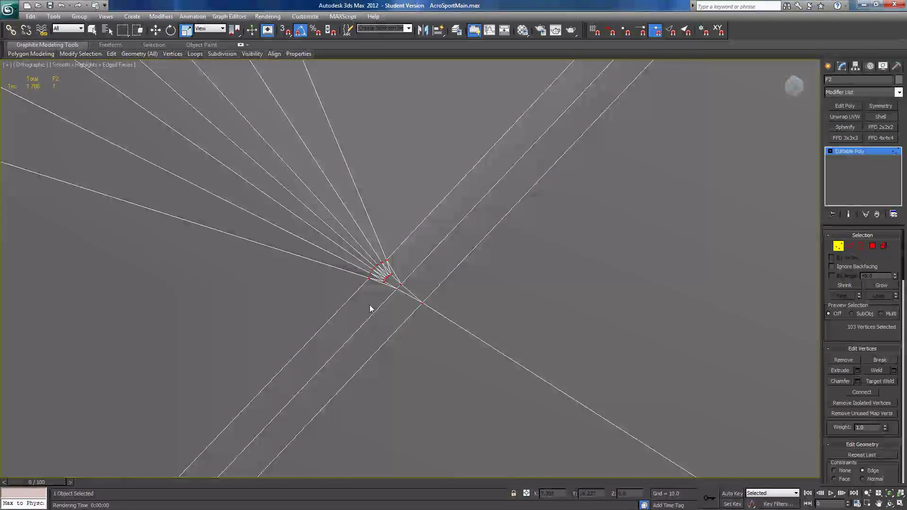
pyautogui.click(368, 279)
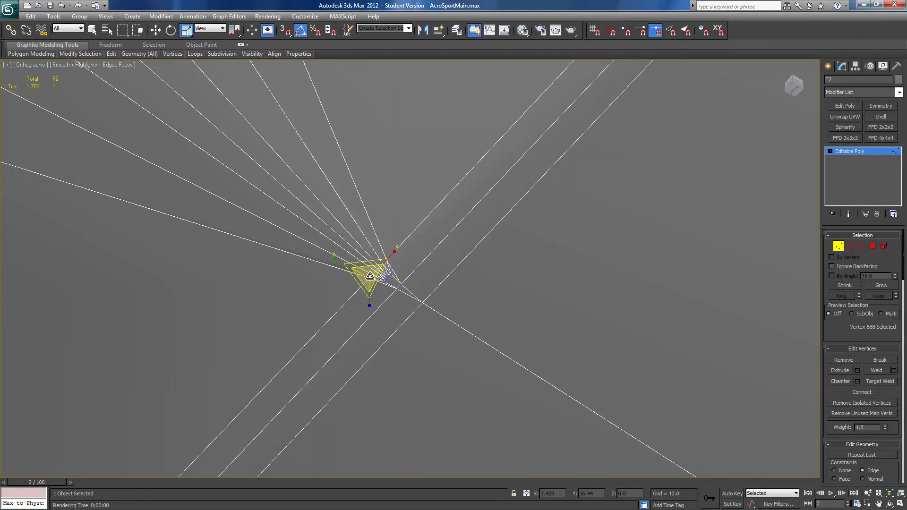
pyautogui.keyDown('alt'); pyautogui.moveTo(400, 279); pyautogui.dragTo(360, 283, button='middle'); pyautogui.keyUp('alt')
pyautogui.moveTo(360, 283); pyautogui.dragTo(361, 283)
pyautogui.scroll(-5, 395, 263)
pyautogui.keyDown('alt'); pyautogui.moveTo(394, 267); pyautogui.dragTo(488, 249, button='middle'); pyautogui.keyUp('alt')
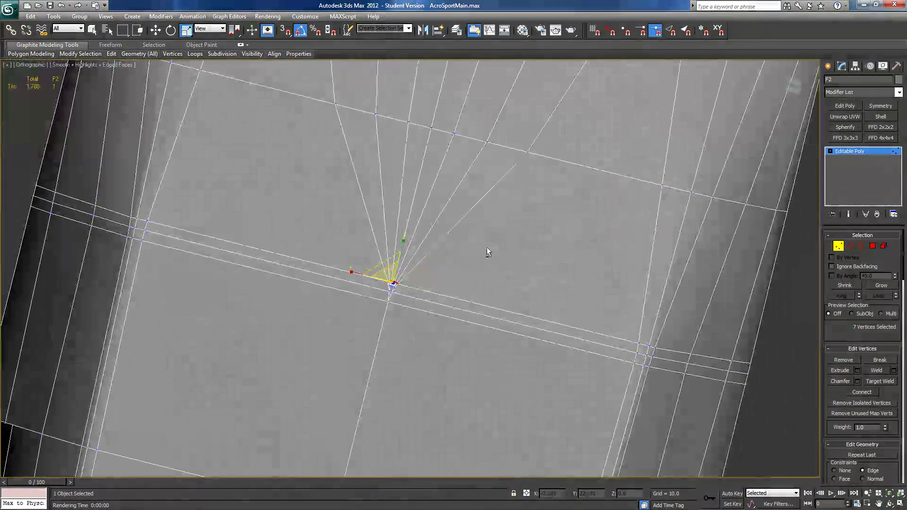
pyautogui.scroll(-3, 886, 459)
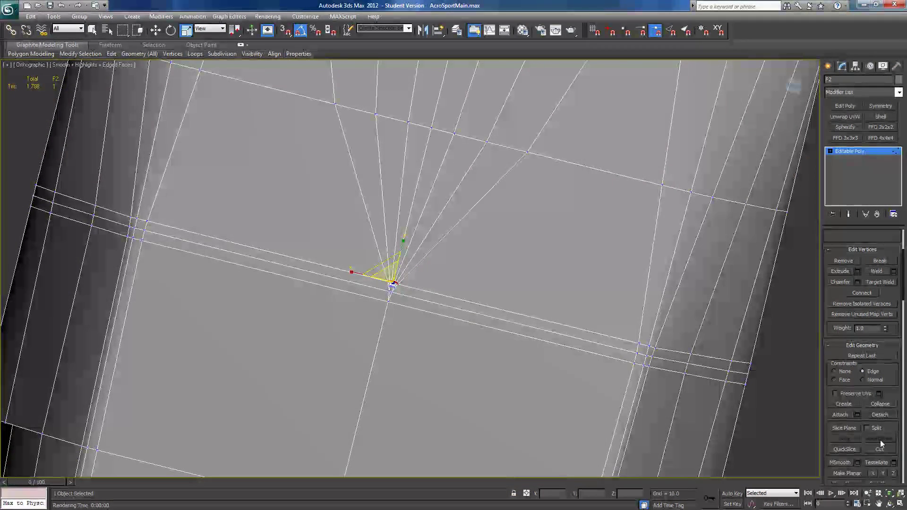
pyautogui.keyDown('alt'); pyautogui.moveTo(486, 366); pyautogui.dragTo(467, 339, button='middle'); pyautogui.keyUp('alt')
pyautogui.scroll(3, 445, 336)
pyautogui.middleClick(446, 336)
pyautogui.scroll(4, 446, 336)
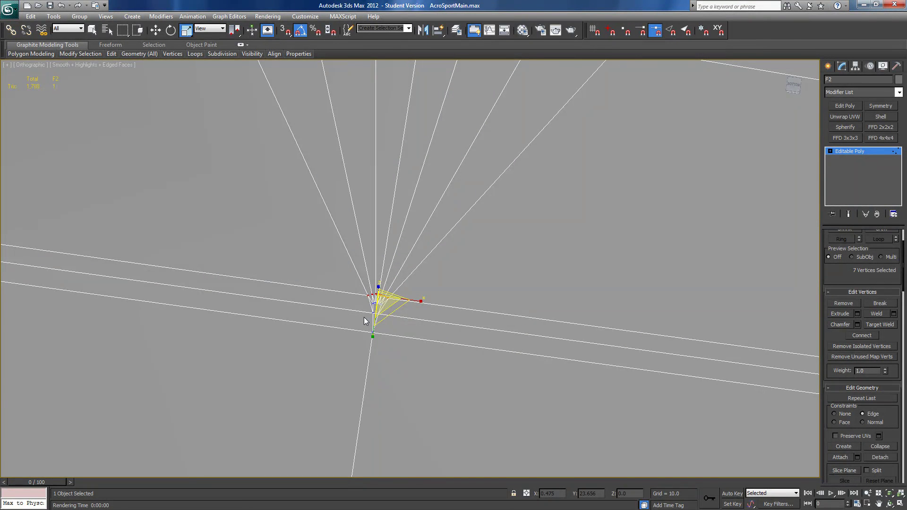
pyautogui.moveTo(392, 281); pyautogui.dragTo(392, 281)
pyautogui.scroll(-5, 425, 300)
pyautogui.keyDown('alt'); pyautogui.moveTo(440, 309); pyautogui.dragTo(360, 392, button='middle'); pyautogui.keyUp('alt')
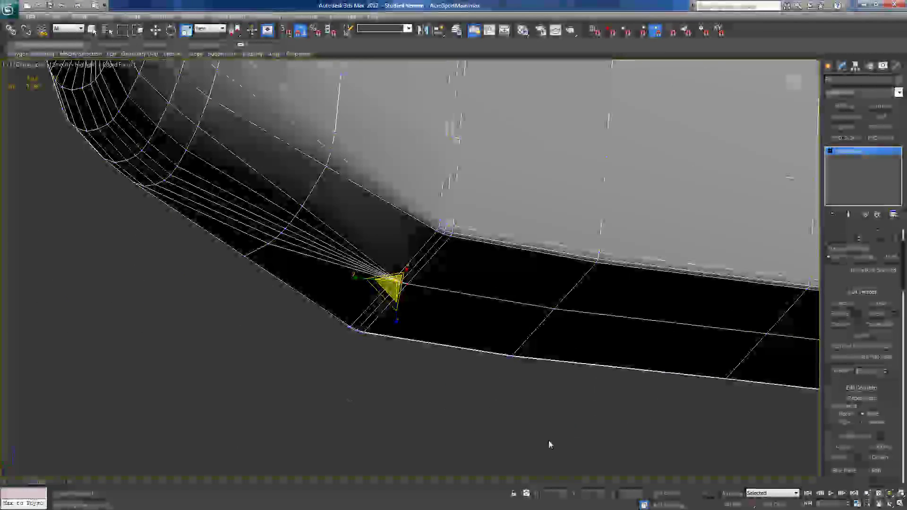
pyautogui.click(880, 447)
# Switch the constraint to None and, in the Left view, move the collapsed vertex slightly down and tailward onto the chamfer's middle row.
pyautogui.moveTo(569, 404)
pyautogui.keyDown('alt'); pyautogui.mouseDown(button='middle')
pyautogui.moveTo(590, 326)
pyautogui.moveTo(634, 271)
pyautogui.moveTo(725, 261)
pyautogui.moveTo(715, 255)
pyautogui.mouseUp(button='middle'); pyautogui.keyUp('alt')
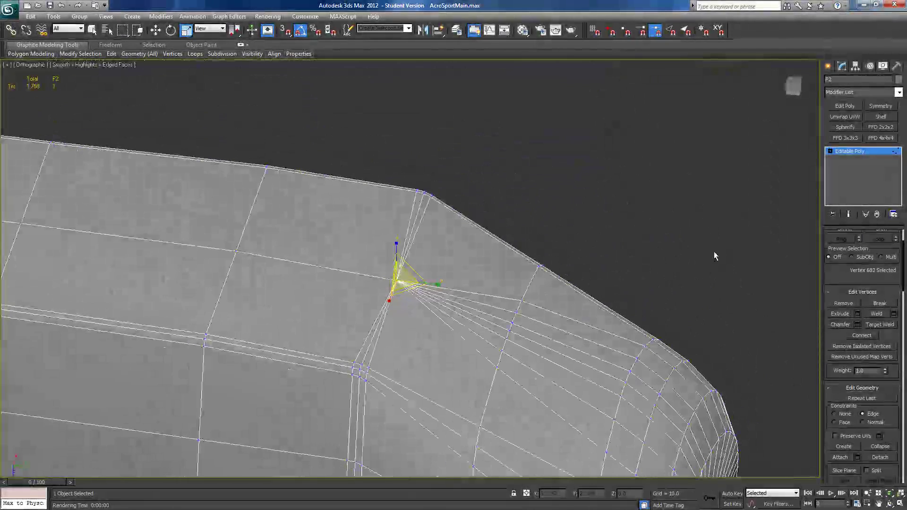
pyautogui.press('w')
pyautogui.keyDown('alt'); pyautogui.moveTo(294, 184); pyautogui.dragTo(285, 158, button='middle'); pyautogui.keyUp('alt')
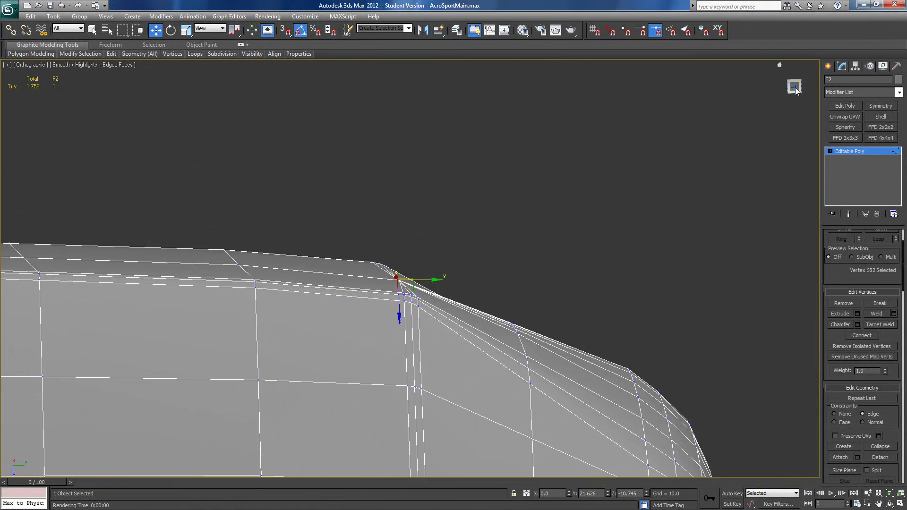
pyautogui.click(794, 88)
pyautogui.scroll(5, 266, 373)
pyautogui.moveTo(405, 350); pyautogui.dragTo(456, 331, button='middle')
pyautogui.scroll(5, 353, 347)
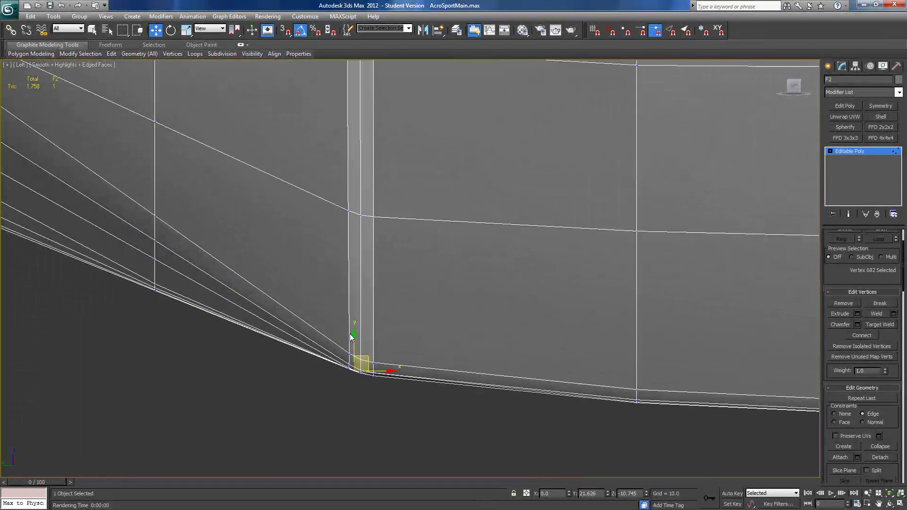
pyautogui.moveTo(382, 371); pyautogui.dragTo(387, 374)
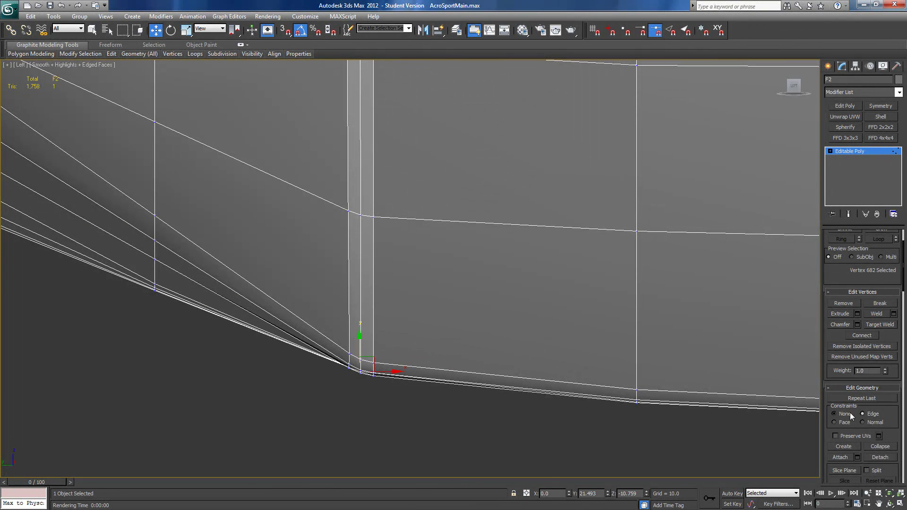
pyautogui.moveTo(359, 340); pyautogui.dragTo(358, 343)
pyautogui.moveTo(383, 374); pyautogui.dragTo(385, 374)
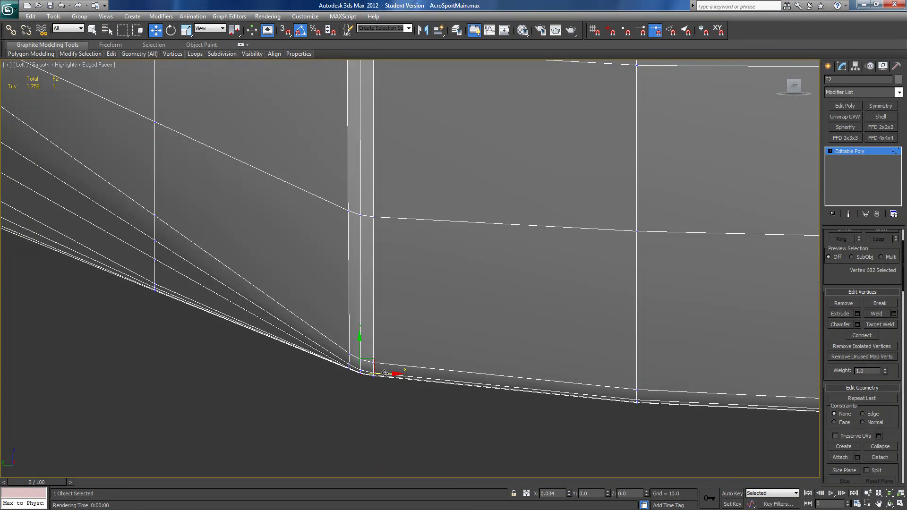
pyautogui.scroll(-5, 385, 374)
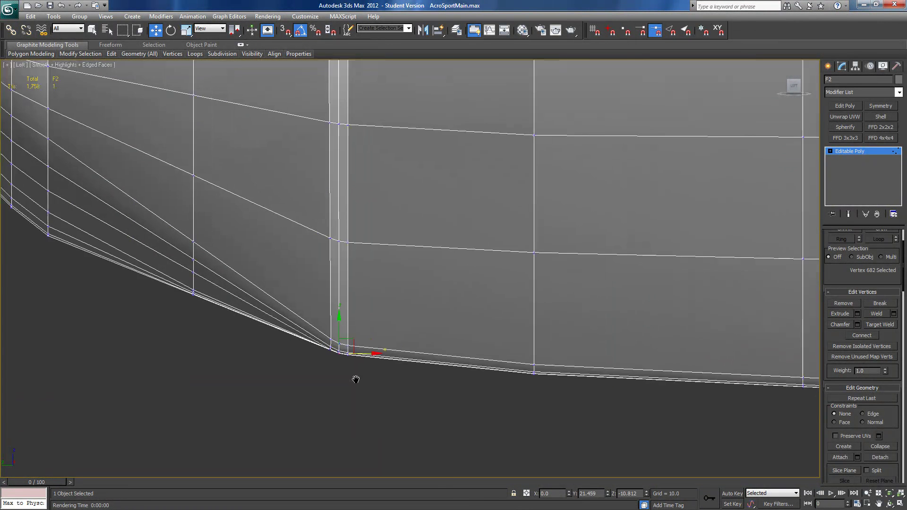
pyautogui.click(425, 362)
# Render the underside of the nose to inspect the chamfered corner's shading, and close the render window.
pyautogui.keyDown('alt'); pyautogui.moveTo(424, 361); pyautogui.dragTo(244, 436, button='middle'); pyautogui.keyUp('alt')
pyautogui.scroll(-5, 422, 334)
pyautogui.moveTo(421, 334)
pyautogui.keyDown('alt'); pyautogui.mouseDown(button='middle')
pyautogui.moveTo(428, 360)
pyautogui.moveTo(427, 311)
pyautogui.moveTo(415, 313)
pyautogui.moveTo(421, 320)
pyautogui.mouseUp(button='middle'); pyautogui.keyUp('alt')
pyautogui.scroll(2, 413, 311)
pyautogui.scroll(3, 421, 320)
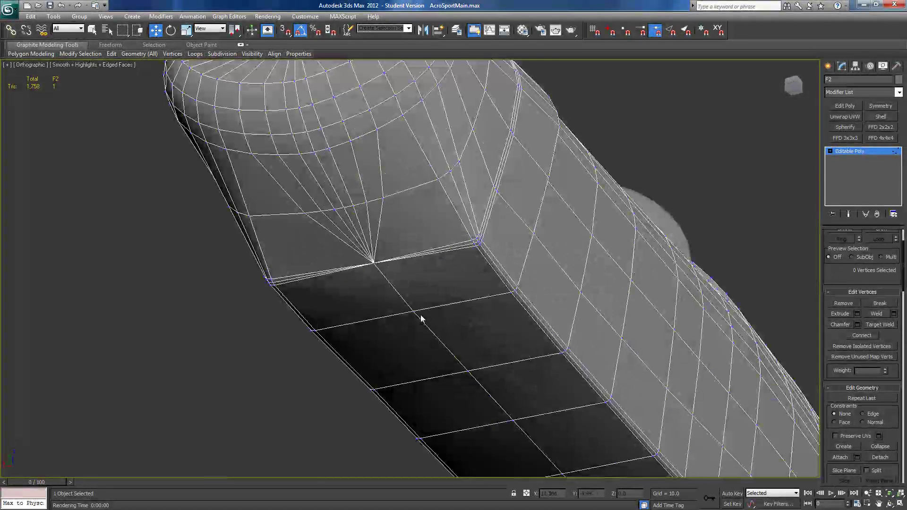
pyautogui.moveTo(435, 261); pyautogui.dragTo(433, 313, button='middle')
pyautogui.scroll(2, 429, 308)
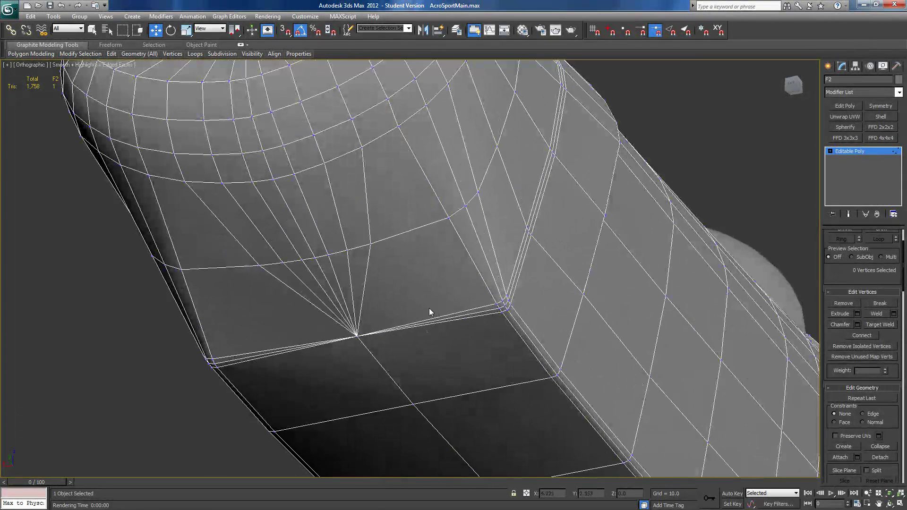
pyautogui.click(556, 30)
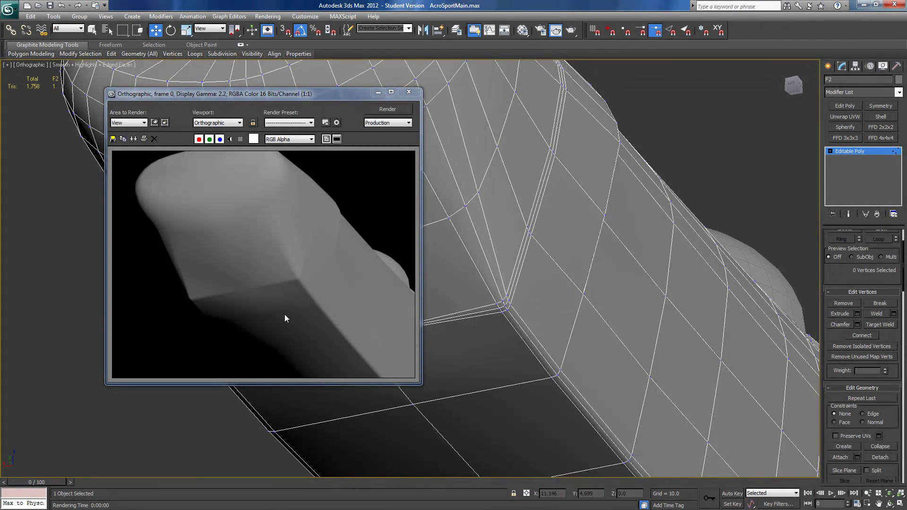
pyautogui.click(404, 95)
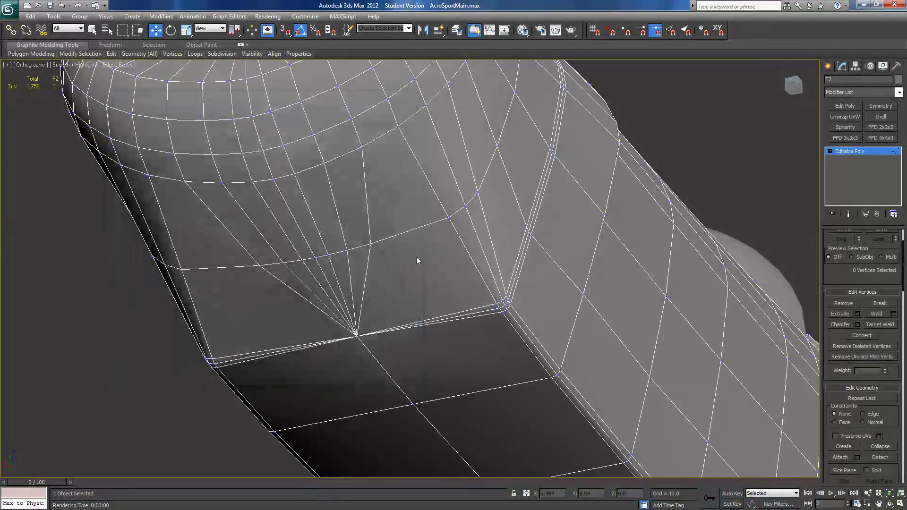
# Collapse the two central top vertices in the row just ahead of the dome into one vertex.
pyautogui.scroll(-2, 414, 310)
pyautogui.moveTo(419, 297)
pyautogui.mouseDown(button='middle')
pyautogui.moveTo(425, 221)
pyautogui.moveTo(418, 203)
pyautogui.moveTo(376, 179)
pyautogui.moveTo(386, 258)
pyautogui.moveTo(414, 221)
pyautogui.moveTo(425, 284)
pyautogui.mouseUp(button='middle')
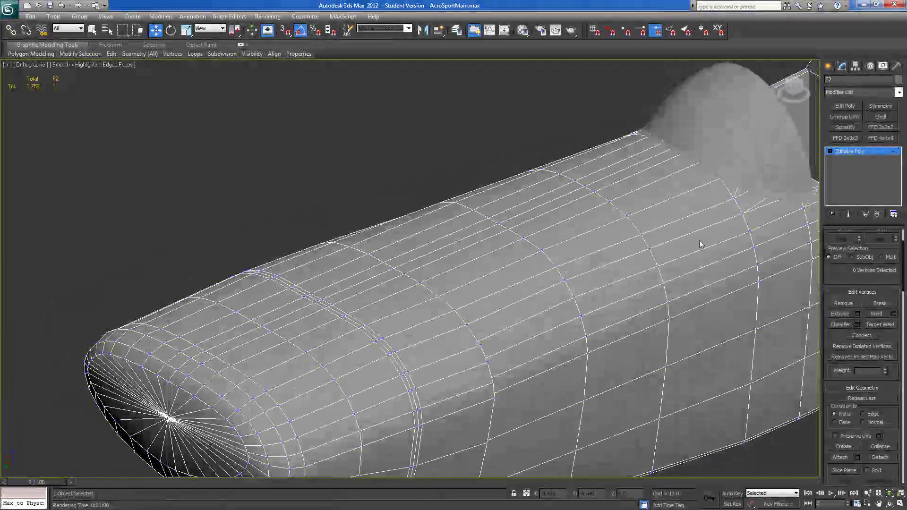
pyautogui.scroll(3, 832, 279)
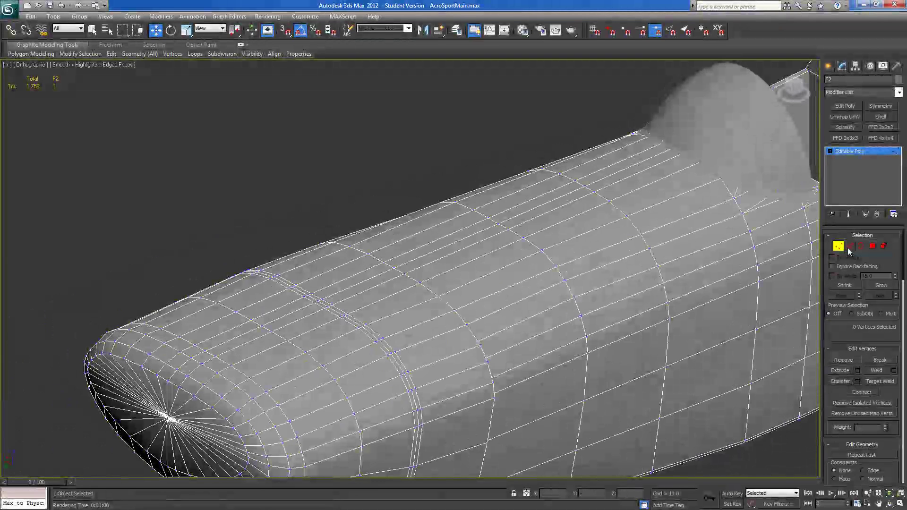
pyautogui.keyDown('alt'); pyautogui.moveTo(616, 246); pyautogui.dragTo(658, 102, button='middle'); pyautogui.keyUp('alt')
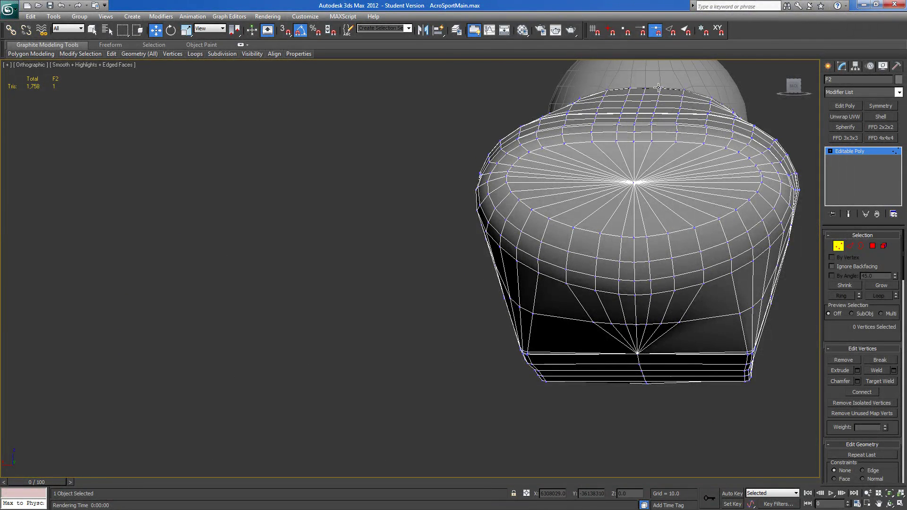
pyautogui.keyDown('alt'); pyautogui.moveTo(630, 130); pyautogui.dragTo(613, 207, button='middle'); pyautogui.keyUp('alt')
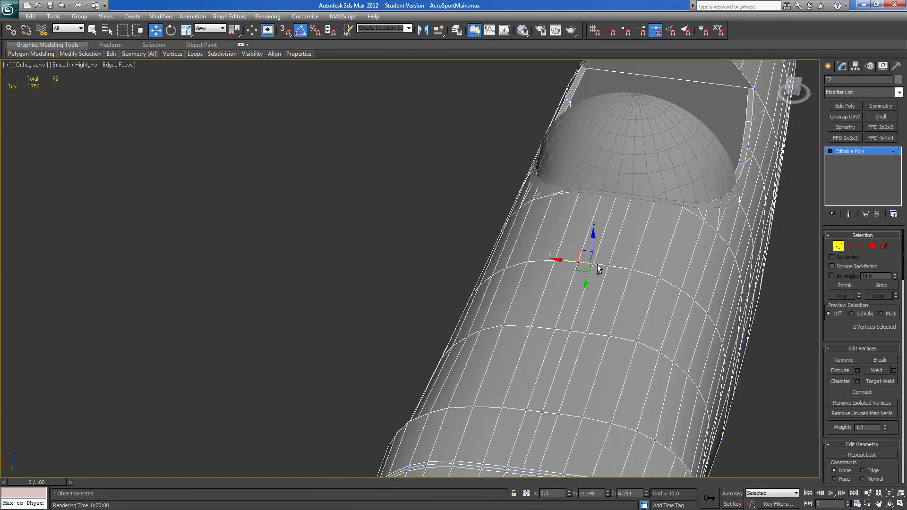
pyautogui.scroll(-5, 835, 337)
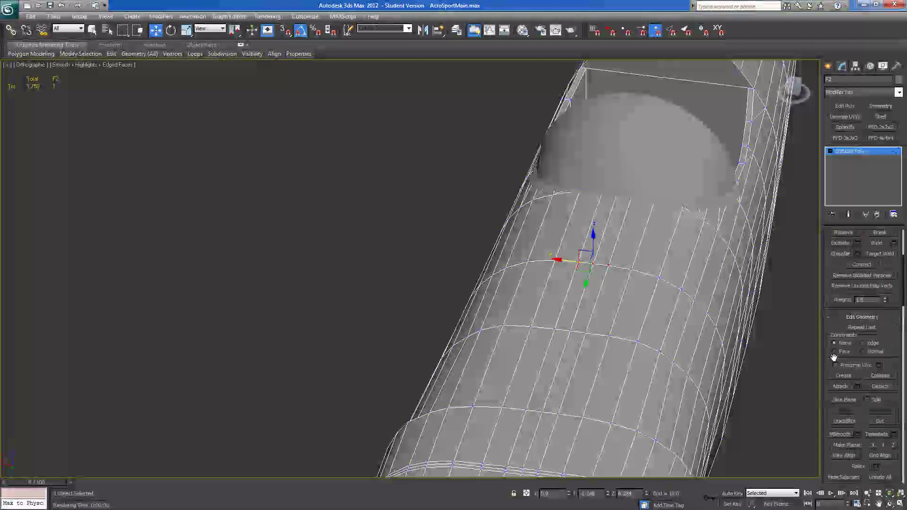
pyautogui.click(875, 377)
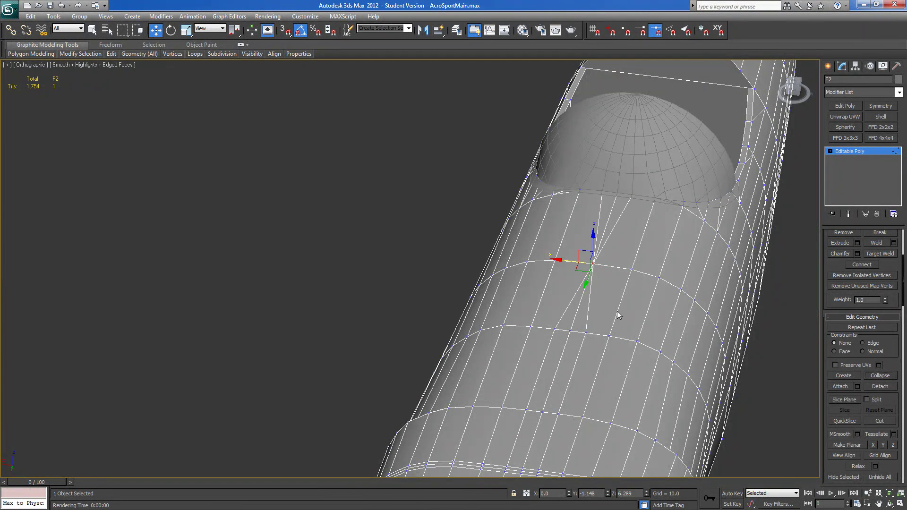
# Remove the two lengthwise edge loops running from the collapsed top vertex forward to the nose centre, including their vertices.
pyautogui.moveTo(618, 316); pyautogui.dragTo(623, 214, button='middle')
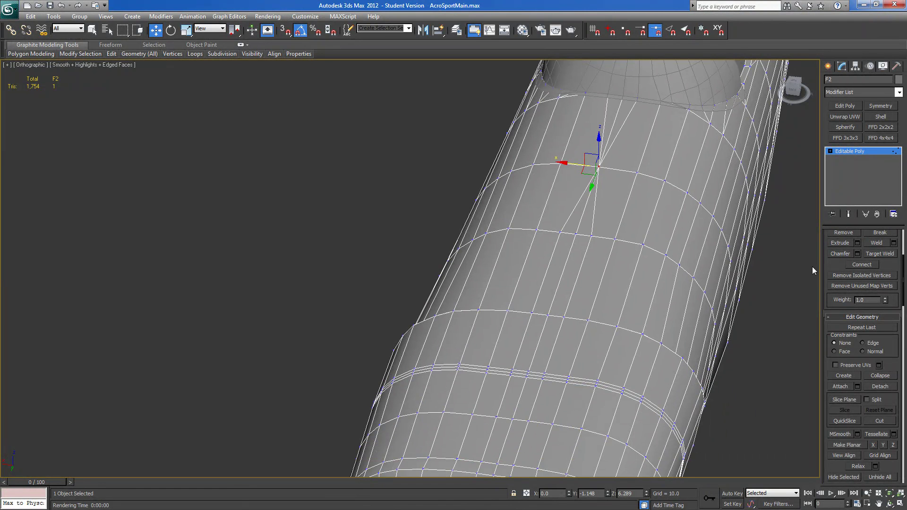
pyautogui.scroll(5, 829, 266)
pyautogui.click(850, 246)
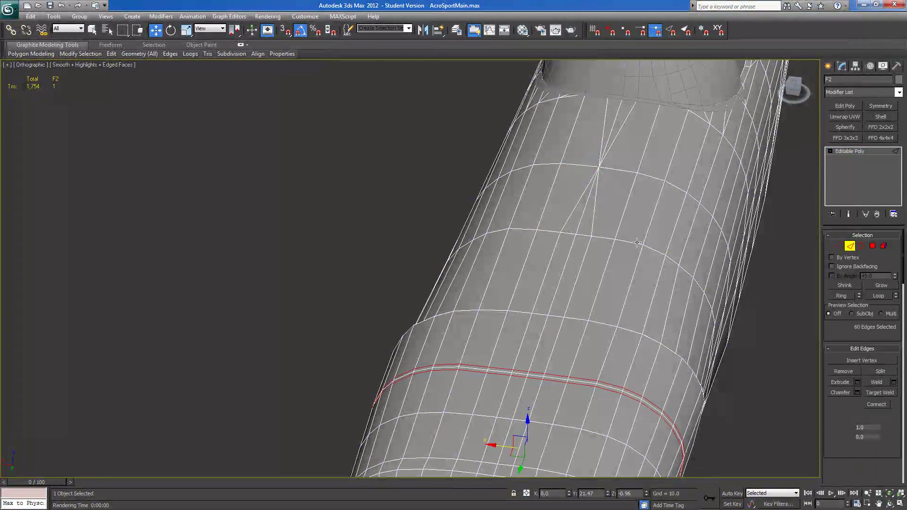
pyautogui.click(572, 214)
pyautogui.keyDown('ctrl'); pyautogui.click(593, 217); pyautogui.keyUp('ctrl')
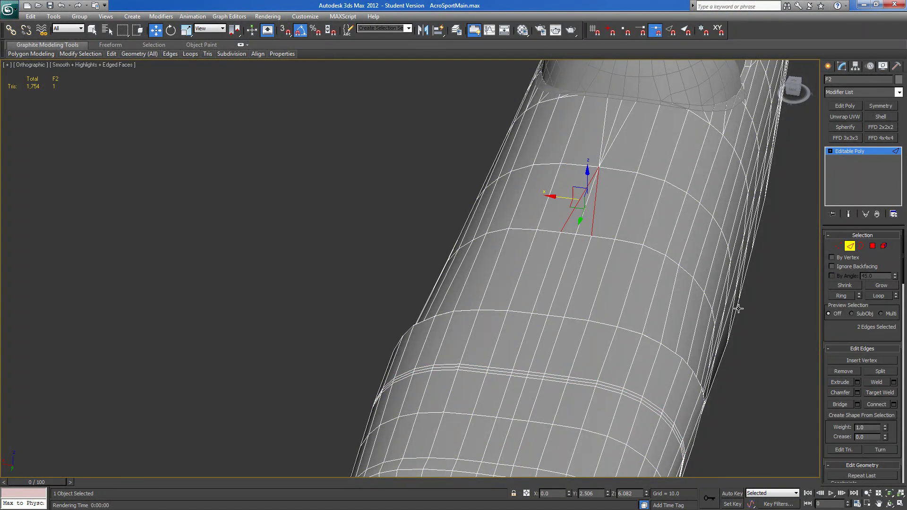
pyautogui.click(872, 297)
pyautogui.scroll(-6, 691, 243)
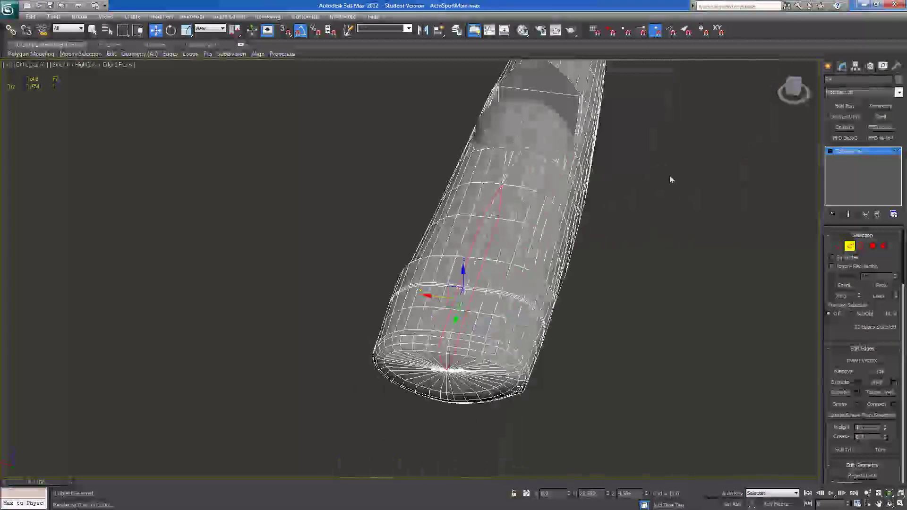
pyautogui.keyDown('alt'); pyautogui.moveTo(571, 264); pyautogui.dragTo(561, 242, button='middle'); pyautogui.keyUp('alt')
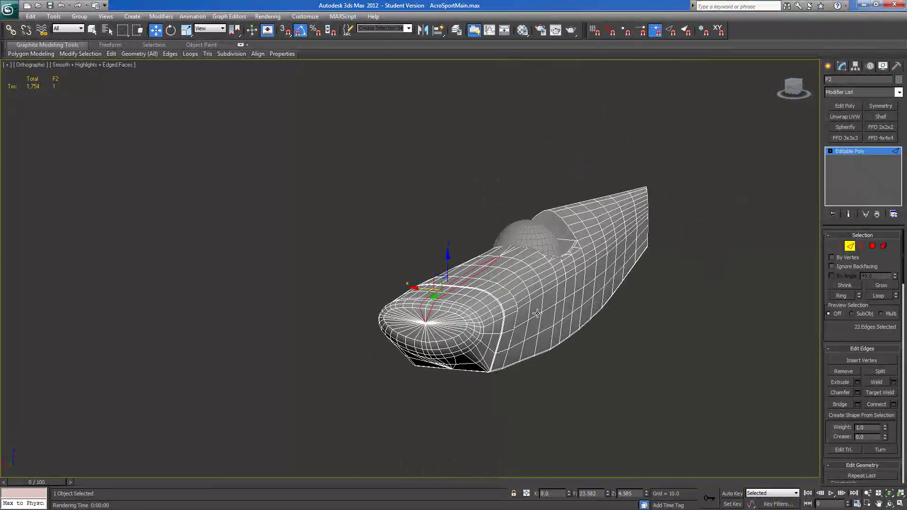
pyautogui.scroll(5, 483, 286)
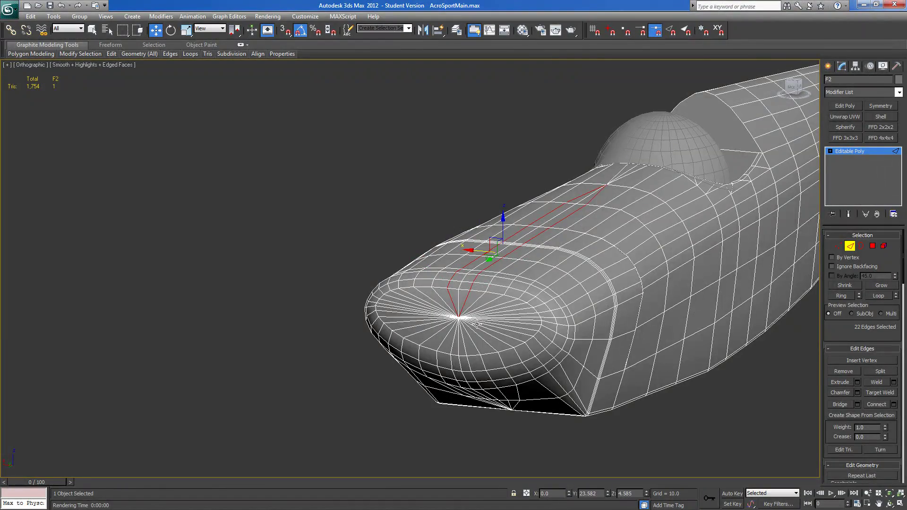
pyautogui.hotkey('ctrl', 'BackSpace')
pyautogui.keyDown('alt'); pyautogui.moveTo(476, 323); pyautogui.dragTo(409, 403, button='middle'); pyautogui.keyUp('alt')
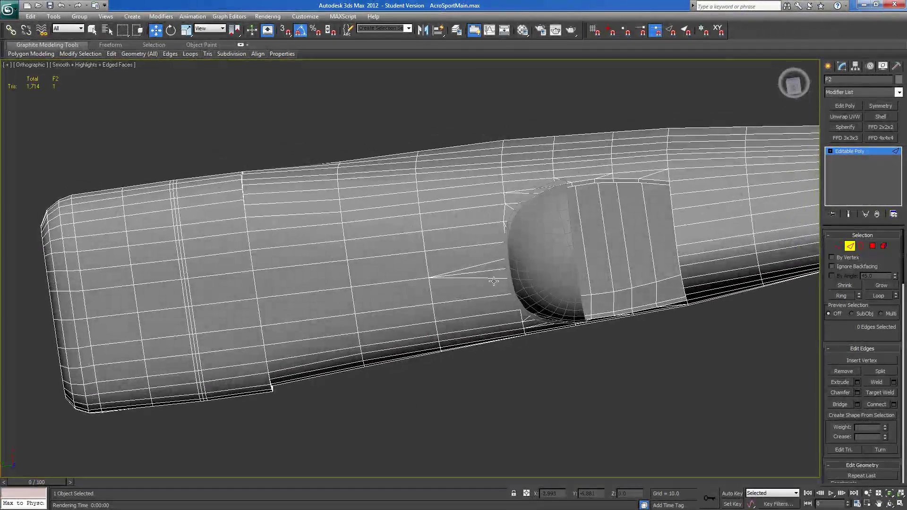
# Leave edge editing, apply a Symmetry modifier to the fuselage across X, and set its mirror plane's X position to 0.
pyautogui.keyDown('alt'); pyautogui.moveTo(495, 276); pyautogui.dragTo(703, 181, button='middle'); pyautogui.keyUp('alt')
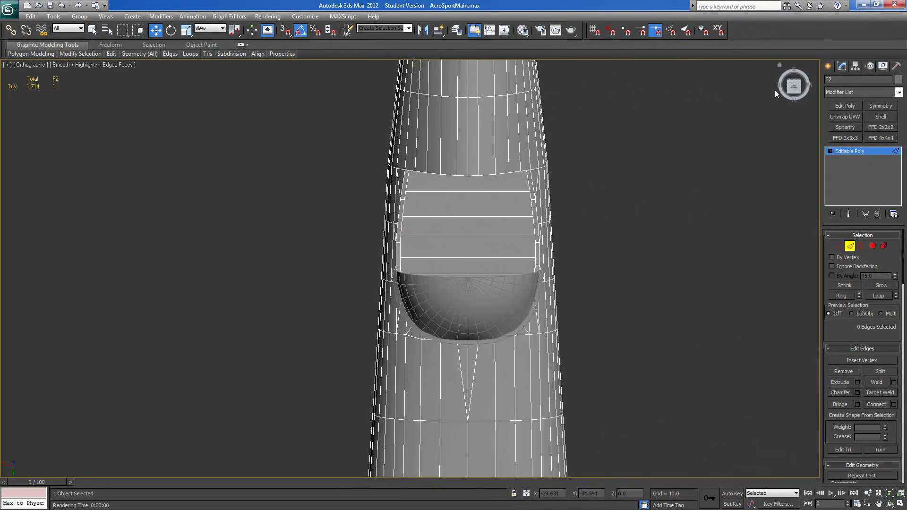
pyautogui.click(795, 90)
pyautogui.moveTo(476, 328); pyautogui.dragTo(476, 255, button='middle')
pyautogui.scroll(3, 475, 256)
pyautogui.moveTo(459, 217); pyautogui.dragTo(441, 268, button='middle')
pyautogui.scroll(4, 455, 253)
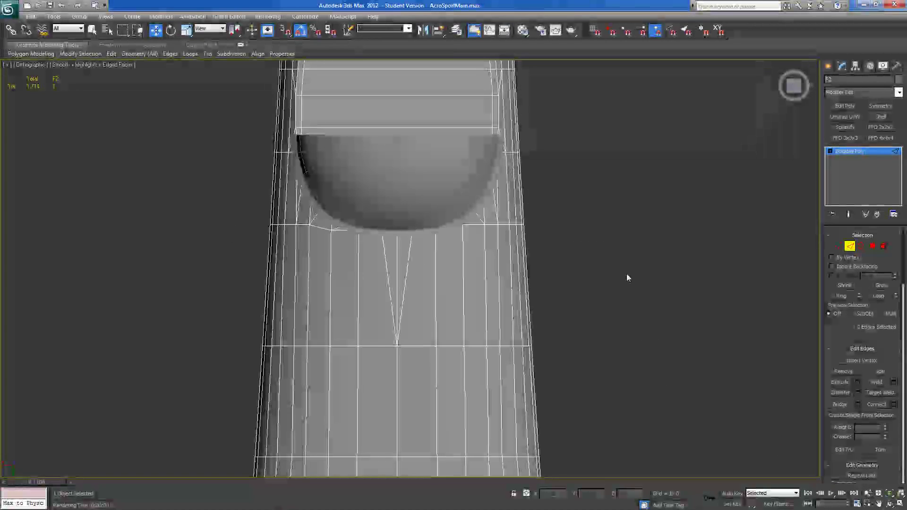
pyautogui.click(850, 246)
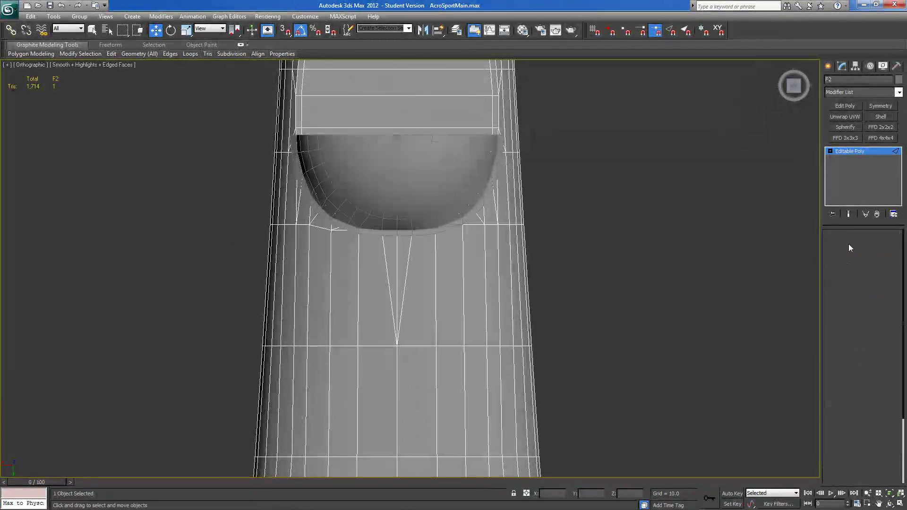
pyautogui.click(878, 104)
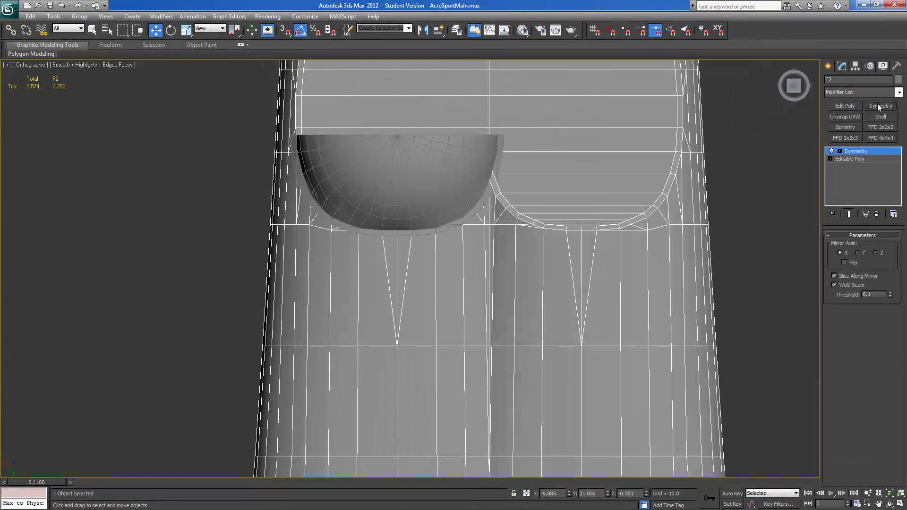
pyautogui.click(840, 151)
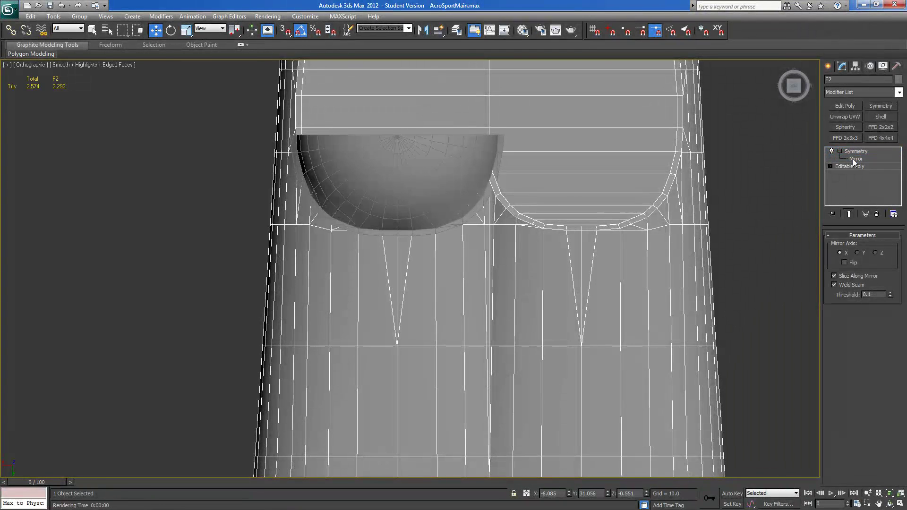
pyautogui.scroll(-5, 585, 170)
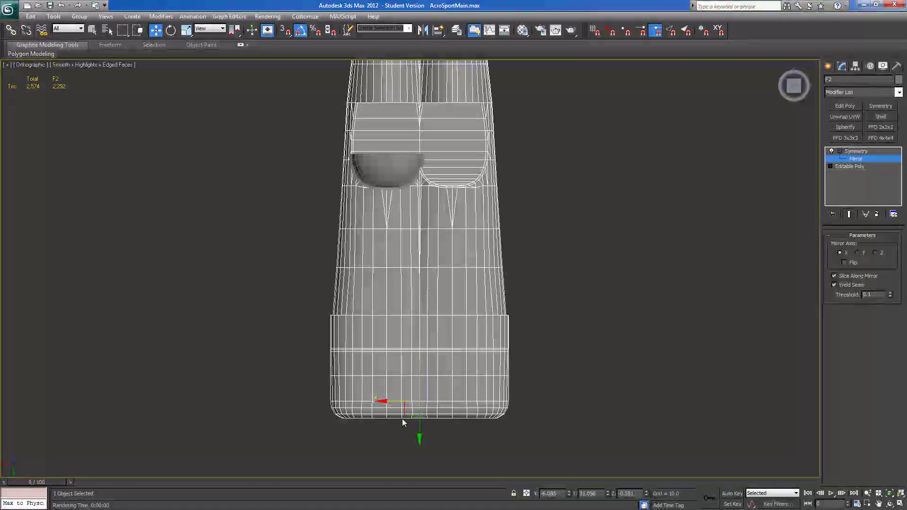
pyautogui.rightClick(569, 493)
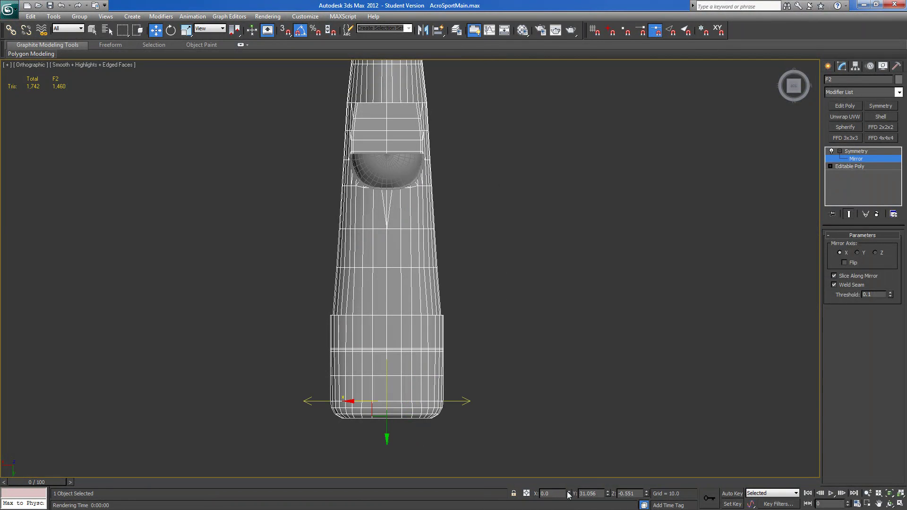
# Flip the mirror direction, set the seam weld threshold to 0.01, and collapse the whole modifier stack.
pyautogui.scroll(6, 566, 385)
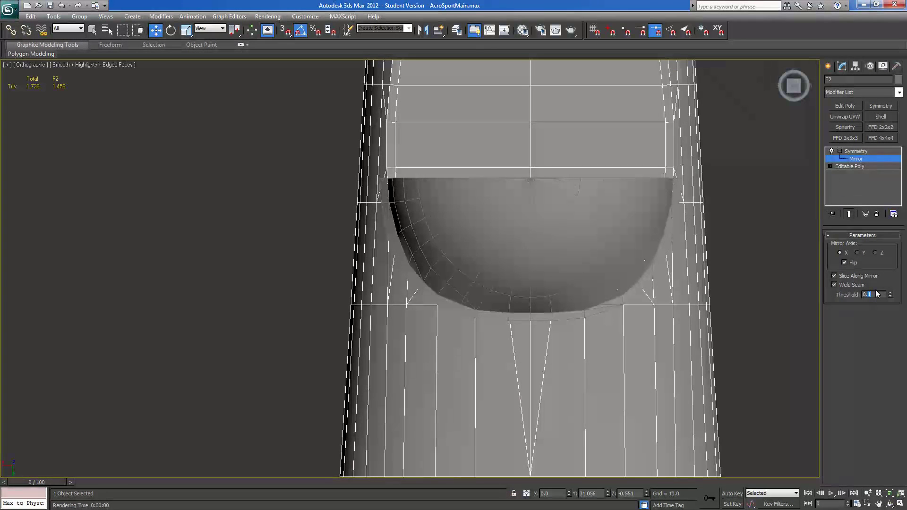
pyautogui.rightClick(860, 166)
pyautogui.click(804, 245)
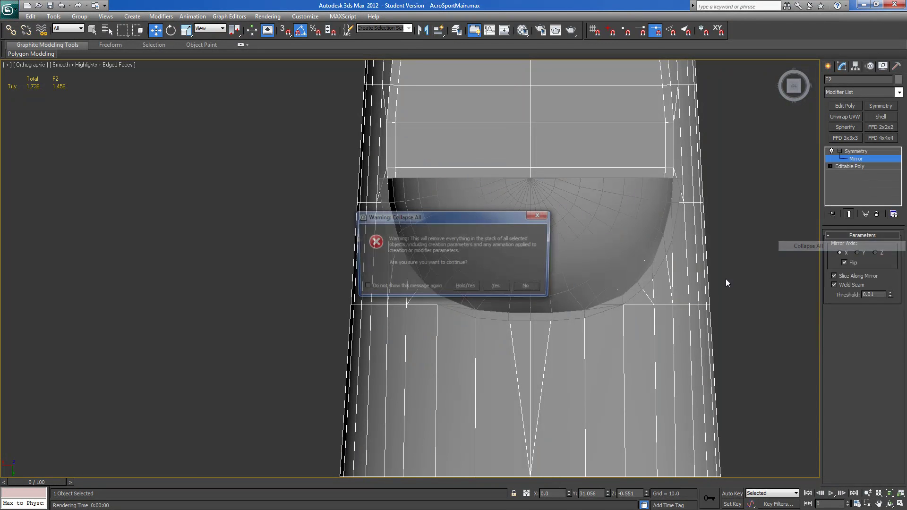
pyautogui.click(499, 288)
# Unhide all objects to bring back the blueprint reference planes.
pyautogui.scroll(-3, 462, 295)
pyautogui.keyDown('alt'); pyautogui.moveTo(475, 290); pyautogui.dragTo(366, 347, button='middle'); pyautogui.keyUp('alt')
pyautogui.rightClick(379, 390)
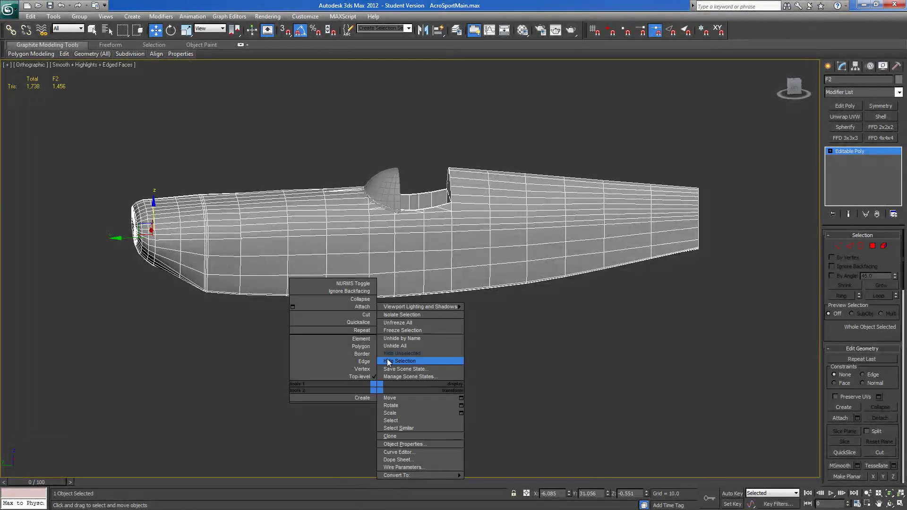
pyautogui.click(392, 347)
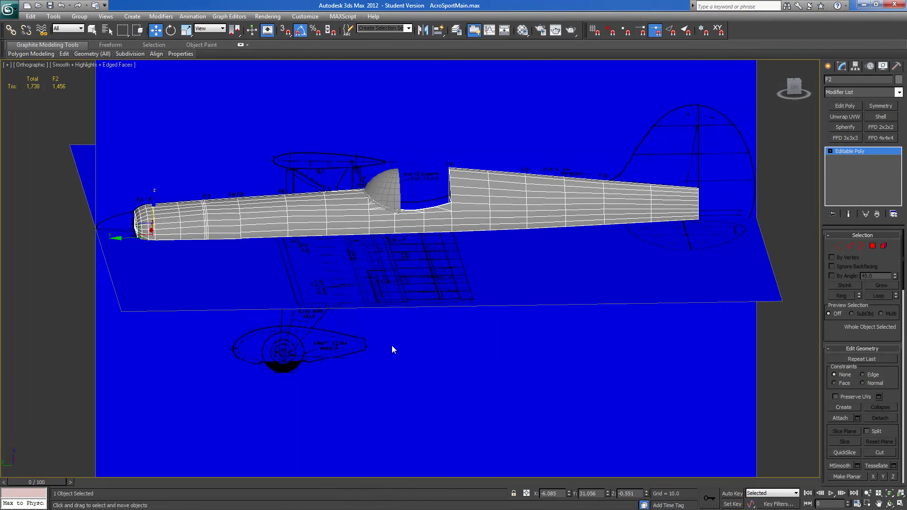
# Create a cylinder on the horizontal blueprint beside the rear fuselage, about 10.1 in radius and about 1.6 in height.
pyautogui.moveTo(490, 257)
pyautogui.keyDown('alt'); pyautogui.mouseDown(button='middle')
pyautogui.moveTo(489, 231)
pyautogui.moveTo(501, 288)
pyautogui.moveTo(482, 328)
pyautogui.moveTo(492, 332)
pyautogui.moveTo(491, 244)
pyautogui.moveTo(501, 320)
pyautogui.moveTo(496, 278)
pyautogui.moveTo(488, 290)
pyautogui.moveTo(496, 303)
pyautogui.moveTo(497, 260)
pyautogui.mouseUp(button='middle'); pyautogui.keyUp('alt')
pyautogui.moveTo(567, 233); pyautogui.dragTo(333, 350, button='middle')
pyautogui.keyDown('alt'); pyautogui.moveTo(505, 354); pyautogui.dragTo(629, 300, button='middle'); pyautogui.keyUp('alt')
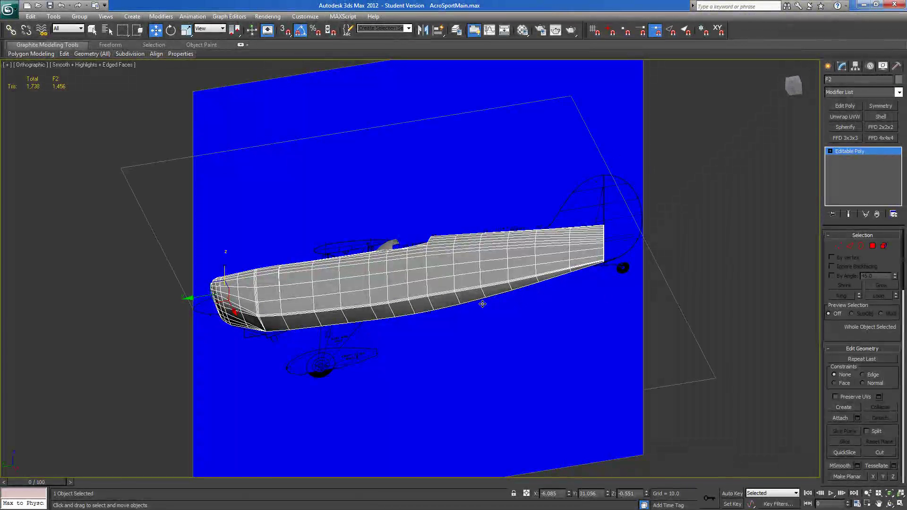
pyautogui.keyDown('alt'); pyautogui.moveTo(477, 315); pyautogui.dragTo(561, 361, button='middle'); pyautogui.keyUp('alt')
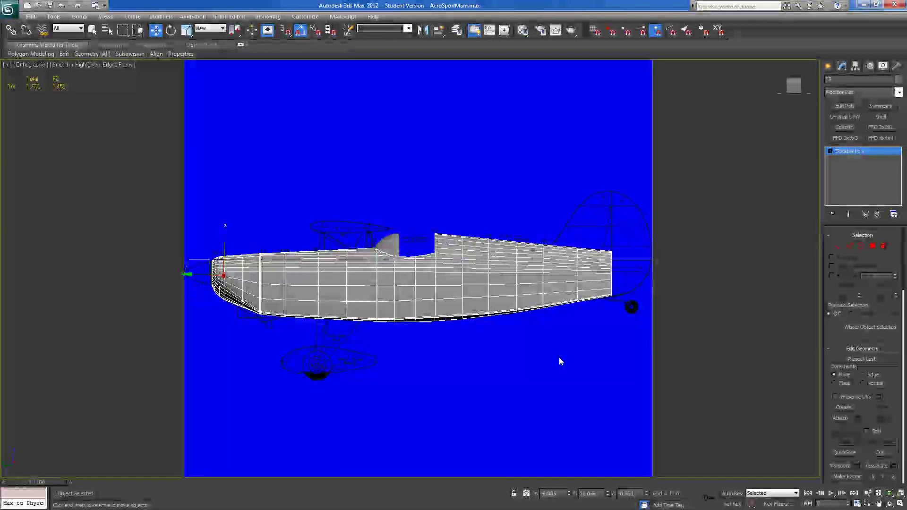
pyautogui.keyDown('alt'); pyautogui.moveTo(728, 242); pyautogui.dragTo(699, 308, button='middle'); pyautogui.keyUp('alt')
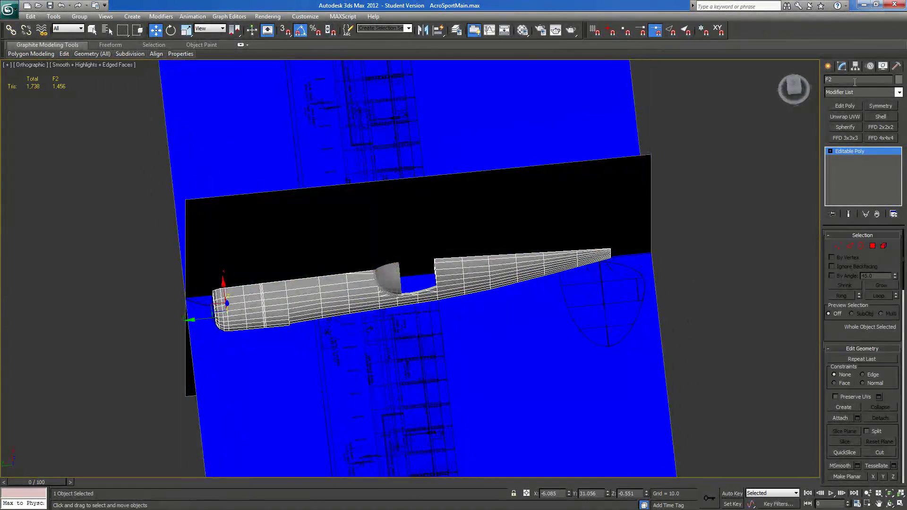
pyautogui.click(829, 67)
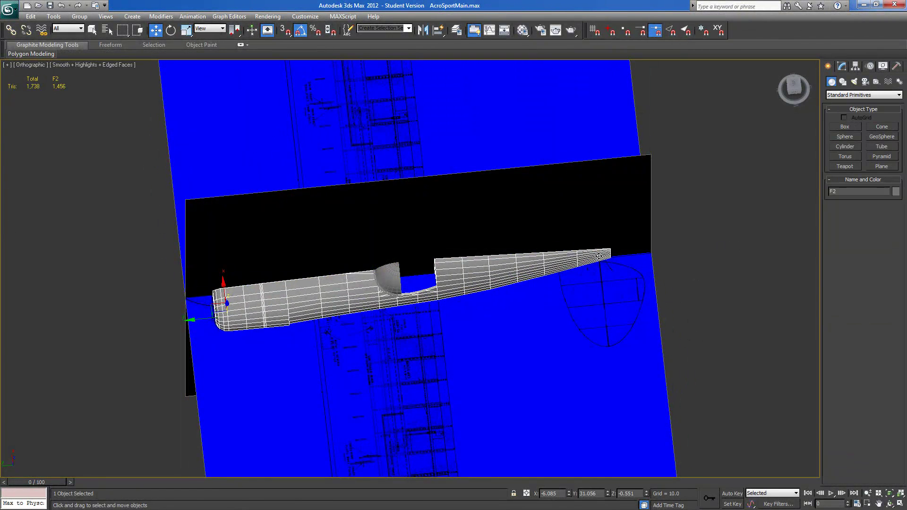
pyautogui.click(842, 147)
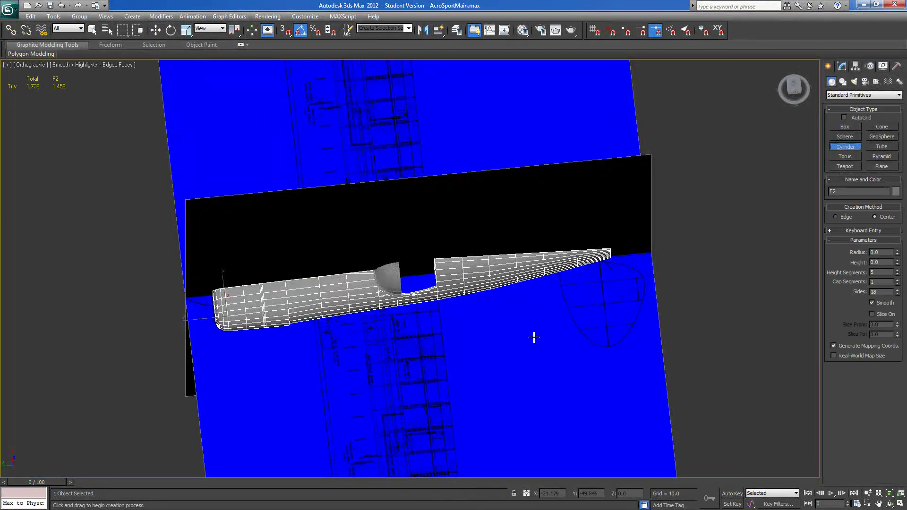
pyautogui.moveTo(513, 354); pyautogui.dragTo(544, 375)
pyautogui.moveTo(543, 352)
pyautogui.keyDown('alt'); pyautogui.mouseDown(button='middle')
pyautogui.moveTo(553, 273)
pyautogui.moveTo(340, 259)
pyautogui.mouseUp(button='middle'); pyautogui.keyUp('alt')
pyautogui.scroll(6, 553, 273)
pyautogui.keyDown('alt'); pyautogui.moveTo(421, 358); pyautogui.dragTo(416, 357, button='middle'); pyautogui.keyUp('alt')
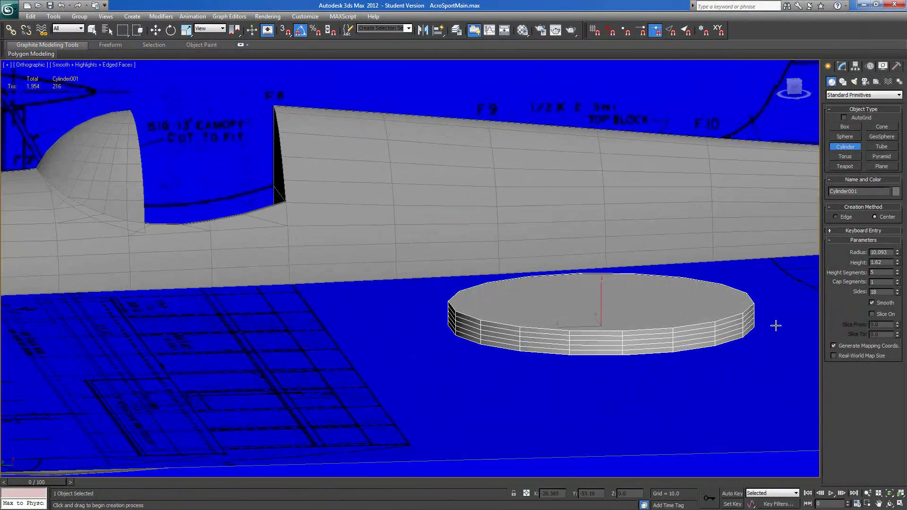
# Reduce the cylinder to 2 height segments and rotate it 90 degrees so it stands upright, parallel to the side-view blueprint.
pyautogui.click(898, 275)
pyautogui.click(897, 275)
pyautogui.click(897, 276)
pyautogui.keyDown('alt'); pyautogui.moveTo(679, 349); pyautogui.dragTo(644, 347, button='middle'); pyautogui.keyUp('alt')
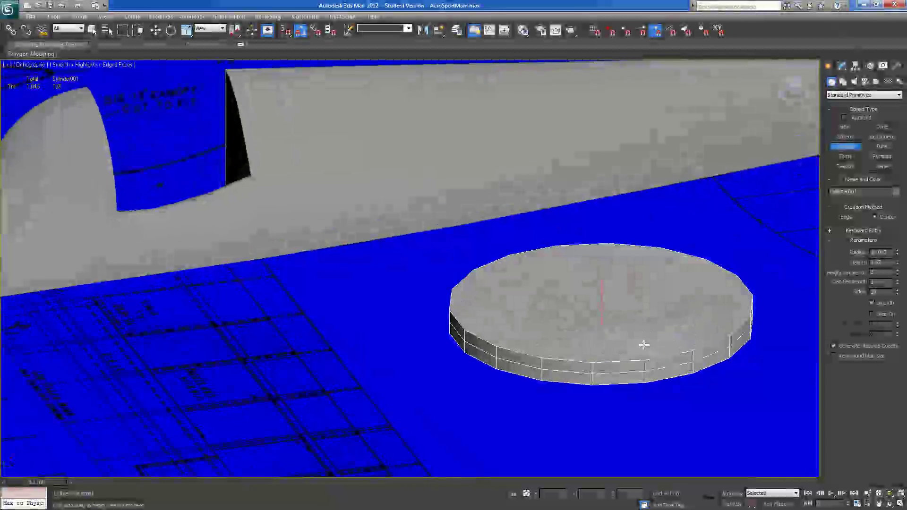
pyautogui.click(170, 30)
pyautogui.moveTo(610, 314); pyautogui.dragTo(612, 358)
pyautogui.scroll(-8, 357, 394)
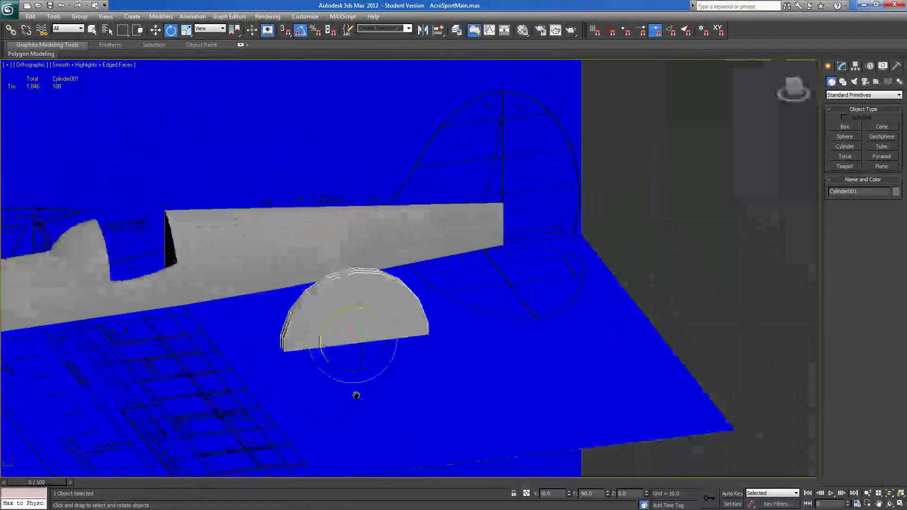
# Set the cylinder's X position to 0 and move it back to the tail, at the fin in the side blueprint.
pyautogui.click(157, 31)
pyautogui.rightClick(568, 495)
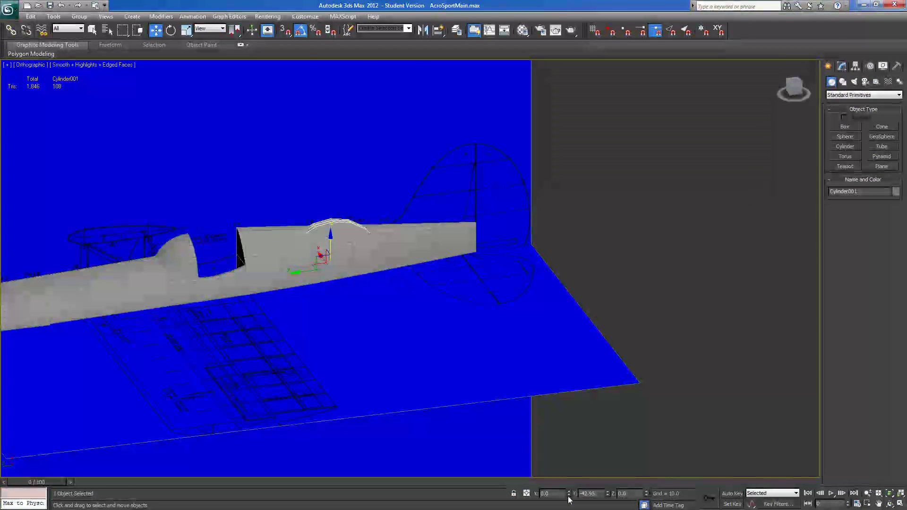
pyautogui.moveTo(318, 238); pyautogui.dragTo(456, 231)
pyautogui.keyDown('alt'); pyautogui.moveTo(457, 231); pyautogui.dragTo(496, 227, button='middle'); pyautogui.keyUp('alt')
# Center the cylinder's pivot on the object and reset its X position to 0 so it straddles the fuselage centreline.
pyautogui.click(856, 67)
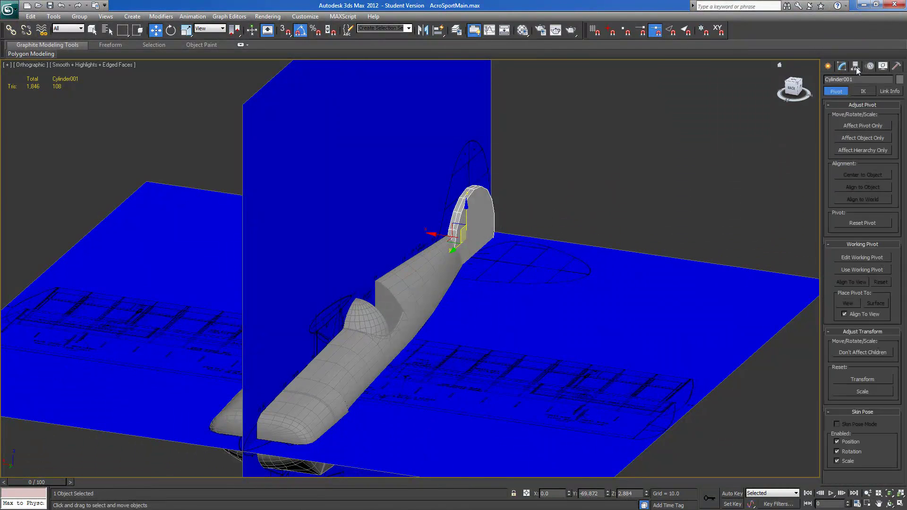
pyautogui.click(847, 126)
pyautogui.click(857, 175)
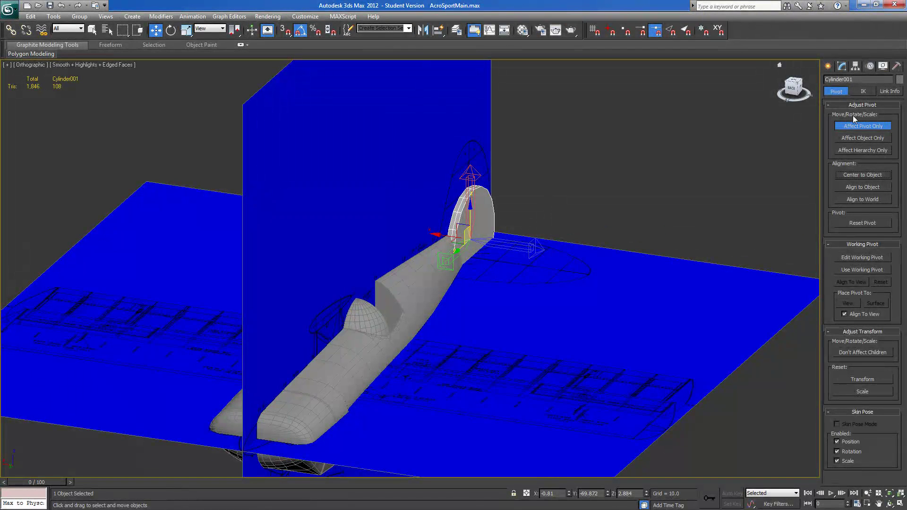
pyautogui.click(841, 126)
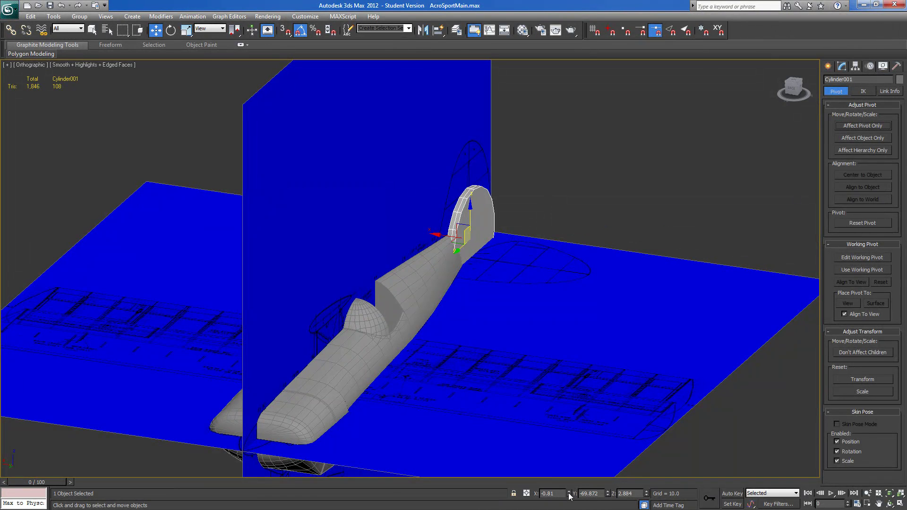
pyautogui.keyDown('alt'); pyautogui.moveTo(517, 336); pyautogui.dragTo(452, 401, button='middle'); pyautogui.keyUp('alt')
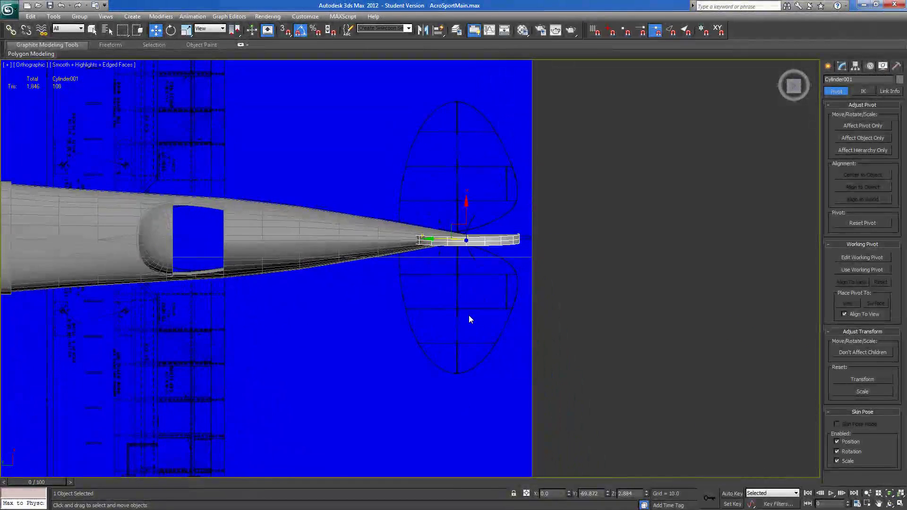
# In the Top view, scale the cylinder down along X to match the thin tail fin thickness on the blueprint.
pyautogui.press('t')
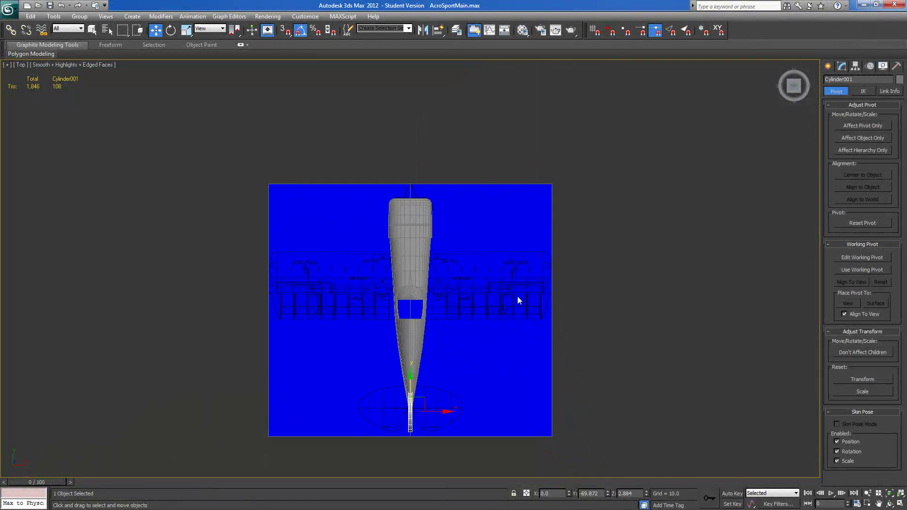
pyautogui.moveTo(550, 228); pyautogui.dragTo(549, 113, button='middle')
pyautogui.scroll(4, 441, 316)
pyautogui.scroll(5, 443, 320)
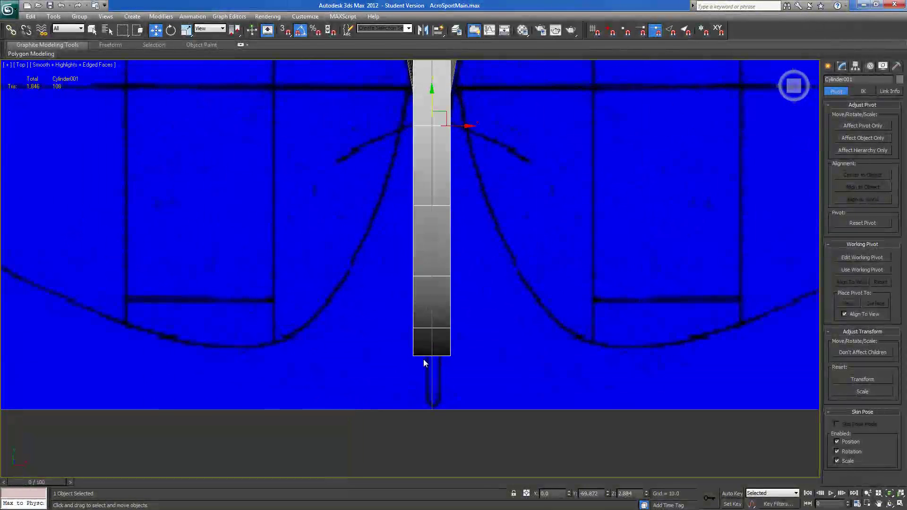
pyautogui.click(829, 66)
pyautogui.click(842, 66)
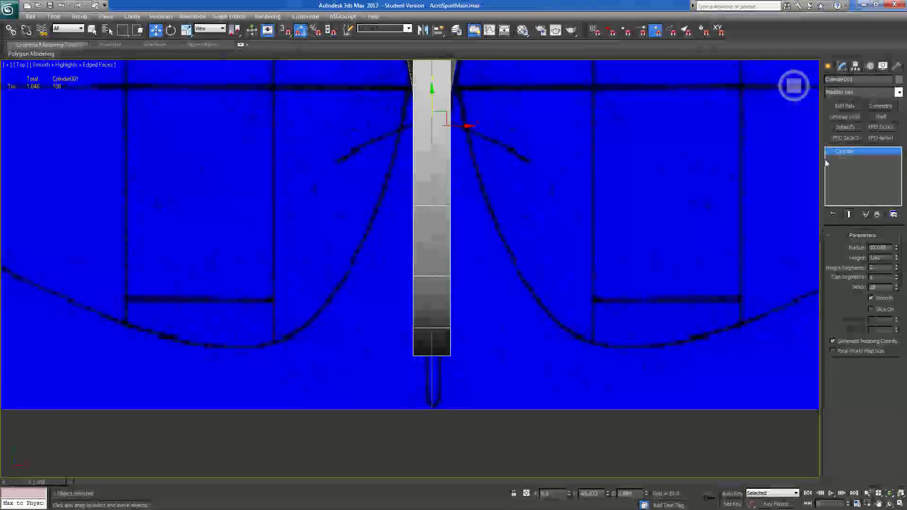
pyautogui.click(186, 29)
pyautogui.moveTo(472, 128); pyautogui.dragTo(406, 132)
pyautogui.scroll(-4, 354, 379)
pyautogui.moveTo(414, 311); pyautogui.dragTo(456, 294, button='middle')
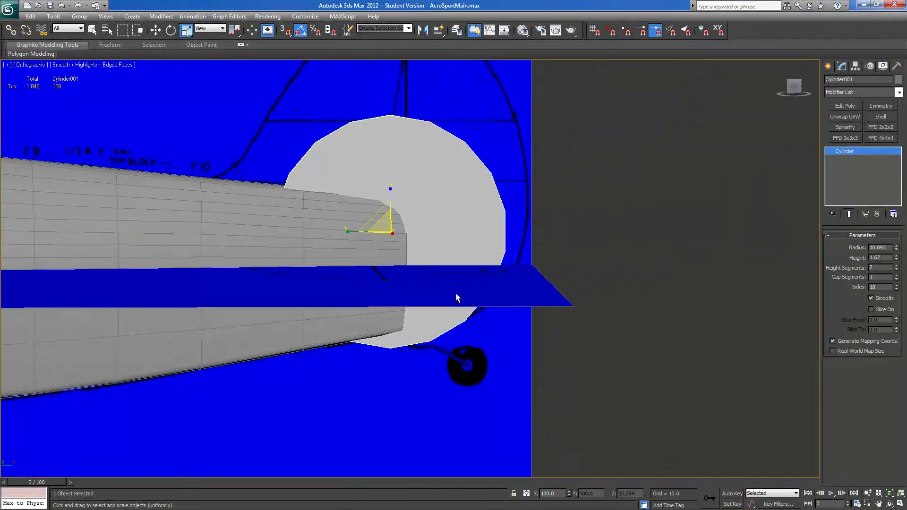
# Raise the disc to about Z 7 over the fin drawing and increase its sides to 24.
pyautogui.click(155, 30)
pyautogui.moveTo(390, 204); pyautogui.dragTo(390, 157)
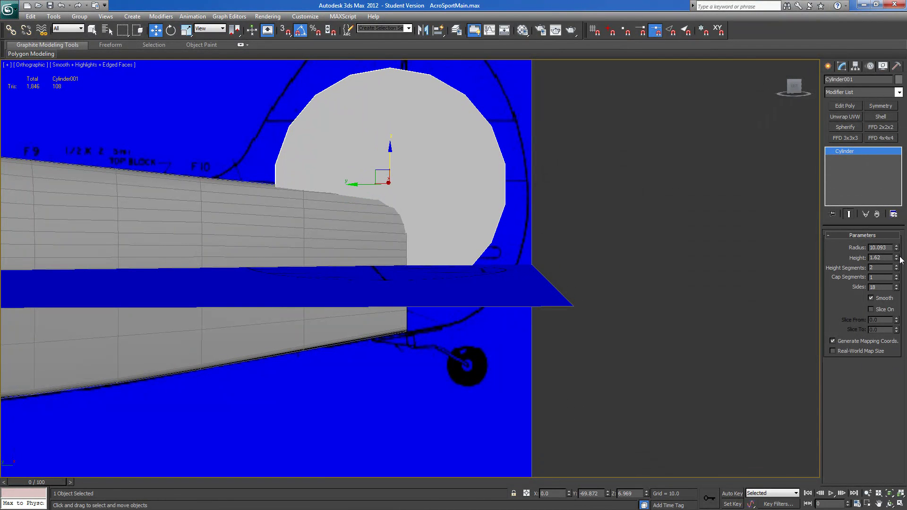
pyautogui.click(897, 285)
pyautogui.click(897, 285)
pyautogui.click(897, 286)
pyautogui.click(897, 286)
pyautogui.click(897, 286)
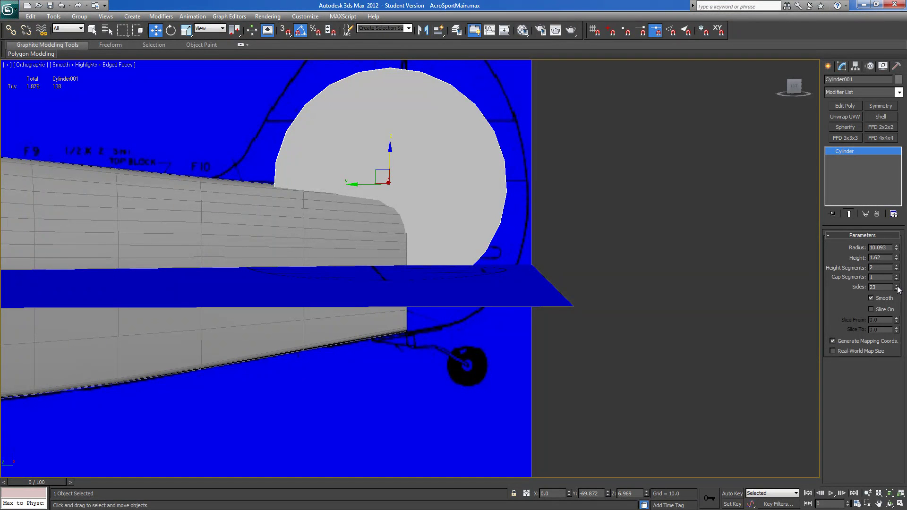
pyautogui.click(897, 285)
# Move the disc to about Y -71.3, Z 11.7, aligning its top and rear edge with the fin outline.
pyautogui.moveTo(524, 268); pyautogui.dragTo(512, 386, button='middle')
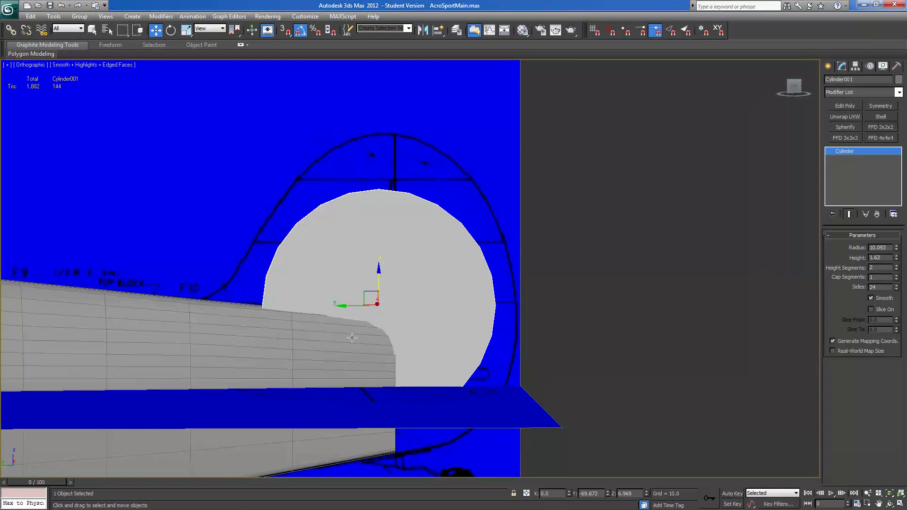
pyautogui.moveTo(347, 306); pyautogui.dragTo(365, 306)
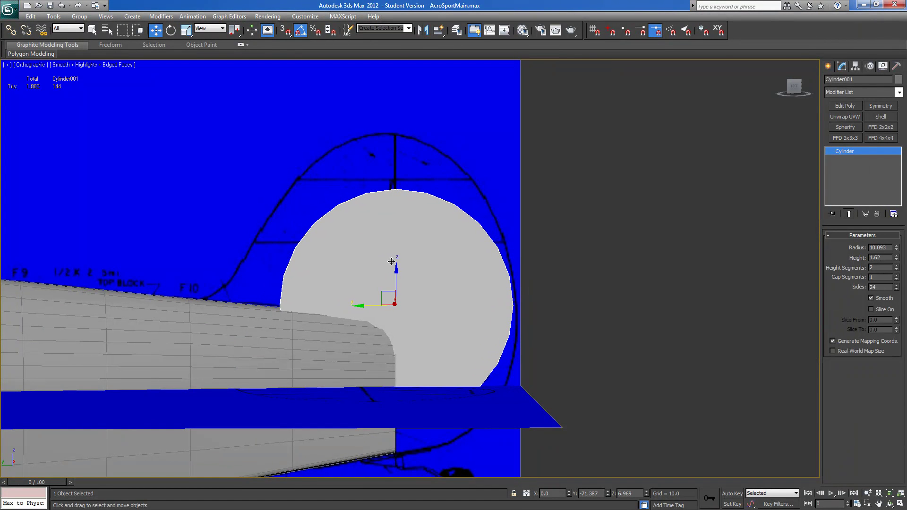
pyautogui.moveTo(374, 306); pyautogui.dragTo(387, 227)
# Convert the cylinder to Editable Poly and make it see-through over the blueprint.
pyautogui.rightClick(845, 154)
pyautogui.click(850, 225)
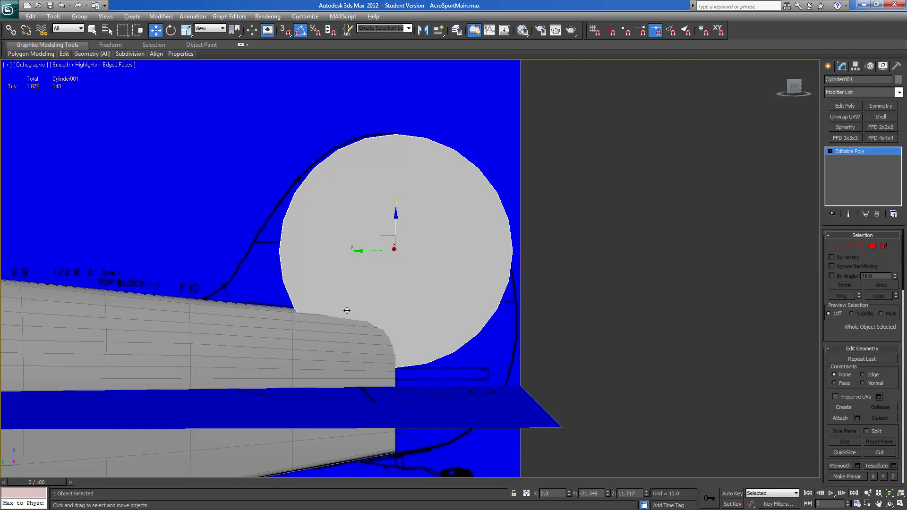
pyautogui.hotkey('alt', 'x')
# Start vertex editing on the fin disc and move its upper front vertices onto the blueprint's curved fin outline.
pyautogui.moveTo(307, 358); pyautogui.dragTo(381, 418, button='middle')
pyautogui.scroll(2, 381, 417)
pyautogui.moveTo(477, 295); pyautogui.dragTo(376, 369, button='middle')
pyautogui.scroll(2, 377, 368)
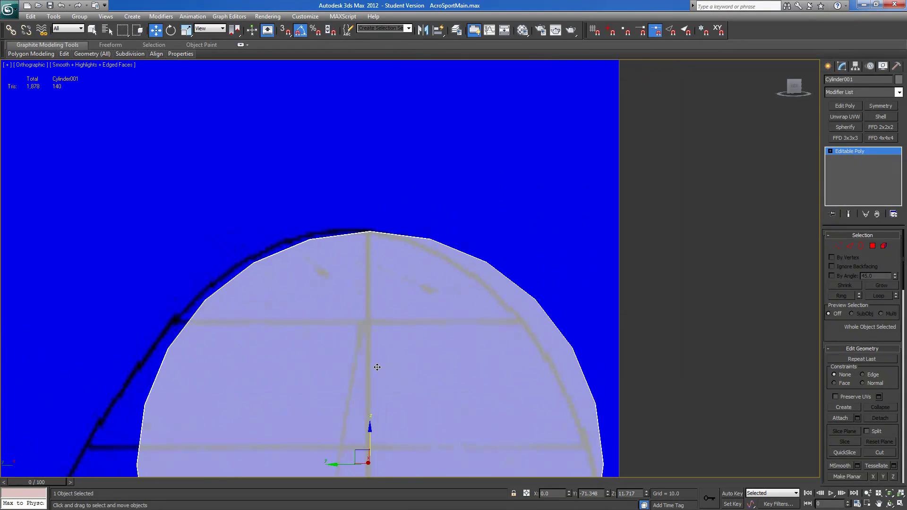
pyautogui.click(838, 246)
pyautogui.moveTo(329, 263); pyautogui.dragTo(328, 263)
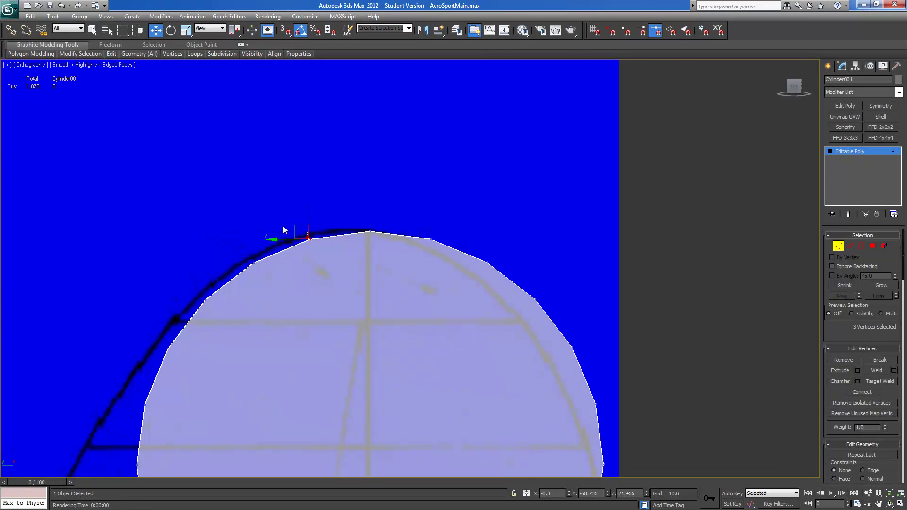
pyautogui.moveTo(296, 228); pyautogui.dragTo(292, 220)
pyautogui.moveTo(266, 248); pyautogui.dragTo(230, 248)
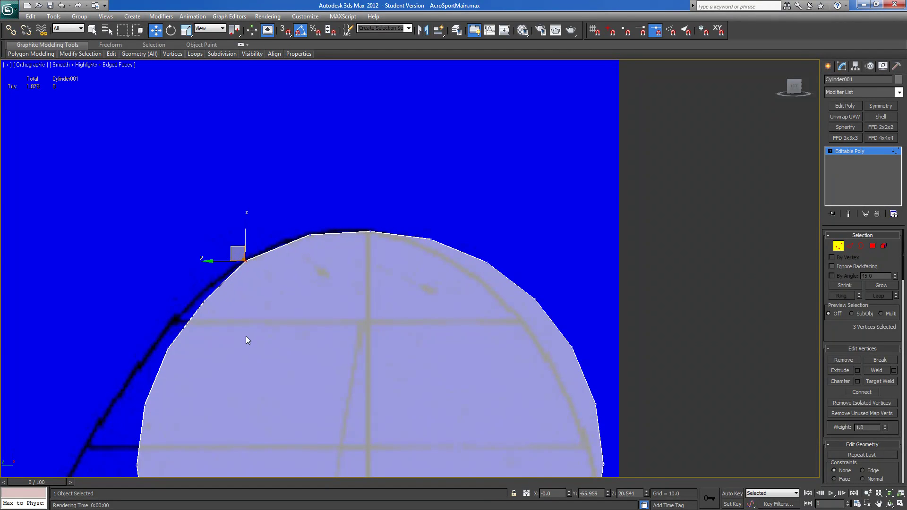
# Move the next vertices down the fin's leading edge onto the sloping front outline of the blueprint.
pyautogui.moveTo(237, 334); pyautogui.dragTo(384, 249, button='middle')
pyautogui.moveTo(360, 230); pyautogui.dragTo(335, 208)
pyautogui.moveTo(329, 291); pyautogui.dragTo(289, 248)
pyautogui.moveTo(336, 351); pyautogui.dragTo(382, 233, button='middle')
pyautogui.moveTo(378, 256); pyautogui.dragTo(350, 287)
pyautogui.moveTo(355, 256); pyautogui.dragTo(323, 255)
pyautogui.moveTo(338, 346); pyautogui.dragTo(288, 310)
# Move the lower front vertices forward to the fillet just behind F10, ending at about Y -55.7, Z 8.
pyautogui.click(374, 389)
pyautogui.moveTo(373, 388); pyautogui.dragTo(243, 377)
pyautogui.moveTo(363, 460); pyautogui.dragTo(389, 373, button='middle')
pyautogui.moveTo(463, 330); pyautogui.dragTo(462, 331)
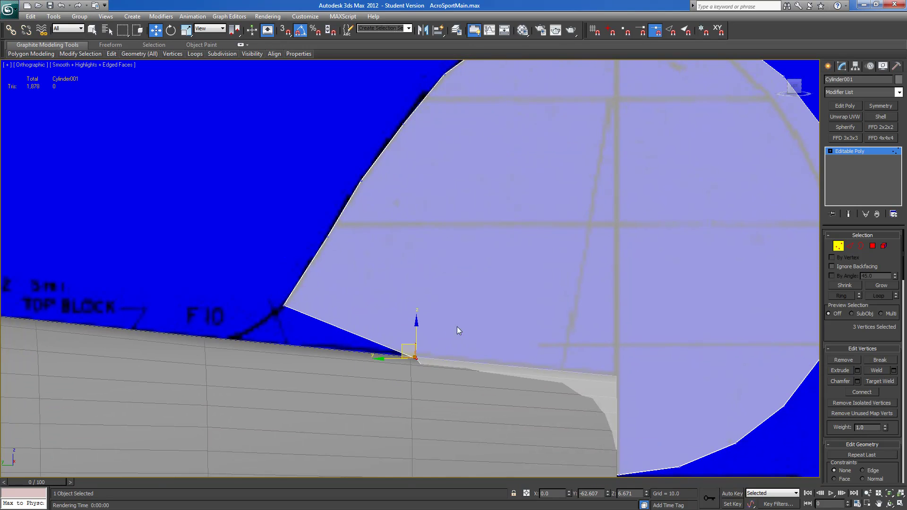
pyautogui.moveTo(402, 346); pyautogui.dragTo(239, 315)
pyautogui.scroll(-5, 376, 438)
pyautogui.moveTo(376, 439); pyautogui.dragTo(545, 350, button='middle')
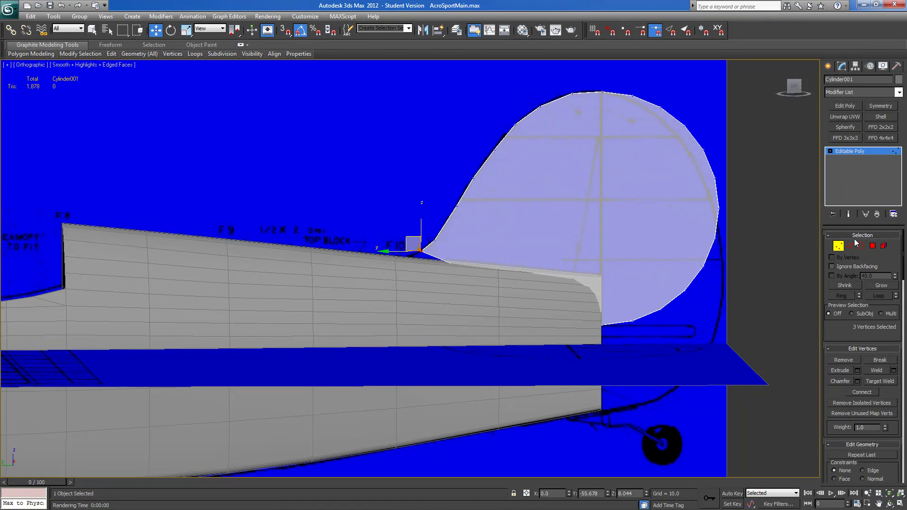
# Leave vertex editing, hide the fuselage to expose the blueprint, and view the fin straight on from the Left.
pyautogui.click(838, 247)
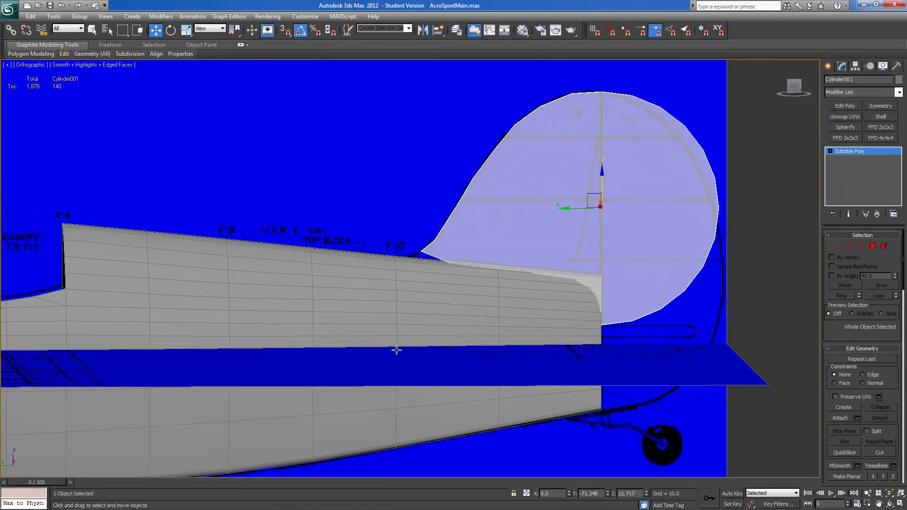
pyautogui.click(391, 318)
pyautogui.rightClick(392, 316)
pyautogui.click(404, 290)
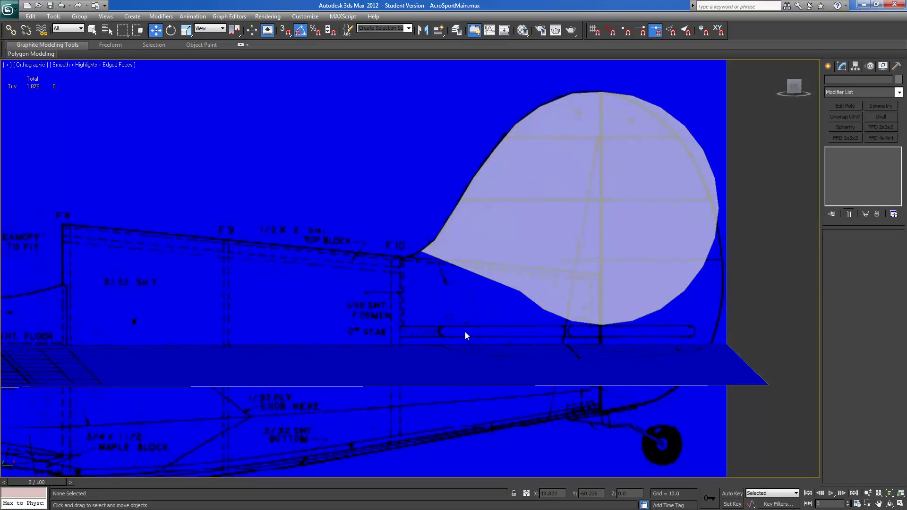
pyautogui.click(797, 88)
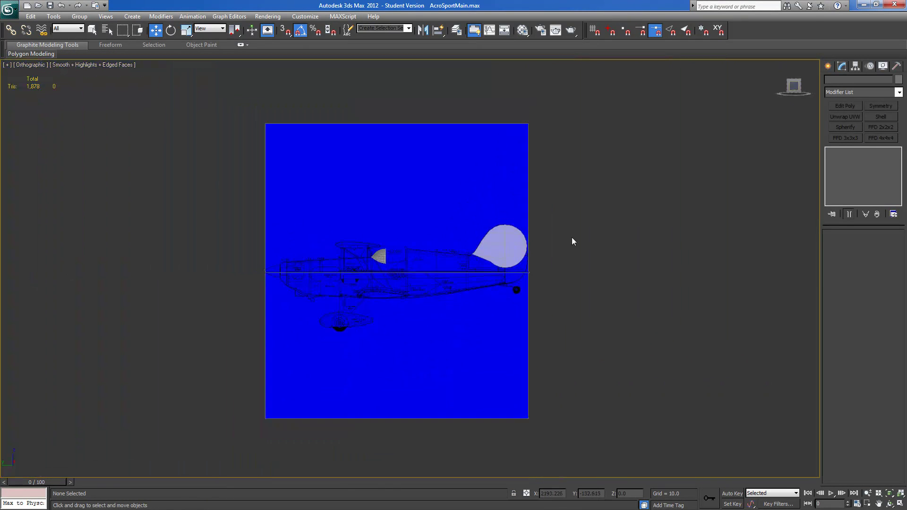
pyautogui.scroll(6, 517, 259)
pyautogui.moveTo(280, 353); pyautogui.dragTo(105, 334, button='middle')
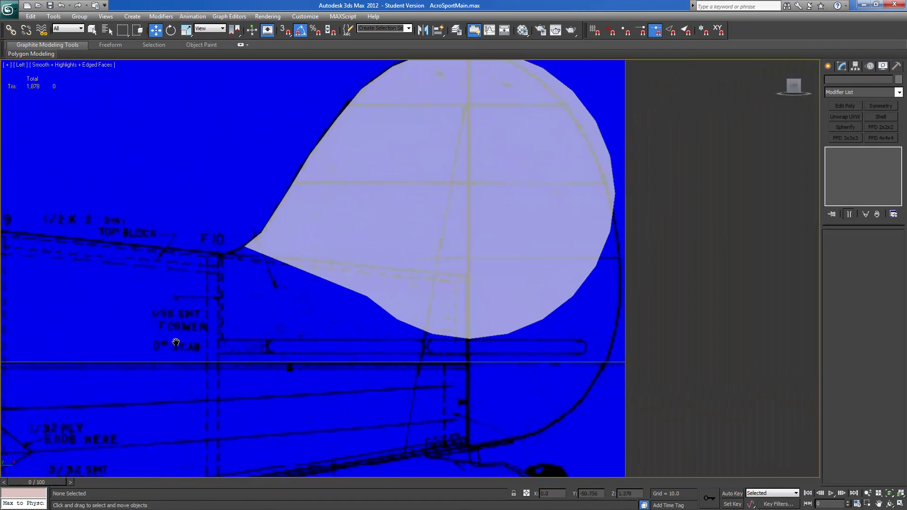
# Extend the fin's front tip vertices to F10 and move the base corner vertices to the fuselage's rear top corner, about Y -71.3, Z 6.
pyautogui.click(351, 211)
pyautogui.click(839, 247)
pyautogui.moveTo(388, 274); pyautogui.dragTo(240, 242)
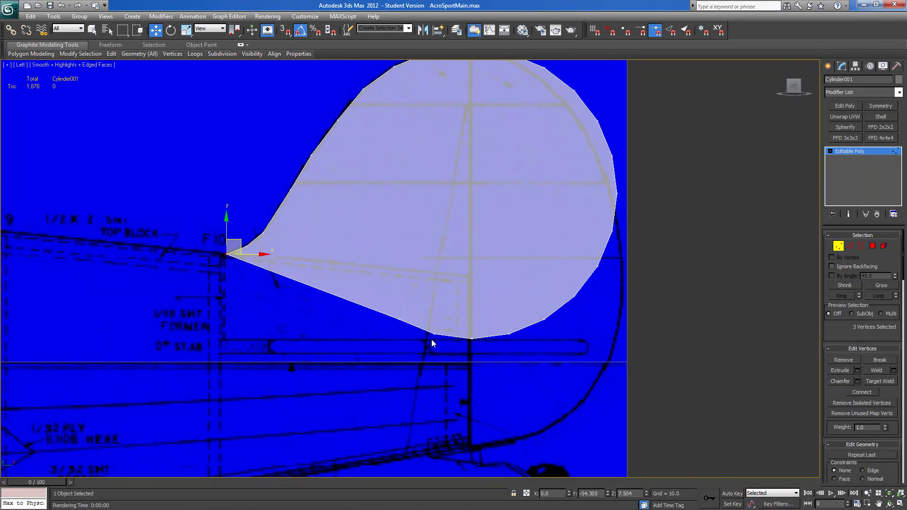
pyautogui.moveTo(384, 342); pyautogui.dragTo(487, 258)
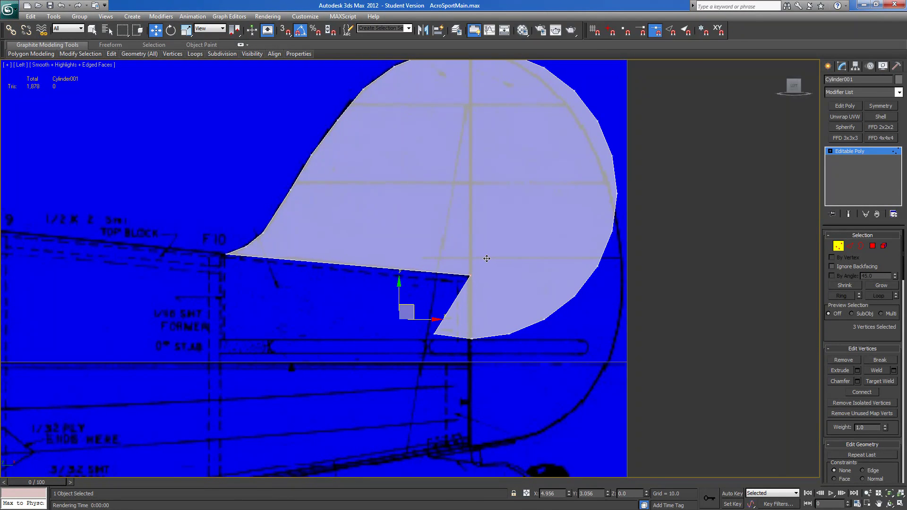
pyautogui.moveTo(487, 259); pyautogui.dragTo(487, 258)
# Move the upper rear vertices inward onto the blueprint's curved rudder outline, down to about Z 12.6.
pyautogui.moveTo(452, 364); pyautogui.dragTo(312, 381, button='middle')
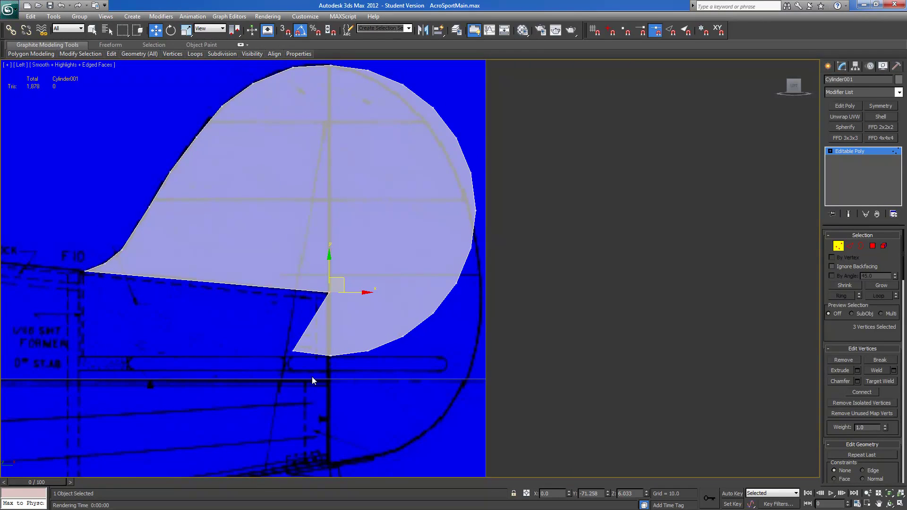
pyautogui.moveTo(425, 119); pyautogui.dragTo(400, 187, button='middle')
pyautogui.moveTo(332, 122); pyautogui.dragTo(373, 178)
pyautogui.moveTo(355, 126); pyautogui.dragTo(458, 253)
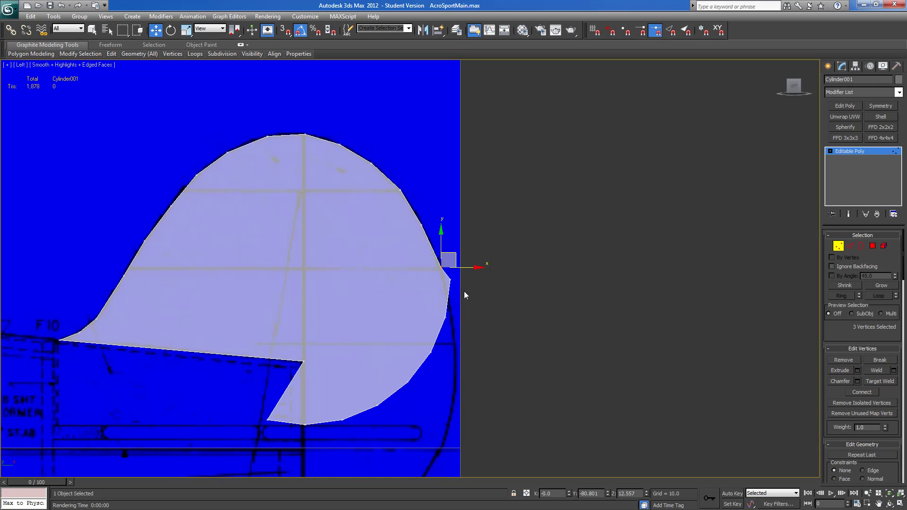
# Select the 21 lower rudder vertices and move them down together to the rudder's lower end near the tail wheel.
pyautogui.moveTo(469, 335); pyautogui.dragTo(431, 223, button='middle')
pyautogui.moveTo(427, 197); pyautogui.dragTo(327, 348)
pyautogui.moveTo(213, 399); pyautogui.dragTo(258, 326)
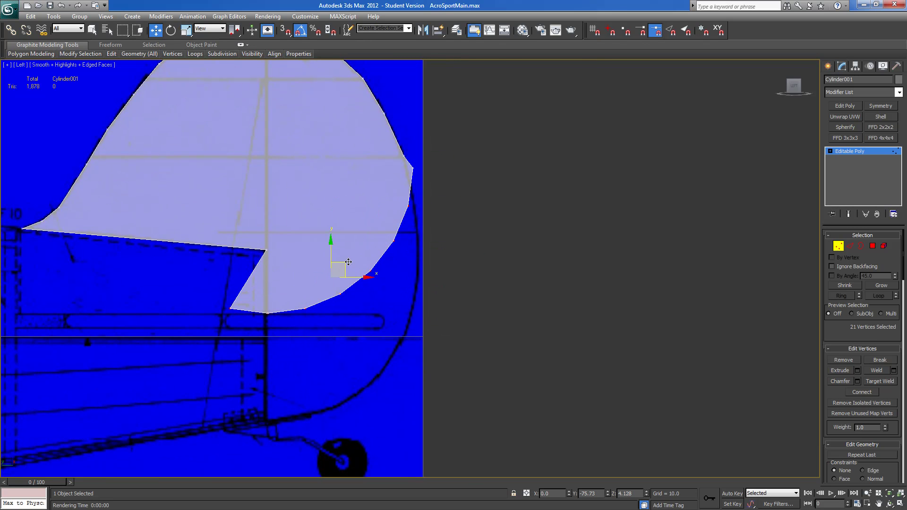
pyautogui.moveTo(346, 262); pyautogui.dragTo(341, 392)
# Place the rear vertices one after another along the rudder's curved trailing edge on the blueprint.
pyautogui.moveTo(425, 159); pyautogui.dragTo(424, 181)
pyautogui.moveTo(391, 320); pyautogui.dragTo(430, 220)
pyautogui.moveTo(378, 339); pyautogui.dragTo(409, 387)
pyautogui.moveTo(402, 355); pyautogui.dragTo(429, 275)
pyautogui.moveTo(352, 390); pyautogui.dragTo(415, 331)
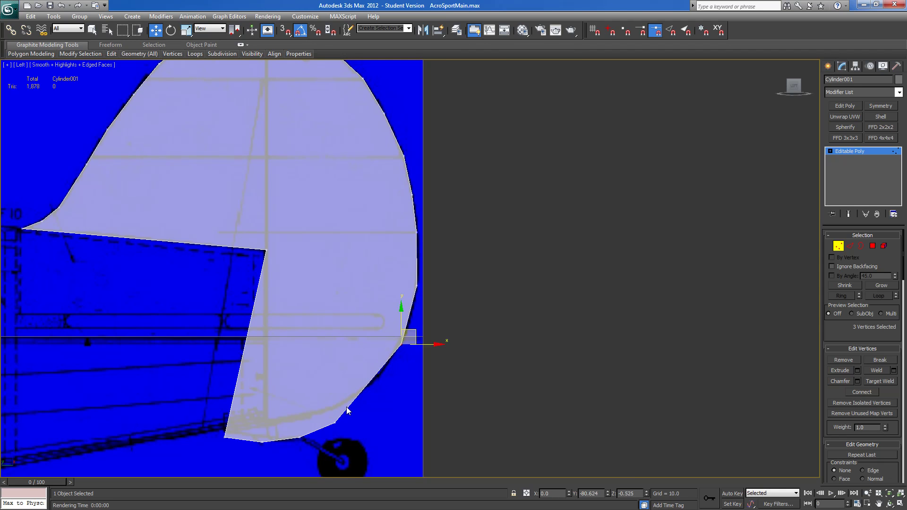
pyautogui.moveTo(342, 429); pyautogui.dragTo(418, 319)
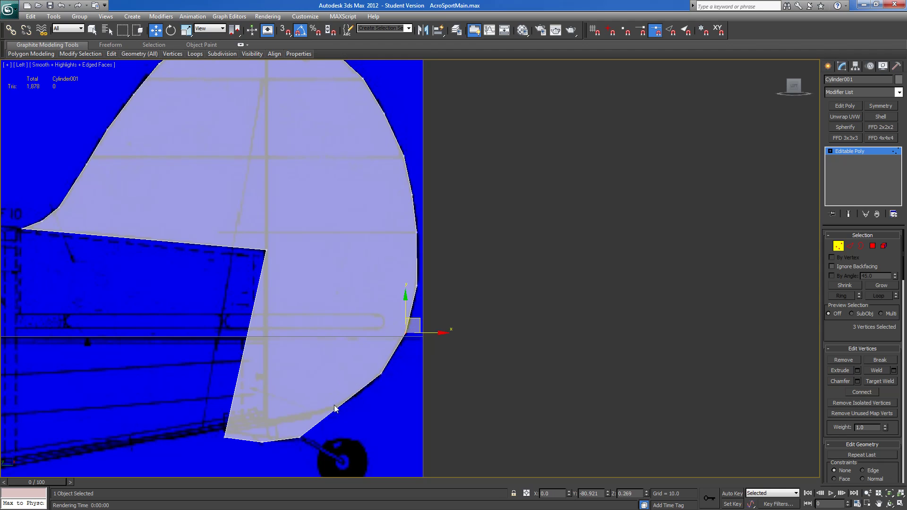
# Move the bottom rudder vertices back to the hinge line, then scale the hinge-line vertices along X to straighten them vertically.
pyautogui.moveTo(213, 463); pyautogui.dragTo(331, 434)
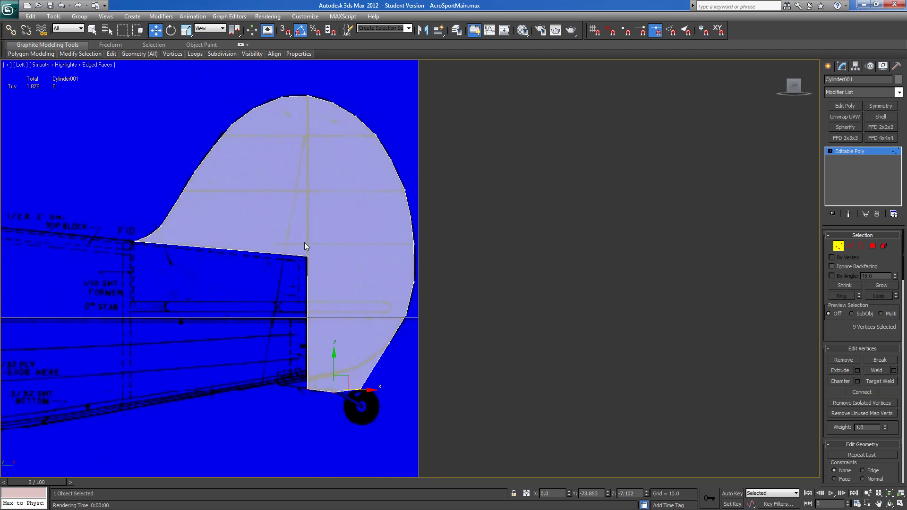
pyautogui.moveTo(303, 229); pyautogui.dragTo(315, 420)
pyautogui.click(185, 31)
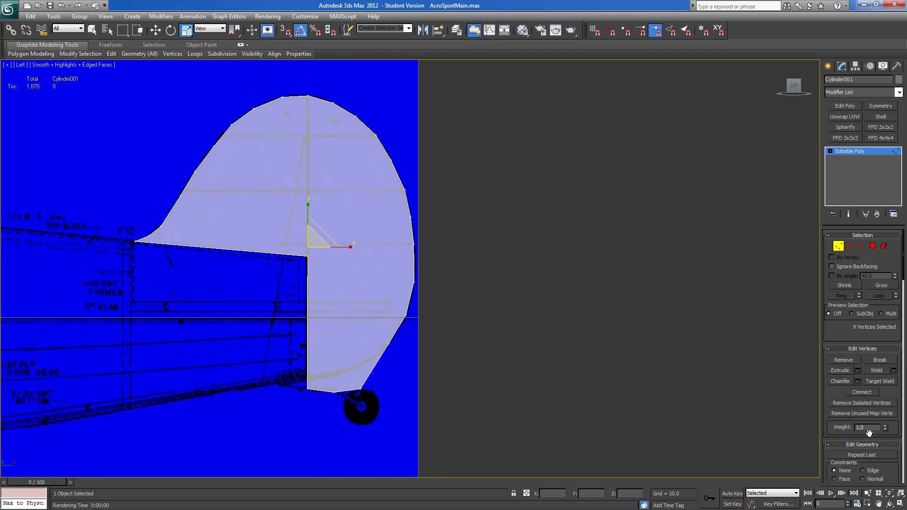
pyautogui.moveTo(354, 248); pyautogui.dragTo(119, 231)
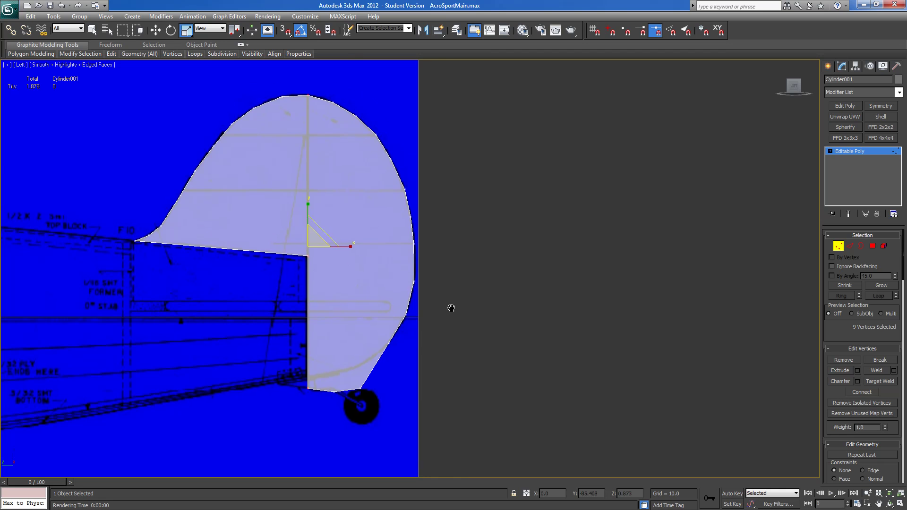
# Raise the rudder's bottom vertices and move the lower rear ones onto the blueprint's bottom rudder curve.
pyautogui.scroll(3, 453, 297)
pyautogui.moveTo(211, 442); pyautogui.dragTo(258, 392)
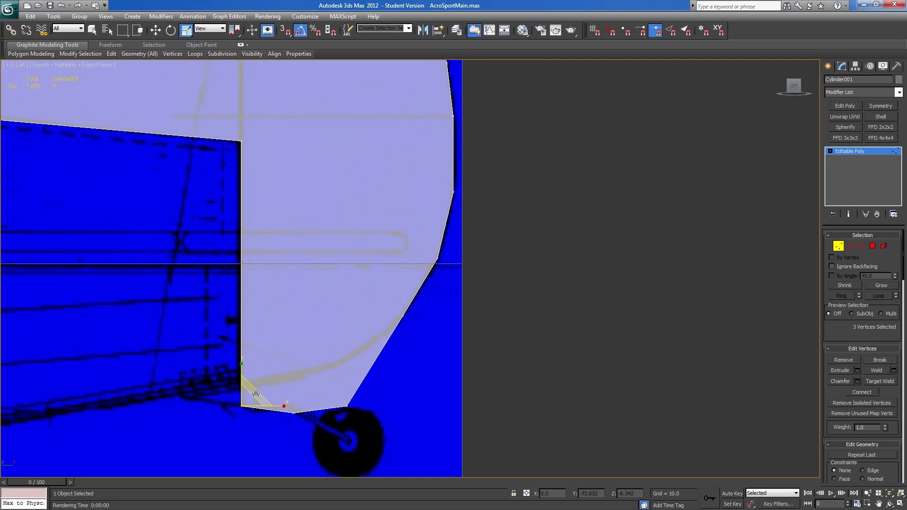
pyautogui.press('e')
pyautogui.press('w')
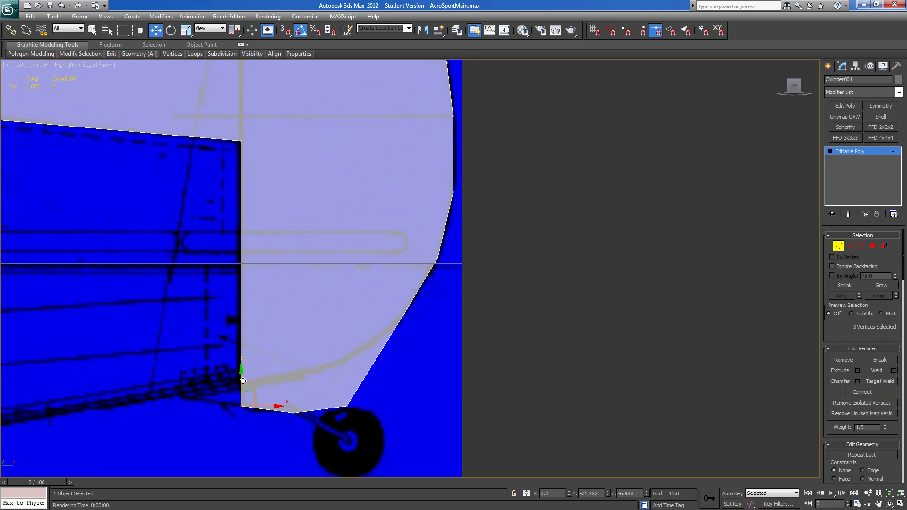
pyautogui.moveTo(241, 376); pyautogui.dragTo(248, 353)
pyautogui.moveTo(280, 426); pyautogui.dragTo(300, 361)
pyautogui.moveTo(364, 391); pyautogui.dragTo(413, 303)
# Switch to polygon editing and select the large side faces on both sides of the fin.
pyautogui.scroll(-5, 416, 303)
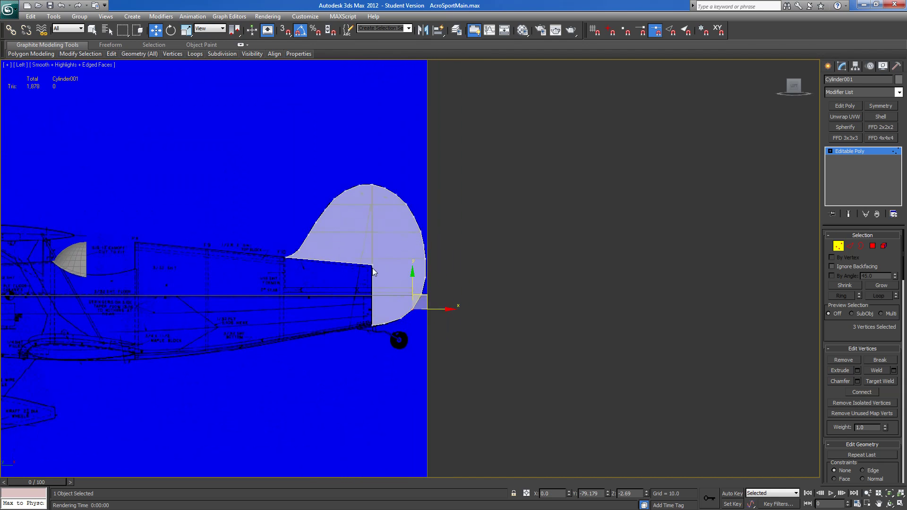
pyautogui.moveTo(372, 267); pyautogui.dragTo(452, 268, button='middle')
pyautogui.scroll(6, 330, 282)
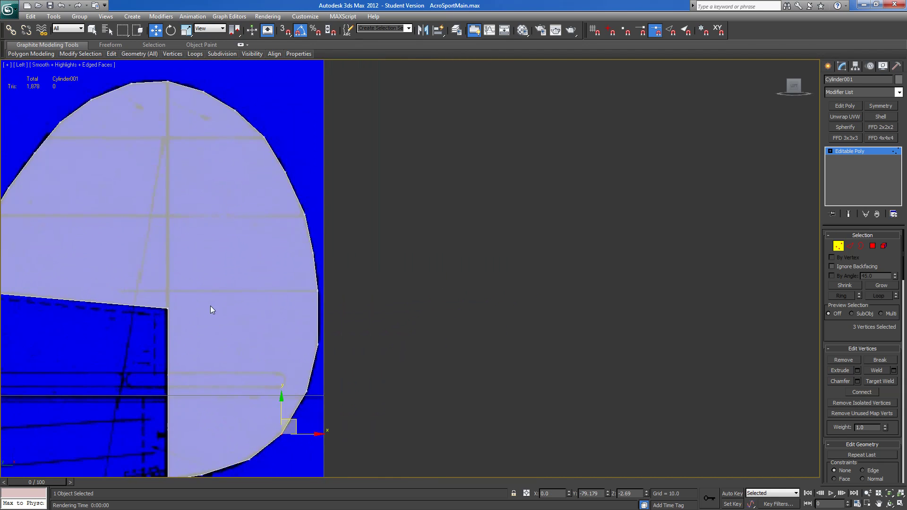
pyautogui.moveTo(331, 286); pyautogui.dragTo(436, 289, button='middle')
pyautogui.click(873, 247)
pyautogui.click(456, 210)
pyautogui.moveTo(464, 207)
pyautogui.keyDown('alt'); pyautogui.mouseDown(button='middle')
pyautogui.moveTo(517, 246)
pyautogui.moveTo(612, 240)
pyautogui.moveTo(454, 218)
pyautogui.mouseUp(button='middle'); pyautogui.keyUp('alt')
pyautogui.keyDown('ctrl'); pyautogui.click(453, 218); pyautogui.keyUp('ctrl')
pyautogui.keyDown('alt'); pyautogui.moveTo(520, 267); pyautogui.dragTo(485, 260, button='middle'); pyautogui.keyUp('alt')
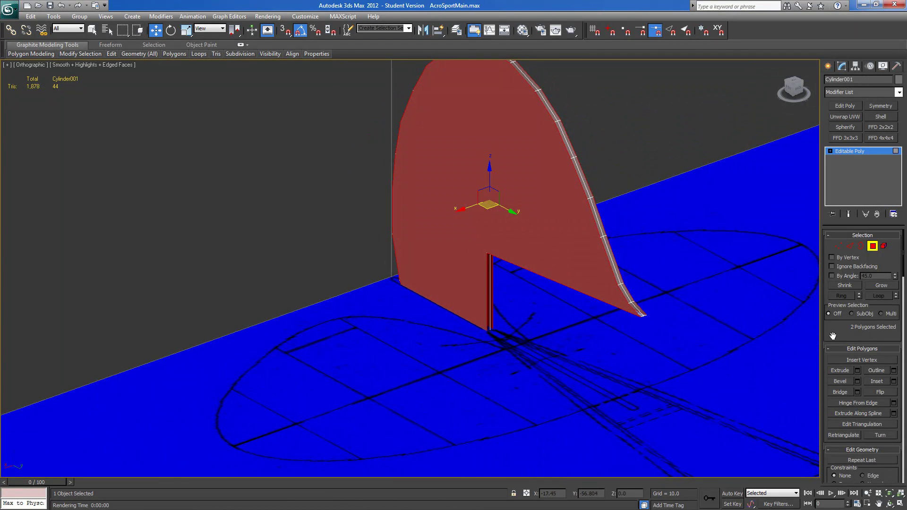
# Scale the fin's two selected side faces to adjust its thickness at the edge.
pyautogui.click(186, 30)
pyautogui.moveTo(500, 195); pyautogui.dragTo(500, 196)
pyautogui.keyDown('alt'); pyautogui.moveTo(498, 196); pyautogui.dragTo(463, 190, button='middle'); pyautogui.keyUp('alt')
pyautogui.keyDown('alt'); pyautogui.moveTo(497, 238); pyautogui.dragTo(518, 215, button='middle'); pyautogui.keyUp('alt')
pyautogui.scroll(5, 398, 376)
pyautogui.keyDown('alt'); pyautogui.moveTo(398, 376); pyautogui.dragTo(402, 328, button='middle'); pyautogui.keyUp('alt')
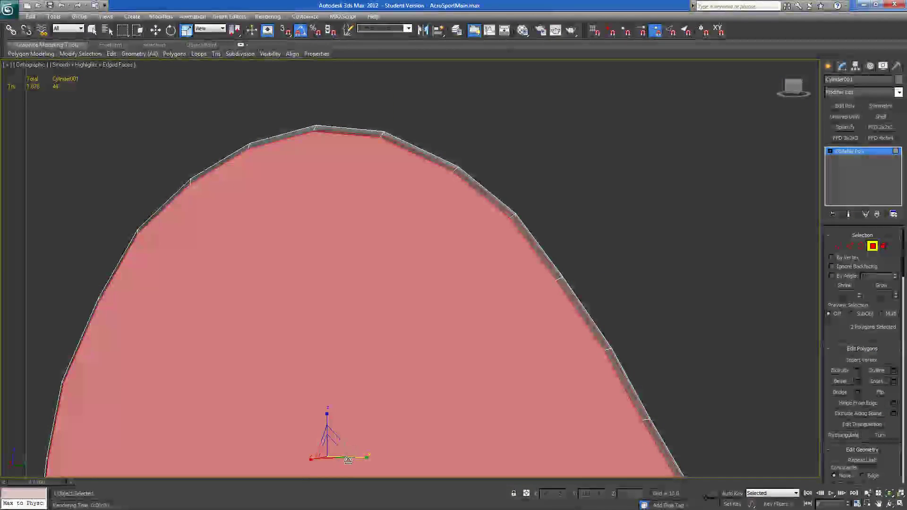
pyautogui.moveTo(344, 449); pyautogui.dragTo(343, 449)
pyautogui.keyDown('alt'); pyautogui.moveTo(388, 406); pyautogui.dragTo(401, 342, button='middle'); pyautogui.keyUp('alt')
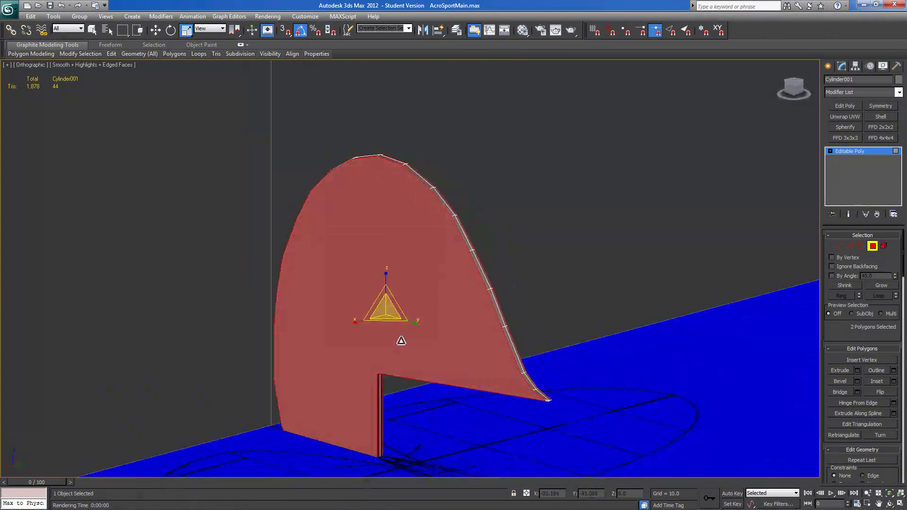
# Bevel both side faces outward with a slight inset to give the fin a rounded edge.
pyautogui.click(846, 381)
pyautogui.moveTo(379, 273); pyautogui.dragTo(385, 262)
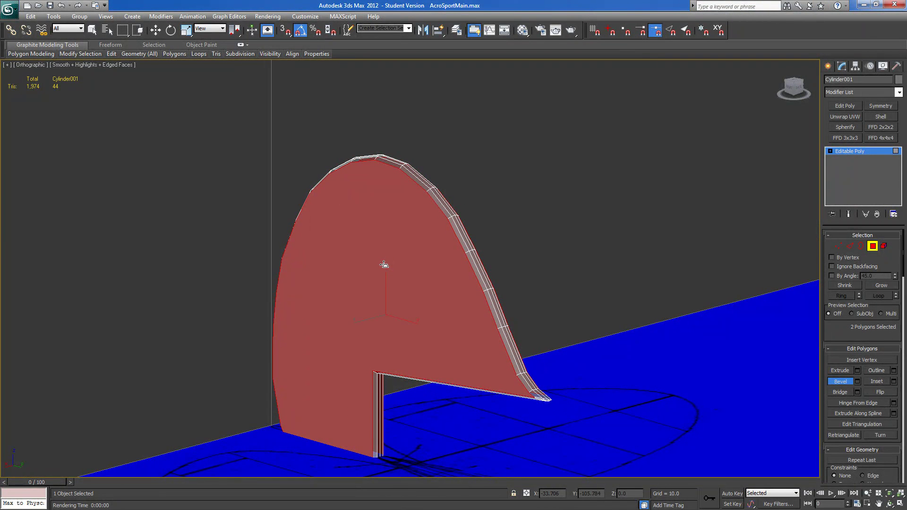
pyautogui.moveTo(385, 265); pyautogui.dragTo(384, 264)
pyautogui.keyDown('alt'); pyautogui.moveTo(383, 263); pyautogui.dragTo(343, 298, button='middle'); pyautogui.keyUp('alt')
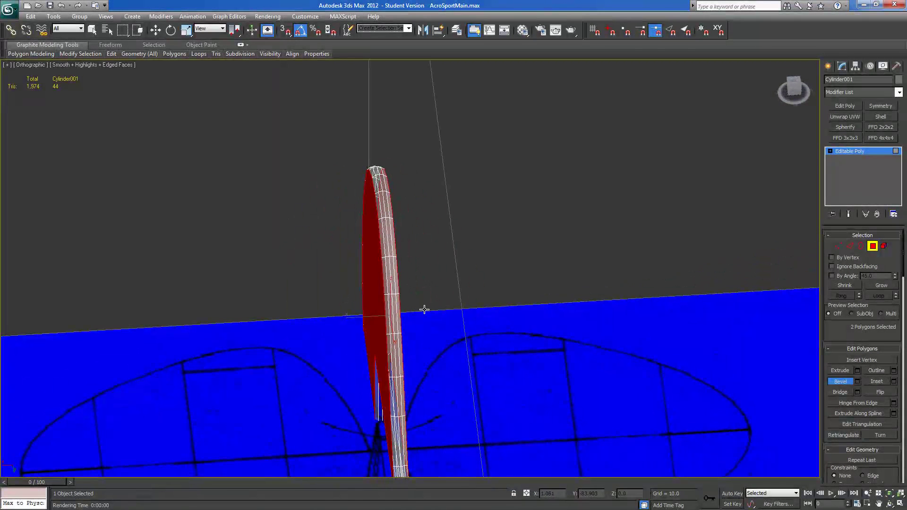
# Select all 120 vertices of the fin and scale them down along X to match the fin thickness on the top-view blueprint.
pyautogui.keyDown('ctrl'); pyautogui.click(838, 250); pyautogui.keyUp('ctrl')
pyautogui.keyDown('alt'); pyautogui.moveTo(373, 340); pyautogui.dragTo(539, 383, button='middle'); pyautogui.keyUp('alt')
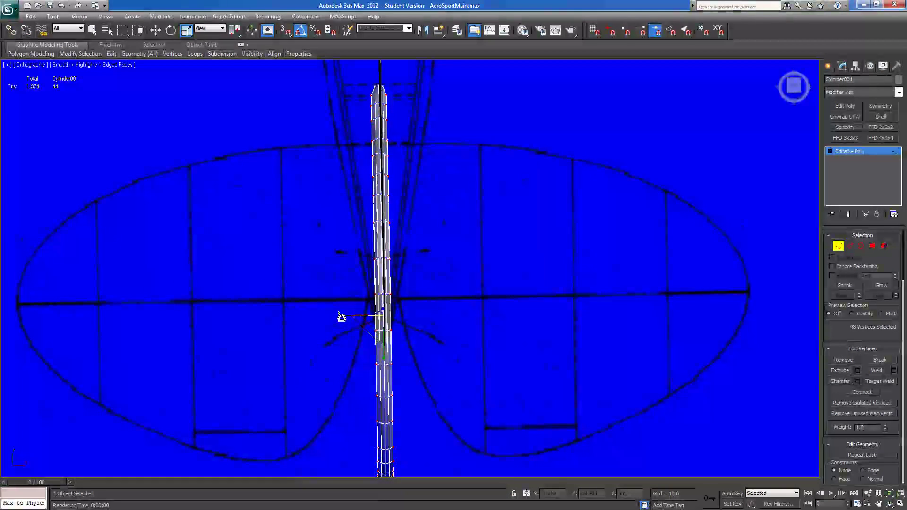
pyautogui.scroll(-4, 419, 364)
pyautogui.moveTo(358, 399); pyautogui.dragTo(464, 179)
pyautogui.scroll(8, 373, 270)
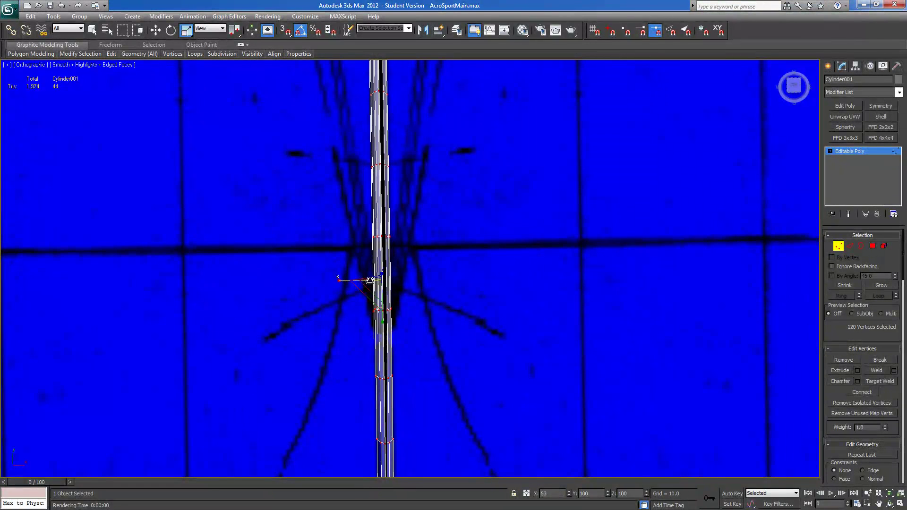
pyautogui.moveTo(354, 286); pyautogui.dragTo(337, 289, button='middle')
pyautogui.scroll(-3, 340, 227)
pyautogui.scroll(1, 340, 224)
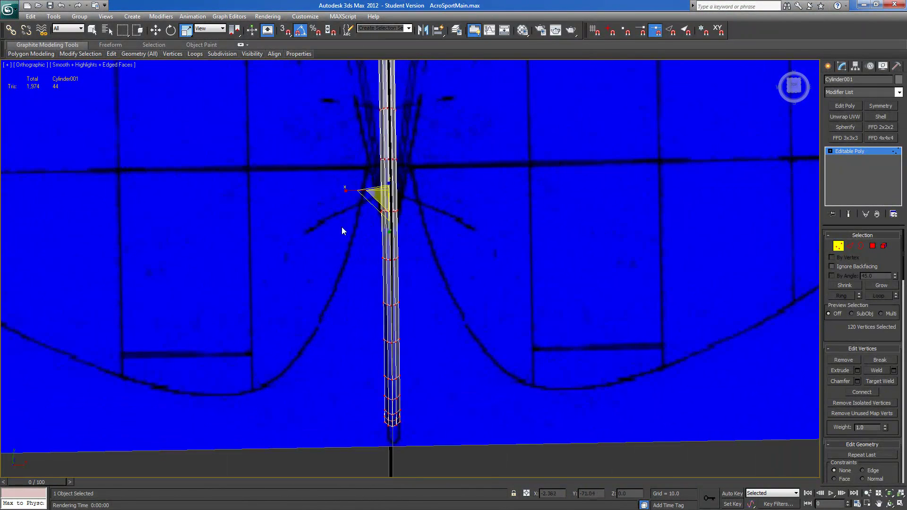
pyautogui.moveTo(345, 189); pyautogui.dragTo(357, 190)
# Switch to polygon editing with the fin's two large side faces selected and bring up the polygon smoothing group settings.
pyautogui.keyDown('alt'); pyautogui.moveTo(355, 188); pyautogui.dragTo(470, 199, button='middle'); pyautogui.keyUp('alt')
pyautogui.scroll(-3, 414, 198)
pyautogui.click(873, 246)
pyautogui.click(356, 240)
pyautogui.keyDown('alt'); pyautogui.moveTo(356, 239); pyautogui.dragTo(379, 207, button='middle'); pyautogui.keyUp('alt')
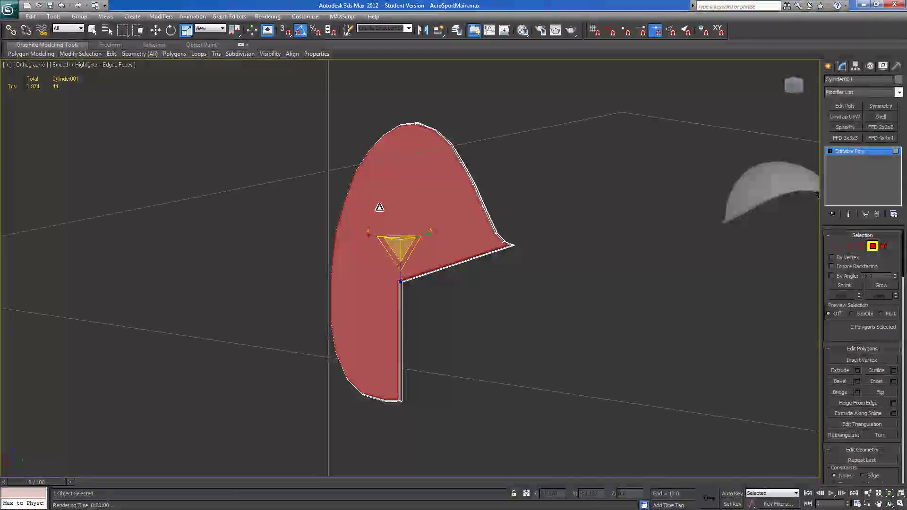
pyautogui.scroll(-10, 830, 335)
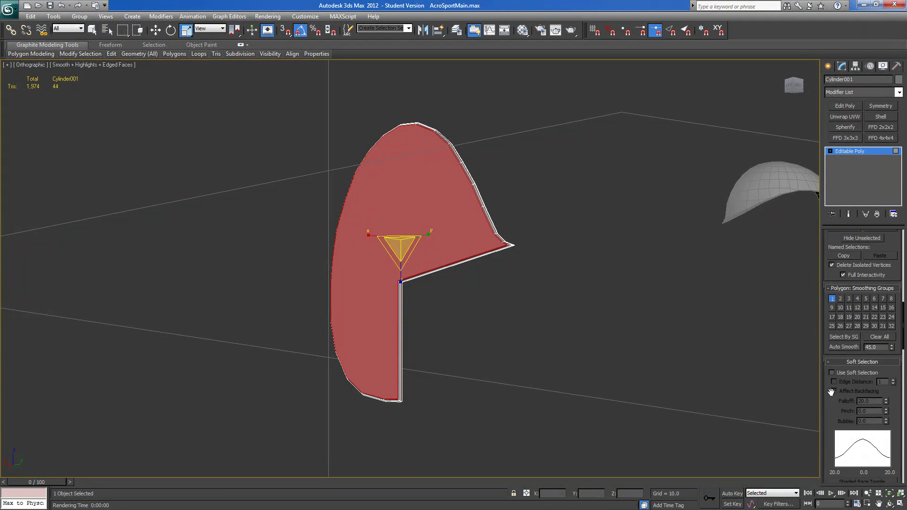
pyautogui.keyDown('alt'); pyautogui.moveTo(485, 353); pyautogui.dragTo(466, 320, button='middle'); pyautogui.keyUp('alt')
pyautogui.scroll(5, 453, 314)
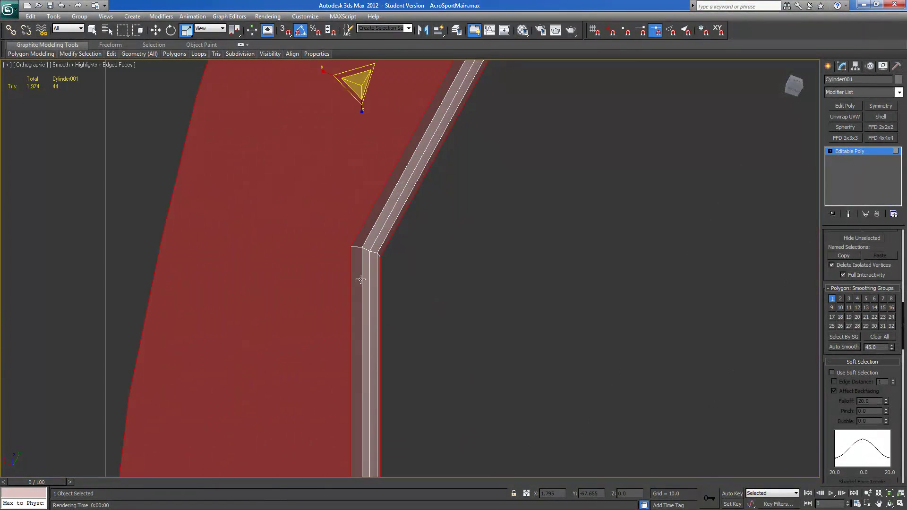
pyautogui.moveTo(380, 256)
pyautogui.keyDown('alt'); pyautogui.mouseDown(button='middle')
pyautogui.moveTo(410, 272)
pyautogui.moveTo(441, 226)
pyautogui.mouseUp(button='middle'); pyautogui.keyUp('alt')
pyautogui.scroll(-5, 429, 325)
pyautogui.keyDown('alt'); pyautogui.moveTo(421, 342); pyautogui.dragTo(415, 300, button='middle'); pyautogui.keyUp('alt')
# Select the fin's two large side faces and invert the selection to get all the narrow rim polygons.
pyautogui.click(371, 343)
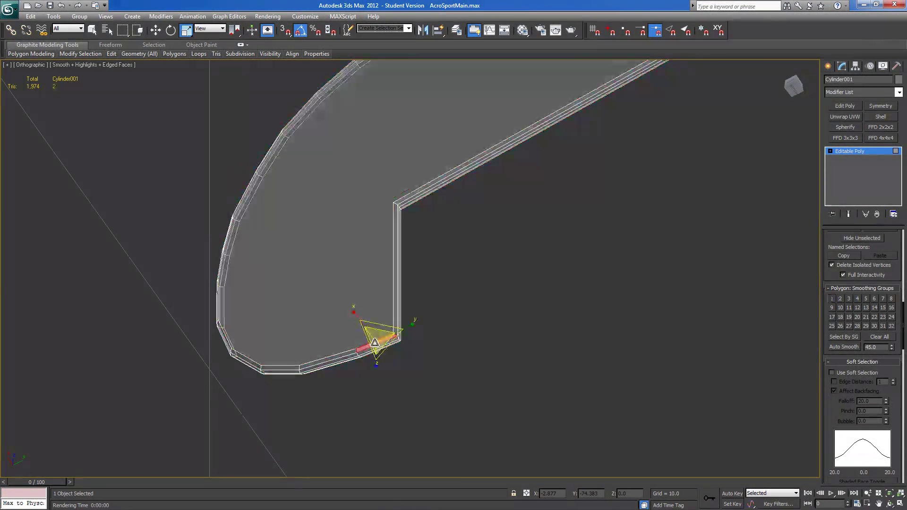
pyautogui.keyDown('shift'); pyautogui.click(349, 352); pyautogui.keyUp('shift')
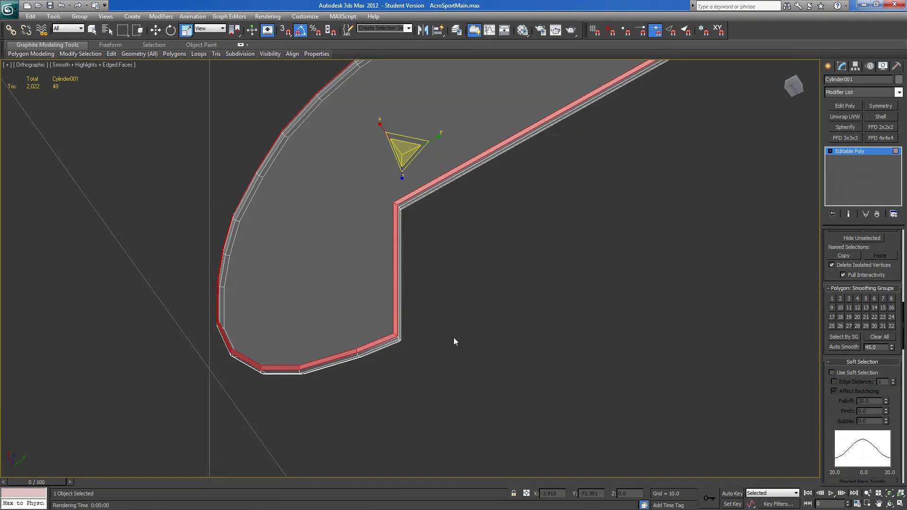
pyautogui.click(379, 263)
pyautogui.keyDown('alt'); pyautogui.moveTo(379, 263); pyautogui.dragTo(473, 273, button='middle'); pyautogui.keyUp('alt')
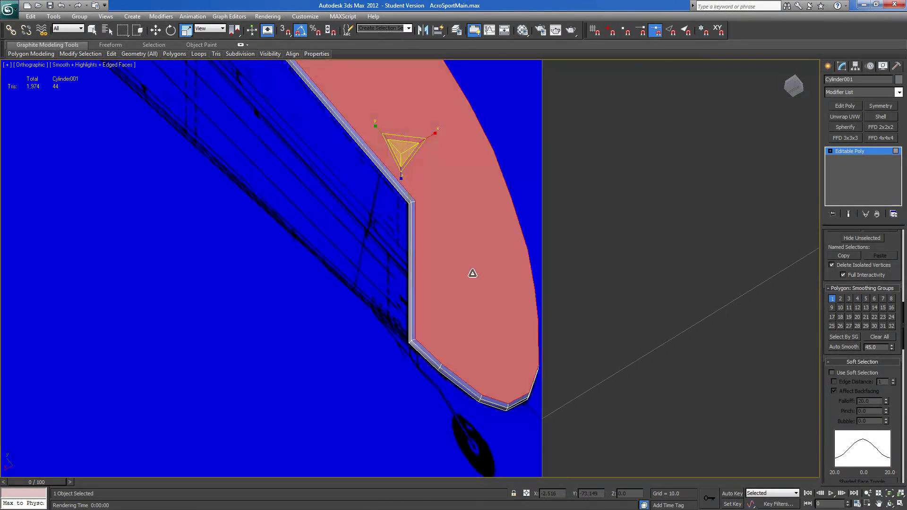
pyautogui.hotkey('ctrl', 'i')
pyautogui.keyDown('alt'); pyautogui.moveTo(434, 343); pyautogui.dragTo(356, 387, button='middle'); pyautogui.keyUp('alt')
# Deselect the rim polygons along the rear fuselage cutout and assign smoothing group 2 to the remaining rim polygons.
pyautogui.moveTo(449, 261); pyautogui.dragTo(536, 179)
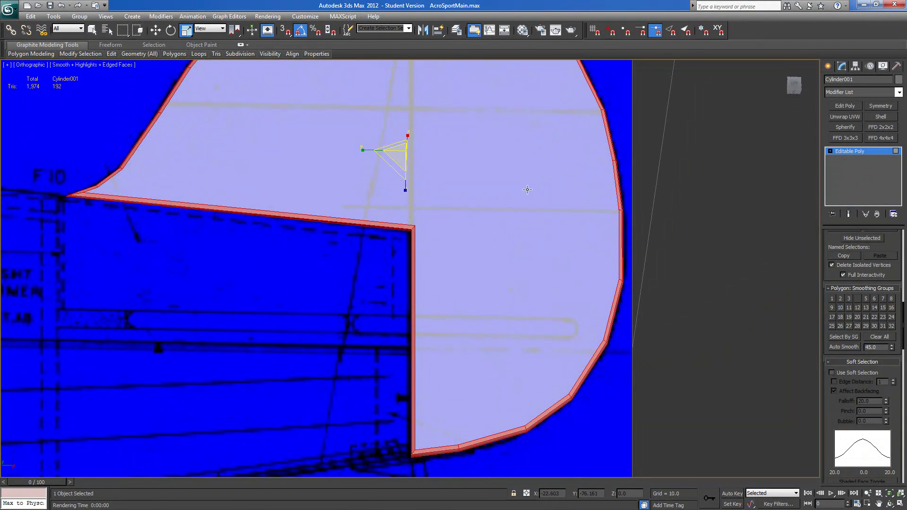
pyautogui.keyDown('alt'); pyautogui.moveTo(385, 293); pyautogui.dragTo(368, 327); pyautogui.keyUp('alt')
pyautogui.keyDown('alt'); pyautogui.moveTo(378, 319); pyautogui.dragTo(537, 369, button='middle'); pyautogui.keyUp('alt')
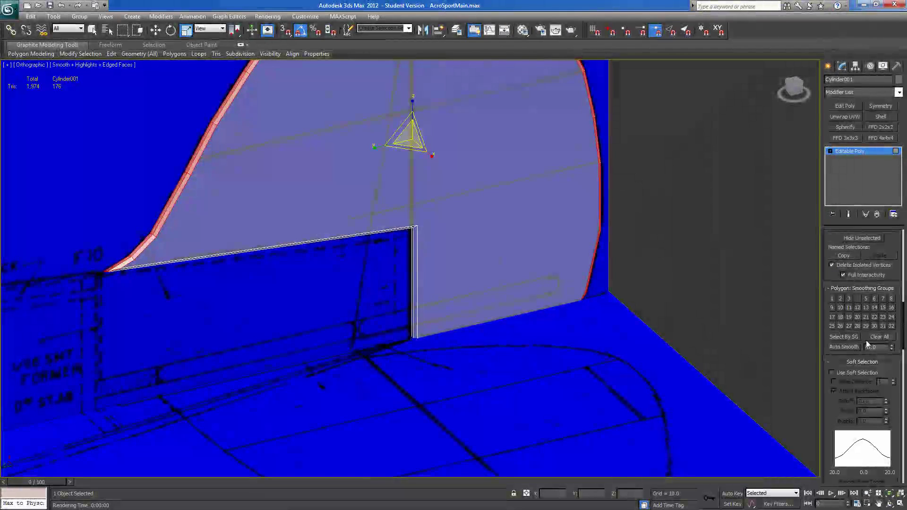
pyautogui.click(841, 299)
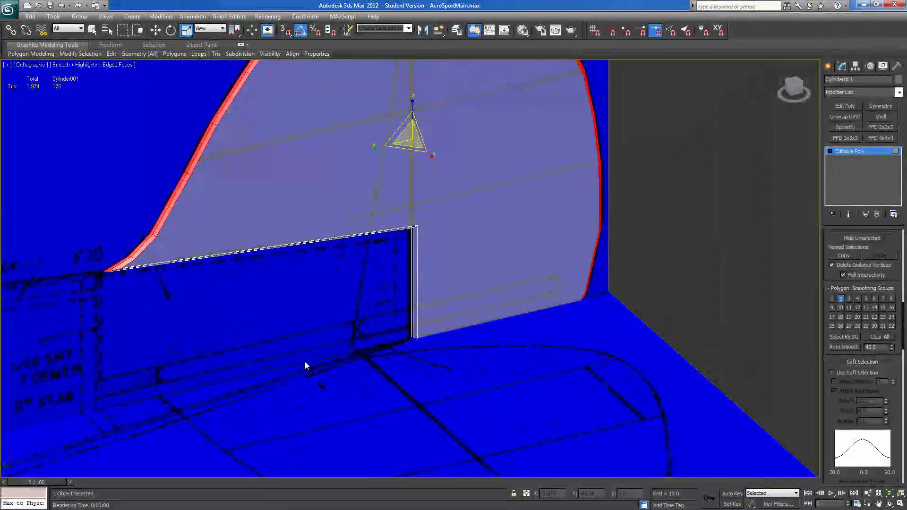
# Select the polygons in smoothing group 4 and clear their smoothing groups.
pyautogui.click(838, 337)
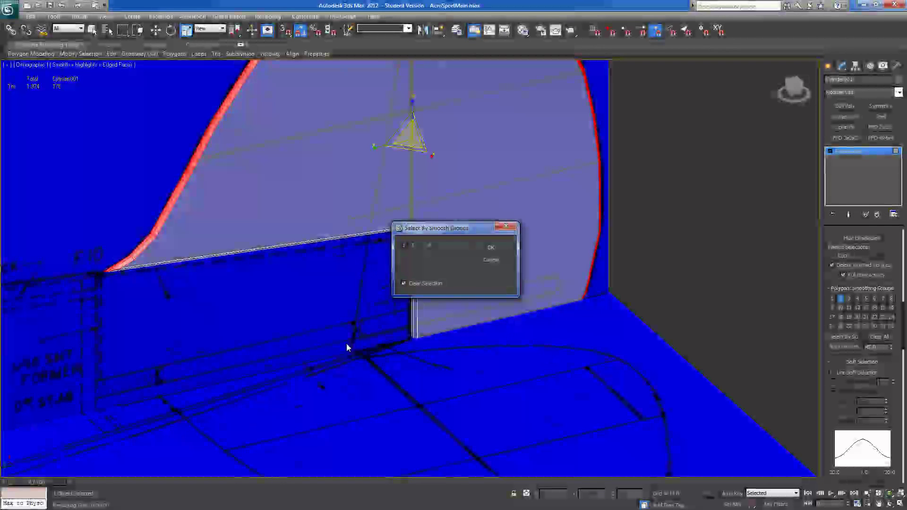
pyautogui.click(405, 246)
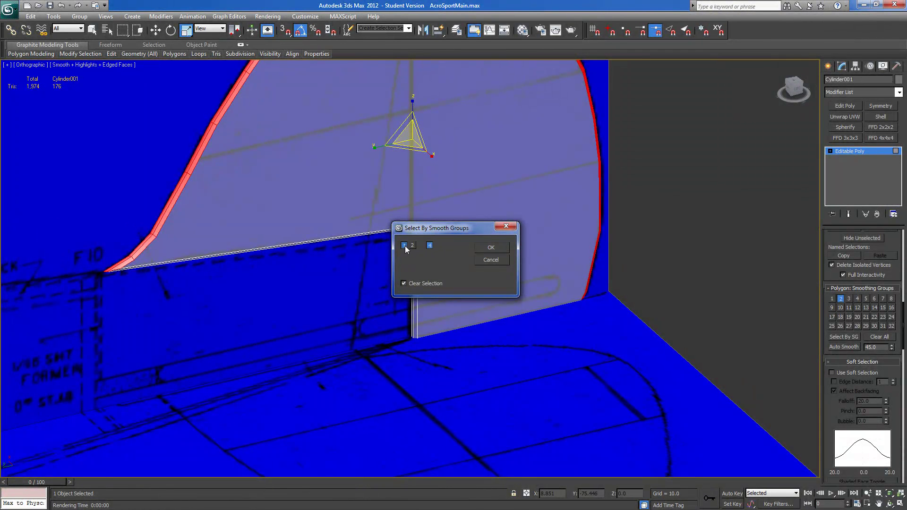
pyautogui.click(487, 247)
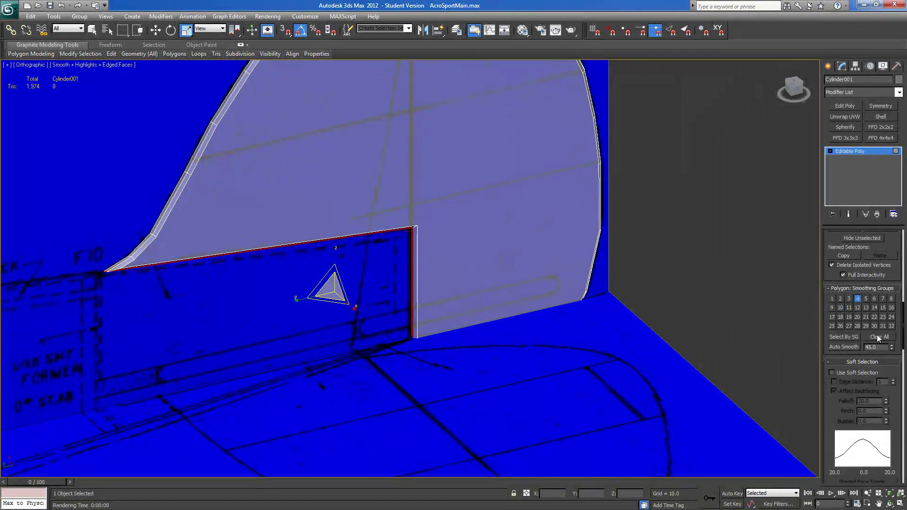
pyautogui.click(877, 335)
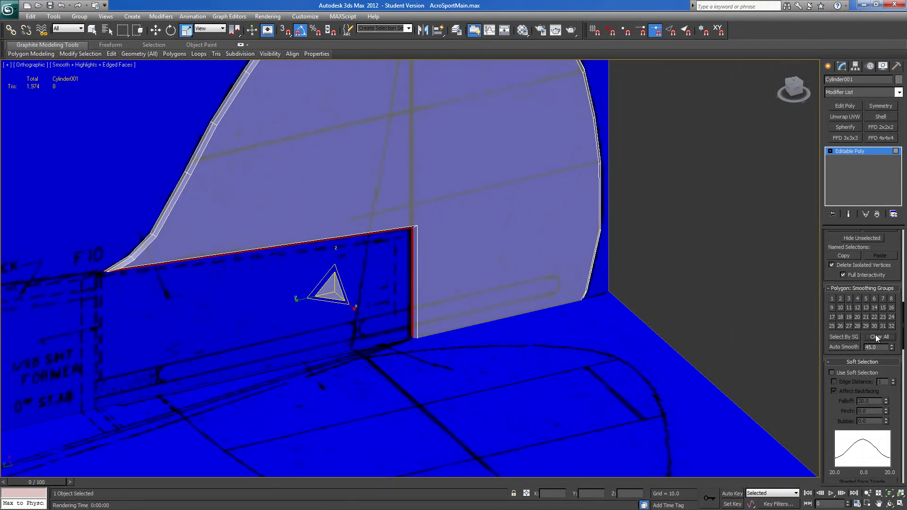
# Select the polygons in smoothing groups 1 and 2, invert the selection to the cutout edge polygons, and assign them smoothing group 3.
pyautogui.click(837, 337)
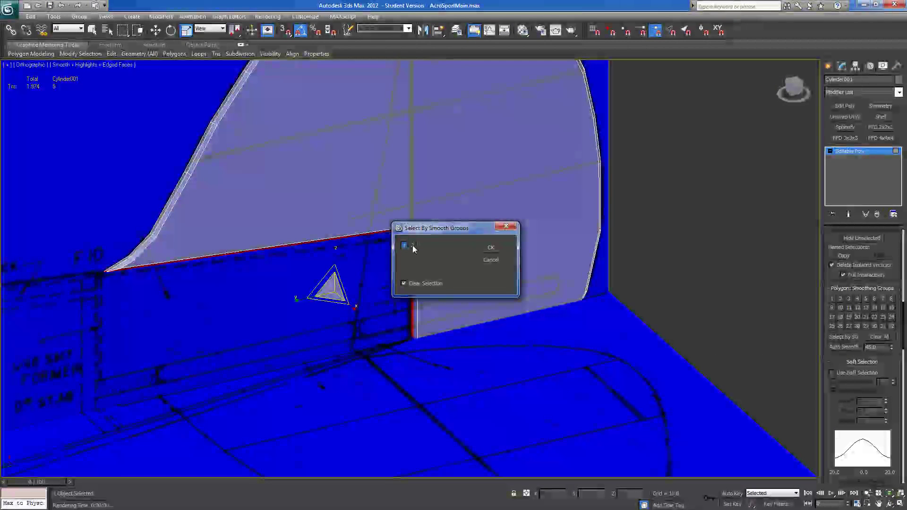
pyautogui.click(491, 248)
pyautogui.scroll(5, 414, 236)
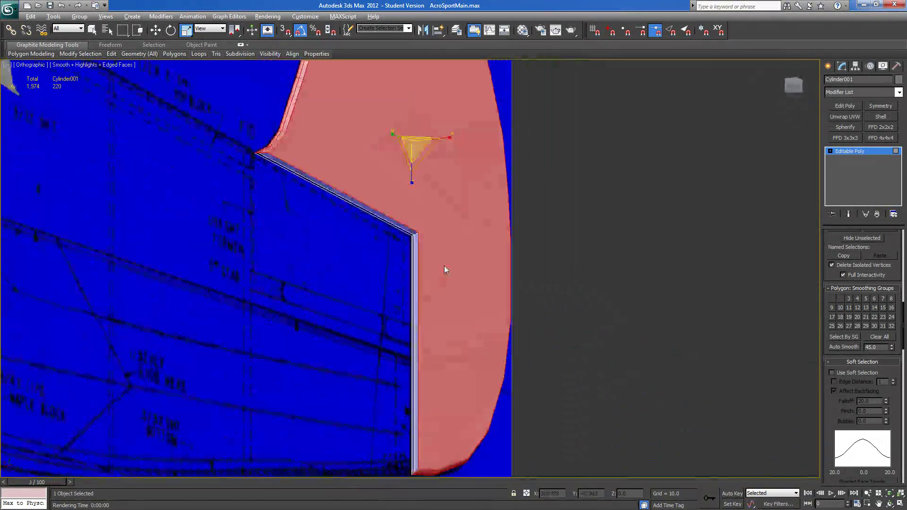
pyautogui.keyDown('alt'); pyautogui.moveTo(403, 326); pyautogui.dragTo(438, 313, button='middle'); pyautogui.keyUp('alt')
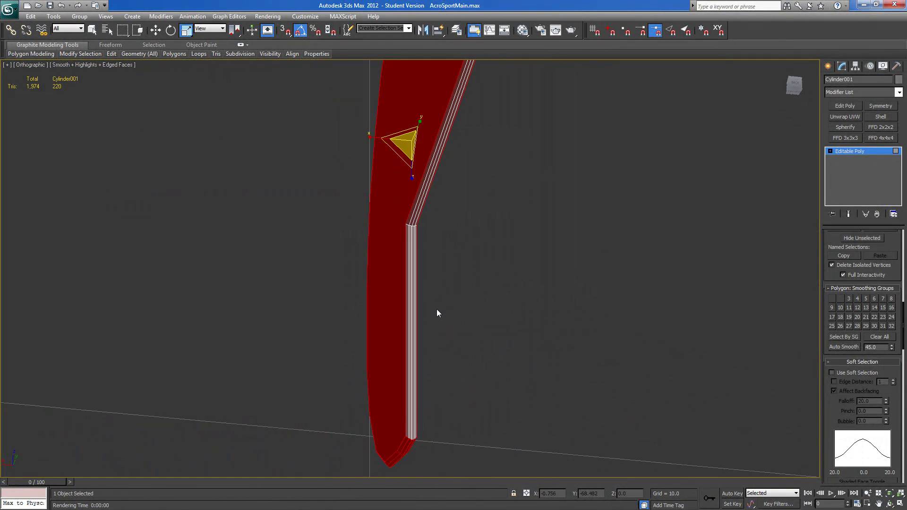
pyautogui.hotkey('ctrl', 'i')
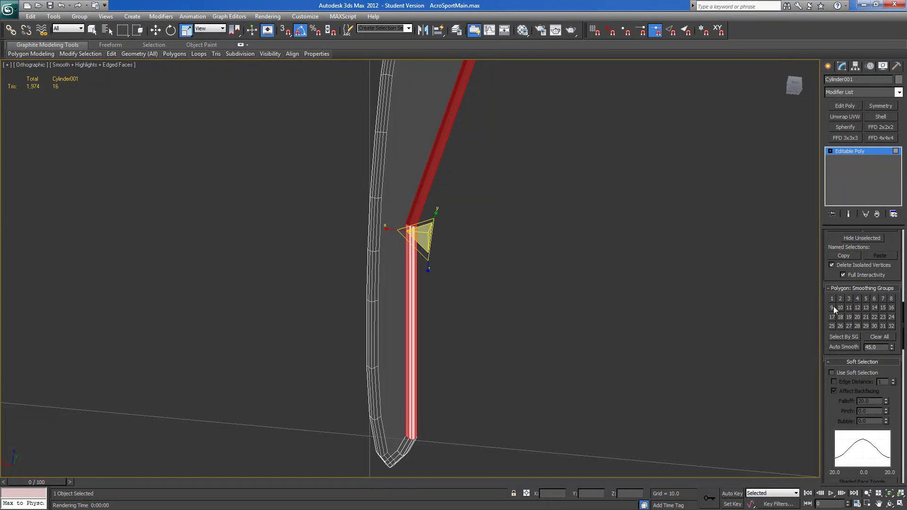
pyautogui.click(850, 300)
# In the Left view, switch to vertex editing and select the 15 vertices along the vertical hinge line.
pyautogui.keyDown('alt'); pyautogui.moveTo(638, 345); pyautogui.dragTo(424, 376, button='middle'); pyautogui.keyUp('alt')
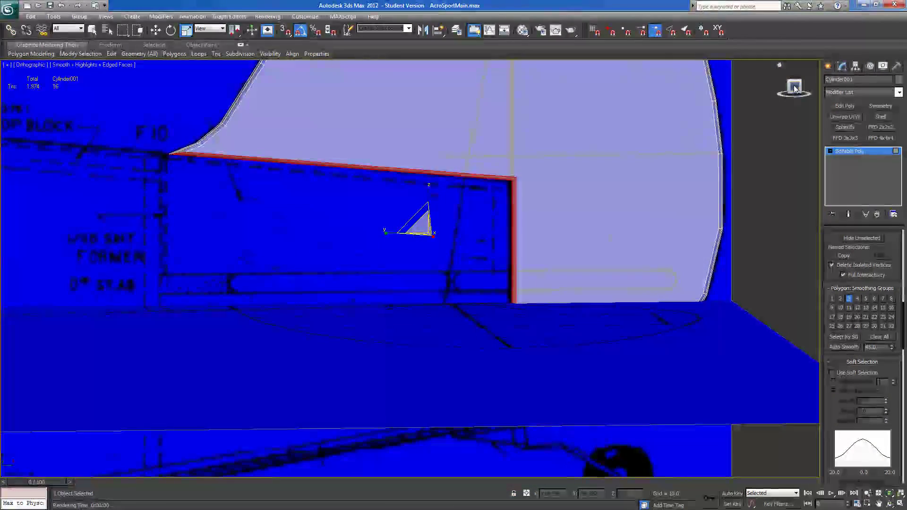
pyautogui.click(794, 87)
pyautogui.press('z')
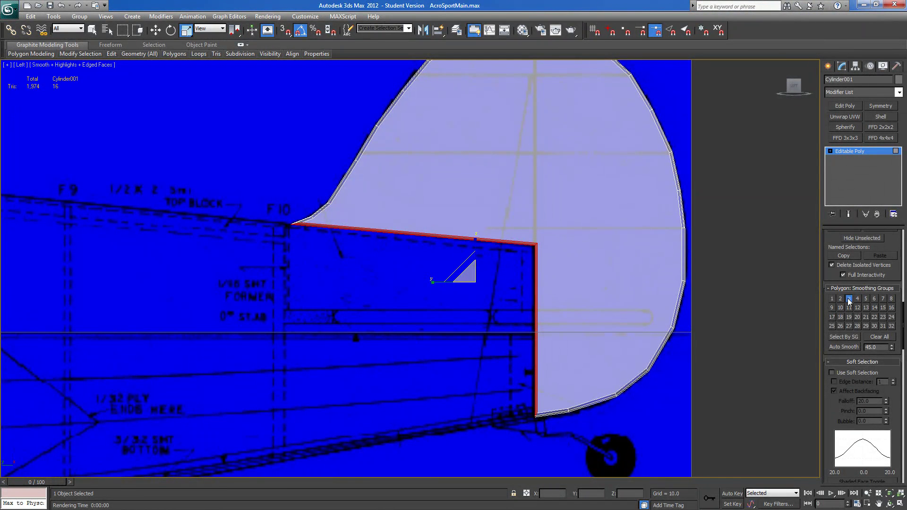
pyautogui.scroll(10, 828, 279)
pyautogui.scroll(-10, 820, 271)
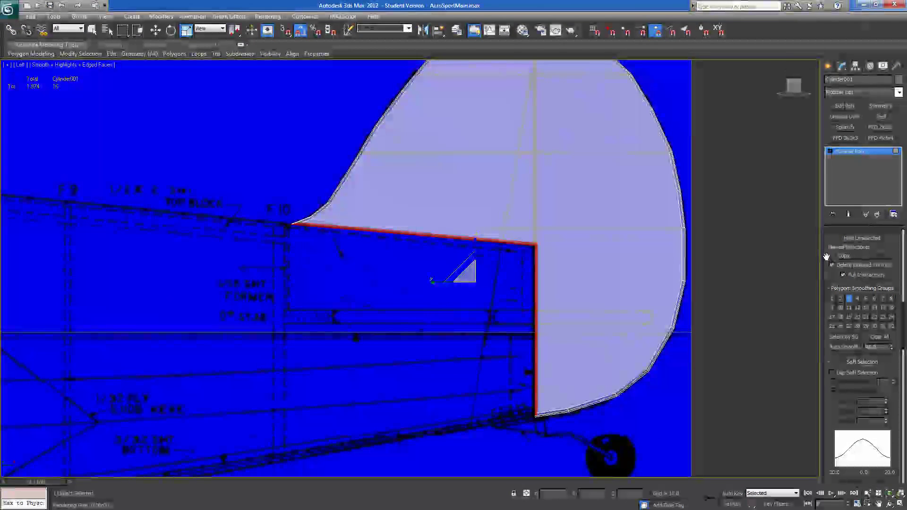
pyautogui.scroll(8, 835, 252)
pyautogui.click(839, 246)
pyautogui.moveTo(547, 335); pyautogui.dragTo(479, 299, button='middle')
pyautogui.moveTo(456, 379); pyautogui.dragTo(476, 170)
pyautogui.moveTo(476, 174); pyautogui.dragTo(444, 255, button='middle')
pyautogui.keyDown('ctrl'); pyautogui.moveTo(429, 112); pyautogui.dragTo(476, 349); pyautogui.keyUp('ctrl')
# Flatten the 15 hinge-line vertices by scaling them along X and move them about -0.099 along X onto the blueprint line.
pyautogui.moveTo(478, 316); pyautogui.dragTo(298, 301)
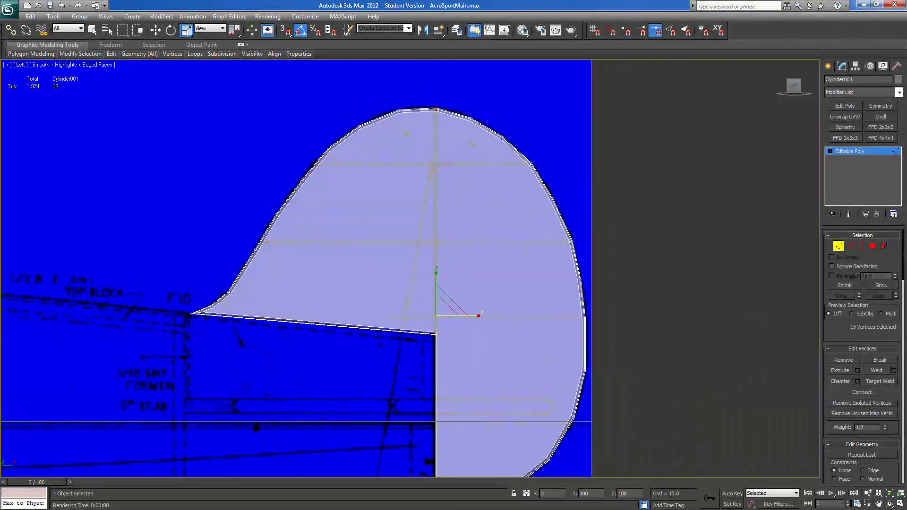
pyautogui.moveTo(740, 334); pyautogui.dragTo(734, 334)
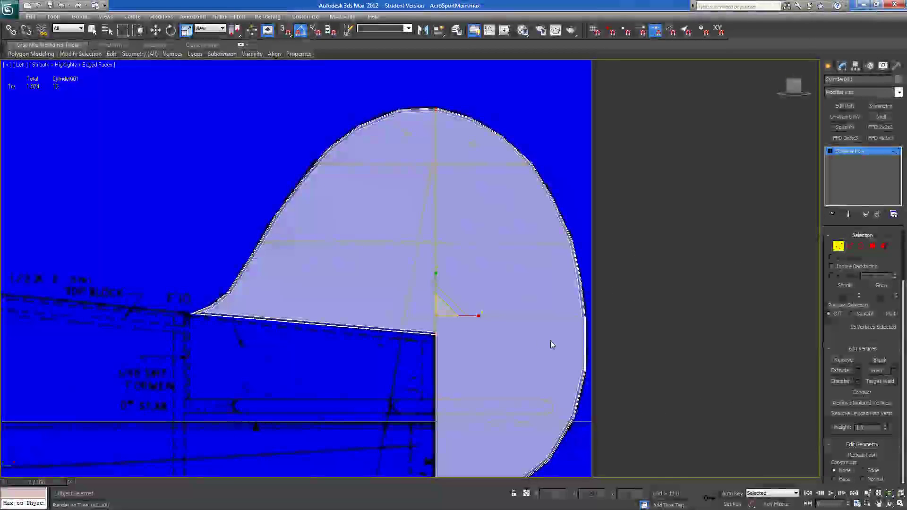
pyautogui.click(154, 30)
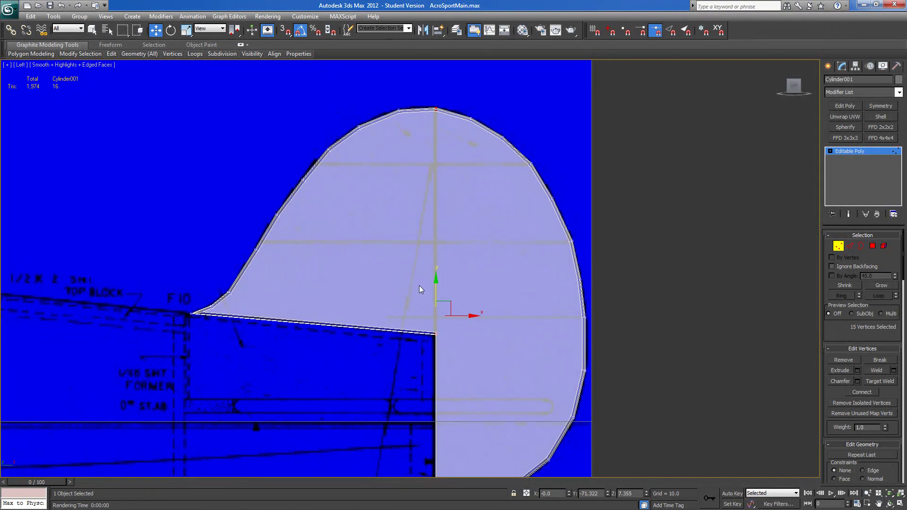
pyautogui.moveTo(460, 317); pyautogui.dragTo(460, 317)
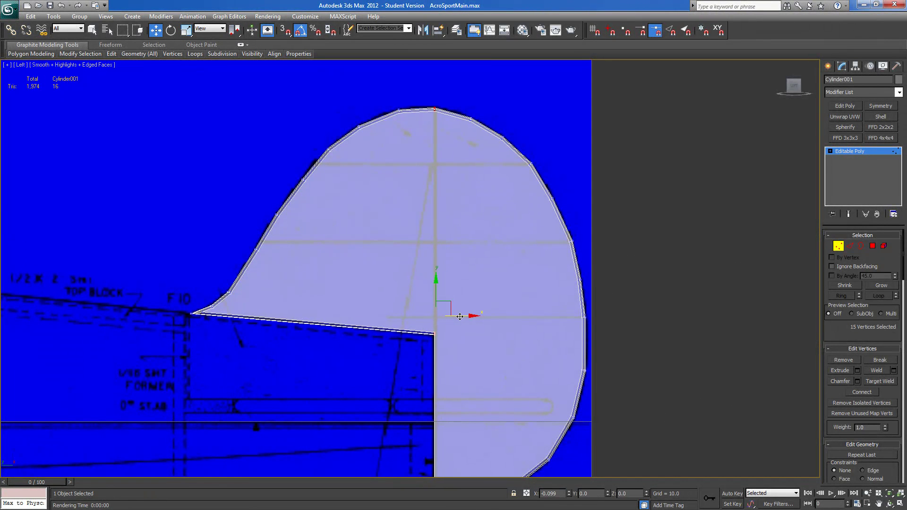
# Scale the five vertices at the cutout's inner corner and the five at the fin's front tip flat along Y.
pyautogui.moveTo(406, 370); pyautogui.dragTo(466, 305)
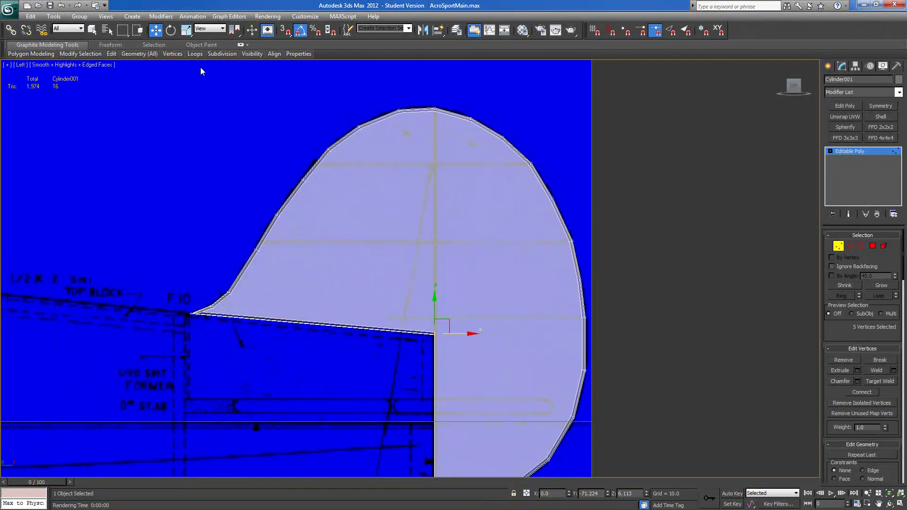
pyautogui.click(181, 34)
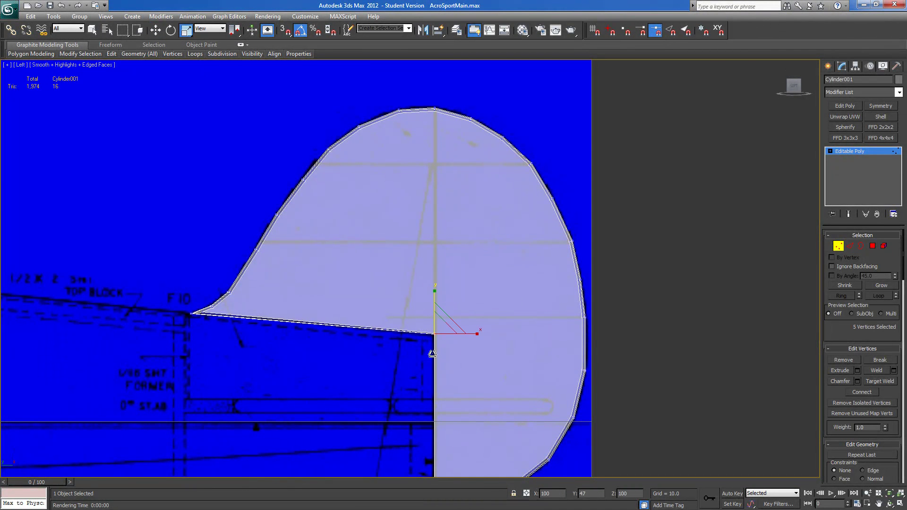
pyautogui.moveTo(185, 330); pyautogui.dragTo(168, 303)
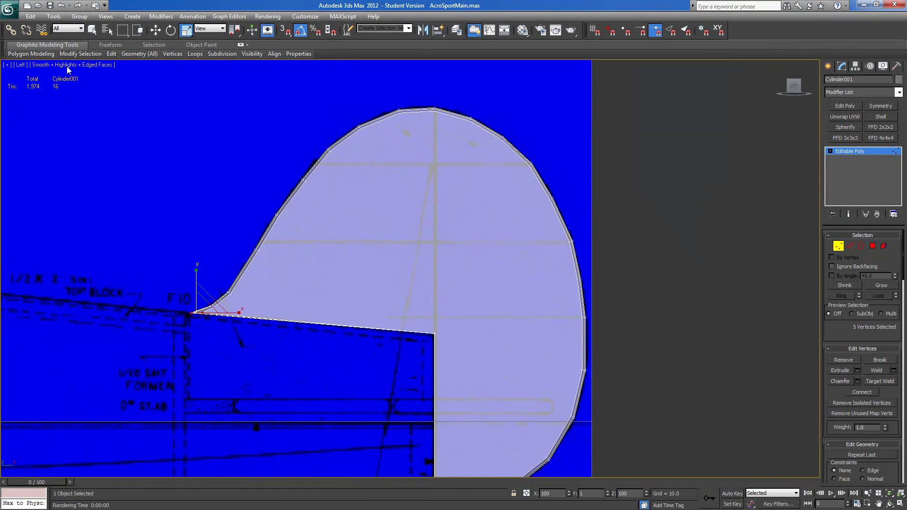
pyautogui.moveTo(246, 377); pyautogui.dragTo(350, 301)
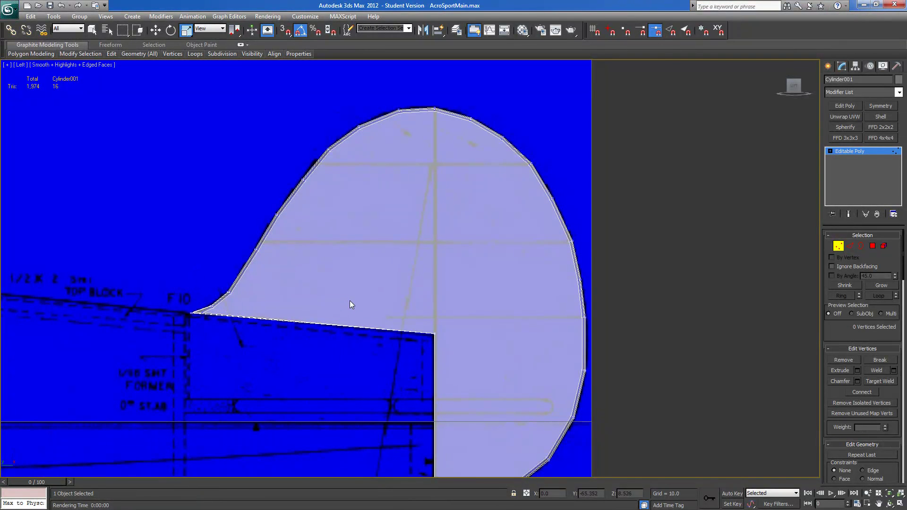
pyautogui.moveTo(391, 253); pyautogui.dragTo(437, 184, button='middle')
pyautogui.moveTo(323, 256); pyautogui.dragTo(370, 204, button='middle')
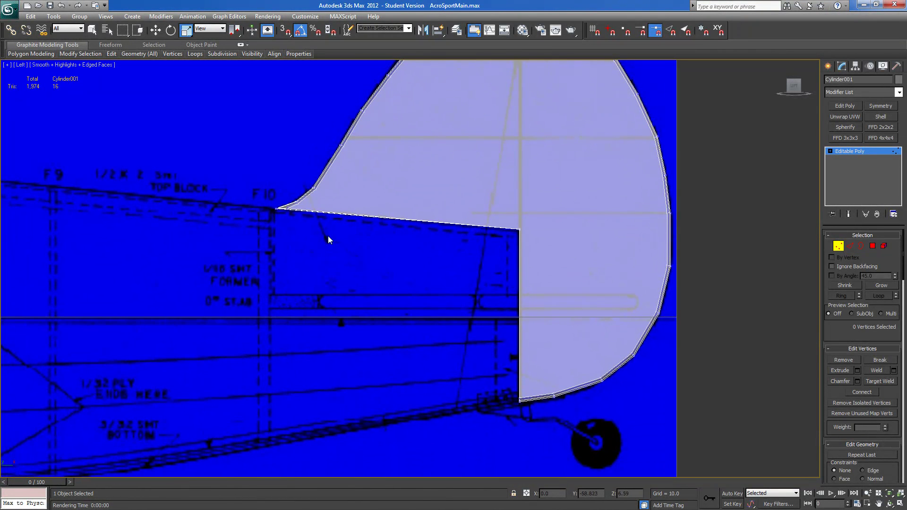
pyautogui.moveTo(270, 232); pyautogui.dragTo(297, 200)
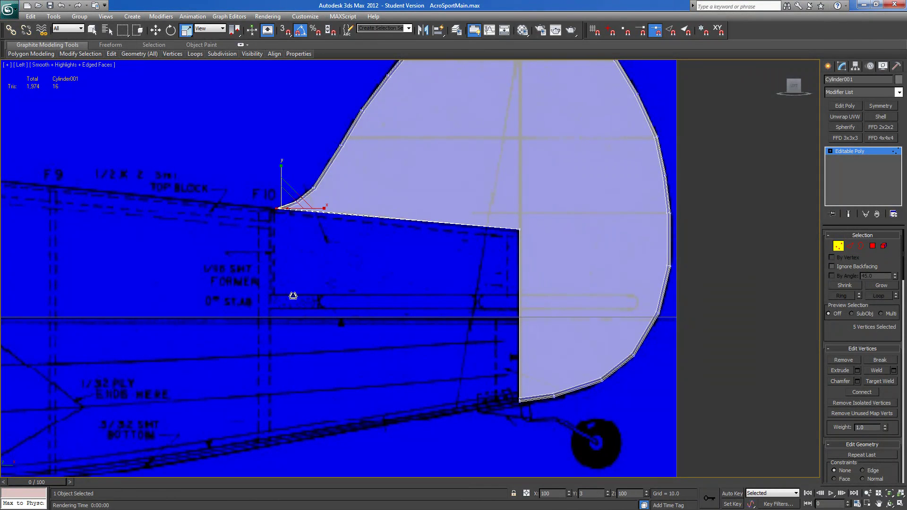
pyautogui.click(350, 253)
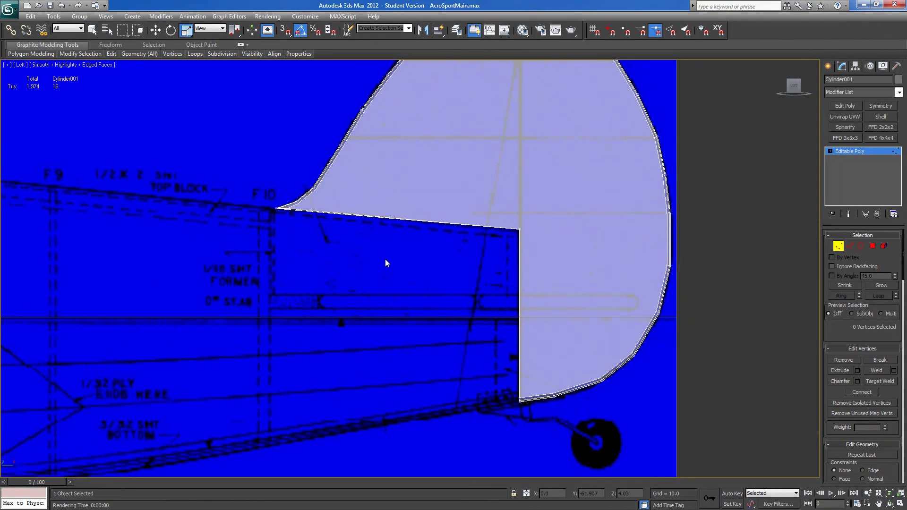
# Turn off the fin's see-through display, leave vertex editing, and unhide the fuselage.
pyautogui.hotkey('alt', 'x')
pyautogui.scroll(-3, 385, 259)
pyautogui.moveTo(376, 283); pyautogui.dragTo(372, 300, button='middle')
pyautogui.keyDown('alt'); pyautogui.moveTo(379, 312); pyautogui.dragTo(390, 350, button='middle'); pyautogui.keyUp('alt')
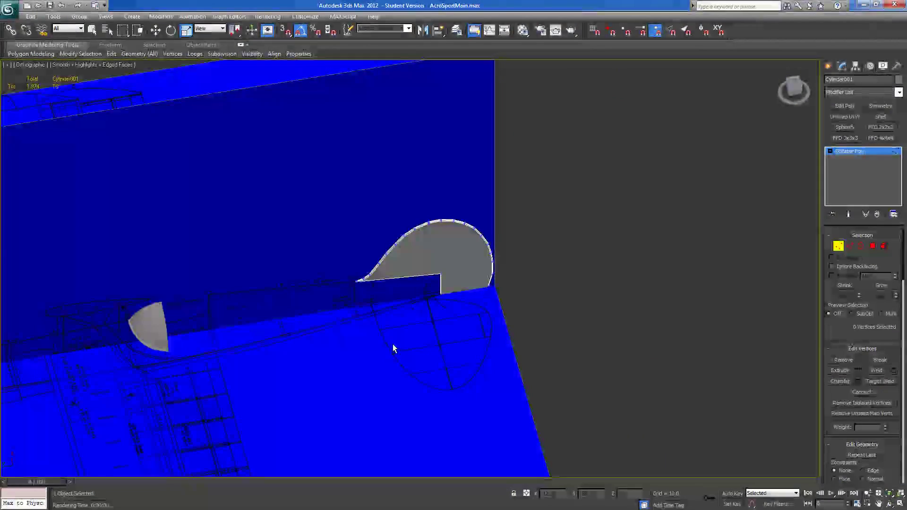
pyautogui.click(838, 246)
pyautogui.keyDown('alt'); pyautogui.moveTo(317, 278); pyautogui.dragTo(347, 290, button='middle'); pyautogui.keyUp('alt')
pyautogui.rightClick(350, 264)
pyautogui.click(356, 253)
pyautogui.keyDown('alt'); pyautogui.moveTo(356, 249); pyautogui.dragTo(683, 193, button='middle'); pyautogui.keyUp('alt')
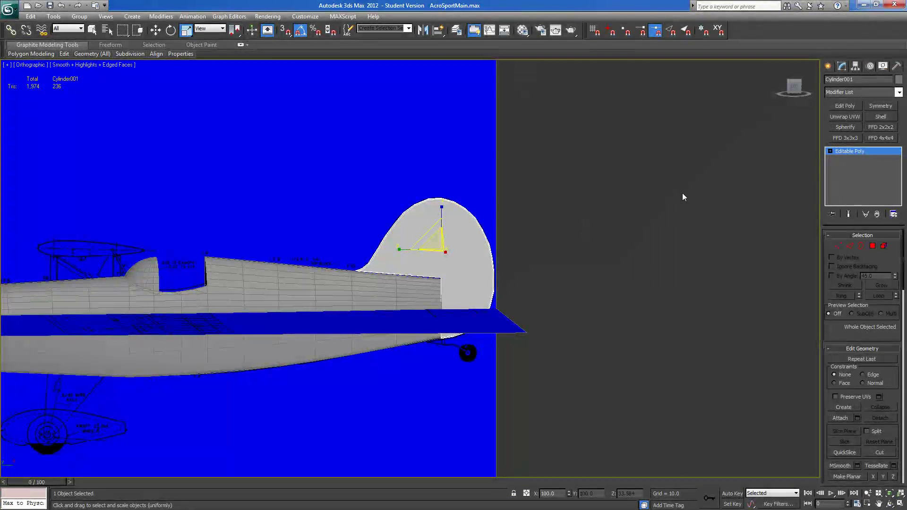
# In the Left view, select the 15 vertices along the fin's vertical hinge line and move them slightly to meet the fuselage's rear edge.
pyautogui.click(783, 97)
pyautogui.scroll(6, 615, 265)
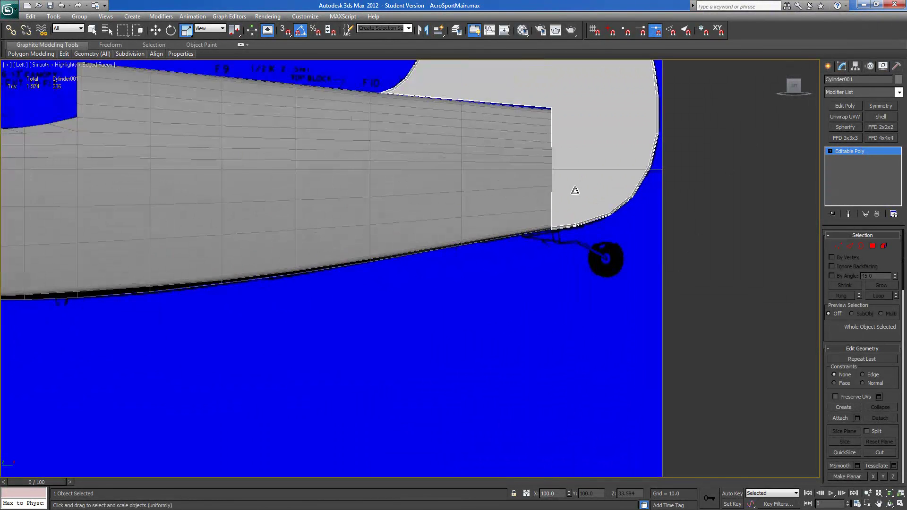
pyautogui.moveTo(726, 182); pyautogui.dragTo(660, 303, button='middle')
pyautogui.click(838, 246)
pyautogui.scroll(3, 492, 237)
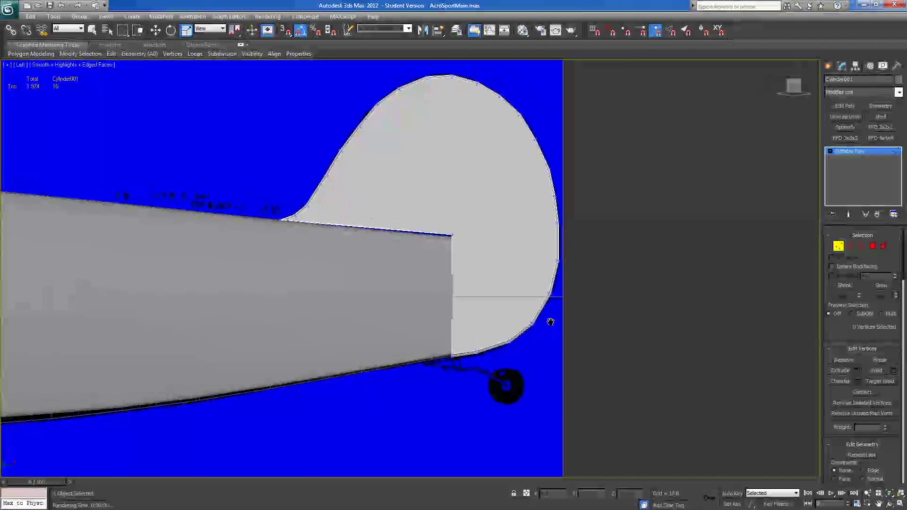
pyautogui.moveTo(458, 358); pyautogui.dragTo(477, 215)
pyautogui.moveTo(457, 213); pyautogui.dragTo(394, 331, button='middle')
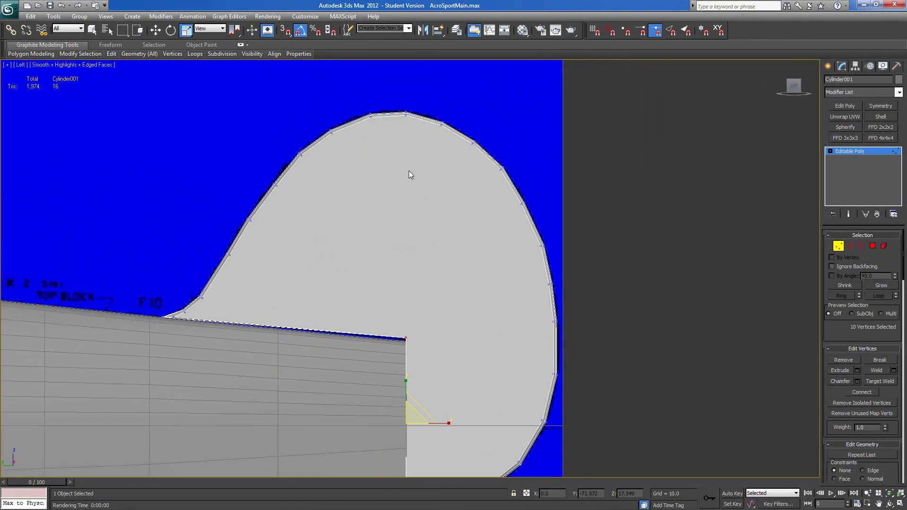
pyautogui.keyDown('ctrl'); pyautogui.moveTo(416, 78); pyautogui.dragTo(416, 80); pyautogui.keyUp('ctrl')
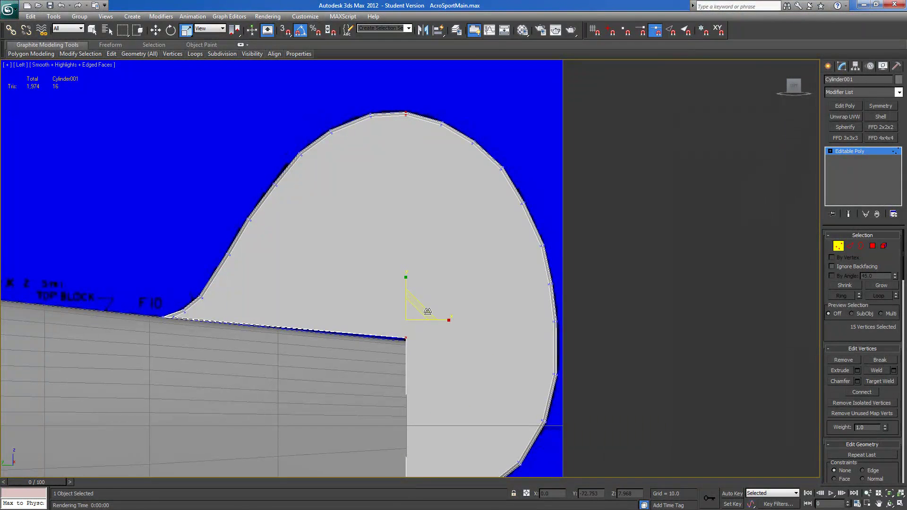
pyautogui.press('w')
pyautogui.moveTo(438, 320); pyautogui.dragTo(415, 351)
pyautogui.moveTo(407, 313); pyautogui.dragTo(408, 315)
# Lower the three vertices on one side of the fin's front tip onto the fuselage, with an extra adjustment of two of them.
pyautogui.moveTo(274, 346); pyautogui.dragTo(475, 353, button='middle')
pyautogui.scroll(4, 325, 396)
pyautogui.keyDown('alt'); pyautogui.moveTo(332, 400); pyautogui.dragTo(490, 355, button='middle'); pyautogui.keyUp('alt')
pyautogui.click(465, 320)
pyautogui.moveTo(428, 319); pyautogui.dragTo(464, 341)
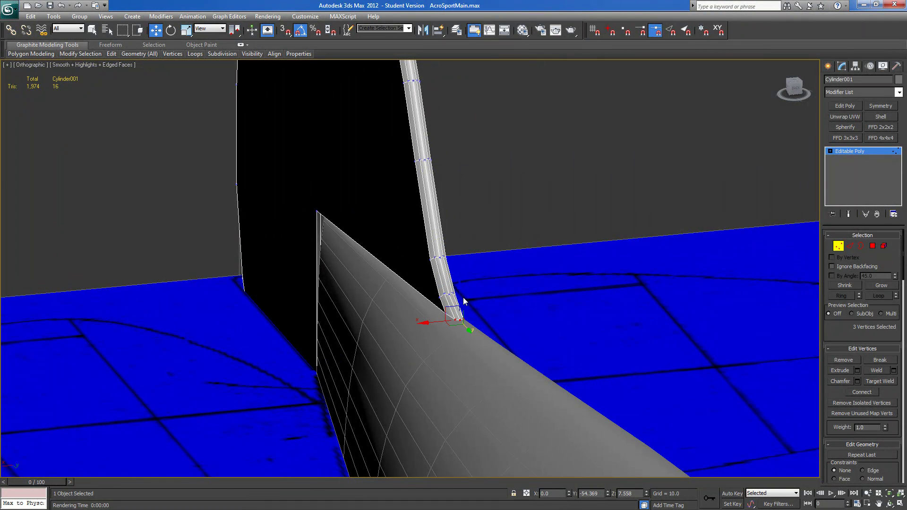
pyautogui.moveTo(460, 294); pyautogui.dragTo(460, 294)
pyautogui.keyDown('alt'); pyautogui.click(460, 321); pyautogui.keyUp('alt')
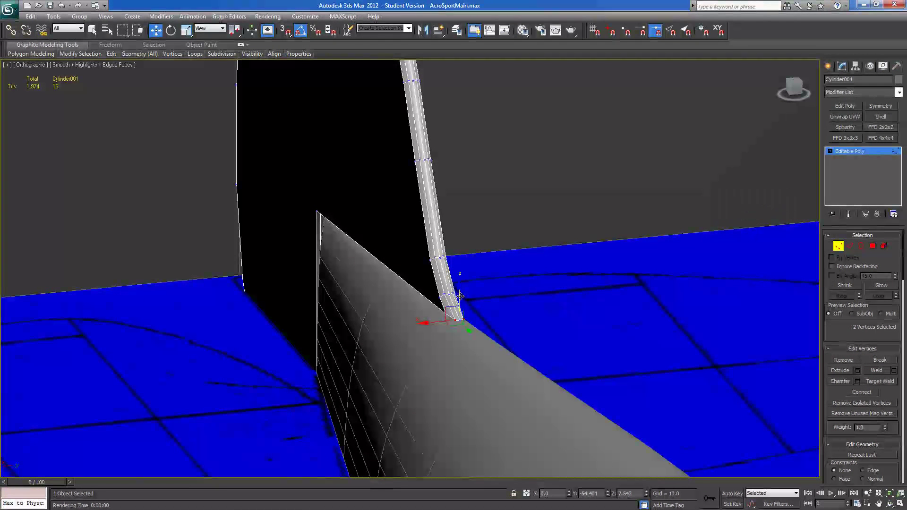
pyautogui.moveTo(460, 297); pyautogui.dragTo(459, 299)
# Select the two vertices on the opposite side of the fin's front tip and lower them onto the fuselage.
pyautogui.click(446, 314)
pyautogui.keyDown('alt'); pyautogui.moveTo(446, 313); pyautogui.dragTo(462, 314, button='middle'); pyautogui.keyUp('alt')
pyautogui.keyDown('ctrl'); pyautogui.click(456, 295); pyautogui.keyUp('ctrl')
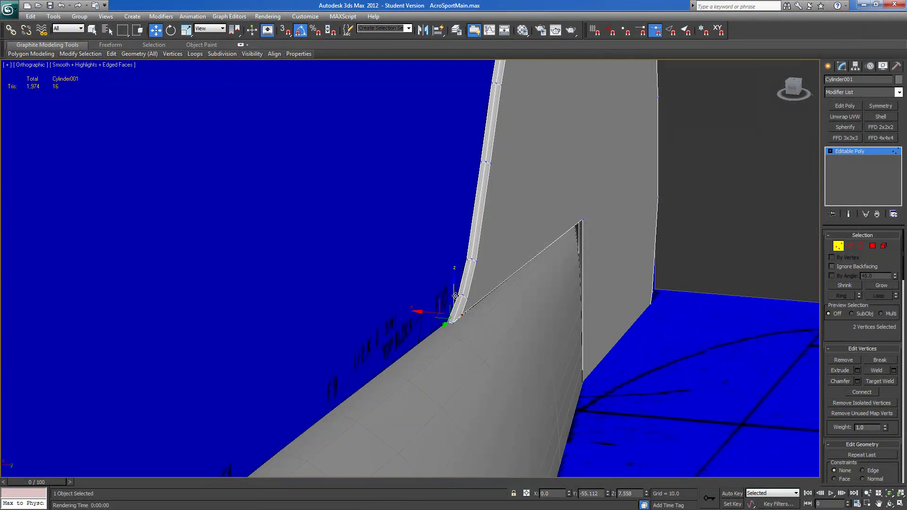
pyautogui.moveTo(454, 287); pyautogui.dragTo(456, 296)
# Select the five vertices at the cutout's inner corner and lower them slightly in the Left view to meet the fuselage's top edge.
pyautogui.keyDown('alt'); pyautogui.moveTo(508, 303); pyautogui.dragTo(482, 298, button='middle'); pyautogui.keyUp('alt')
pyautogui.moveTo(568, 299); pyautogui.dragTo(526, 260, button='middle')
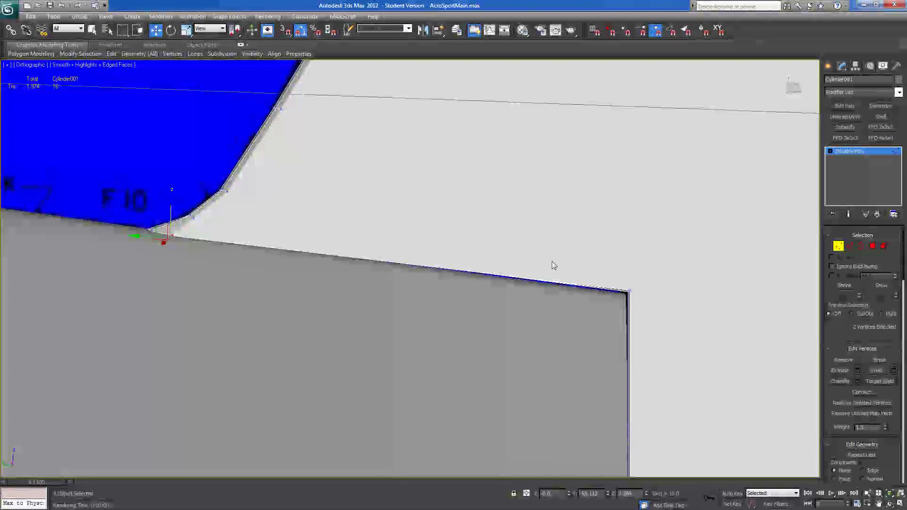
pyautogui.moveTo(596, 269); pyautogui.dragTo(397, 225, button='middle')
pyautogui.moveTo(406, 252); pyautogui.dragTo(465, 213)
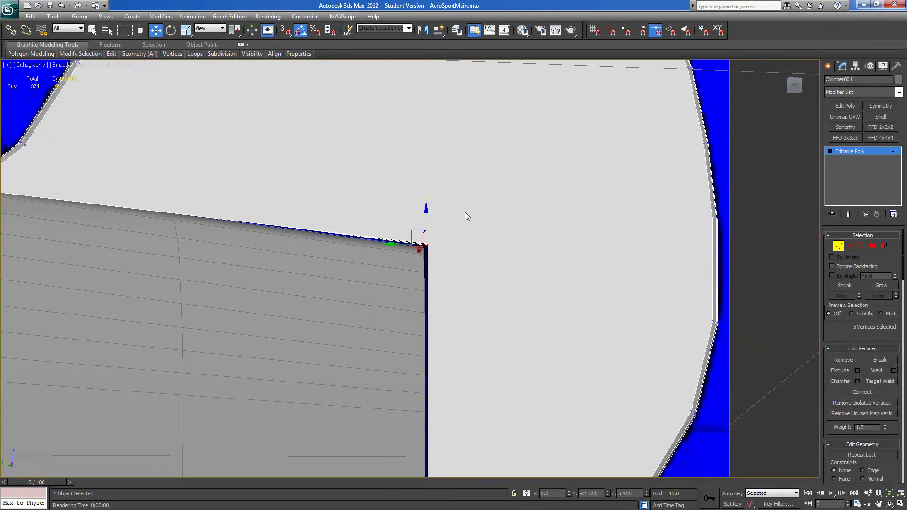
pyautogui.click(785, 83)
pyautogui.scroll(5, 439, 279)
pyautogui.scroll(4, 409, 264)
pyautogui.moveTo(396, 232); pyautogui.dragTo(395, 233)
# Connect the cutout's inner-corner vertex to the top rim vertex above it on both sides of the fin.
pyautogui.click(397, 261)
pyautogui.moveTo(397, 261); pyautogui.dragTo(421, 189, button='middle')
pyautogui.keyDown('ctrl'); pyautogui.click(412, 154); pyautogui.keyUp('ctrl')
pyautogui.click(862, 392)
pyautogui.scroll(-3, 421, 271)
pyautogui.keyDown('alt'); pyautogui.moveTo(420, 272); pyautogui.dragTo(579, 317, button='middle'); pyautogui.keyUp('alt')
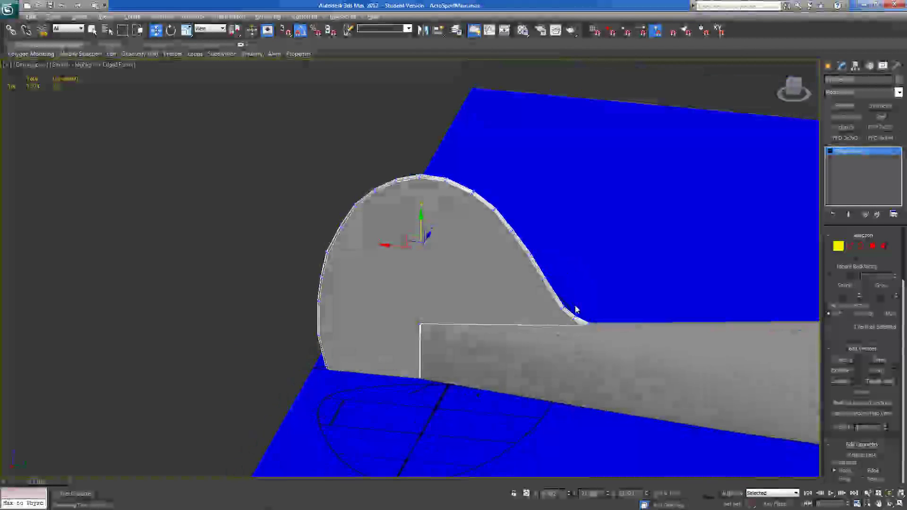
pyautogui.click(420, 177)
pyautogui.keyDown('ctrl'); pyautogui.click(419, 325); pyautogui.keyUp('ctrl')
pyautogui.click(860, 395)
# Connect the inner-corner vertex separately to two alternate rim vertices on the upper part of the fin's front curve.
pyautogui.keyDown('alt'); pyautogui.moveTo(410, 297); pyautogui.dragTo(371, 301, button='middle'); pyautogui.keyUp('alt')
pyautogui.scroll(2, 377, 288)
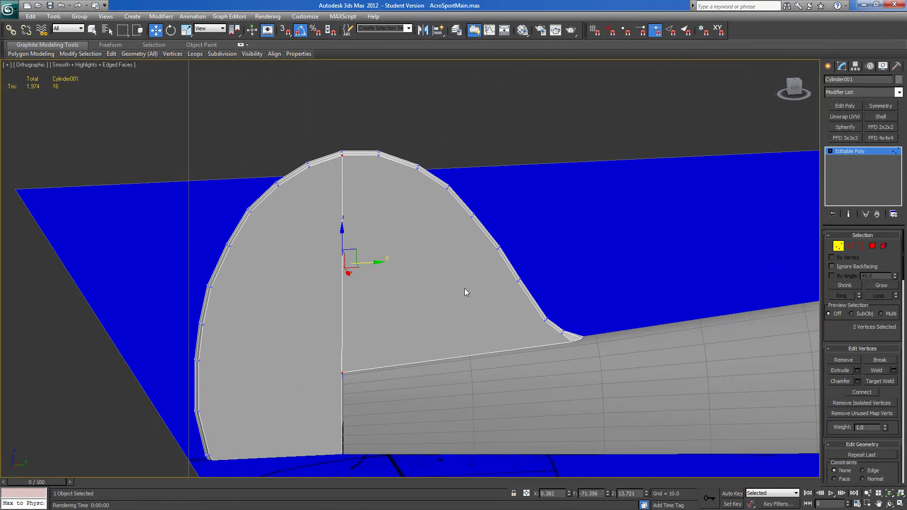
pyautogui.moveTo(461, 289); pyautogui.dragTo(464, 280, button='middle')
pyautogui.click(347, 366)
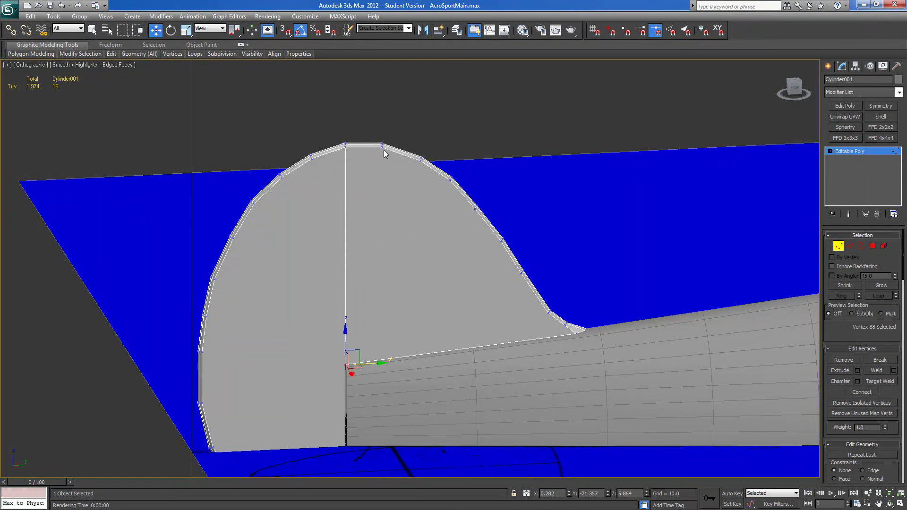
pyautogui.keyDown('ctrl'); pyautogui.click(420, 162); pyautogui.keyUp('ctrl')
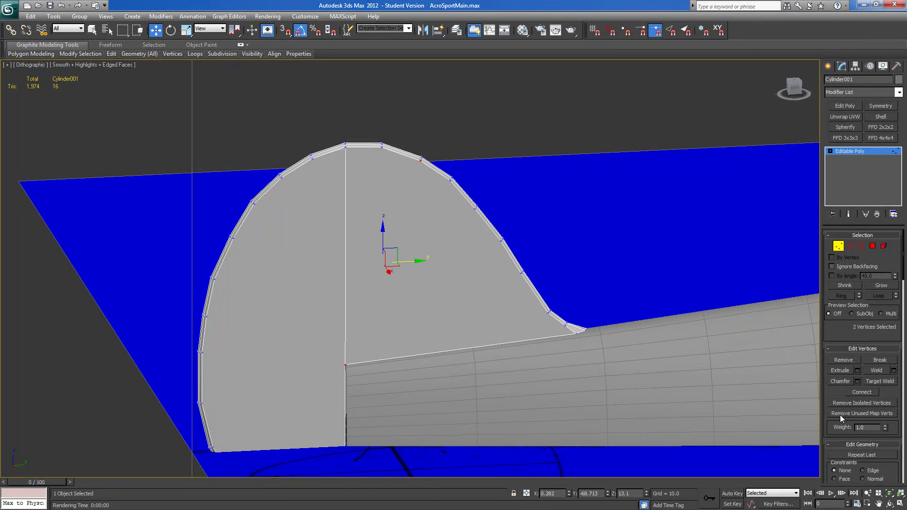
pyautogui.click(859, 393)
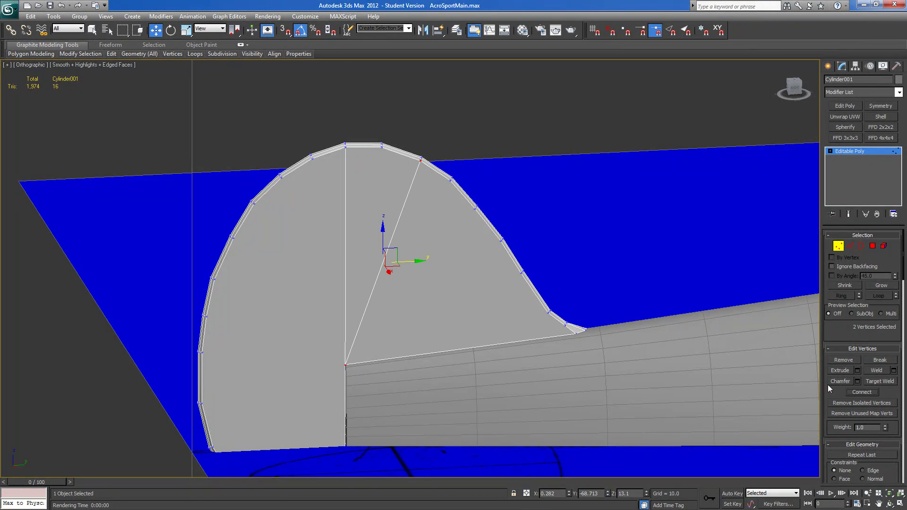
pyautogui.keyDown('ctrl'); pyautogui.click(476, 208); pyautogui.keyUp('ctrl')
pyautogui.click(861, 393)
pyautogui.hotkey('ctrl', 'z')
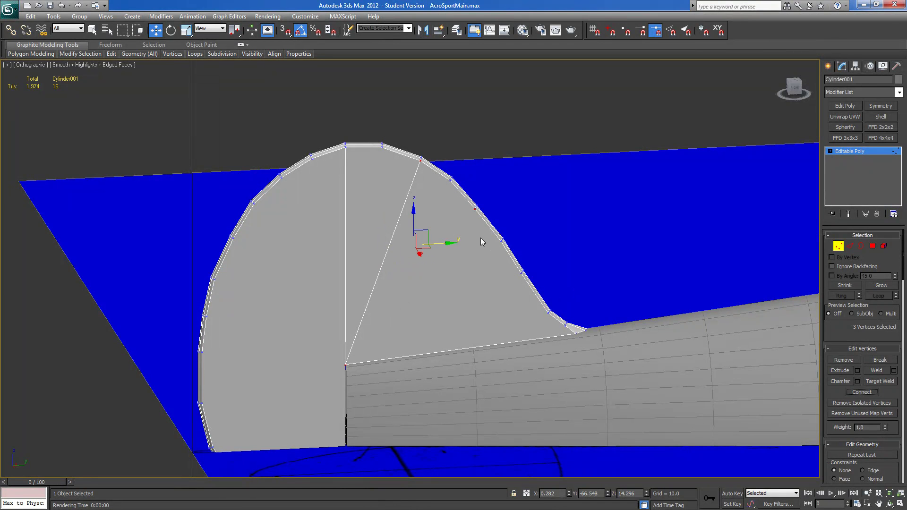
pyautogui.keyDown('alt'); pyautogui.click(420, 161); pyautogui.keyUp('alt')
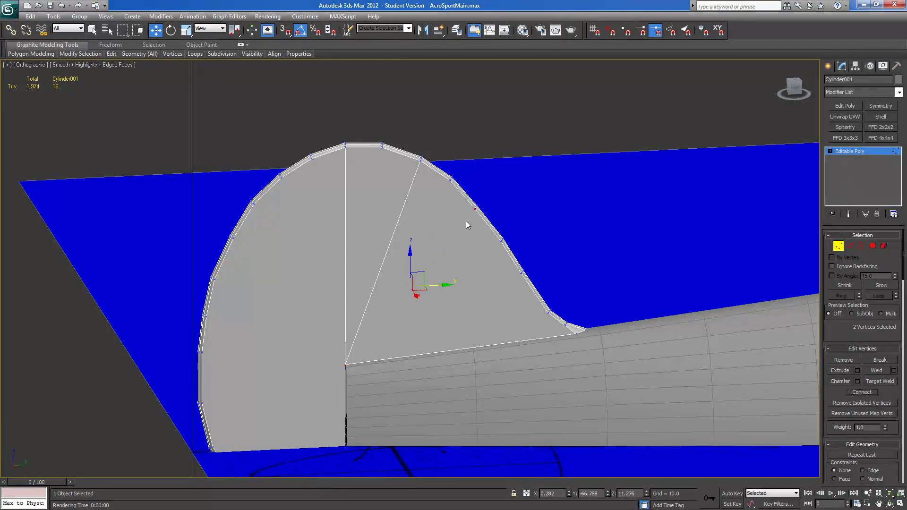
pyautogui.click(863, 393)
# Connect the inner-corner vertex to two rim vertices on the lower front curve, the last one beside the fin's front tip.
pyautogui.click(521, 274)
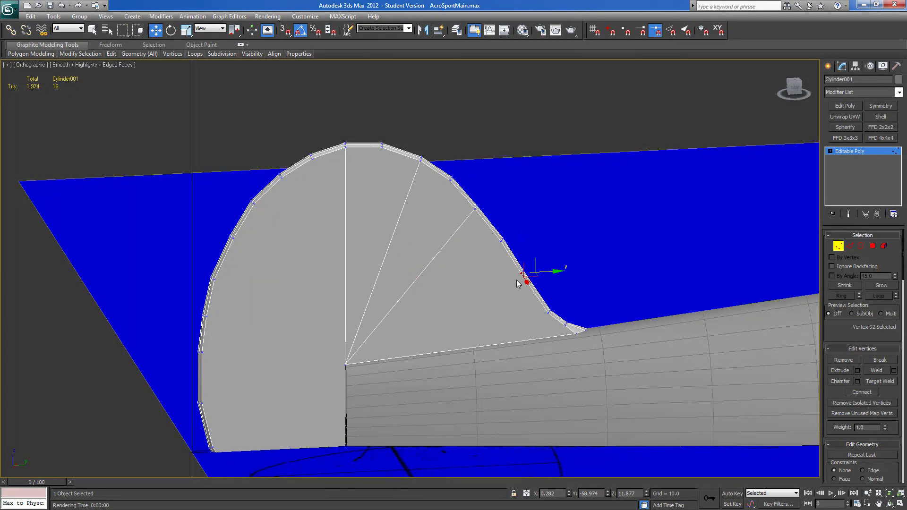
pyautogui.keyDown('ctrl'); pyautogui.click(347, 366); pyautogui.keyUp('ctrl')
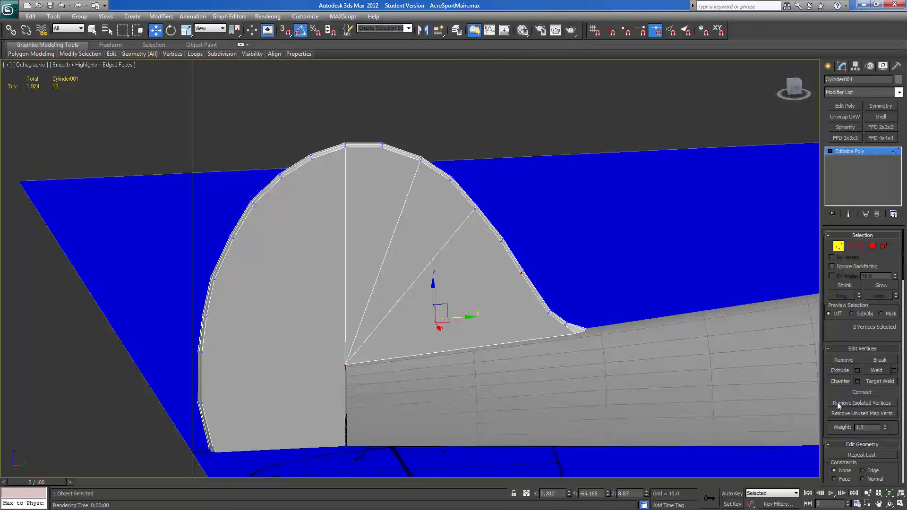
pyautogui.click(852, 391)
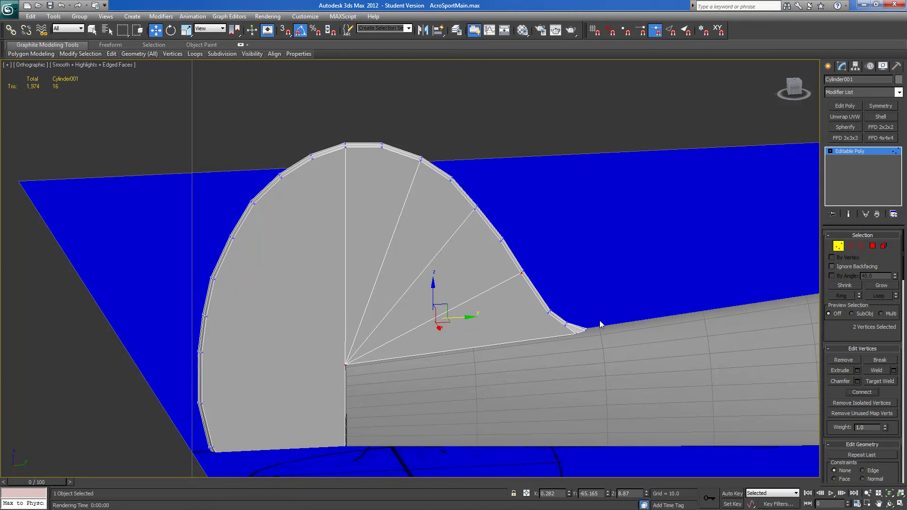
pyautogui.click(565, 326)
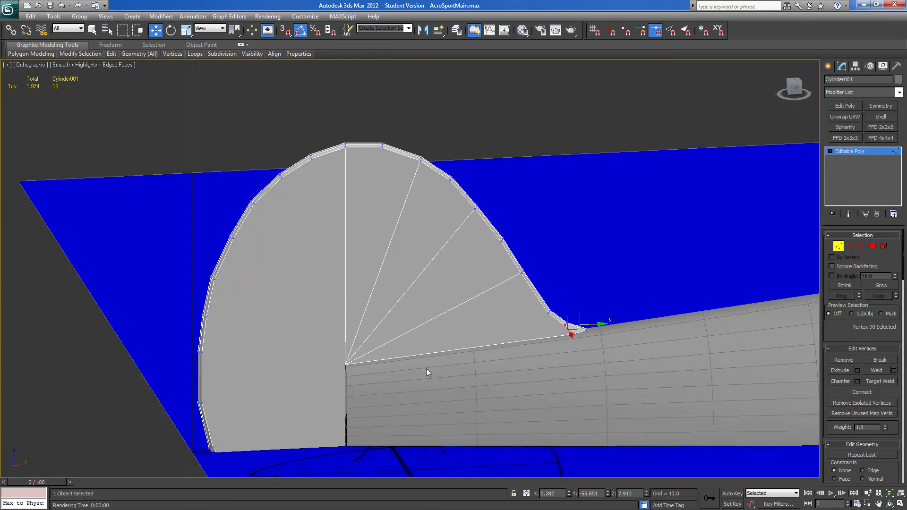
pyautogui.keyDown('ctrl'); pyautogui.click(346, 366); pyautogui.keyUp('ctrl')
pyautogui.click(850, 393)
# Connect the inner-corner vertex to three alternate rim vertices along the rudder's upper rear curve.
pyautogui.moveTo(359, 354); pyautogui.dragTo(444, 316, button='middle')
pyautogui.click(429, 329)
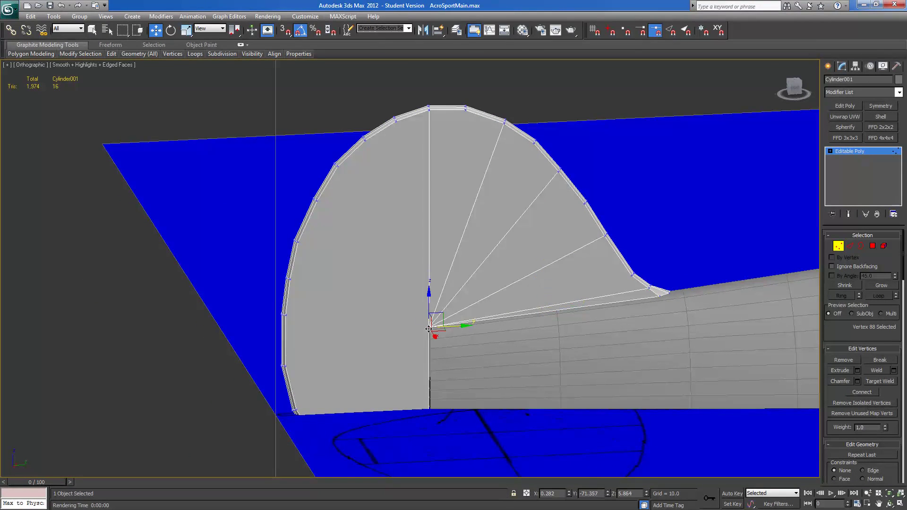
pyautogui.keyDown('ctrl'); pyautogui.click(368, 142); pyautogui.keyUp('ctrl')
pyautogui.click(865, 394)
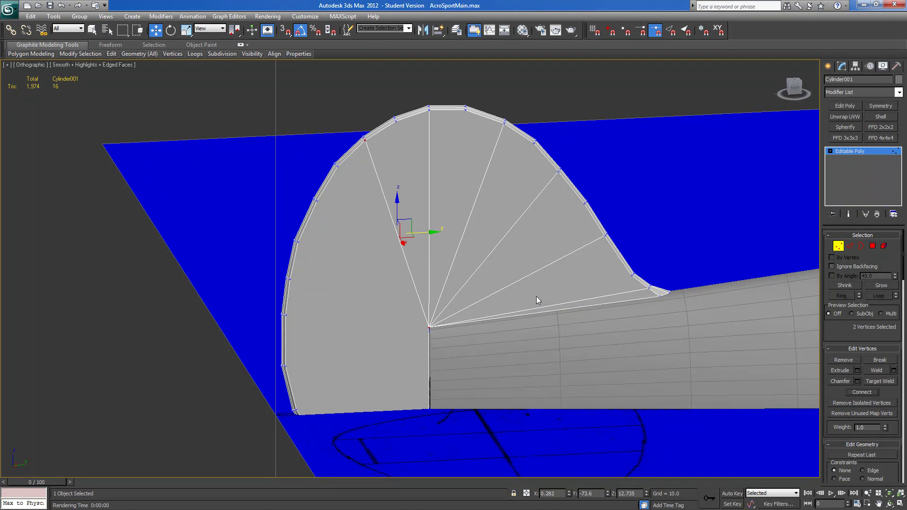
pyautogui.click(320, 205)
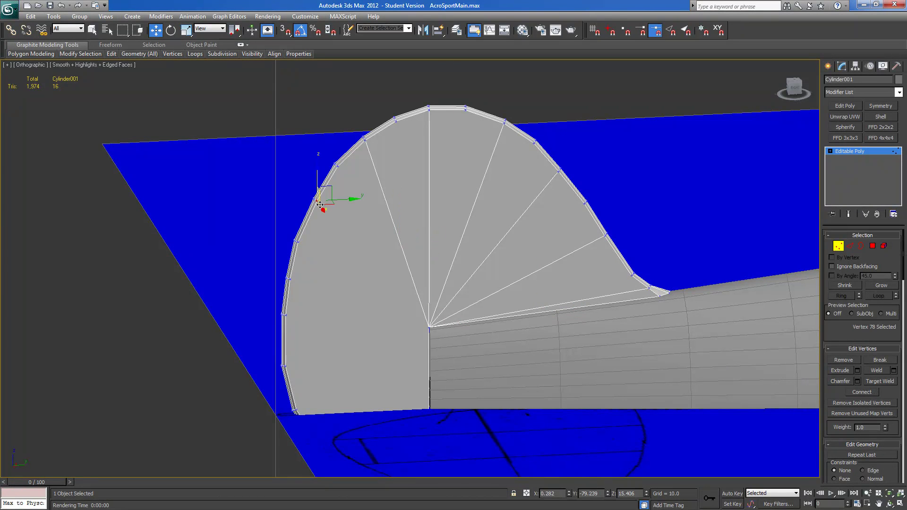
pyautogui.keyDown('ctrl'); pyautogui.click(429, 327); pyautogui.keyUp('ctrl')
pyautogui.click(852, 392)
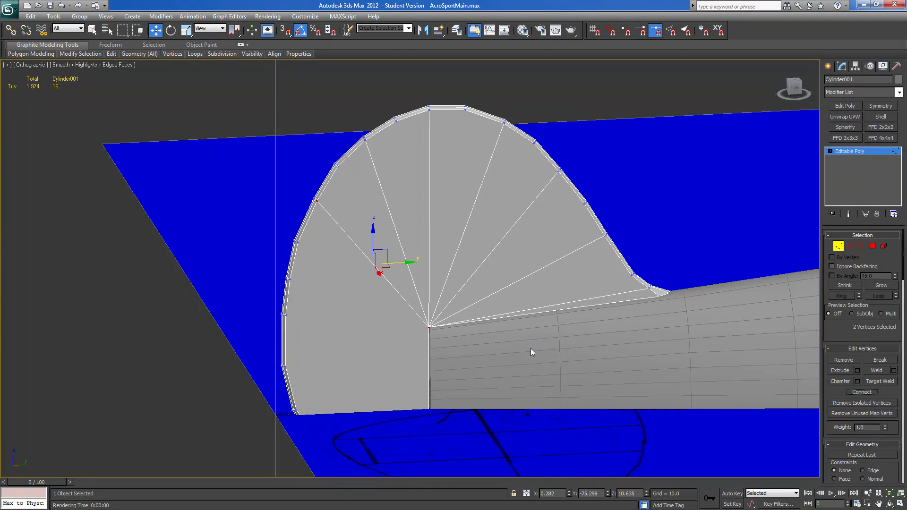
pyautogui.click(292, 279)
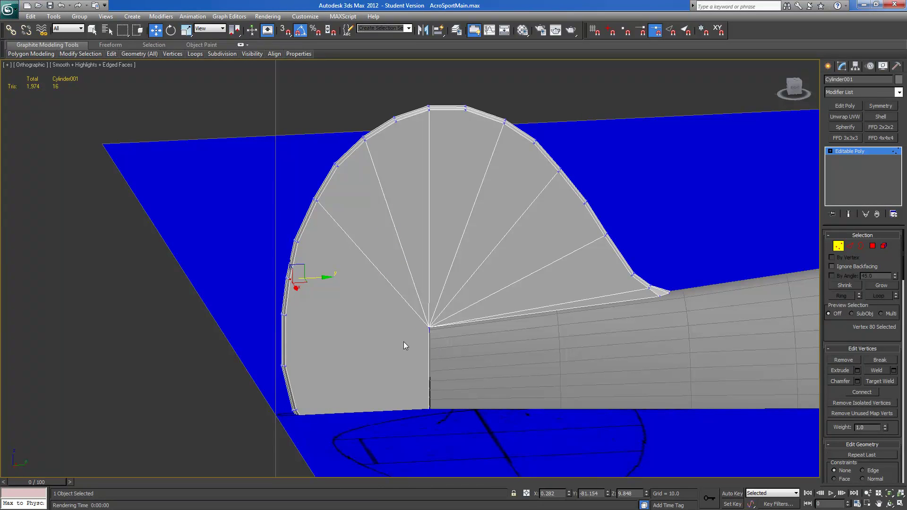
pyautogui.keyDown('ctrl'); pyautogui.click(429, 327); pyautogui.keyUp('ctrl')
pyautogui.click(862, 392)
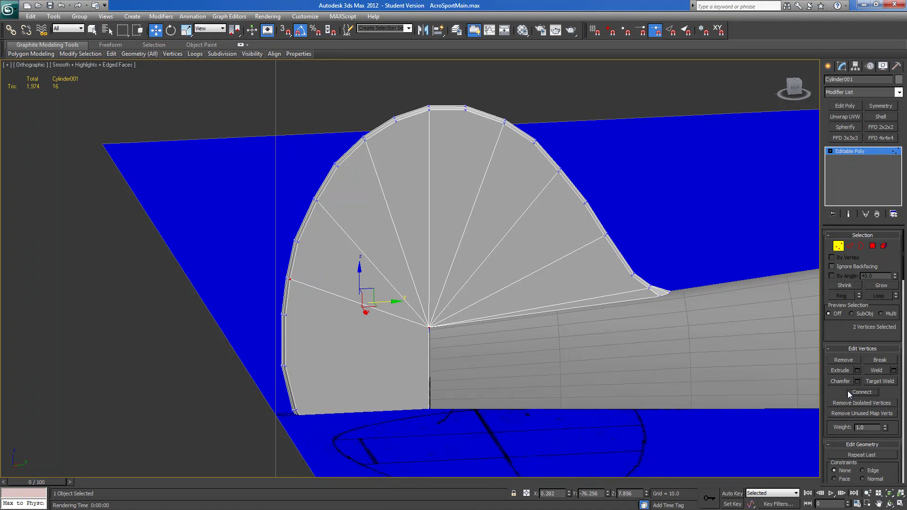
# Connect the inner-corner vertex to three alternate rim vertices around the rudder's lower rear curve and bottom edge.
pyautogui.click(286, 367)
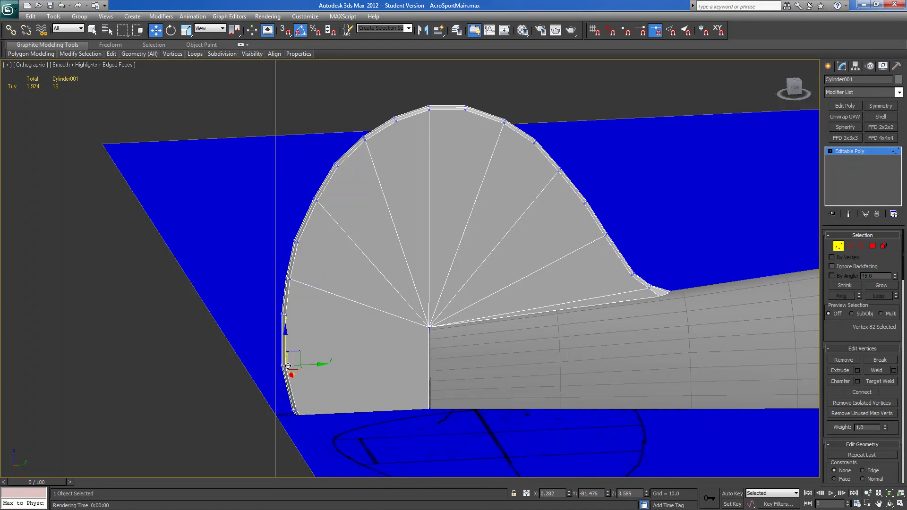
pyautogui.keyDown('ctrl'); pyautogui.click(429, 327); pyautogui.keyUp('ctrl')
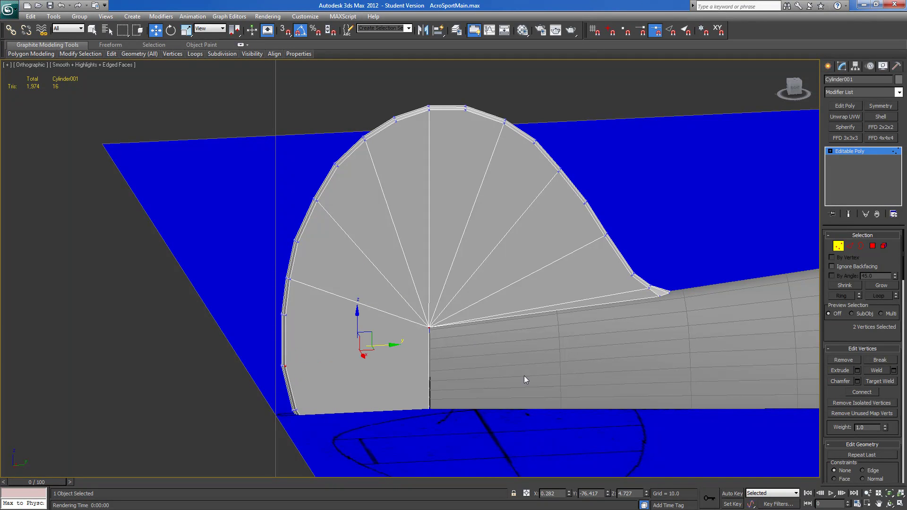
pyautogui.click(842, 395)
pyautogui.moveTo(421, 382); pyautogui.dragTo(416, 279, button='middle')
pyautogui.scroll(3, 407, 254)
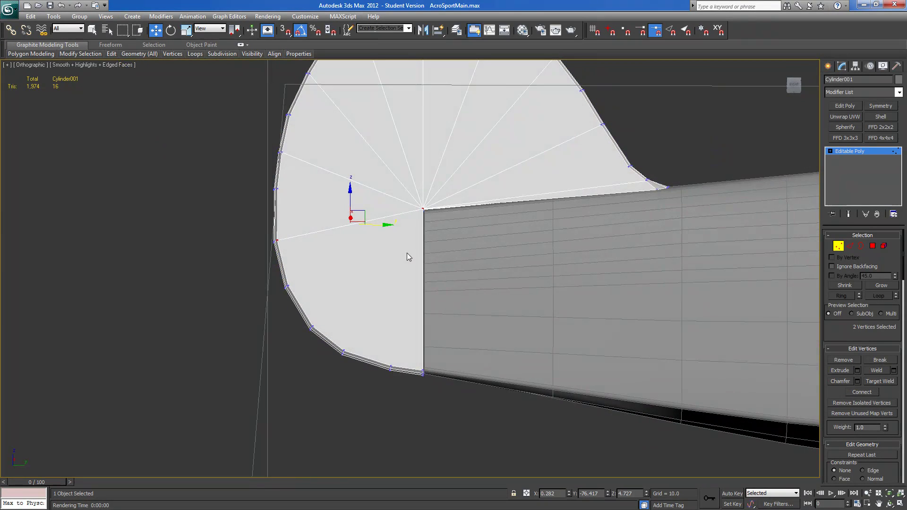
pyautogui.click(313, 327)
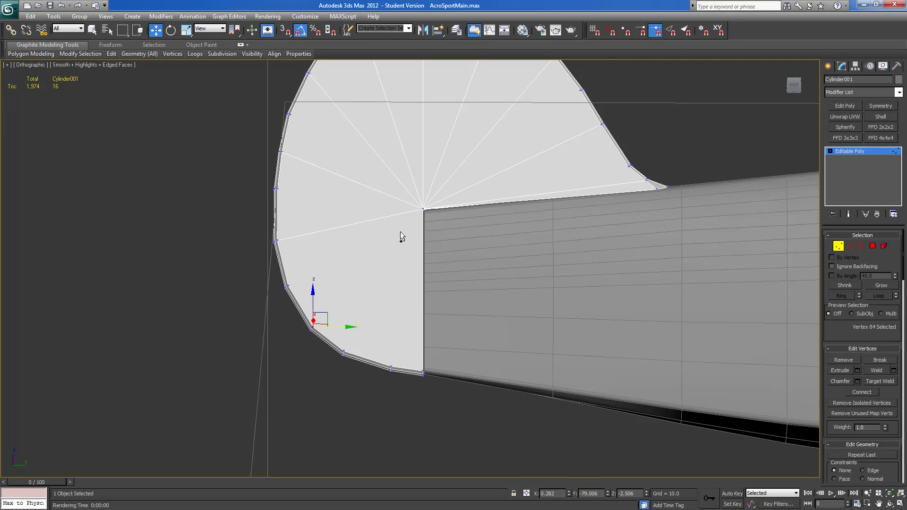
pyautogui.keyDown('ctrl'); pyautogui.click(422, 207); pyautogui.keyUp('ctrl')
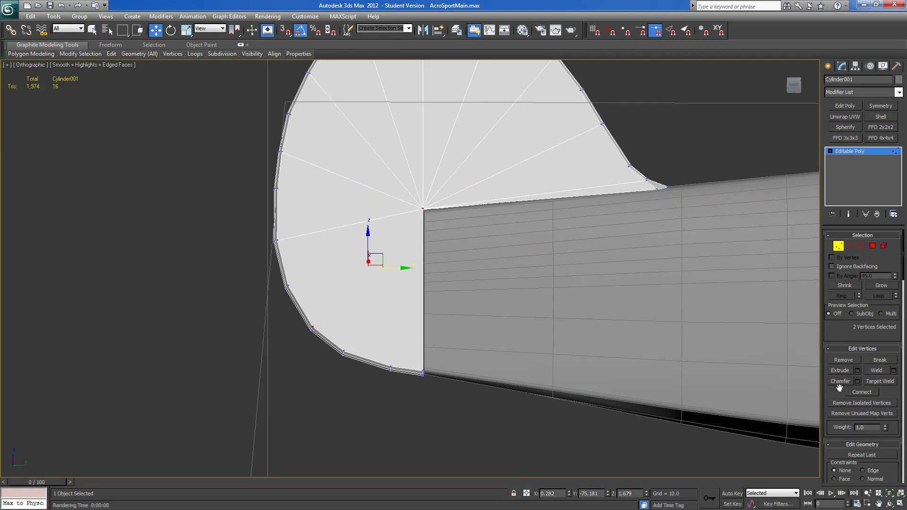
pyautogui.click(856, 396)
pyautogui.click(392, 366)
pyautogui.keyDown('ctrl'); pyautogui.click(423, 209); pyautogui.keyUp('ctrl')
# Leave vertex editing and apply a Symmetry modifier to the fin with the mirror axis set to Z and Flip enabled.
pyautogui.keyDown('alt'); pyautogui.moveTo(441, 208); pyautogui.dragTo(339, 251, button='middle'); pyautogui.keyUp('alt')
pyautogui.click(840, 247)
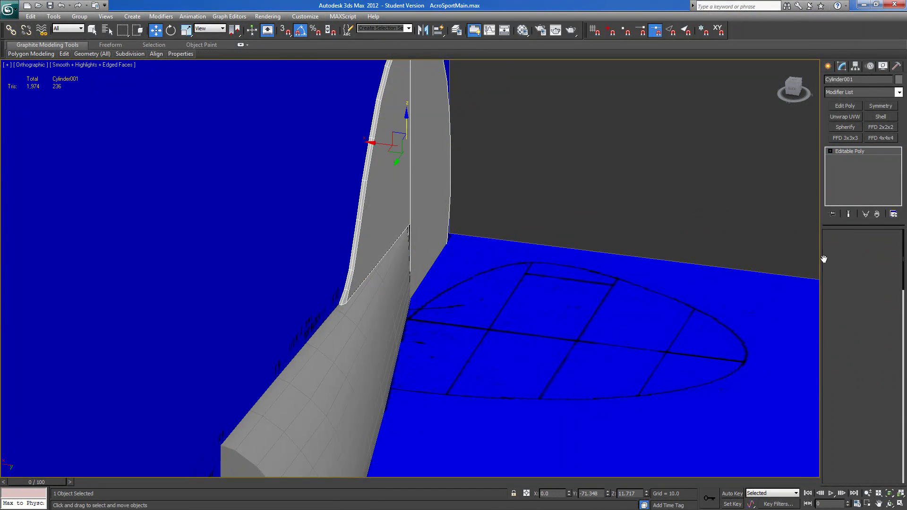
pyautogui.click(881, 105)
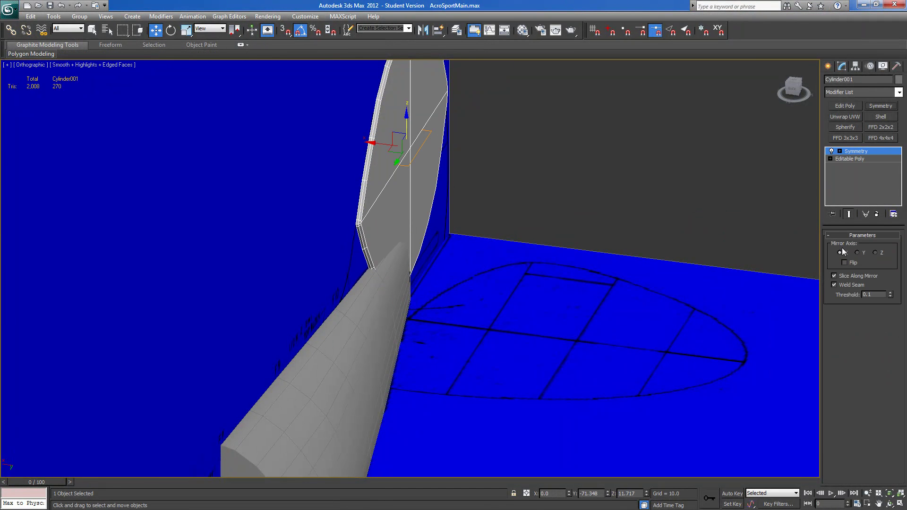
pyautogui.click(858, 253)
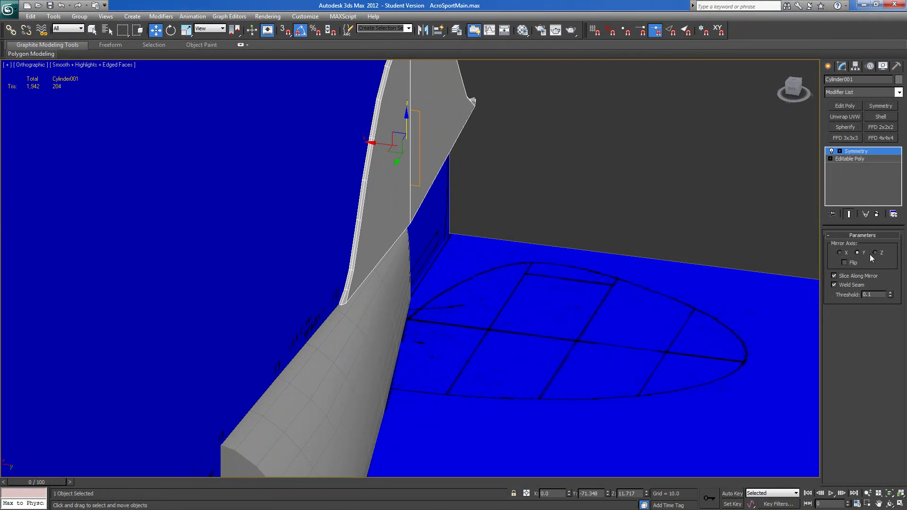
pyautogui.click(875, 253)
pyautogui.keyDown('alt'); pyautogui.moveTo(486, 285); pyautogui.dragTo(528, 278, button='middle'); pyautogui.keyUp('alt')
pyautogui.click(845, 263)
pyautogui.keyDown('alt'); pyautogui.moveTo(647, 266); pyautogui.dragTo(770, 282, button='middle'); pyautogui.keyUp('alt')
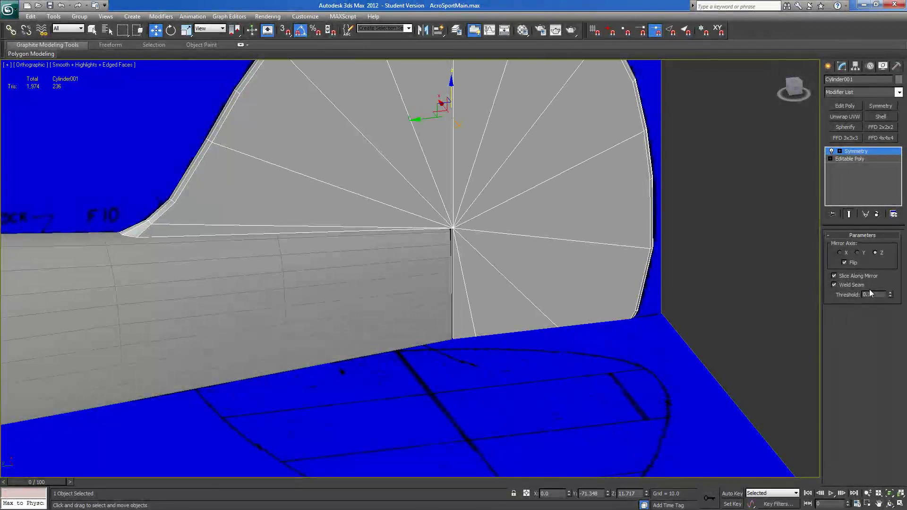
# Collapse the fin's Symmetry modifier into the Editable Poly and accept the collapse.
pyautogui.rightClick(852, 152)
pyautogui.click(823, 244)
pyautogui.click(497, 288)
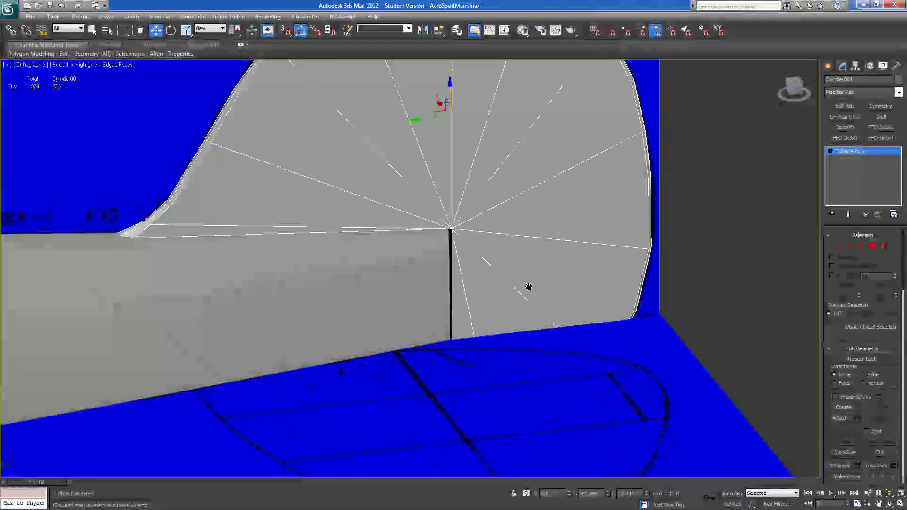
pyautogui.scroll(-5, 477, 318)
pyautogui.keyDown('alt'); pyautogui.moveTo(476, 318); pyautogui.dragTo(478, 301, button='middle'); pyautogui.keyUp('alt')
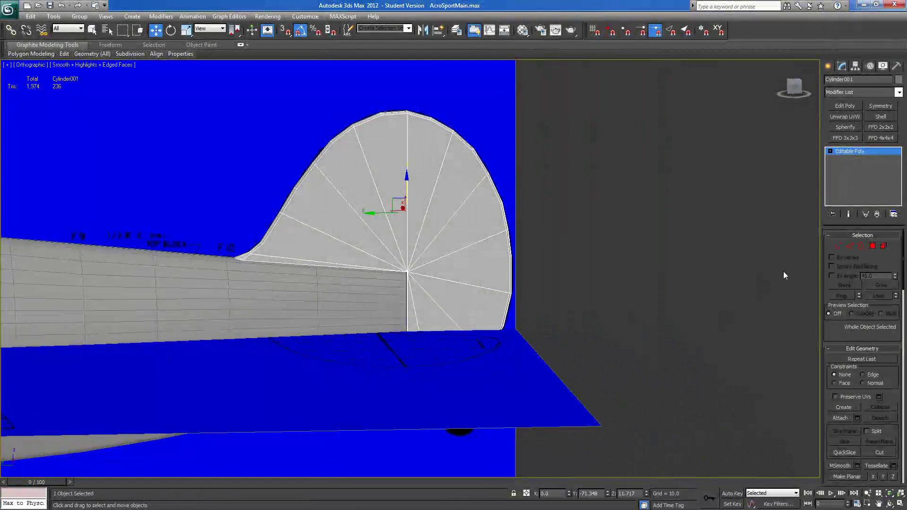
# Select all rudder polygons behind the hinge line, down to the bottom edge, and detach them as a separate object named ~CS_MMR.
pyautogui.click(873, 246)
pyautogui.moveTo(569, 92); pyautogui.dragTo(422, 440)
pyautogui.keyDown('alt'); pyautogui.moveTo(475, 381); pyautogui.dragTo(469, 343, button='middle'); pyautogui.keyUp('alt')
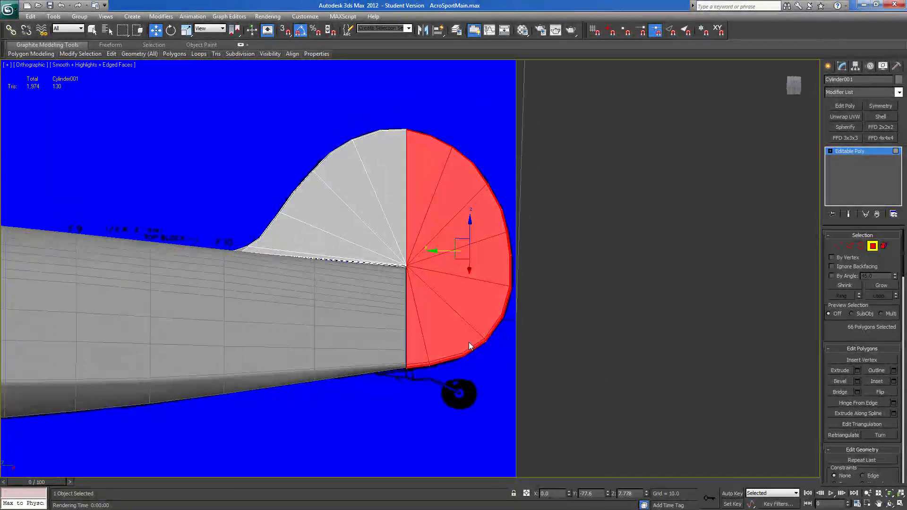
pyautogui.keyDown('alt'); pyautogui.moveTo(412, 390); pyautogui.dragTo(441, 285); pyautogui.keyUp('alt')
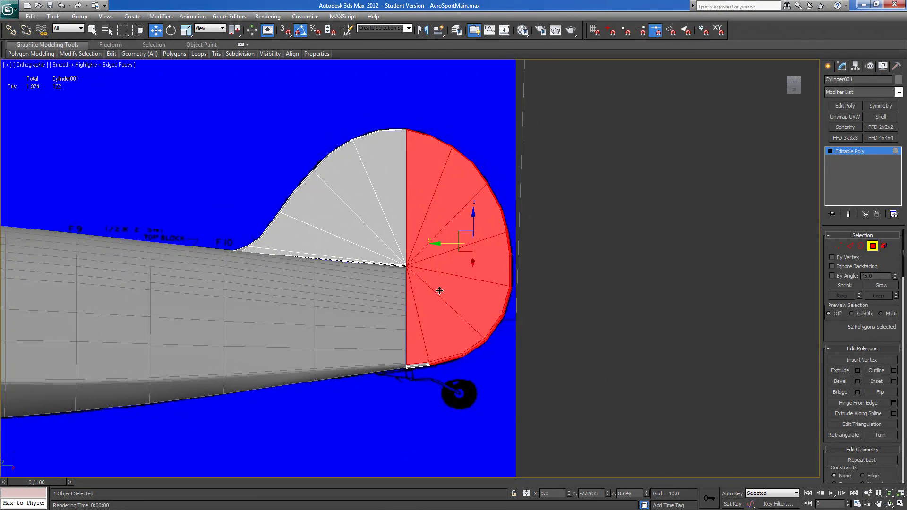
pyautogui.keyDown('alt'); pyautogui.moveTo(456, 422); pyautogui.dragTo(382, 282); pyautogui.keyUp('alt')
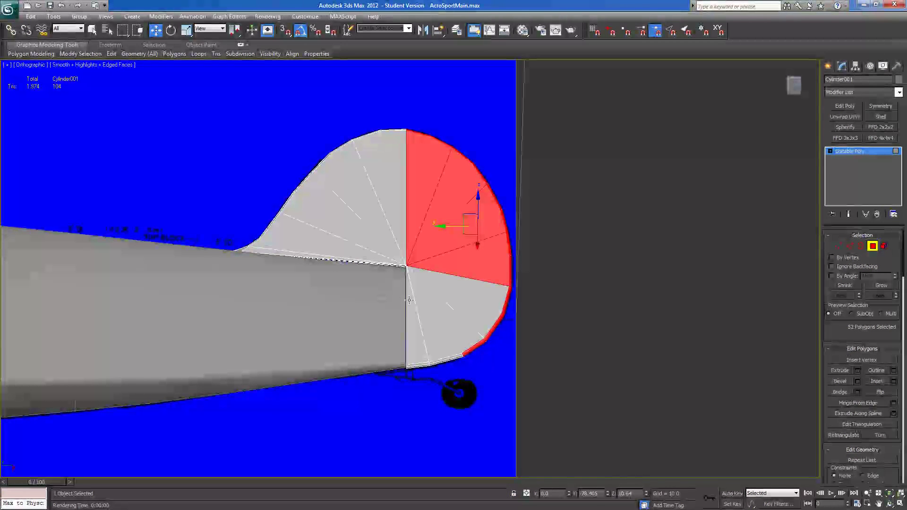
pyautogui.keyDown('ctrl'); pyautogui.moveTo(495, 430); pyautogui.dragTo(356, 283); pyautogui.keyUp('ctrl')
pyautogui.keyDown('alt'); pyautogui.moveTo(405, 365); pyautogui.dragTo(616, 390, button='middle'); pyautogui.keyUp('alt')
pyautogui.keyDown('alt'); pyautogui.moveTo(580, 424); pyautogui.dragTo(396, 401, button='middle'); pyautogui.keyUp('alt')
pyautogui.scroll(-5, 825, 331)
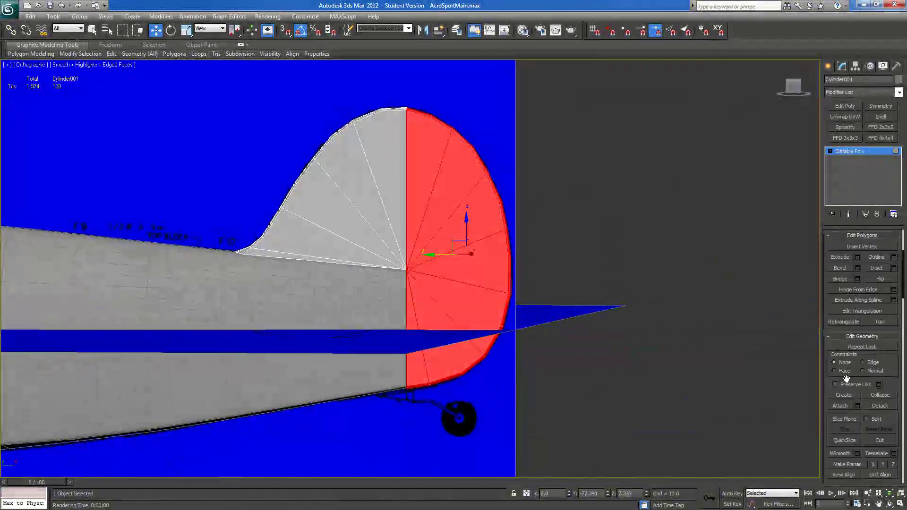
pyautogui.click(871, 403)
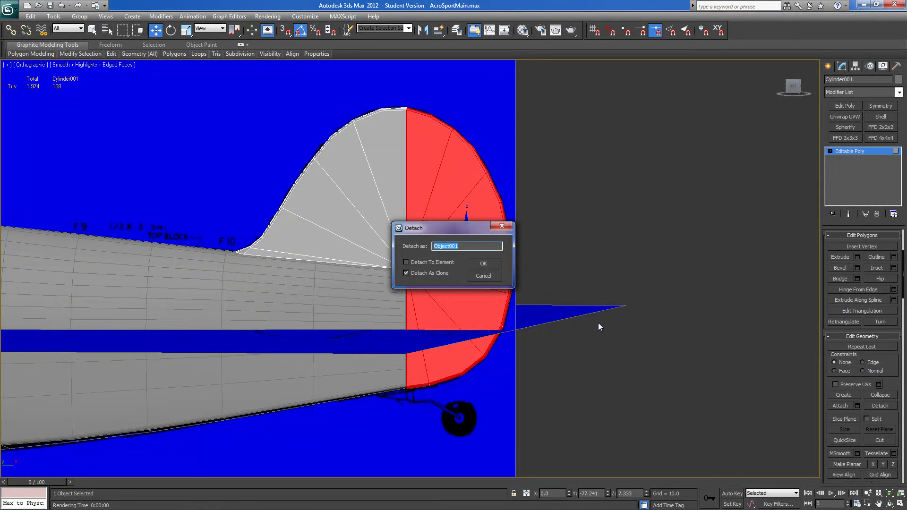
pyautogui.write('rCS_MMR')
pyautogui.click(490, 265)
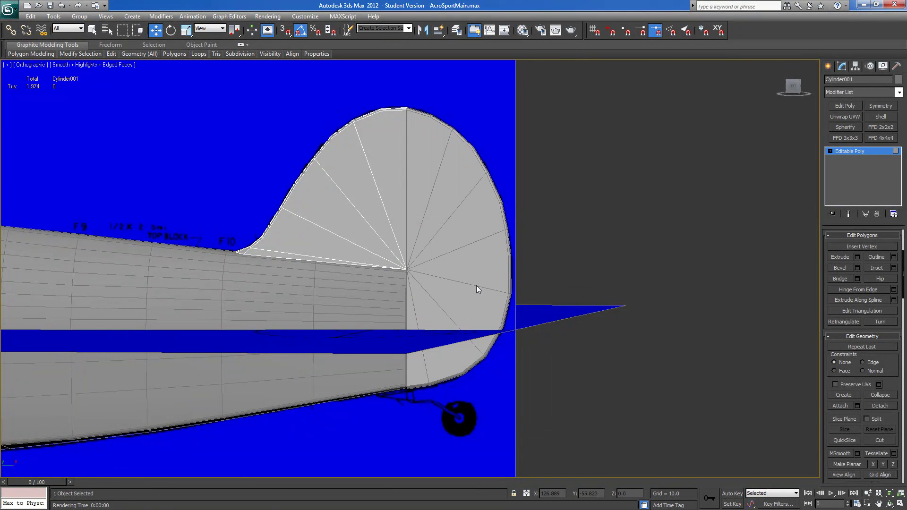
# Isolate the forward fin by hiding all unselected objects, including the detached rudder.
pyautogui.keyDown('alt'); pyautogui.moveTo(481, 228); pyautogui.dragTo(449, 197, button='middle'); pyautogui.keyUp('alt')
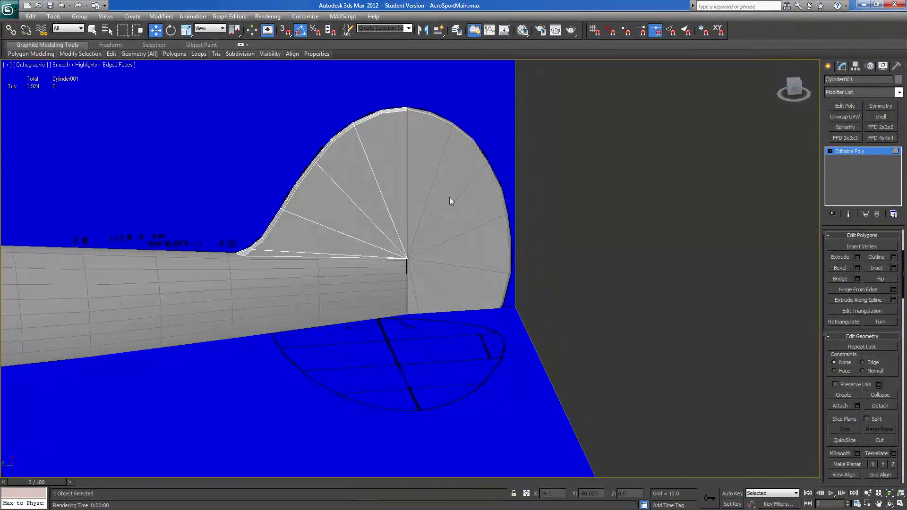
pyautogui.rightClick(359, 173)
pyautogui.click(416, 135)
# Select the open border along the fin's rear hinge side and cap it.
pyautogui.keyDown('alt'); pyautogui.moveTo(413, 218); pyautogui.dragTo(332, 191, button='middle'); pyautogui.keyUp('alt')
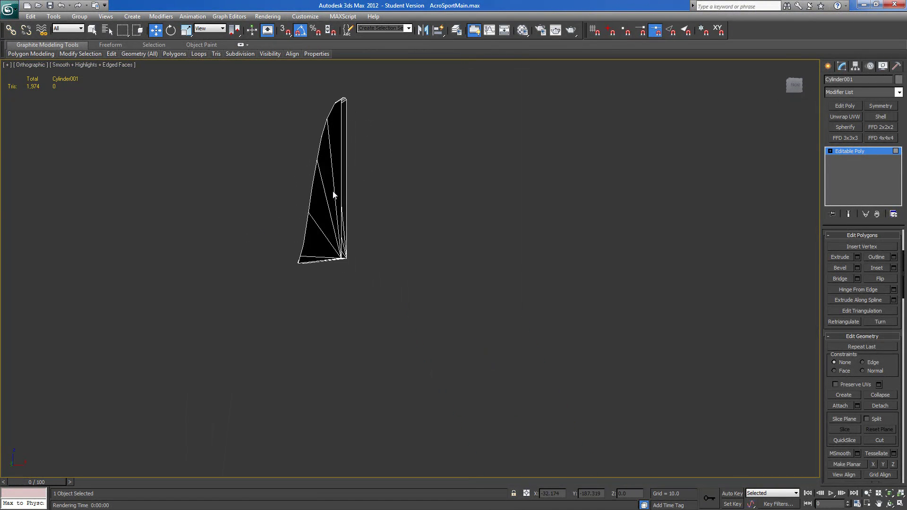
pyautogui.scroll(5, 387, 260)
pyautogui.click(294, 232)
pyautogui.keyDown('alt'); pyautogui.moveTo(294, 232); pyautogui.dragTo(347, 176, button='middle'); pyautogui.keyUp('alt')
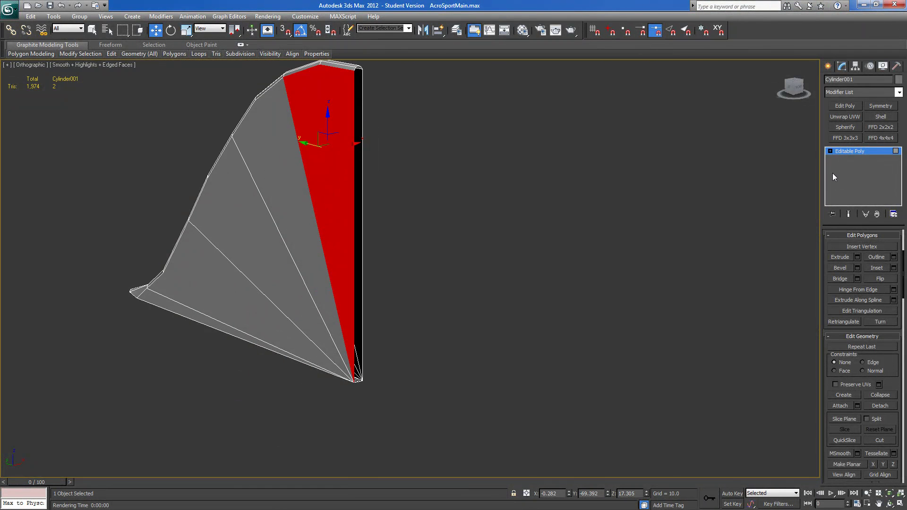
pyautogui.click(830, 151)
pyautogui.click(848, 174)
pyautogui.click(358, 135)
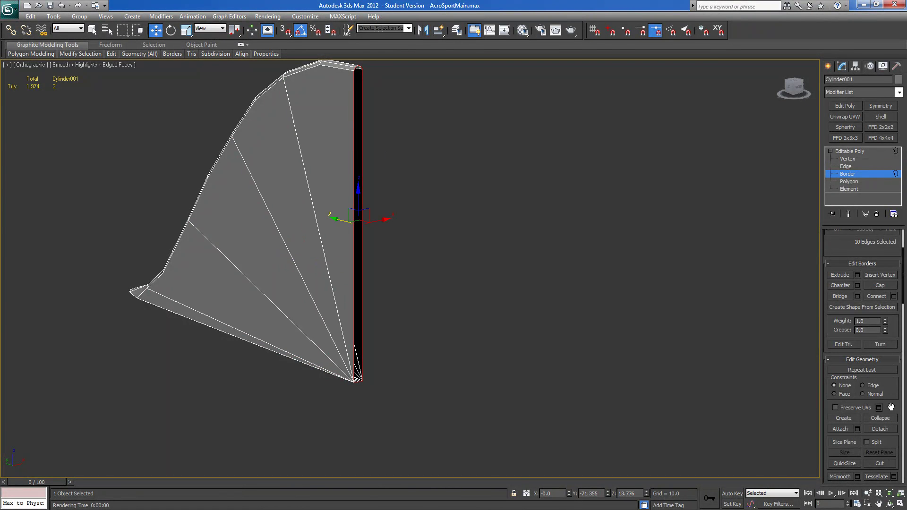
pyautogui.click(882, 285)
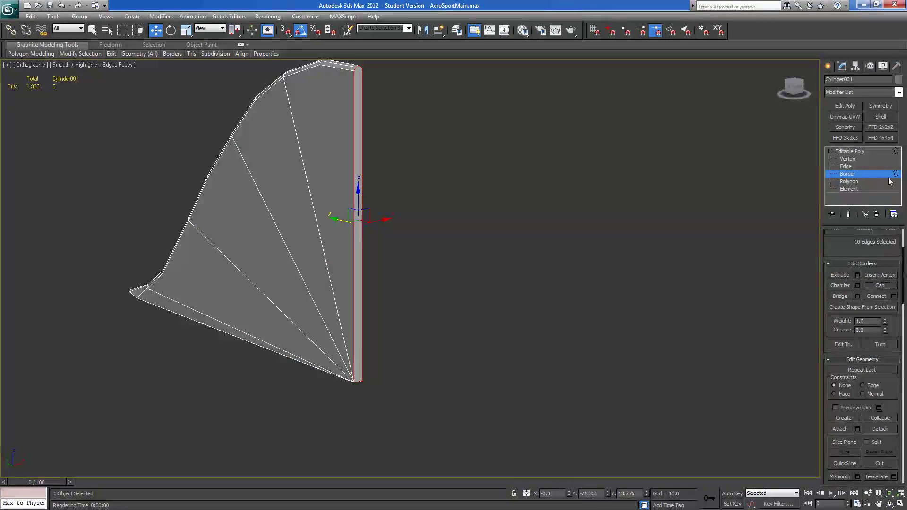
# Assign the fin's new rear cap polygon to smoothing group 4.
pyautogui.click(849, 181)
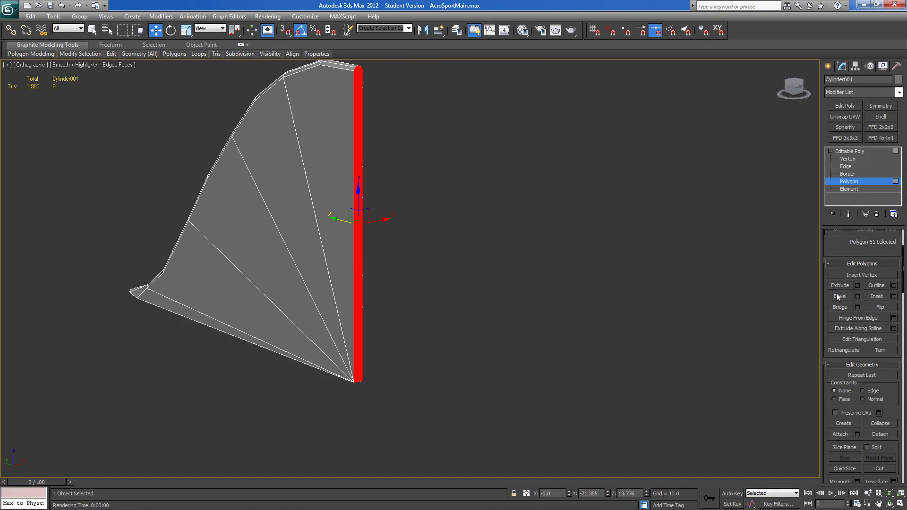
pyautogui.scroll(-8, 846, 378)
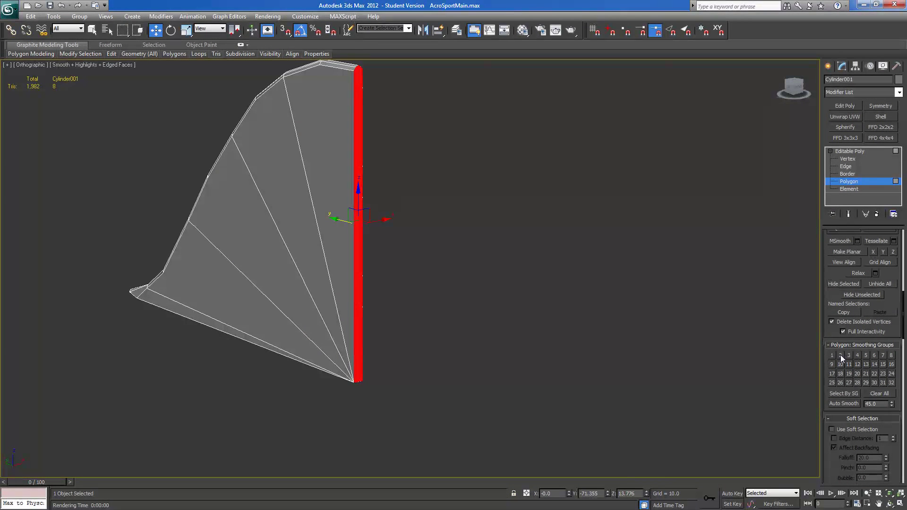
pyautogui.click(849, 356)
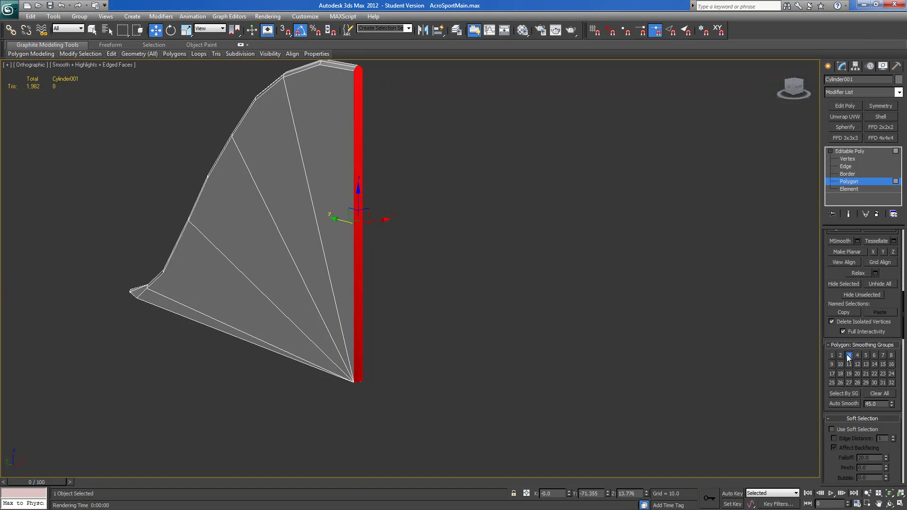
pyautogui.click(849, 355)
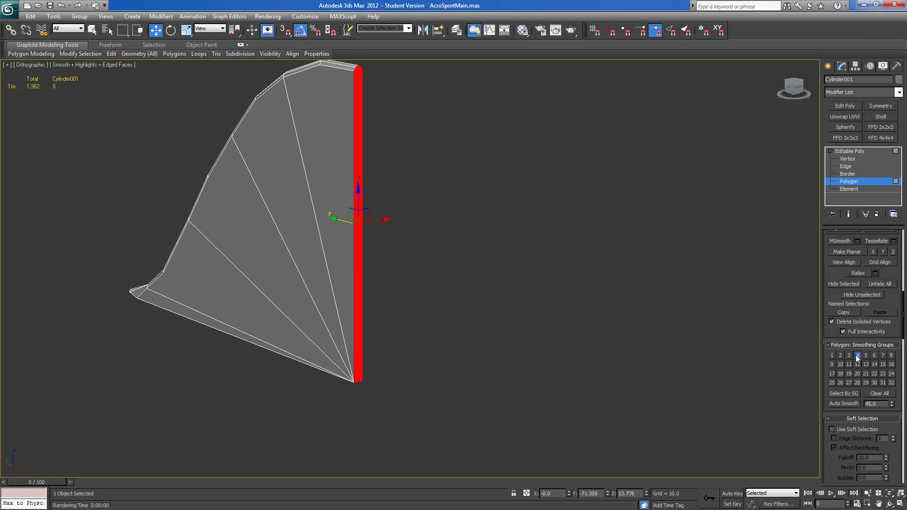
# Connect the top and bottom vertices beside the centre on one side of the fin's rear cap with a vertical edge.
pyautogui.keyDown('alt'); pyautogui.moveTo(473, 328); pyautogui.dragTo(435, 350, button='middle'); pyautogui.keyUp('alt')
pyautogui.click(399, 180)
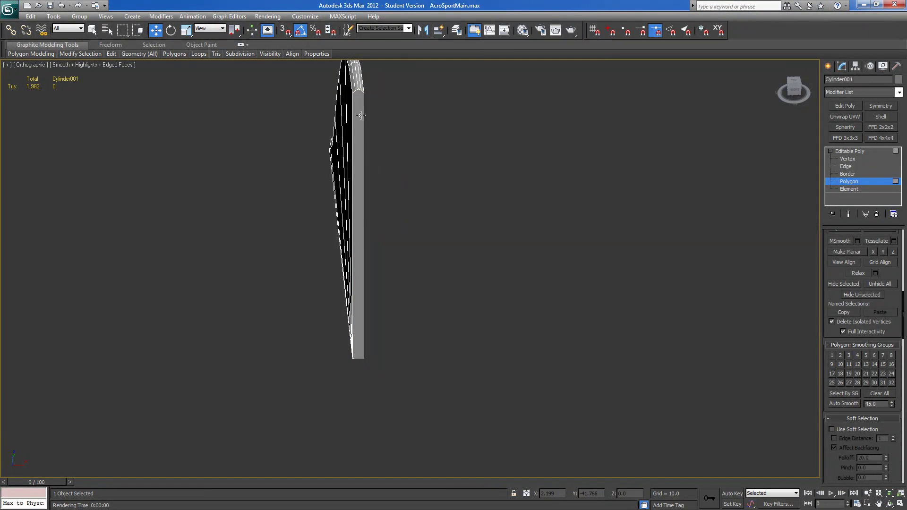
pyautogui.click(848, 159)
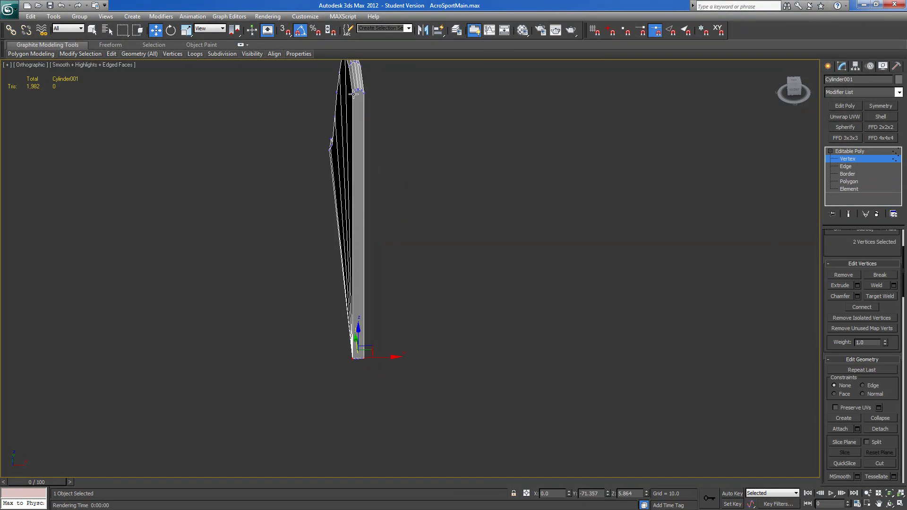
pyautogui.click(354, 90)
pyautogui.scroll(2, 408, 308)
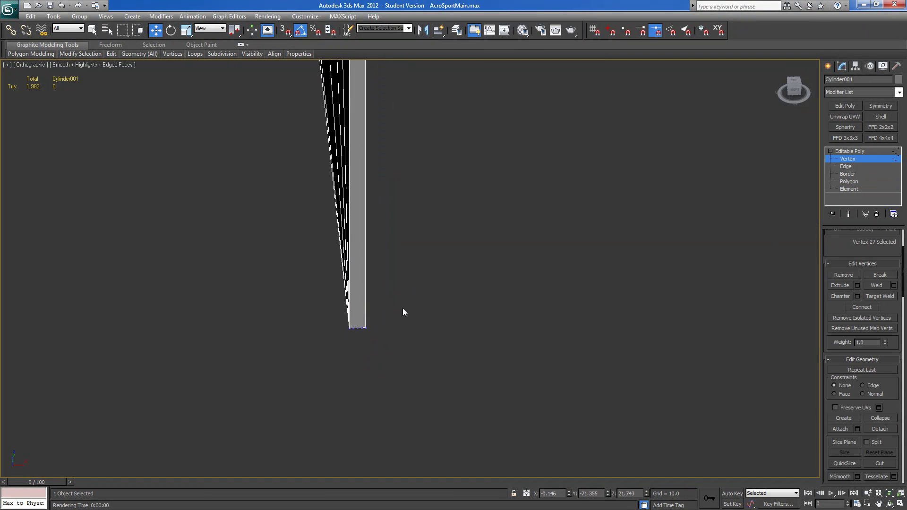
pyautogui.keyDown('ctrl'); pyautogui.click(352, 329); pyautogui.keyUp('ctrl')
pyautogui.click(863, 307)
# Connect the centre bottom and centre top vertices of the fin's rear cap with a vertical edge.
pyautogui.click(358, 328)
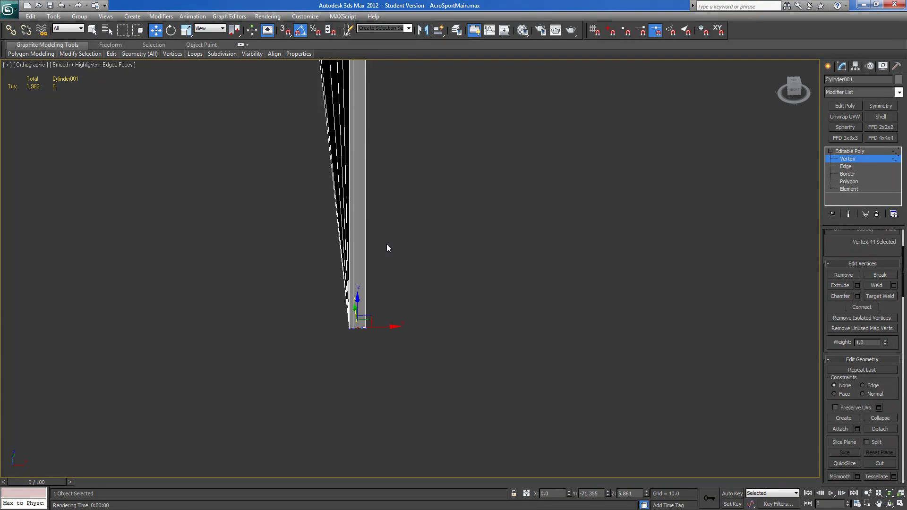
pyautogui.scroll(3, 378, 274)
pyautogui.keyDown('ctrl'); pyautogui.click(380, 142); pyautogui.keyUp('ctrl')
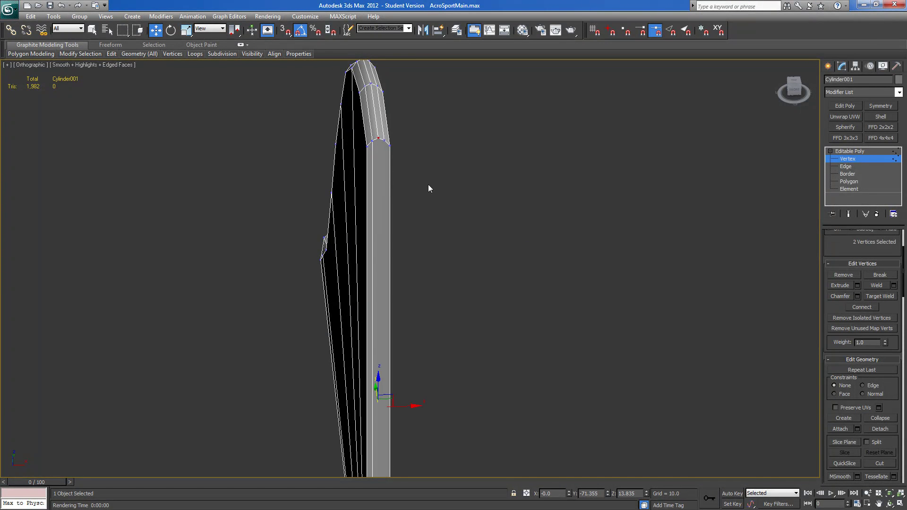
pyautogui.click(863, 308)
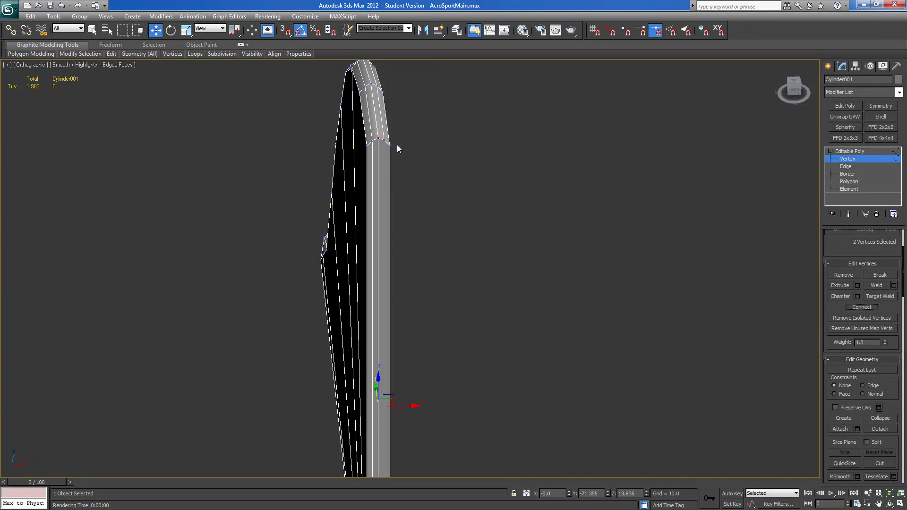
# Connect the top and bottom vertices on the opposite side of the rear cap's centre edge.
pyautogui.click(381, 141)
pyautogui.scroll(3, 483, 260)
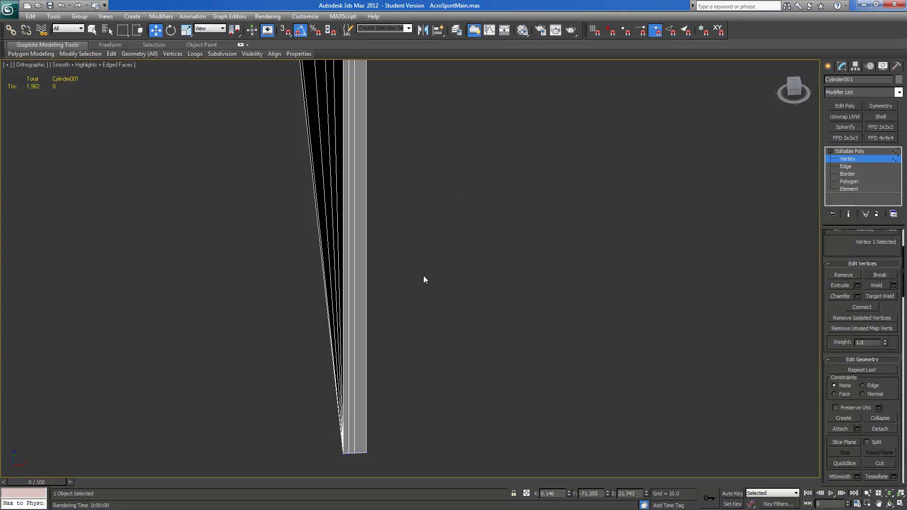
pyautogui.keyDown('ctrl'); pyautogui.click(363, 454); pyautogui.keyUp('ctrl')
pyautogui.click(862, 307)
pyautogui.keyDown('alt'); pyautogui.moveTo(634, 311); pyautogui.dragTo(464, 316, button='middle'); pyautogui.keyUp('alt')
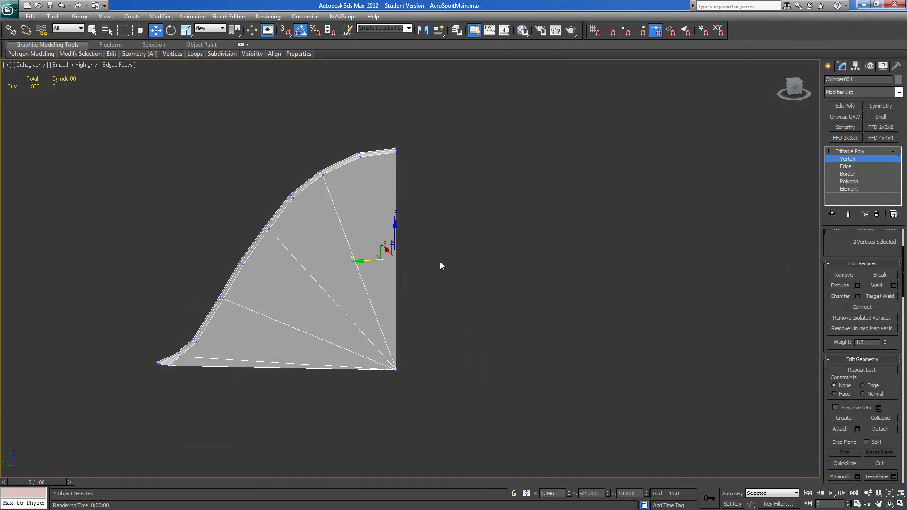
# Unhide all objects, leave vertex editing, and isolate the rudder by hiding everything else.
pyautogui.rightClick(498, 276)
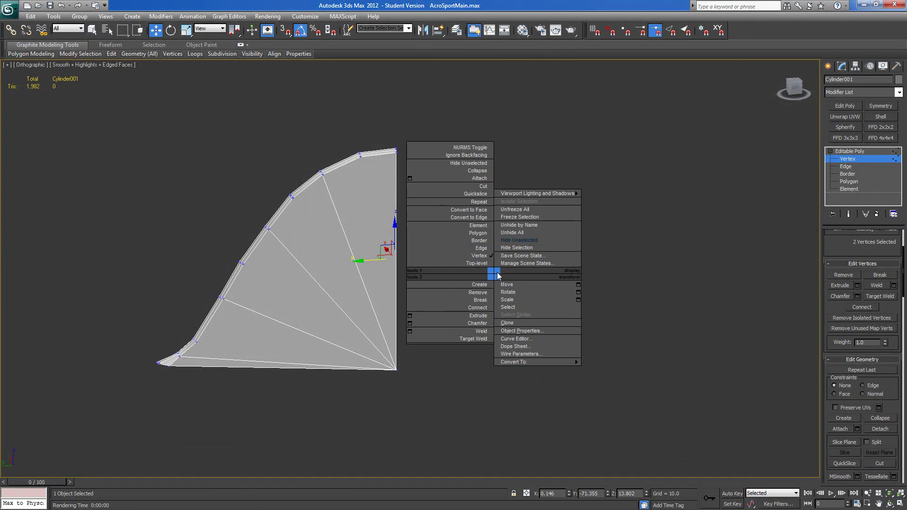
pyautogui.click(502, 233)
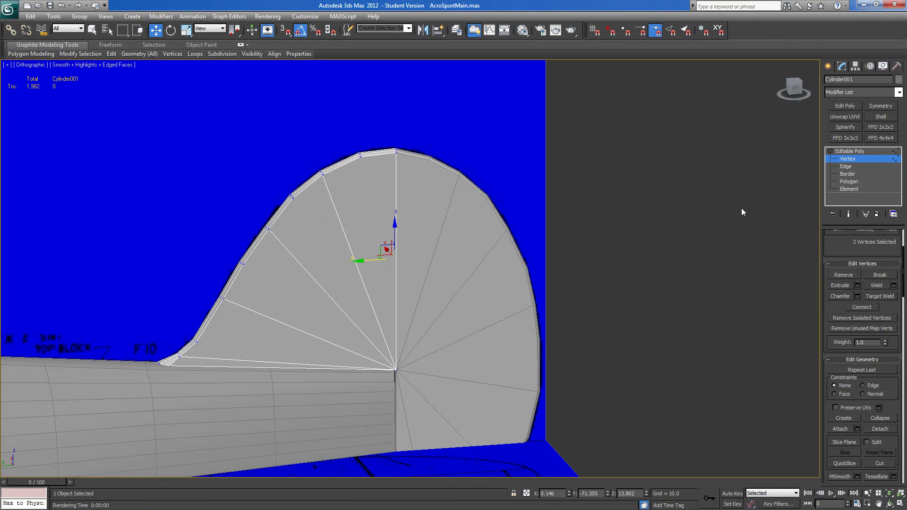
pyautogui.click(859, 158)
pyautogui.click(470, 304)
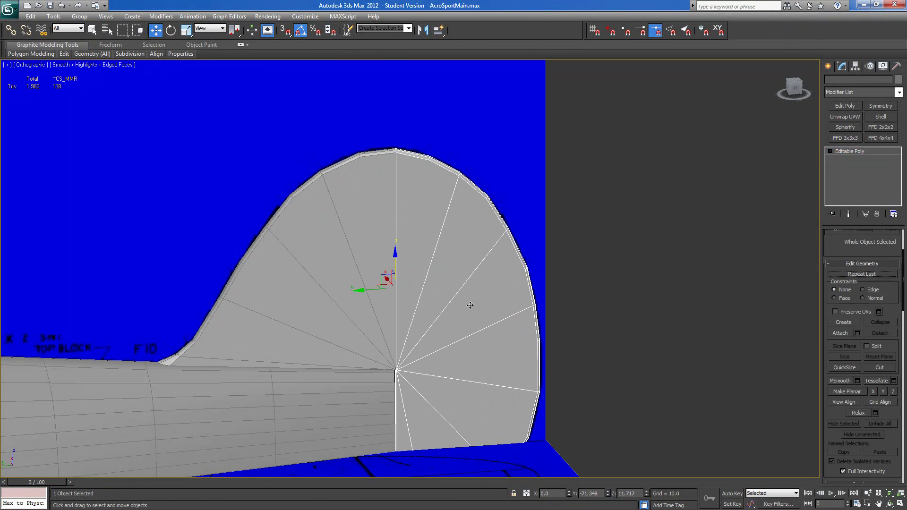
pyautogui.rightClick(494, 287)
pyautogui.click(516, 251)
# Select the open border along the rudder's upper front hinge side and cap it.
pyautogui.keyDown('alt'); pyautogui.moveTo(510, 331); pyautogui.dragTo(510, 338, button='middle'); pyautogui.keyUp('alt')
pyautogui.scroll(4, 840, 259)
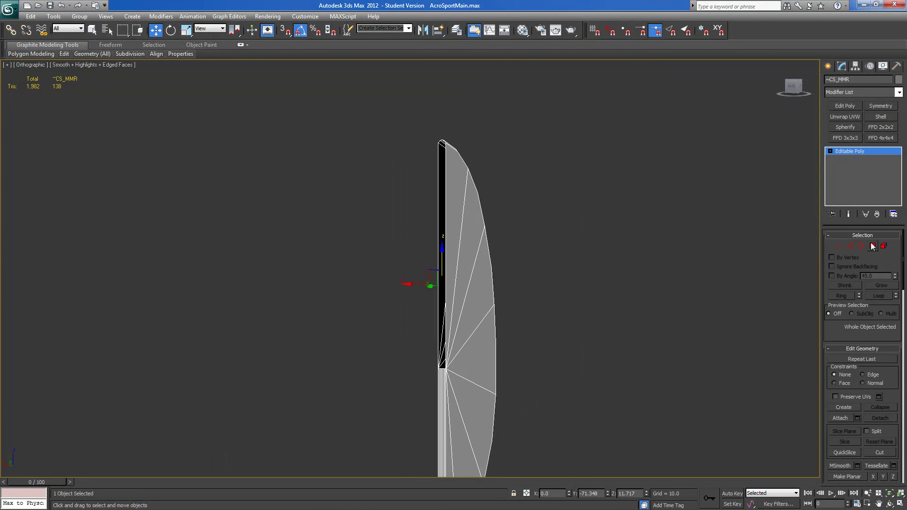
pyautogui.click(862, 246)
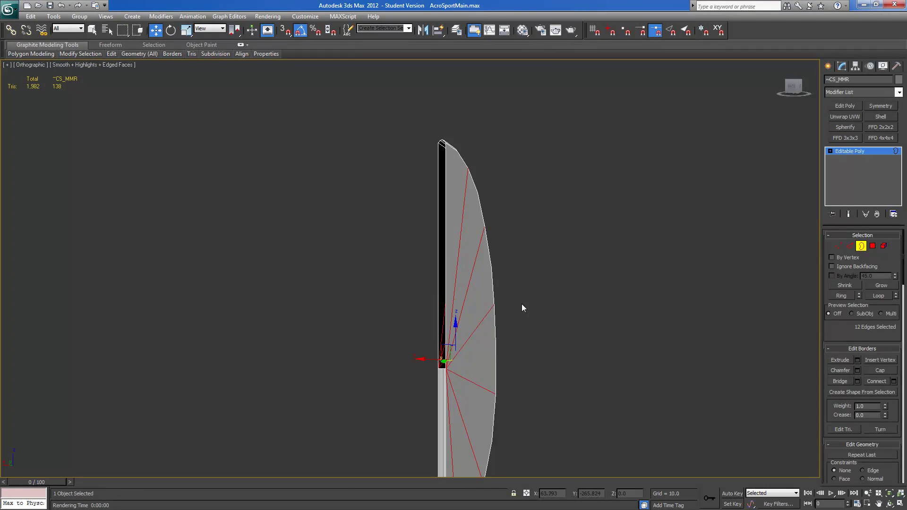
pyautogui.click(878, 370)
# Examine the smoothing groups of a narrow polygon on the rudder's lower front edge and of the new cap polygon.
pyautogui.click(873, 246)
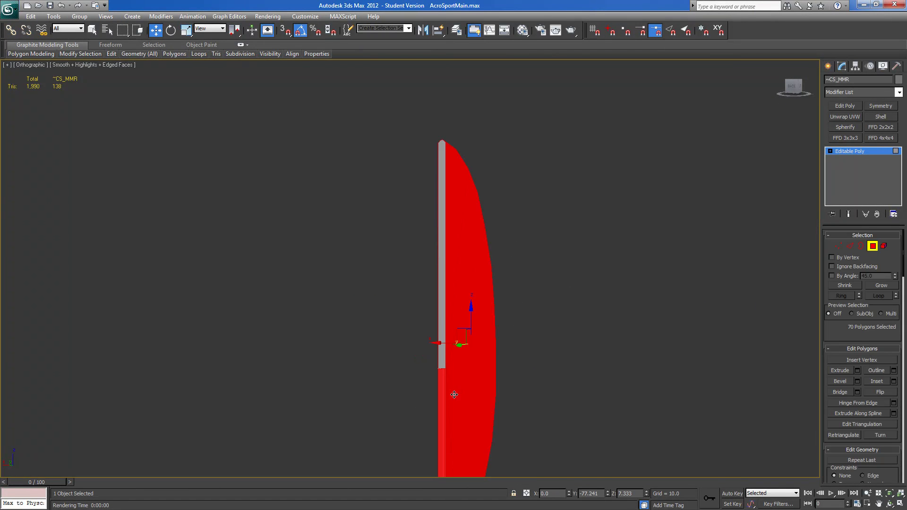
pyautogui.scroll(4, 503, 317)
pyautogui.click(502, 310)
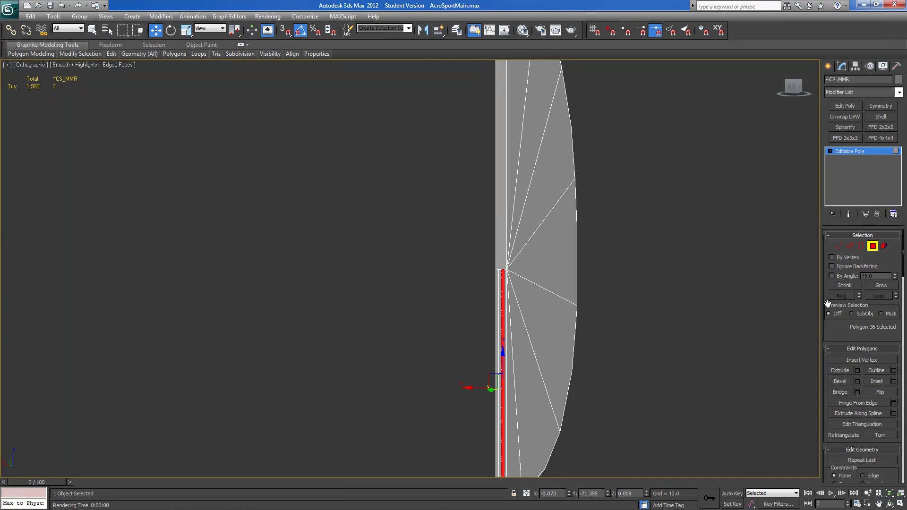
pyautogui.scroll(-5, 839, 340)
pyautogui.scroll(5, 839, 350)
pyautogui.click(504, 254)
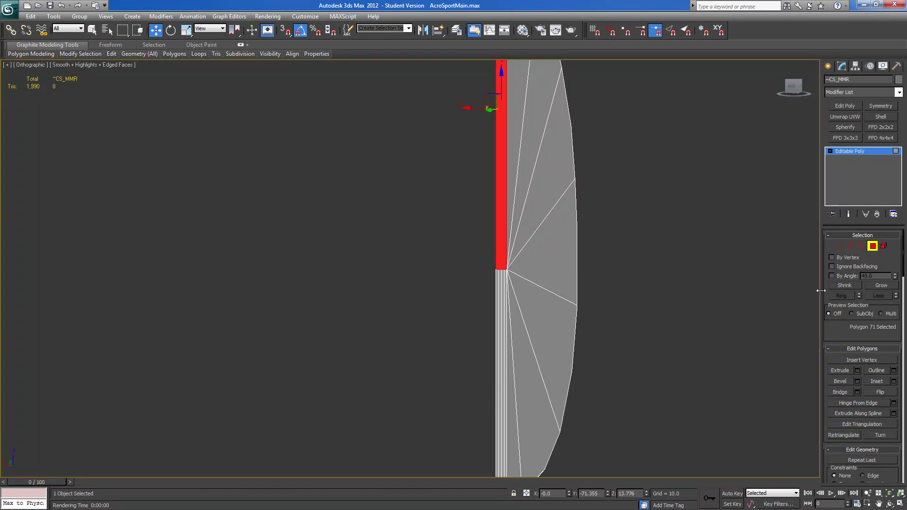
pyautogui.scroll(-10, 841, 341)
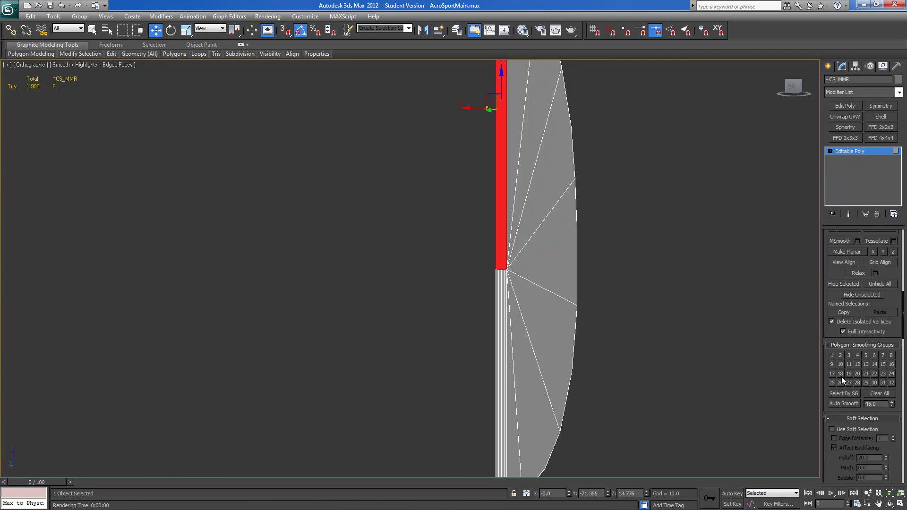
pyautogui.scroll(10, 823, 345)
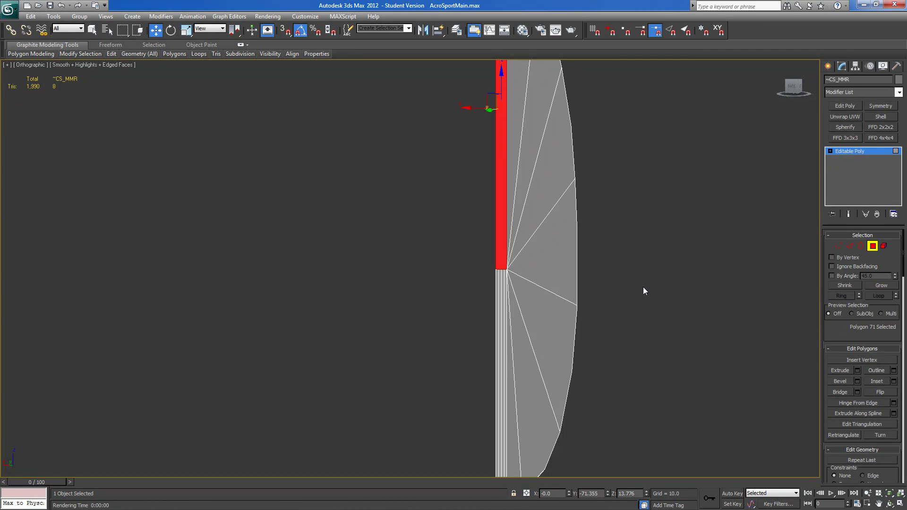
# Connect the centre vertex at the middle of the rudder's front hinge face to the centre vertex at its top.
pyautogui.click(837, 244)
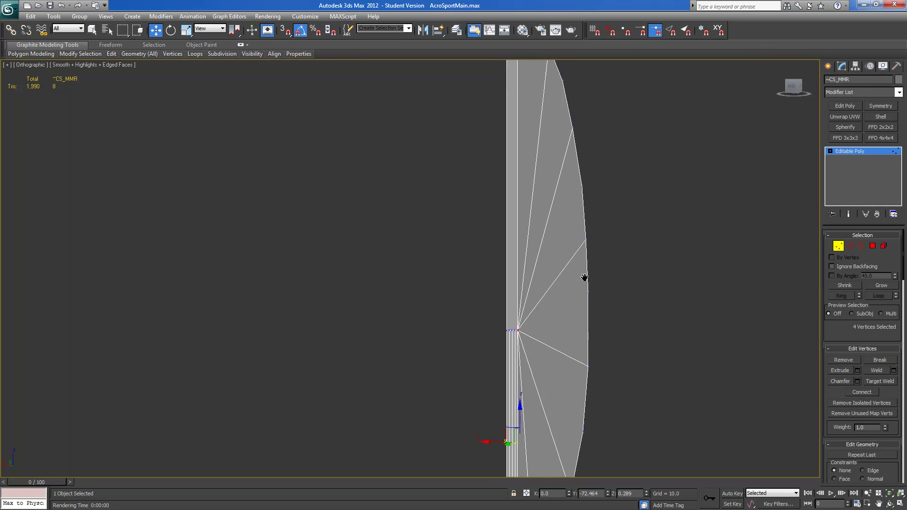
pyautogui.scroll(3, 620, 365)
pyautogui.click(610, 393)
pyautogui.moveTo(608, 237); pyautogui.dragTo(536, 420, button='middle')
pyautogui.moveTo(562, 160); pyautogui.dragTo(546, 320, button='middle')
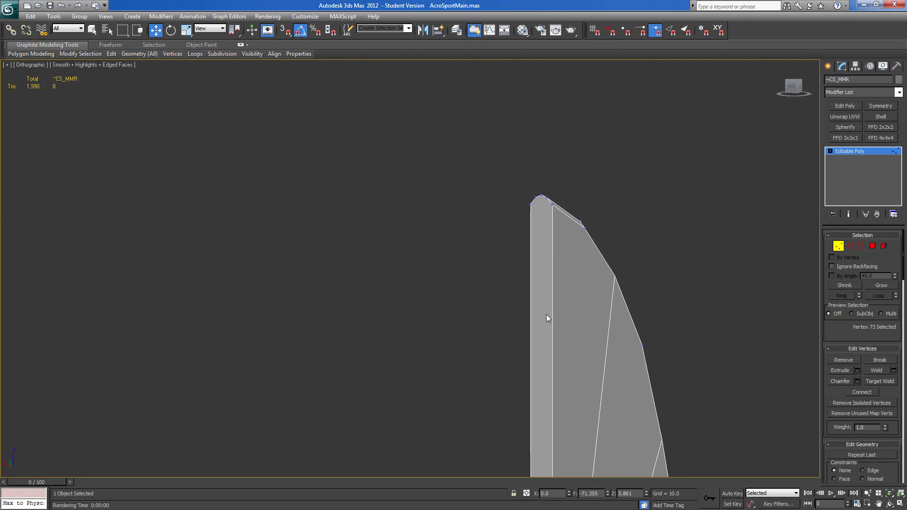
pyautogui.keyDown('ctrl'); pyautogui.click(542, 201); pyautogui.keyUp('ctrl')
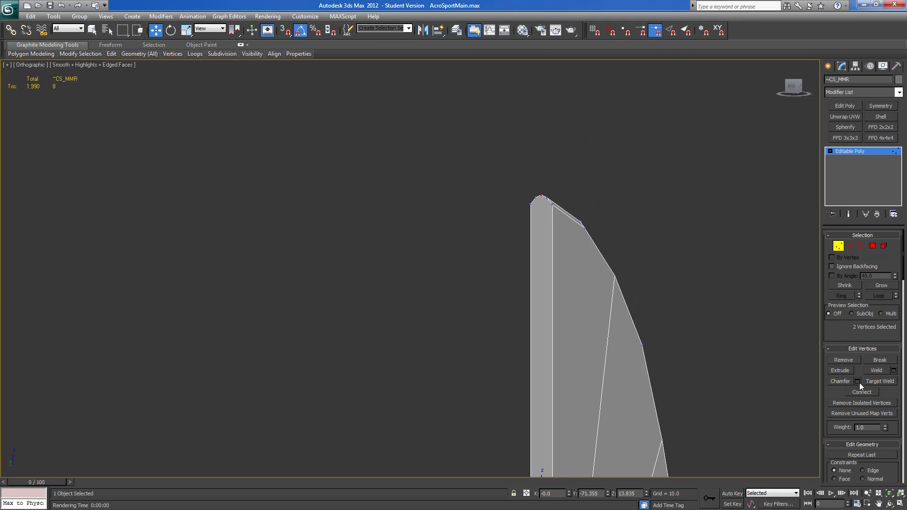
pyautogui.click(860, 392)
# Connect the top and middle vertices just beside the centre edge, on the side nearer the rudder's visible surface.
pyautogui.click(542, 197)
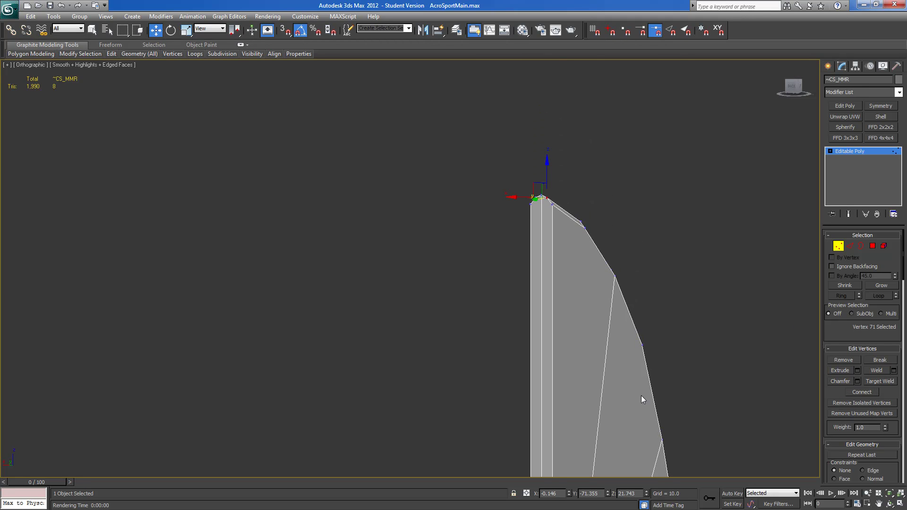
pyautogui.moveTo(648, 375); pyautogui.dragTo(603, 71, button='middle')
pyautogui.moveTo(604, 371); pyautogui.dragTo(602, 182, button='middle')
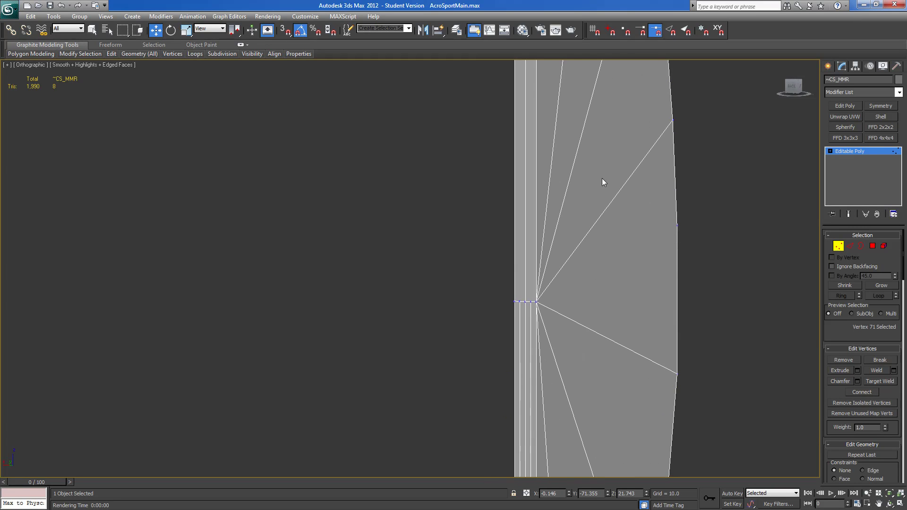
pyautogui.keyDown('ctrl'); pyautogui.click(530, 301); pyautogui.keyUp('ctrl')
pyautogui.click(847, 392)
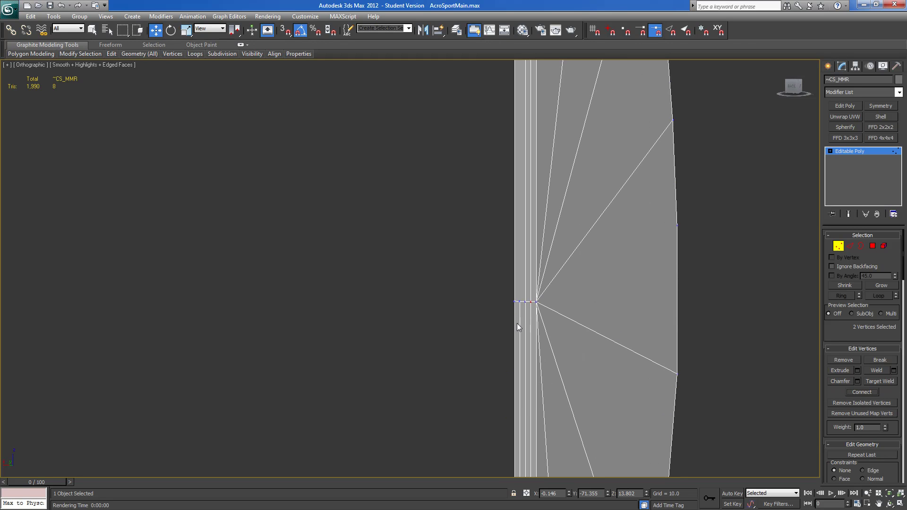
# Connect the matching middle and top vertices on the far side of the hinge face's centre edge.
pyautogui.click(515, 302)
pyautogui.moveTo(538, 178); pyautogui.dragTo(546, 418, button='middle')
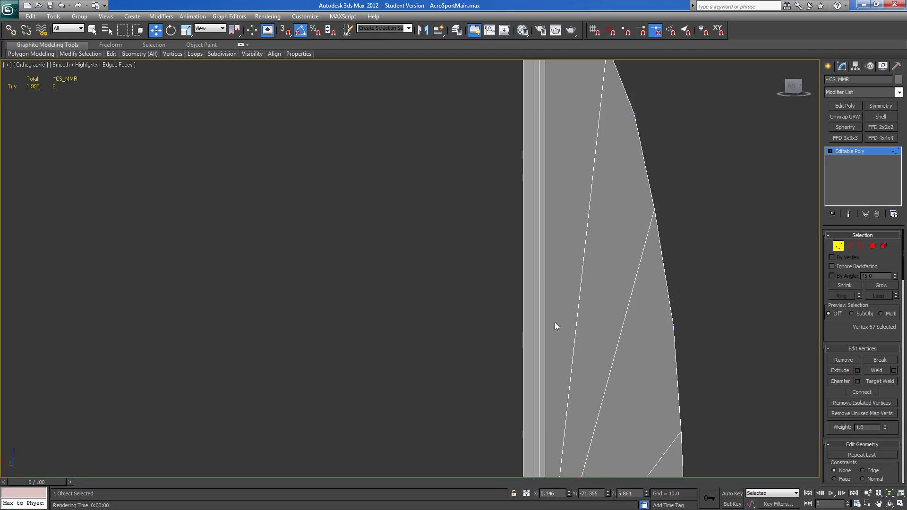
pyautogui.moveTo(570, 160); pyautogui.dragTo(565, 404, button='middle')
pyautogui.keyDown('ctrl'); pyautogui.click(529, 162); pyautogui.keyUp('ctrl')
pyautogui.click(858, 392)
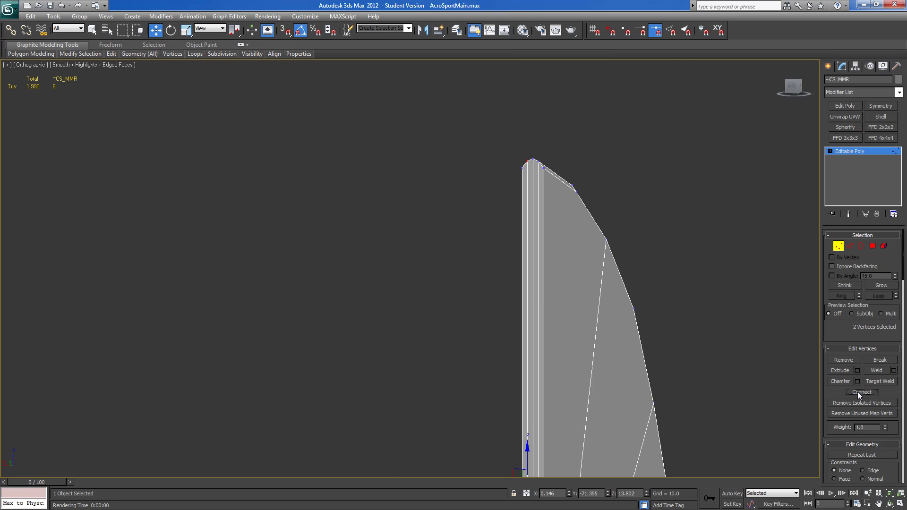
# Select the four off-centre hinge-face vertices at each of the rudder's middle, bottom and top, and shift all twelve slightly rearward.
pyautogui.scroll(3, 509, 154)
pyautogui.scroll(-5, 488, 312)
pyautogui.keyDown('alt'); pyautogui.moveTo(455, 319); pyautogui.dragTo(472, 216, button='middle'); pyautogui.keyUp('alt')
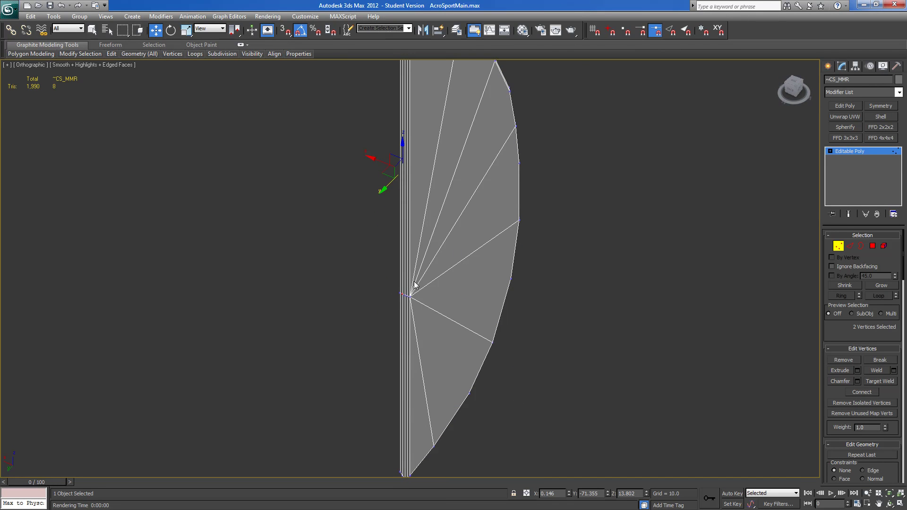
pyautogui.moveTo(437, 256)
pyautogui.keyDown('alt'); pyautogui.mouseDown(button='middle')
pyautogui.moveTo(479, 254)
pyautogui.moveTo(432, 249)
pyautogui.moveTo(464, 255)
pyautogui.moveTo(453, 254)
pyautogui.mouseUp(button='middle'); pyautogui.keyUp('alt')
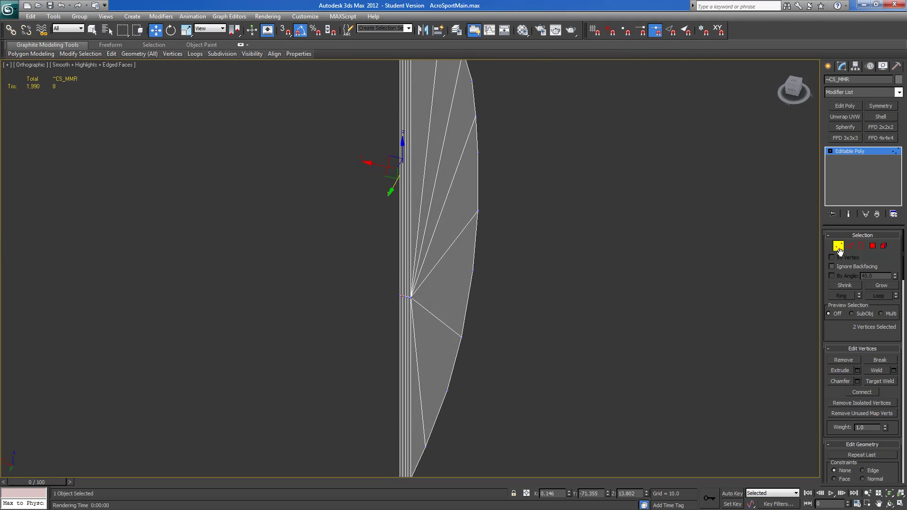
pyautogui.click(850, 246)
pyautogui.click(839, 246)
pyautogui.keyDown('ctrl'); pyautogui.click(411, 299); pyautogui.keyUp('ctrl')
pyautogui.keyDown('alt'); pyautogui.moveTo(410, 307); pyautogui.dragTo(419, 318, button='middle'); pyautogui.keyUp('alt')
pyautogui.keyDown('ctrl'); pyautogui.click(400, 299); pyautogui.keyUp('ctrl')
pyautogui.moveTo(481, 380); pyautogui.dragTo(507, 177, button='middle')
pyautogui.scroll(4, 508, 178)
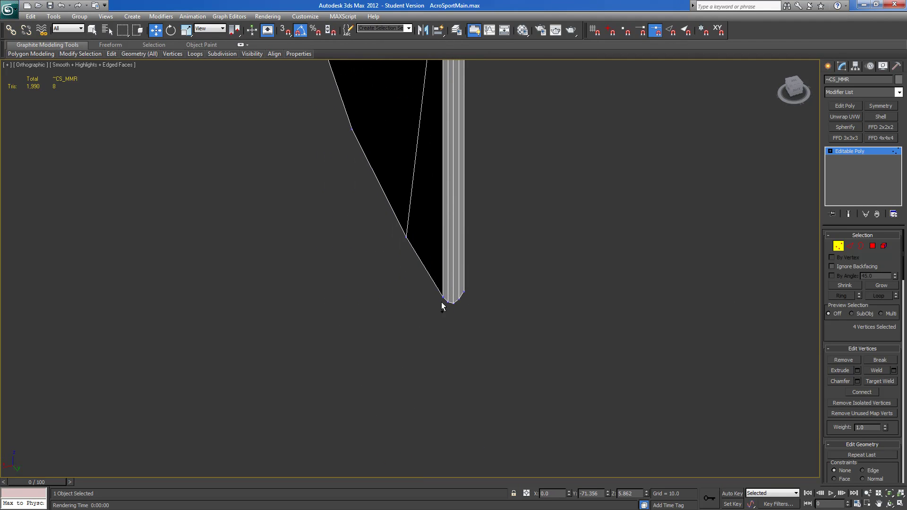
pyautogui.keyDown('ctrl'); pyautogui.click(443, 297); pyautogui.keyUp('ctrl')
pyautogui.keyDown('ctrl'); pyautogui.click(448, 302); pyautogui.keyUp('ctrl')
pyautogui.keyDown('ctrl'); pyautogui.click(459, 299); pyautogui.keyUp('ctrl')
pyautogui.keyDown('ctrl'); pyautogui.click(464, 292); pyautogui.keyUp('ctrl')
pyautogui.moveTo(504, 169); pyautogui.dragTo(479, 456, button='middle')
pyautogui.moveTo(488, 180); pyautogui.dragTo(517, 428, button='middle')
pyautogui.keyDown('ctrl'); pyautogui.click(448, 344); pyautogui.keyUp('ctrl')
pyautogui.keyDown('ctrl'); pyautogui.click(453, 335); pyautogui.keyUp('ctrl')
pyautogui.keyDown('ctrl'); pyautogui.click(475, 336); pyautogui.keyUp('ctrl')
pyautogui.keyDown('ctrl'); pyautogui.click(468, 330); pyautogui.keyUp('ctrl')
pyautogui.keyDown('alt'); pyautogui.moveTo(468, 331); pyautogui.dragTo(367, 270, button='middle'); pyautogui.keyUp('alt')
pyautogui.scroll(5, 361, 274)
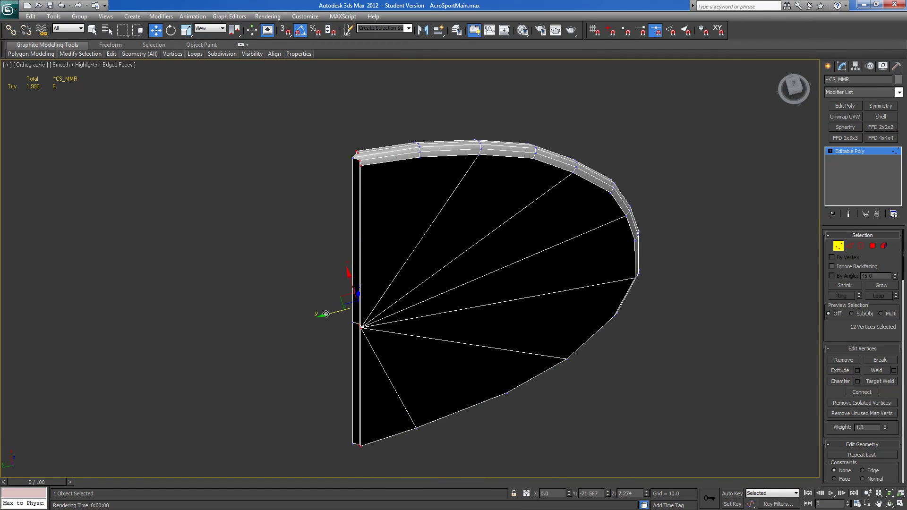
pyautogui.moveTo(327, 314); pyautogui.dragTo(326, 315)
# Select only the six outermost hinge-face vertices at the rudder's top, middle and bottom, and move them further rearward to about Y -71.85.
pyautogui.press('alt')
pyautogui.click(361, 163)
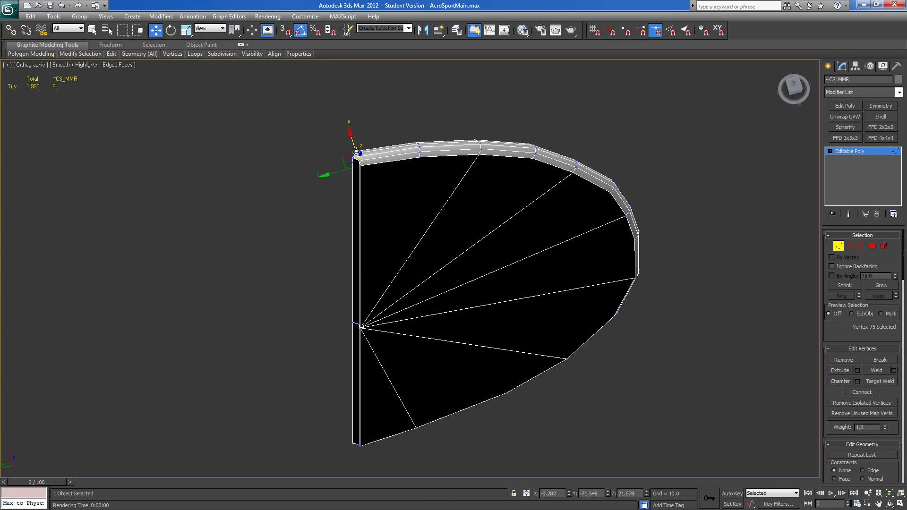
pyautogui.keyDown('ctrl'); pyautogui.click(361, 327); pyautogui.keyUp('ctrl')
pyautogui.keyDown('alt'); pyautogui.moveTo(346, 364); pyautogui.dragTo(390, 354, button='middle'); pyautogui.keyUp('alt')
pyautogui.moveTo(378, 413); pyautogui.dragTo(400, 290, button='middle')
pyautogui.keyDown('ctrl'); pyautogui.click(371, 361); pyautogui.keyUp('ctrl')
pyautogui.moveTo(426, 398); pyautogui.dragTo(427, 170, button='middle')
pyautogui.keyDown('ctrl'); pyautogui.click(371, 420); pyautogui.keyUp('ctrl')
pyautogui.keyDown('alt'); pyautogui.moveTo(405, 421); pyautogui.dragTo(327, 415, button='middle'); pyautogui.keyUp('alt')
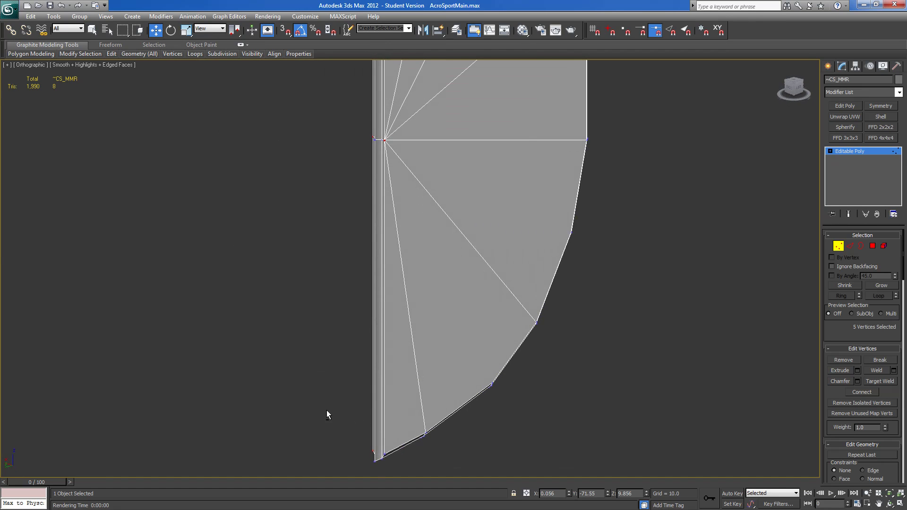
pyautogui.keyDown('ctrl'); pyautogui.click(383, 456); pyautogui.keyUp('ctrl')
pyautogui.keyDown('alt'); pyautogui.moveTo(403, 401); pyautogui.dragTo(357, 384, button='middle'); pyautogui.keyUp('alt')
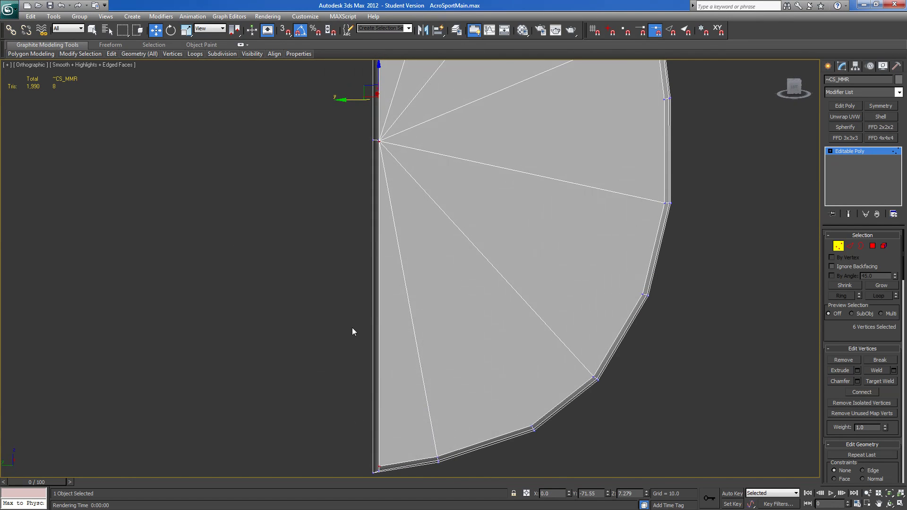
pyautogui.moveTo(349, 101); pyautogui.dragTo(359, 102)
# Unhide all objects, leave vertex editing on the rudder, and return to the side view of the tail.
pyautogui.scroll(-2, 374, 204)
pyautogui.moveTo(375, 206); pyautogui.dragTo(389, 281, button='middle')
pyautogui.keyDown('alt'); pyautogui.moveTo(390, 281); pyautogui.dragTo(411, 251, button='middle'); pyautogui.keyUp('alt')
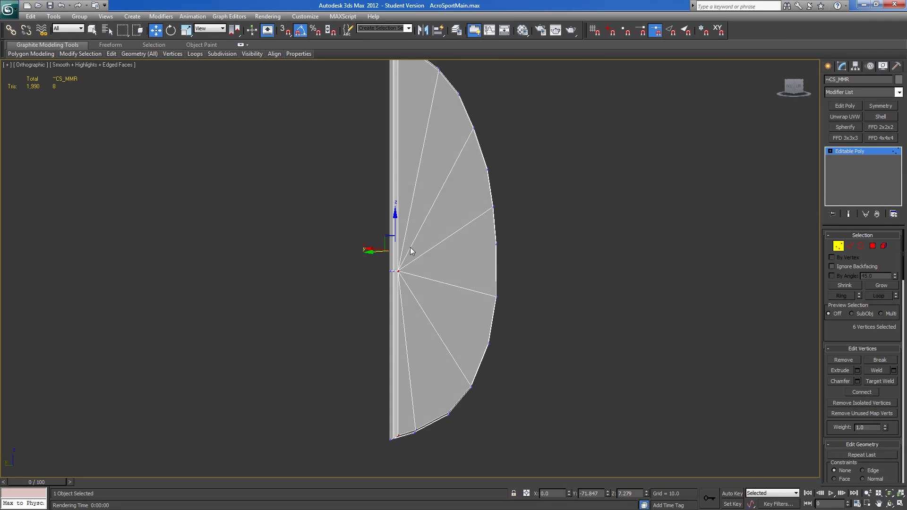
pyautogui.rightClick(551, 271)
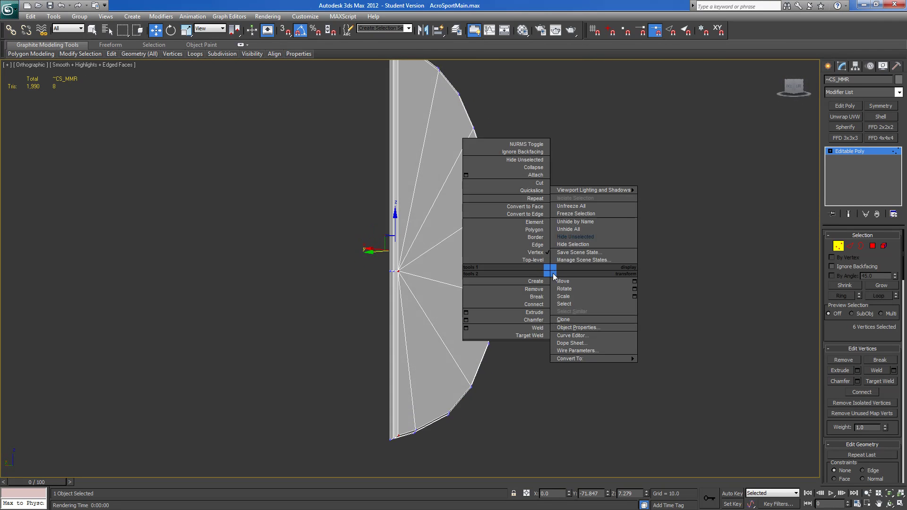
pyautogui.click(570, 230)
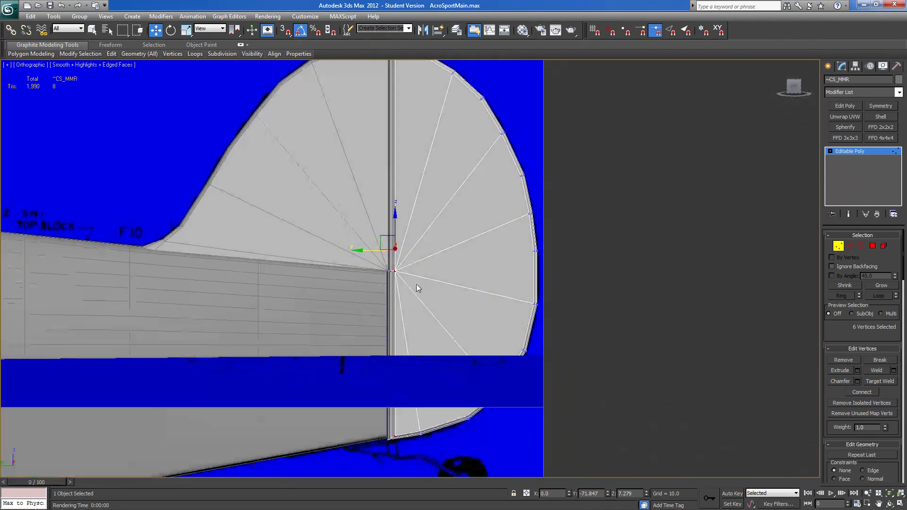
pyautogui.moveTo(415, 281)
pyautogui.keyDown('alt'); pyautogui.mouseDown(button='middle')
pyautogui.moveTo(415, 297)
pyautogui.moveTo(416, 288)
pyautogui.mouseUp(button='middle'); pyautogui.keyUp('alt')
pyautogui.click(838, 245)
pyautogui.click(795, 91)
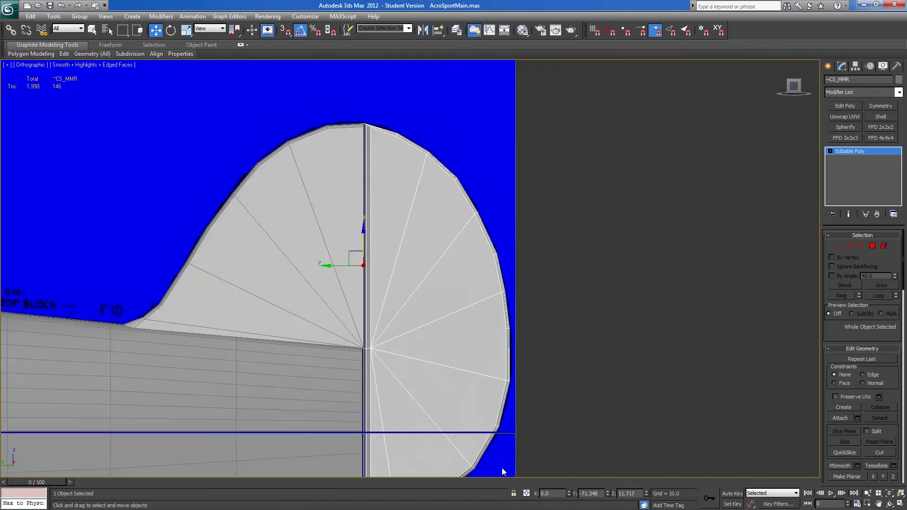
pyautogui.moveTo(454, 411); pyautogui.dragTo(499, 433, button='middle')
# Select the fin's ten rear-edge vertices and shift them slightly forward from the rudder, to about Y -71.26, and leave vertex editing.
pyautogui.click(399, 267)
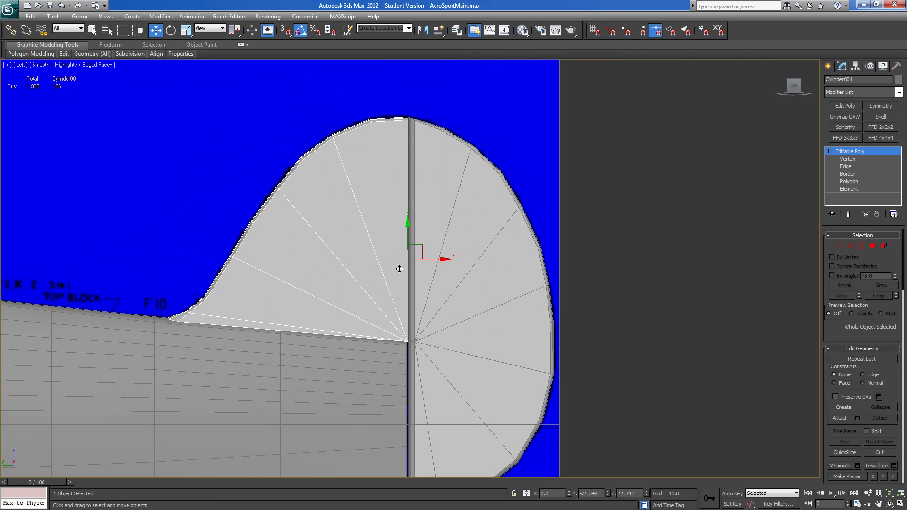
pyautogui.click(838, 245)
pyautogui.click(397, 114)
pyautogui.moveTo(404, 191); pyautogui.dragTo(417, 358)
pyautogui.moveTo(430, 231); pyautogui.dragTo(429, 232)
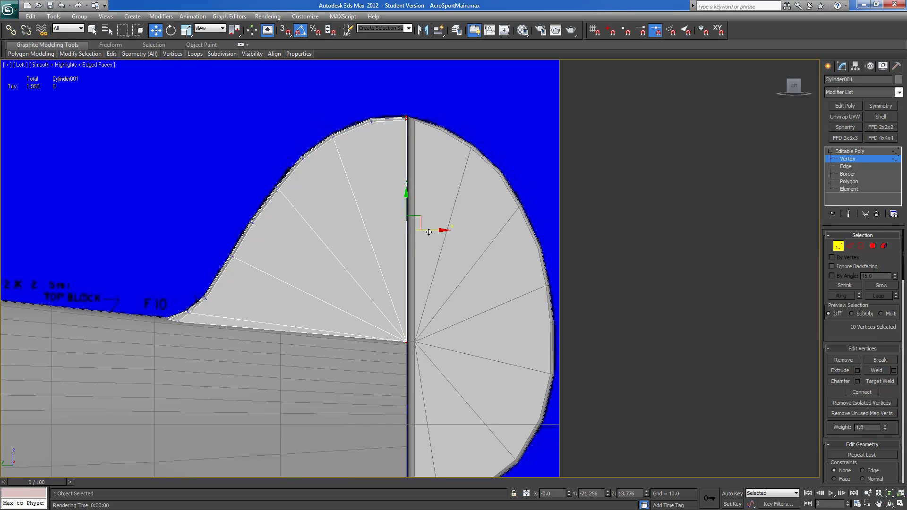
pyautogui.moveTo(407, 347); pyautogui.dragTo(435, 308, button='middle')
pyautogui.scroll(-2, 413, 84)
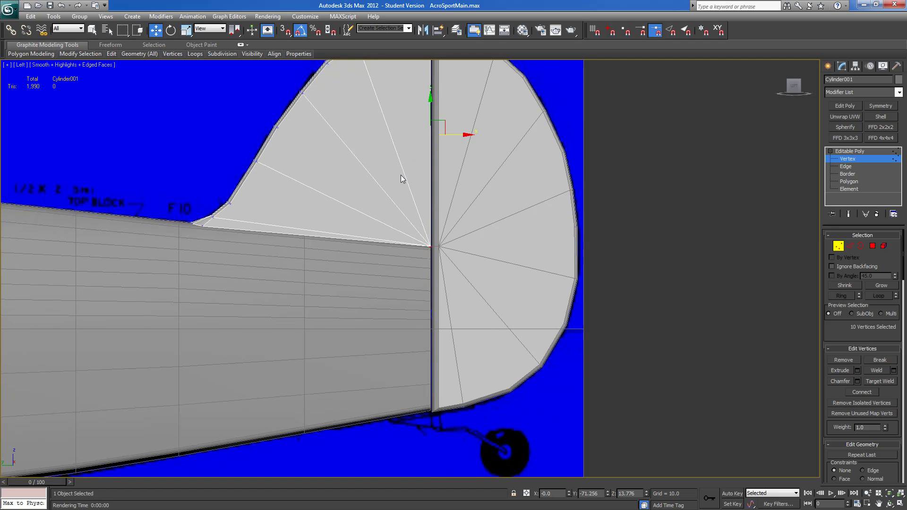
pyautogui.moveTo(414, 83); pyautogui.dragTo(401, 301, button='middle')
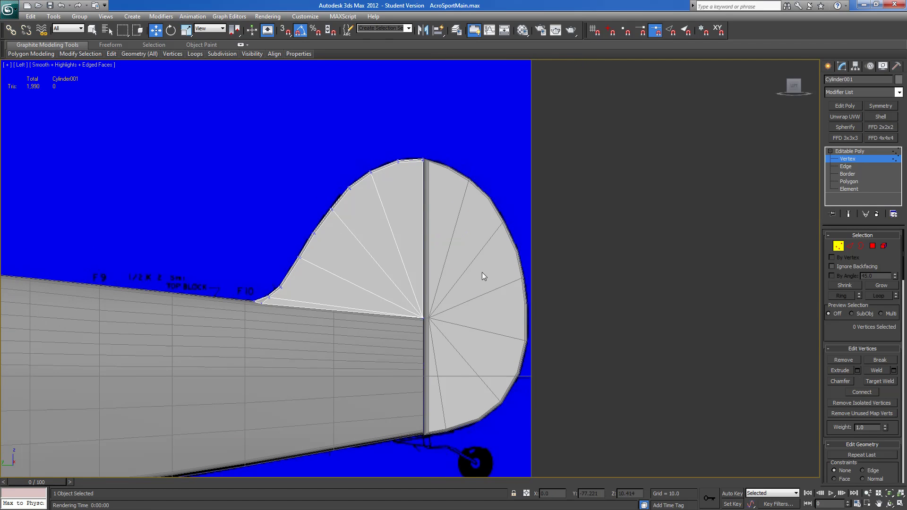
pyautogui.press('1')
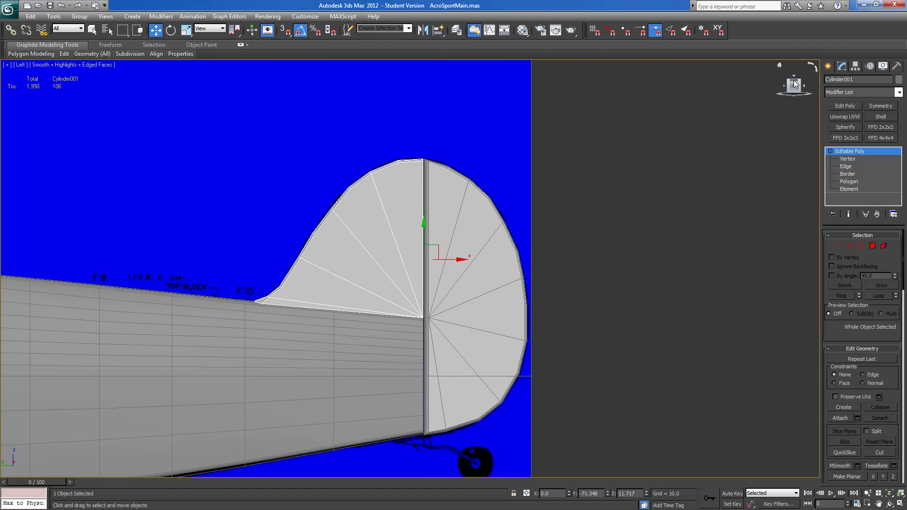
pyautogui.scroll(-5, 582, 330)
pyautogui.scroll(6, 508, 391)
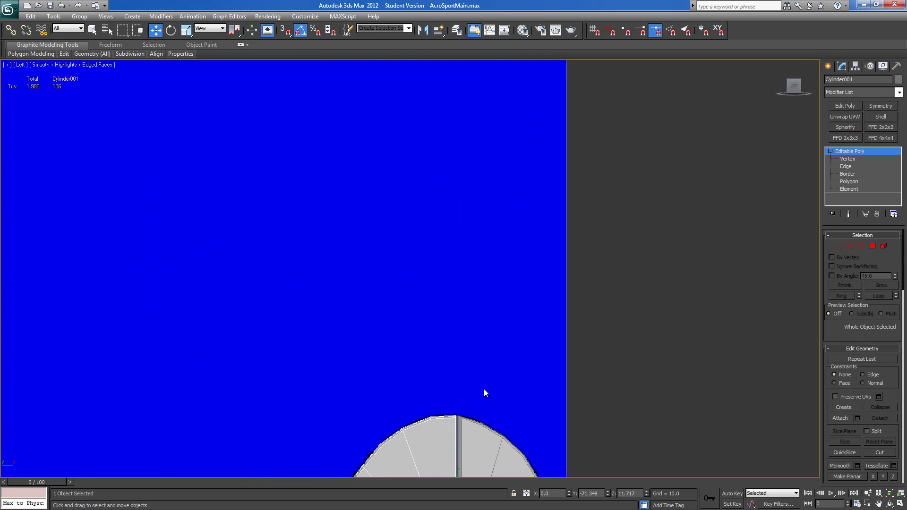
# Centre the rudder's pivot on the object, align it to the world, and move it about 5.1 units forward to the hinge line.
pyautogui.click(405, 255)
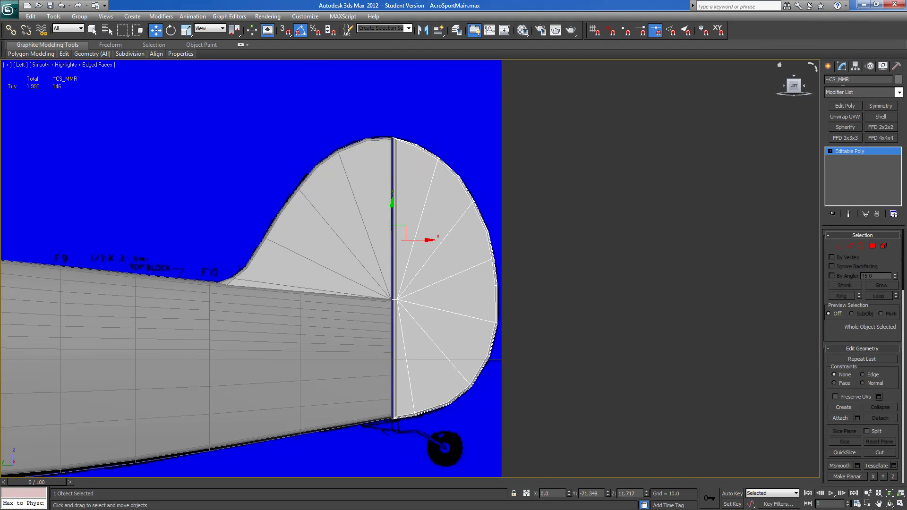
pyautogui.click(856, 68)
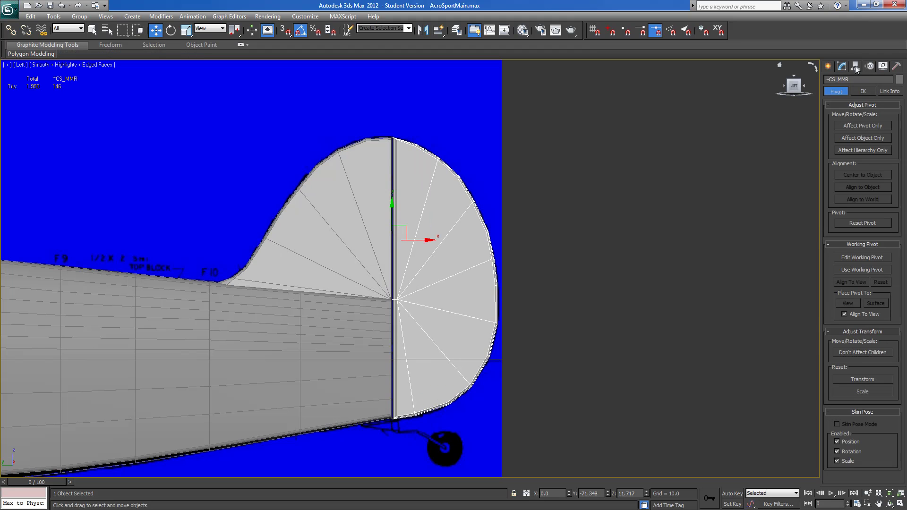
pyautogui.click(855, 125)
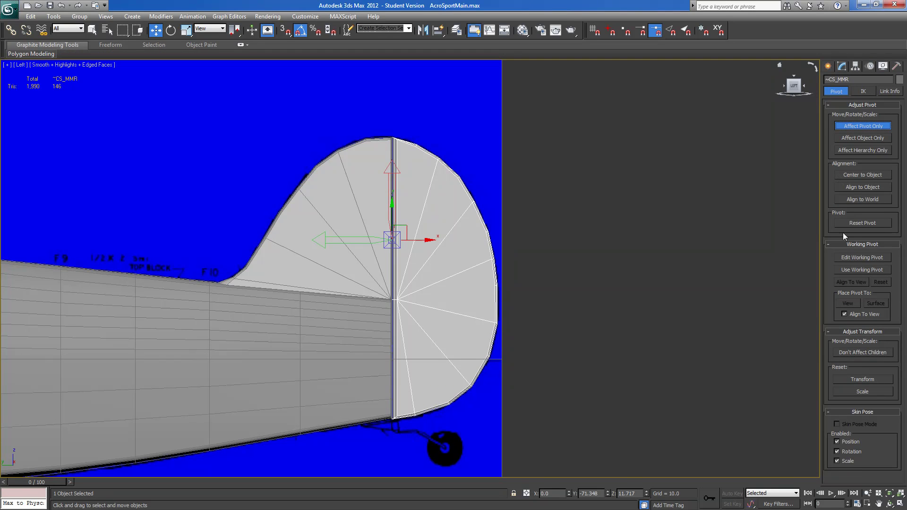
pyautogui.click(866, 174)
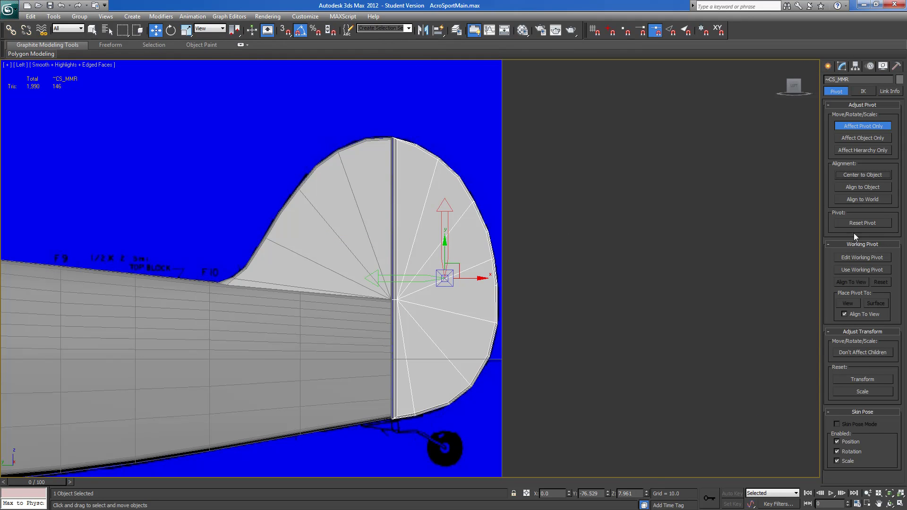
pyautogui.click(859, 200)
pyautogui.moveTo(467, 279); pyautogui.dragTo(415, 278)
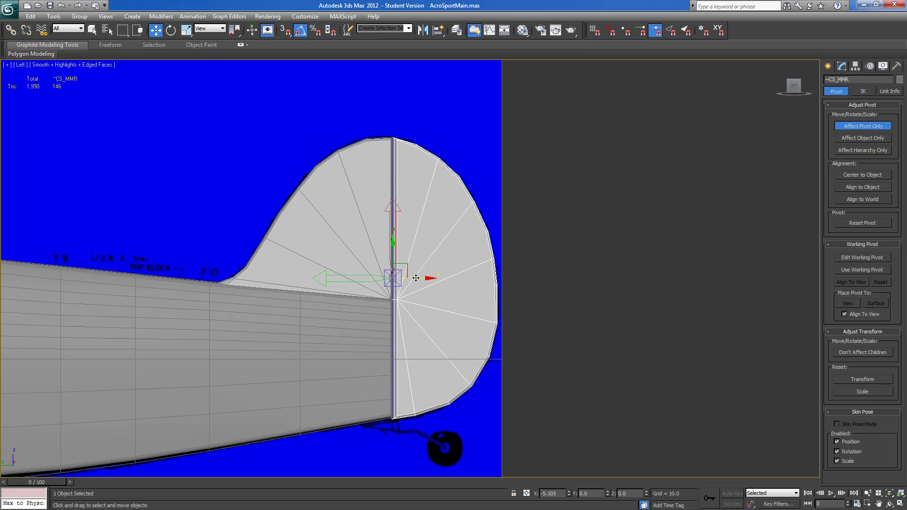
# Fine-adjust the rudder's pivot along its front hinge line in the side view and finish pivot editing.
pyautogui.keyDown('alt'); pyautogui.moveTo(416, 279); pyautogui.dragTo(707, 84, button='middle'); pyautogui.keyUp('alt')
pyautogui.click(794, 91)
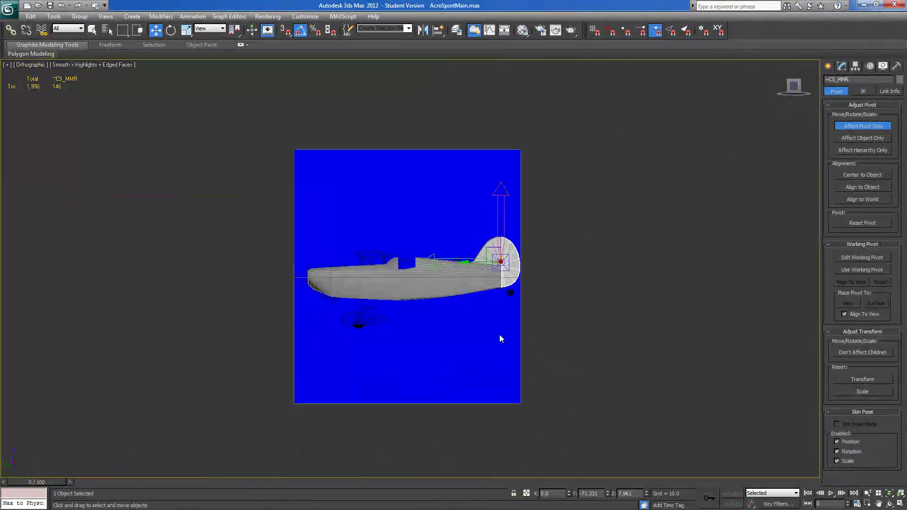
pyautogui.scroll(5, 520, 307)
pyautogui.moveTo(501, 322); pyautogui.dragTo(77, 144, button='middle')
pyautogui.scroll(3, 364, 294)
pyautogui.click(390, 257)
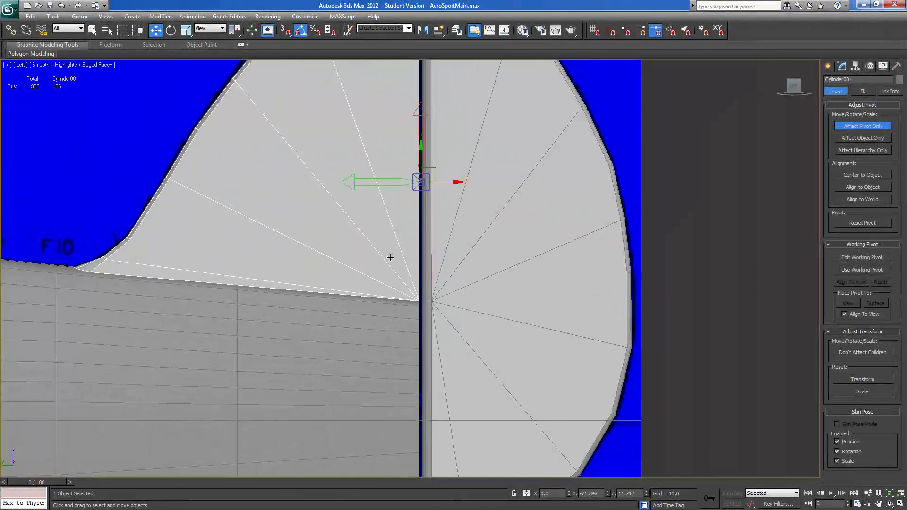
pyautogui.click(462, 249)
pyautogui.moveTo(420, 259); pyautogui.dragTo(437, 258)
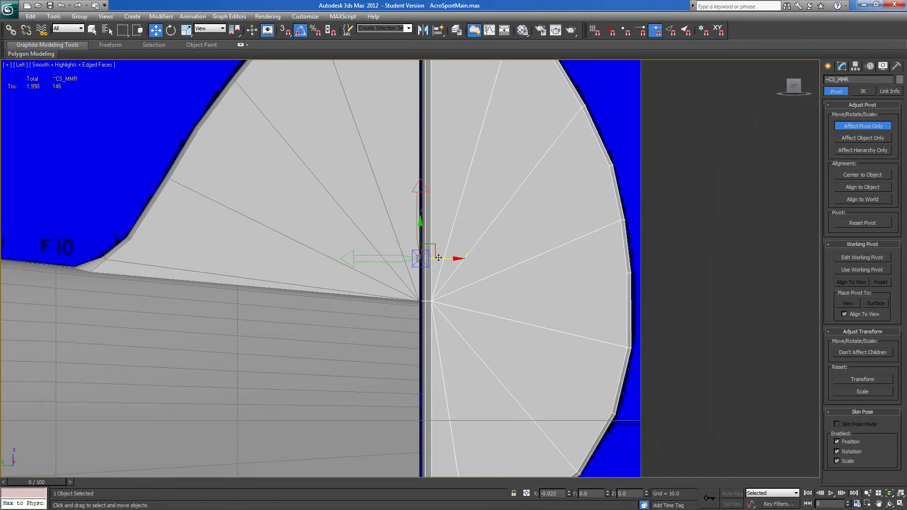
pyautogui.click(849, 125)
# Try rotating the rudder about its hinge pivot and cancel the rotation.
pyautogui.keyDown('alt'); pyautogui.moveTo(480, 308); pyautogui.dragTo(425, 279, button='middle'); pyautogui.keyUp('alt')
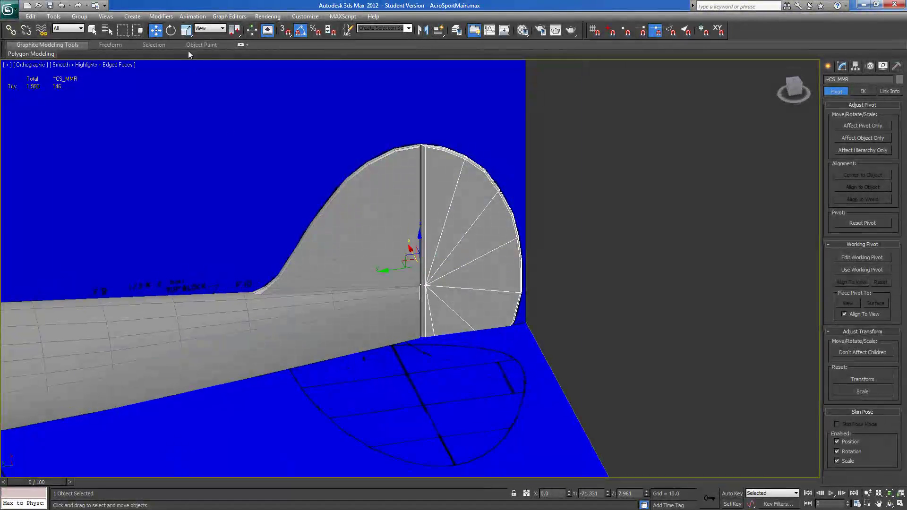
pyautogui.click(186, 32)
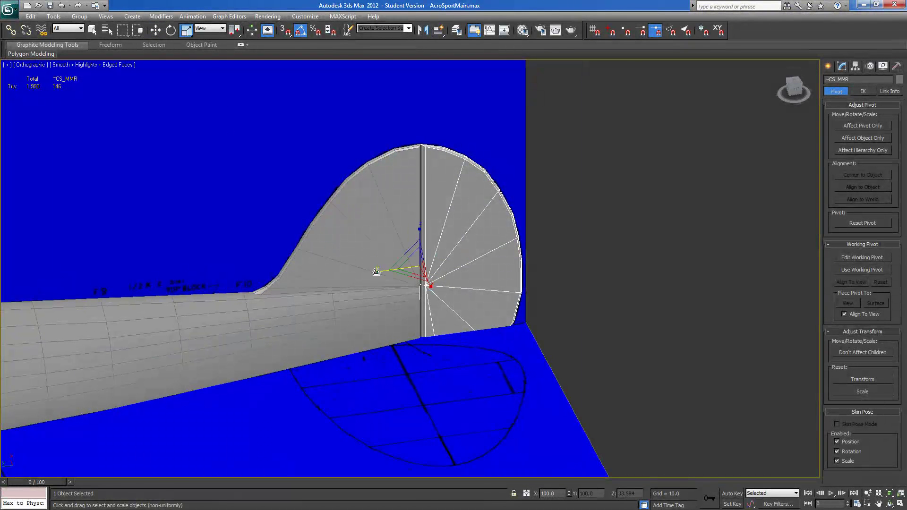
pyautogui.click(171, 31)
pyautogui.moveTo(417, 281)
pyautogui.mouseDown()
pyautogui.moveTo(393, 282)
pyautogui.moveTo(427, 288)
pyautogui.moveTo(403, 280)
pyautogui.mouseUp()
pyautogui.rightClick(403, 280)
pyautogui.moveTo(356, 289); pyautogui.dragTo(377, 290, button='middle')
pyautogui.scroll(-6, 420, 285)
pyautogui.keyDown('alt'); pyautogui.moveTo(452, 224); pyautogui.dragTo(424, 224, button='middle'); pyautogui.keyUp('alt')
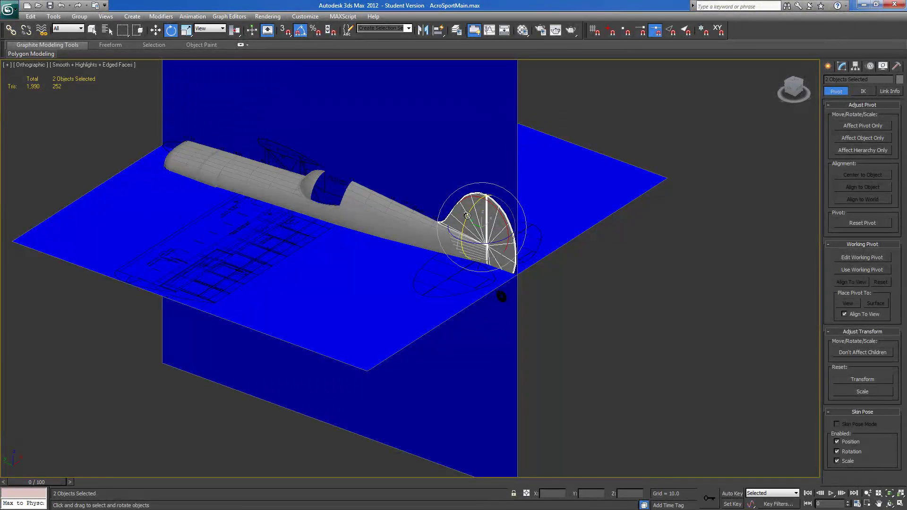
# Rotate a copy of the fin and rudder 90° about the Y axis, naming the clone ~CS_RME.
pyautogui.moveTo(466, 216); pyautogui.dragTo(499, 183)
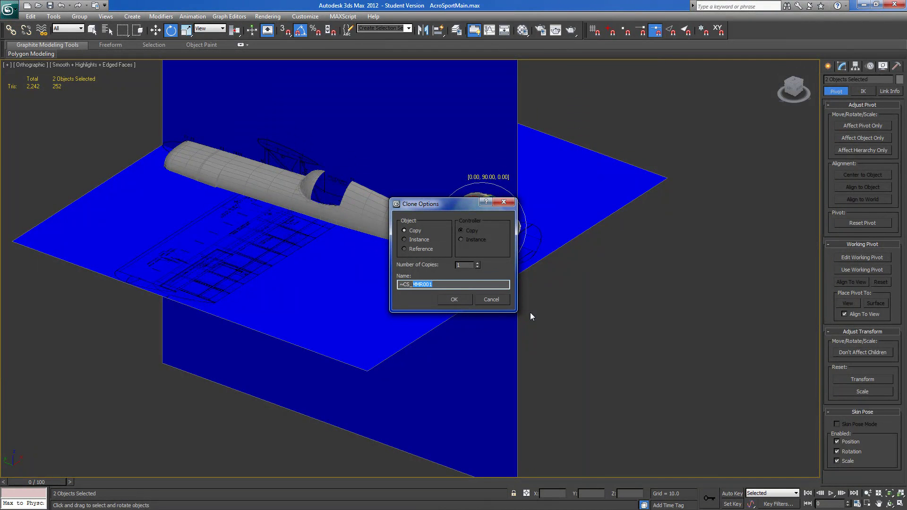
pyautogui.write('RME')
pyautogui.click(465, 301)
# In the Top view, move the copied tail surfaces so their hinge line matches the horizontal stabilizer's hinge line on the blueprint.
pyautogui.keyDown('alt'); pyautogui.moveTo(491, 288); pyautogui.dragTo(438, 301, button='middle'); pyautogui.keyUp('alt')
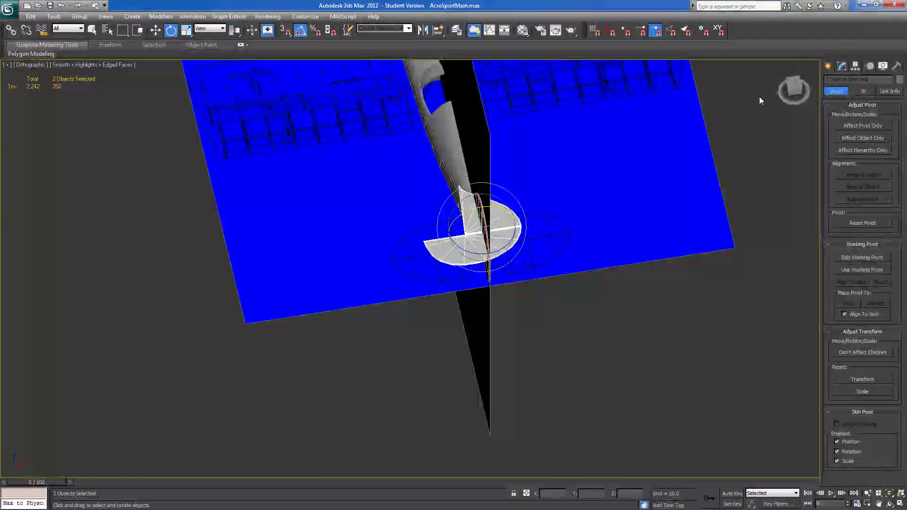
pyautogui.click(796, 87)
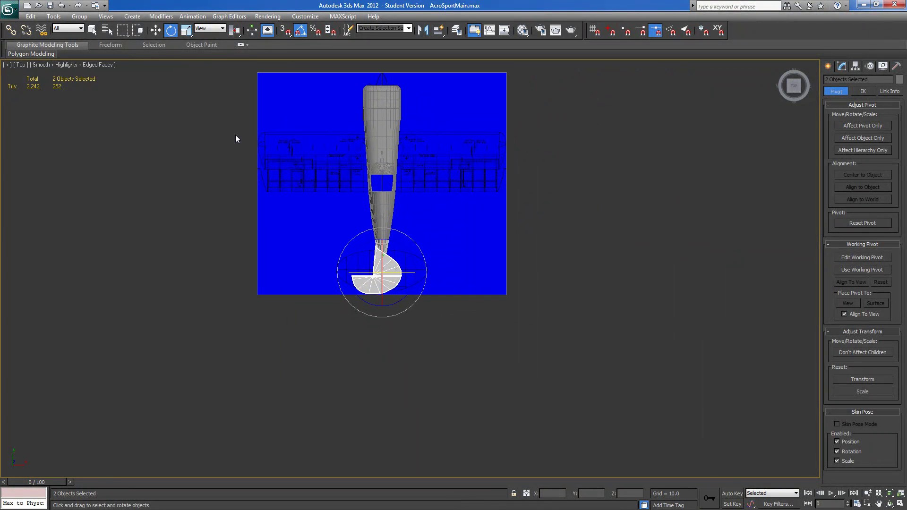
pyautogui.click(156, 30)
pyautogui.scroll(6, 405, 265)
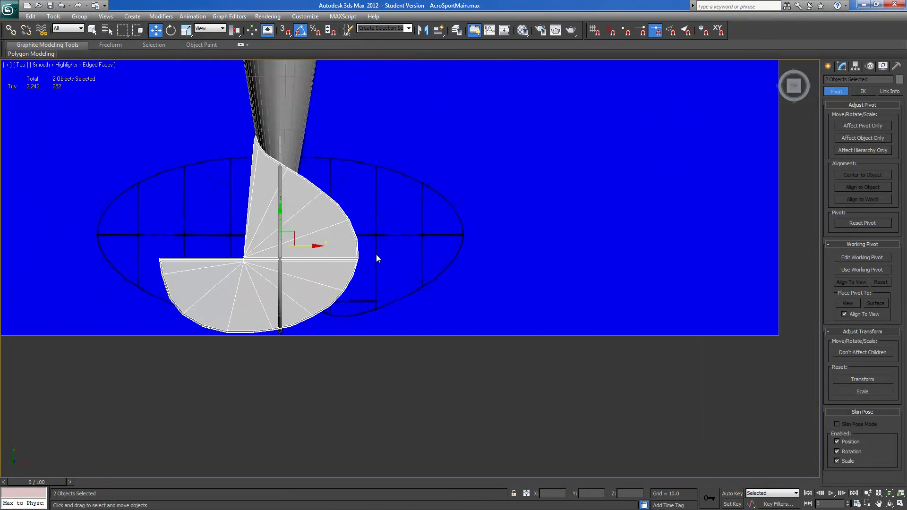
pyautogui.moveTo(317, 244); pyautogui.dragTo(407, 265)
pyautogui.moveTo(374, 218); pyautogui.dragTo(344, 228)
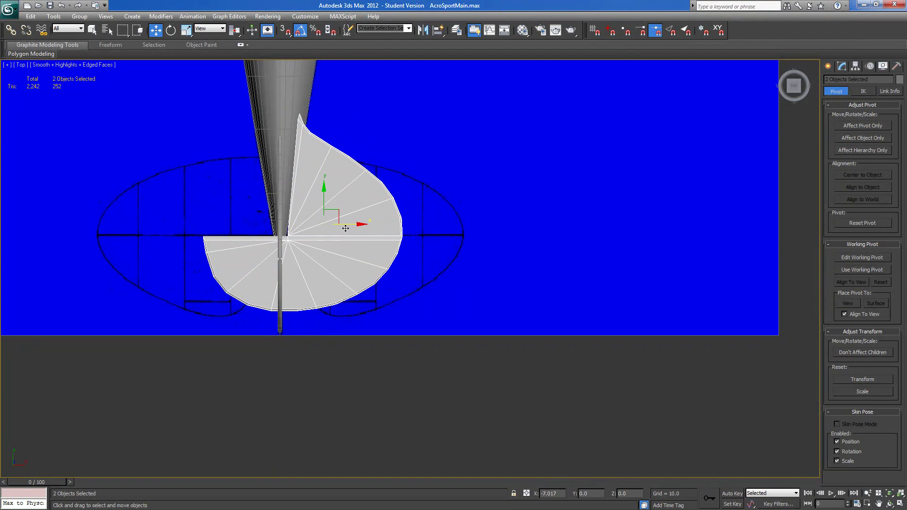
pyautogui.scroll(6, 385, 264)
pyautogui.moveTo(384, 263); pyautogui.dragTo(526, 359, button='middle')
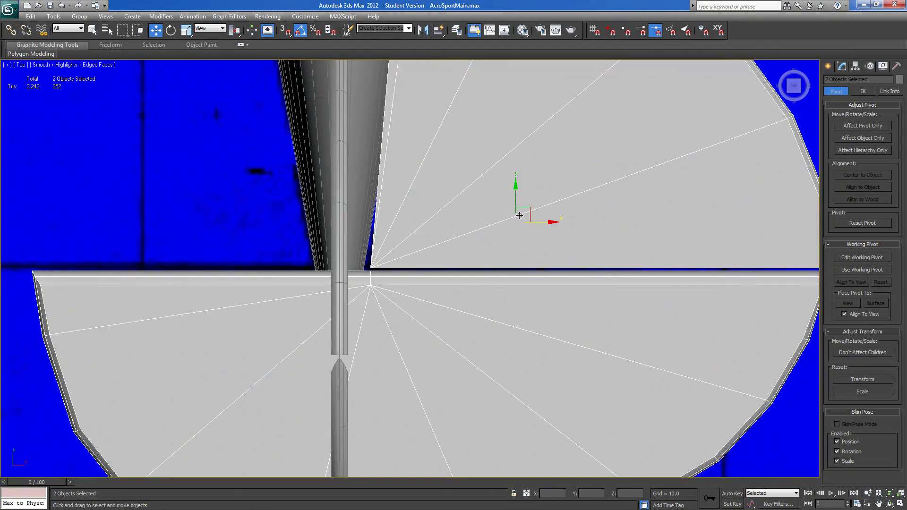
pyautogui.moveTo(529, 209)
pyautogui.mouseDown()
pyautogui.moveTo(524, 228)
pyautogui.moveTo(591, 333)
pyautogui.moveTo(625, 316)
pyautogui.moveTo(669, 425)
pyautogui.moveTo(525, 207)
pyautogui.mouseUp()
# Switch to the Left view and hide the fuselage to expose the side blueprint.
pyautogui.moveTo(524, 312); pyautogui.dragTo(546, 225, button='middle')
pyautogui.scroll(-3, 449, 317)
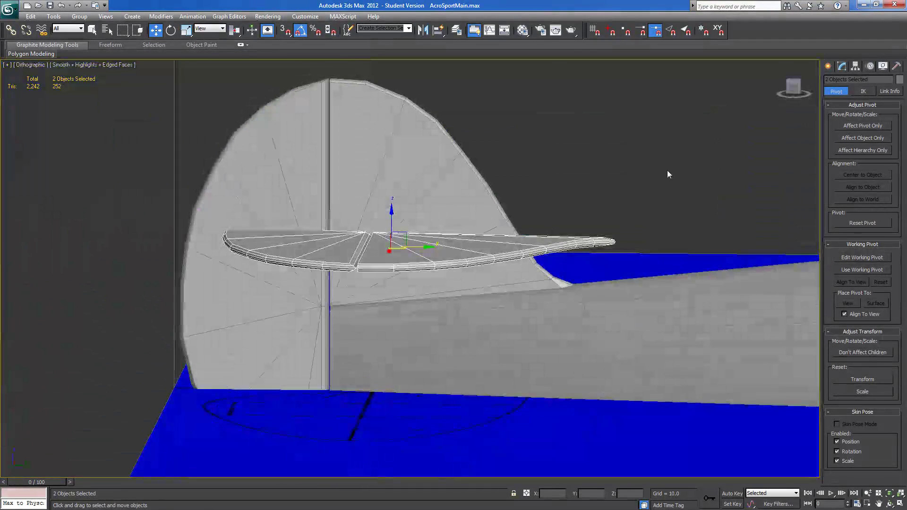
pyautogui.keyDown('alt'); pyautogui.moveTo(493, 297); pyautogui.dragTo(663, 313, button='middle'); pyautogui.keyUp('alt')
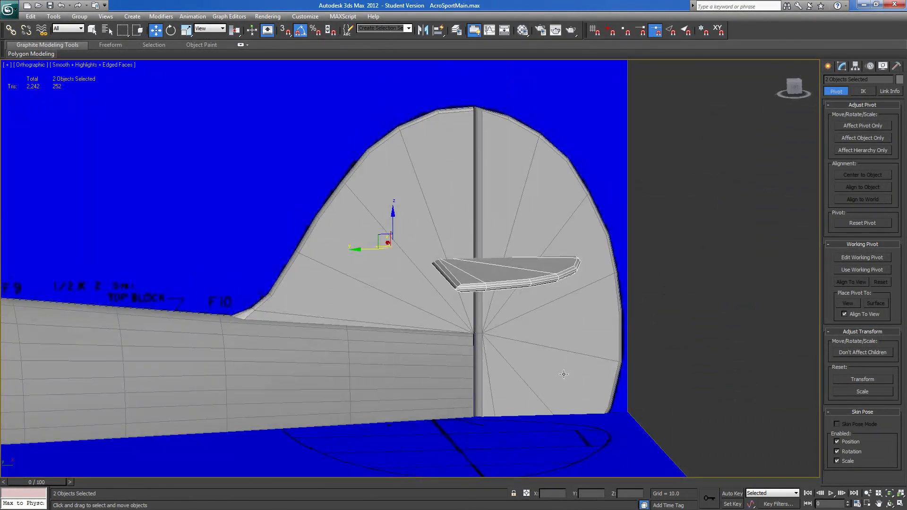
pyautogui.click(797, 90)
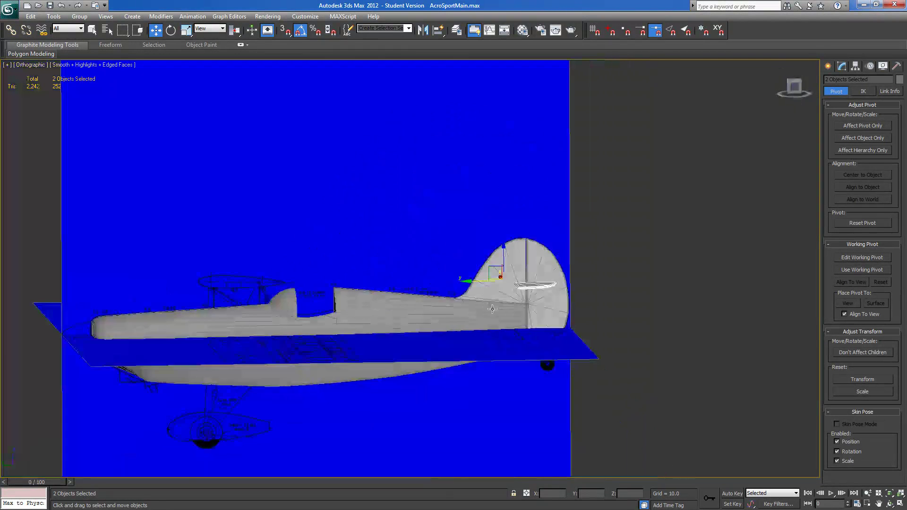
pyautogui.click(425, 272)
pyautogui.rightClick(425, 256)
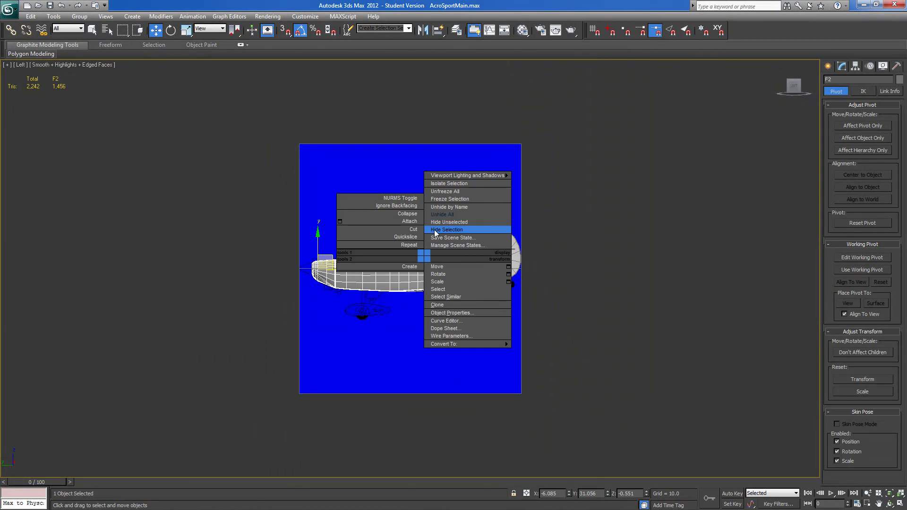
pyautogui.click(446, 230)
# Select both horizontal tail pieces and lower them about 9.8 units onto the stabilizer line of the side blueprint.
pyautogui.scroll(5, 503, 308)
pyautogui.moveTo(503, 308); pyautogui.dragTo(276, 284, button='middle')
pyautogui.scroll(3, 308, 281)
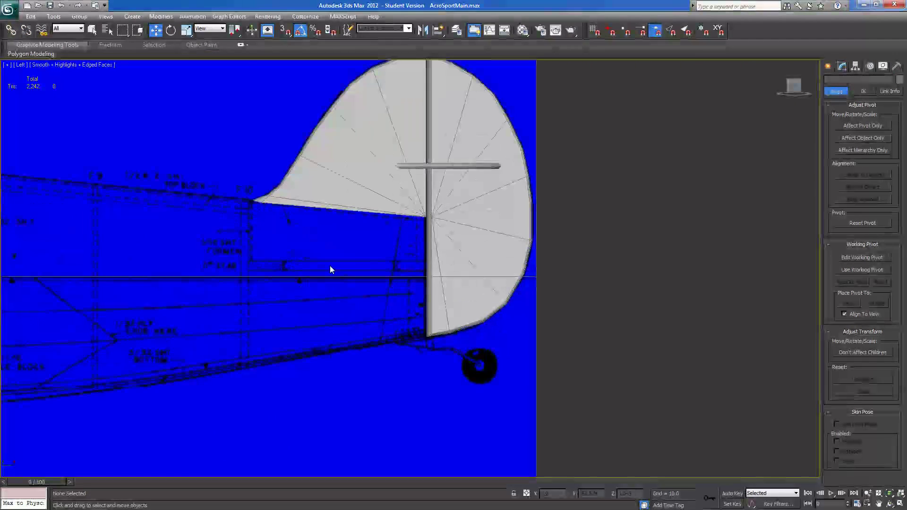
pyautogui.click(406, 166)
pyautogui.keyDown('alt'); pyautogui.moveTo(406, 166); pyautogui.dragTo(416, 195, button='middle'); pyautogui.keyUp('alt')
pyautogui.keyDown('ctrl'); pyautogui.click(451, 128); pyautogui.keyUp('ctrl')
pyautogui.click(788, 92)
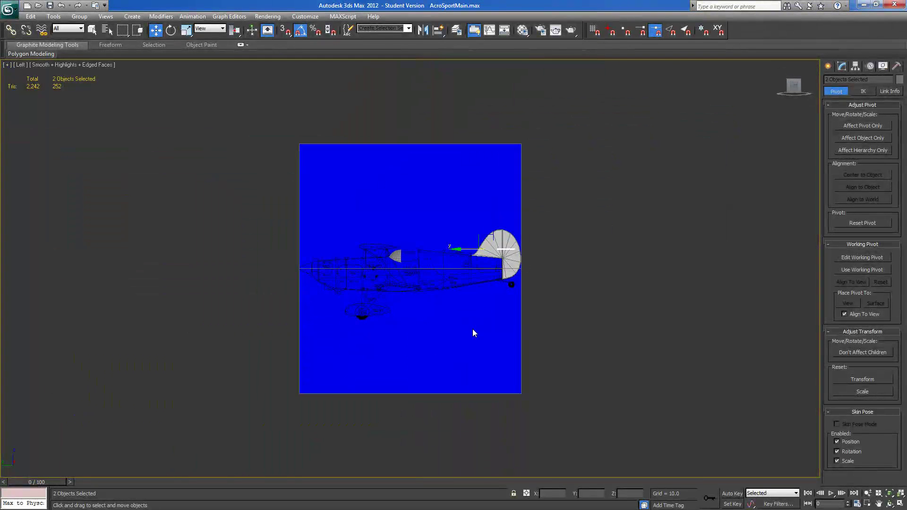
pyautogui.scroll(4, 449, 350)
pyautogui.moveTo(470, 326); pyautogui.dragTo(397, 296, button='middle')
pyautogui.scroll(4, 515, 231)
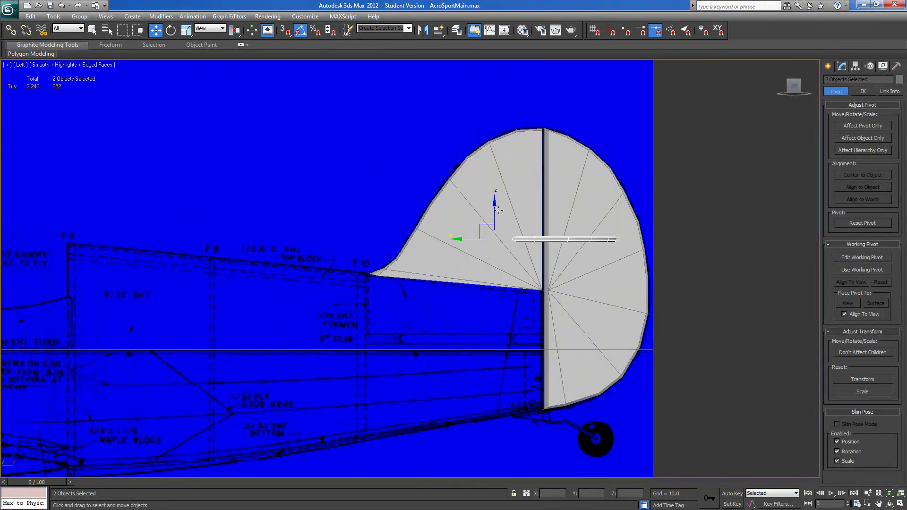
pyautogui.moveTo(495, 209); pyautogui.dragTo(498, 310)
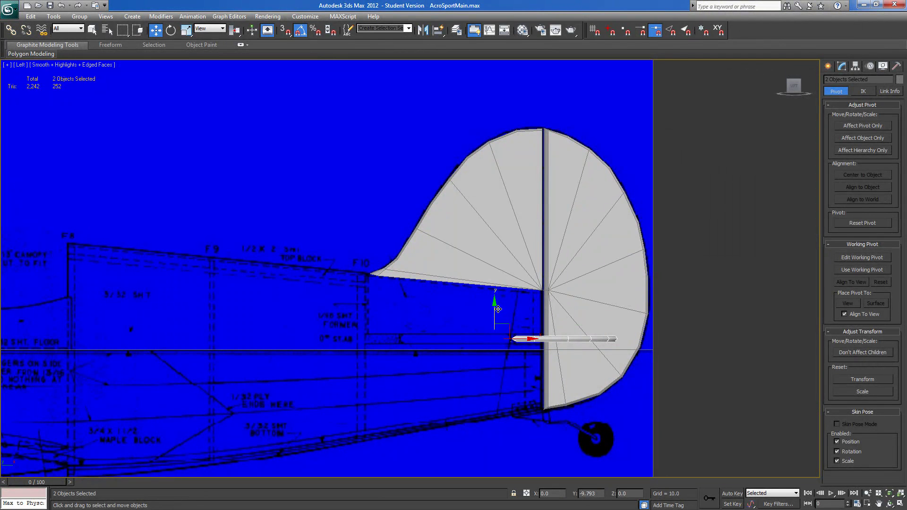
pyautogui.moveTo(524, 336); pyautogui.dragTo(528, 338)
# In the Top view, edit the front stabilizer piece's vertices and move its outermost ones out to the tip of the blueprint outline.
pyautogui.keyDown('alt'); pyautogui.moveTo(524, 338); pyautogui.dragTo(444, 425, button='middle'); pyautogui.keyUp('alt')
pyautogui.click(794, 86)
pyautogui.moveTo(467, 367); pyautogui.dragTo(400, 91, button='middle')
pyautogui.scroll(8, 458, 354)
pyautogui.click(391, 259)
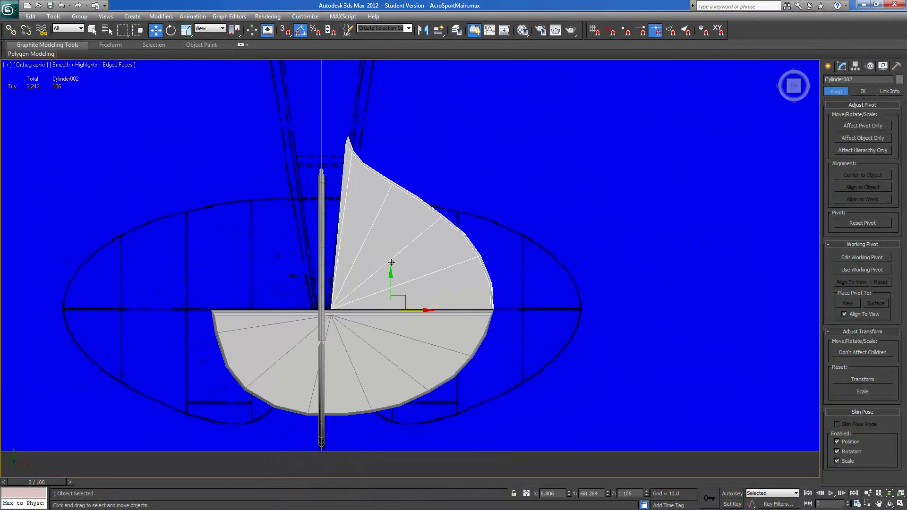
pyautogui.click(828, 66)
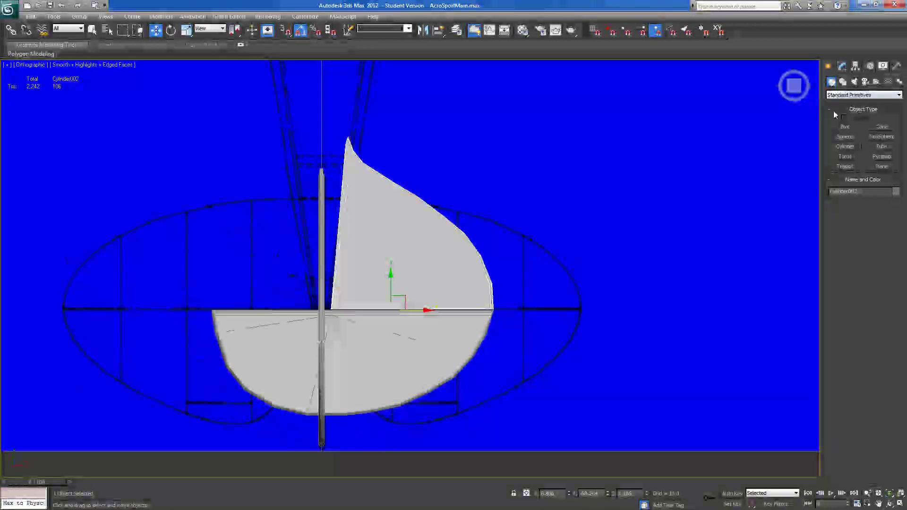
pyautogui.click(842, 67)
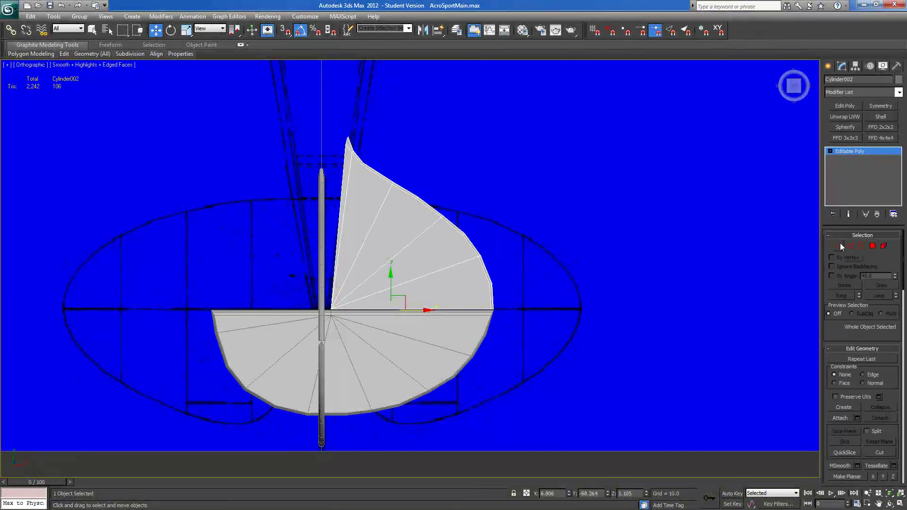
pyautogui.click(843, 244)
pyautogui.moveTo(525, 305); pyautogui.dragTo(605, 316)
pyautogui.moveTo(510, 280); pyautogui.dragTo(605, 275)
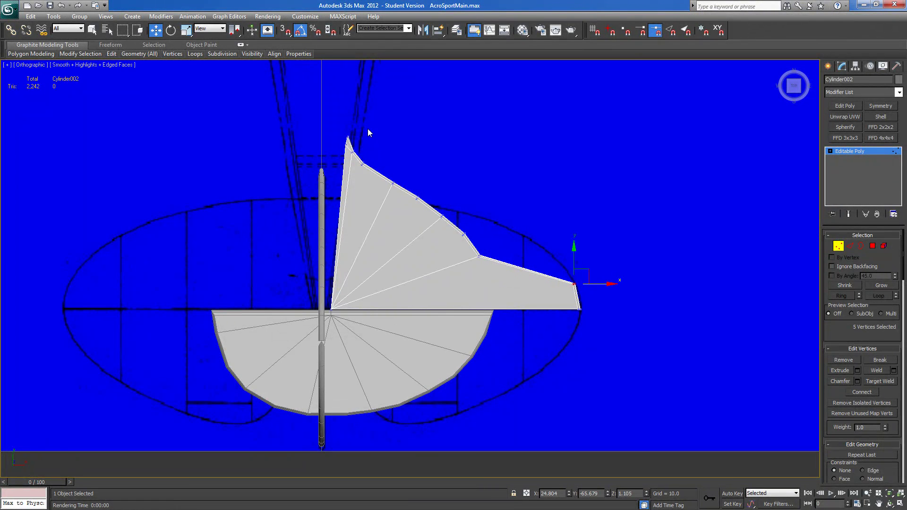
# Move the next three vertex groups inward from the stabilizer tip onto the blueprint's leading-edge curve.
pyautogui.click(487, 256)
pyautogui.moveTo(492, 243); pyautogui.dragTo(568, 244)
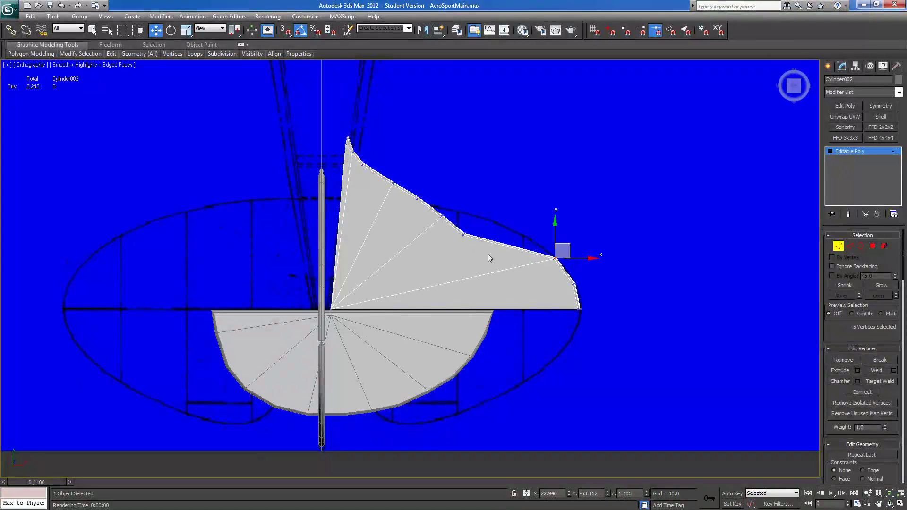
pyautogui.click(475, 232)
pyautogui.moveTo(479, 220); pyautogui.dragTo(538, 222)
pyautogui.click(442, 216)
pyautogui.moveTo(451, 208); pyautogui.dragTo(495, 205)
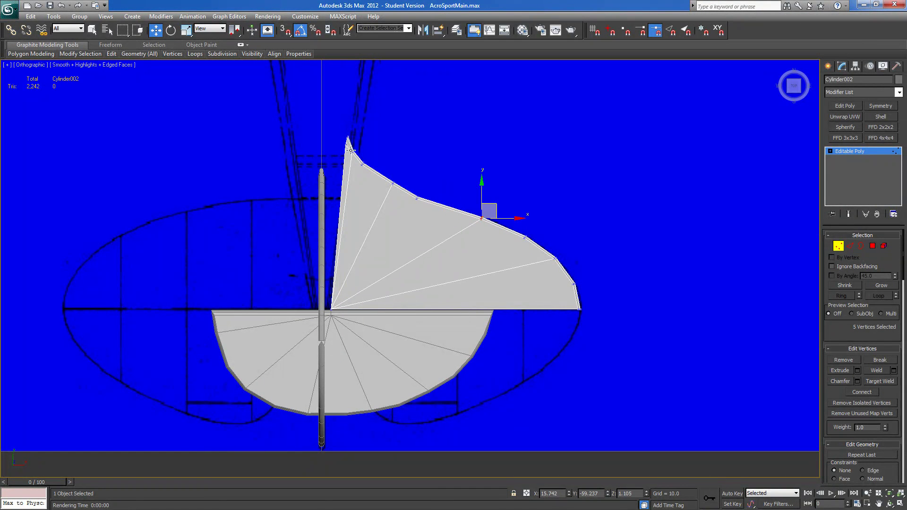
# Shift the remaining front vertices down to the outline and spread three groups of them along the leading-edge curve.
pyautogui.moveTo(342, 123); pyautogui.dragTo(424, 210)
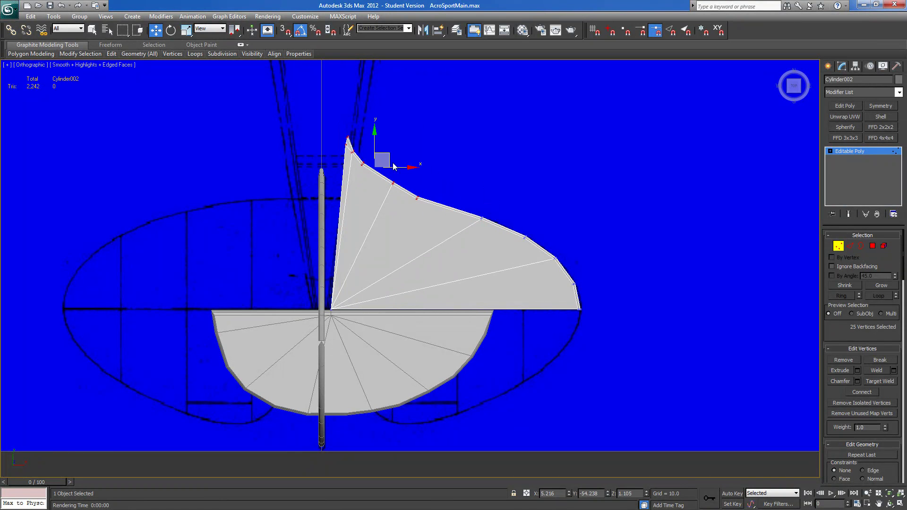
pyautogui.moveTo(387, 156); pyautogui.dragTo(389, 201)
pyautogui.moveTo(365, 207); pyautogui.dragTo(339, 213)
pyautogui.moveTo(359, 263); pyautogui.dragTo(455, 195)
pyautogui.moveTo(338, 259); pyautogui.dragTo(425, 188)
pyautogui.moveTo(322, 223); pyautogui.dragTo(395, 187)
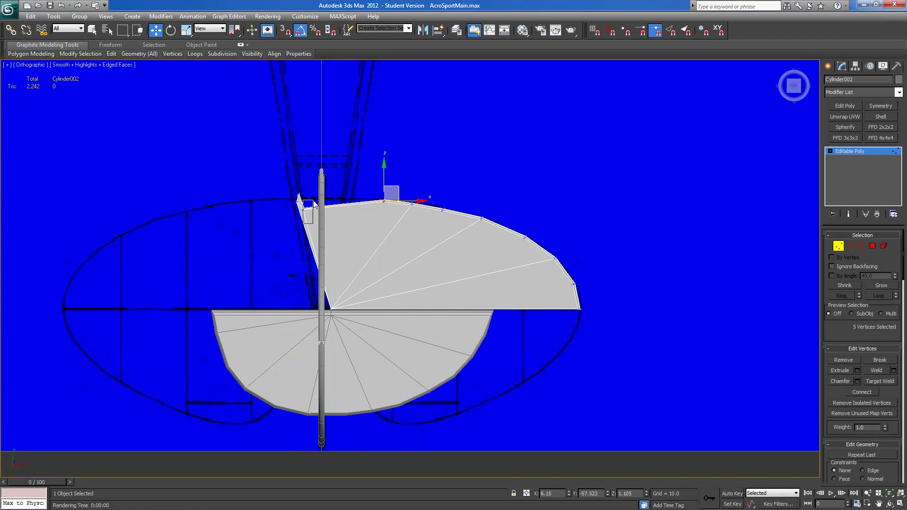
# Move the innermost front vertex groups to where the stabilizer's leading edge meets the fuselage side on the blueprint.
pyautogui.click(305, 208)
pyautogui.moveTo(315, 194); pyautogui.dragTo(371, 184)
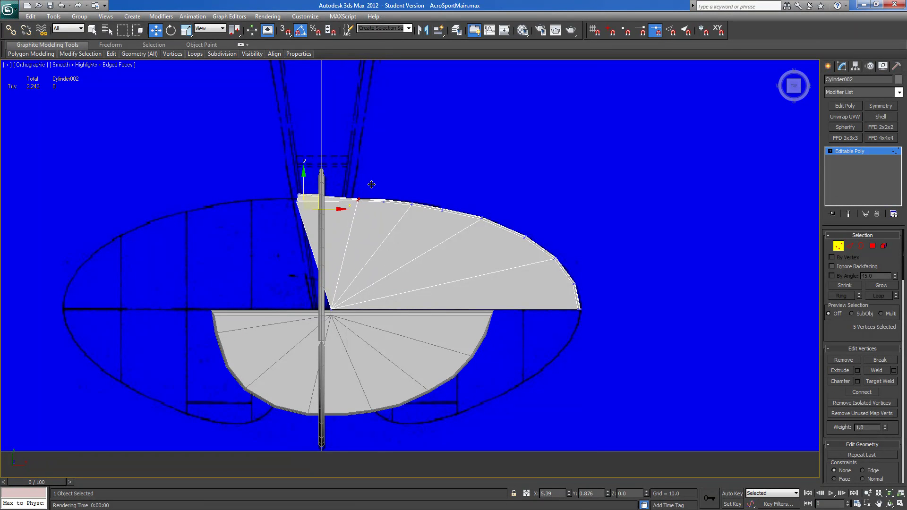
pyautogui.moveTo(308, 189); pyautogui.dragTo(363, 185)
pyautogui.click(376, 182)
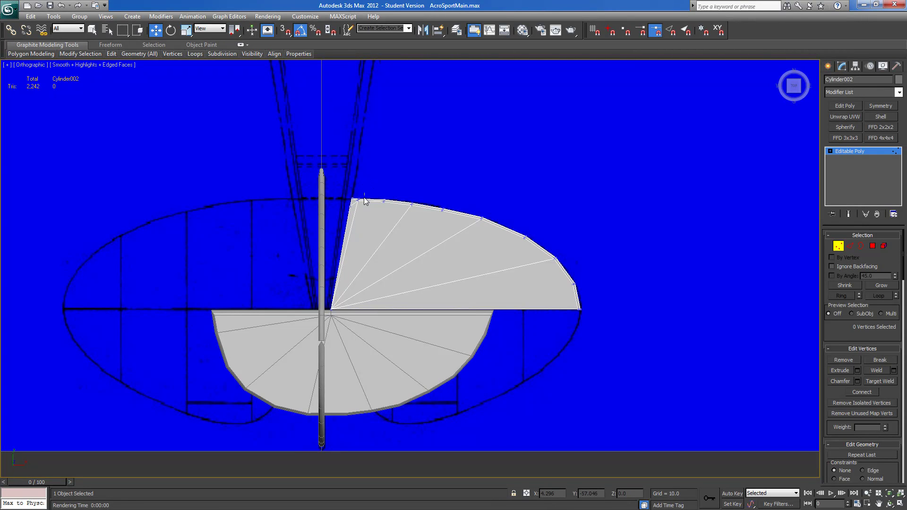
pyautogui.moveTo(357, 212); pyautogui.dragTo(359, 213)
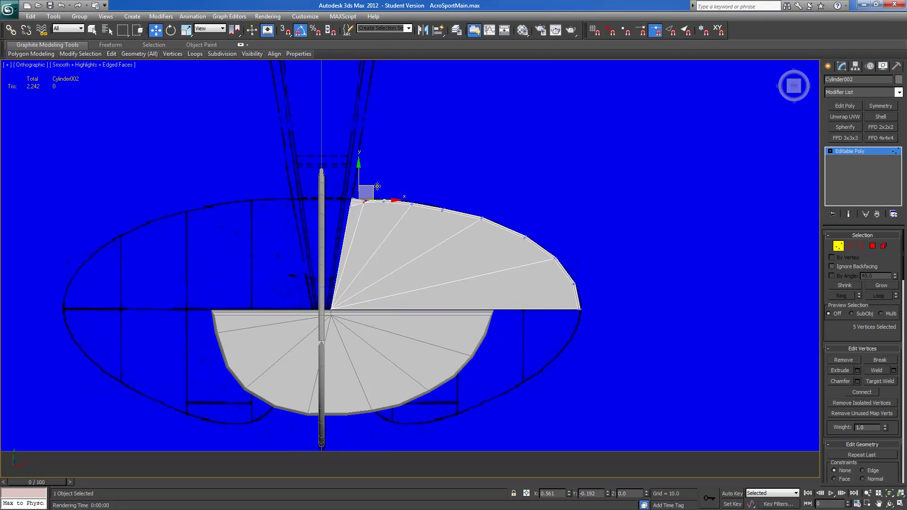
pyautogui.moveTo(378, 184); pyautogui.dragTo(385, 185)
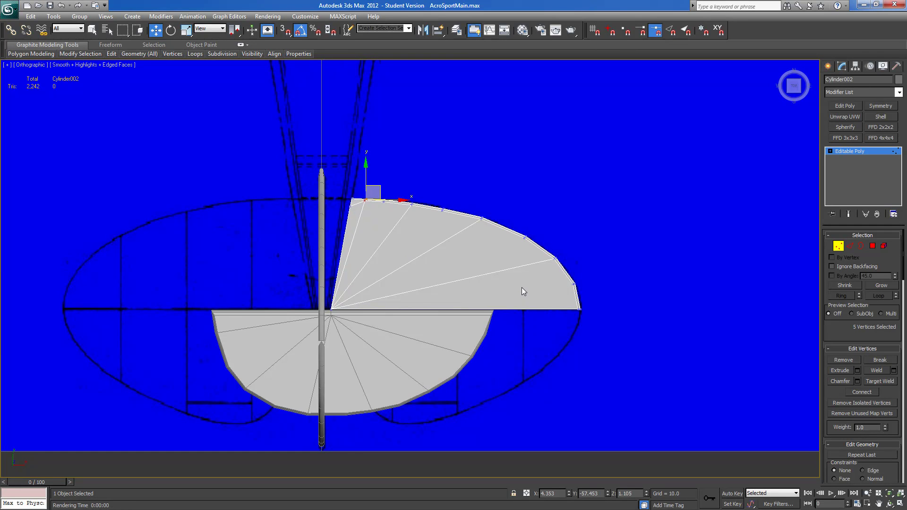
# Refine the vertices along the outer leading edge so the stabilizer follows the blueprint curve more smoothly.
pyautogui.moveTo(522, 288); pyautogui.dragTo(445, 272, button='middle')
pyautogui.moveTo(489, 285); pyautogui.dragTo(516, 261)
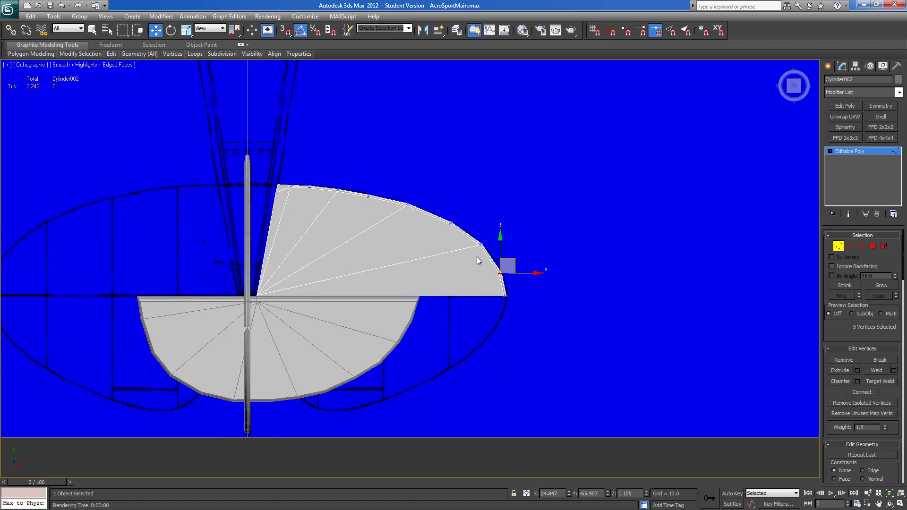
pyautogui.moveTo(491, 231); pyautogui.dragTo(495, 244)
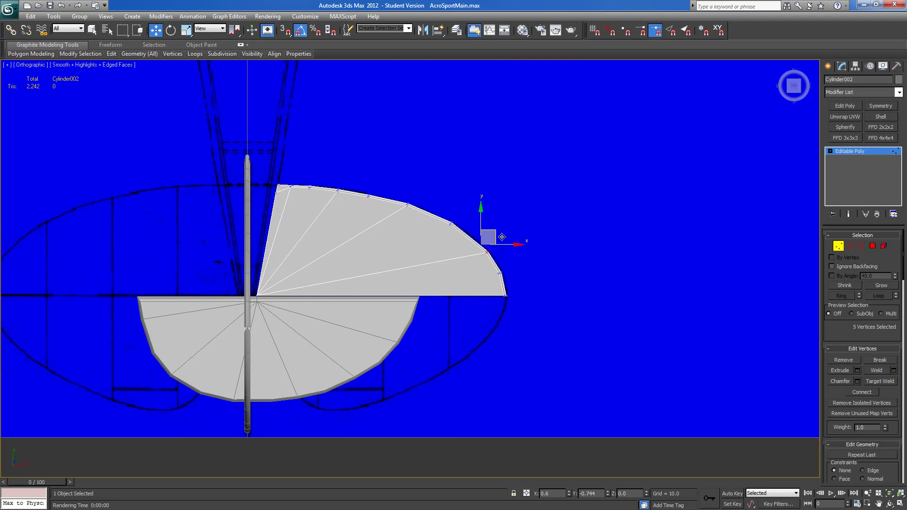
pyautogui.moveTo(466, 209); pyautogui.dragTo(466, 221)
pyautogui.moveTo(397, 210); pyautogui.dragTo(431, 194)
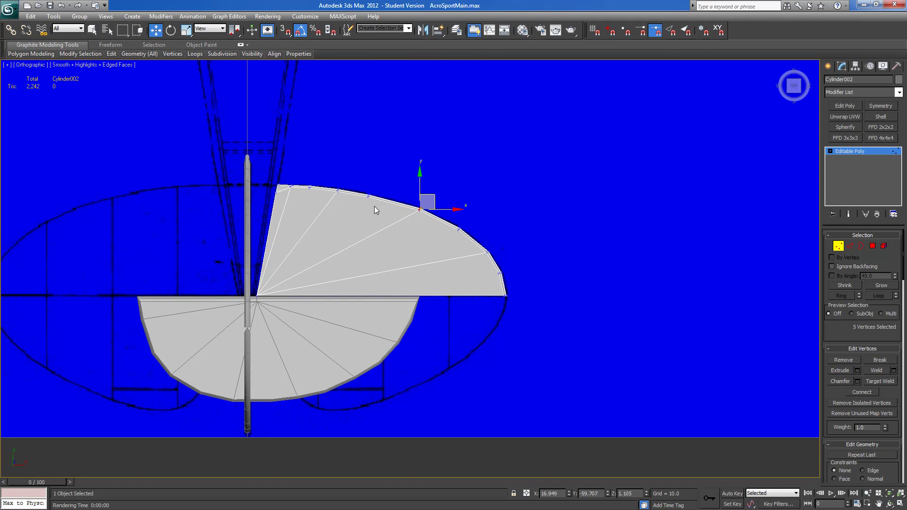
pyautogui.moveTo(374, 197); pyautogui.dragTo(394, 184)
# Select the two vertices at the stabilizer's front root corner and nudge them slightly forward.
pyautogui.moveTo(334, 205); pyautogui.dragTo(315, 171)
pyautogui.keyDown('alt'); pyautogui.moveTo(325, 209); pyautogui.dragTo(221, 180, button='middle'); pyautogui.keyUp('alt')
pyautogui.click(307, 174)
pyautogui.keyDown('alt'); pyautogui.moveTo(307, 175); pyautogui.dragTo(371, 298, button='middle'); pyautogui.keyUp('alt')
pyautogui.keyDown('ctrl'); pyautogui.click(301, 168); pyautogui.keyUp('ctrl')
pyautogui.moveTo(333, 169); pyautogui.dragTo(338, 170)
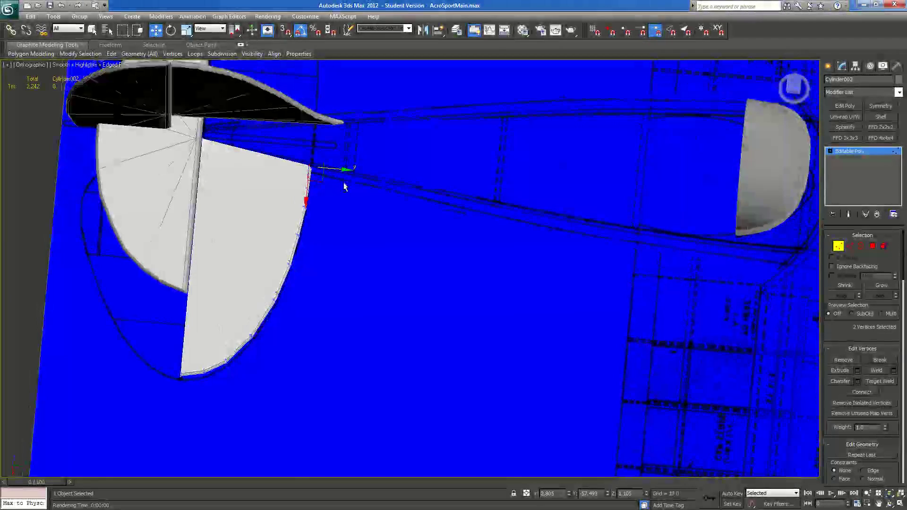
pyautogui.keyDown('alt'); pyautogui.moveTo(345, 186); pyautogui.dragTo(389, 162, button='middle'); pyautogui.keyUp('alt')
pyautogui.keyDown('alt'); pyautogui.moveTo(411, 259); pyautogui.dragTo(456, 302, button='middle'); pyautogui.keyUp('alt')
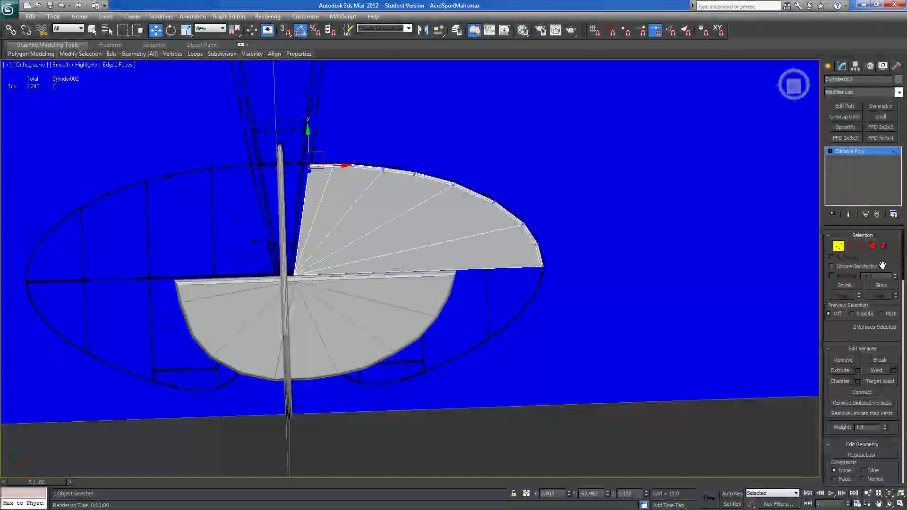
# Leave vertex editing and move the elevator ~CS_RME about 8.56 units along X to line up with the stabilizer tip.
pyautogui.click(839, 246)
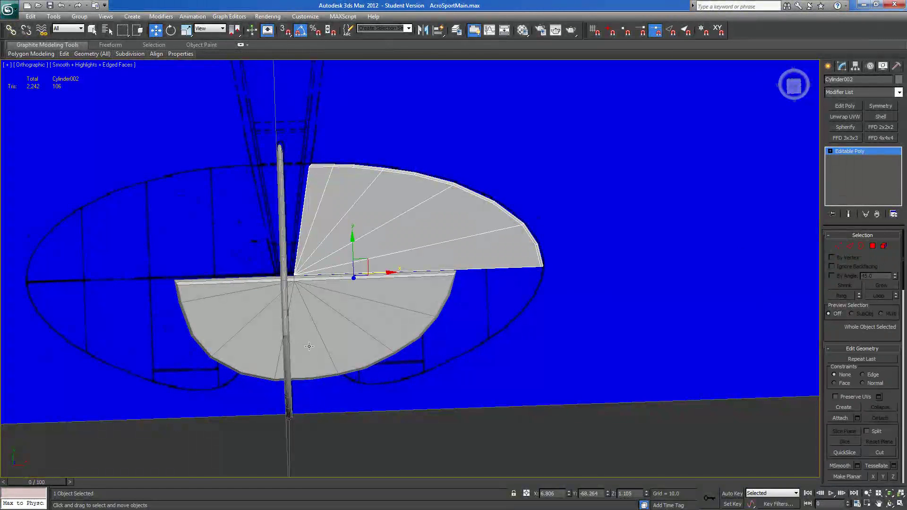
pyautogui.click(357, 337)
pyautogui.keyDown('alt'); pyautogui.moveTo(357, 336); pyautogui.dragTo(340, 318, button='middle'); pyautogui.keyUp('alt')
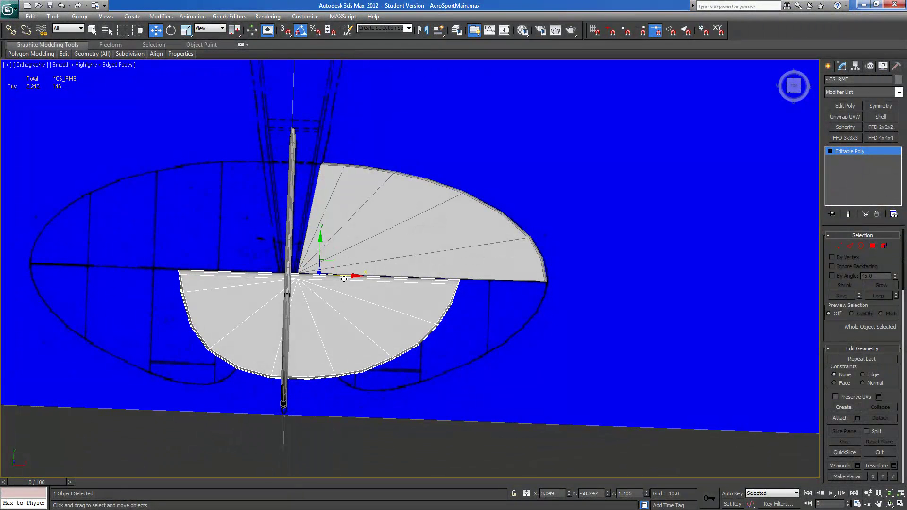
pyautogui.moveTo(345, 276); pyautogui.dragTo(425, 296)
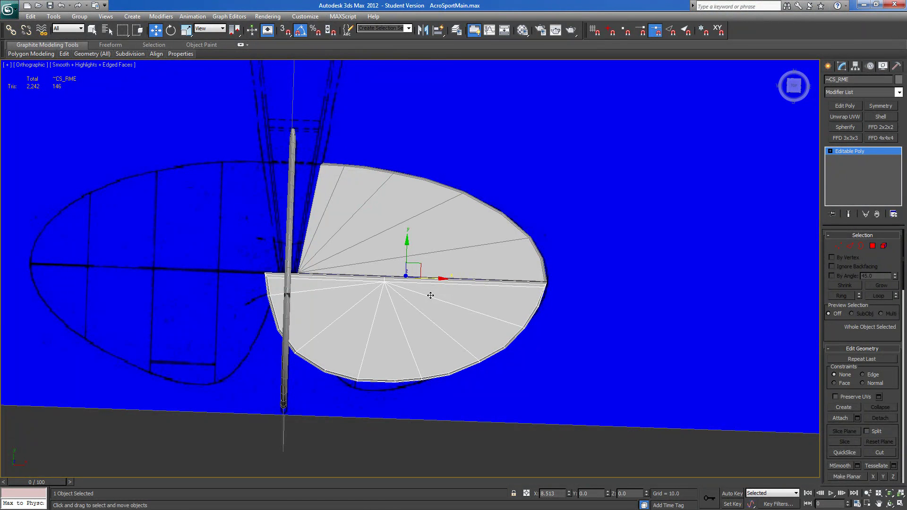
pyautogui.moveTo(430, 296); pyautogui.dragTo(431, 296)
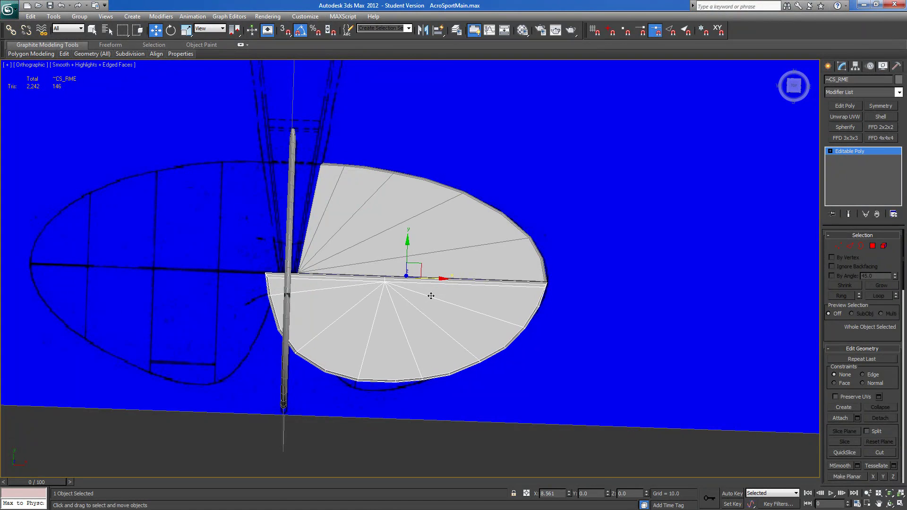
# In the top view, move the elevator's vertices below its outer tip onto the blueprint's trailing-edge curve.
pyautogui.click(798, 87)
pyautogui.scroll(5, 583, 170)
pyautogui.moveTo(583, 169); pyautogui.dragTo(460, 336, button='middle')
pyautogui.scroll(4, 501, 293)
pyautogui.click(831, 246)
pyautogui.moveTo(586, 197); pyautogui.dragTo(650, 277)
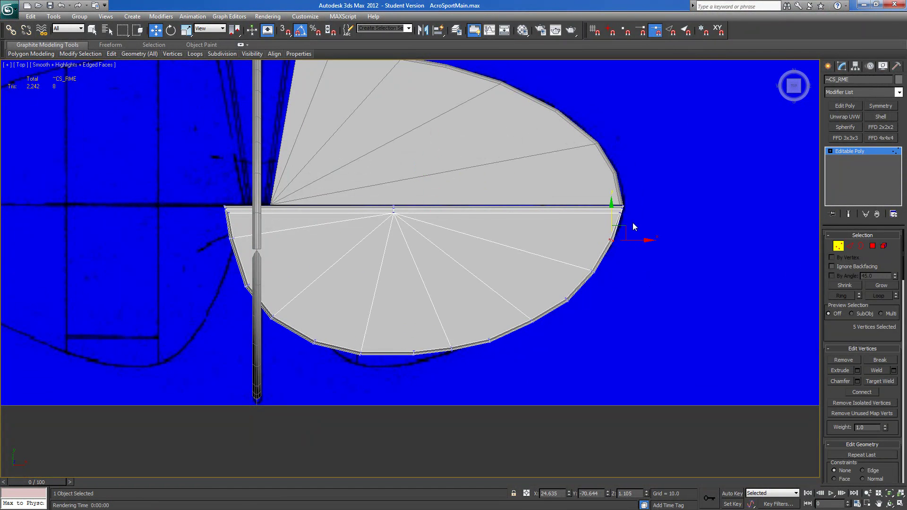
pyautogui.moveTo(622, 227); pyautogui.dragTo(622, 224)
pyautogui.moveTo(601, 267); pyautogui.dragTo(600, 255)
pyautogui.moveTo(563, 316); pyautogui.dragTo(572, 286)
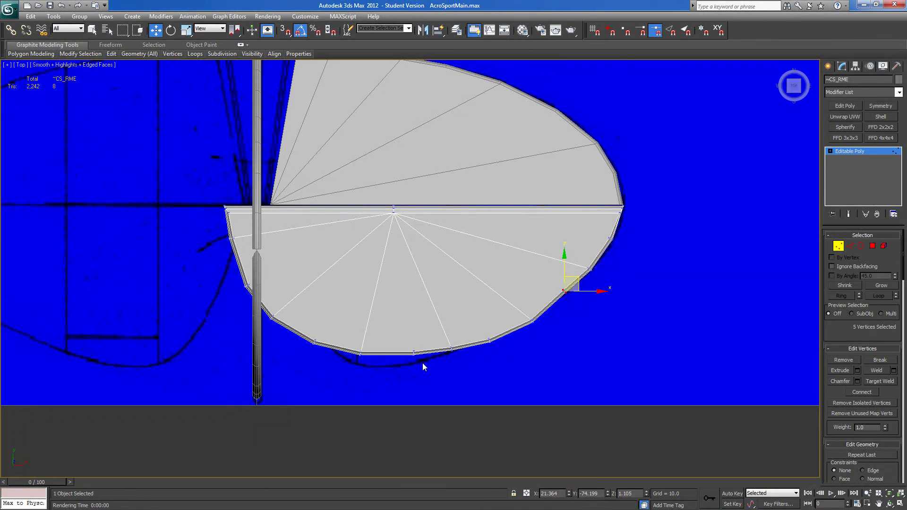
# Reposition the vertex groups along the elevator's rearmost edge to follow the rounded inner lobe on the blueprint.
pyautogui.moveTo(404, 371); pyautogui.dragTo(411, 349)
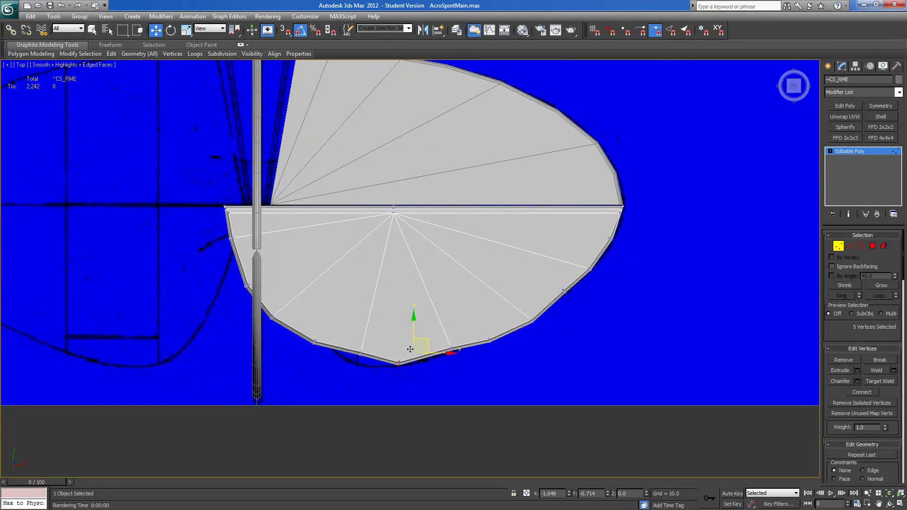
pyautogui.moveTo(353, 373); pyautogui.dragTo(379, 349)
pyautogui.click(314, 341)
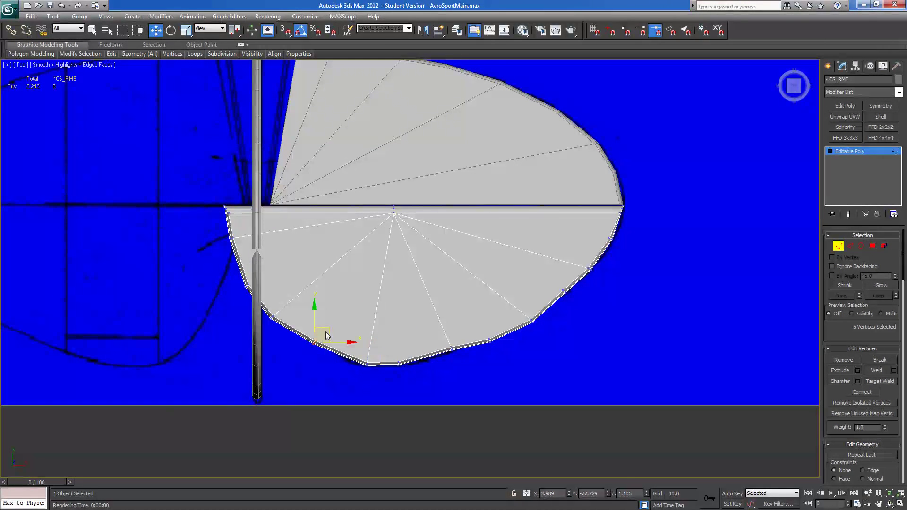
pyautogui.moveTo(328, 330); pyautogui.dragTo(354, 341)
pyautogui.click(272, 315)
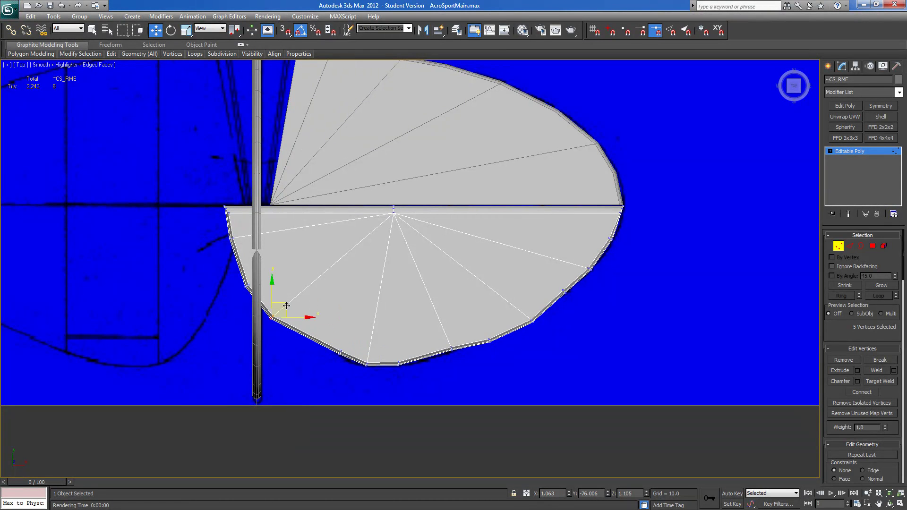
pyautogui.moveTo(287, 305); pyautogui.dragTo(336, 321)
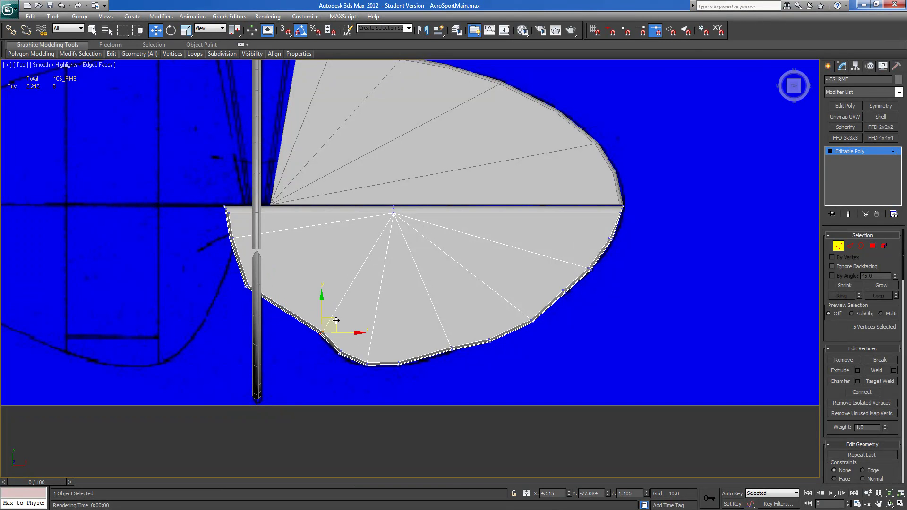
# Make the elevator see-through and move its inner-edge vertices onto the blueprint outline, up to the stabilizer's rear root corner.
pyautogui.hotkey('alt', 'x')
pyautogui.moveTo(247, 294); pyautogui.dragTo(314, 279)
pyautogui.moveTo(223, 259); pyautogui.dragTo(295, 222)
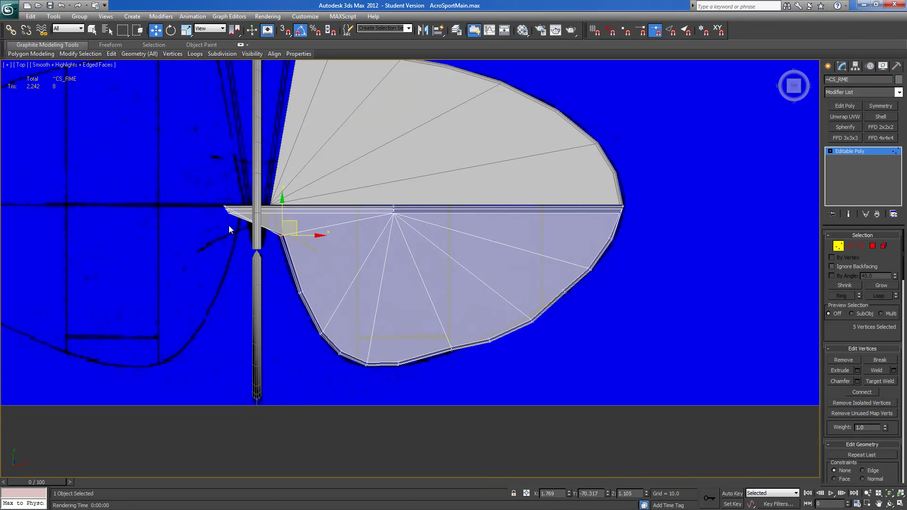
pyautogui.moveTo(245, 204); pyautogui.dragTo(300, 213)
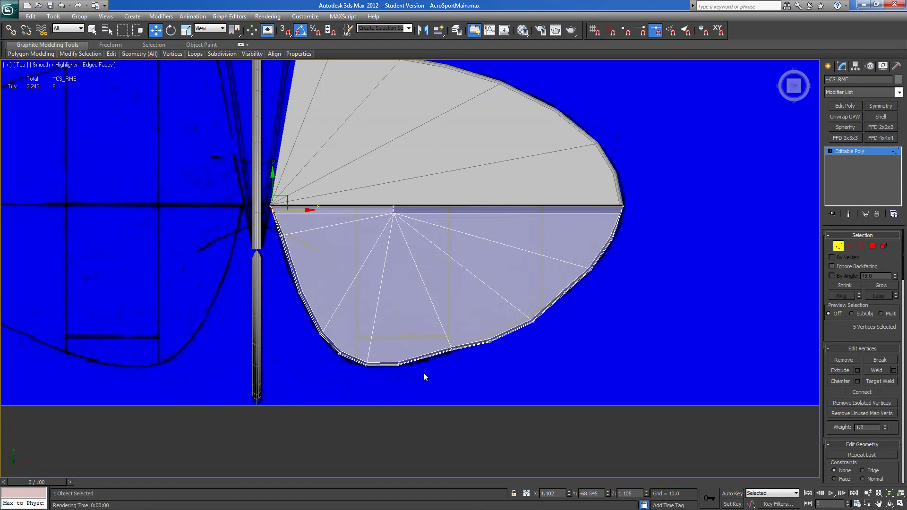
# Fine-tune the vertices along the outer half of the elevator's trailing edge to smooth its curve against the blueprint.
pyautogui.moveTo(464, 331); pyautogui.dragTo(453, 341)
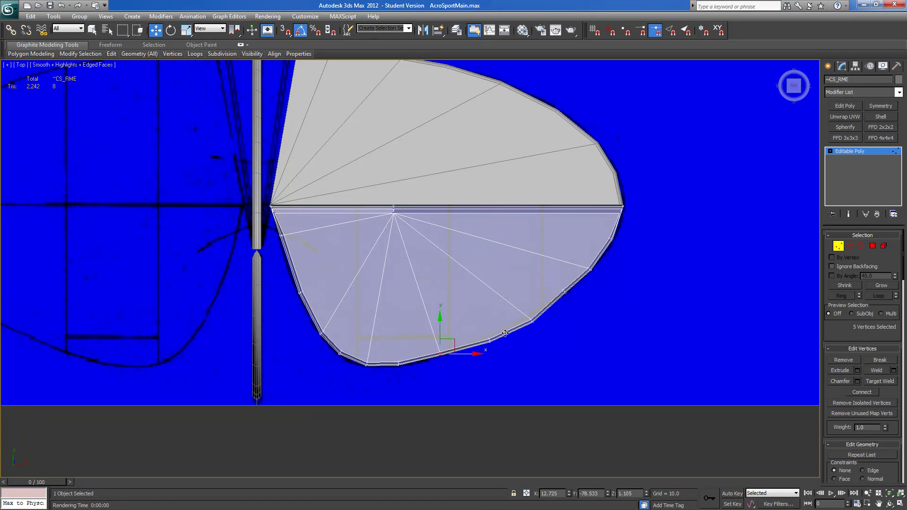
pyautogui.moveTo(446, 349); pyautogui.dragTo(445, 350)
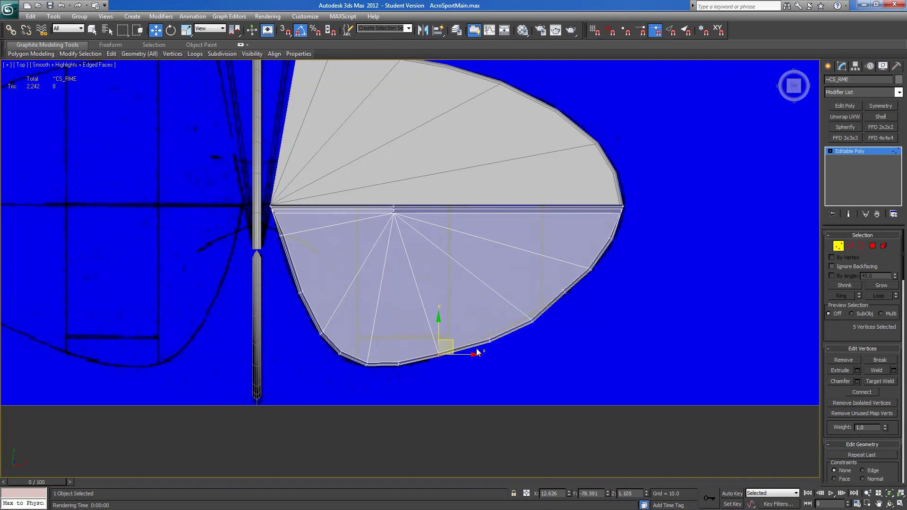
pyautogui.moveTo(497, 332); pyautogui.dragTo(535, 305)
pyautogui.click(566, 291)
pyautogui.moveTo(577, 276); pyautogui.dragTo(574, 280)
# Unhide the fuselage and nudge the elevator's front root corner vertices slightly outward along X.
pyautogui.rightClick(320, 265)
pyautogui.click(337, 227)
pyautogui.moveTo(336, 228); pyautogui.dragTo(358, 314, button='middle')
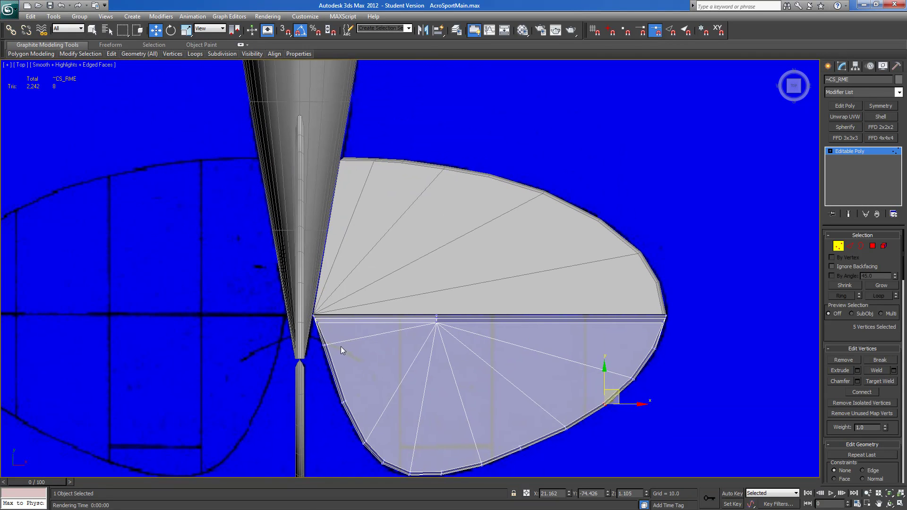
pyautogui.click(316, 316)
pyautogui.moveTo(338, 321); pyautogui.dragTo(343, 321)
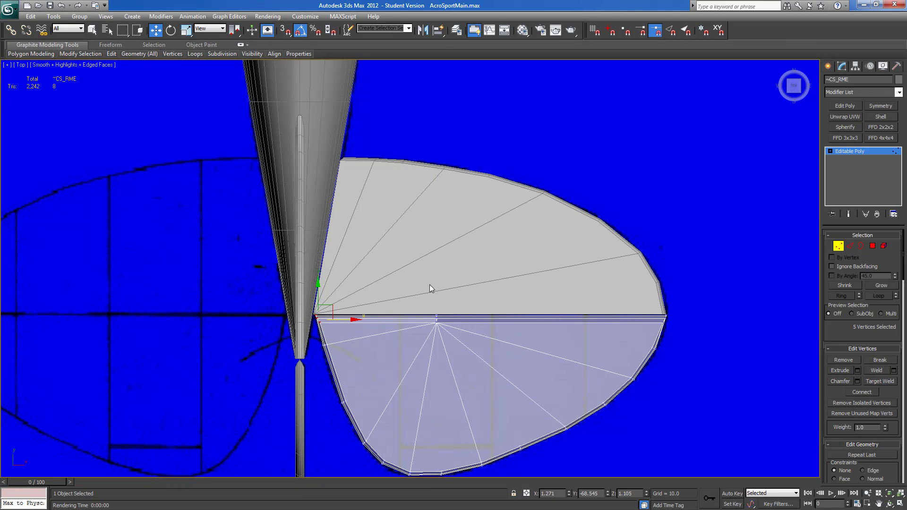
# Shift the front and rear root vertices of the stabilizer Cylinder002 slightly inward to meet the fuselage side.
pyautogui.click(838, 246)
pyautogui.click(543, 265)
pyautogui.click(838, 246)
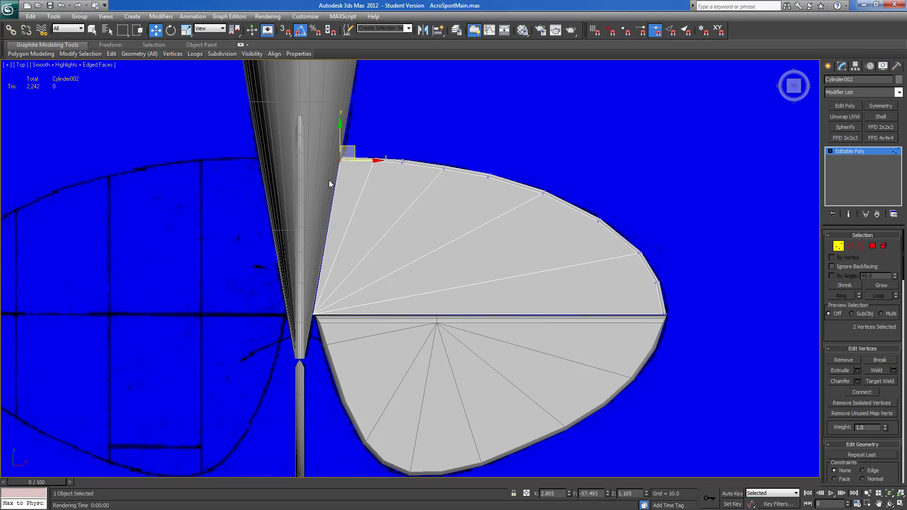
pyautogui.moveTo(352, 148); pyautogui.dragTo(357, 160)
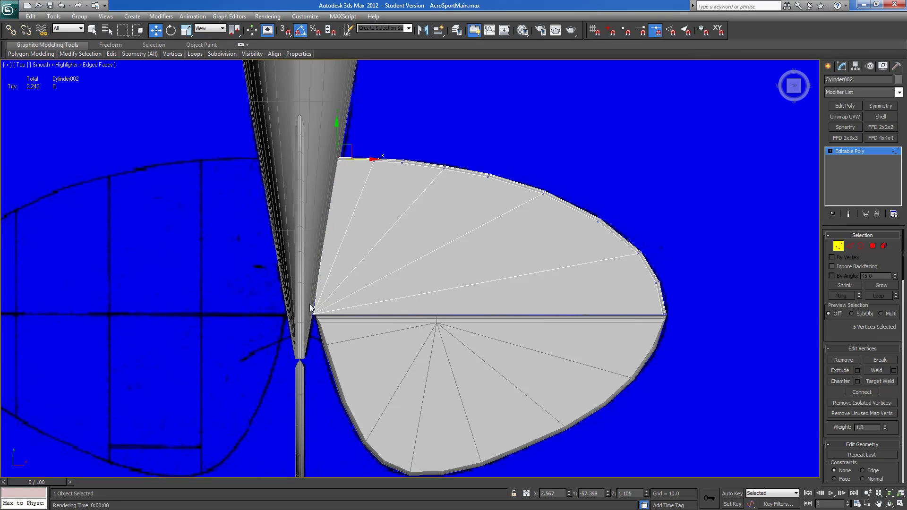
pyautogui.moveTo(319, 326); pyautogui.dragTo(322, 329)
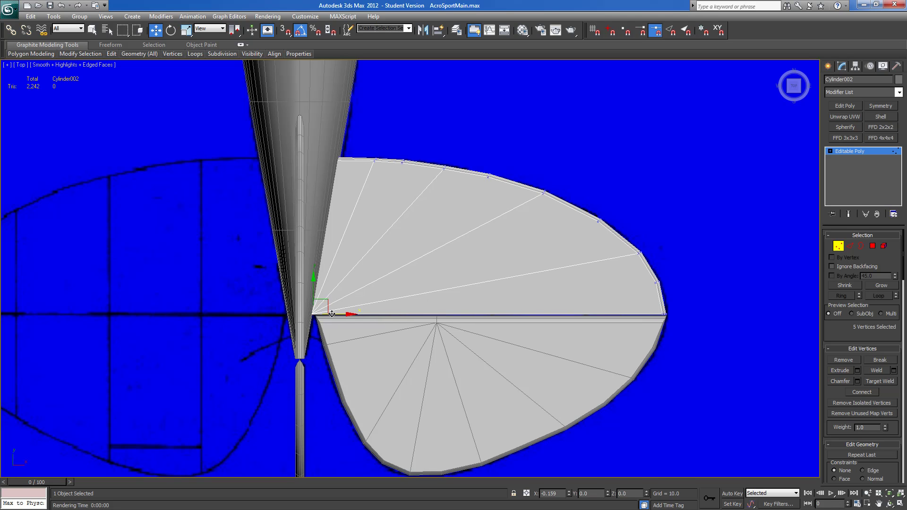
pyautogui.scroll(-3, 440, 274)
pyautogui.click(839, 247)
# Try to mirror a copy of the stabilizer and elevator along X and slide it to the opposite side of the fuselage.
pyautogui.click(502, 320)
pyautogui.moveTo(503, 320)
pyautogui.keyDown('alt'); pyautogui.mouseDown(button='middle')
pyautogui.moveTo(467, 296)
pyautogui.moveTo(447, 185)
pyautogui.moveTo(453, 146)
pyautogui.moveTo(503, 307)
pyautogui.mouseUp(button='middle'); pyautogui.keyUp('alt')
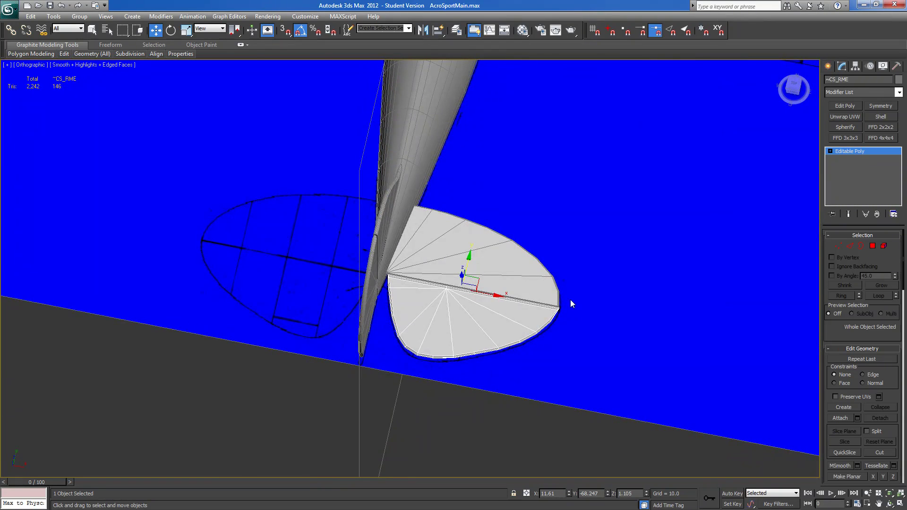
pyautogui.keyDown('alt'); pyautogui.moveTo(605, 297); pyautogui.dragTo(571, 322, button='middle'); pyautogui.keyUp('alt')
pyautogui.click(796, 87)
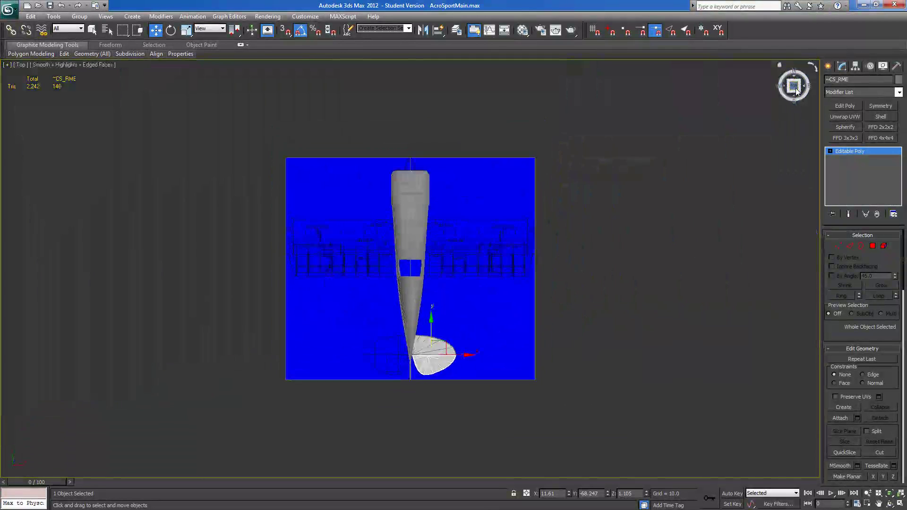
pyautogui.moveTo(540, 294); pyautogui.dragTo(529, 228, button='middle')
pyautogui.scroll(5, 549, 265)
pyautogui.keyDown('ctrl'); pyautogui.click(433, 264); pyautogui.keyUp('ctrl')
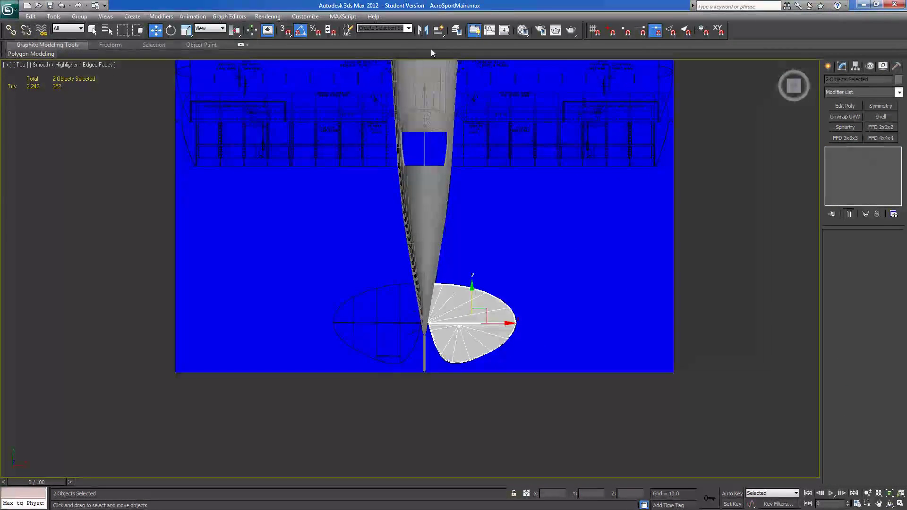
pyautogui.click(422, 34)
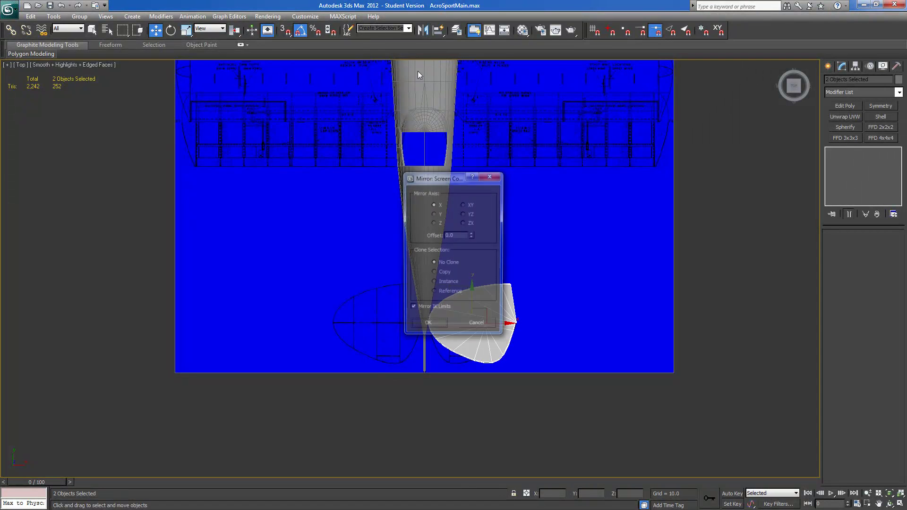
pyautogui.click(434, 273)
pyautogui.click(438, 326)
pyautogui.moveTo(486, 324); pyautogui.dragTo(394, 314)
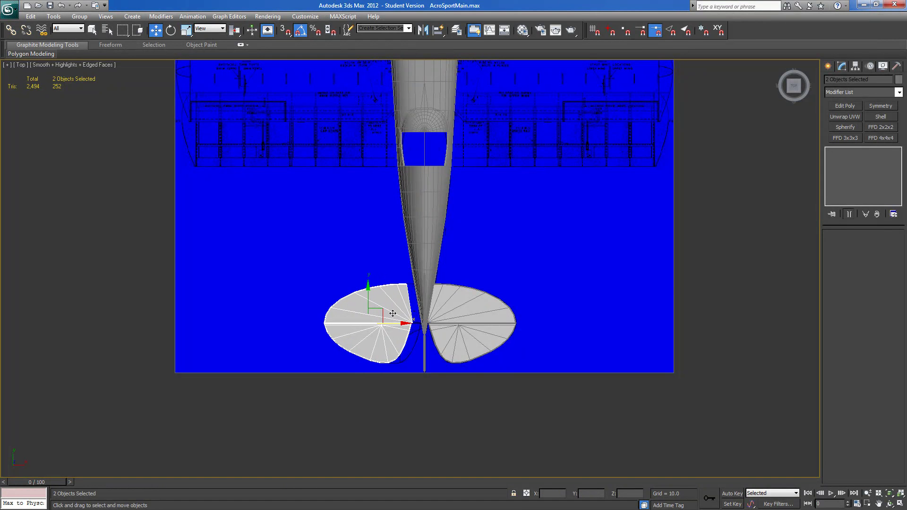
pyautogui.press('Delete')
# Mirror the stabilizer and elevator as a copy along X about the working pivot with zero offset, and stop using that pivot.
pyautogui.doubleClick(452, 308)
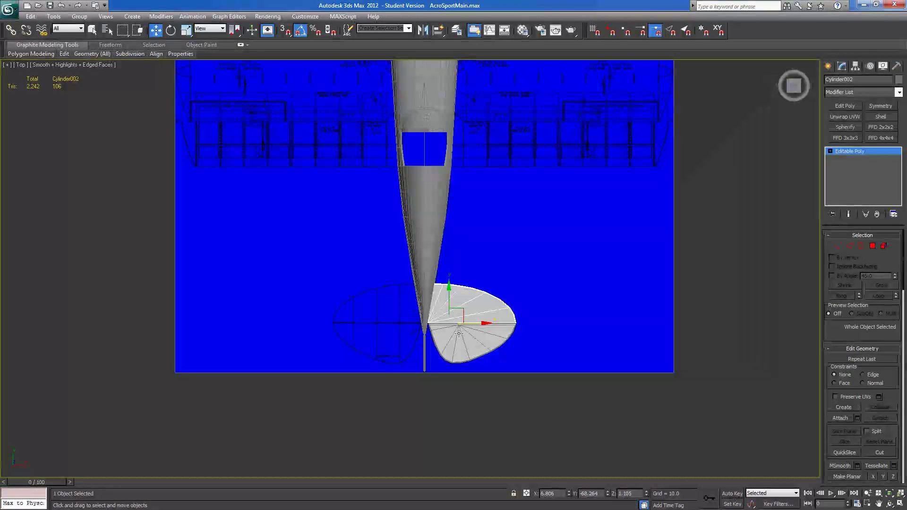
pyautogui.click(856, 66)
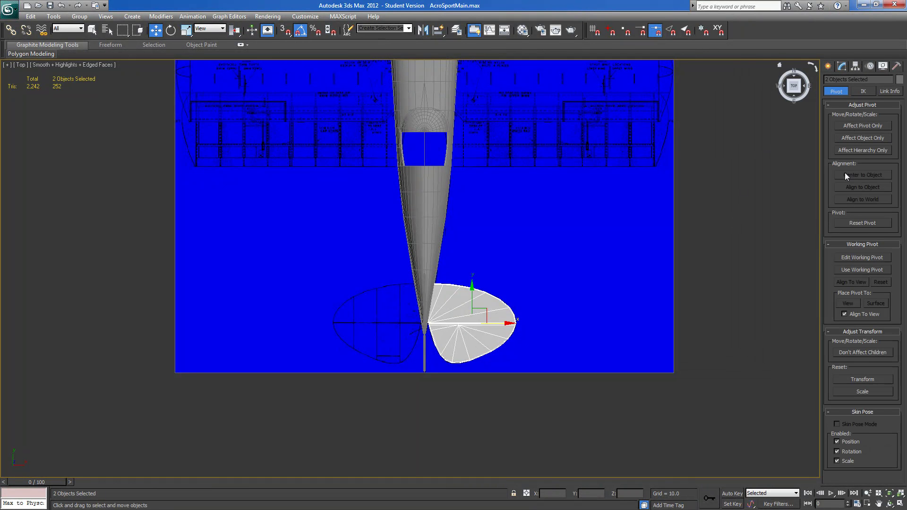
pyautogui.click(849, 270)
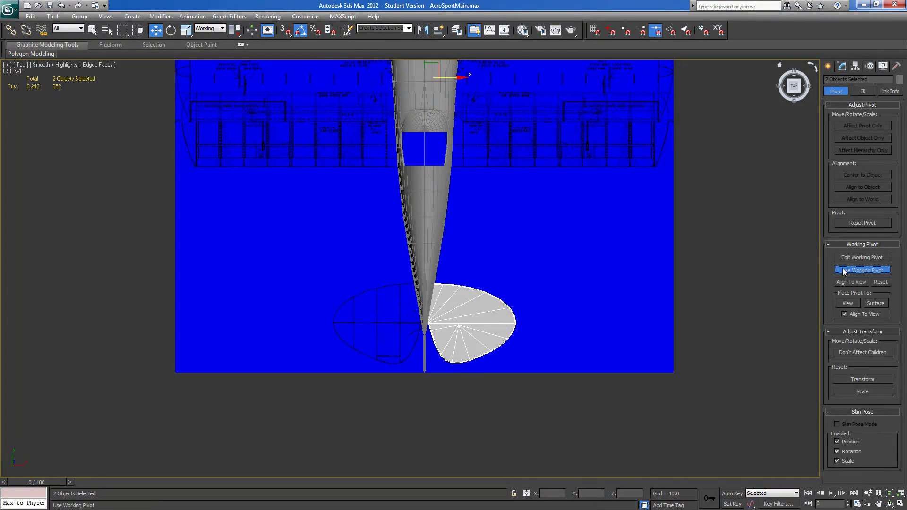
pyautogui.click(425, 33)
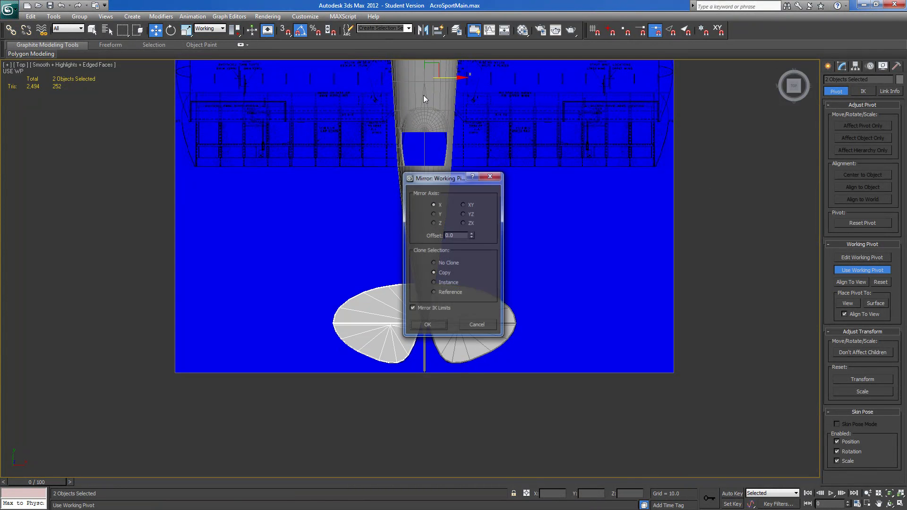
pyautogui.moveTo(448, 180); pyautogui.dragTo(556, 183)
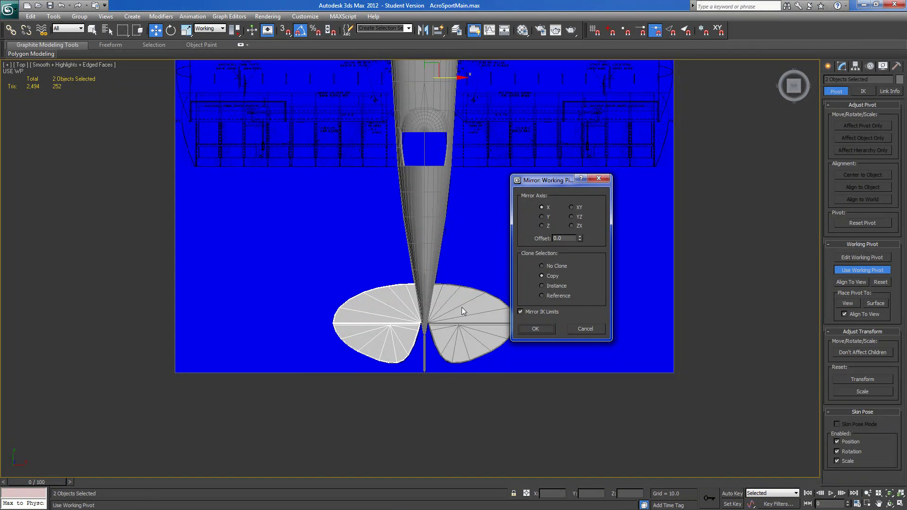
pyautogui.click(534, 330)
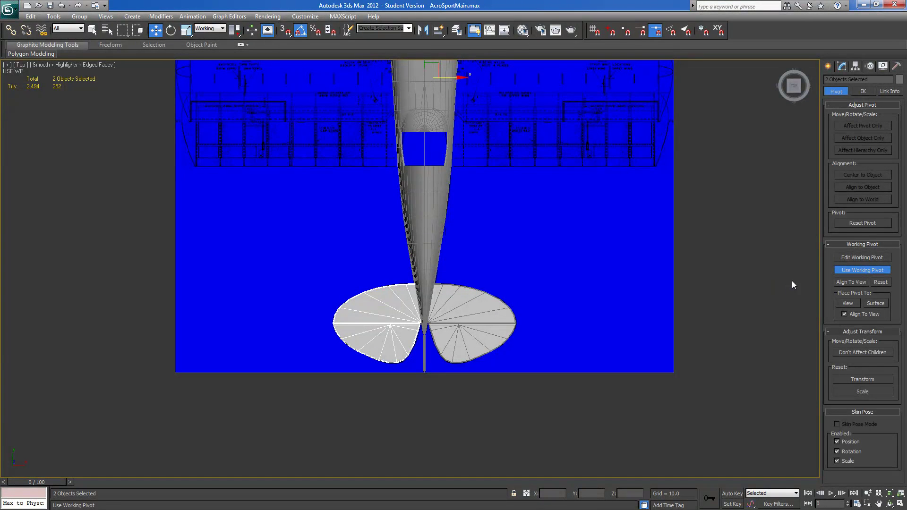
pyautogui.click(840, 274)
# Start a corner-type Line spline at the trailing edge of the upper wing's blueprint airfoil in the Left view.
pyautogui.scroll(-4, 588, 306)
pyautogui.keyDown('alt'); pyautogui.moveTo(559, 344); pyautogui.dragTo(650, 172, button='middle'); pyautogui.keyUp('alt')
pyautogui.scroll(-2, 699, 142)
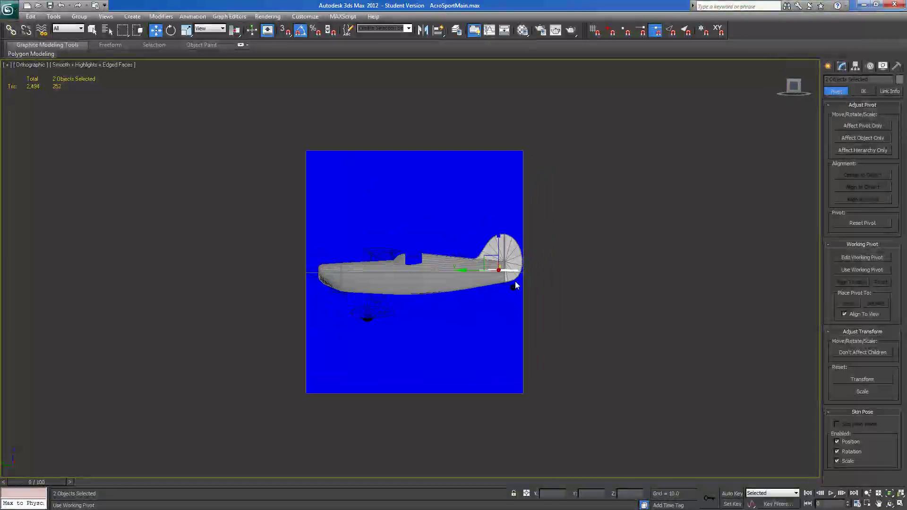
pyautogui.press('l')
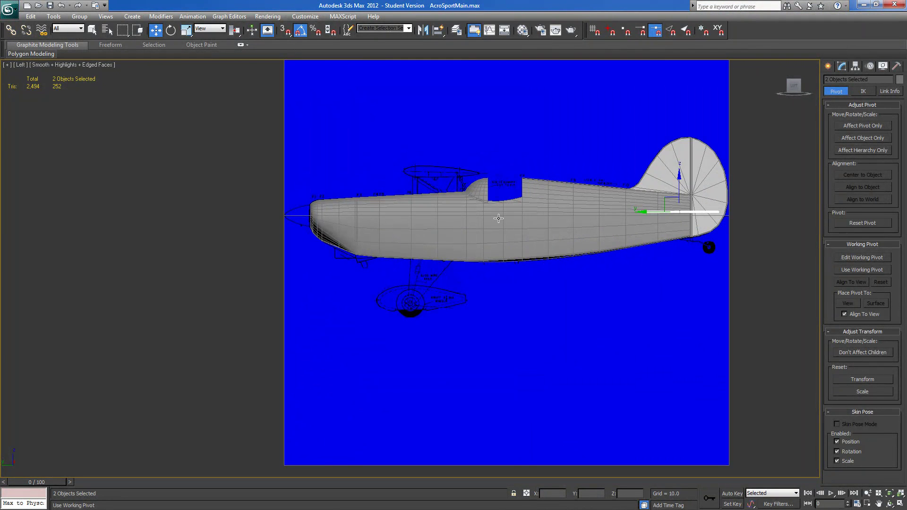
pyautogui.moveTo(541, 262); pyautogui.dragTo(490, 282, button='middle')
pyautogui.scroll(2, 491, 283)
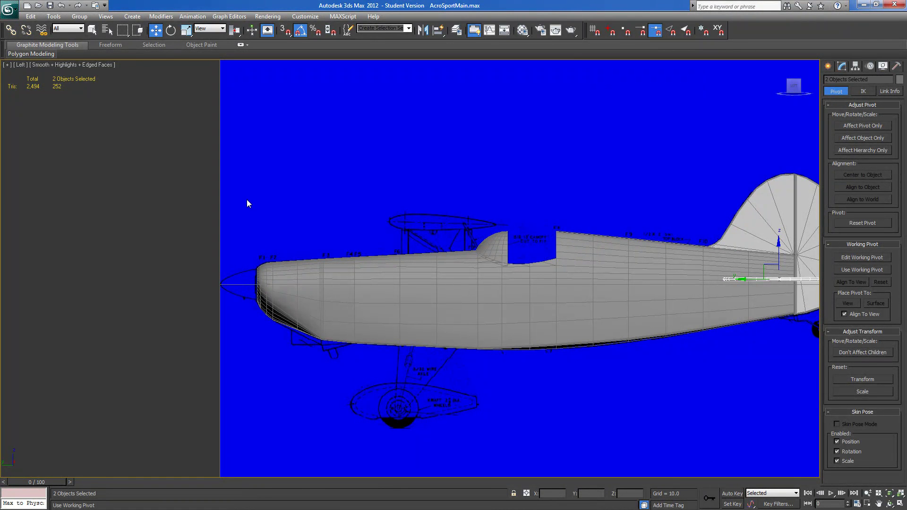
pyautogui.moveTo(296, 264); pyautogui.dragTo(276, 248, button='middle')
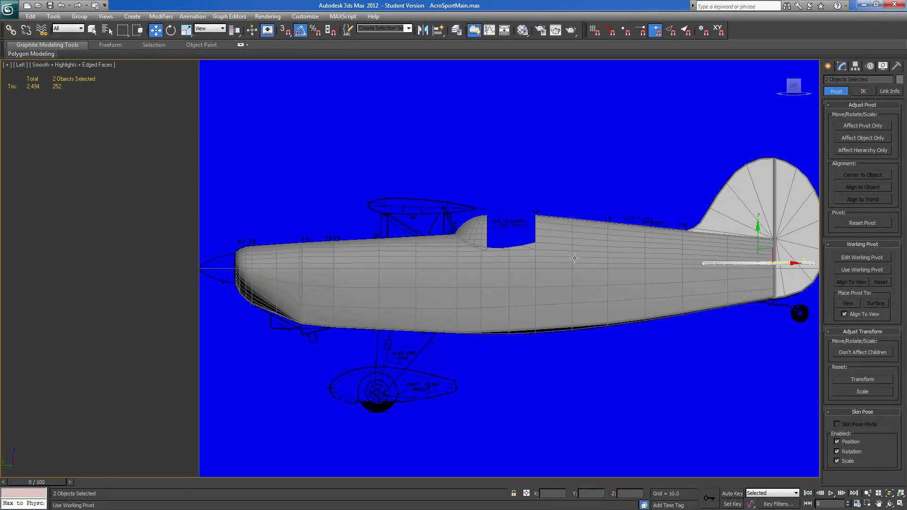
pyautogui.click(830, 66)
pyautogui.click(843, 82)
pyautogui.click(844, 134)
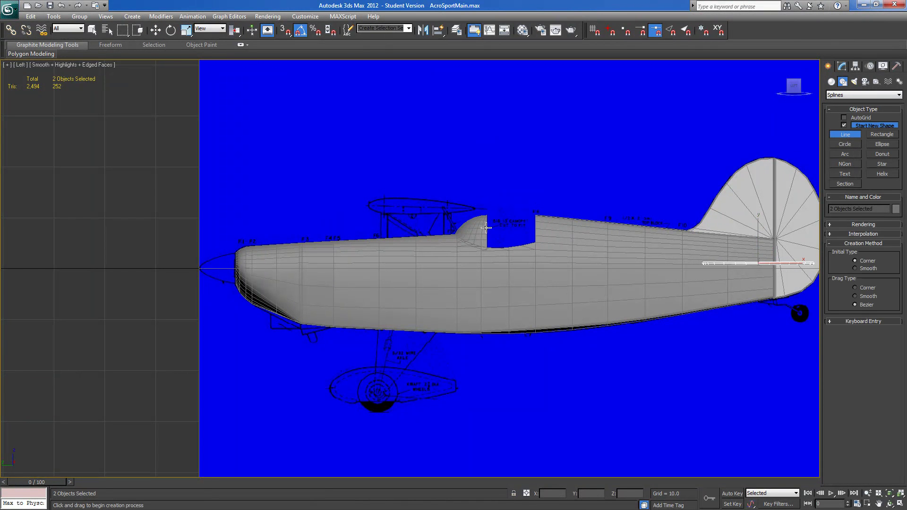
pyautogui.scroll(5, 477, 210)
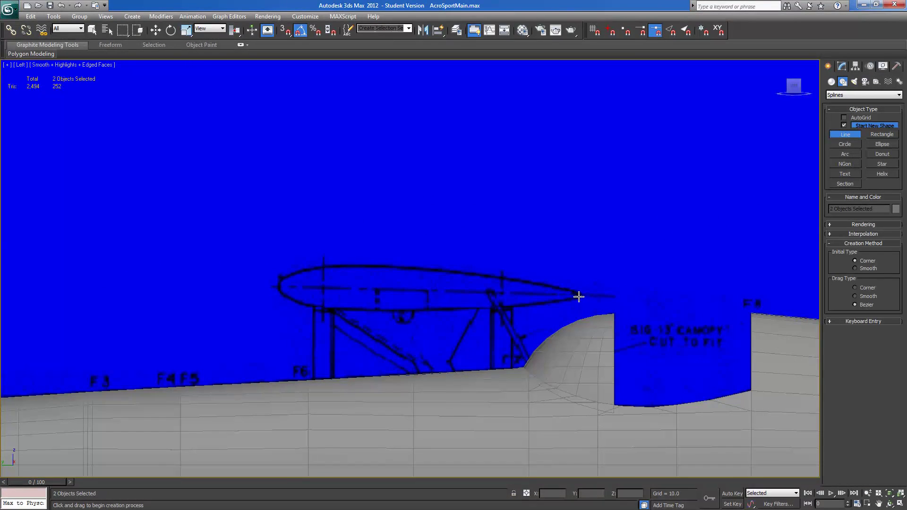
pyautogui.click(581, 296)
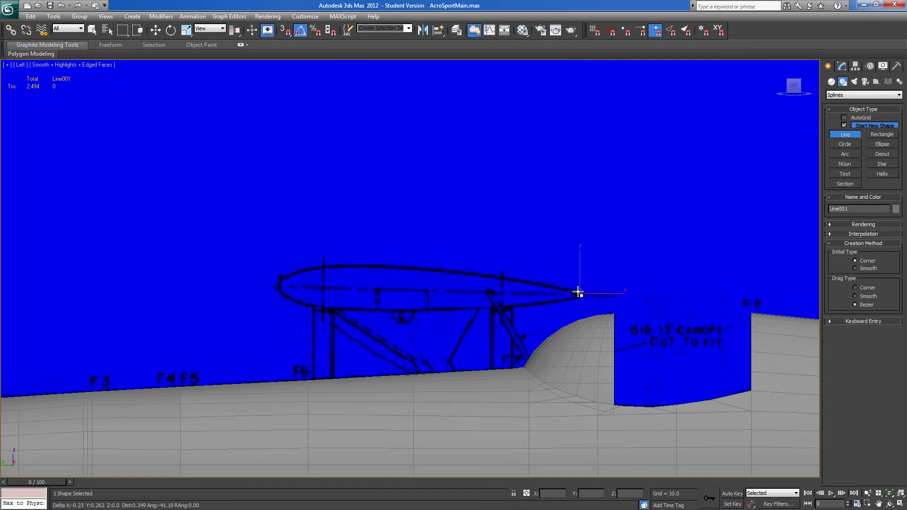
pyautogui.rightClick(549, 295)
pyautogui.scroll(4, 565, 306)
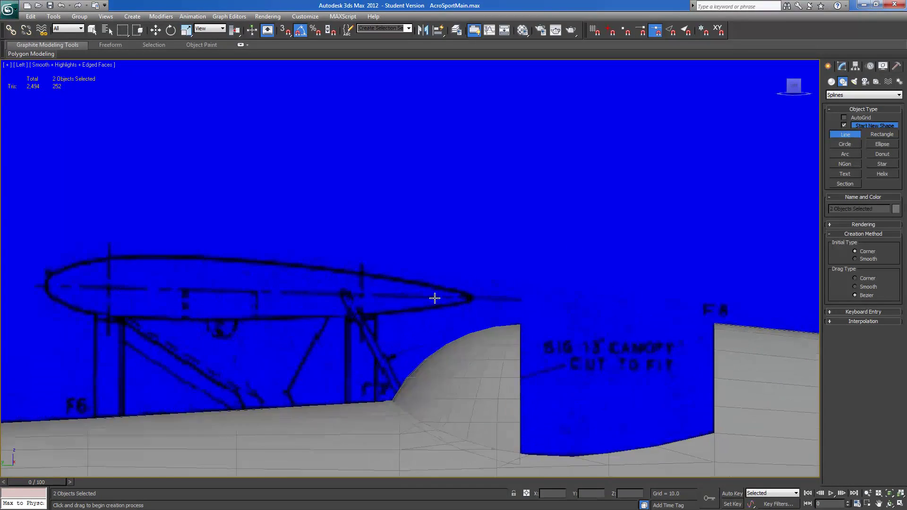
pyautogui.click(496, 307)
pyautogui.scroll(-2, 414, 330)
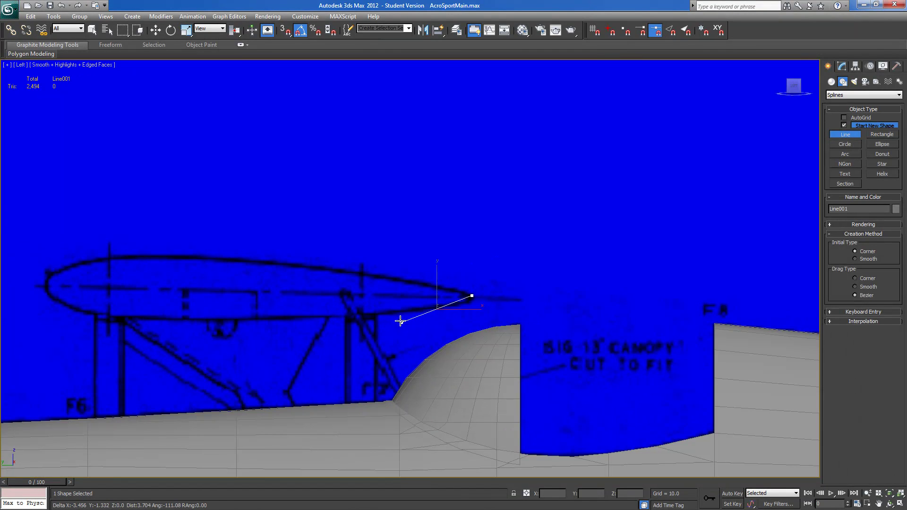
# Trace the airfoil's upper surface forward from the trailing edge, placing closer vertices around the rounded leading edge.
pyautogui.click(395, 280)
pyautogui.click(277, 263)
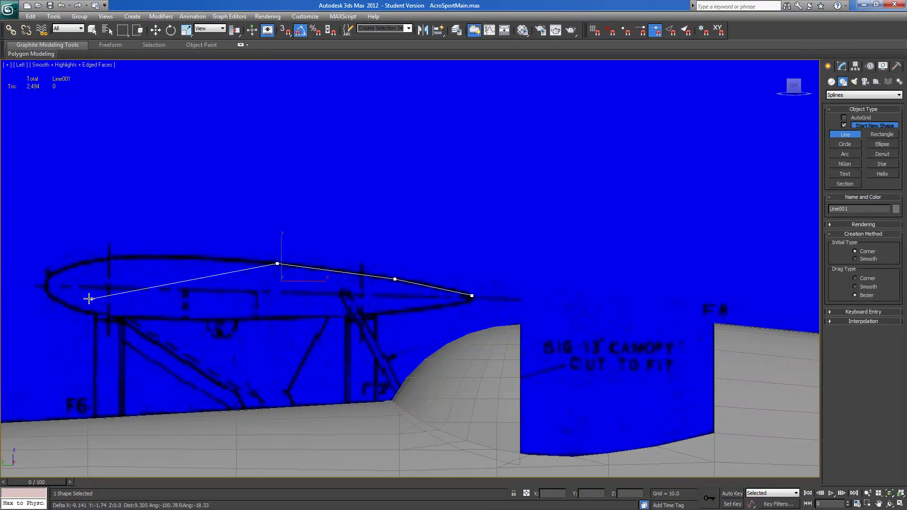
pyautogui.click(146, 256)
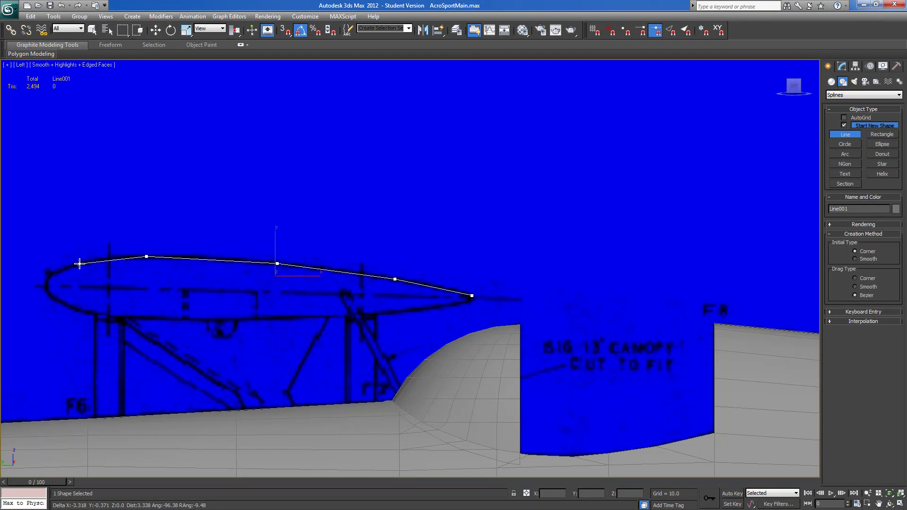
pyautogui.click(81, 262)
pyautogui.click(53, 274)
pyautogui.click(46, 280)
pyautogui.click(45, 285)
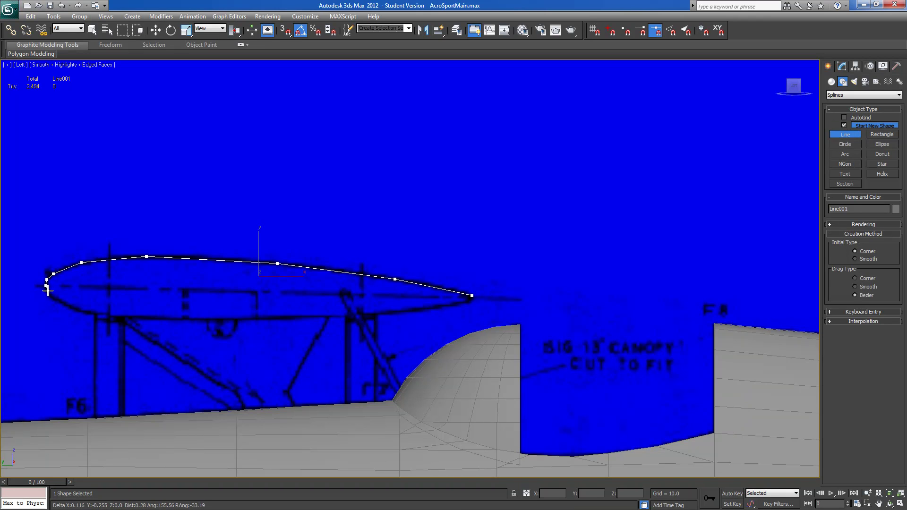
# Trace the airfoil's lower surface back to the trailing edge and close the spline at its first vertex.
pyautogui.click(54, 298)
pyautogui.click(80, 311)
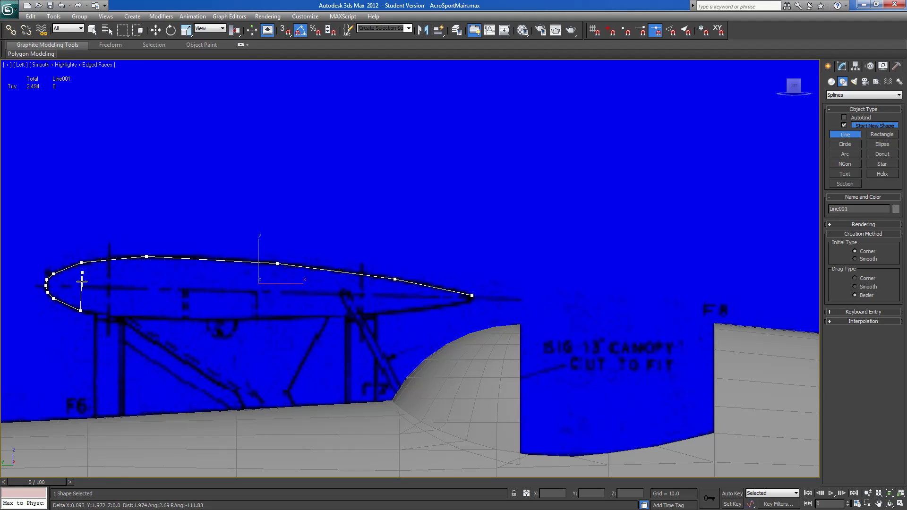
pyautogui.click(145, 319)
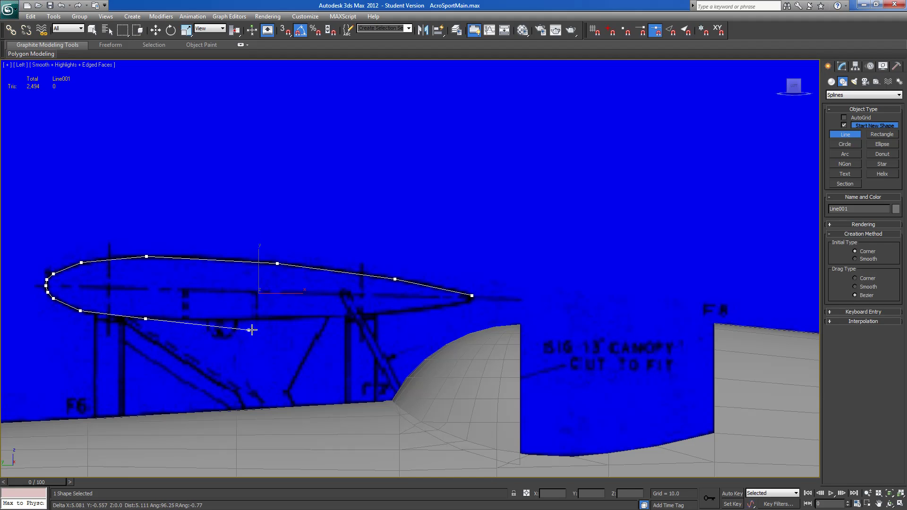
pyautogui.click(279, 319)
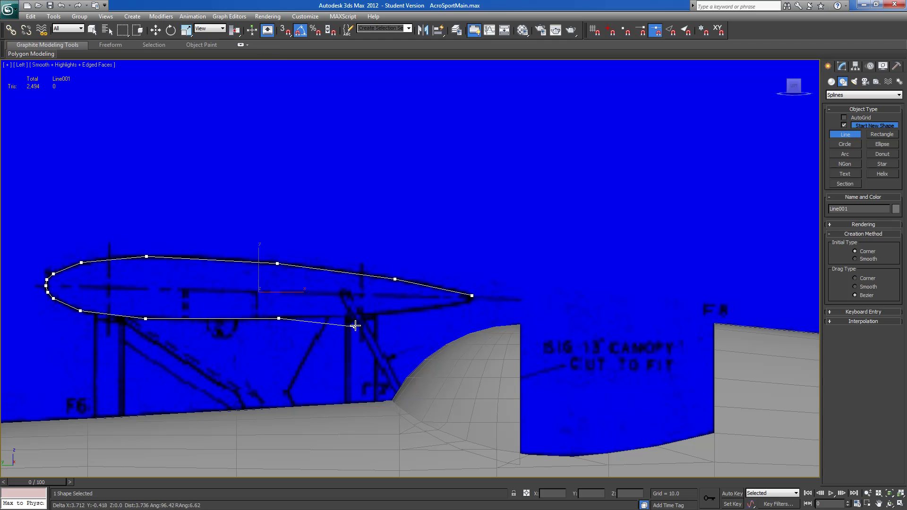
pyautogui.click(396, 311)
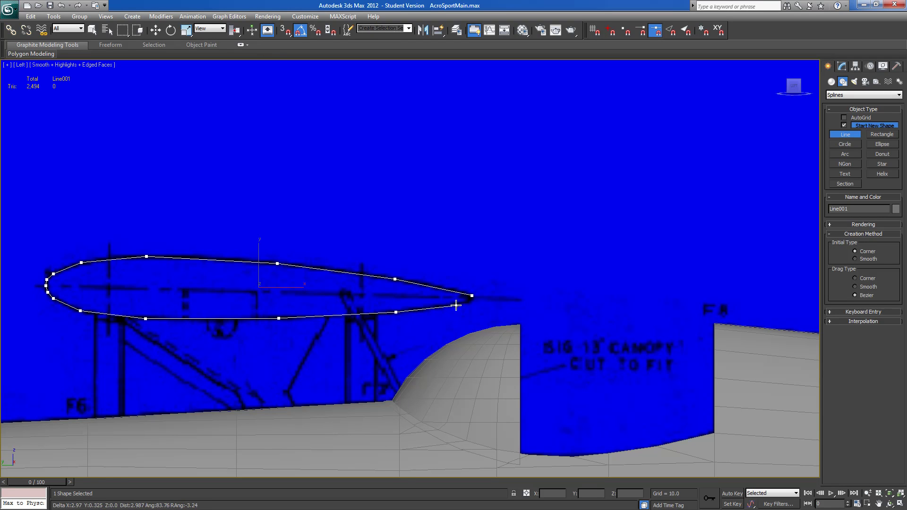
pyautogui.scroll(1, 474, 307)
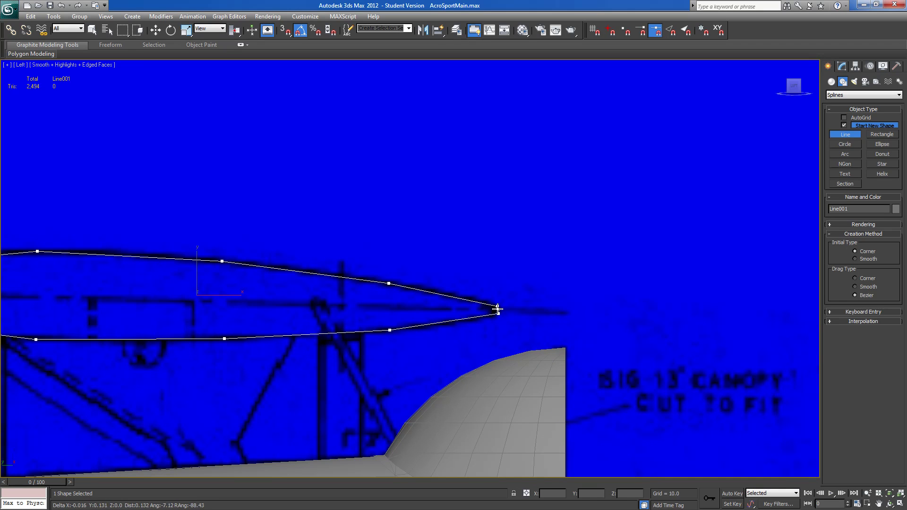
pyautogui.click(498, 312)
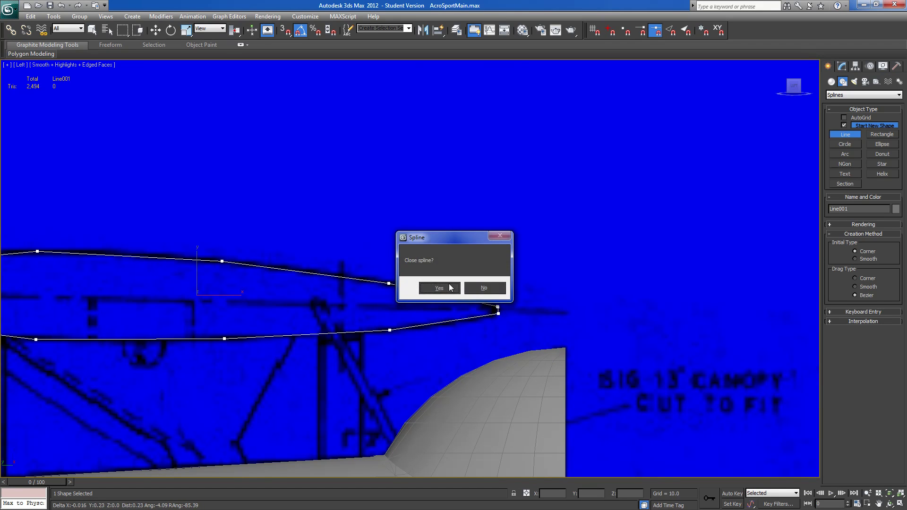
pyautogui.click(450, 288)
# Draw a straight spanwise Line about 64 units long in the Top view, from the fuselage centreline to the outermost rib of the wing.
pyautogui.moveTo(475, 360); pyautogui.dragTo(585, 332, button='middle')
pyautogui.scroll(-5, 585, 332)
pyautogui.moveTo(343, 290); pyautogui.dragTo(255, 373, button='middle')
pyautogui.scroll(-3, 293, 269)
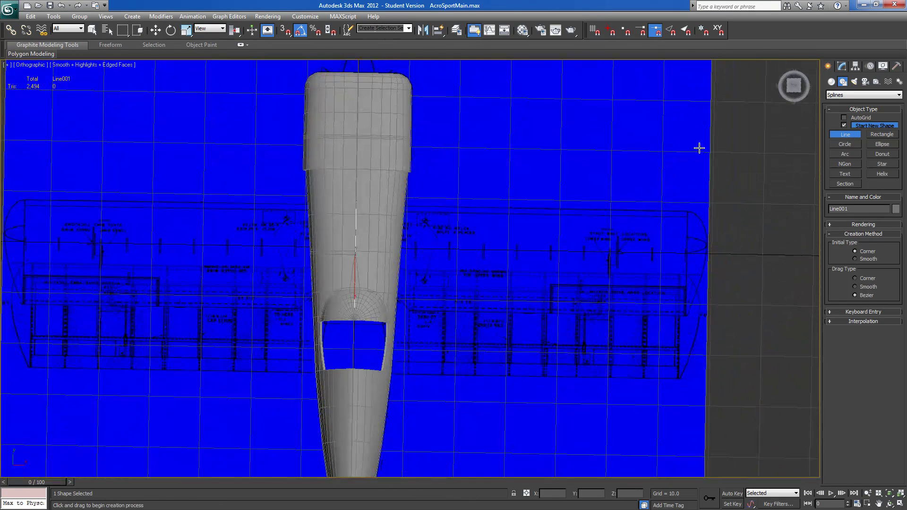
pyautogui.click(792, 87)
pyautogui.moveTo(433, 300); pyautogui.dragTo(406, 291, button='middle')
pyautogui.scroll(4, 407, 307)
pyautogui.scroll(2, 406, 291)
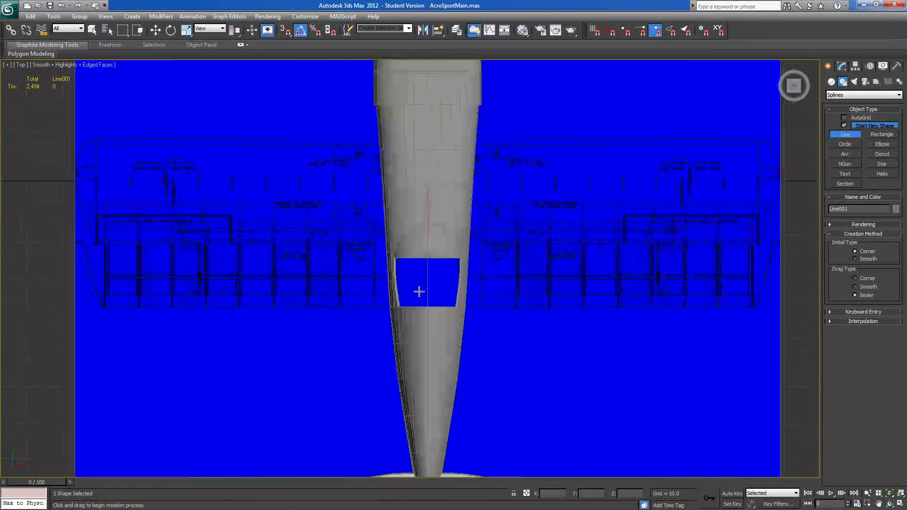
pyautogui.click(428, 268)
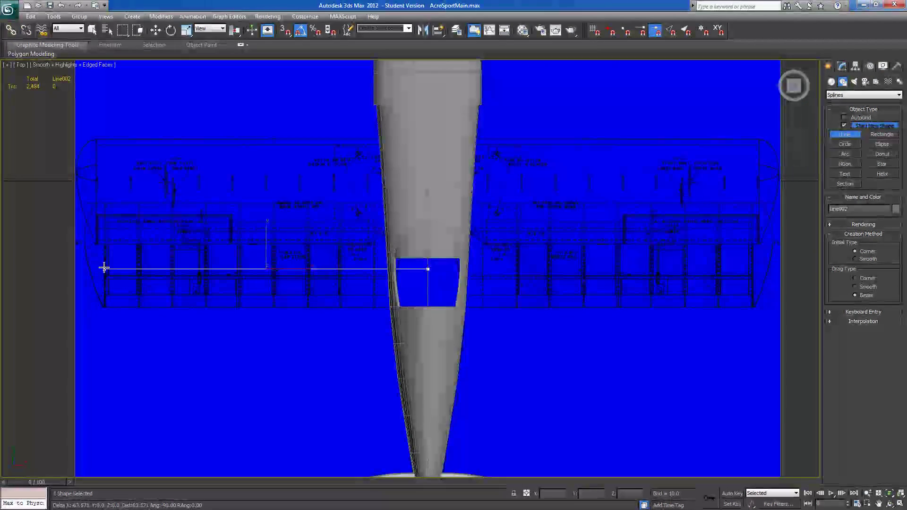
pyautogui.click(104, 268)
pyautogui.rightClick(116, 338)
pyautogui.keyDown('alt'); pyautogui.moveTo(349, 348); pyautogui.dragTo(449, 310, button='middle'); pyautogui.keyUp('alt')
pyautogui.scroll(4, 464, 302)
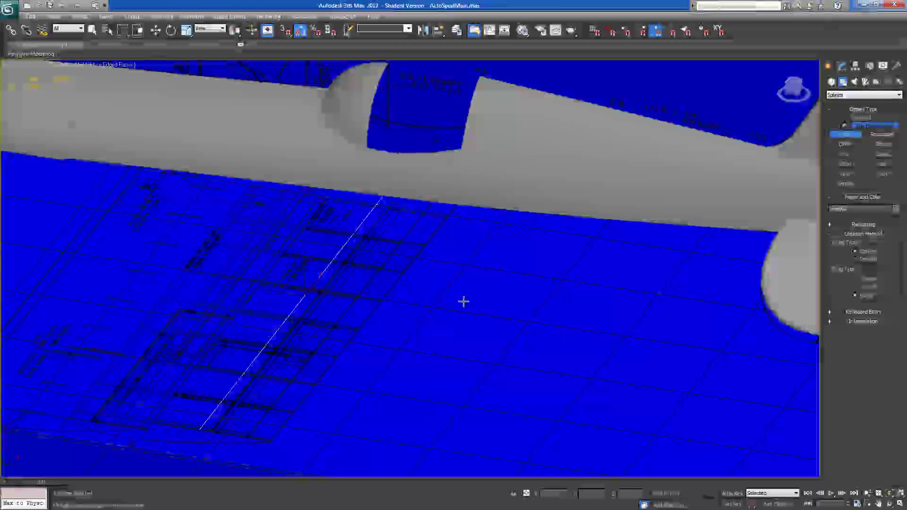
pyautogui.click(832, 82)
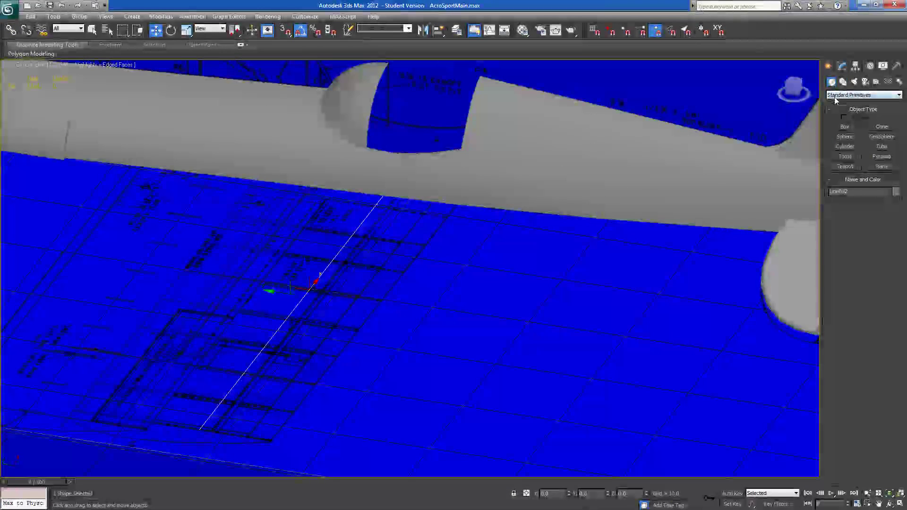
pyautogui.click(835, 95)
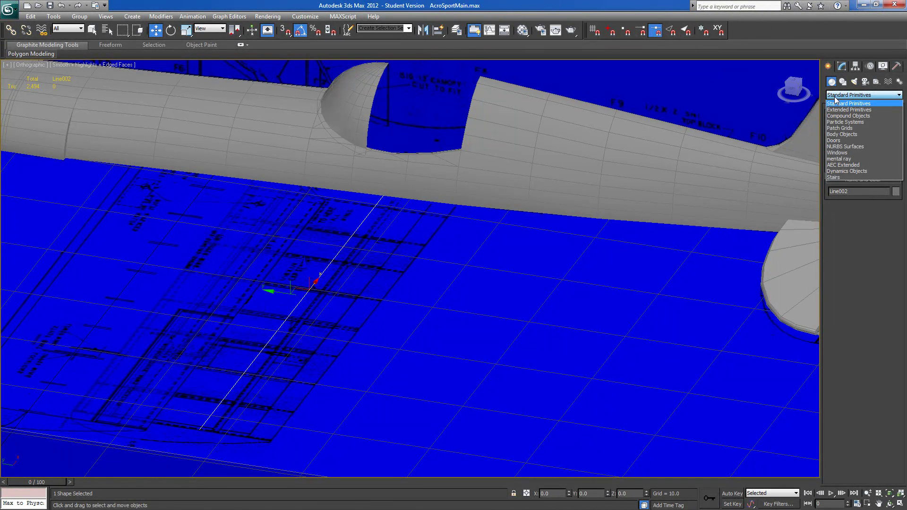
pyautogui.click(837, 103)
pyautogui.click(843, 66)
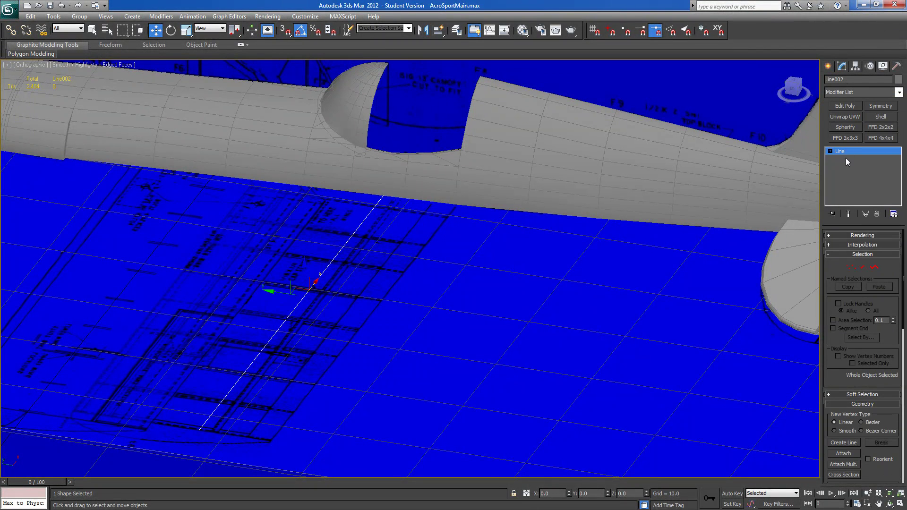
pyautogui.click(899, 92)
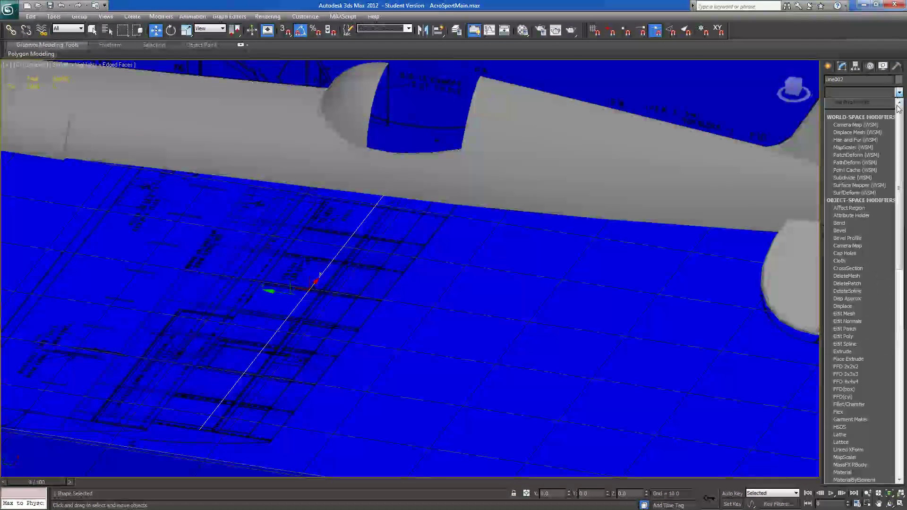
pyautogui.moveTo(897, 162); pyautogui.dragTo(906, 191)
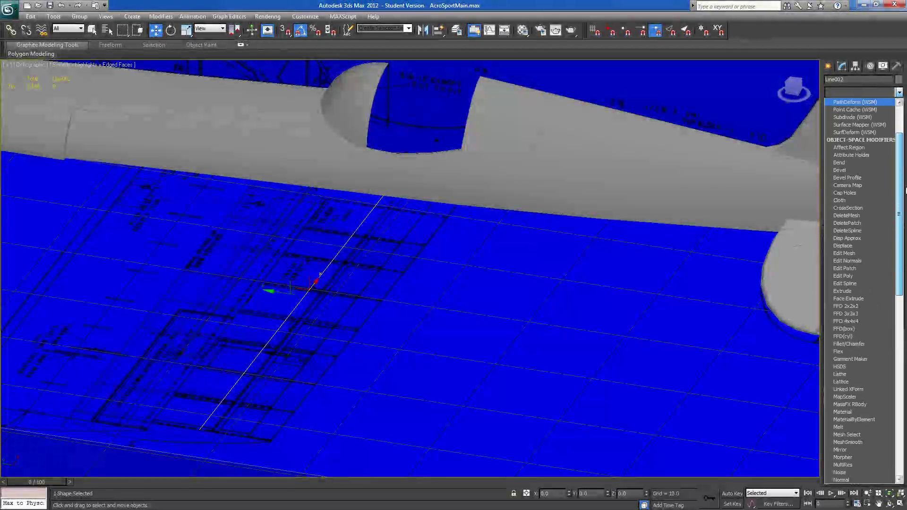
pyautogui.click(849, 91)
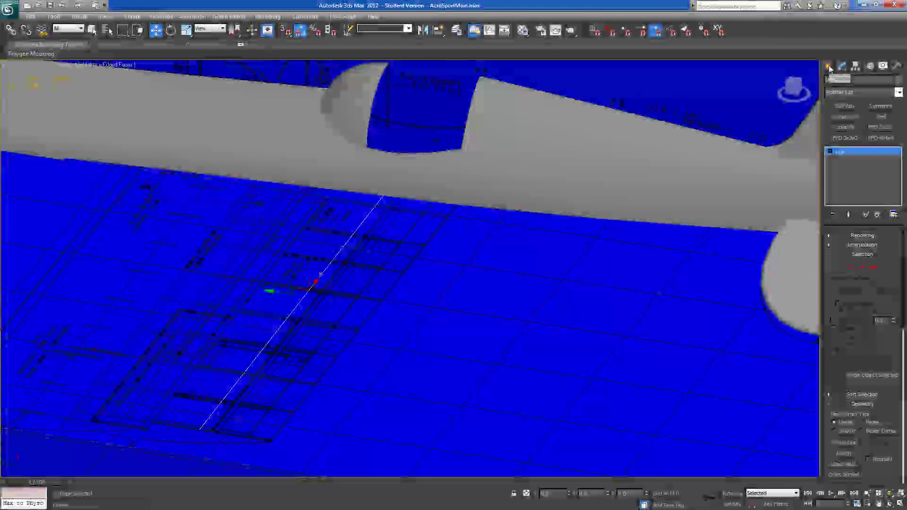
# Create a Loft compound object with the airfoil Line001 as an instanced shape along the straight spanwise path, and open the loft for modification.
pyautogui.click(830, 67)
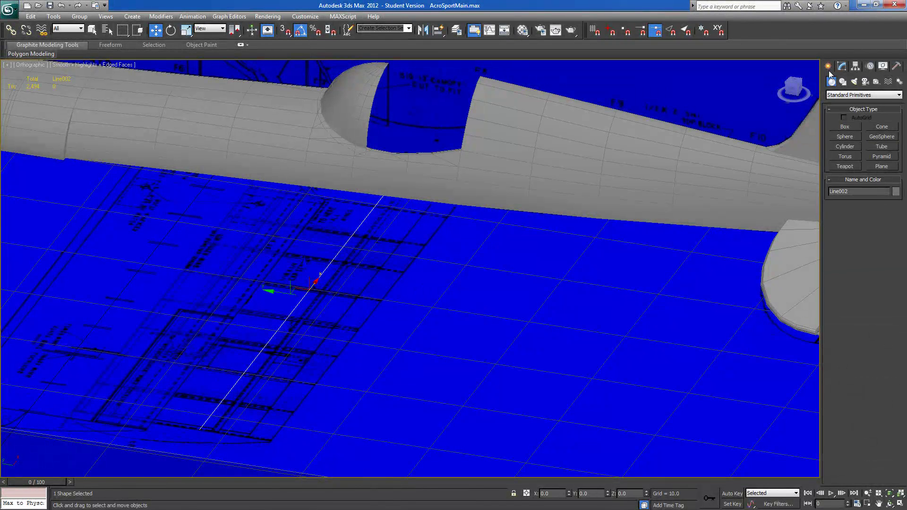
pyautogui.click(840, 96)
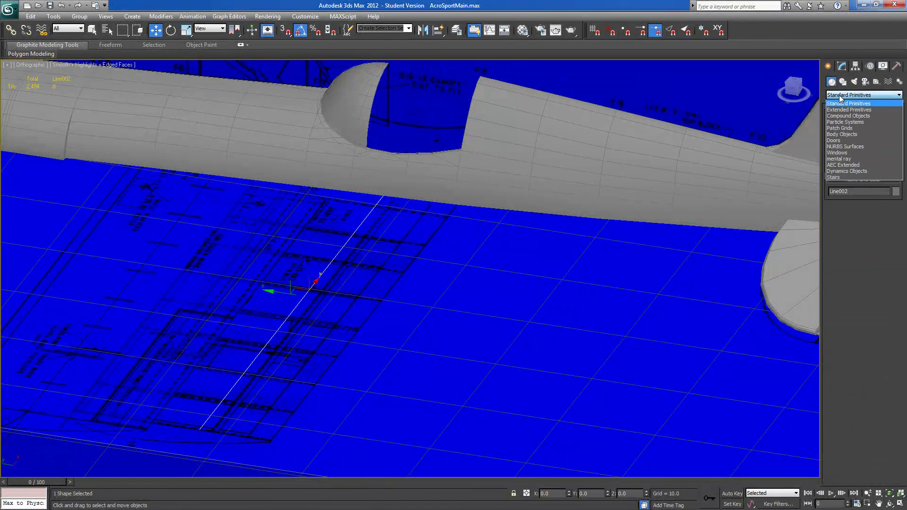
pyautogui.click(841, 116)
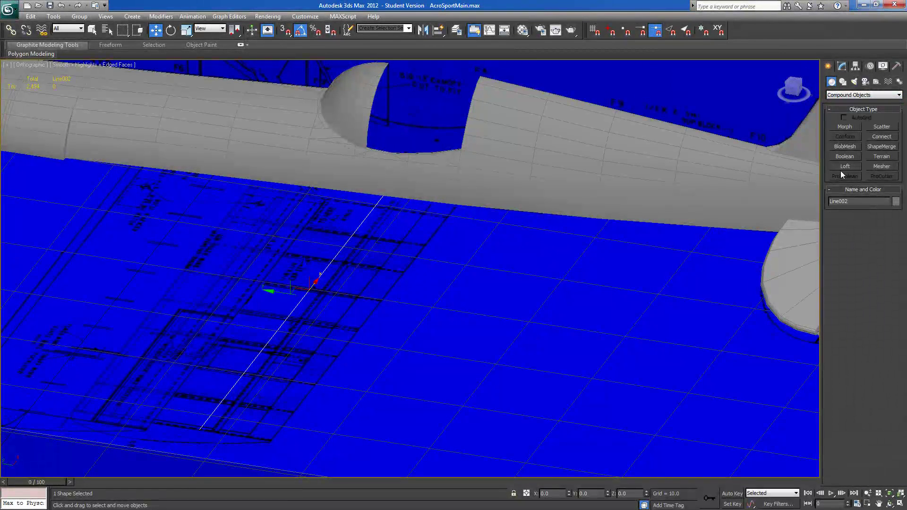
pyautogui.click(844, 167)
pyautogui.moveTo(660, 197); pyautogui.dragTo(728, 246, button='middle')
pyautogui.scroll(-2, 460, 306)
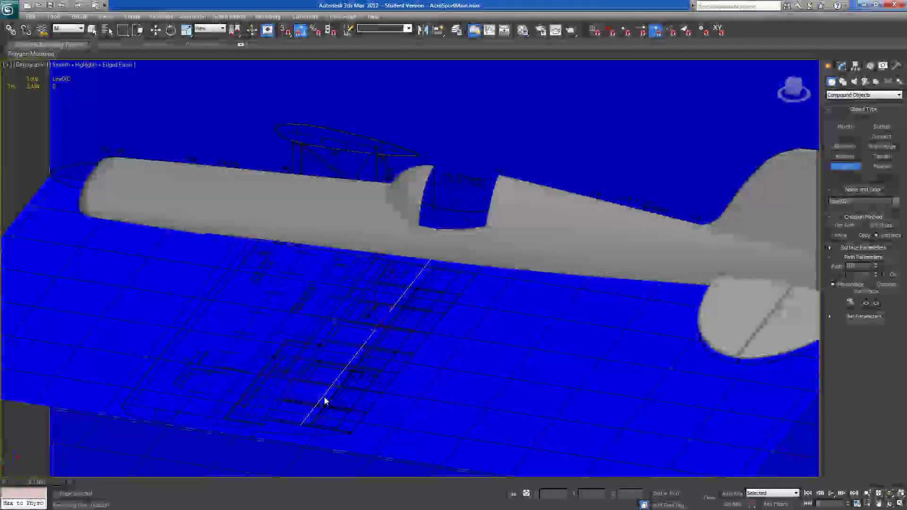
pyautogui.keyDown('alt'); pyautogui.moveTo(529, 342); pyautogui.dragTo(532, 342, button='middle'); pyautogui.keyUp('alt')
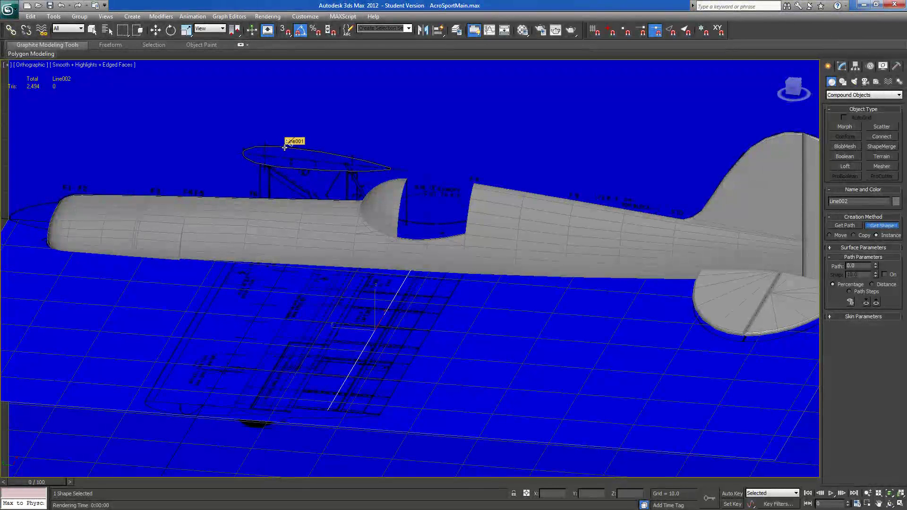
pyautogui.click(284, 148)
pyautogui.keyDown('alt'); pyautogui.moveTo(404, 291); pyautogui.dragTo(385, 230, button='middle'); pyautogui.keyUp('alt')
pyautogui.keyDown('alt'); pyautogui.moveTo(359, 260); pyautogui.dragTo(337, 234, button='middle'); pyautogui.keyUp('alt')
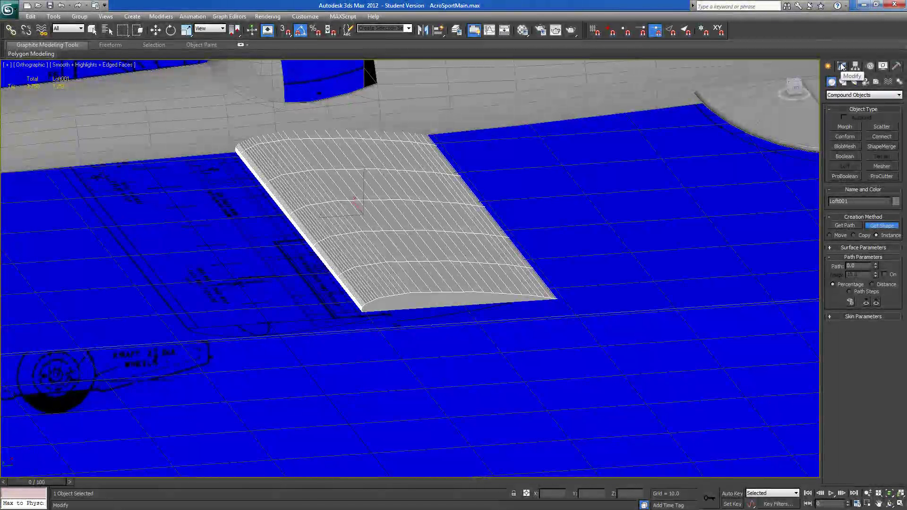
pyautogui.click(842, 65)
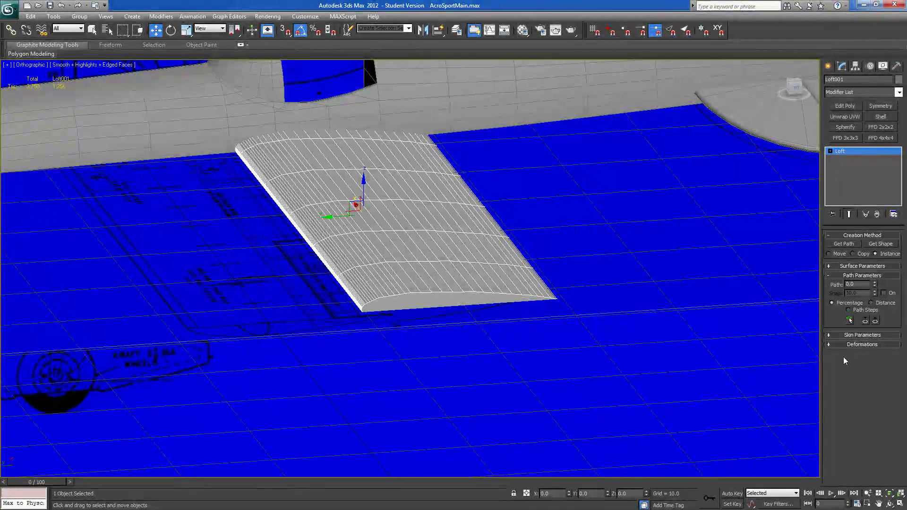
# Reduce the lofted wing's skin to 0 shape steps and 0 path steps.
pyautogui.click(850, 336)
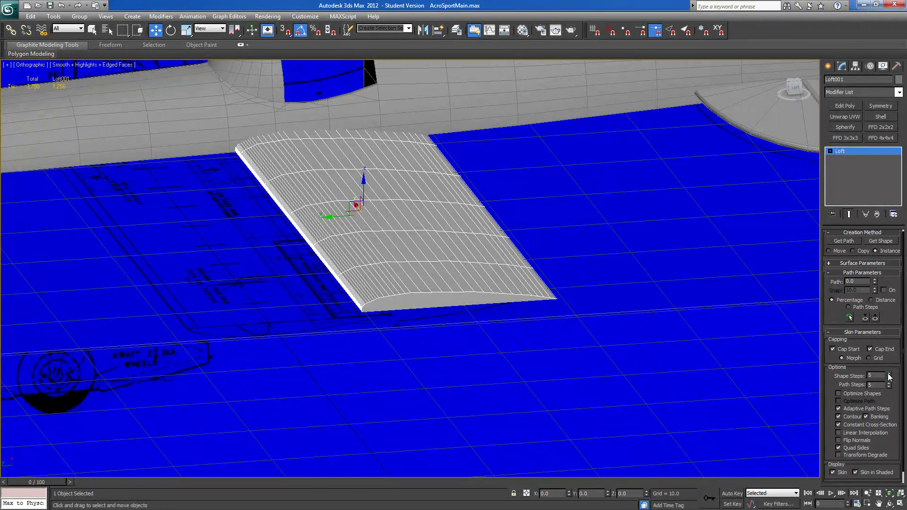
pyautogui.moveTo(890, 378); pyautogui.dragTo(891, 409)
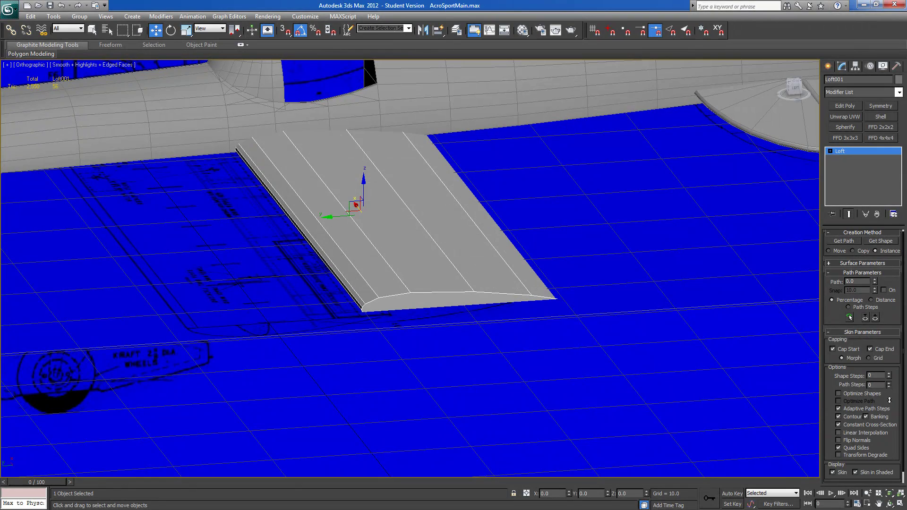
pyautogui.click(890, 374)
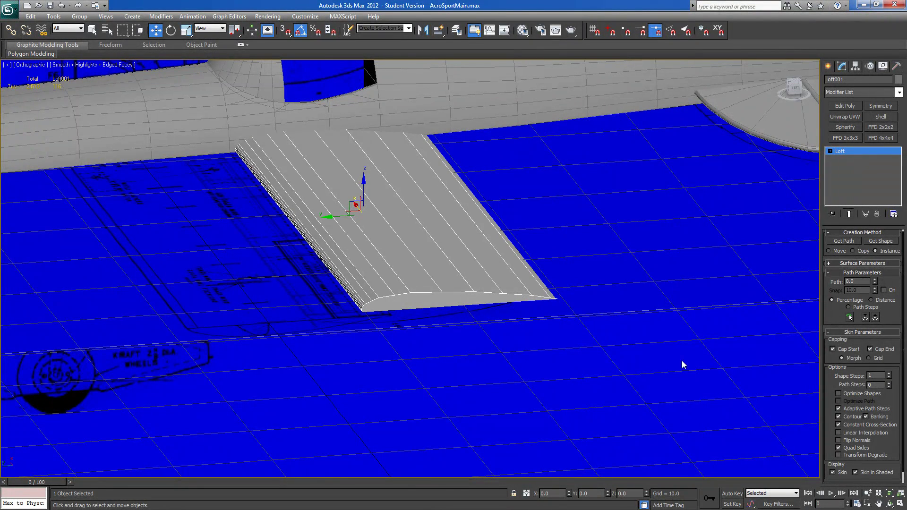
pyautogui.scroll(-1, 561, 325)
pyautogui.keyDown('alt'); pyautogui.moveTo(561, 325); pyautogui.dragTo(587, 344, button='middle'); pyautogui.keyUp('alt')
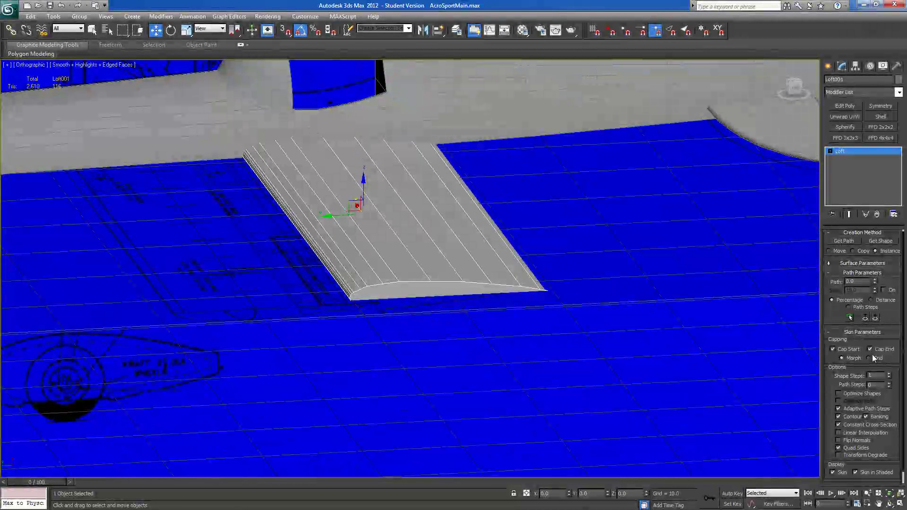
pyautogui.click(889, 375)
pyautogui.click(890, 374)
pyautogui.click(890, 375)
pyautogui.click(890, 374)
pyautogui.moveTo(891, 378); pyautogui.dragTo(891, 401)
pyautogui.keyDown('alt'); pyautogui.moveTo(485, 335); pyautogui.dragTo(439, 292, button='middle'); pyautogui.keyUp('alt')
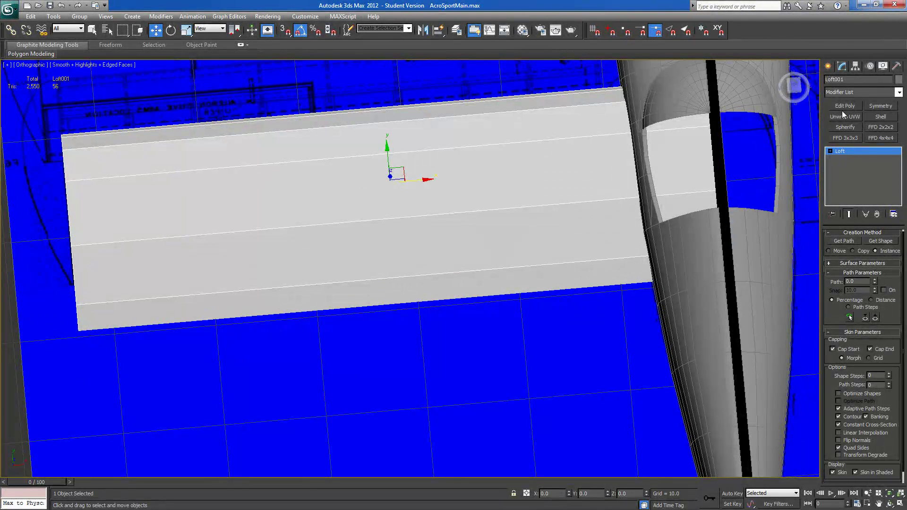
# Convert the lofted wing to an Editable Poly.
pyautogui.rightClick(847, 150)
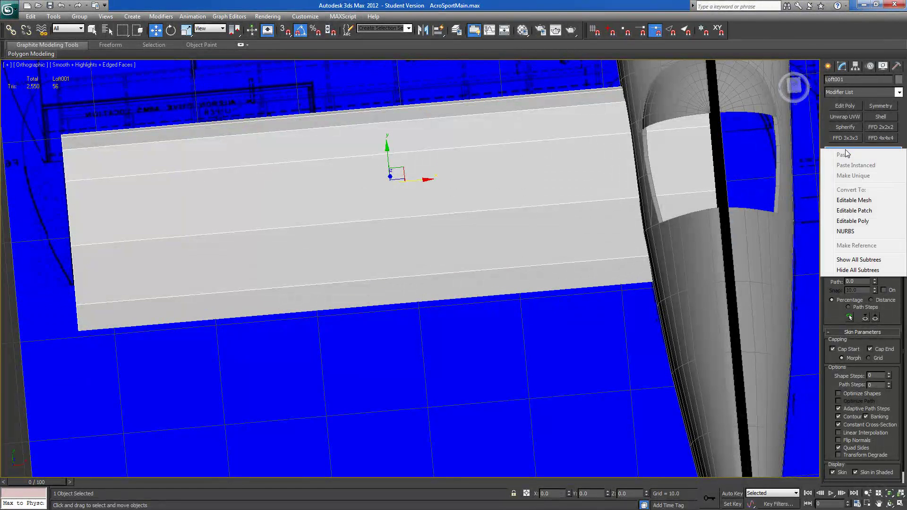
pyautogui.click(850, 222)
pyautogui.click(509, 290)
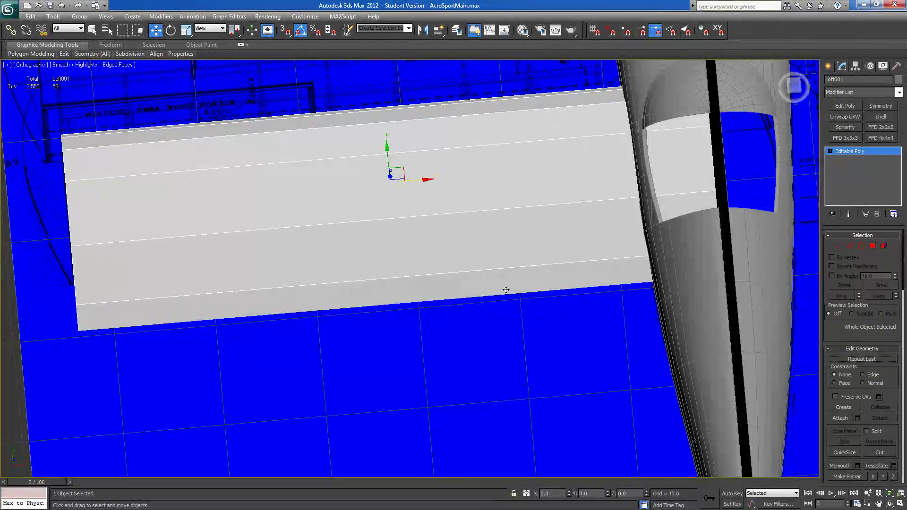
# Select the wing's spanwise surface polygons, clear their smoothing groups and assign them to smoothing group 1.
pyautogui.scroll(-3, 505, 298)
pyautogui.moveTo(502, 300)
pyautogui.keyDown('alt'); pyautogui.mouseDown(button='middle')
pyautogui.moveTo(537, 273)
pyautogui.moveTo(500, 290)
pyautogui.mouseUp(button='middle'); pyautogui.keyUp('alt')
pyautogui.click(872, 246)
pyautogui.moveTo(449, 158); pyautogui.dragTo(428, 286)
pyautogui.keyDown('alt'); pyautogui.moveTo(427, 286); pyautogui.dragTo(558, 245, button='middle'); pyautogui.keyUp('alt')
pyautogui.keyDown('alt'); pyautogui.moveTo(584, 305); pyautogui.dragTo(489, 305, button='middle'); pyautogui.keyUp('alt')
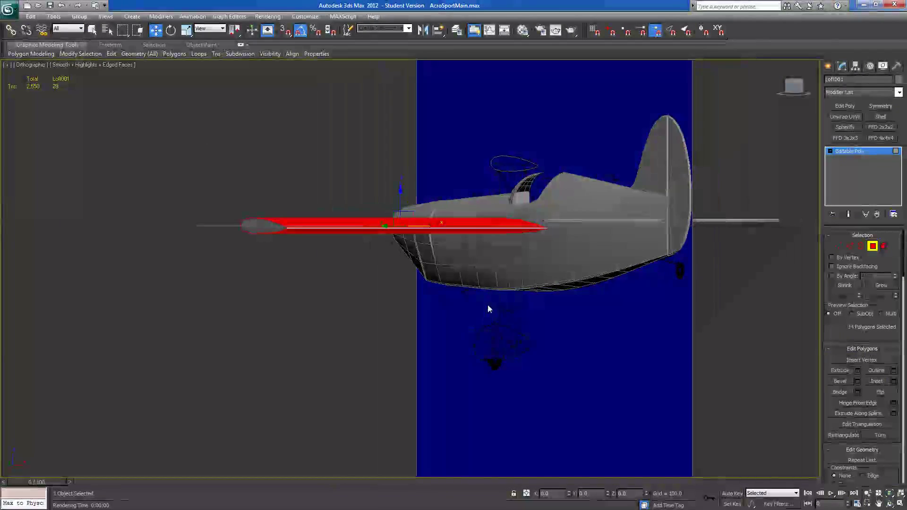
pyautogui.scroll(3, 486, 305)
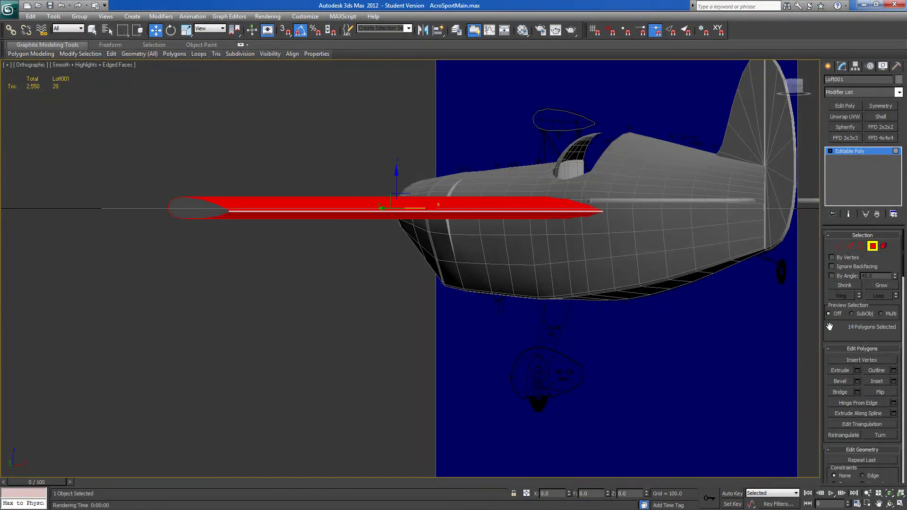
pyautogui.scroll(-8, 830, 326)
pyautogui.click(874, 436)
pyautogui.click(833, 398)
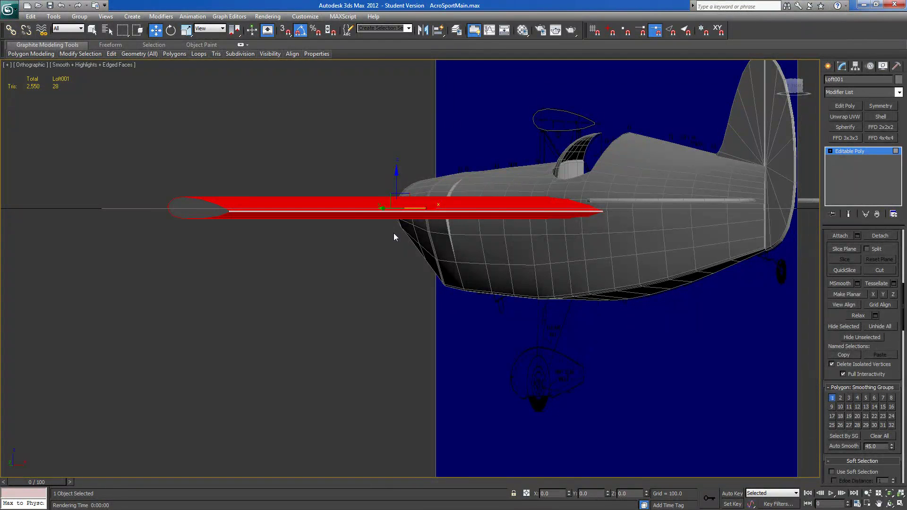
# Clear all smoothing groups from the wing's narrow trailing-edge polygon and from both end caps.
pyautogui.click(378, 212)
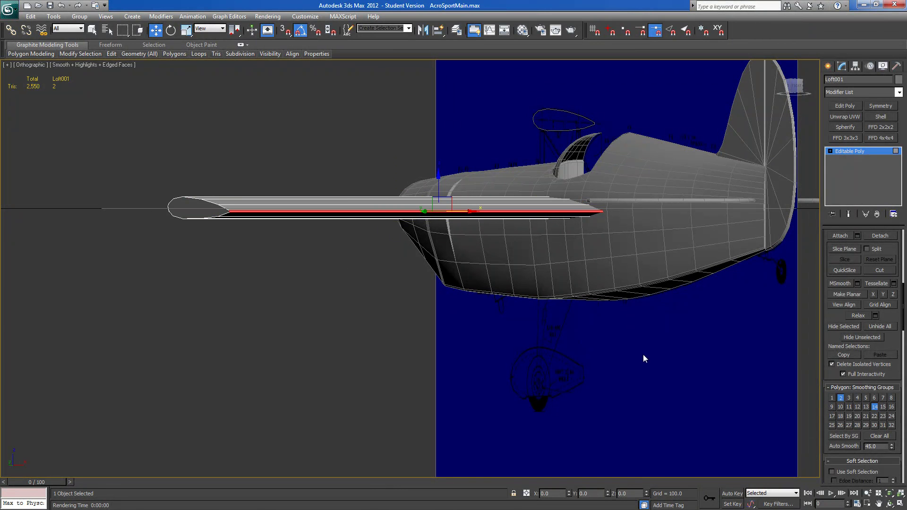
pyautogui.click(878, 436)
pyautogui.click(203, 214)
pyautogui.keyDown('alt'); pyautogui.moveTo(203, 213); pyautogui.dragTo(460, 393, button='middle'); pyautogui.keyUp('alt')
pyautogui.keyDown('ctrl'); pyautogui.click(498, 379); pyautogui.keyUp('ctrl')
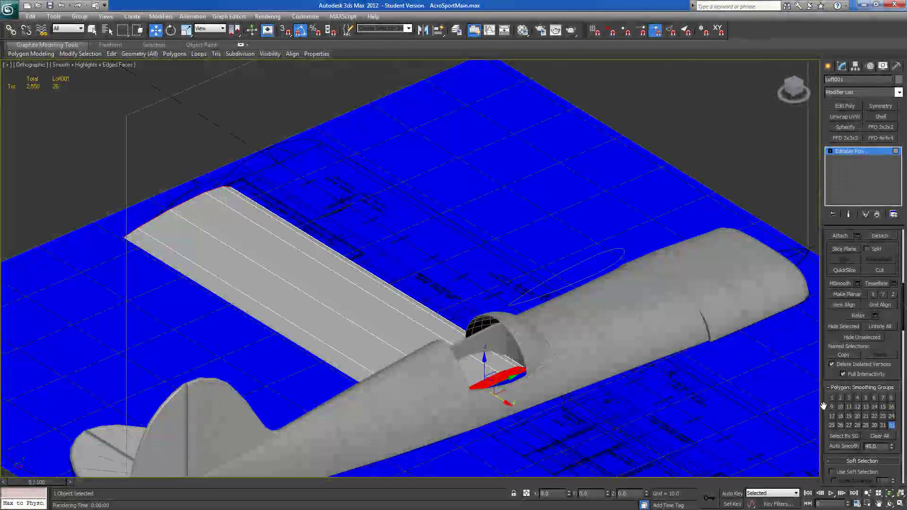
pyautogui.click(883, 436)
# Leave polygon editing and move the whole wing about 5 units forward along Y in the Top view.
pyautogui.scroll(-5, 209, 152)
pyautogui.keyDown('alt'); pyautogui.moveTo(229, 166); pyautogui.dragTo(293, 208, button='middle'); pyautogui.keyUp('alt')
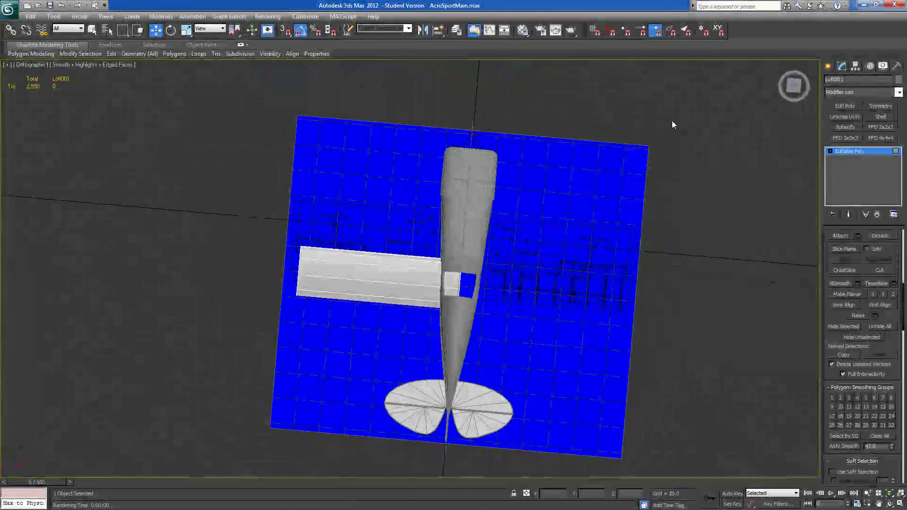
pyautogui.click(787, 83)
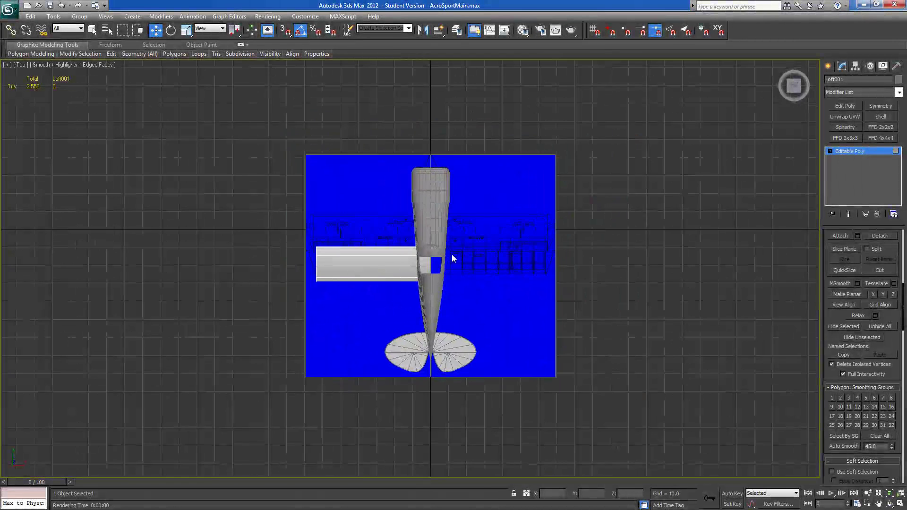
pyautogui.scroll(4, 451, 254)
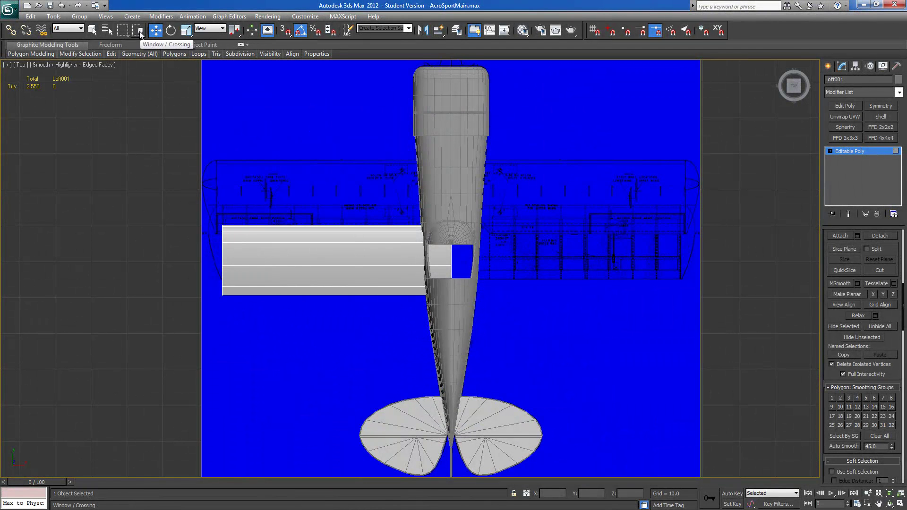
pyautogui.click(328, 251)
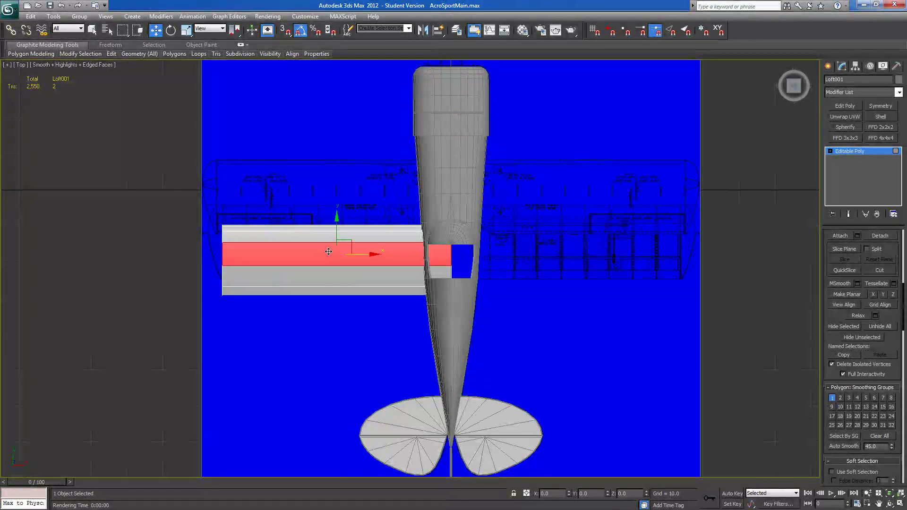
pyautogui.click(841, 152)
pyautogui.moveTo(336, 224); pyautogui.dragTo(336, 207)
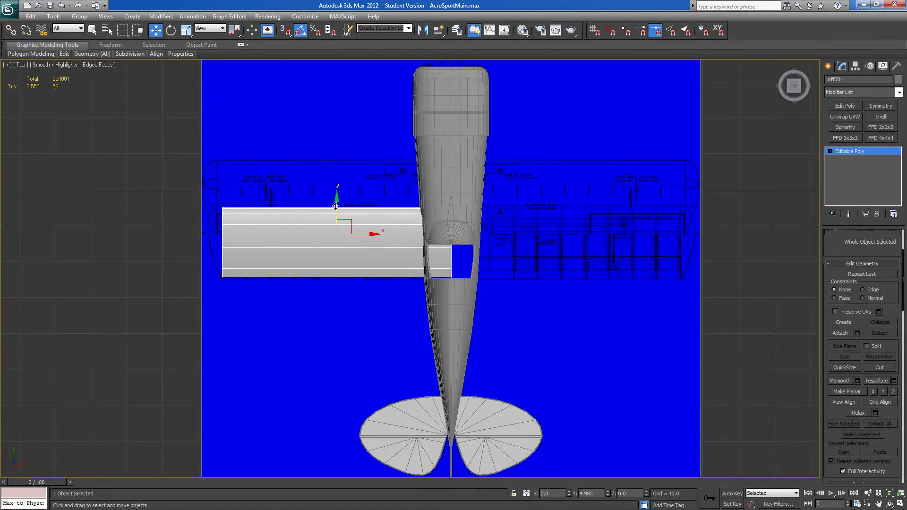
# Scale the wing to about 105% along Y and nudge it so its chord matches the blueprint outline.
pyautogui.scroll(5, 335, 207)
pyautogui.moveTo(336, 207); pyautogui.dragTo(401, 214, button='middle')
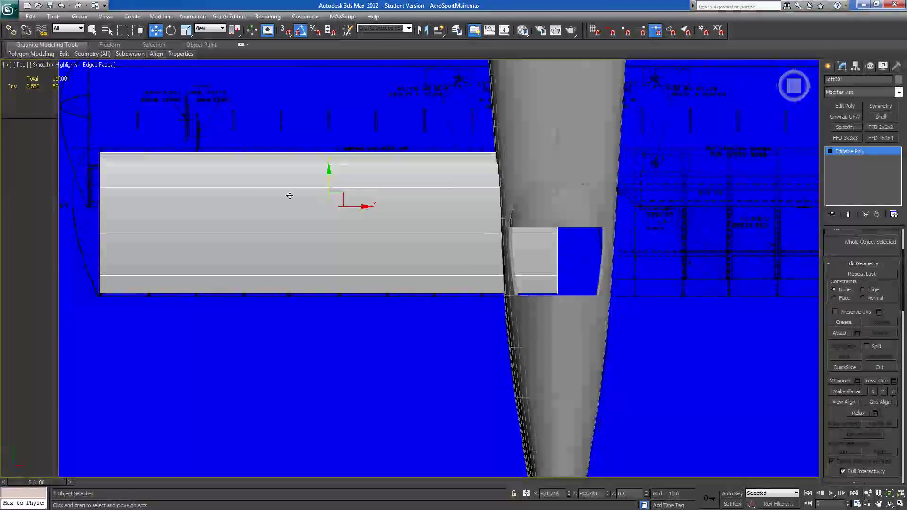
pyautogui.click(186, 30)
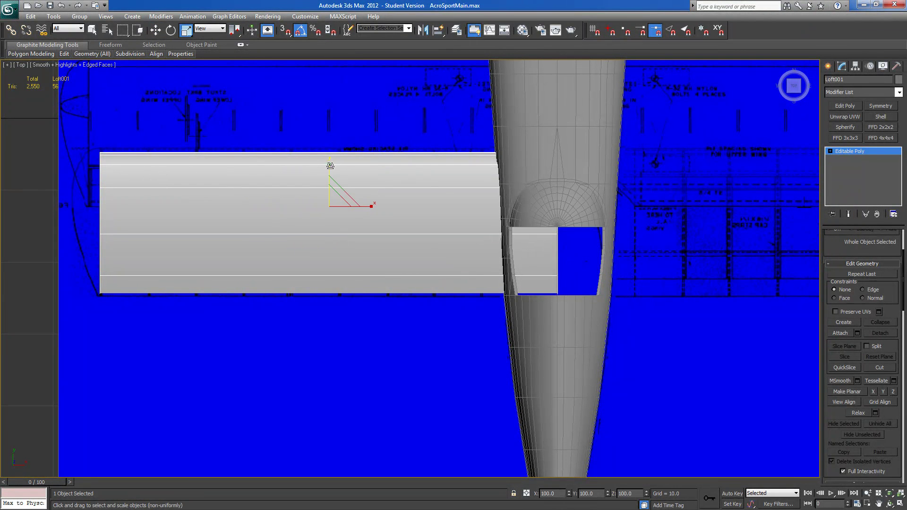
pyautogui.moveTo(330, 164); pyautogui.dragTo(330, 161)
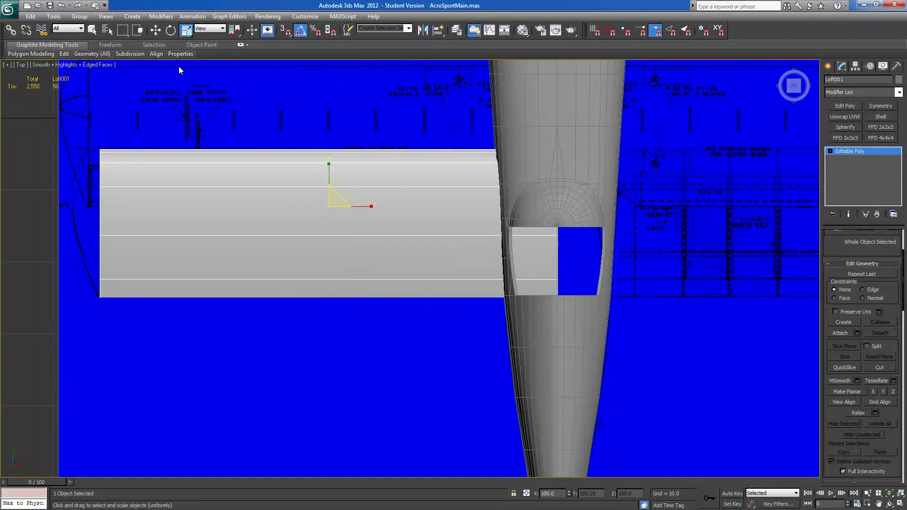
pyautogui.click(156, 31)
pyautogui.moveTo(328, 176); pyautogui.dragTo(329, 175)
# Enable Face snapping and set the wing's hierarchy adjustment to Affect Pivot Only.
pyautogui.keyDown('alt'); pyautogui.moveTo(507, 293); pyautogui.dragTo(511, 288, button='middle'); pyautogui.keyUp('alt')
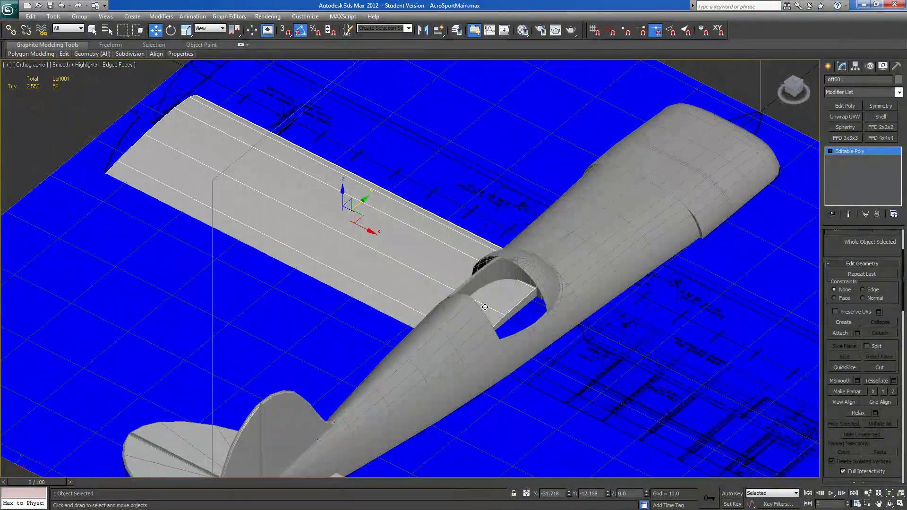
pyautogui.click(856, 69)
pyautogui.click(854, 150)
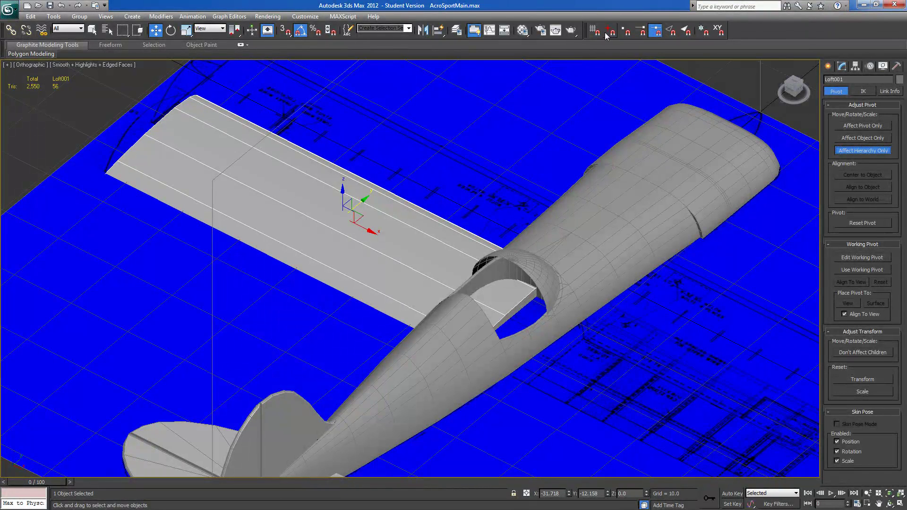
pyautogui.click(686, 30)
pyautogui.moveTo(362, 233); pyautogui.dragTo(418, 265)
pyautogui.click(847, 127)
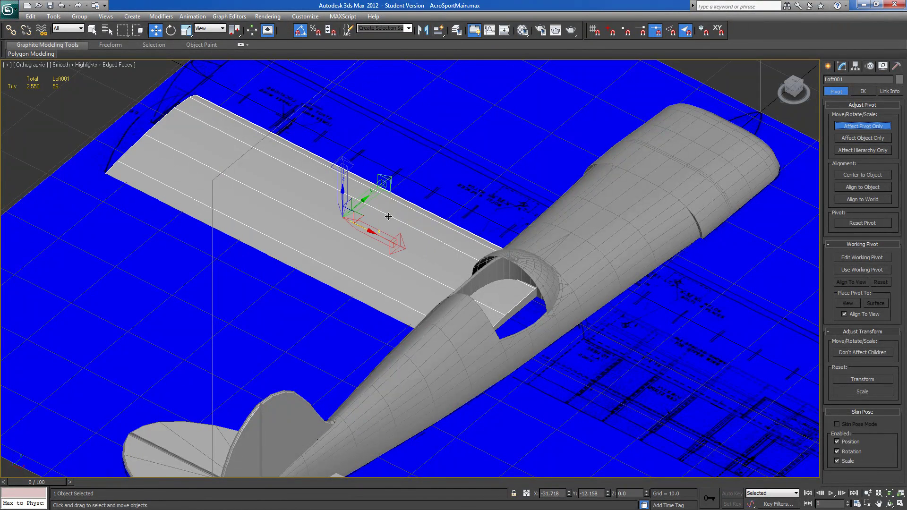
pyautogui.moveTo(367, 228); pyautogui.dragTo(455, 272)
pyautogui.hotkey('ctrl', 'z')
pyautogui.click(268, 16)
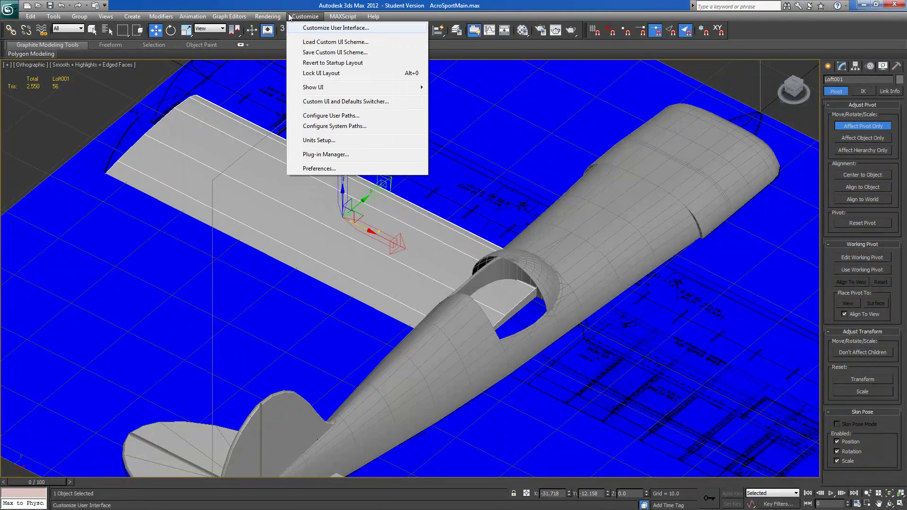
# Snap the wing's pivot to its root end at the fuselage centreline and set the wing's X position to 0.
pyautogui.click(283, 31)
pyautogui.moveTo(341, 218); pyautogui.dragTo(516, 314)
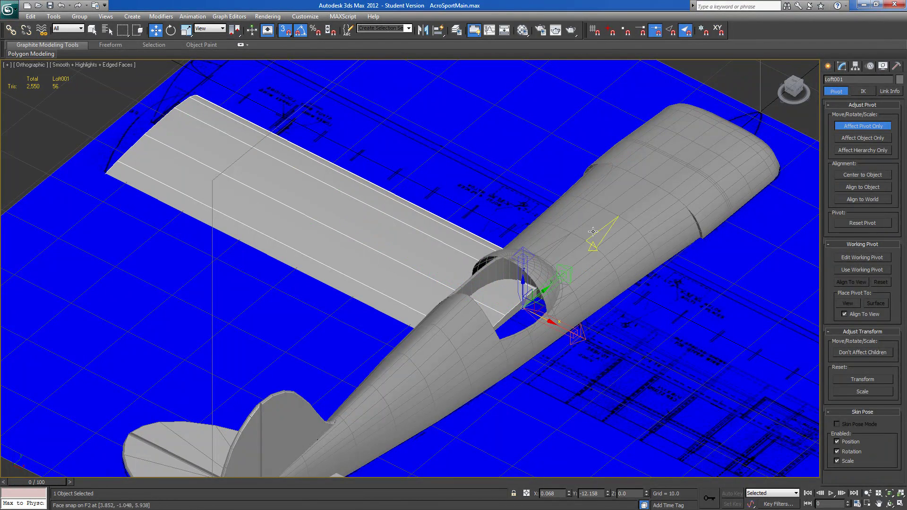
pyautogui.click(864, 125)
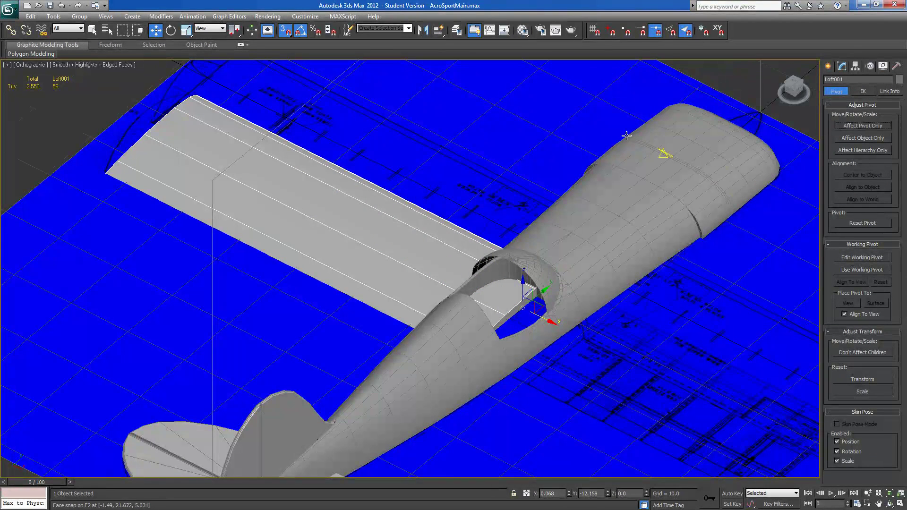
pyautogui.press('s')
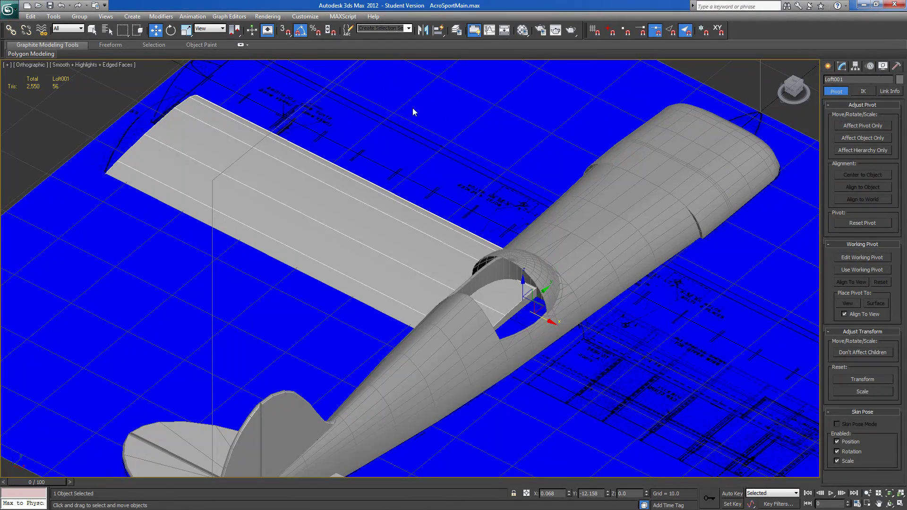
pyautogui.keyDown('alt'); pyautogui.moveTo(515, 182); pyautogui.dragTo(537, 199, button='middle'); pyautogui.keyUp('alt')
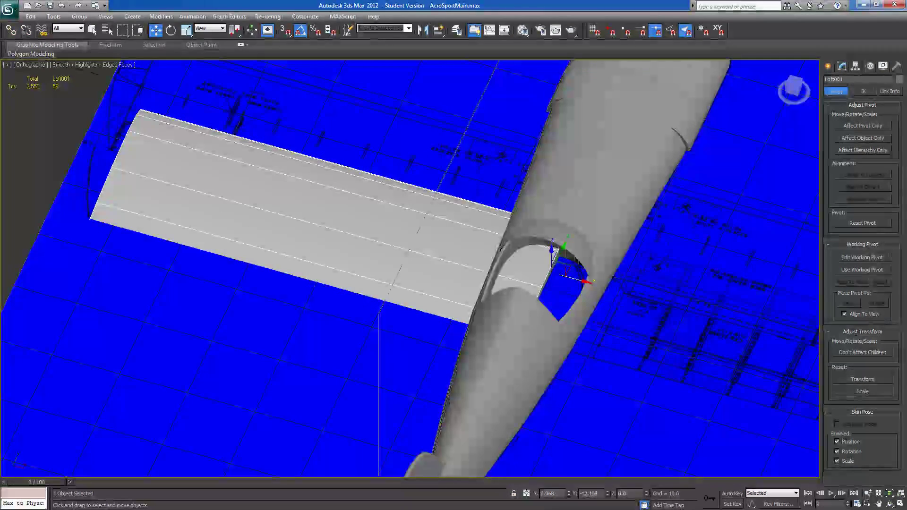
pyautogui.rightClick(568, 494)
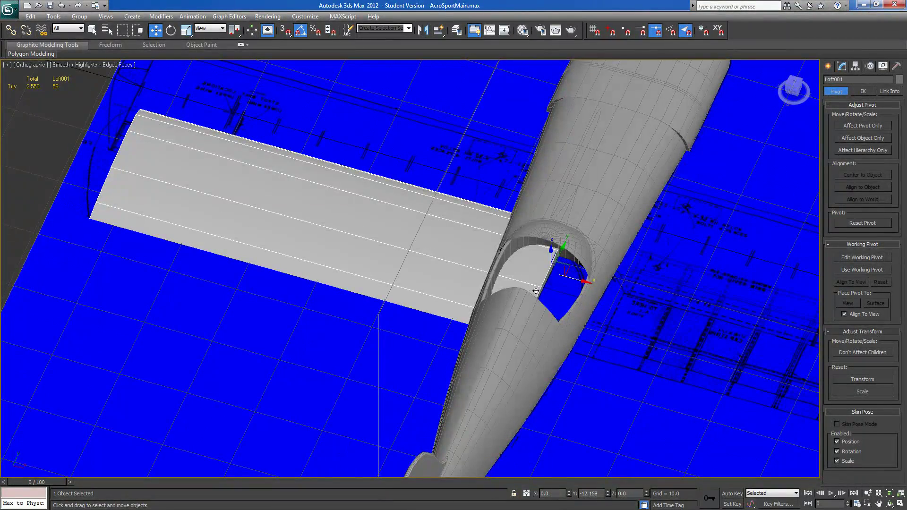
# Make the wing see-through in the Top view and open it for modification over the blueprint's ribs.
pyautogui.keyDown('alt'); pyautogui.moveTo(532, 291); pyautogui.dragTo(575, 293, button='middle'); pyautogui.keyUp('alt')
pyautogui.click(795, 88)
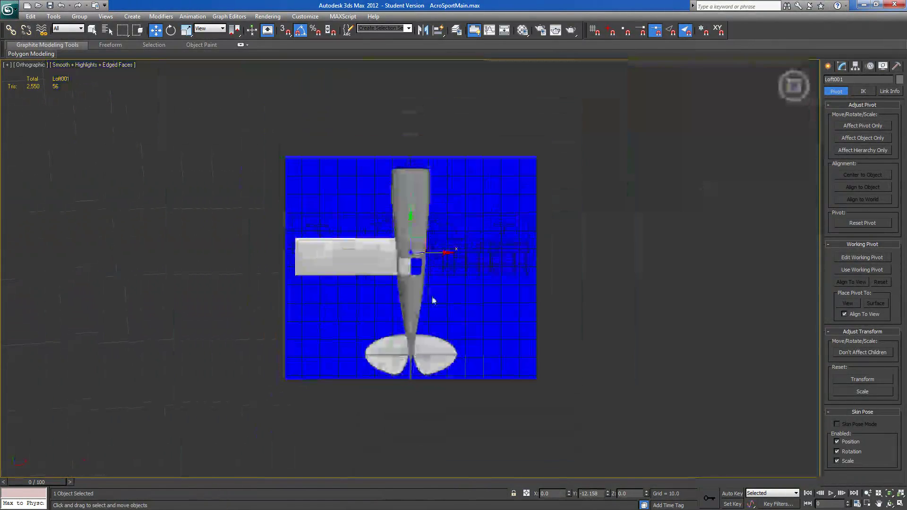
pyautogui.scroll(3, 409, 269)
pyautogui.hotkey('alt', 'x')
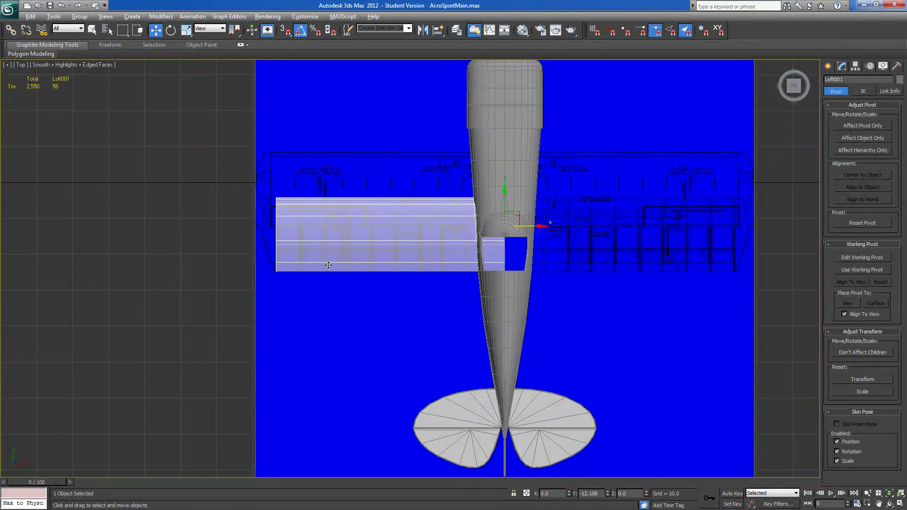
pyautogui.scroll(3, 317, 303)
pyautogui.click(841, 67)
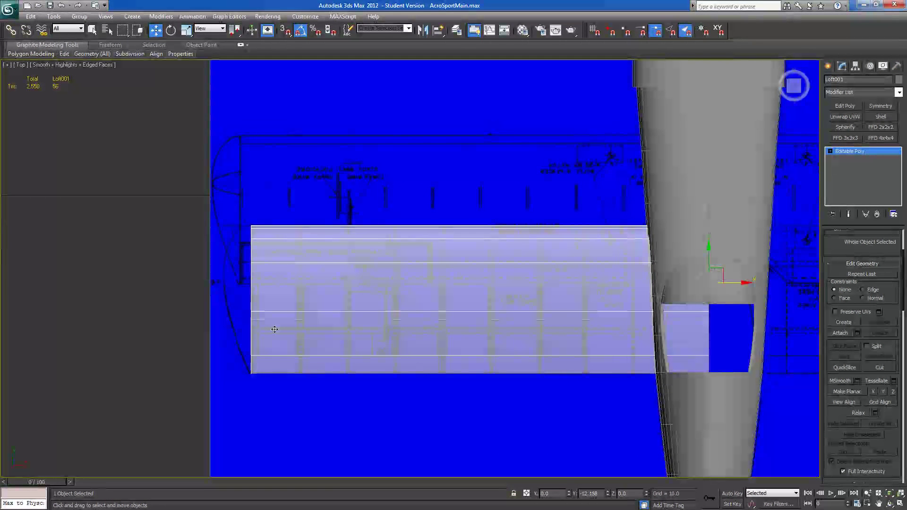
pyautogui.moveTo(522, 311); pyautogui.dragTo(351, 274, button='middle')
pyautogui.scroll(-2, 351, 274)
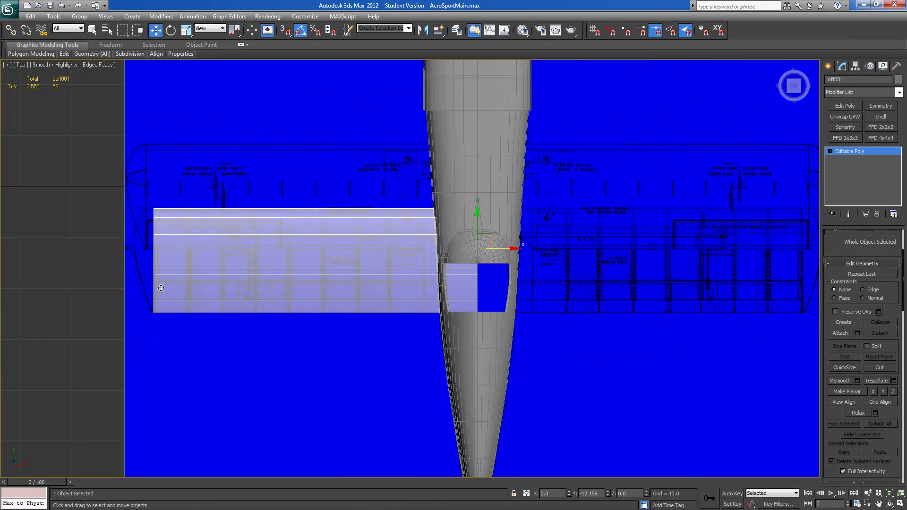
pyautogui.moveTo(194, 339); pyautogui.dragTo(260, 328, button='middle')
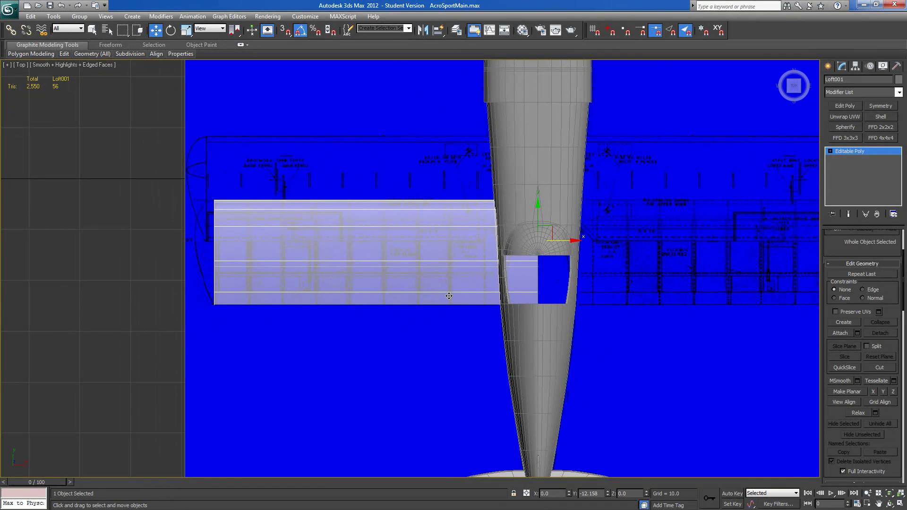
pyautogui.scroll(4, 391, 257)
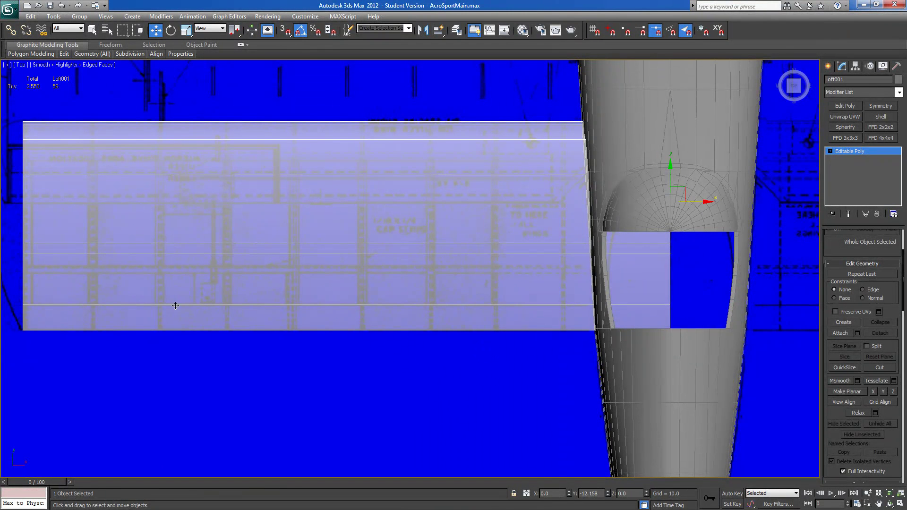
# Connect the wing's root and tip edges with a spanwise edge line and slide it, constrained to edges, onto the blueprint's aileron hinge line.
pyautogui.scroll(-6, 332, 354)
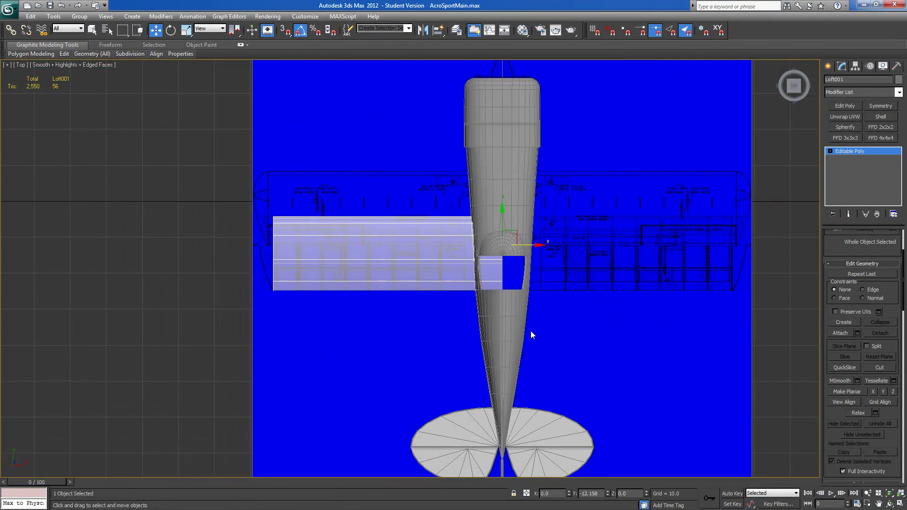
pyautogui.moveTo(531, 334); pyautogui.dragTo(324, 326, button='middle')
pyautogui.scroll(6, 327, 323)
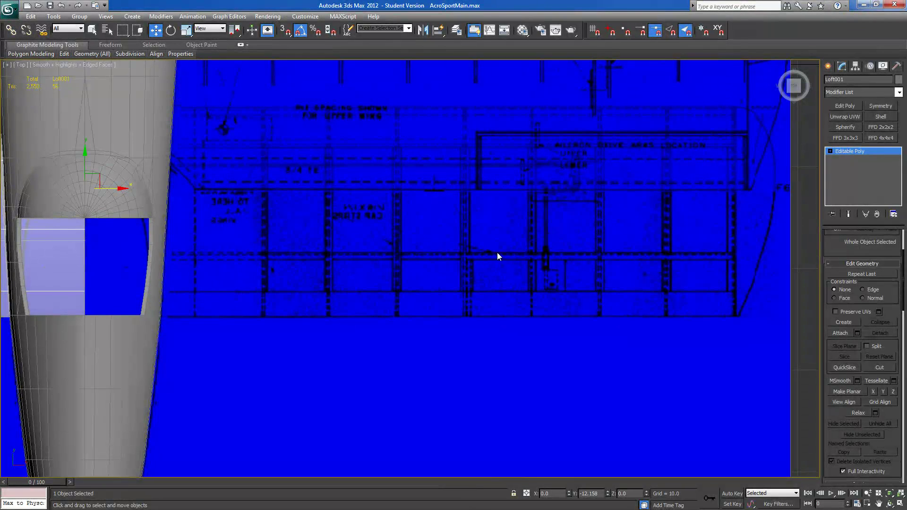
pyautogui.moveTo(169, 348); pyautogui.dragTo(489, 328, button='middle')
pyautogui.moveTo(201, 321); pyautogui.dragTo(299, 307, button='middle')
pyautogui.moveTo(171, 303); pyautogui.dragTo(318, 301, button='middle')
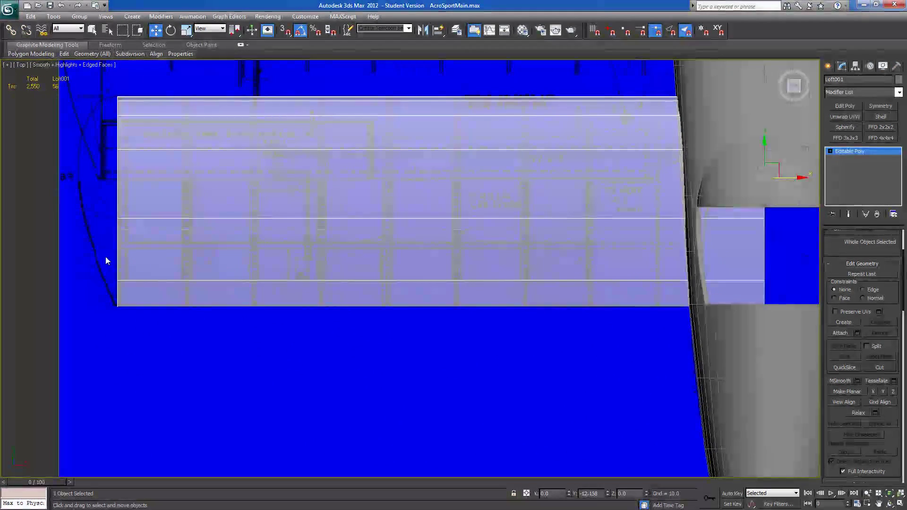
pyautogui.click(831, 151)
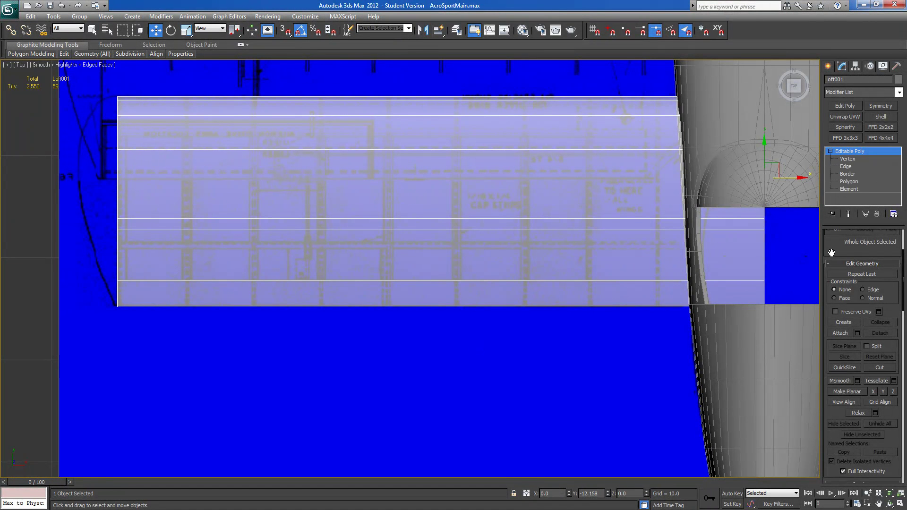
pyautogui.scroll(3, 832, 253)
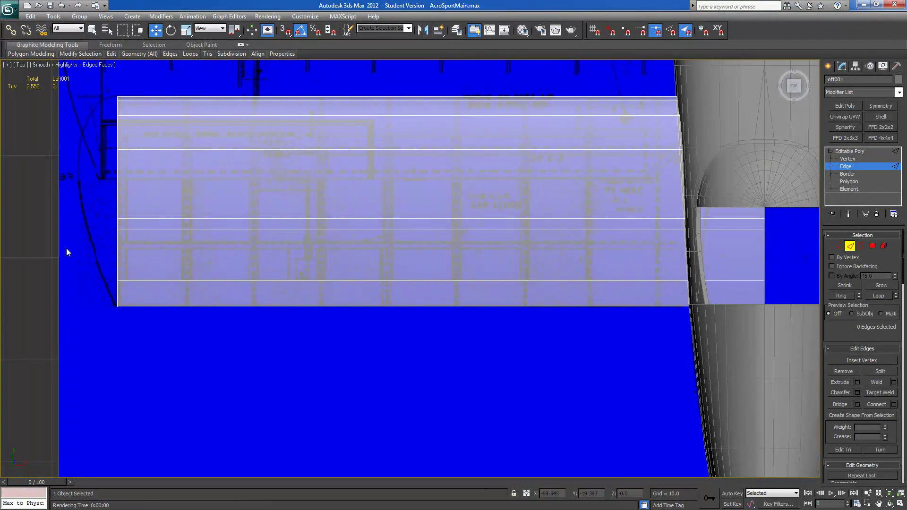
pyautogui.moveTo(73, 242); pyautogui.dragTo(786, 276)
pyautogui.moveTo(798, 240); pyautogui.dragTo(98, 270)
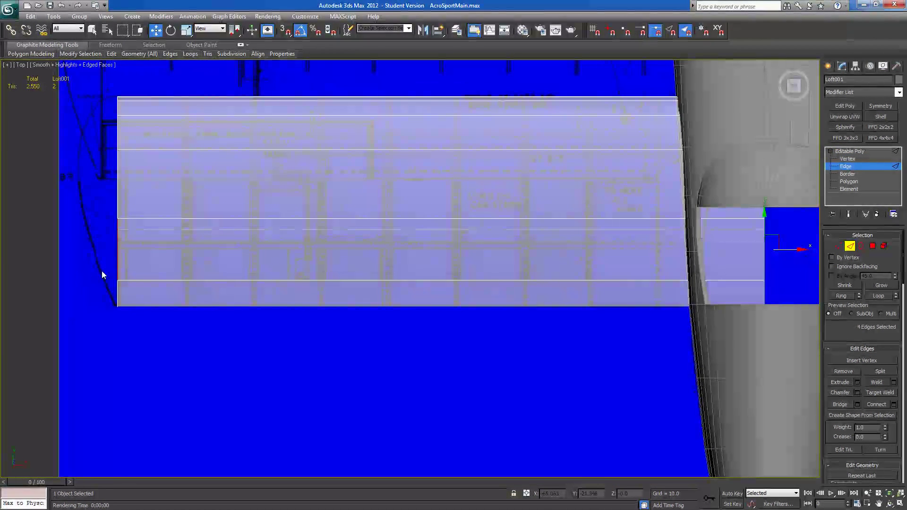
pyautogui.click(883, 408)
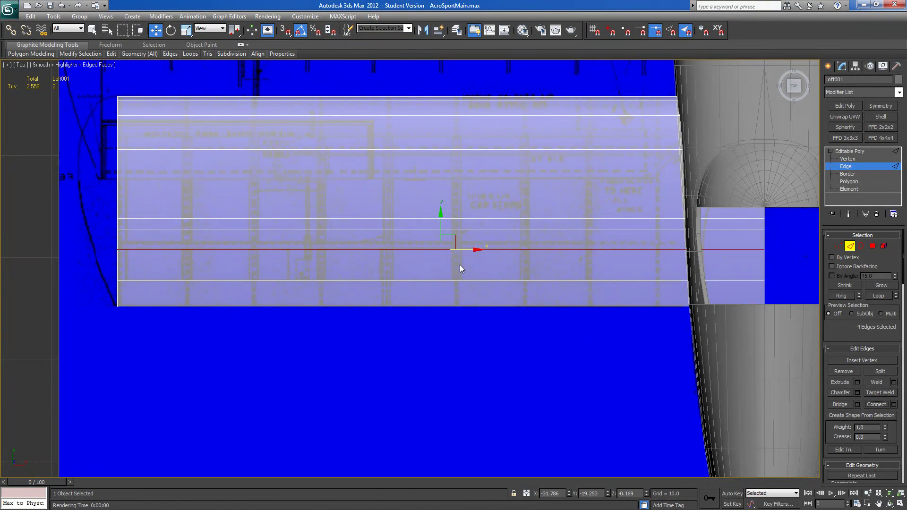
pyautogui.click(840, 247)
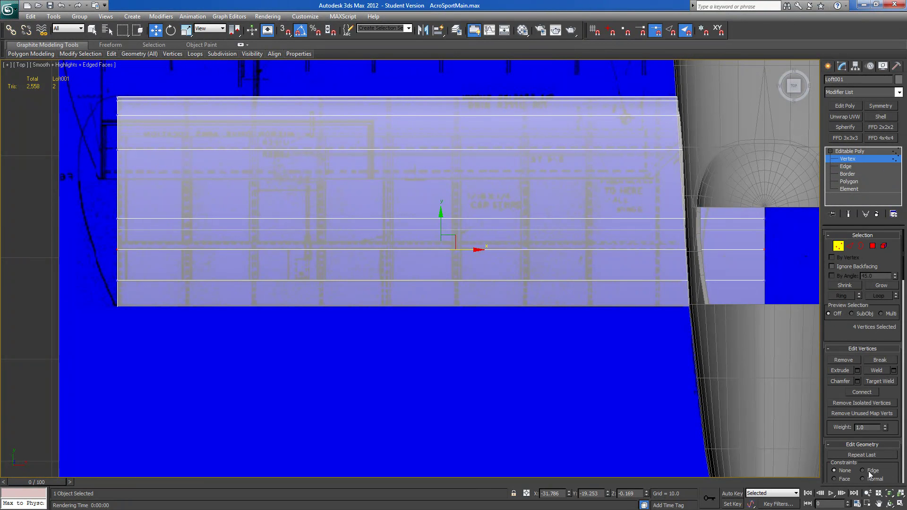
pyautogui.moveTo(439, 224); pyautogui.dragTo(436, 223)
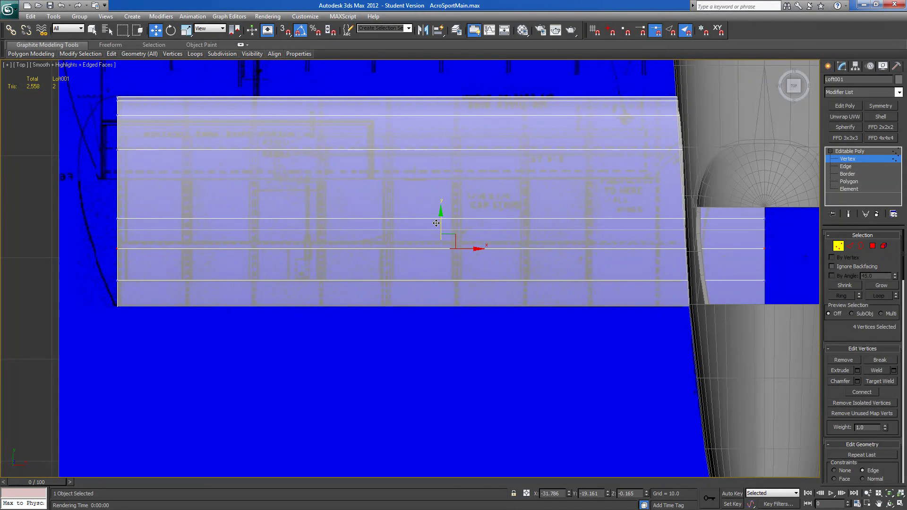
# Connect all spanwise wing edges with one chordwise loop and slide it outboard to the blueprint rib at about X -36.9.
pyautogui.click(839, 246)
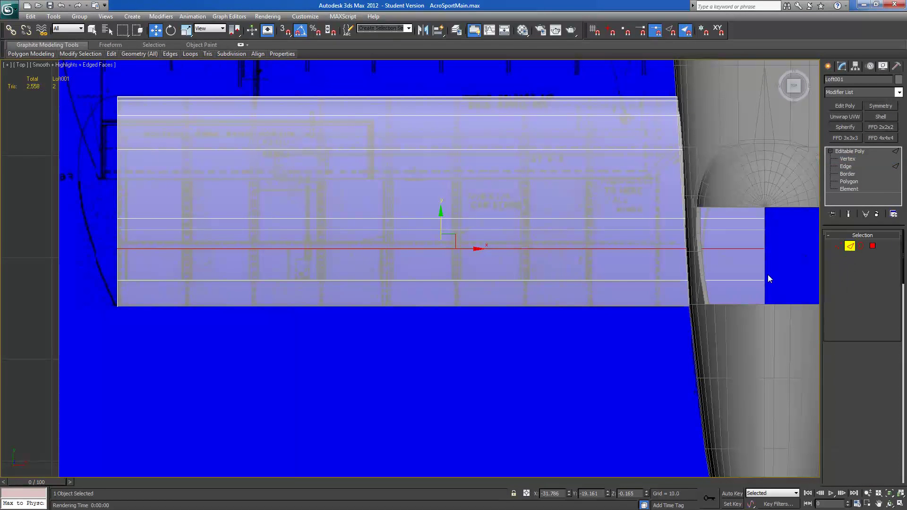
pyautogui.moveTo(473, 355); pyautogui.dragTo(433, 70)
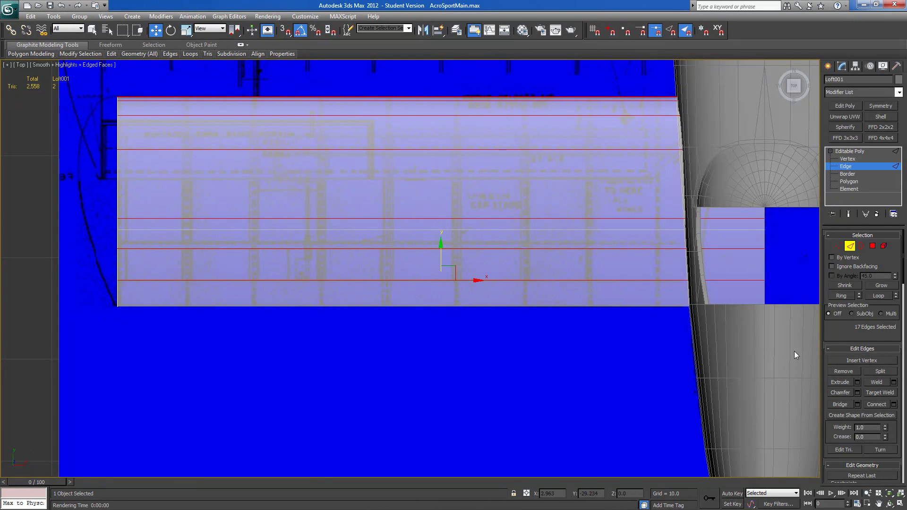
pyautogui.click(887, 406)
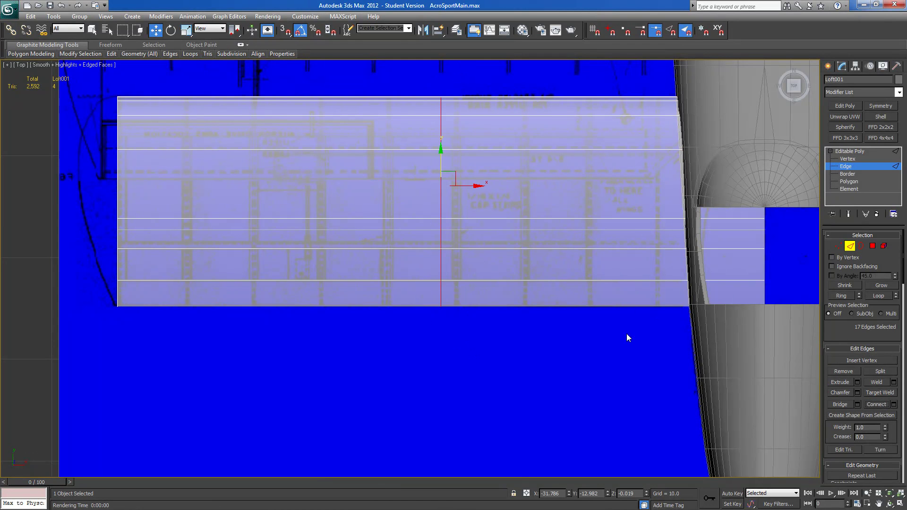
pyautogui.click(839, 246)
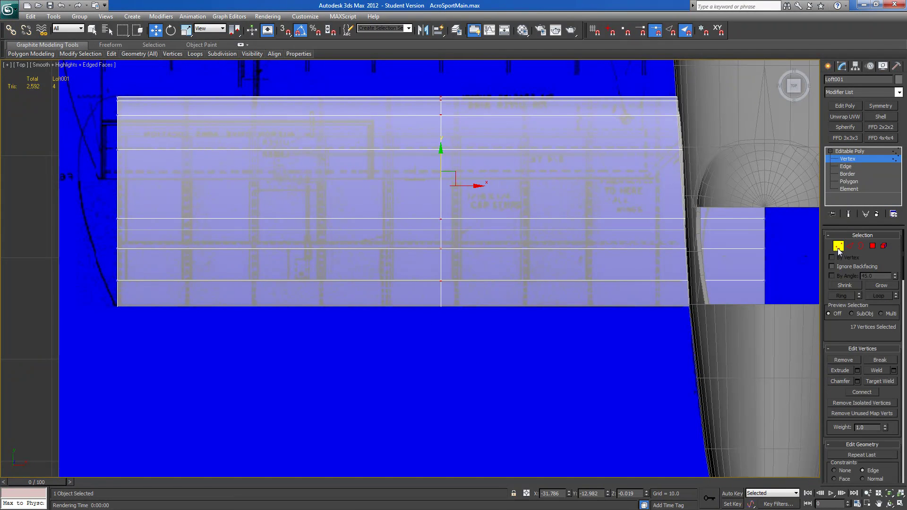
pyautogui.moveTo(470, 187); pyautogui.dragTo(418, 194)
# Highlight the aileron polygons at the wing's outboard trailing edge to check their extent, and clear the selection.
pyautogui.click(873, 246)
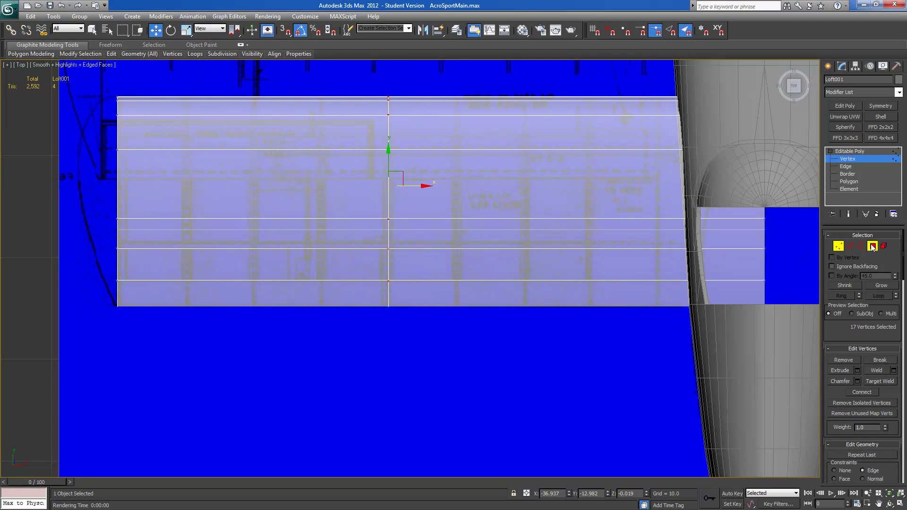
pyautogui.moveTo(344, 358); pyautogui.dragTo(91, 263)
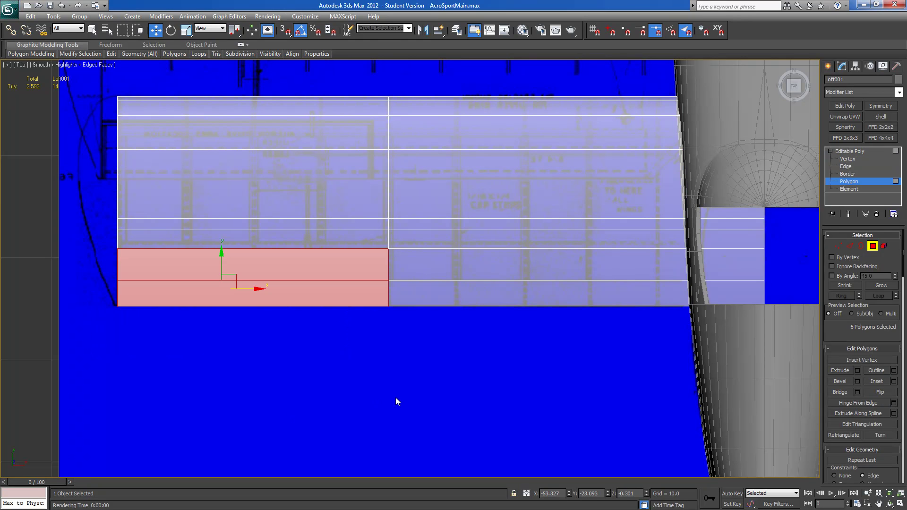
pyautogui.click(439, 356)
# Examine the wing's tip profile and its new edge lines in 3D, and leave polygon editing.
pyautogui.scroll(-8, 472, 327)
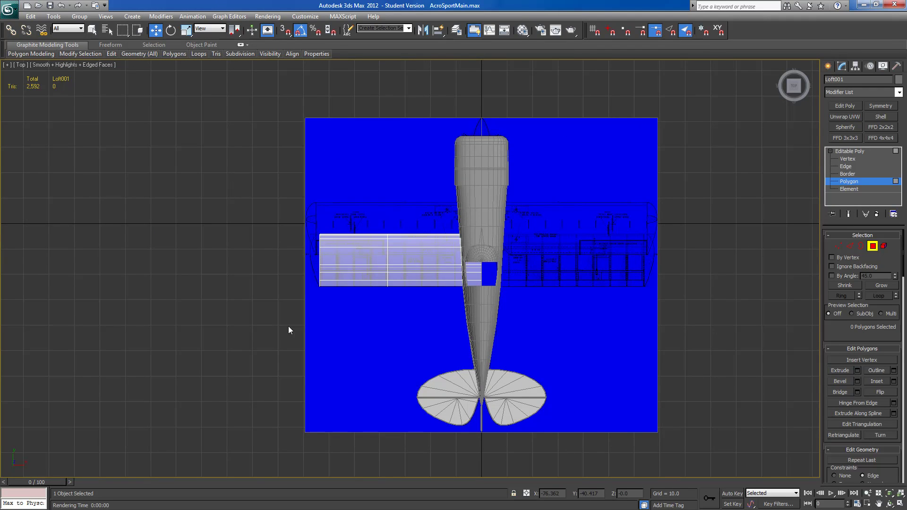
pyautogui.moveTo(286, 326); pyautogui.dragTo(312, 325, button='middle')
pyautogui.scroll(3, 333, 329)
pyautogui.keyDown('alt'); pyautogui.moveTo(293, 367); pyautogui.dragTo(416, 316, button='middle'); pyautogui.keyUp('alt')
pyautogui.keyDown('alt'); pyautogui.moveTo(345, 376); pyautogui.dragTo(356, 346, button='middle'); pyautogui.keyUp('alt')
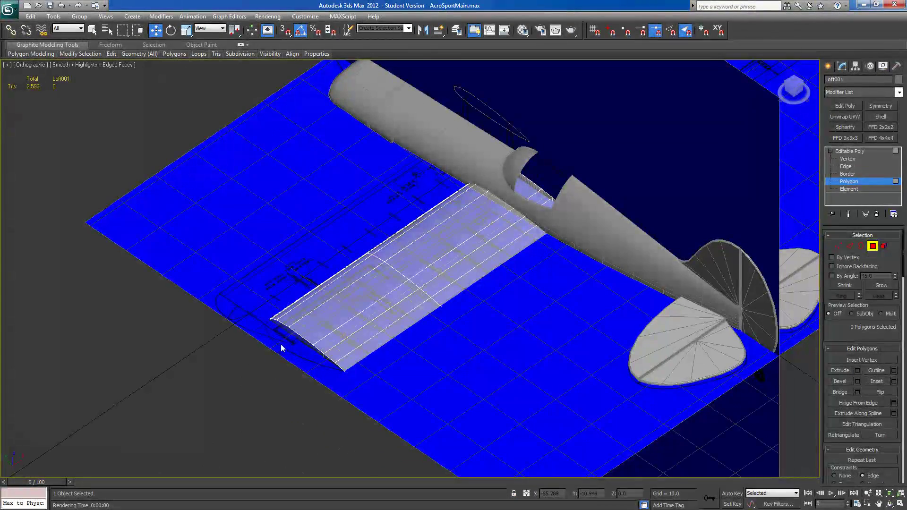
pyautogui.keyDown('alt'); pyautogui.moveTo(294, 344); pyautogui.dragTo(362, 303, button='middle'); pyautogui.keyUp('alt')
pyautogui.scroll(7, 374, 314)
pyautogui.scroll(-8, 402, 334)
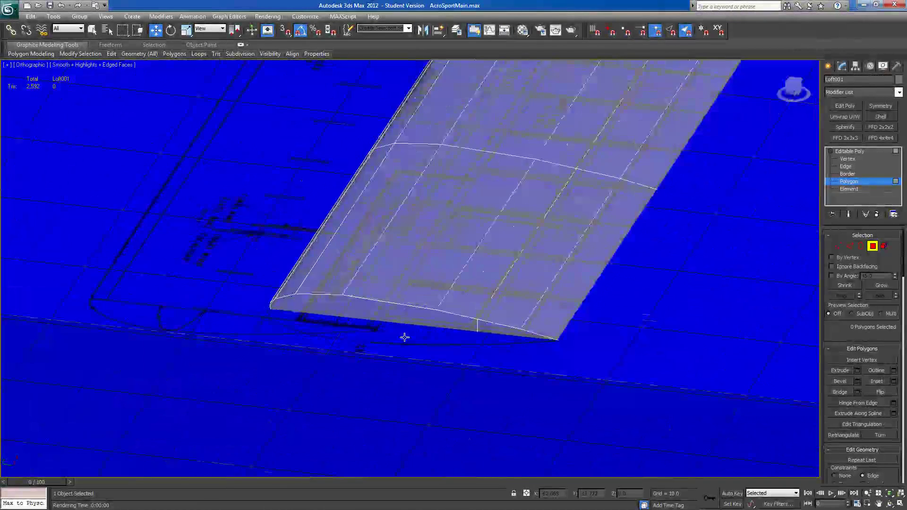
pyautogui.click(873, 246)
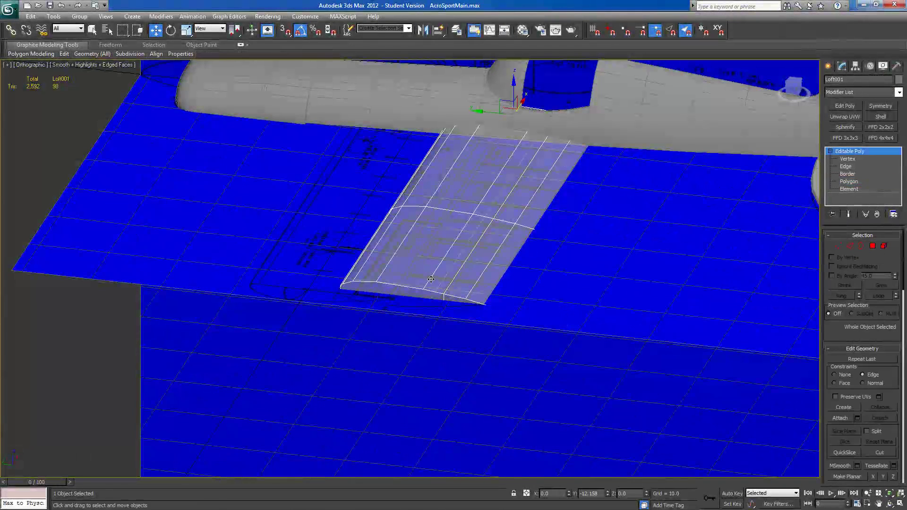
# Make the wing opaque, select it with the fuselage, tail parts and side blueprint, and raise them together about 28.3 units along Z.
pyautogui.scroll(-8, 431, 280)
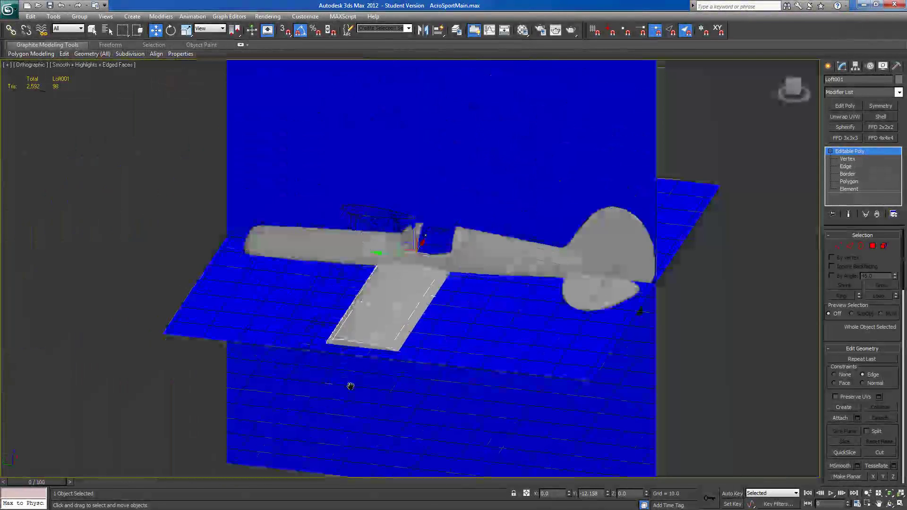
pyautogui.click(388, 255)
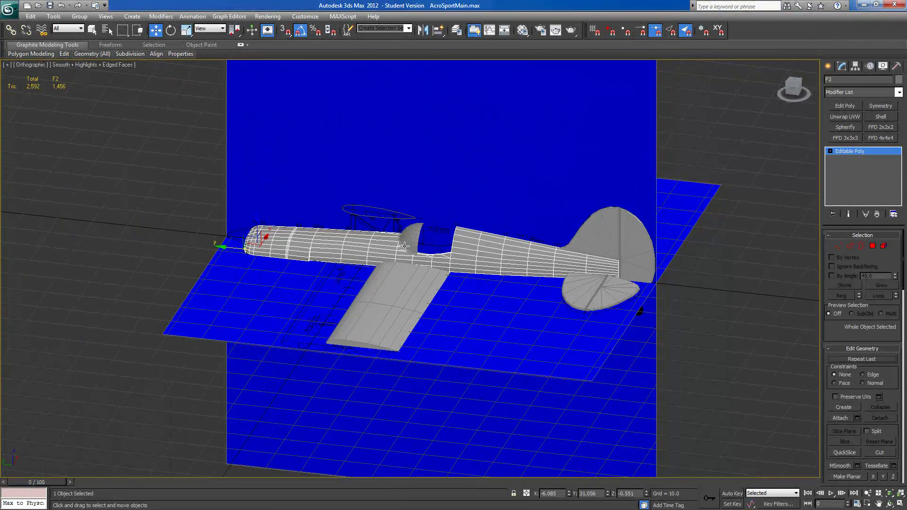
pyautogui.keyDown('ctrl'); pyautogui.click(597, 236); pyautogui.keyUp('ctrl')
pyautogui.keyDown('ctrl'); pyautogui.click(636, 245); pyautogui.keyUp('ctrl')
pyautogui.keyDown('ctrl'); pyautogui.click(581, 293); pyautogui.keyUp('ctrl')
pyautogui.keyDown('ctrl'); pyautogui.click(617, 291); pyautogui.keyUp('ctrl')
pyautogui.keyDown('alt'); pyautogui.moveTo(524, 339); pyautogui.dragTo(555, 324, button='middle'); pyautogui.keyUp('alt')
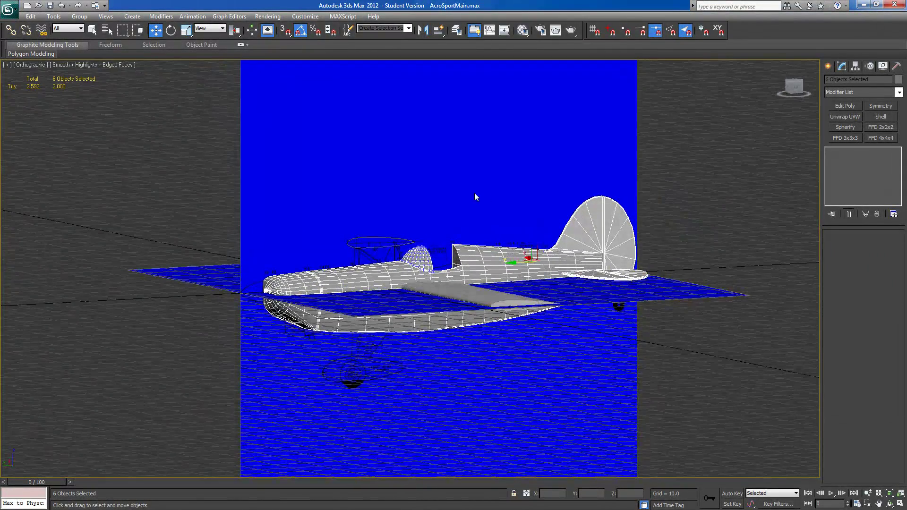
pyautogui.rightClick(499, 206)
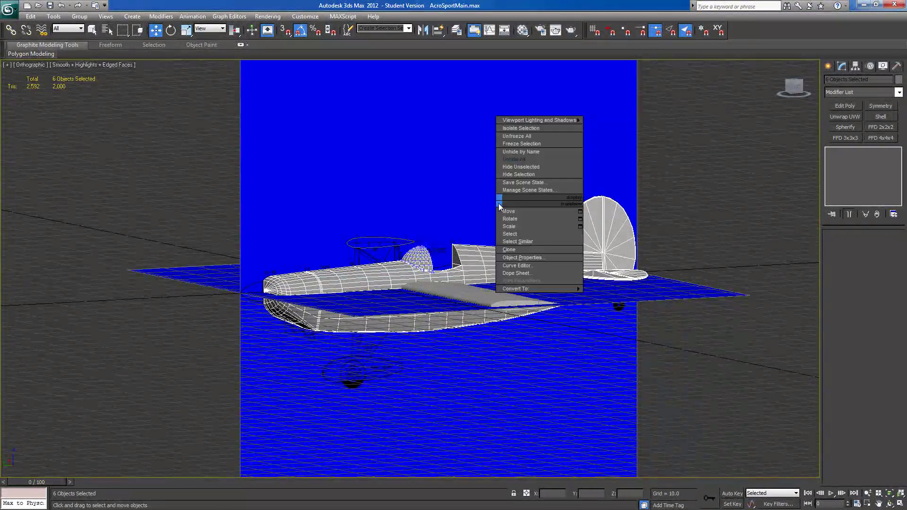
pyautogui.click(511, 144)
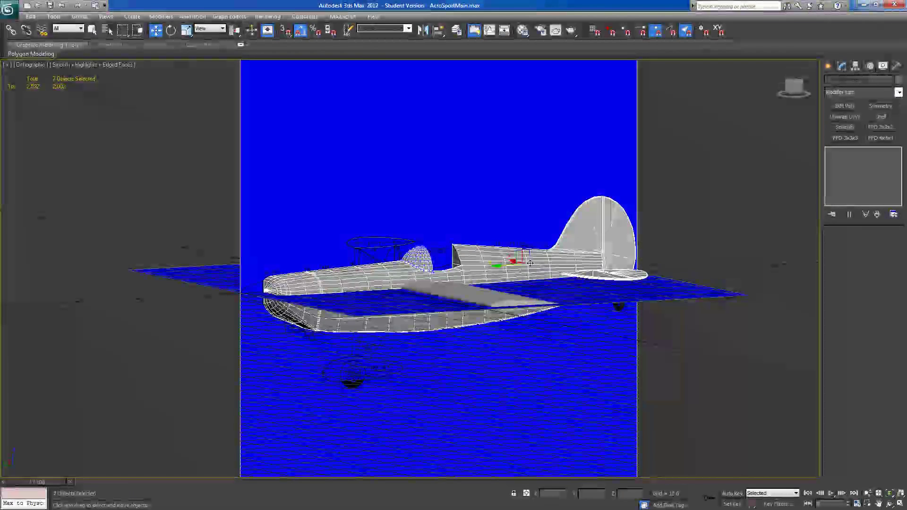
pyautogui.moveTo(530, 236); pyautogui.dragTo(531, 205)
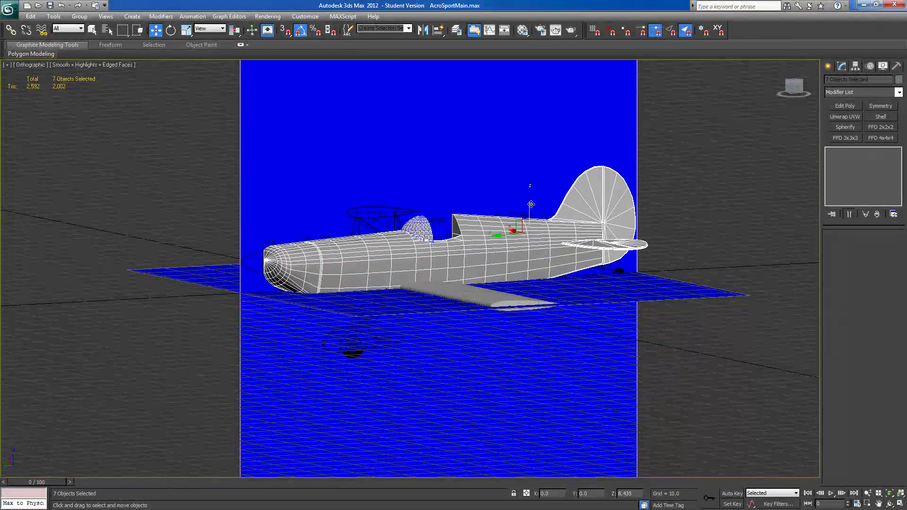
pyautogui.hotkey('ctrl', 'z')
pyautogui.keyDown('ctrl'); pyautogui.click(485, 288); pyautogui.keyUp('ctrl')
pyautogui.moveTo(522, 241); pyautogui.dragTo(524, 139)
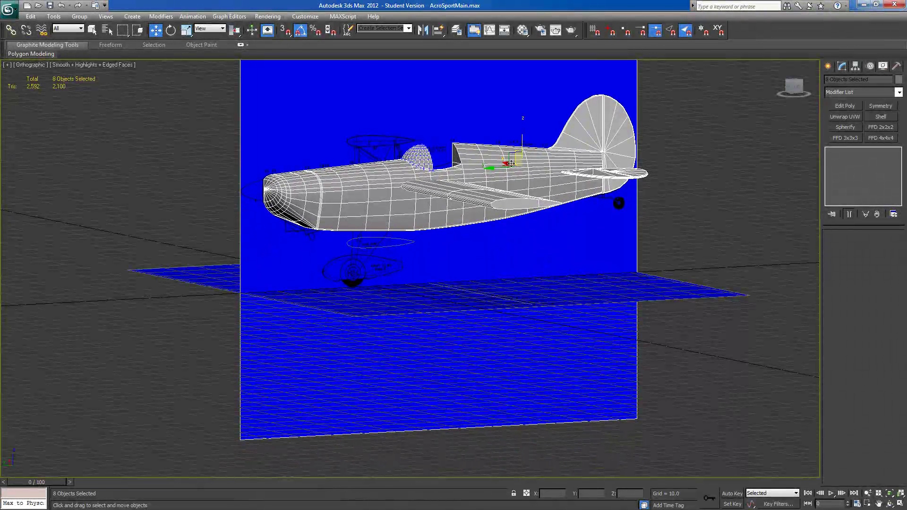
# Move the side blueprint plane away from the aircraft to about X 75.2 and view the scene in perspective.
pyautogui.click(308, 266)
pyautogui.keyDown('alt'); pyautogui.moveTo(314, 270); pyautogui.dragTo(342, 288, button='middle'); pyautogui.keyUp('alt')
pyautogui.moveTo(415, 172); pyautogui.dragTo(229, 126)
pyautogui.press('p')
pyautogui.keyDown('alt'); pyautogui.moveTo(453, 386); pyautogui.dragTo(400, 362, button='middle'); pyautogui.keyUp('alt')
pyautogui.scroll(5, 400, 362)
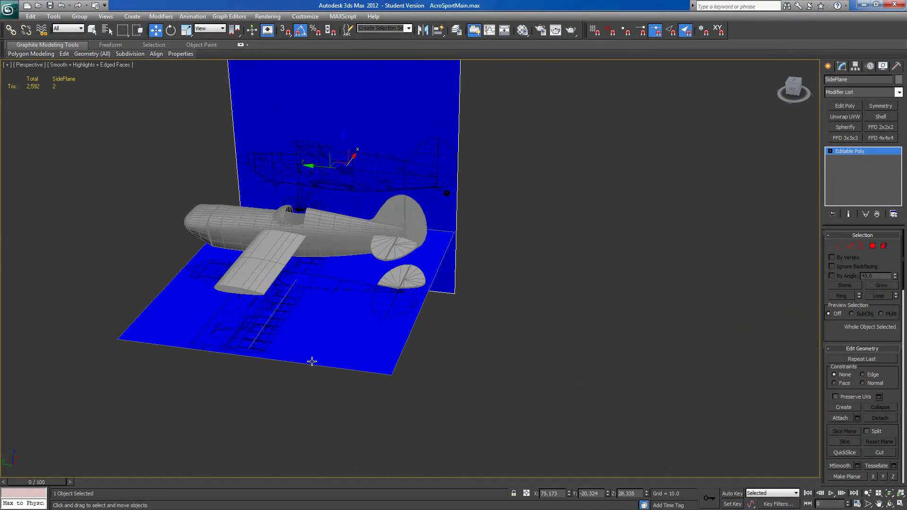
# Hide the fuselage so that the side blueprint can be seen behind the wing.
pyautogui.click(900, 493)
pyautogui.scroll(-5, 585, 334)
pyautogui.moveTo(578, 419); pyautogui.dragTo(553, 338, button='middle')
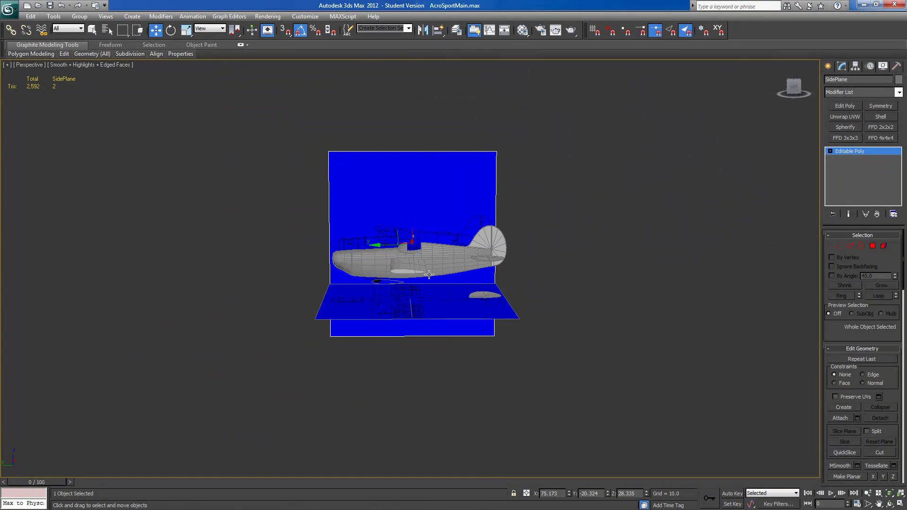
pyautogui.click(484, 260)
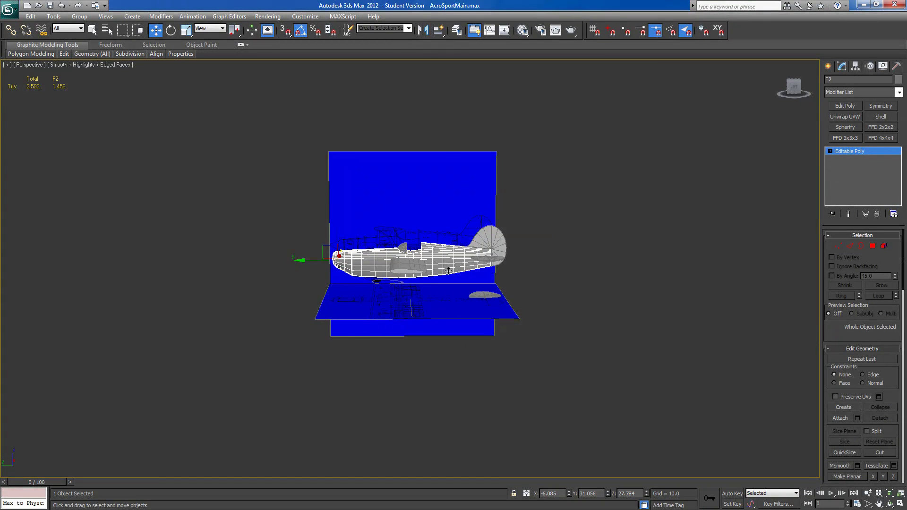
pyautogui.rightClick(449, 271)
pyautogui.click(457, 241)
# Move the wing in an orthographic side view onto the blueprint's lower-wing airfoil, at about Y -11.8 and Z 17.3.
pyautogui.click(414, 265)
pyautogui.click(794, 90)
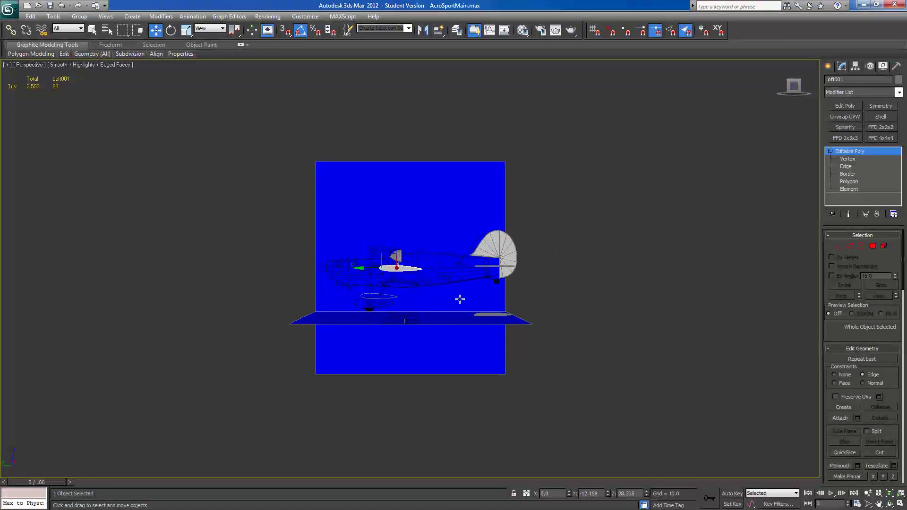
pyautogui.scroll(5, 475, 293)
pyautogui.moveTo(478, 289); pyautogui.dragTo(399, 294, button='middle')
pyautogui.scroll(-5, 400, 296)
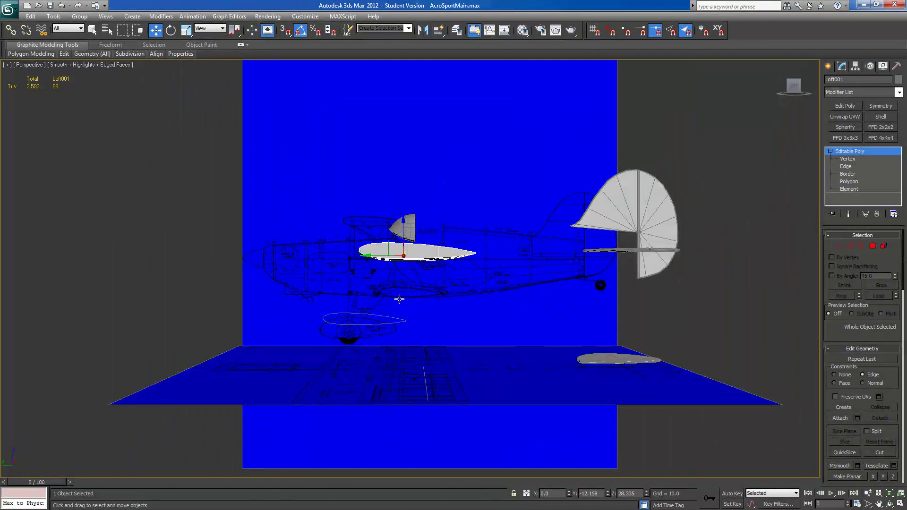
pyautogui.press('u')
pyautogui.scroll(3, 404, 310)
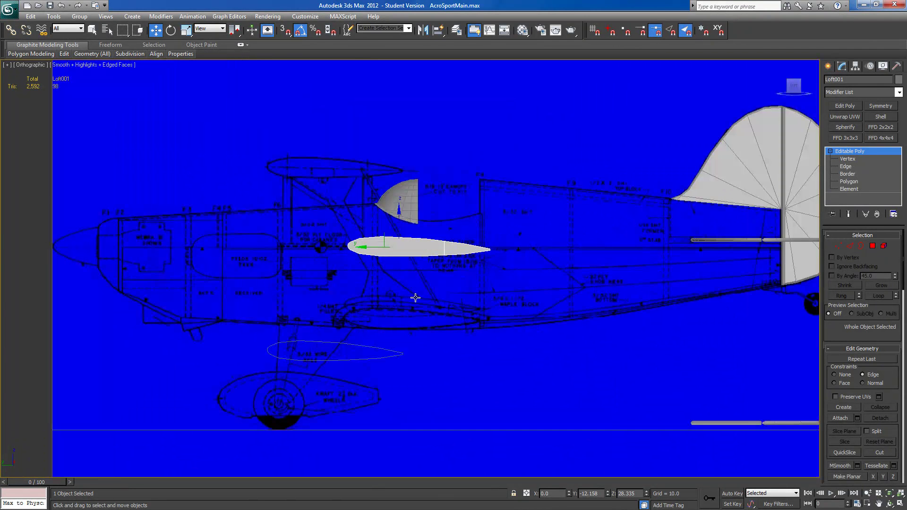
pyautogui.moveTo(393, 224); pyautogui.dragTo(390, 288)
pyautogui.moveTo(366, 323); pyautogui.dragTo(365, 319)
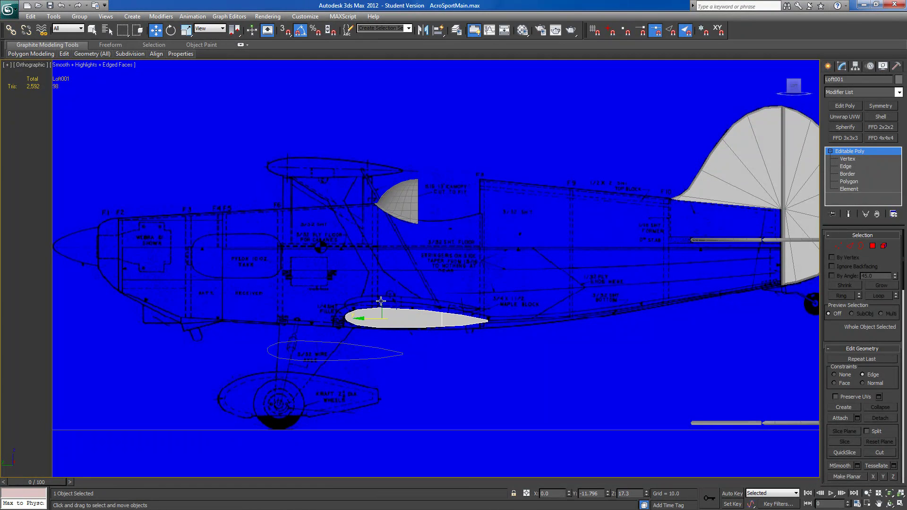
pyautogui.moveTo(395, 293); pyautogui.dragTo(396, 292)
# Scale the wing to about 107% along Z to match the blueprint airfoil's thickness.
pyautogui.click(186, 30)
pyautogui.moveTo(396, 278); pyautogui.dragTo(396, 277)
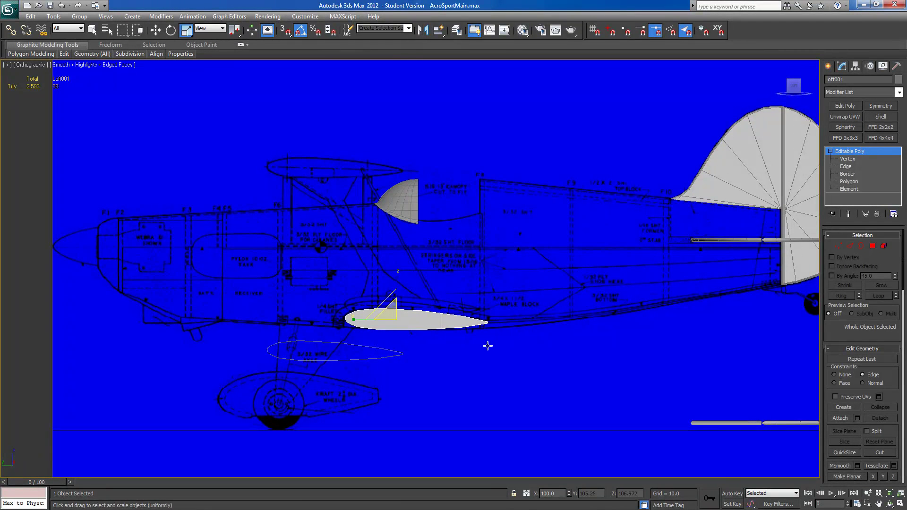
pyautogui.scroll(-4, 492, 303)
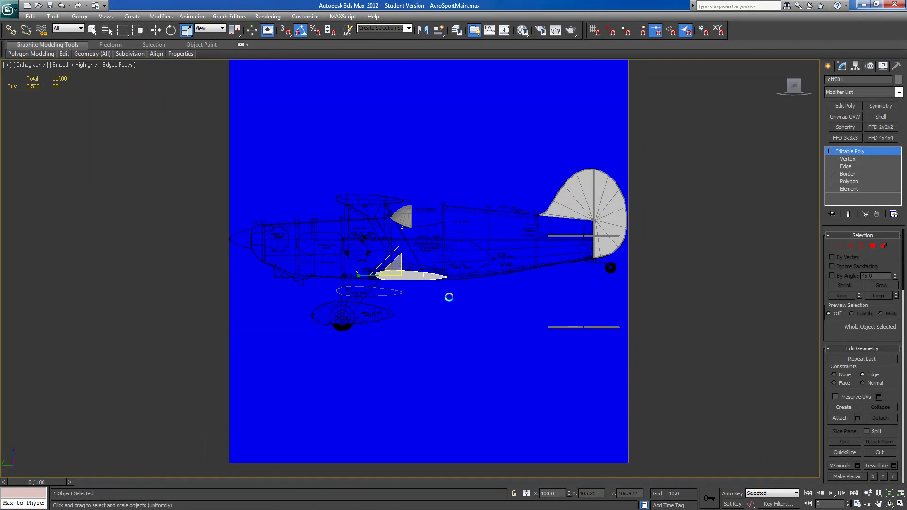
# Delete the leftover airfoil spline and the straight path line beside the wing.
pyautogui.click(388, 290)
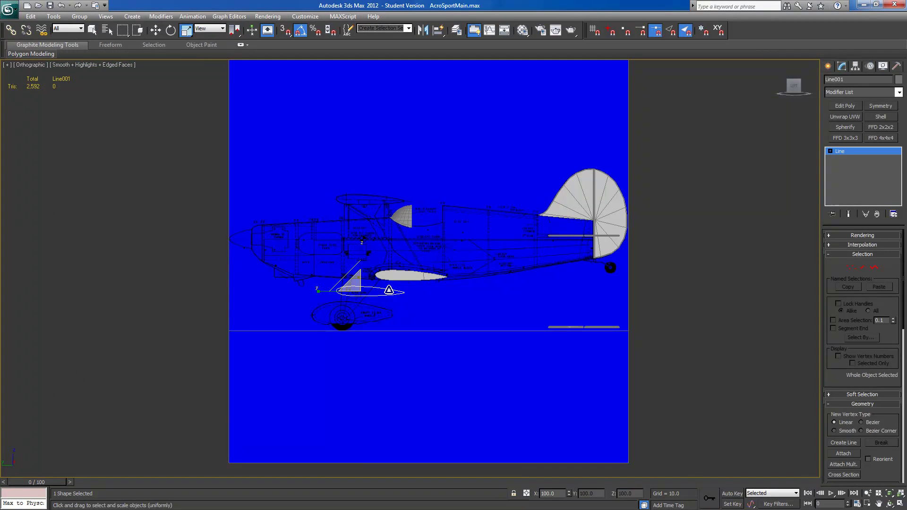
pyautogui.click(425, 341)
pyautogui.keyDown('alt'); pyautogui.moveTo(427, 340); pyautogui.dragTo(409, 369, button='middle'); pyautogui.keyUp('alt')
pyautogui.click(364, 417)
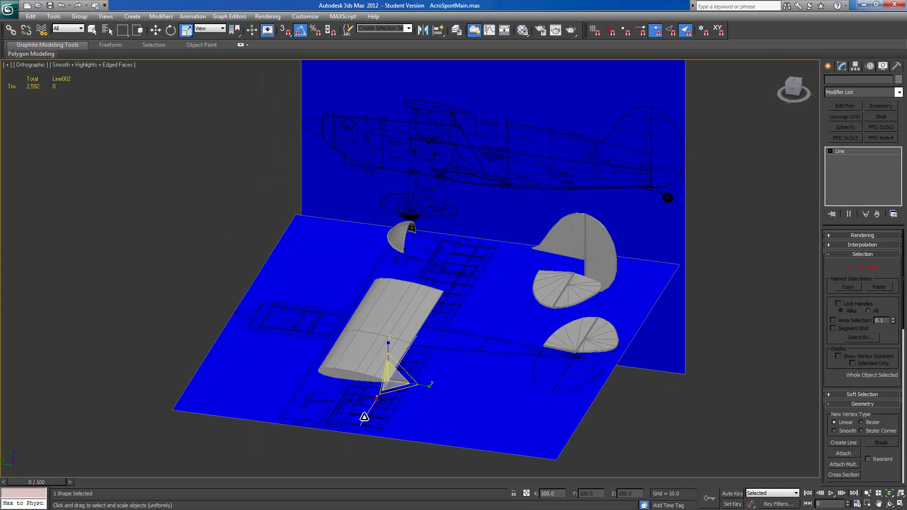
pyautogui.click(485, 418)
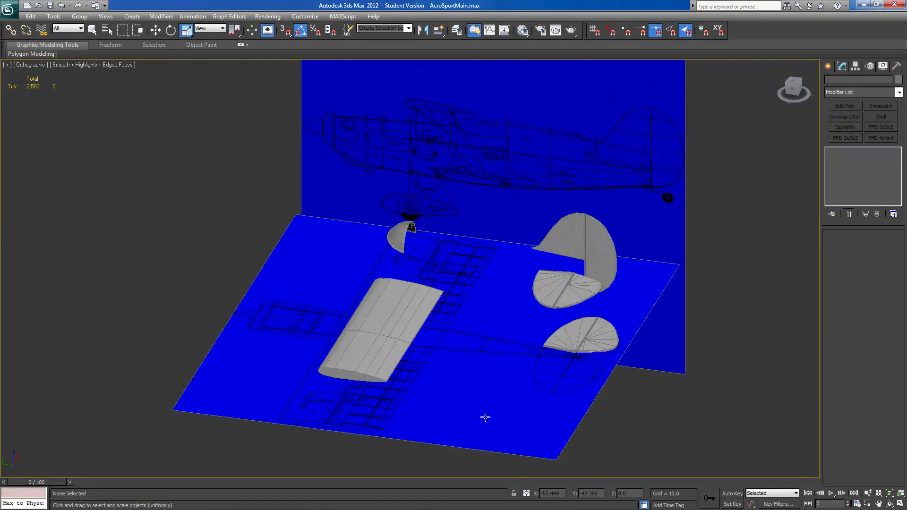
# Delete both pieces of the horizontal tail half on the same side as the wing.
pyautogui.click(572, 349)
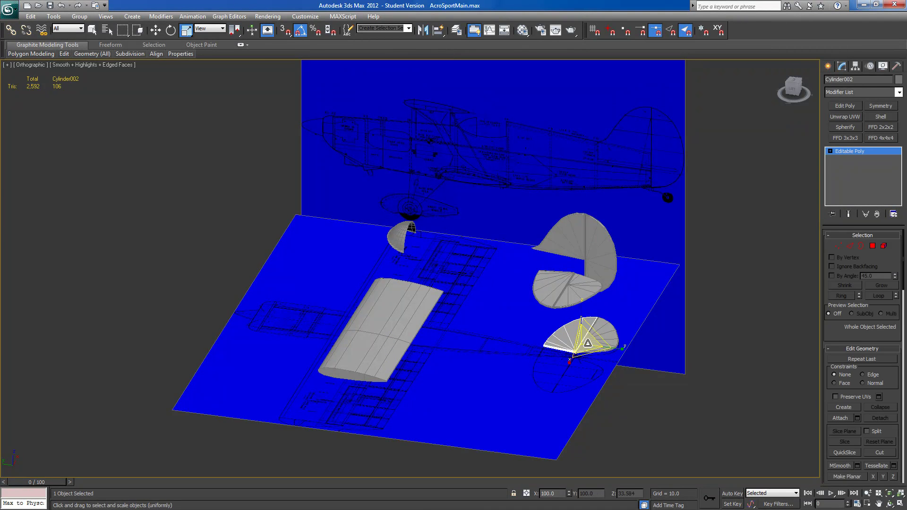
pyautogui.keyDown('ctrl'); pyautogui.click(576, 355); pyautogui.keyUp('ctrl')
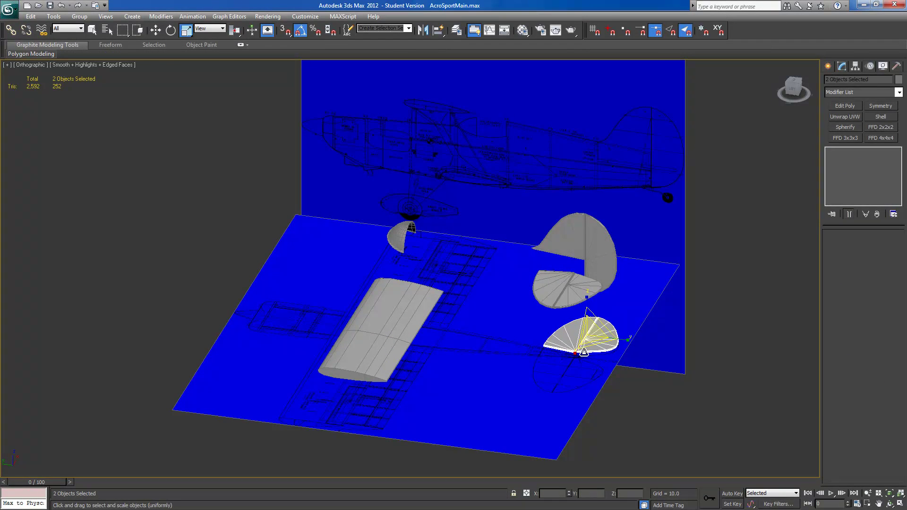
pyautogui.press('Delete')
# Mirror the remaining two-piece horizontal tail half as a copy across X about the working pivot, then stop using the working pivot.
pyautogui.click(553, 290)
pyautogui.keyDown('ctrl'); pyautogui.click(574, 294); pyautogui.keyUp('ctrl')
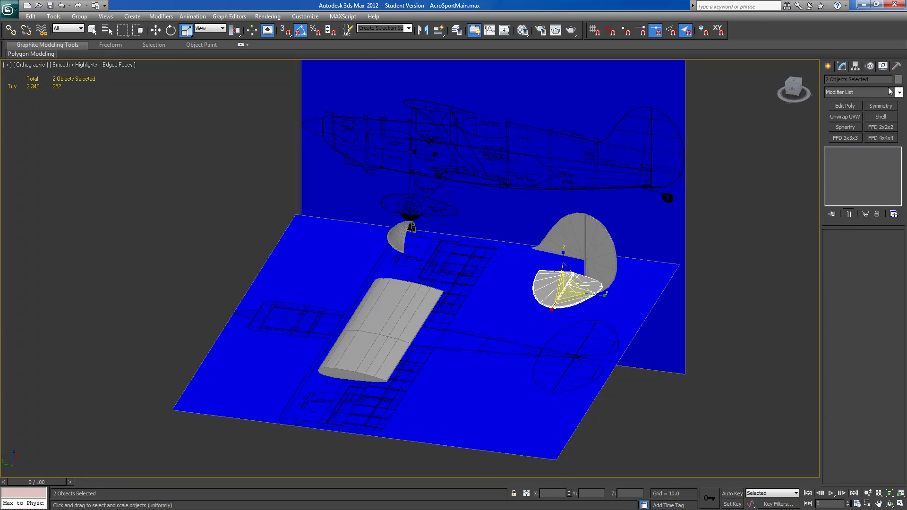
pyautogui.click(856, 67)
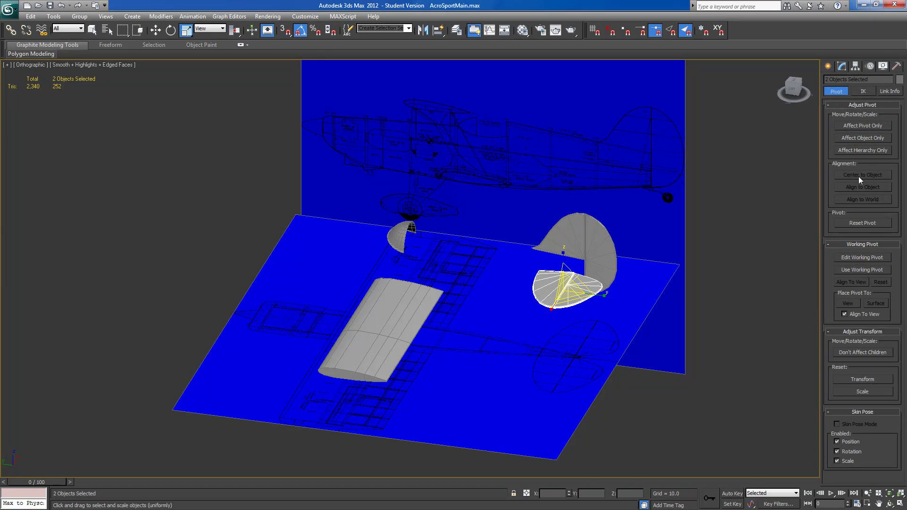
pyautogui.click(845, 271)
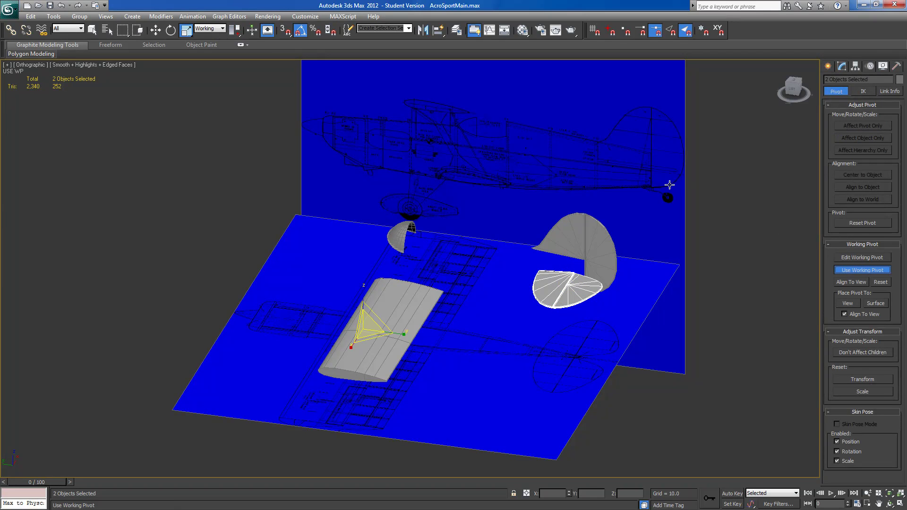
pyautogui.click(423, 30)
pyautogui.click(433, 327)
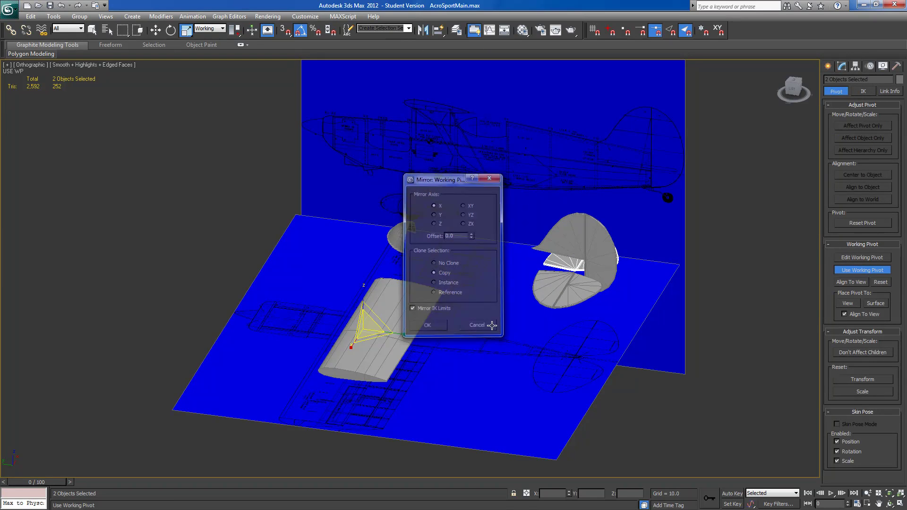
pyautogui.click(864, 270)
# Connect the upper and lower mid-chord vertices on the wing's outer end cap.
pyautogui.moveTo(572, 274)
pyautogui.keyDown('alt'); pyautogui.mouseDown(button='middle')
pyautogui.moveTo(537, 309)
pyautogui.moveTo(560, 284)
pyautogui.mouseUp(button='middle'); pyautogui.keyUp('alt')
pyautogui.moveTo(449, 346); pyautogui.dragTo(476, 340, button='middle')
pyautogui.scroll(5, 473, 323)
pyautogui.click(500, 347)
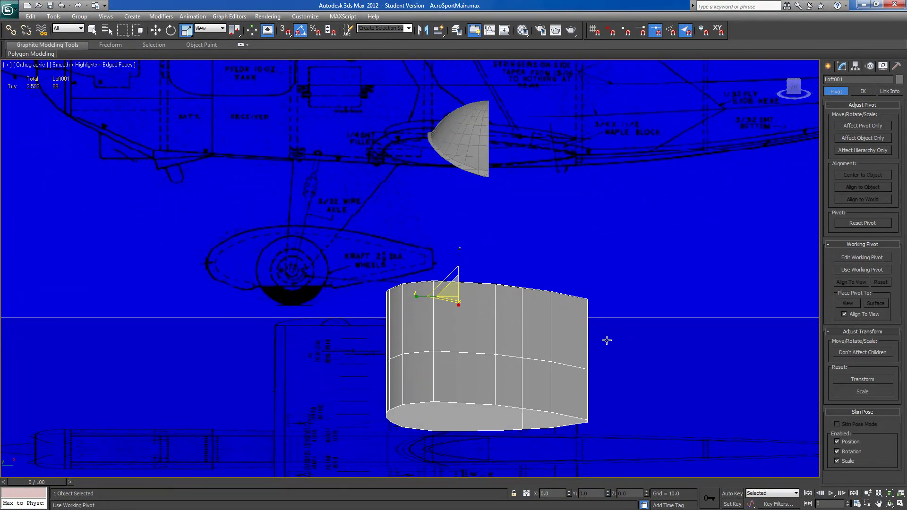
pyautogui.press('p')
pyautogui.moveTo(604, 342); pyautogui.dragTo(547, 295, button='middle')
pyautogui.scroll(-5, 538, 320)
pyautogui.scroll(3, 536, 320)
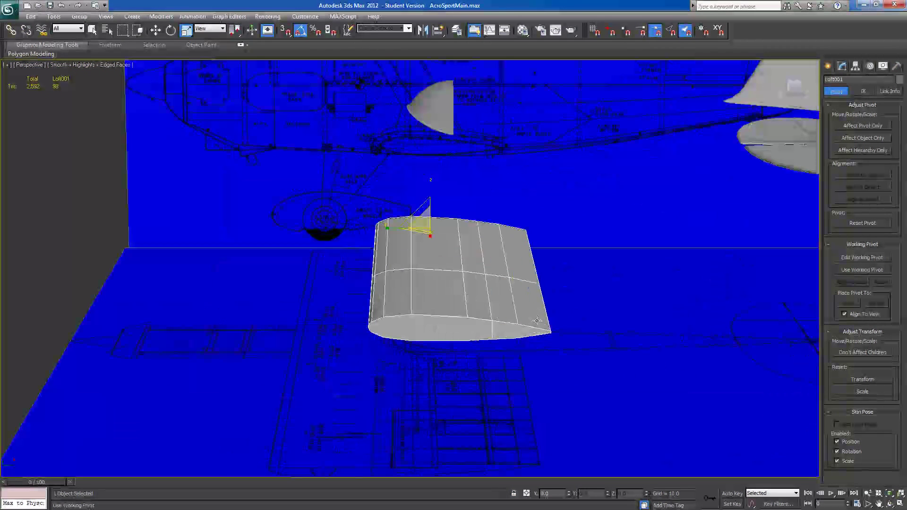
pyautogui.click(829, 68)
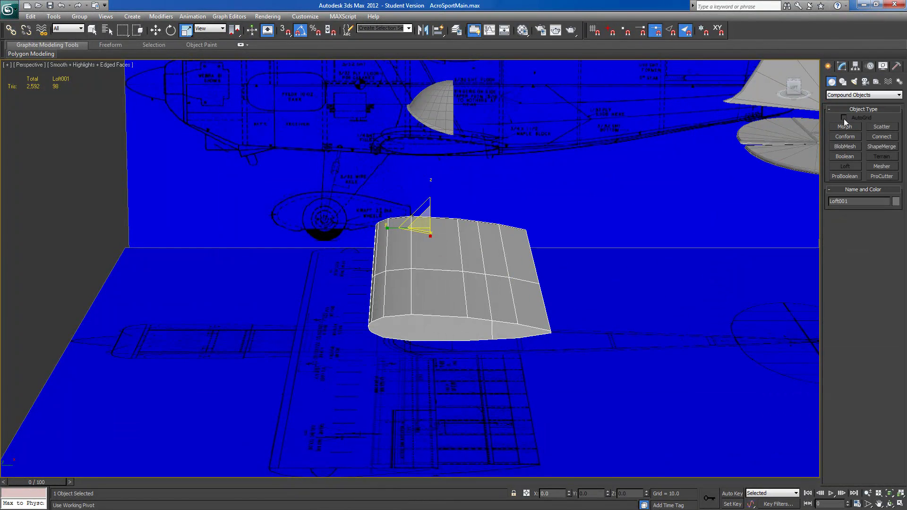
pyautogui.click(843, 66)
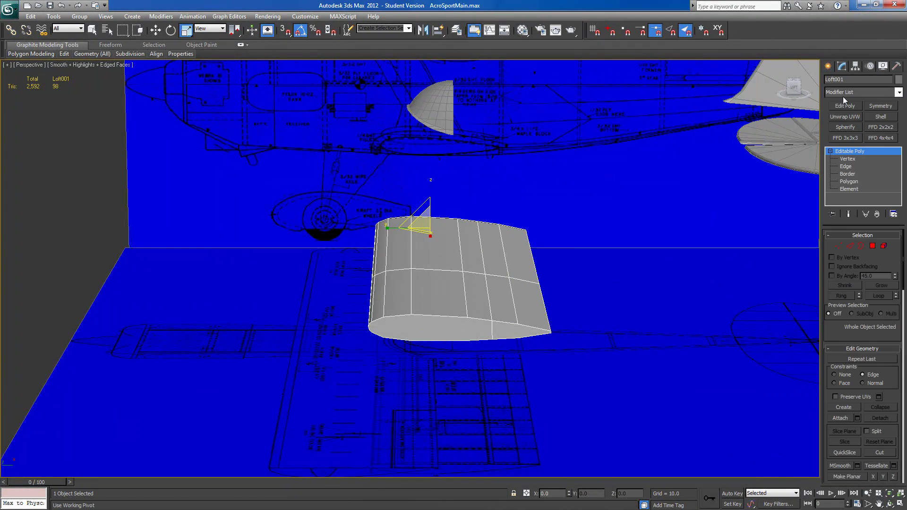
pyautogui.click(838, 246)
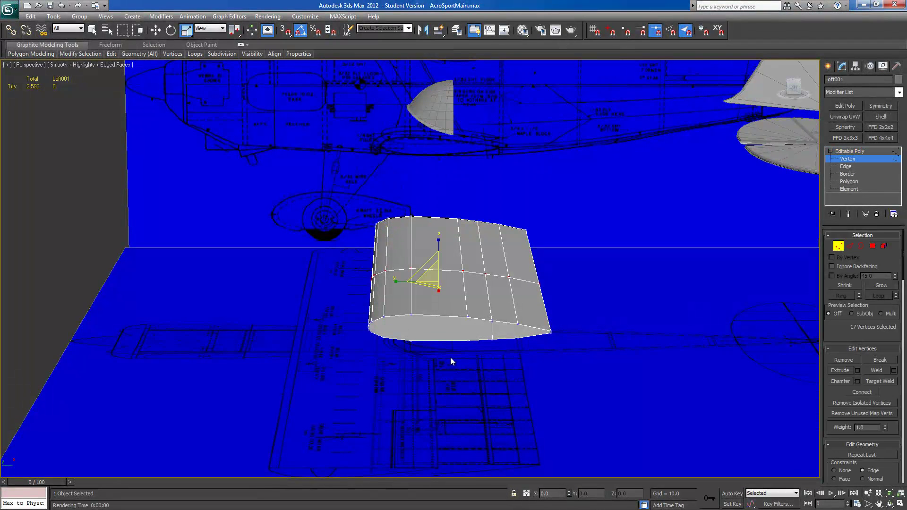
pyautogui.moveTo(467, 350); pyautogui.dragTo(476, 317)
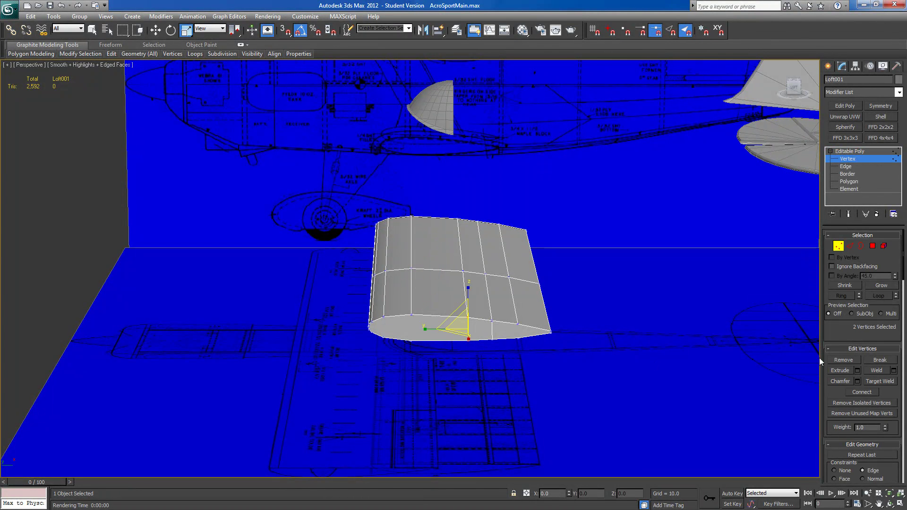
pyautogui.keyDown('alt'); pyautogui.moveTo(505, 368); pyautogui.dragTo(458, 384, button='middle'); pyautogui.keyUp('alt')
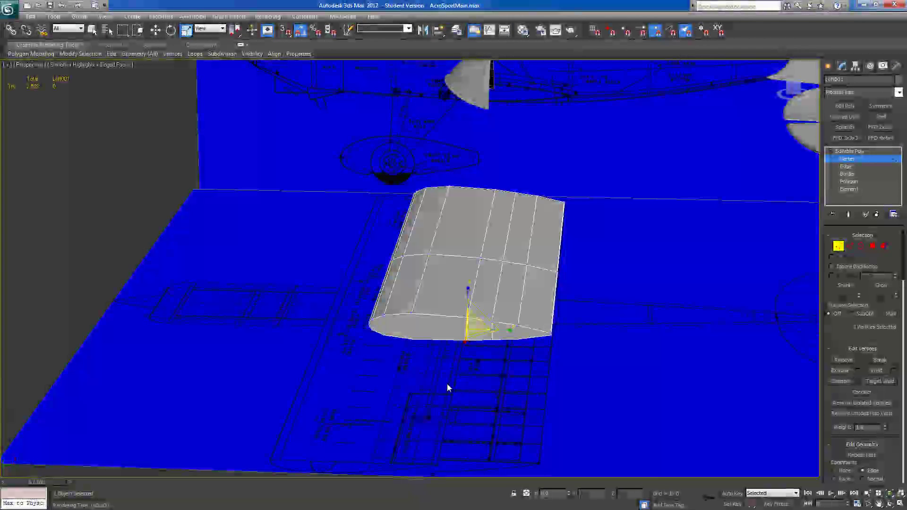
# Connect the remaining opposing upper and lower vertex pairs on the wing's end cap toward the leading and trailing edges.
pyautogui.moveTo(415, 311); pyautogui.dragTo(415, 310)
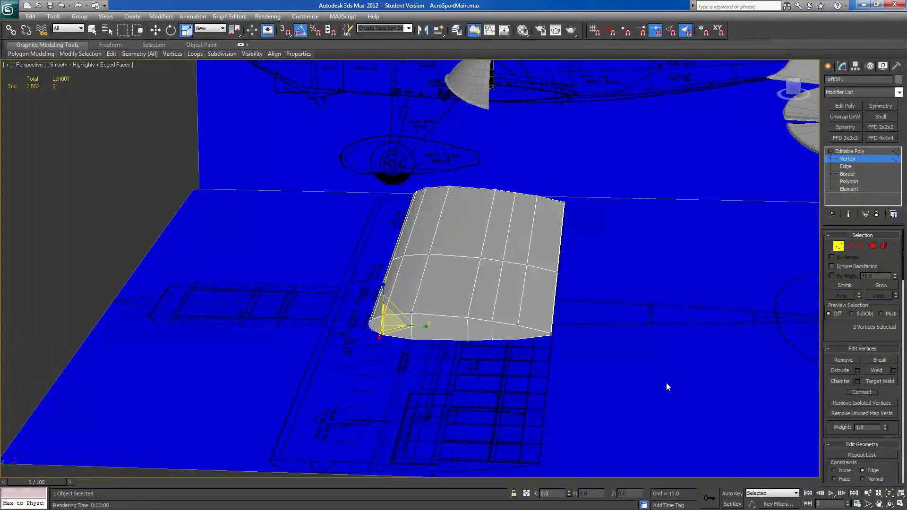
pyautogui.moveTo(491, 379); pyautogui.dragTo(547, 363, button='middle')
pyautogui.scroll(6, 547, 363)
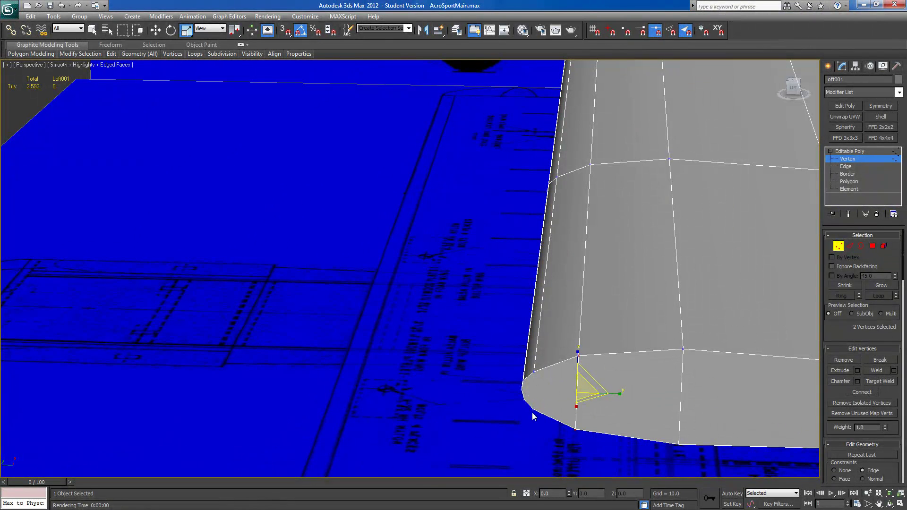
pyautogui.moveTo(532, 415); pyautogui.dragTo(546, 392)
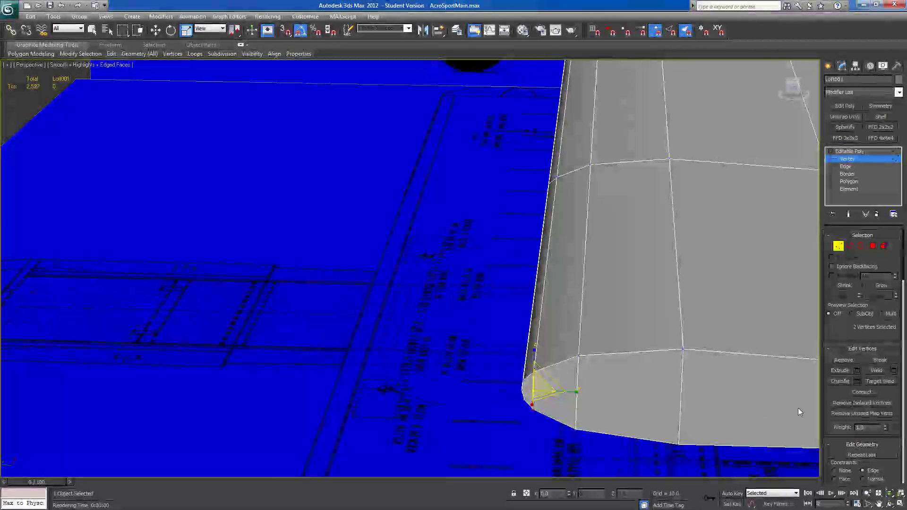
pyautogui.click(523, 380)
pyautogui.keyDown('ctrl'); pyautogui.click(524, 400); pyautogui.keyUp('ctrl')
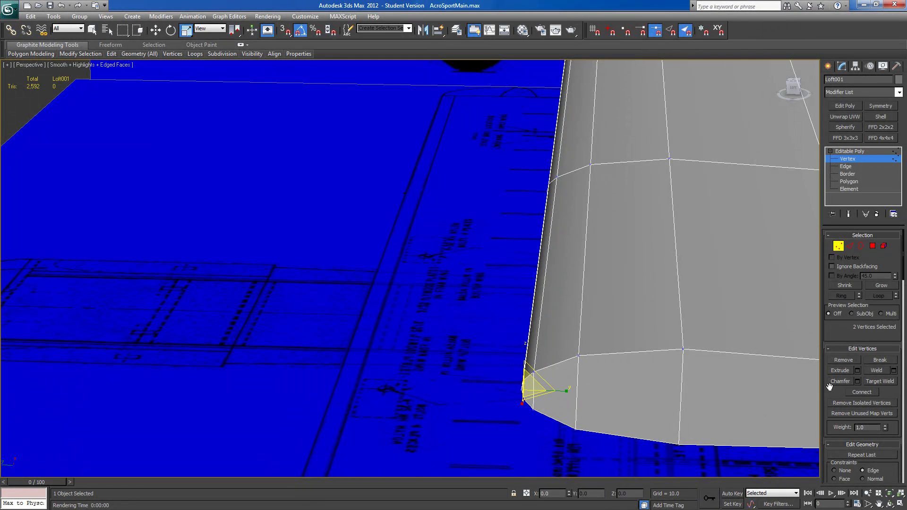
pyautogui.click(854, 392)
pyautogui.moveTo(381, 373); pyautogui.dragTo(383, 374, button='middle')
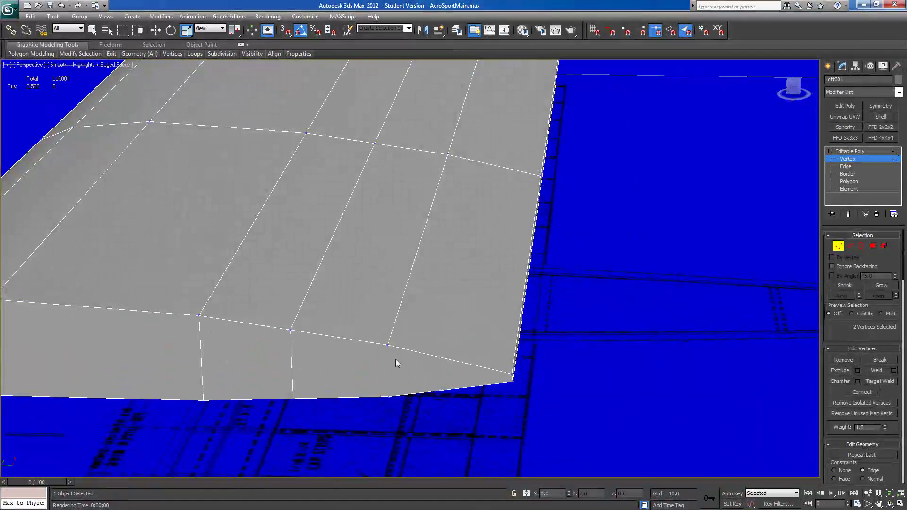
pyautogui.click(388, 345)
pyautogui.click(854, 392)
# Ring-select the vertical edges, keep only the eight on the wing's outer end cap, and connect them with one chordwise edge line.
pyautogui.click(850, 246)
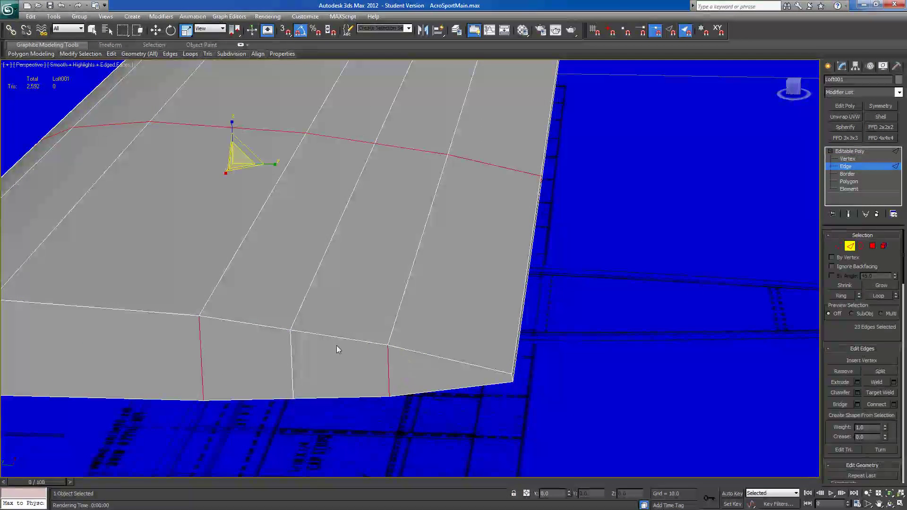
pyautogui.click(289, 359)
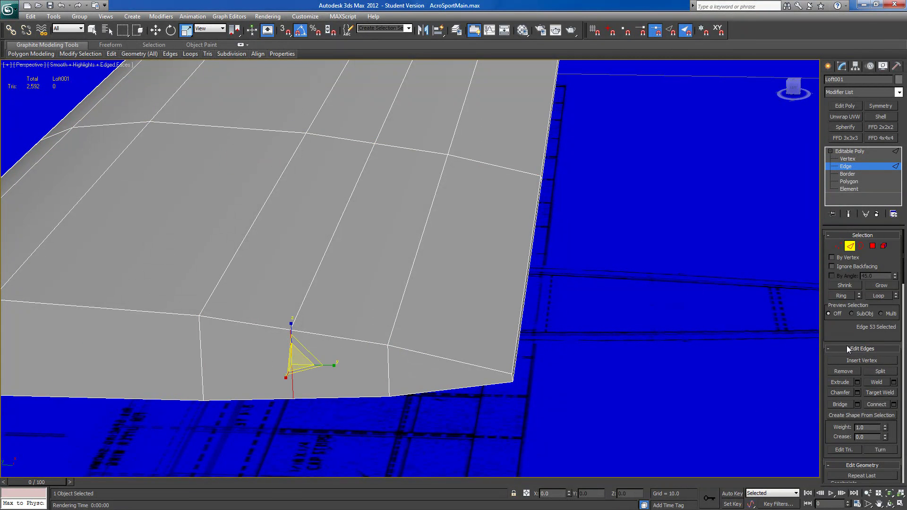
pyautogui.click(841, 296)
pyautogui.scroll(-10, 591, 273)
pyautogui.keyDown('alt'); pyautogui.moveTo(591, 274); pyautogui.dragTo(475, 308, button='middle'); pyautogui.keyUp('alt')
pyautogui.keyDown('alt'); pyautogui.moveTo(497, 308); pyautogui.dragTo(619, 148); pyautogui.keyUp('alt')
pyautogui.keyDown('alt'); pyautogui.moveTo(446, 297); pyautogui.dragTo(538, 163); pyautogui.keyUp('alt')
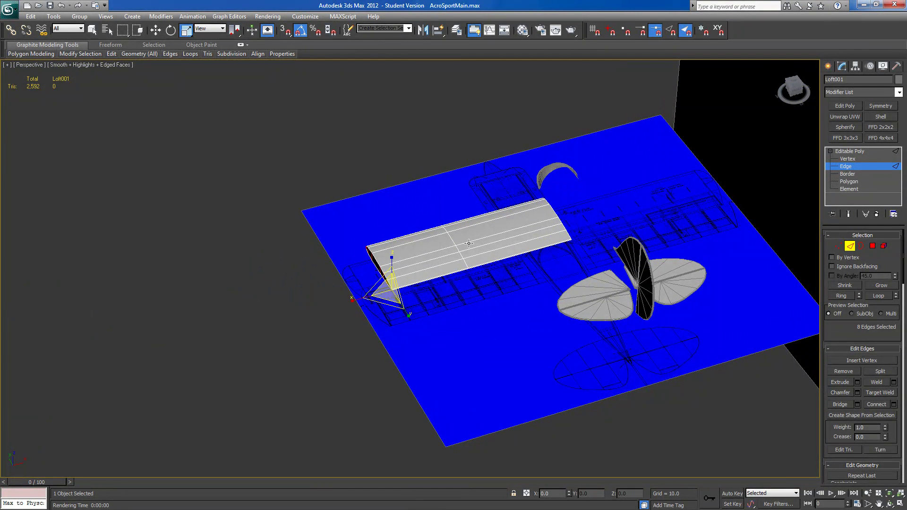
pyautogui.keyDown('alt'); pyautogui.moveTo(498, 293); pyautogui.dragTo(457, 296, button='middle'); pyautogui.keyUp('alt')
pyautogui.scroll(6, 411, 279)
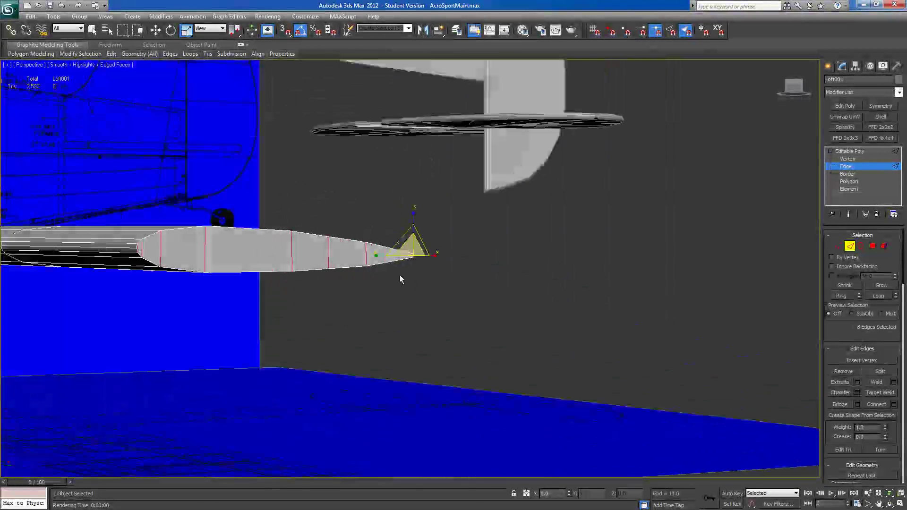
pyautogui.moveTo(401, 276)
pyautogui.keyDown('alt'); pyautogui.mouseDown(button='middle')
pyautogui.moveTo(346, 277)
pyautogui.moveTo(392, 276)
pyautogui.mouseUp(button='middle'); pyautogui.keyUp('alt')
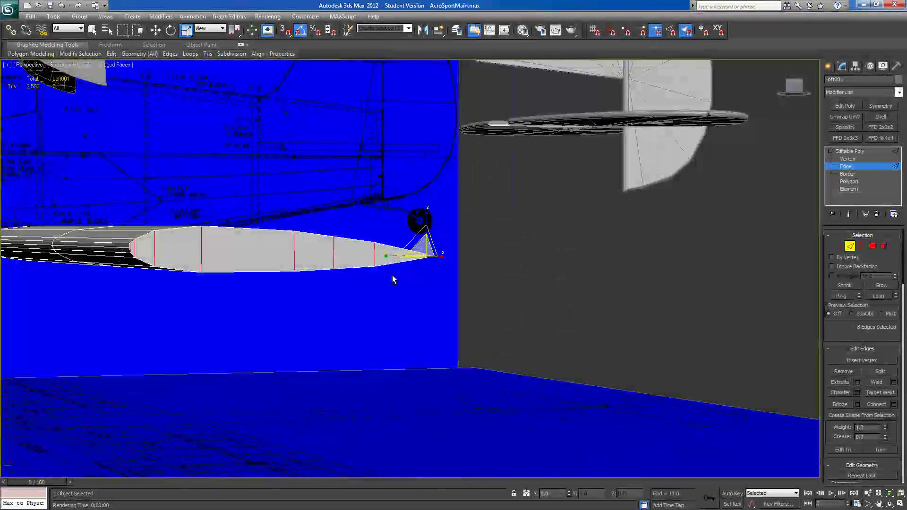
pyautogui.click(874, 404)
# Convert the new chordwise edges to vertices, set the constraint to None, and move them outward to about X -66.97.
pyautogui.keyDown('alt'); pyautogui.moveTo(516, 340); pyautogui.dragTo(366, 315, button='middle'); pyautogui.keyUp('alt')
pyautogui.scroll(6, 438, 328)
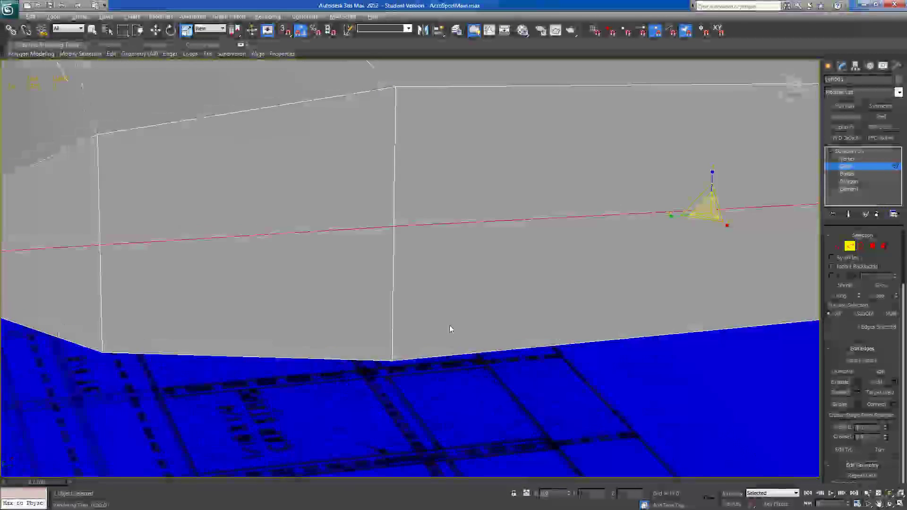
pyautogui.keyDown('alt'); pyautogui.moveTo(369, 347); pyautogui.dragTo(324, 336, button='middle'); pyautogui.keyUp('alt')
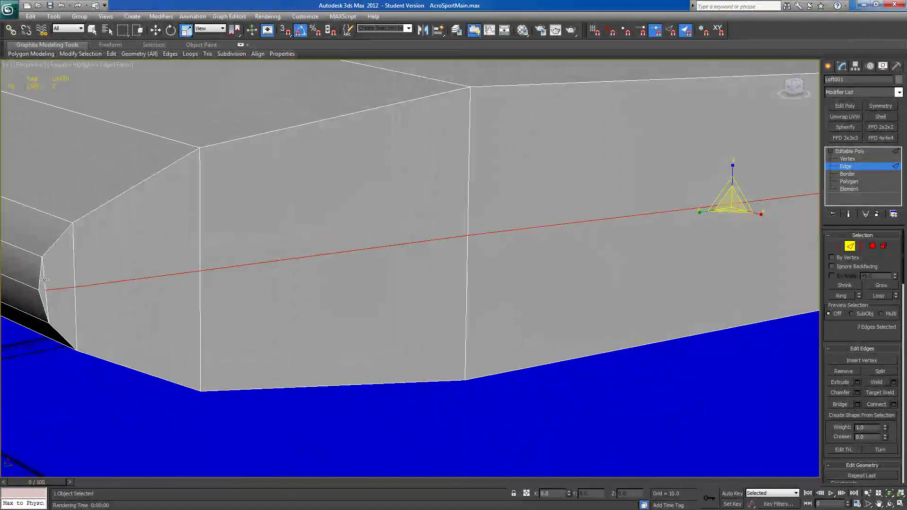
pyautogui.scroll(-5, 321, 274)
pyautogui.moveTo(322, 274); pyautogui.dragTo(308, 347, button='middle')
pyautogui.scroll(-4, 356, 289)
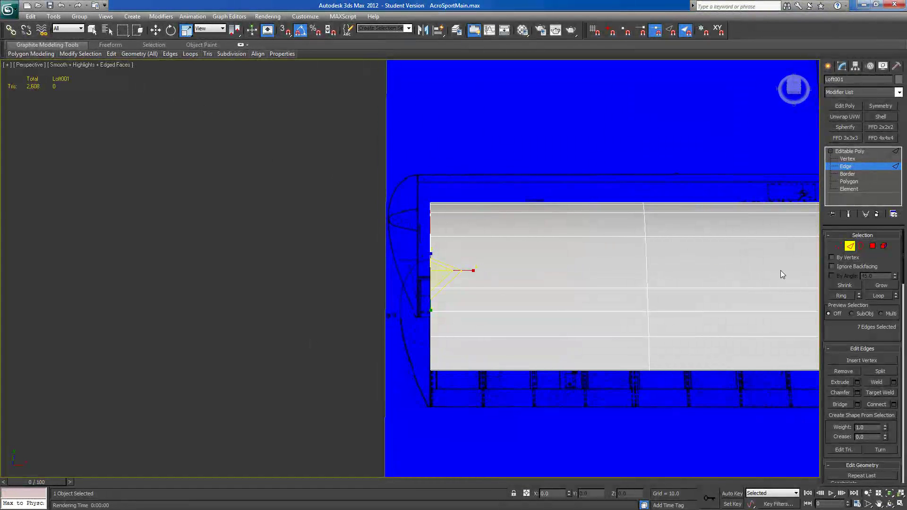
pyautogui.keyDown('ctrl'); pyautogui.click(838, 246); pyautogui.keyUp('ctrl')
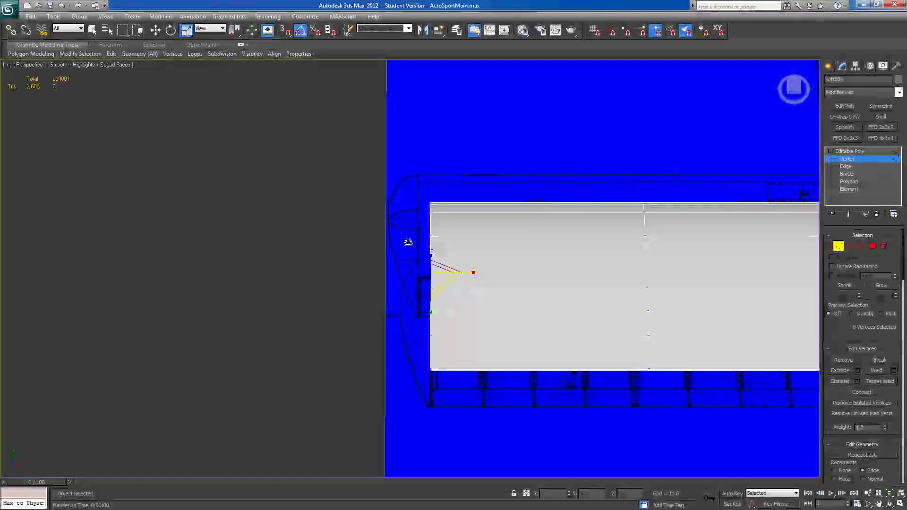
pyautogui.click(156, 30)
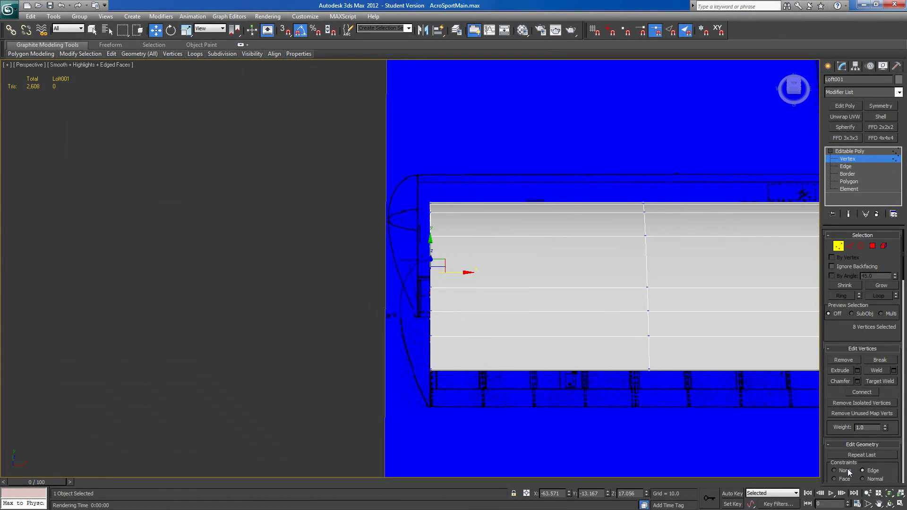
pyautogui.moveTo(461, 273); pyautogui.dragTo(432, 272)
# Display the wing see-through in an orthographic top view over the blueprint's wing tip.
pyautogui.click(794, 87)
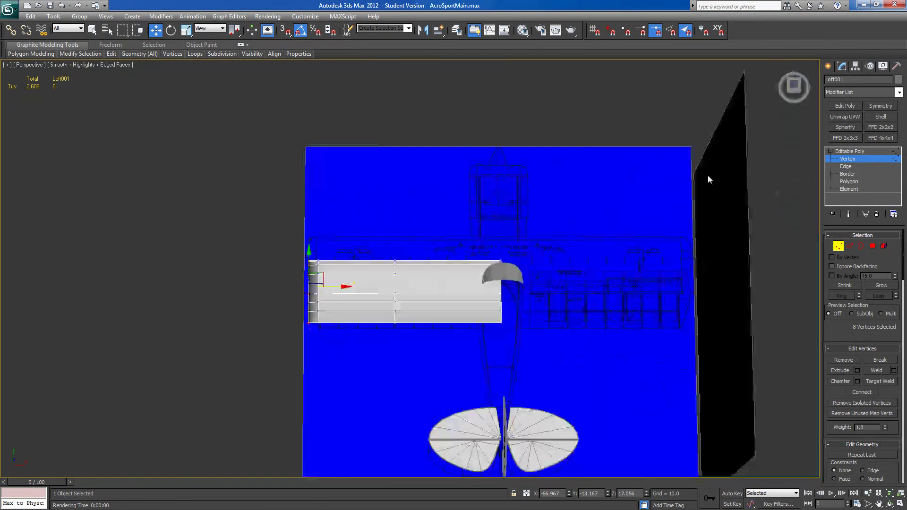
pyautogui.moveTo(389, 258); pyautogui.dragTo(410, 312, button='middle')
pyautogui.scroll(5, 517, 249)
pyautogui.scroll(3, 410, 311)
pyautogui.hotkey('alt', 'x')
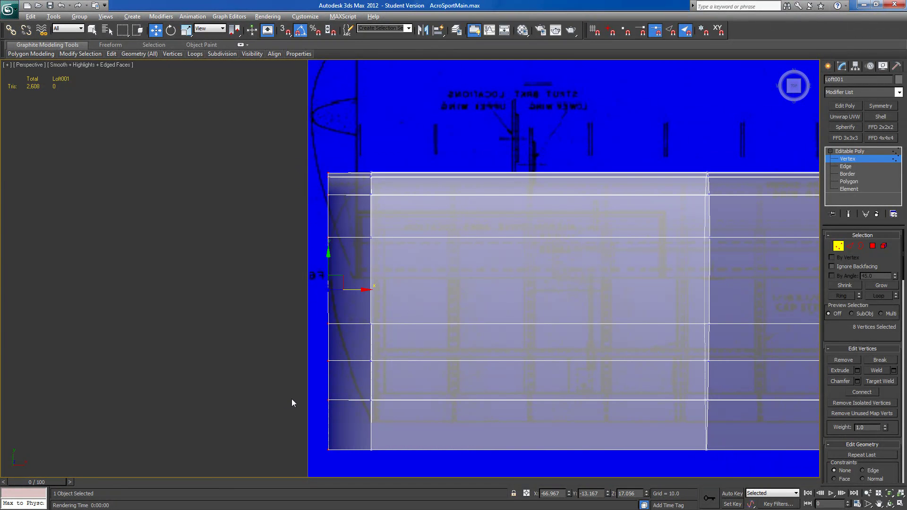
pyautogui.scroll(-5, 317, 359)
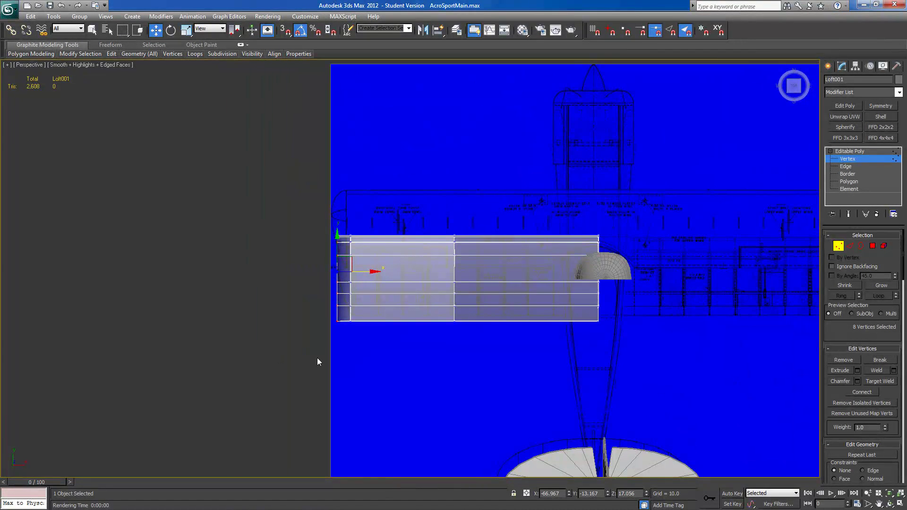
pyautogui.press('u')
pyautogui.scroll(5, 401, 365)
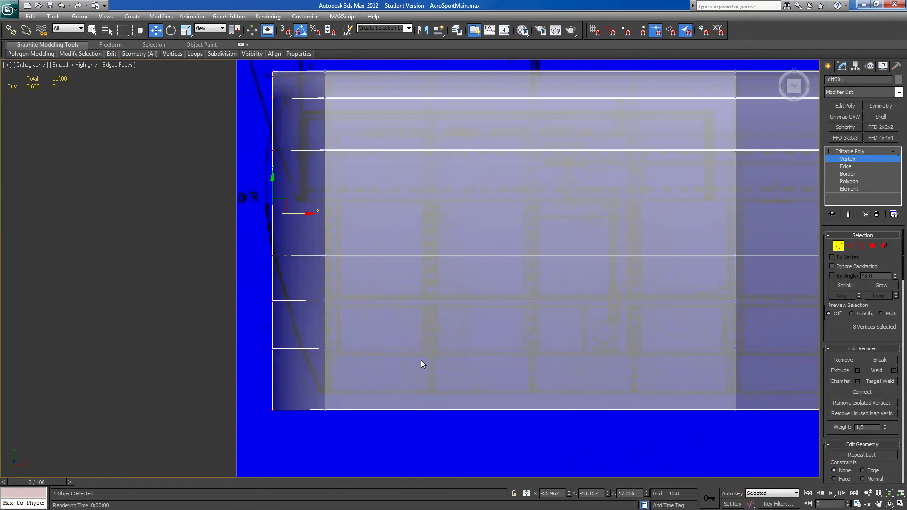
# Move the tip vertex just aft of the widest point inward to about X -66.77 and the widest one outward to about X -67.14.
pyautogui.scroll(-3, 418, 363)
pyautogui.moveTo(493, 355); pyautogui.dragTo(343, 364, button='middle')
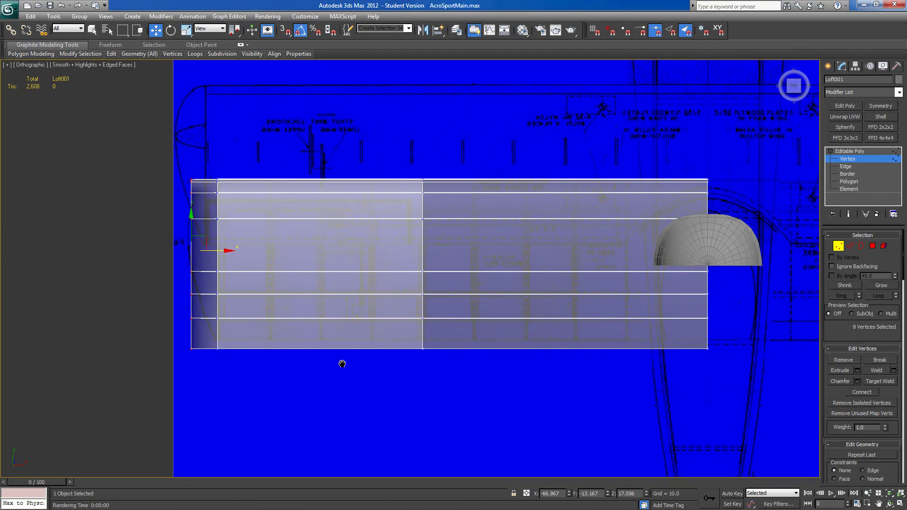
pyautogui.moveTo(258, 349); pyautogui.dragTo(352, 337, button='middle')
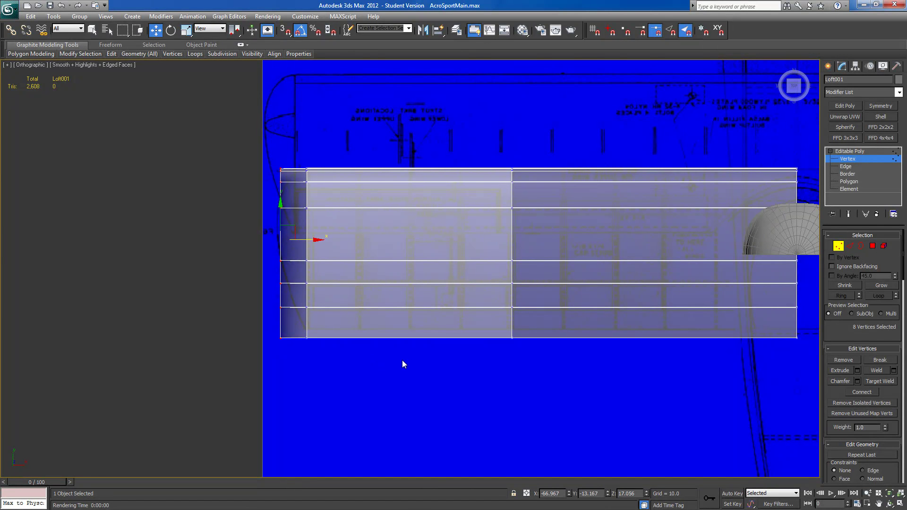
pyautogui.moveTo(257, 370); pyautogui.dragTo(268, 369, button='middle')
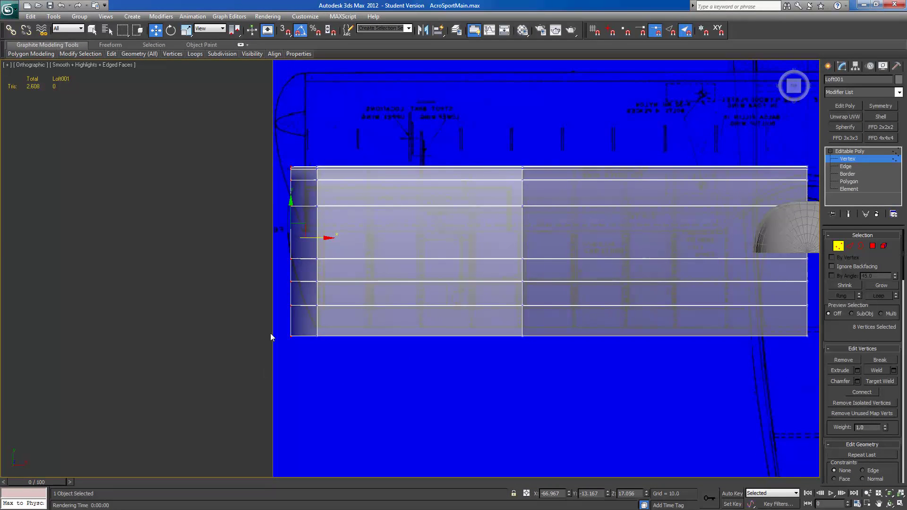
pyautogui.moveTo(272, 246); pyautogui.dragTo(316, 259)
pyautogui.moveTo(275, 199); pyautogui.dragTo(311, 206)
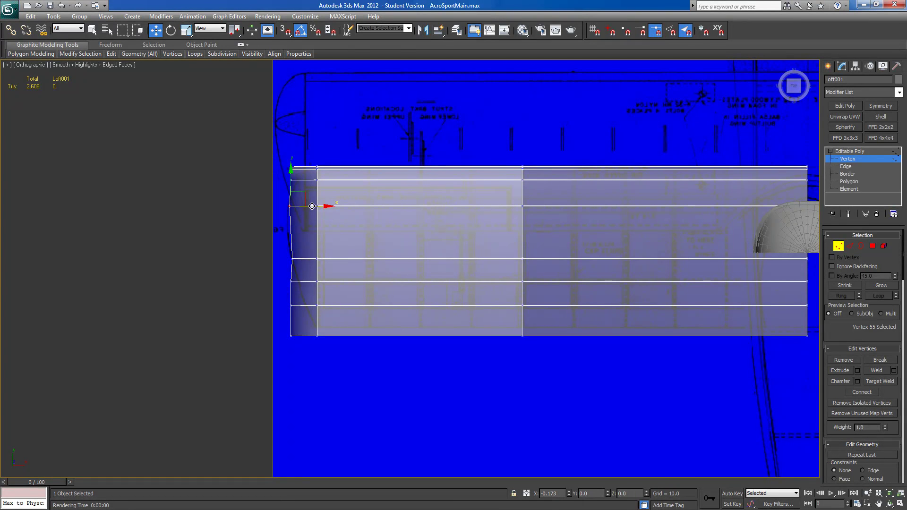
# Move the forward tip vertices inward to form the rounded leading corner, placing the foremost at about X -63.77.
pyautogui.moveTo(293, 272); pyautogui.dragTo(349, 344, button='middle')
pyautogui.scroll(2, 353, 312)
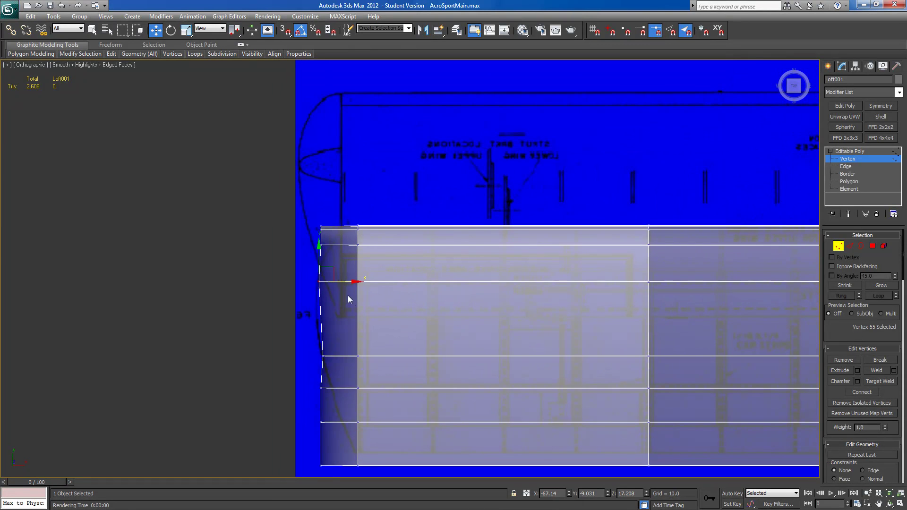
pyautogui.moveTo(307, 256); pyautogui.dragTo(355, 247)
pyautogui.moveTo(312, 219); pyautogui.dragTo(368, 231)
pyautogui.scroll(5, 374, 246)
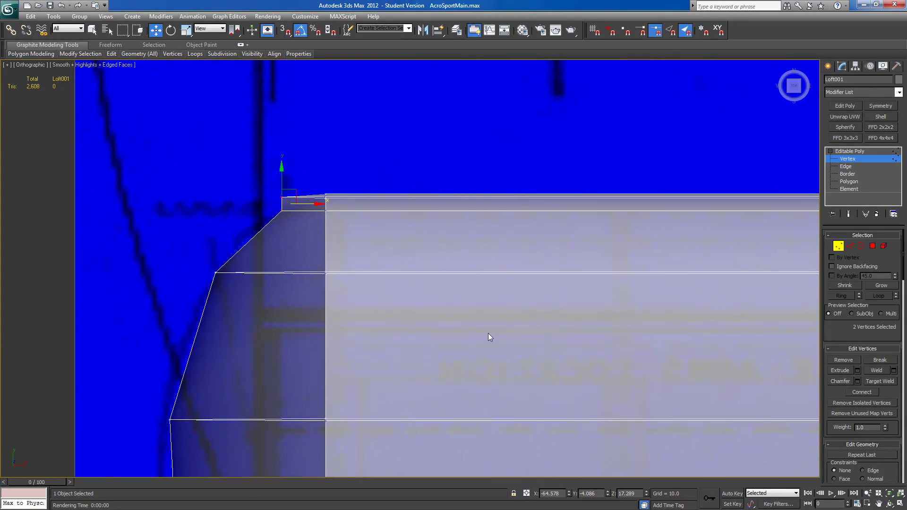
pyautogui.moveTo(292, 204); pyautogui.dragTo(325, 204)
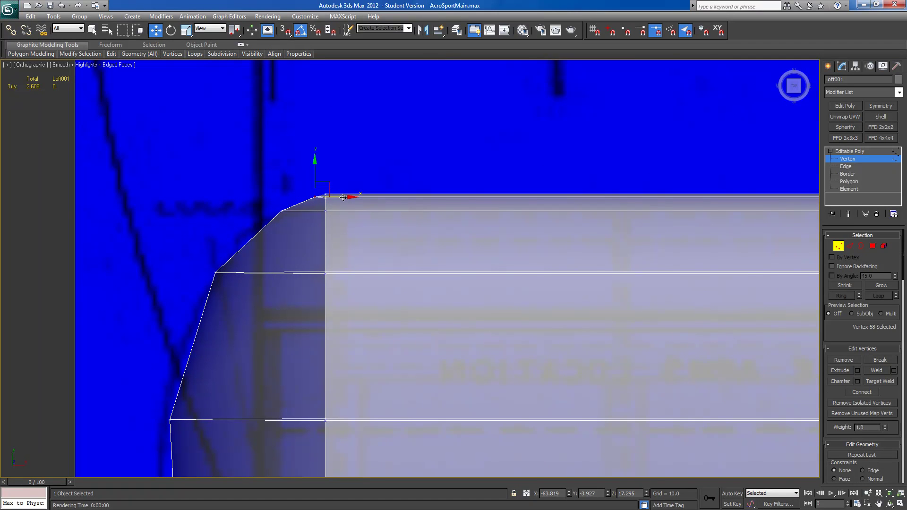
# Move the widest tip vertex to about X -67.29 and the three rear ones inward along the blueprint outline, the rearmost at about X -63.74.
pyautogui.moveTo(302, 419); pyautogui.dragTo(325, 218, button='middle')
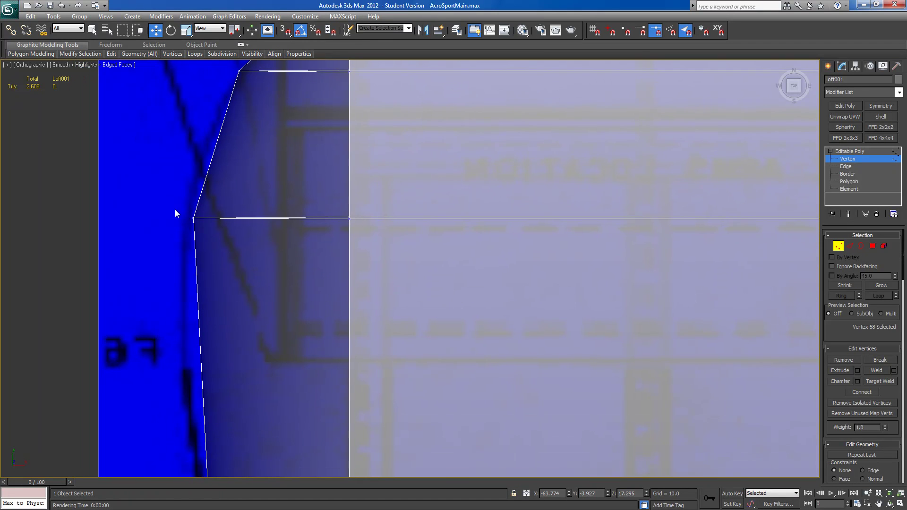
pyautogui.moveTo(225, 217); pyautogui.dragTo(222, 218)
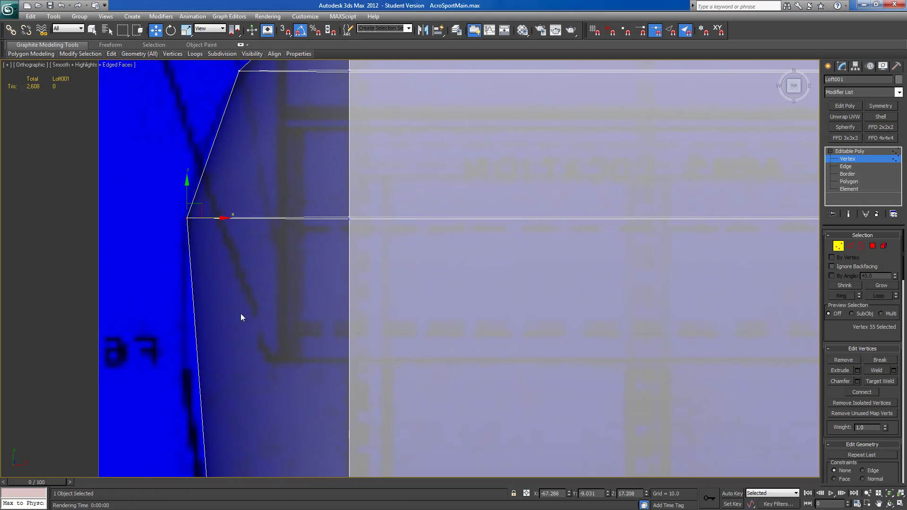
pyautogui.scroll(-3, 219, 231)
pyautogui.click(332, 297)
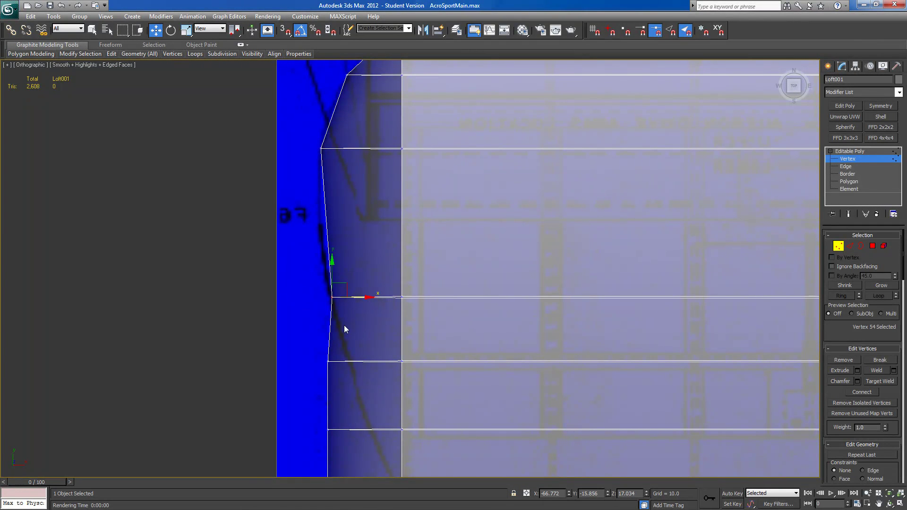
pyautogui.moveTo(338, 376); pyautogui.dragTo(378, 363)
pyautogui.moveTo(379, 366); pyautogui.dragTo(337, 213, button='middle')
pyautogui.moveTo(277, 263); pyautogui.dragTo(355, 284)
pyautogui.moveTo(280, 365); pyautogui.dragTo(388, 371)
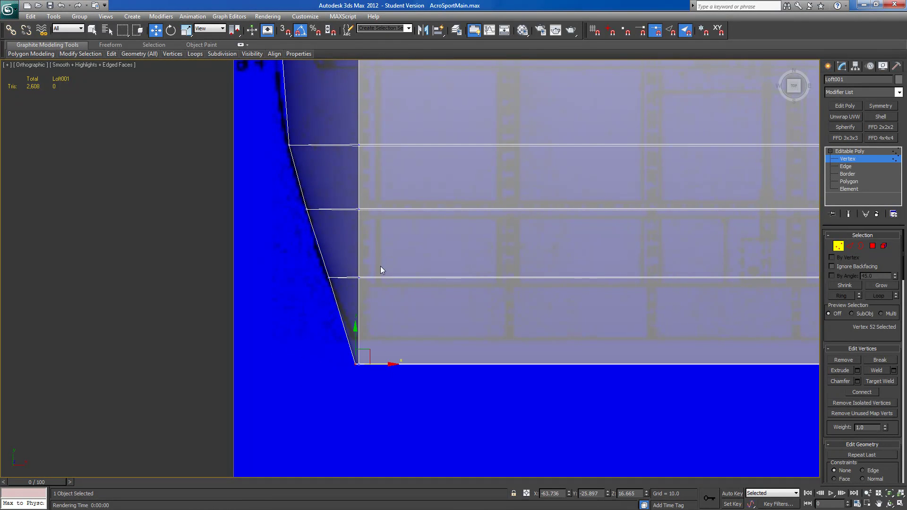
# Inspect the reshaped wing tip outline against the top-view blueprint.
pyautogui.scroll(-5, 323, 382)
pyautogui.scroll(2, 398, 317)
pyautogui.scroll(-4, 239, 356)
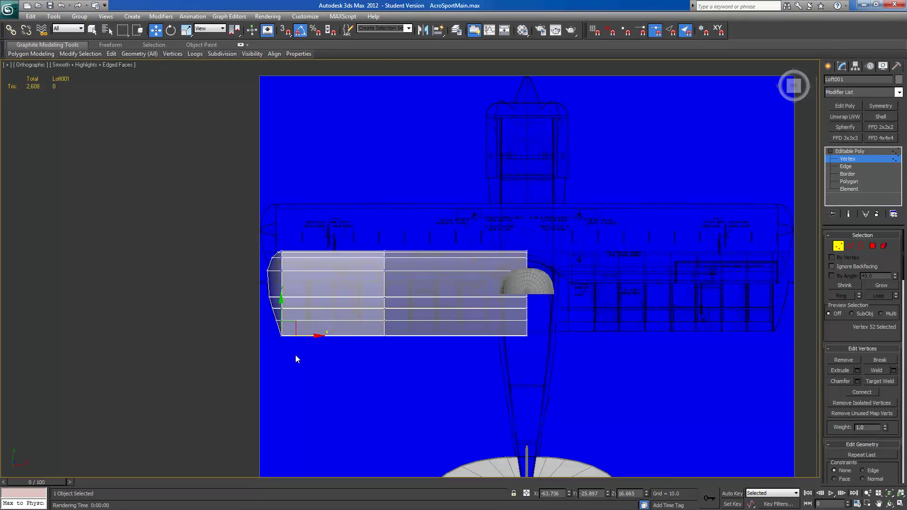
pyautogui.scroll(4, 298, 356)
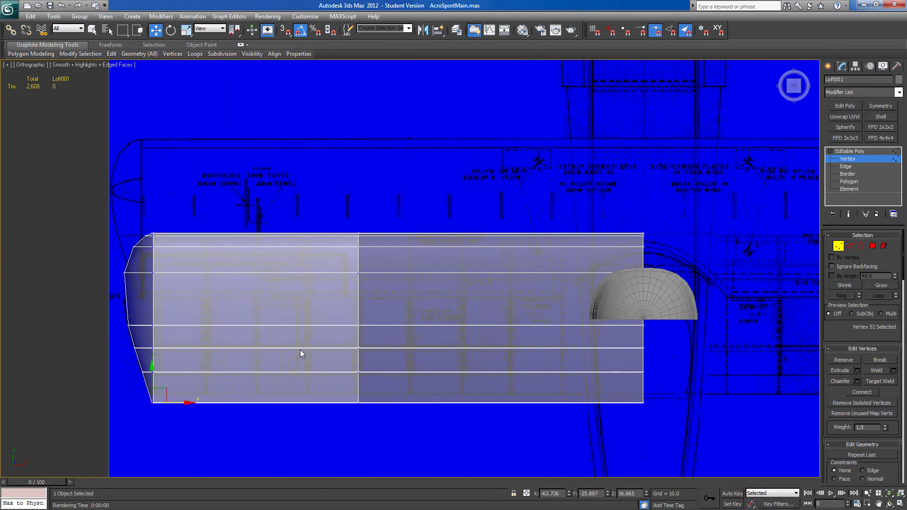
pyautogui.scroll(-2, 416, 337)
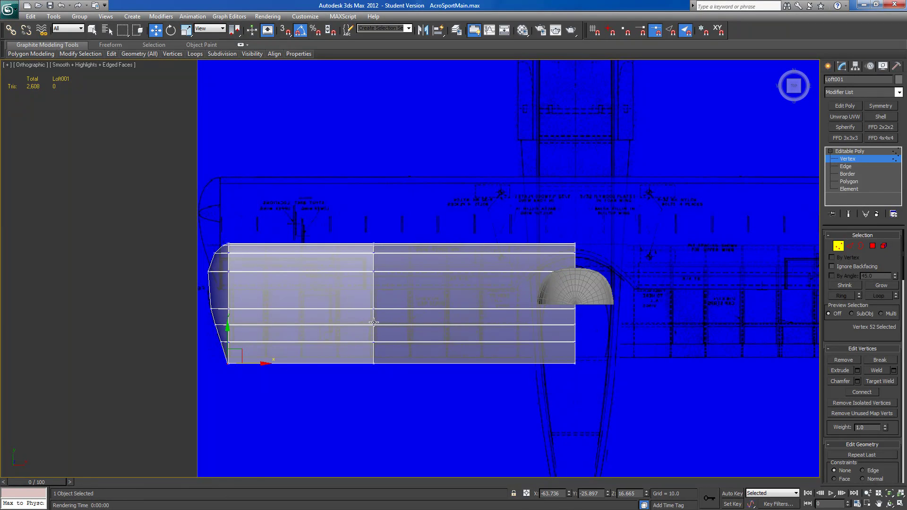
pyautogui.moveTo(380, 319); pyautogui.dragTo(415, 297, button='middle')
pyautogui.moveTo(210, 353); pyautogui.dragTo(336, 318, button='middle')
pyautogui.scroll(3, 336, 317)
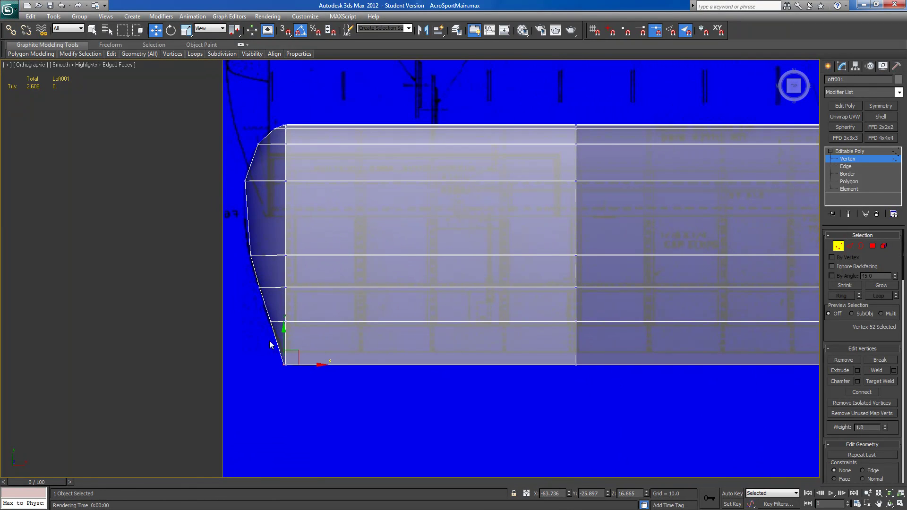
pyautogui.moveTo(277, 320); pyautogui.dragTo(295, 322)
# Select the seven chordwise edges crossing the wide band behind the tip's widest point and connect them with a spanwise edge line.
pyautogui.click(857, 246)
pyautogui.scroll(-3, 346, 288)
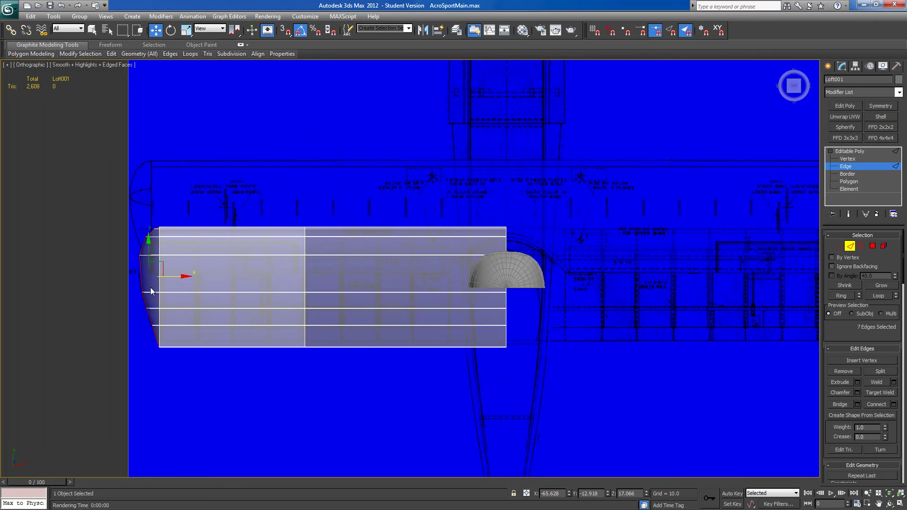
pyautogui.click(536, 285)
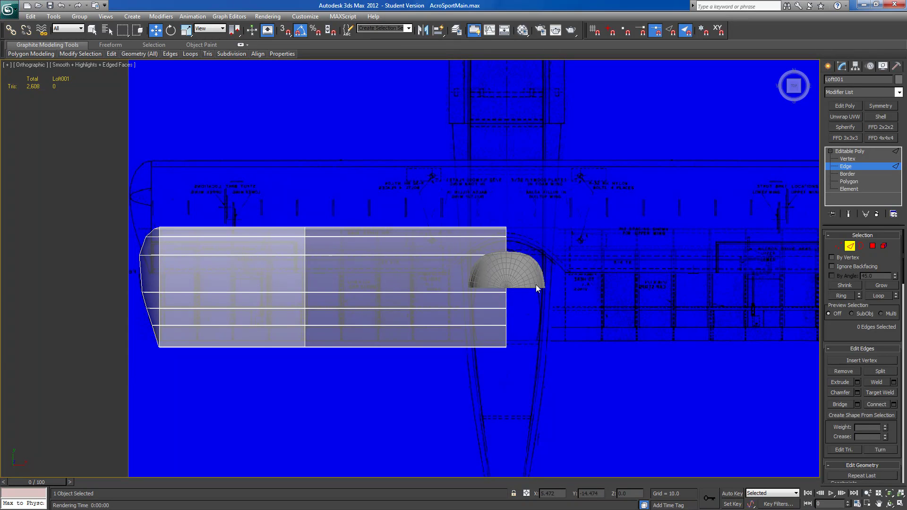
pyautogui.moveTo(539, 271)
pyautogui.mouseDown()
pyautogui.moveTo(283, 291)
pyautogui.moveTo(97, 292)
pyautogui.moveTo(97, 284)
pyautogui.mouseUp()
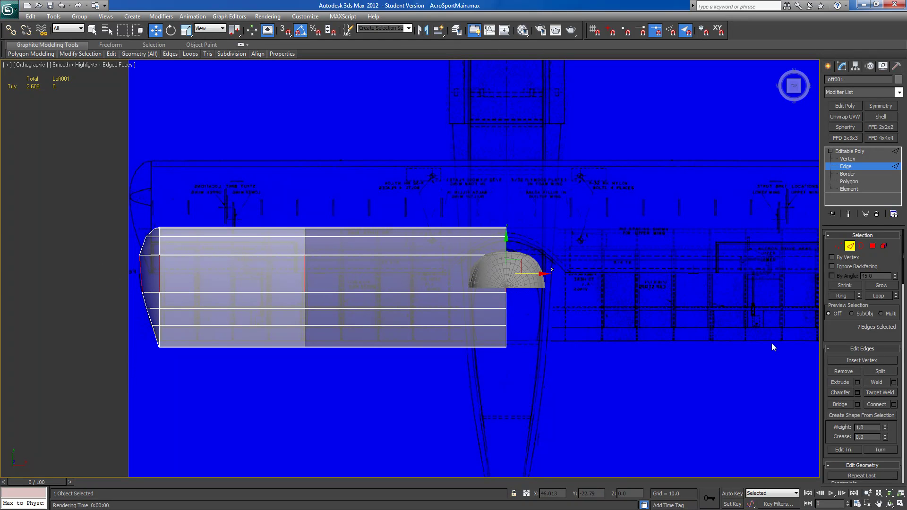
pyautogui.click(881, 406)
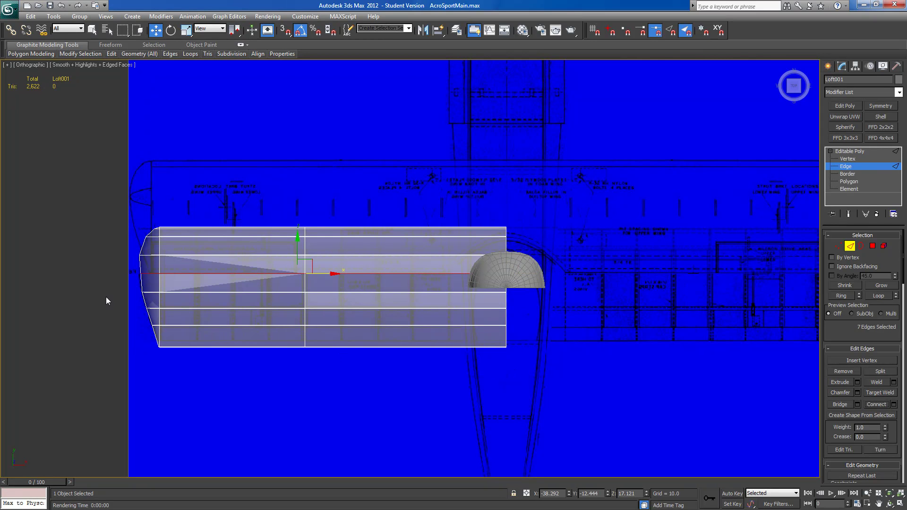
# Undo the spanwise edge connection and connect the same seven edges again.
pyautogui.click(849, 246)
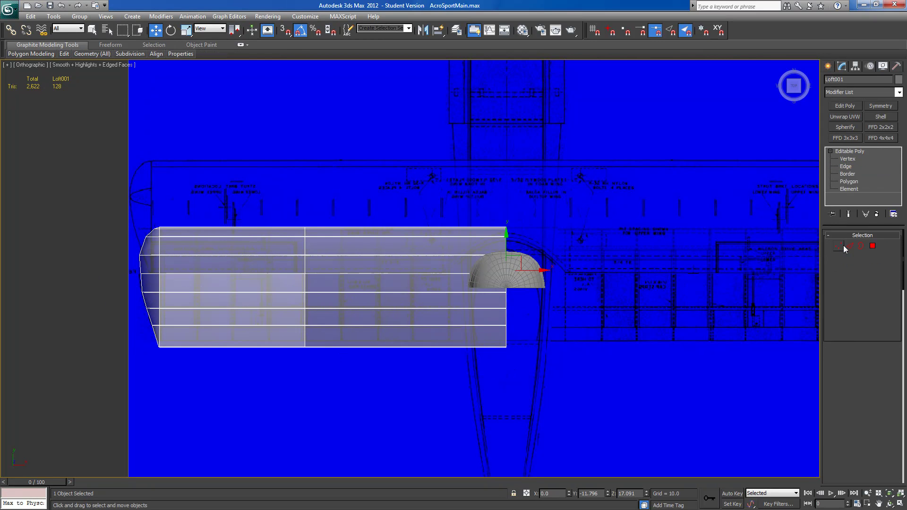
pyautogui.keyDown('alt'); pyautogui.moveTo(548, 284); pyautogui.dragTo(533, 239, button='middle'); pyautogui.keyUp('alt')
pyautogui.hotkey('ctrl', 'z')
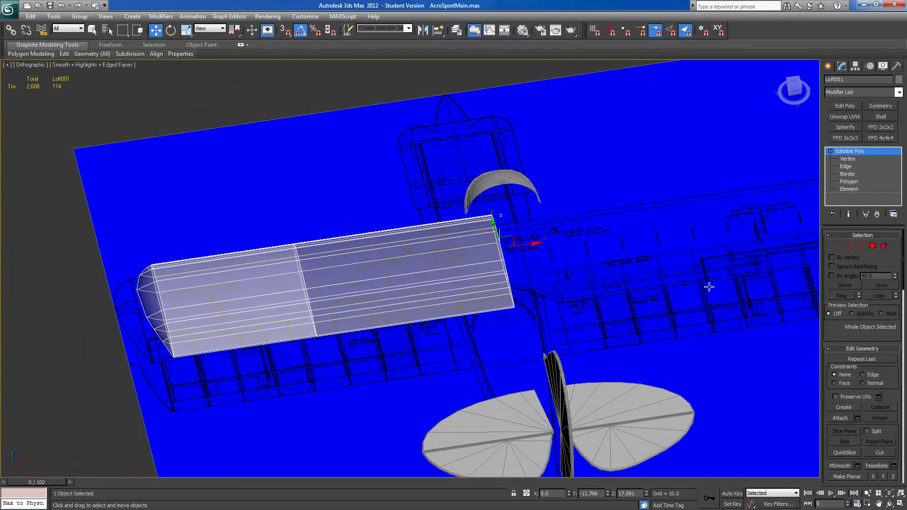
pyautogui.click(849, 247)
pyautogui.click(867, 402)
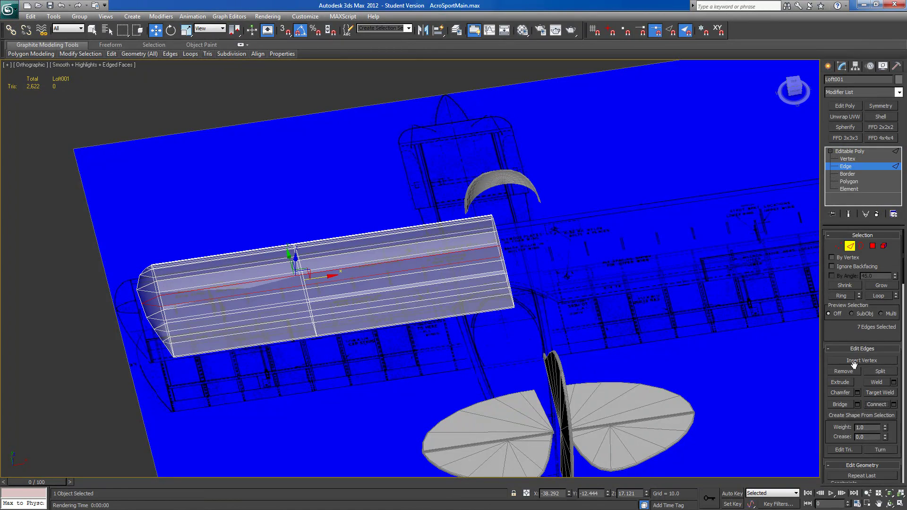
# Select the vertices of the new spanwise line and scale them vertically to round the airfoil profile.
pyautogui.click(839, 247)
pyautogui.keyDown('alt'); pyautogui.moveTo(407, 302); pyautogui.dragTo(499, 255, button='middle'); pyautogui.keyUp('alt')
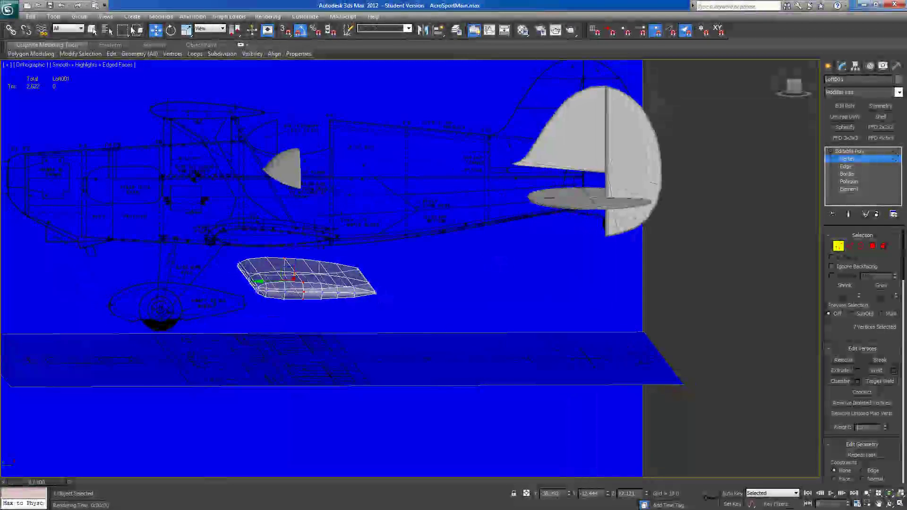
pyautogui.click(170, 30)
pyautogui.moveTo(315, 166); pyautogui.dragTo(336, 155, button='middle')
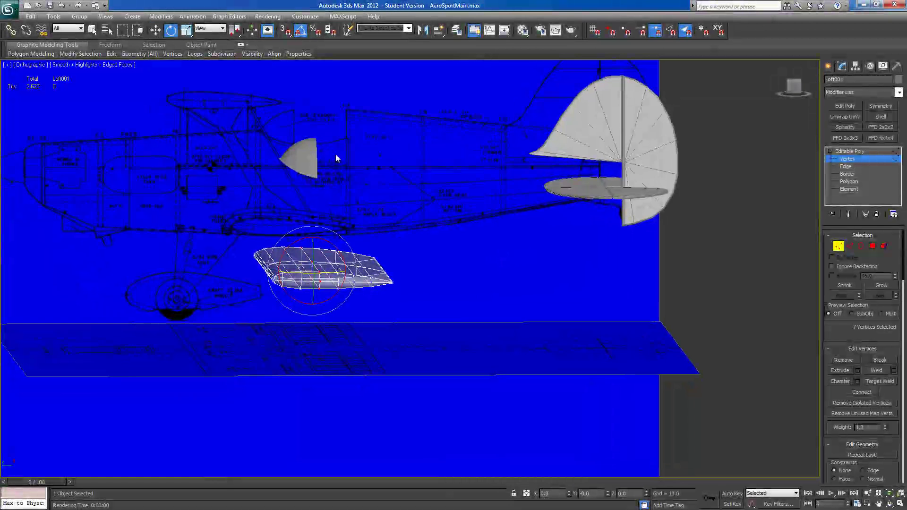
pyautogui.scroll(3, 336, 154)
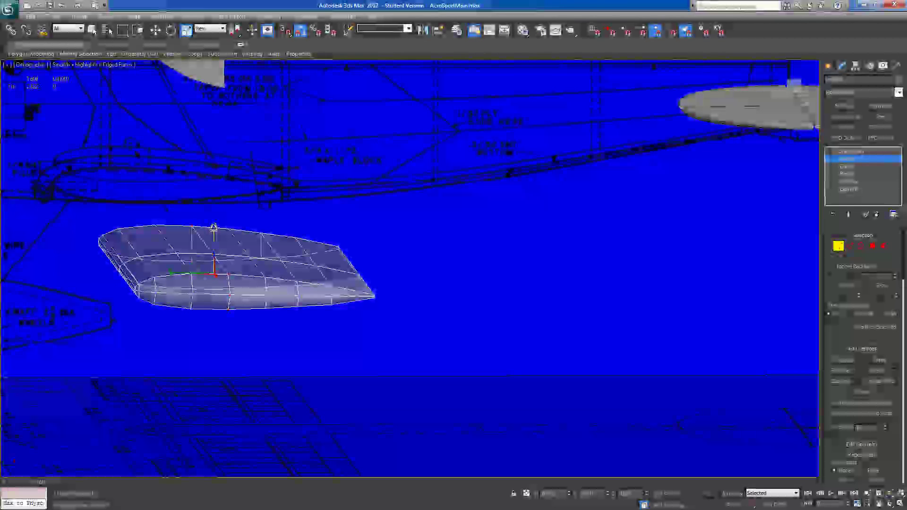
pyautogui.press('r')
pyautogui.scroll(5, 127, 314)
pyautogui.keyDown('alt'); pyautogui.moveTo(126, 313); pyautogui.dragTo(385, 331, button='middle'); pyautogui.keyUp('alt')
pyautogui.scroll(-2, 126, 339)
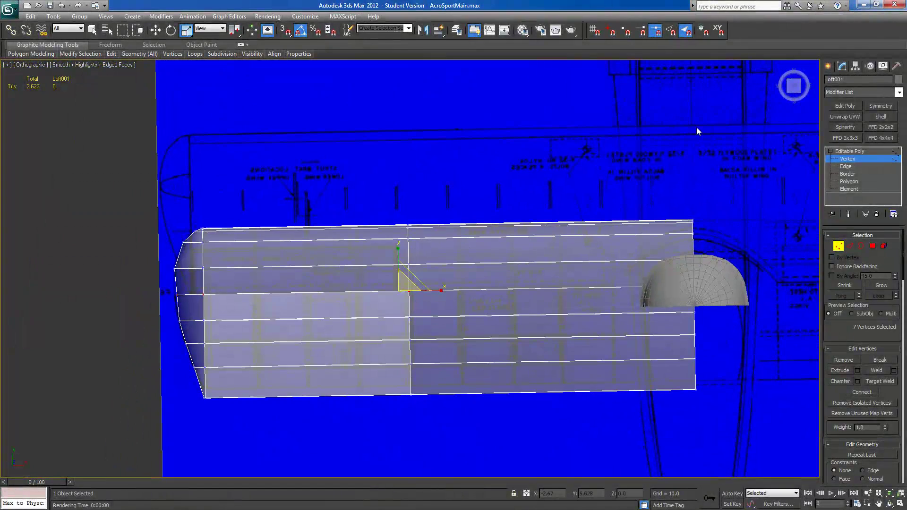
# In the top view, move the new line's outermost tip vertex outward to about X -67.30.
pyautogui.click(795, 85)
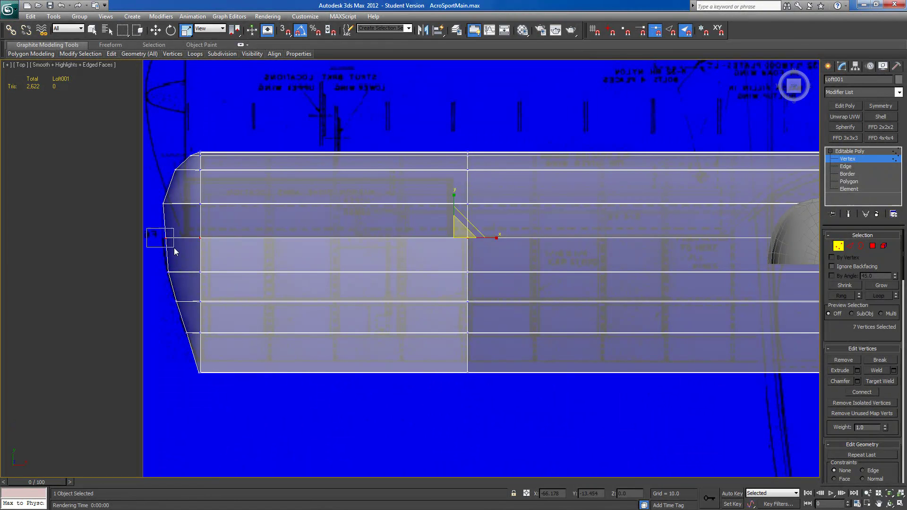
pyautogui.moveTo(174, 248); pyautogui.dragTo(175, 248)
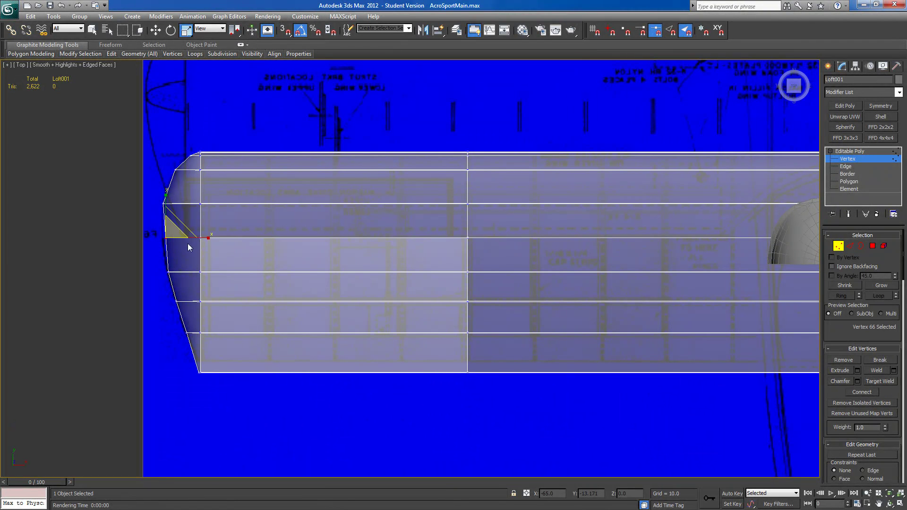
pyautogui.press('w')
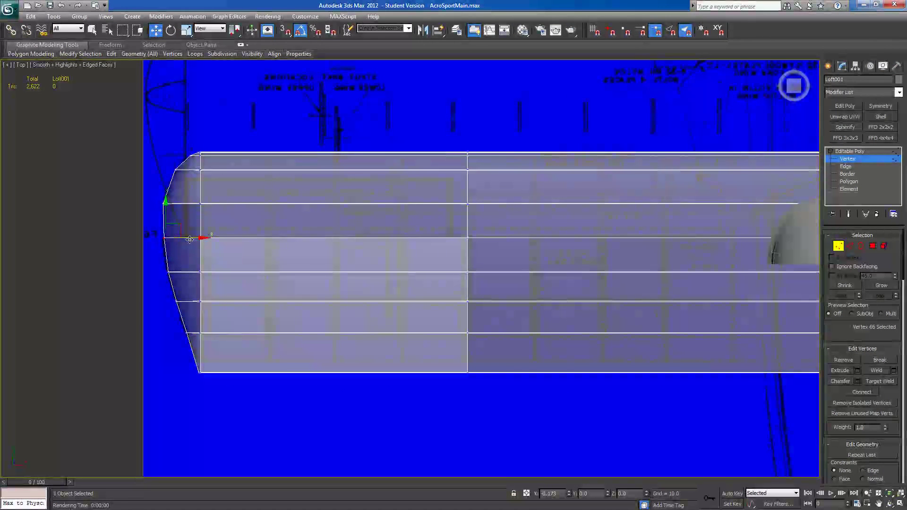
# Select the edge rings crossing the tip cap's upper and lower halves, leave out the two nose edges, and connect the rest.
pyautogui.scroll(-3, 243, 237)
pyautogui.keyDown('alt'); pyautogui.moveTo(286, 245); pyautogui.dragTo(378, 284, button='middle'); pyautogui.keyUp('alt')
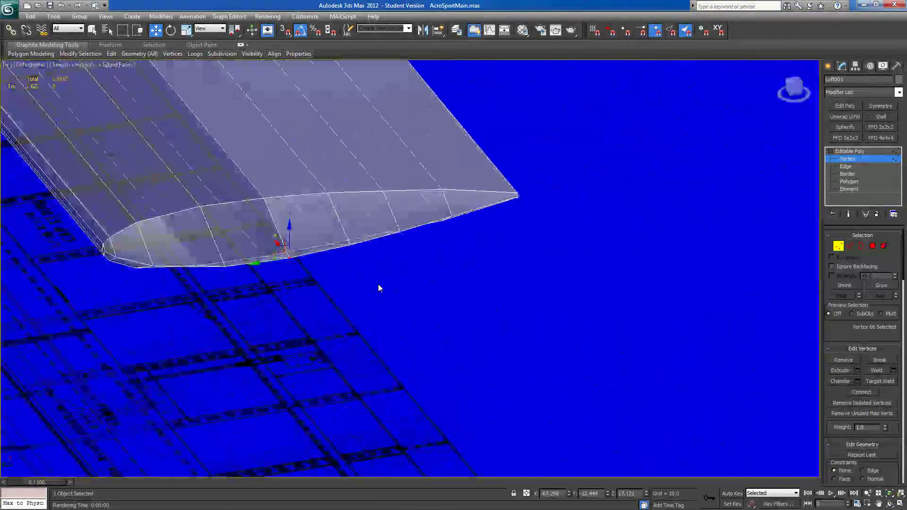
pyautogui.keyDown('alt'); pyautogui.moveTo(214, 288); pyautogui.dragTo(239, 279, button='middle'); pyautogui.keyUp('alt')
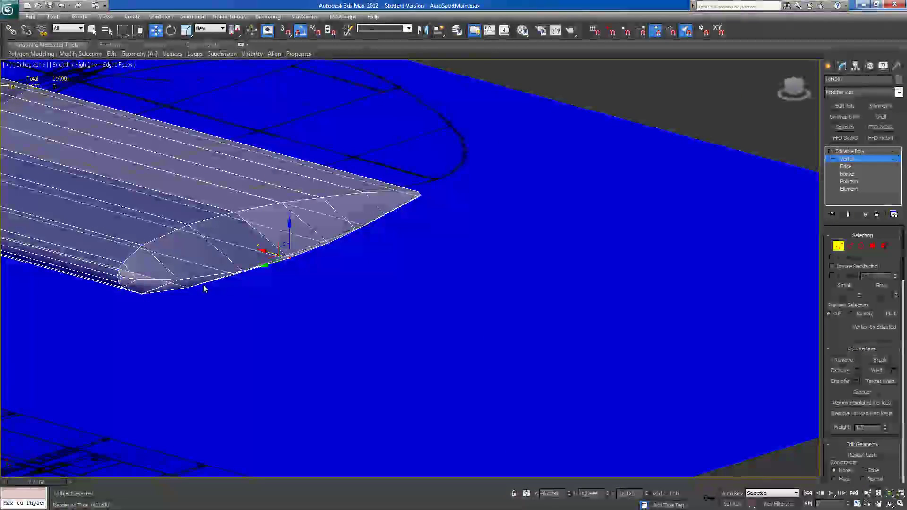
pyautogui.click(853, 246)
pyautogui.click(120, 272)
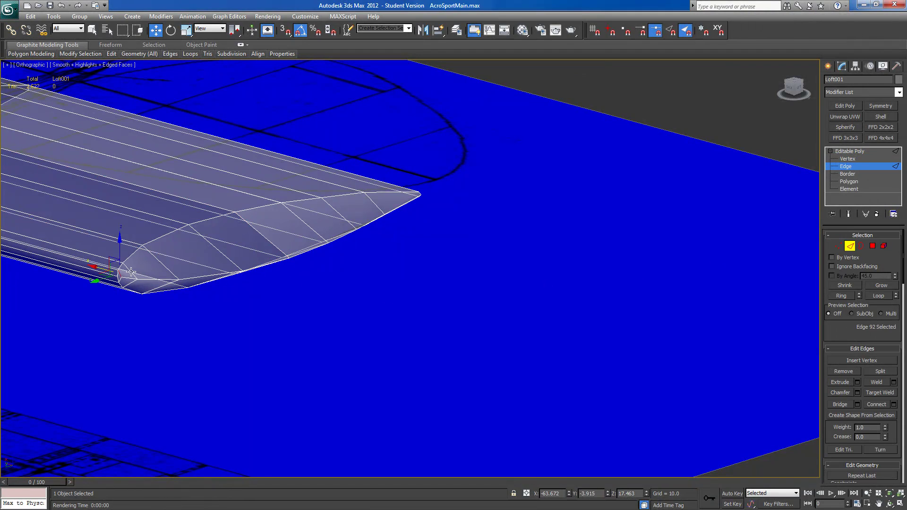
pyautogui.click(842, 295)
pyautogui.keyDown('alt'); pyautogui.moveTo(715, 296); pyautogui.dragTo(449, 296, button='middle'); pyautogui.keyUp('alt')
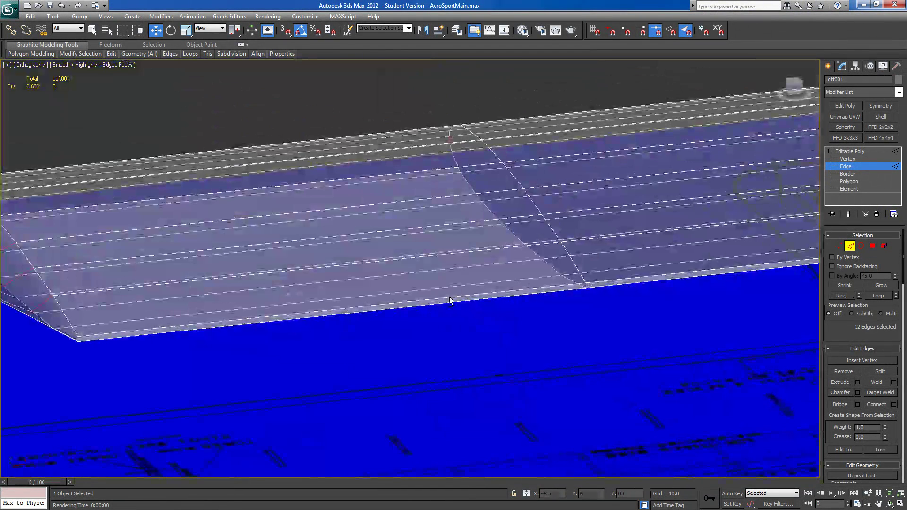
pyautogui.keyDown('alt'); pyautogui.moveTo(345, 331); pyautogui.dragTo(597, 321, button='middle'); pyautogui.keyUp('alt')
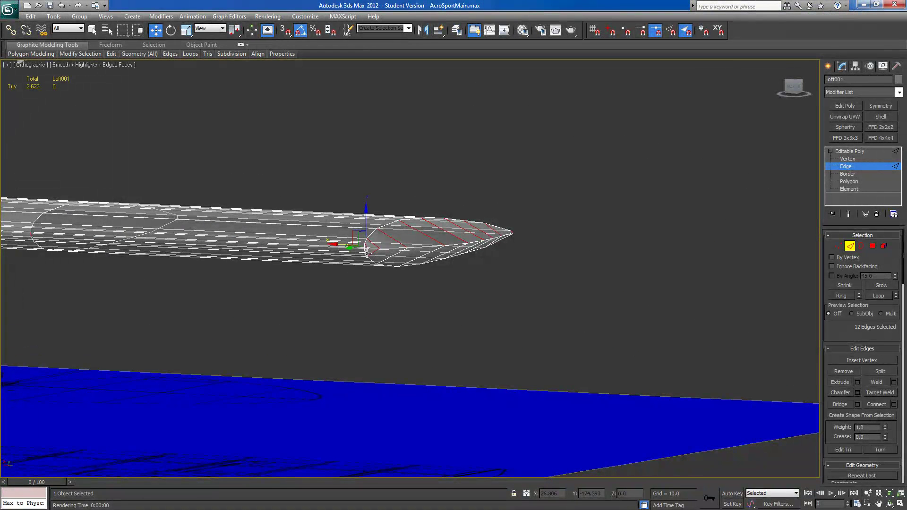
pyautogui.click(843, 297)
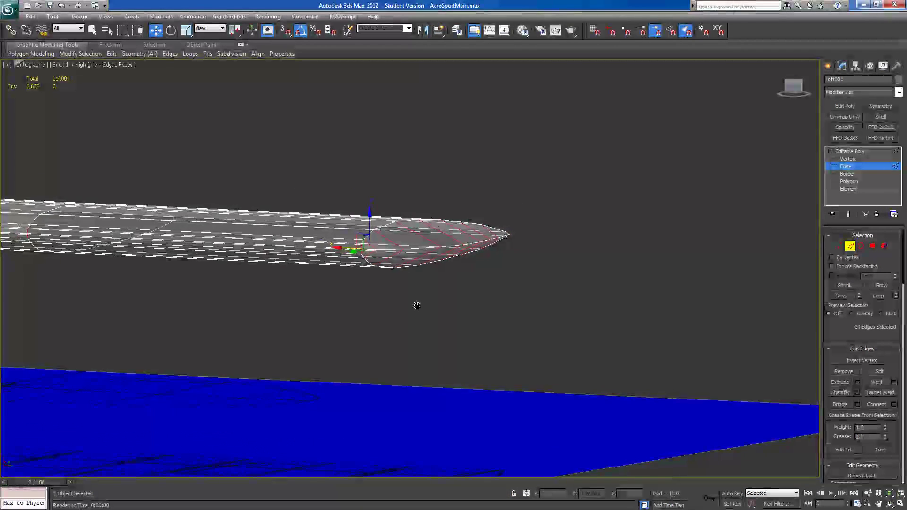
pyautogui.scroll(5, 418, 309)
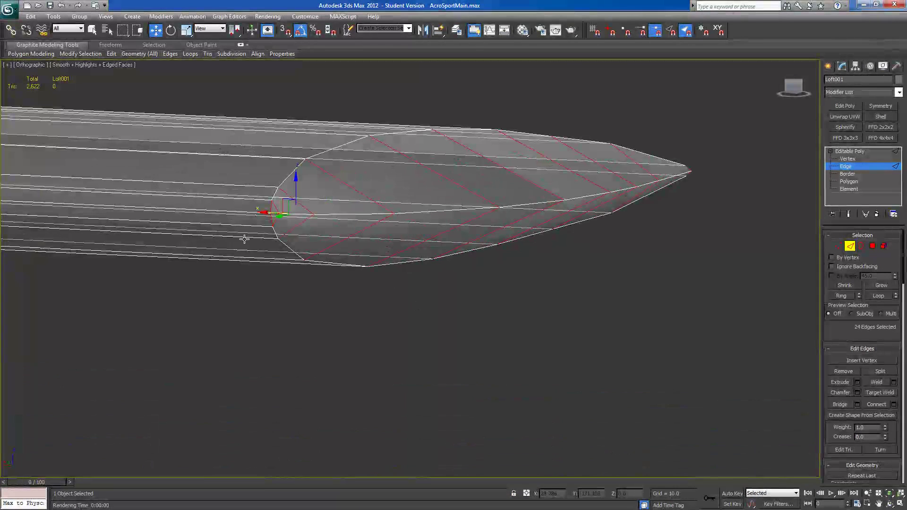
pyautogui.keyDown('alt'); pyautogui.click(272, 218); pyautogui.keyUp('alt')
pyautogui.keyDown('alt'); pyautogui.click(273, 208); pyautogui.keyUp('alt')
pyautogui.keyDown('alt'); pyautogui.moveTo(350, 249); pyautogui.dragTo(520, 278, button='middle'); pyautogui.keyUp('alt')
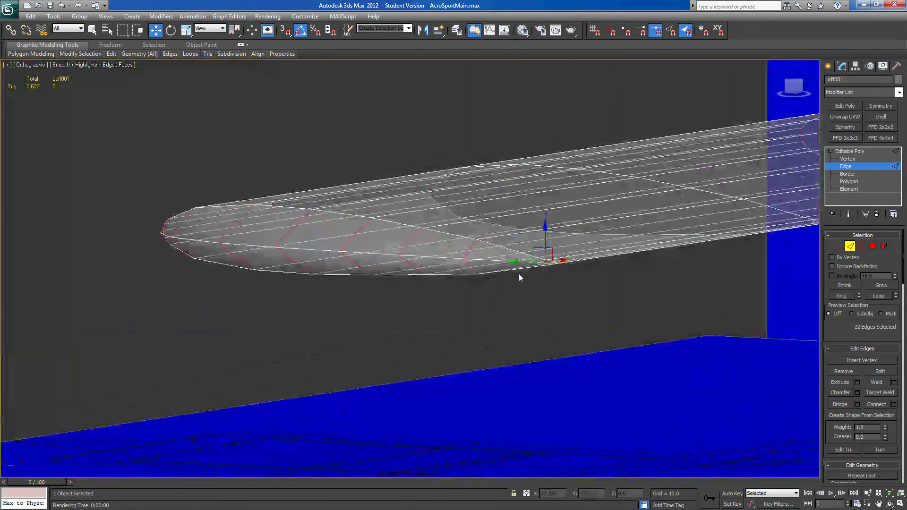
pyautogui.click(882, 403)
# Drop the rearmost edges from the new cap lines' selection, convert it to vertices, and limit it to the wing tip.
pyautogui.keyDown('alt'); pyautogui.moveTo(554, 348); pyautogui.dragTo(438, 276, button='middle'); pyautogui.keyUp('alt')
pyautogui.keyDown('alt'); pyautogui.click(398, 294); pyautogui.keyUp('alt')
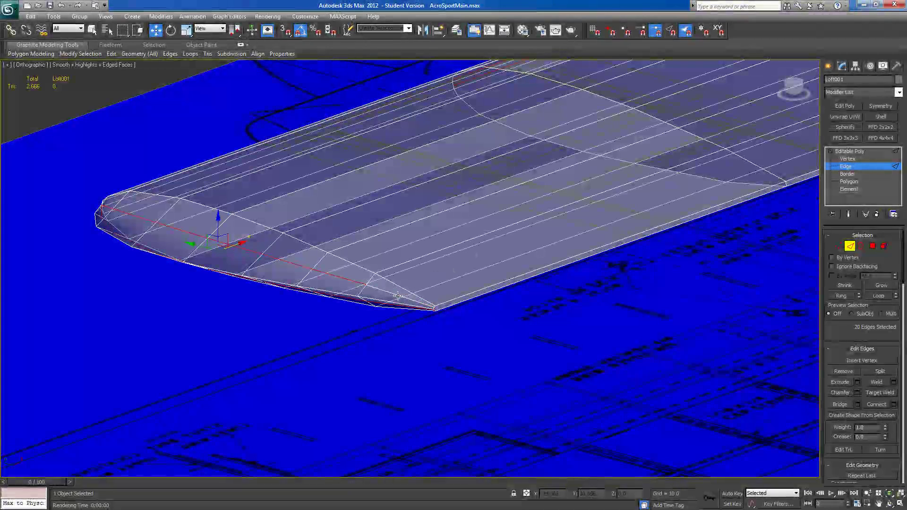
pyautogui.keyDown('alt'); pyautogui.click(385, 306); pyautogui.keyUp('alt')
pyautogui.moveTo(386, 305)
pyautogui.keyDown('alt'); pyautogui.mouseDown(button='middle')
pyautogui.moveTo(379, 310)
pyautogui.moveTo(489, 300)
pyautogui.moveTo(378, 301)
pyautogui.mouseUp(button='middle'); pyautogui.keyUp('alt')
pyautogui.scroll(5, 378, 302)
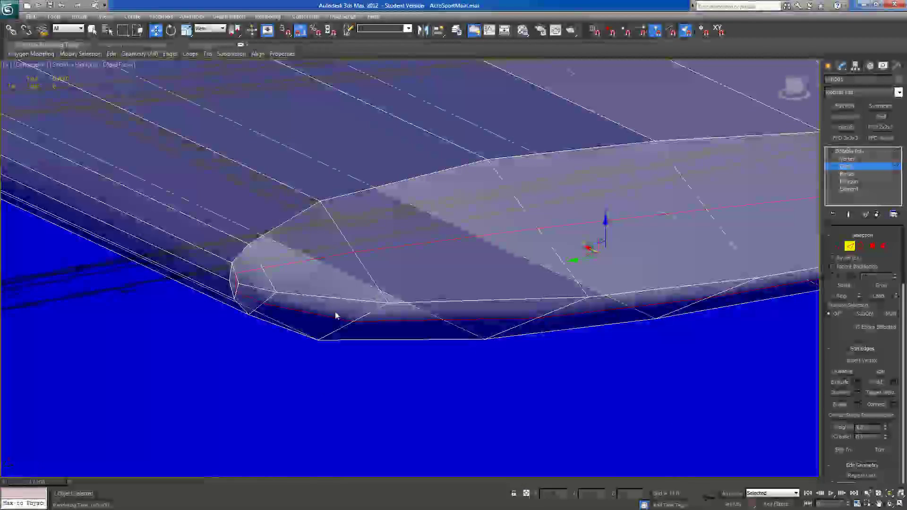
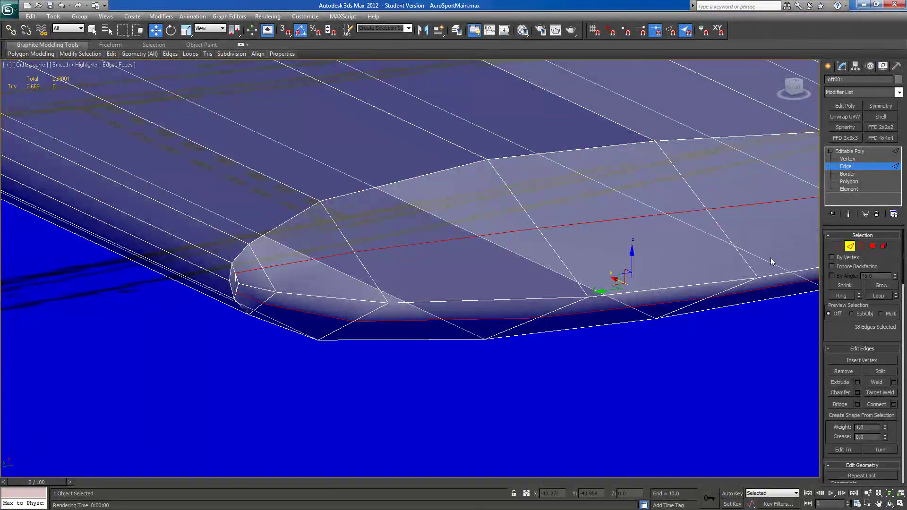
pyautogui.keyDown('ctrl'); pyautogui.click(838, 246); pyautogui.keyUp('ctrl')
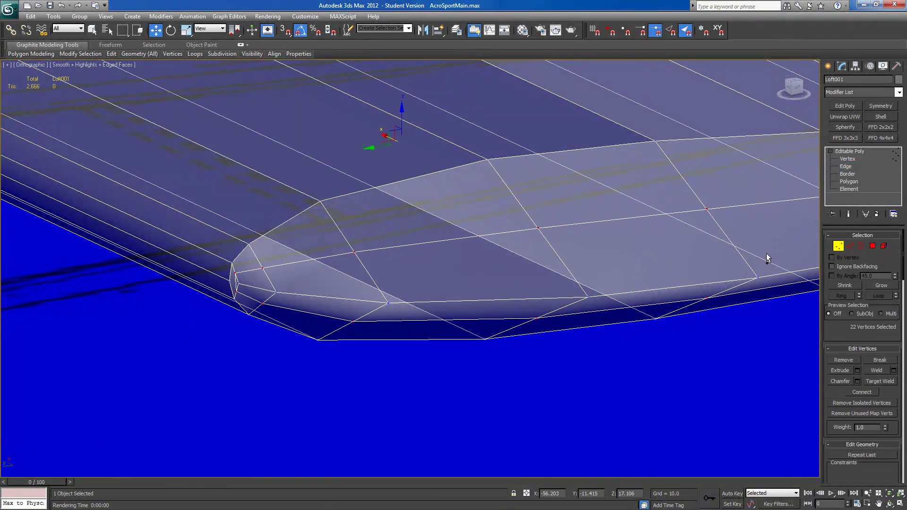
pyautogui.click(187, 31)
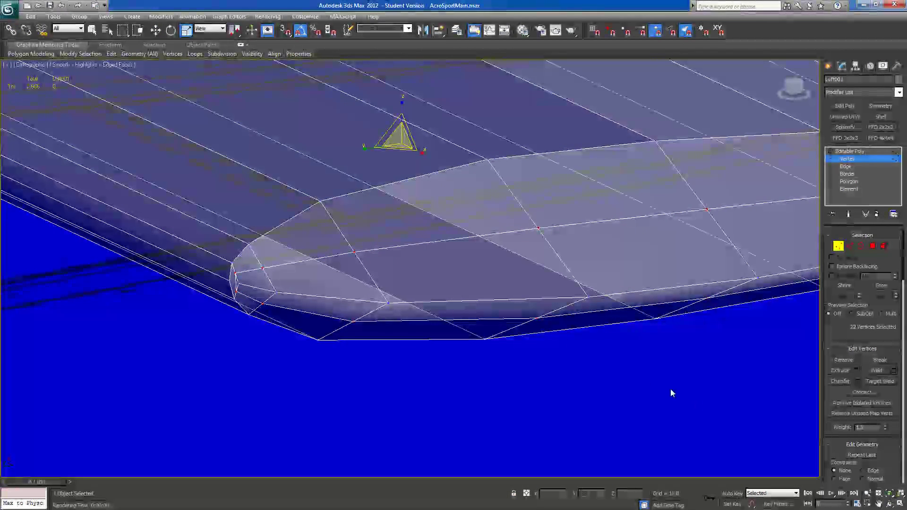
pyautogui.scroll(-8, 542, 331)
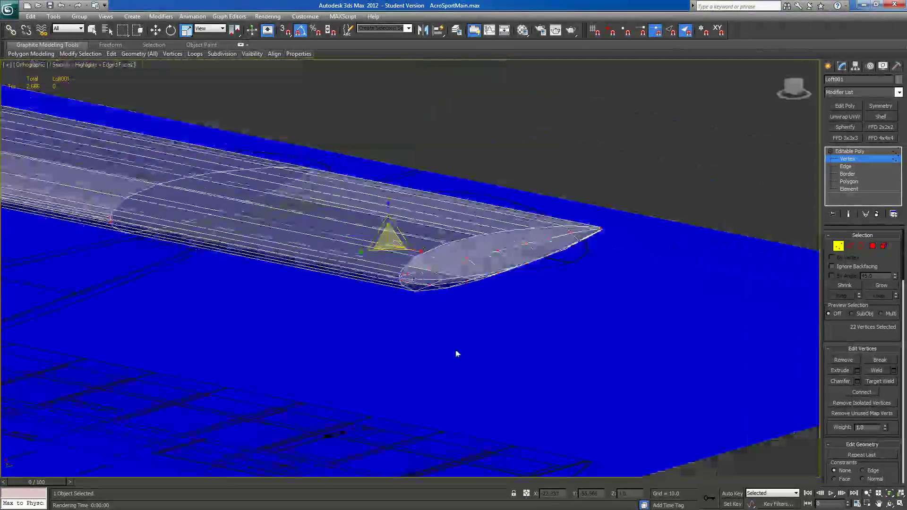
pyautogui.keyDown('alt'); pyautogui.moveTo(457, 354); pyautogui.dragTo(430, 375, button='middle'); pyautogui.keyUp('alt')
pyautogui.moveTo(419, 377); pyautogui.dragTo(798, 156)
pyautogui.keyDown('alt'); pyautogui.moveTo(426, 336); pyautogui.dragTo(134, 214, button='middle'); pyautogui.keyUp('alt')
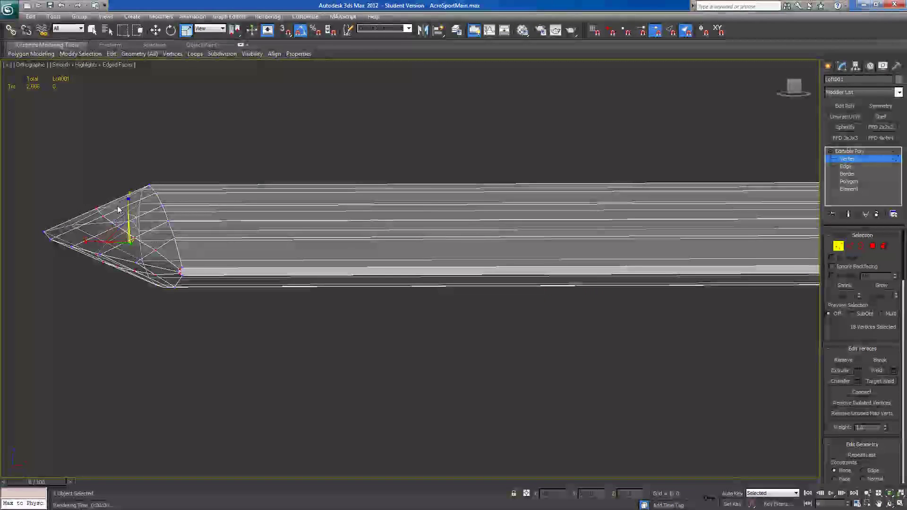
# Try to scale the selected tip cap vertices vertically, and undo the scaling.
pyautogui.moveTo(134, 214); pyautogui.dragTo(128, 189)
pyautogui.keyDown('alt'); pyautogui.moveTo(127, 197); pyautogui.dragTo(293, 306, button='middle'); pyautogui.keyUp('alt')
pyautogui.keyDown('alt'); pyautogui.moveTo(305, 267); pyautogui.dragTo(200, 233, button='middle'); pyautogui.keyUp('alt')
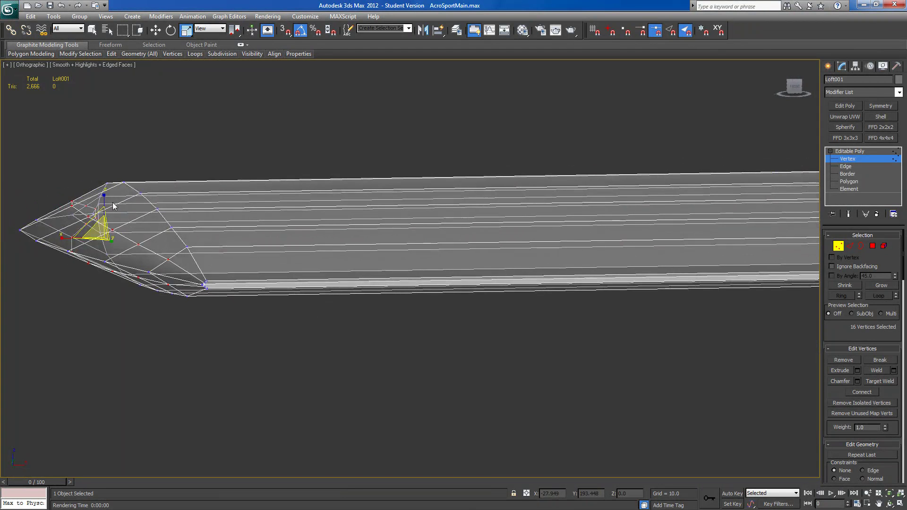
pyautogui.moveTo(105, 194); pyautogui.dragTo(104, 158)
pyautogui.hotkey('ctrl', 'z')
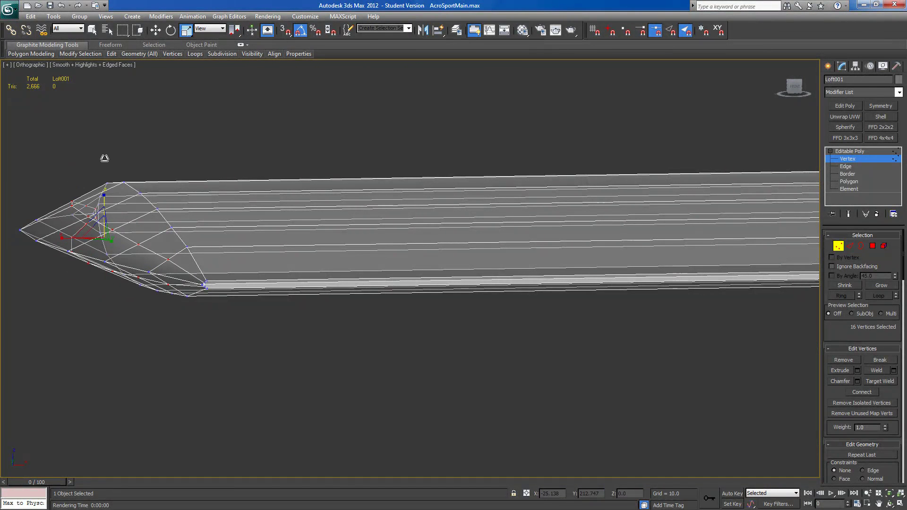
pyautogui.keyDown('alt'); pyautogui.moveTo(105, 158); pyautogui.dragTo(245, 184, button='middle'); pyautogui.keyUp('alt')
pyautogui.scroll(-5, 163, 143)
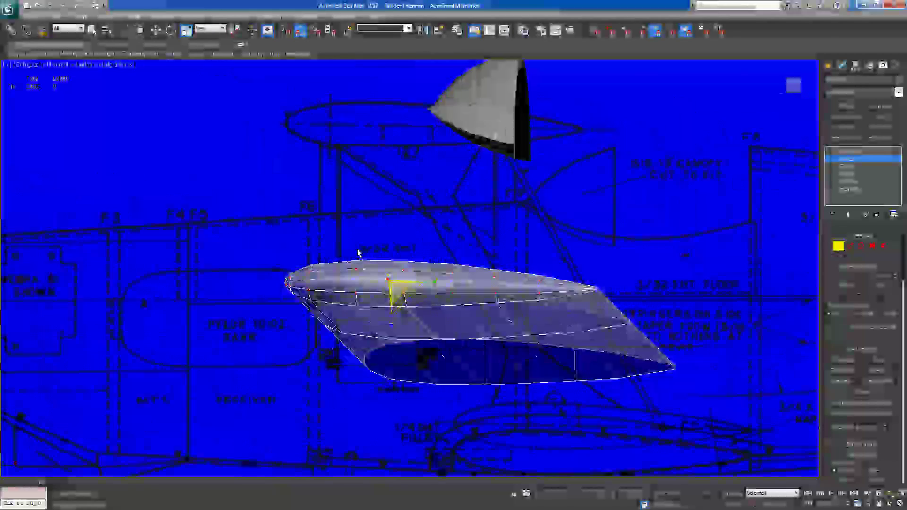
pyautogui.keyDown('alt'); pyautogui.moveTo(358, 253); pyautogui.dragTo(371, 261, button='middle'); pyautogui.keyUp('alt')
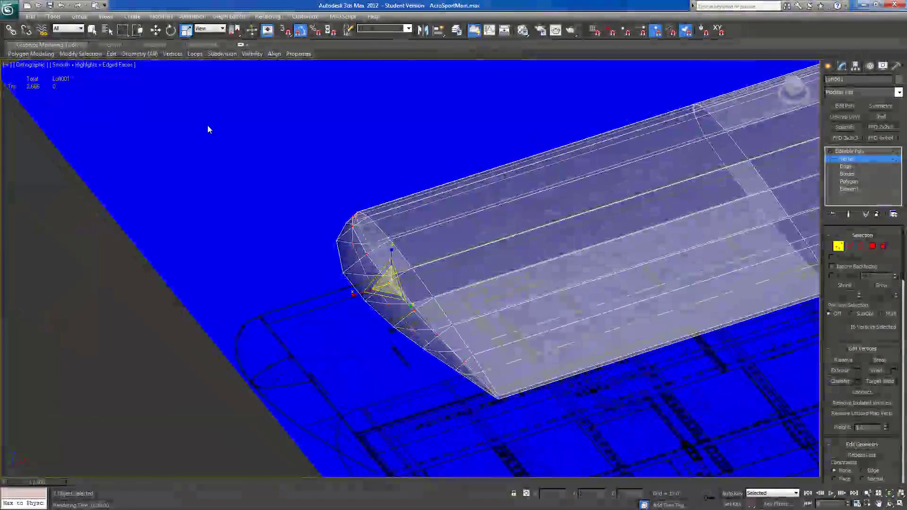
# Move the 16 selected tip cap vertices outward along X to about -65.64.
pyautogui.press('w')
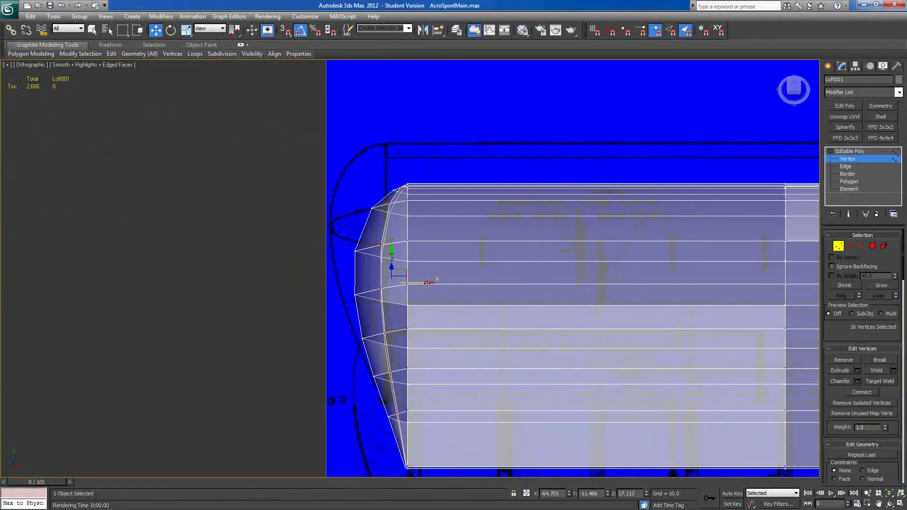
pyautogui.moveTo(427, 283); pyautogui.dragTo(417, 283)
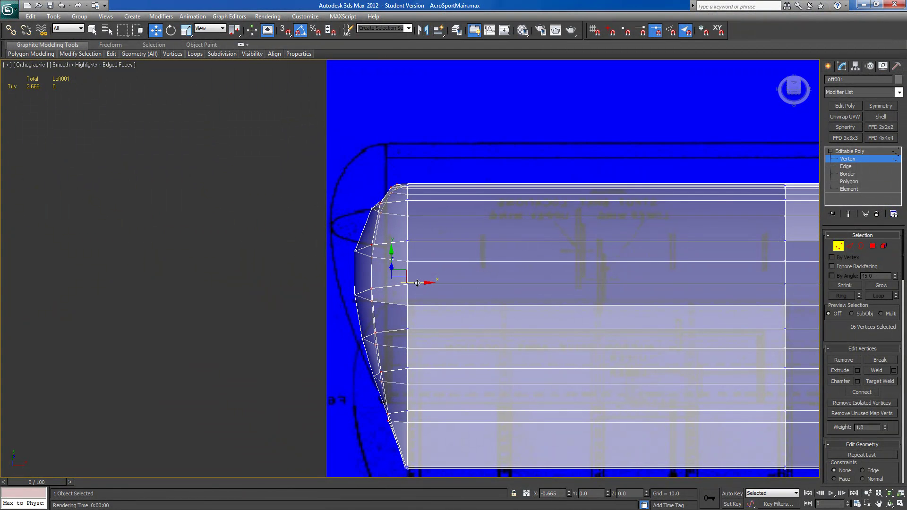
pyautogui.keyDown('alt'); pyautogui.moveTo(418, 283); pyautogui.dragTo(396, 260, button='middle'); pyautogui.keyUp('alt')
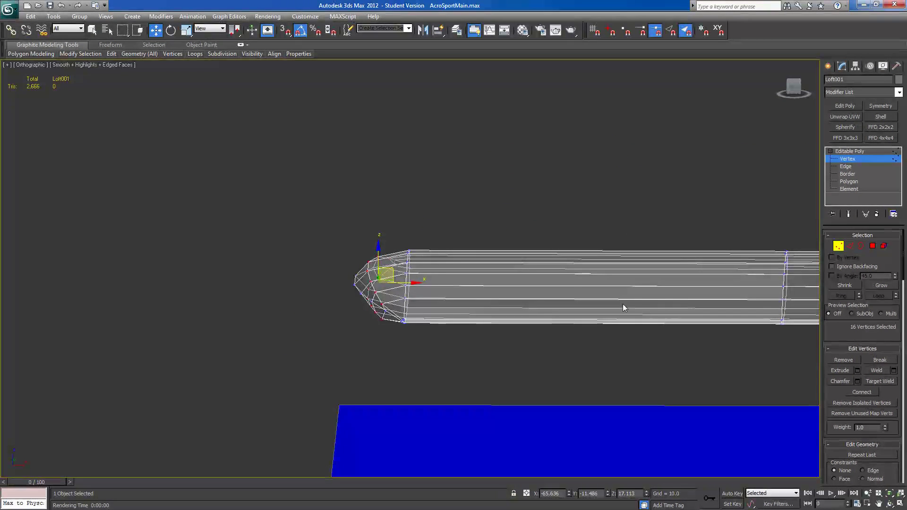
pyautogui.hotkey('shift', 'z')
pyautogui.hotkey('shift', 'z')
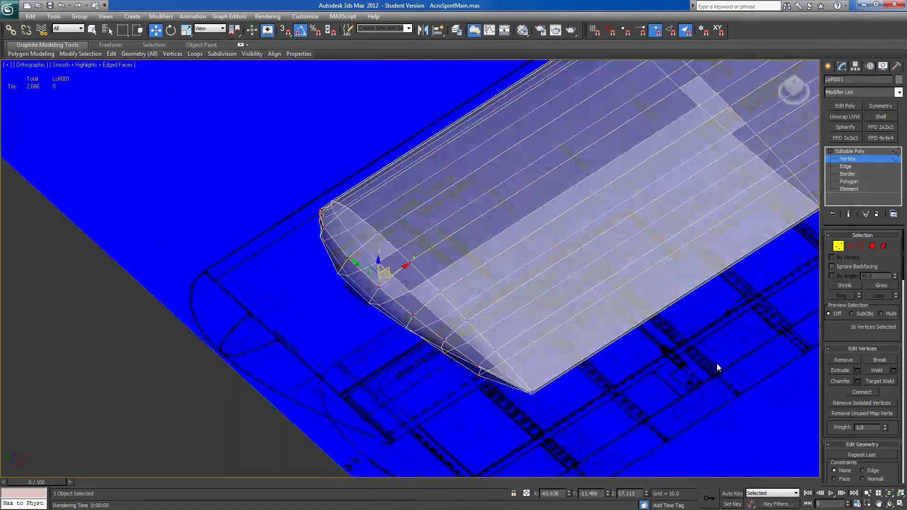
# Select the five middle edges of the tip cap's upper line and move them inward and up to about X -65.32, Z 18.19.
pyautogui.click(851, 247)
pyautogui.click(390, 299)
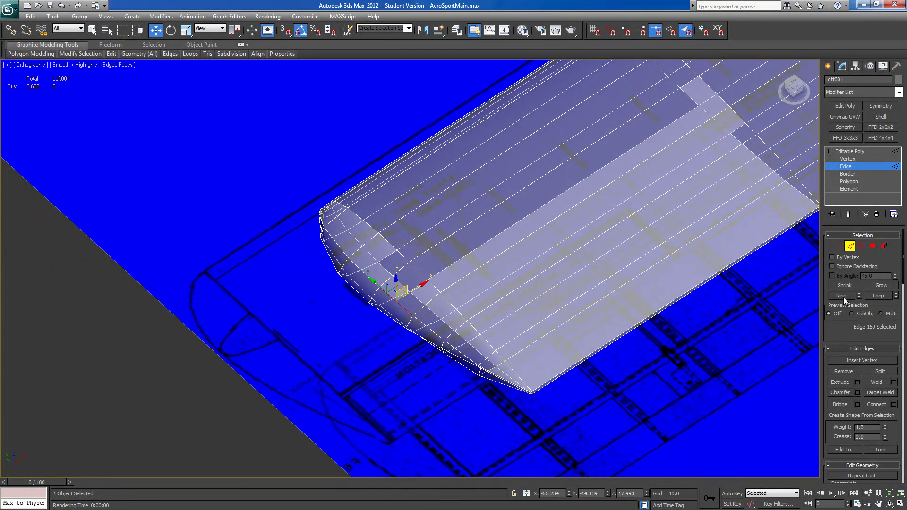
pyautogui.click(869, 296)
pyautogui.keyDown('ctrl'); pyautogui.moveTo(496, 427); pyautogui.dragTo(544, 365); pyautogui.keyUp('ctrl')
pyautogui.keyDown('alt'); pyautogui.moveTo(525, 421); pyautogui.dragTo(475, 336); pyautogui.keyUp('alt')
pyautogui.keyDown('alt'); pyautogui.moveTo(467, 342); pyautogui.dragTo(486, 265, button='middle'); pyautogui.keyUp('alt')
pyautogui.moveTo(510, 376); pyautogui.dragTo(264, 270)
pyautogui.keyDown('alt'); pyautogui.moveTo(264, 271); pyautogui.dragTo(286, 320, button='middle'); pyautogui.keyUp('alt')
pyautogui.scroll(5, 475, 362)
pyautogui.keyDown('alt'); pyautogui.click(42, 255); pyautogui.keyUp('alt')
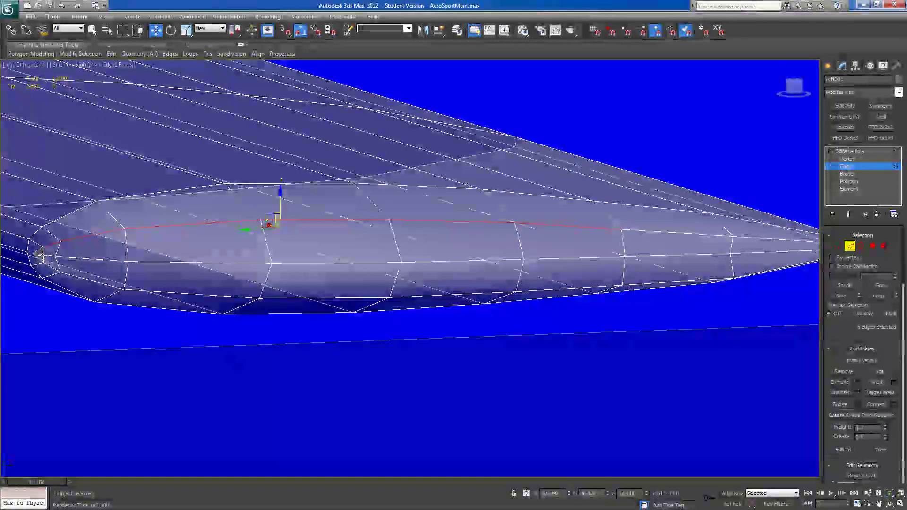
pyautogui.keyDown('alt'); pyautogui.moveTo(80, 274); pyautogui.dragTo(2, 280, button='middle'); pyautogui.keyUp('alt')
pyautogui.moveTo(335, 210); pyautogui.dragTo(362, 202)
# Move the upper cap line's rear vertex near the trailing edge inward about 0.79 in X and up about 0.12 in Z.
pyautogui.press('1')
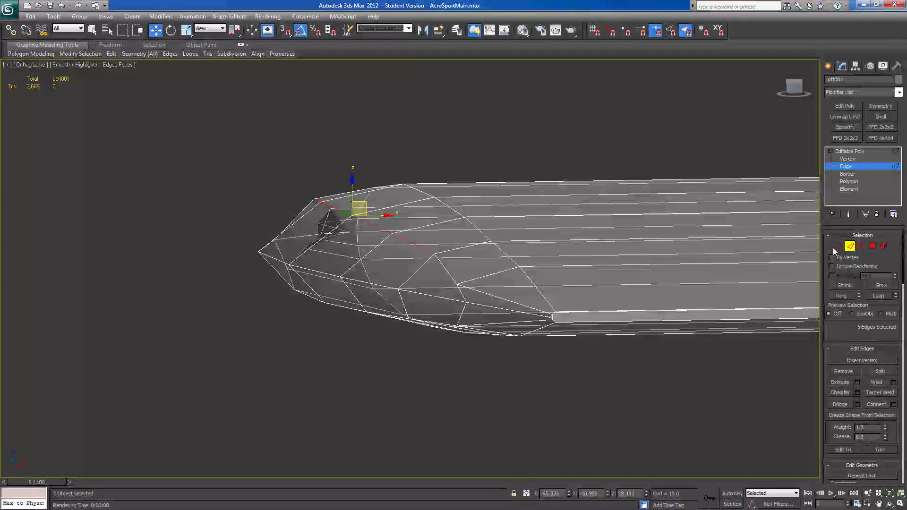
pyautogui.click(456, 283)
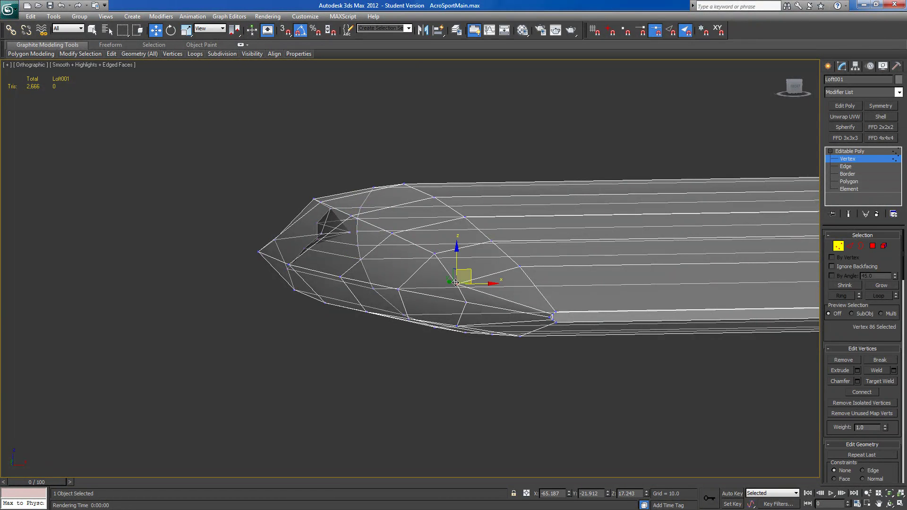
pyautogui.moveTo(472, 269); pyautogui.dragTo(503, 263)
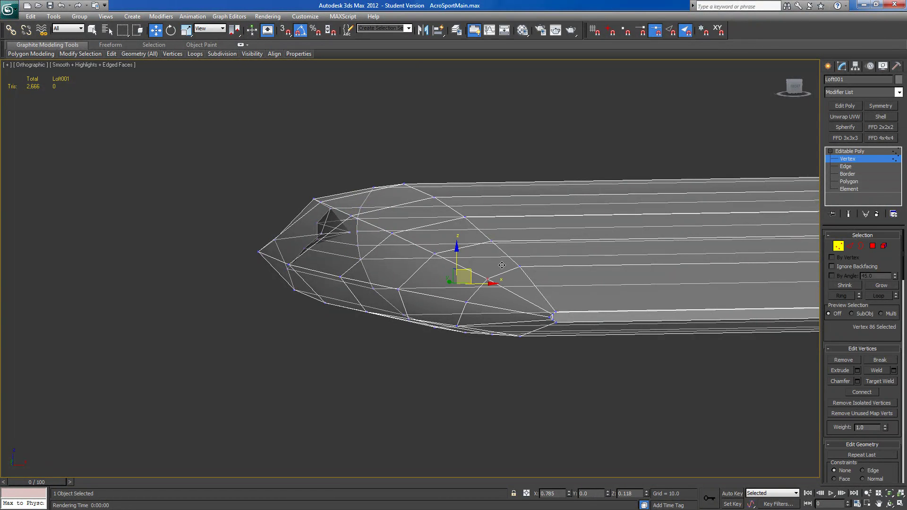
pyautogui.click(553, 313)
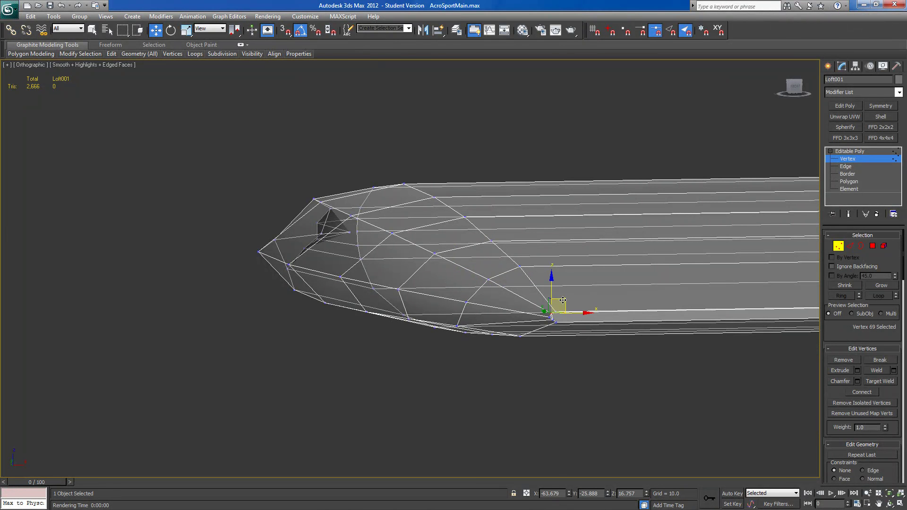
# Move the upper cap line's vertex near the leading edge inward about 0.77 in X and down about 0.05 in Z.
pyautogui.moveTo(433, 286); pyautogui.dragTo(401, 297, button='middle')
pyautogui.scroll(5, 496, 321)
pyautogui.click(468, 303)
pyautogui.scroll(-3, 468, 304)
pyautogui.click(387, 286)
pyautogui.moveTo(379, 277); pyautogui.dragTo(343, 279)
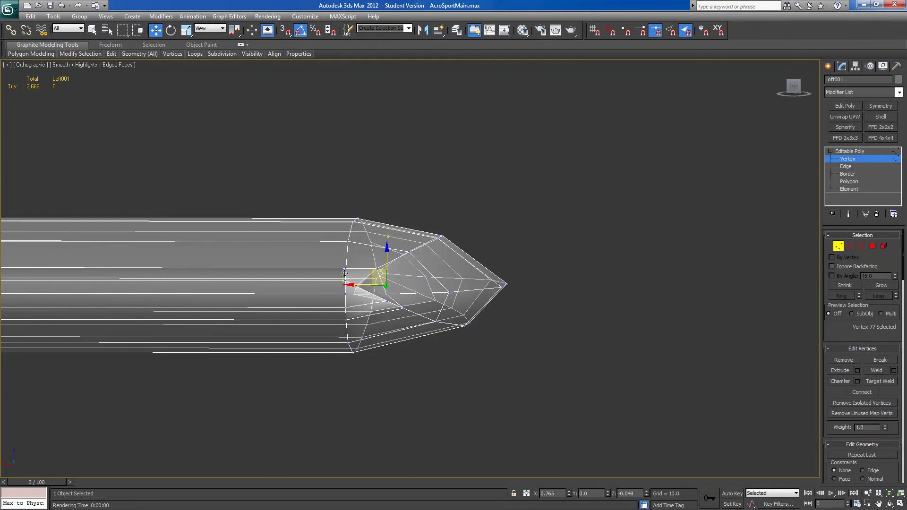
pyautogui.moveTo(348, 273); pyautogui.dragTo(347, 273)
# Reposition the small cluster of vertices at the tip's nose to open the pinched face, raising the outer one about 0.05 in Z.
pyautogui.moveTo(377, 310)
pyautogui.keyDown('alt'); pyautogui.mouseDown(button='middle')
pyautogui.moveTo(358, 324)
pyautogui.moveTo(364, 303)
pyautogui.mouseUp(button='middle'); pyautogui.keyUp('alt')
pyautogui.click(347, 294)
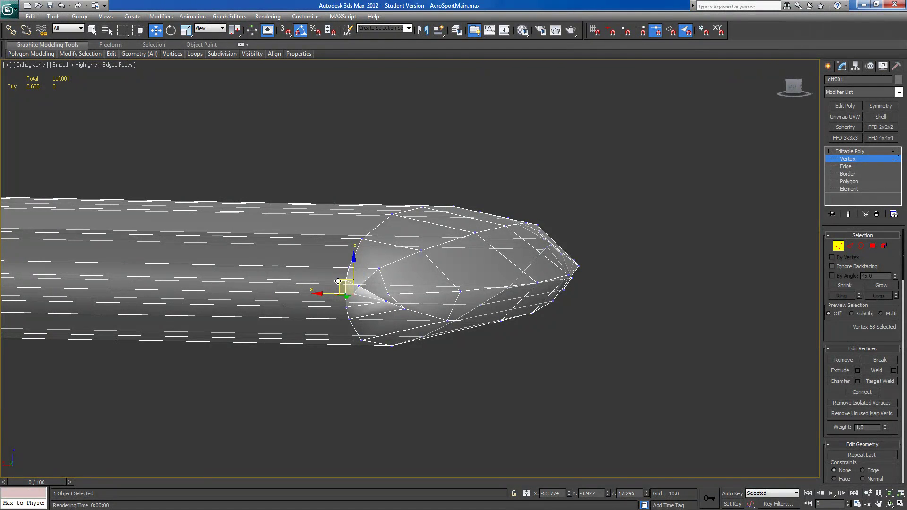
pyautogui.moveTo(357, 278)
pyautogui.mouseDown()
pyautogui.moveTo(391, 307)
pyautogui.moveTo(346, 291)
pyautogui.mouseUp()
pyautogui.click(388, 301)
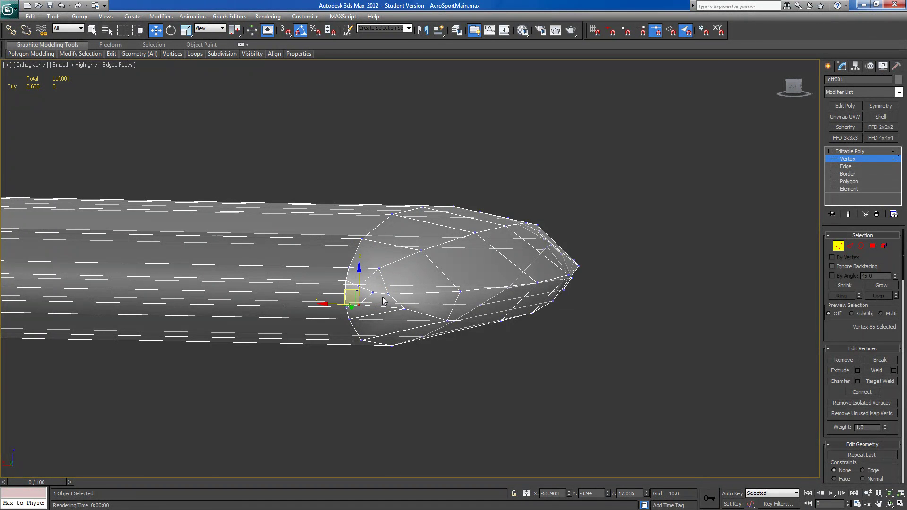
pyautogui.click(387, 294)
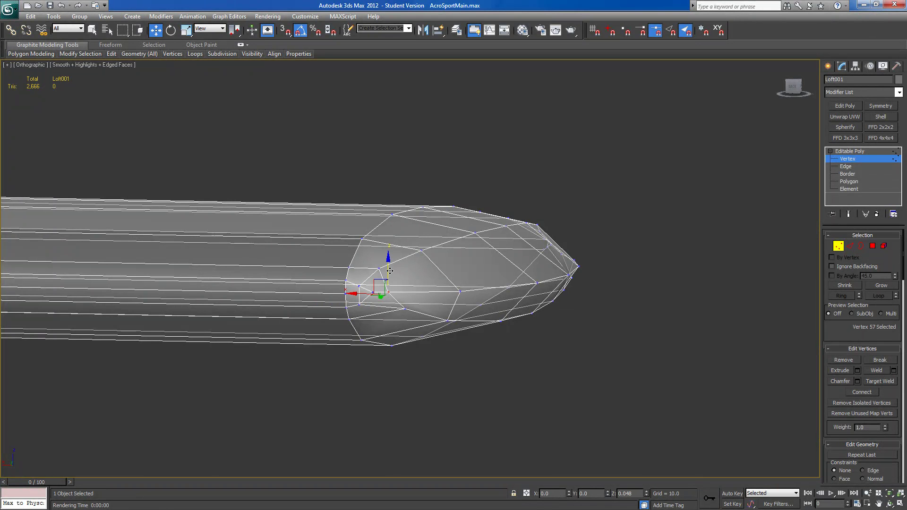
# Nudge the individual vertices along the tip cap's upper line from the nose toward the trailing edge to even out its curve.
pyautogui.keyDown('alt'); pyautogui.moveTo(400, 290); pyautogui.dragTo(382, 279, button='middle'); pyautogui.keyUp('alt')
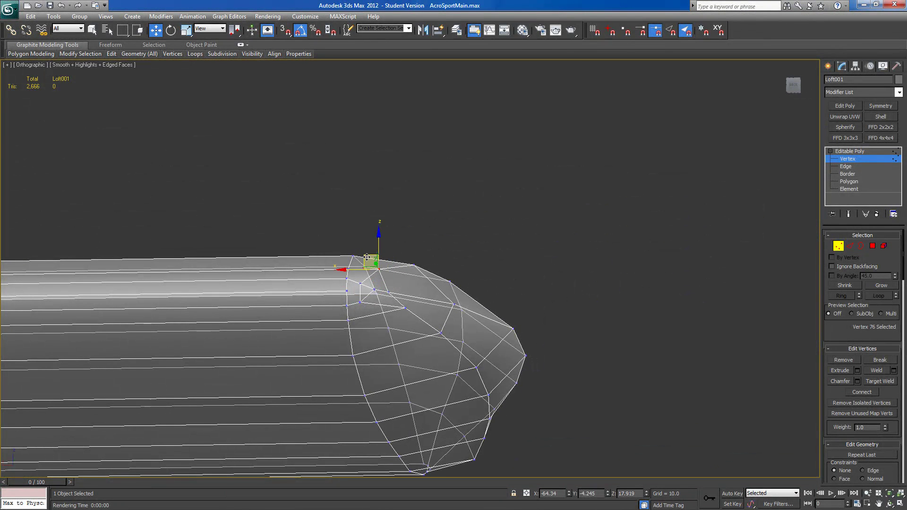
pyautogui.keyDown('alt'); pyautogui.moveTo(360, 259); pyautogui.dragTo(263, 310, button='middle'); pyautogui.keyUp('alt')
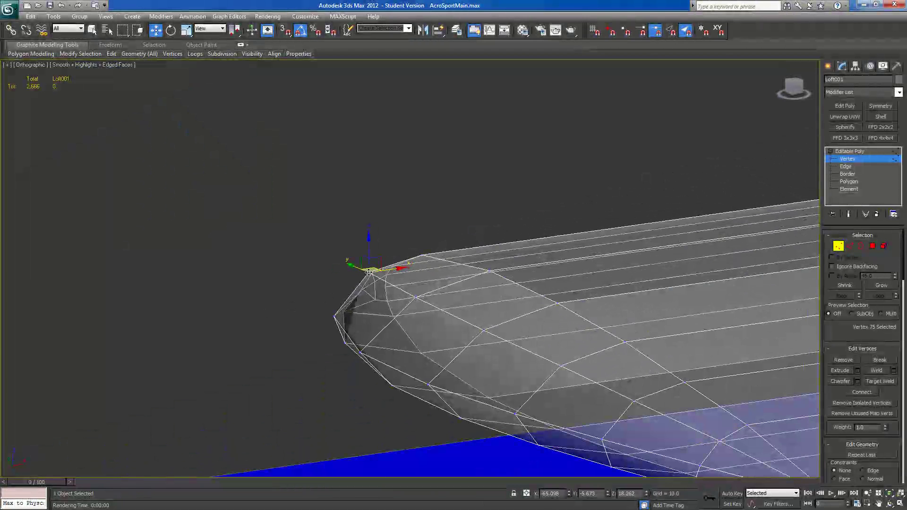
pyautogui.keyDown('alt'); pyautogui.moveTo(397, 287); pyautogui.dragTo(368, 306, button='middle'); pyautogui.keyUp('alt')
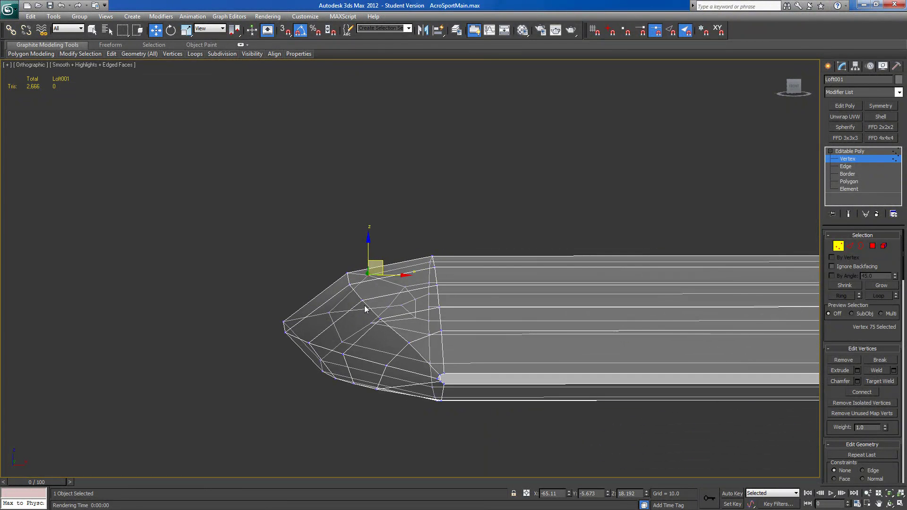
pyautogui.keyDown('alt'); pyautogui.click(363, 300); pyautogui.keyUp('alt')
pyautogui.moveTo(374, 286); pyautogui.dragTo(373, 285)
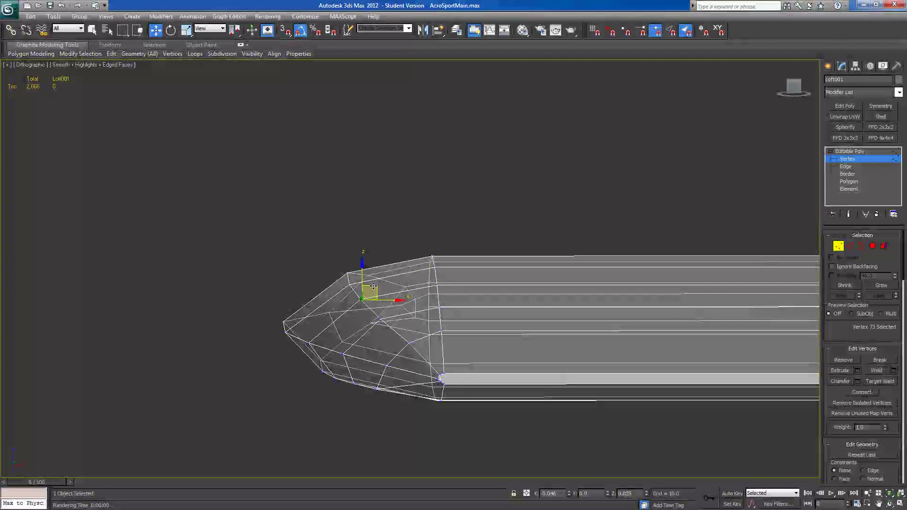
pyautogui.keyDown('alt'); pyautogui.click(381, 321); pyautogui.keyUp('alt')
pyautogui.keyDown('alt'); pyautogui.moveTo(303, 359); pyautogui.dragTo(411, 359, button='middle'); pyautogui.keyUp('alt')
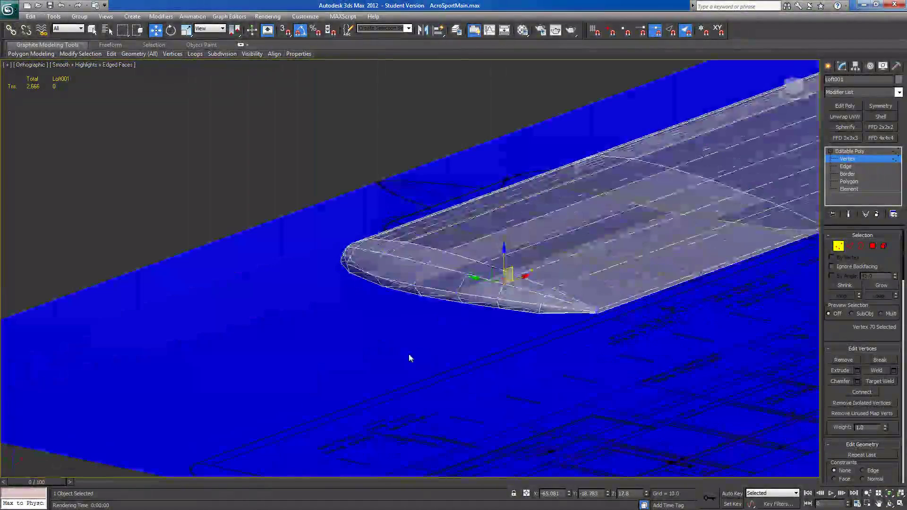
pyautogui.click(851, 248)
pyautogui.moveTo(595, 277); pyautogui.dragTo(479, 262, button='middle')
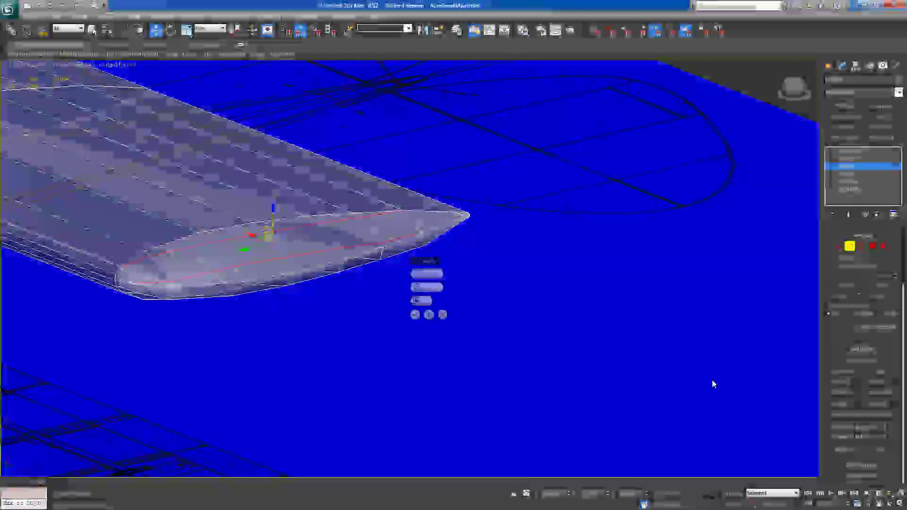
pyautogui.click(419, 287)
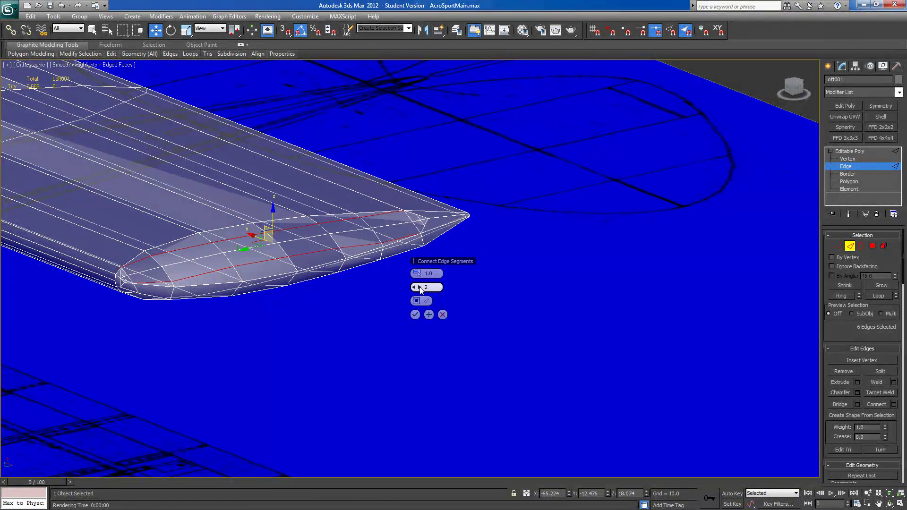
pyautogui.moveTo(414, 273)
pyautogui.mouseDown()
pyautogui.moveTo(400, 274)
pyautogui.moveTo(415, 274)
pyautogui.moveTo(412, 287)
pyautogui.moveTo(409, 274)
pyautogui.mouseUp()
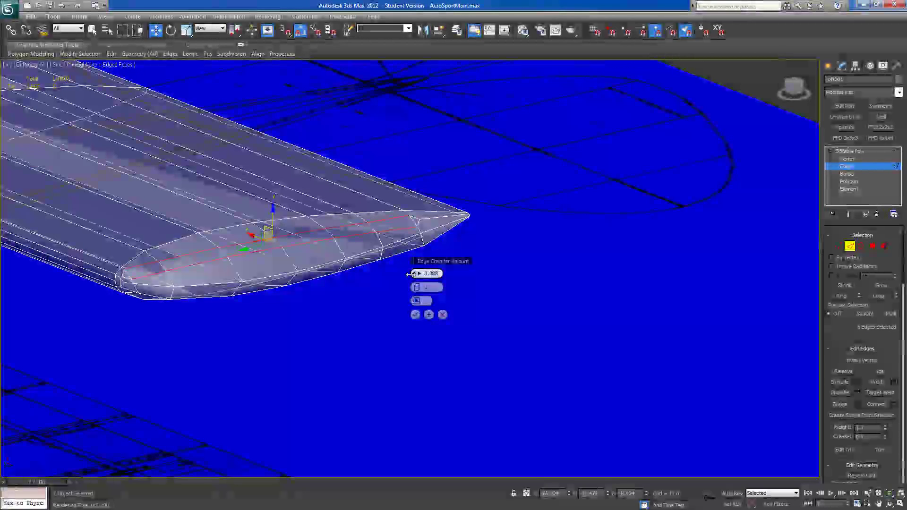
pyautogui.moveTo(410, 274); pyautogui.dragTo(408, 274)
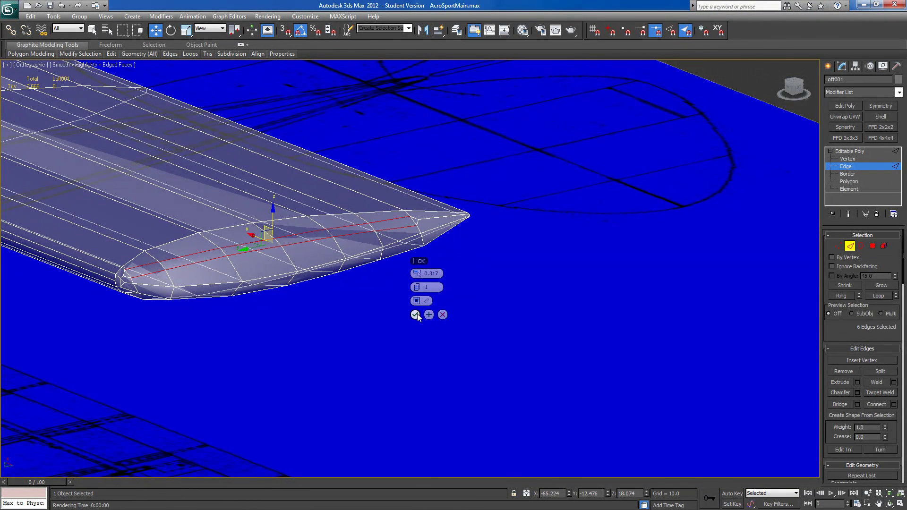
pyautogui.moveTo(418, 274); pyautogui.dragTo(418, 274)
pyautogui.keyDown('alt'); pyautogui.moveTo(351, 287); pyautogui.dragTo(376, 284, button='middle'); pyautogui.keyUp('alt')
pyautogui.click(441, 315)
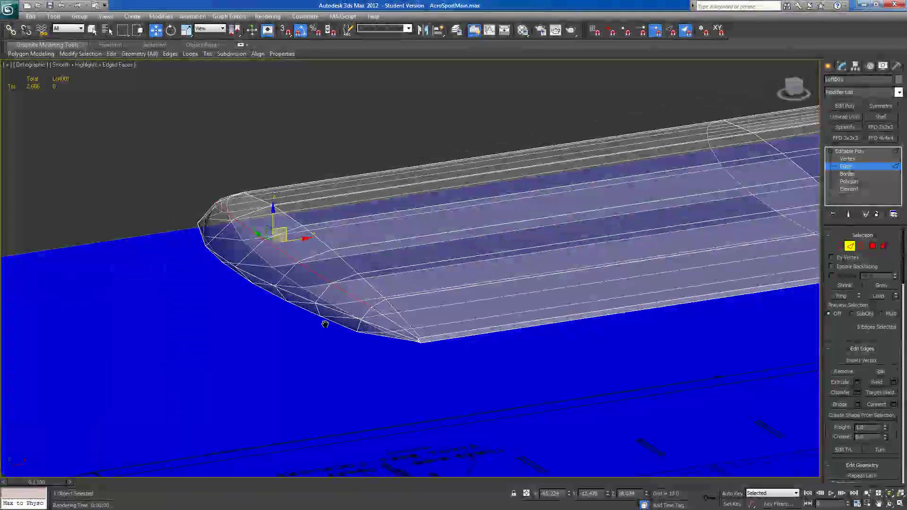
# Pull the outer centre-row vertex at the wing tip's leading-edge corner outward, away from the wing.
pyautogui.scroll(5, 286, 298)
pyautogui.scroll(-3, 289, 301)
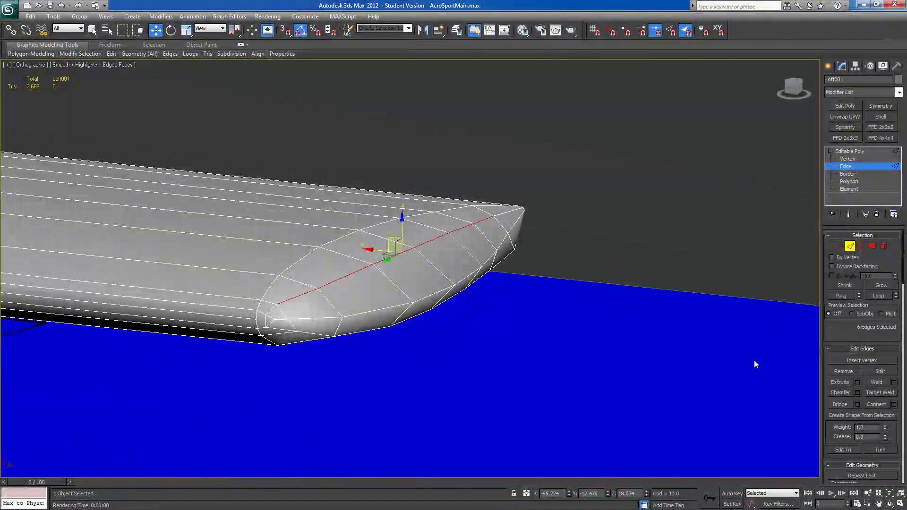
pyautogui.click(838, 246)
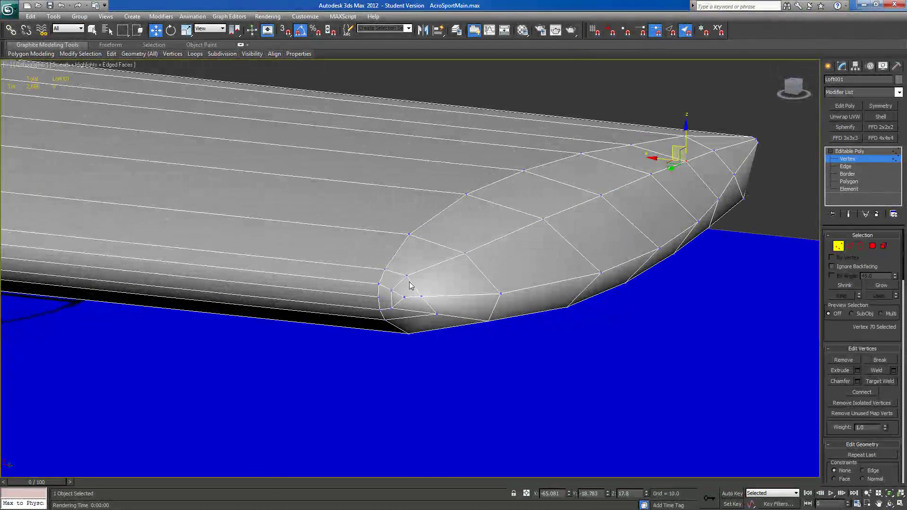
pyautogui.click(407, 277)
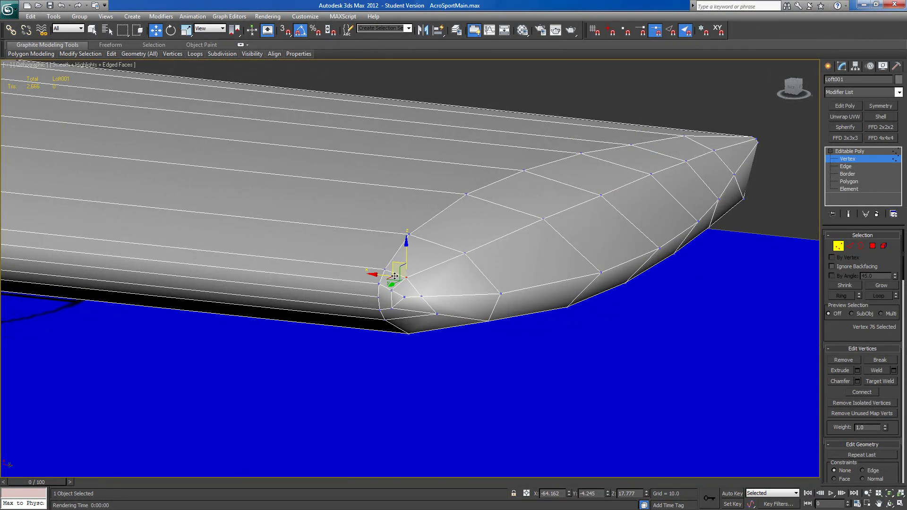
pyautogui.moveTo(408, 308)
pyautogui.keyDown('alt'); pyautogui.mouseDown(button='middle')
pyautogui.moveTo(405, 334)
pyautogui.moveTo(419, 375)
pyautogui.moveTo(419, 309)
pyautogui.mouseUp(button='middle'); pyautogui.keyUp('alt')
pyautogui.click(407, 294)
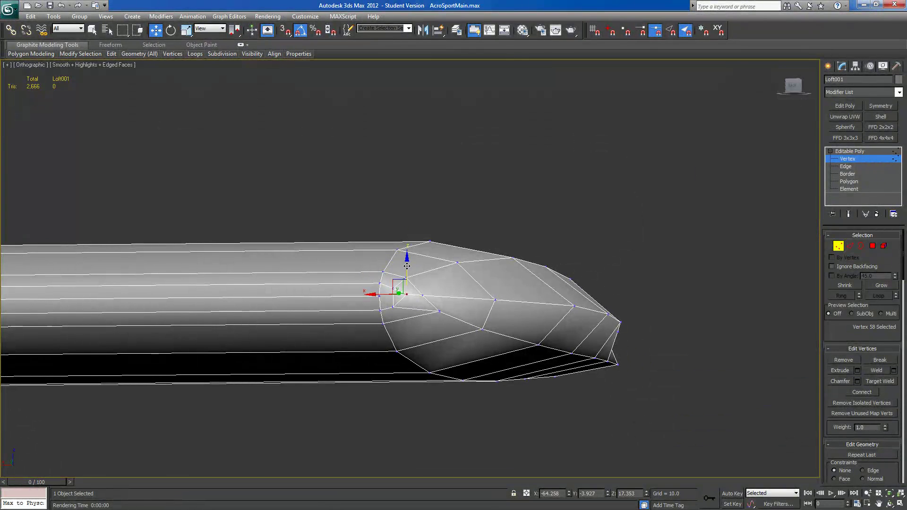
pyautogui.click(422, 295)
pyautogui.keyDown('alt'); pyautogui.moveTo(422, 295); pyautogui.dragTo(436, 376, button='middle'); pyautogui.keyUp('alt')
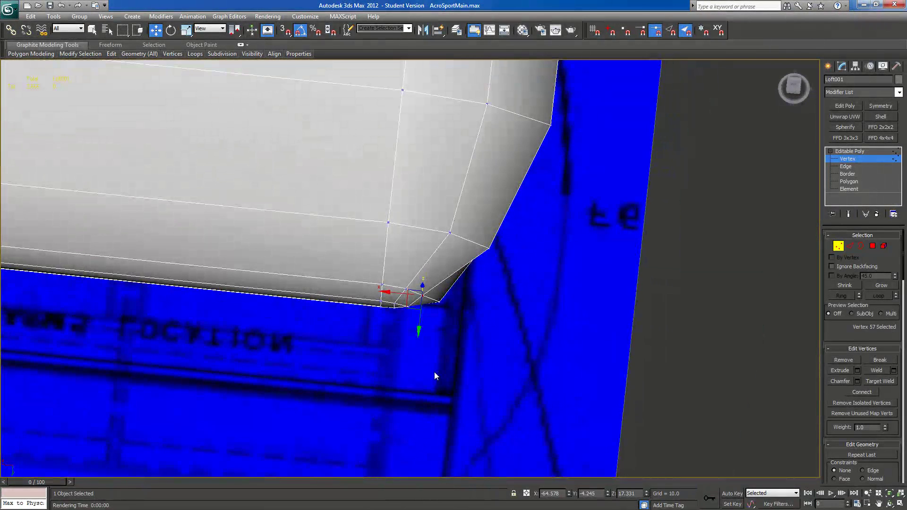
pyautogui.click(403, 298)
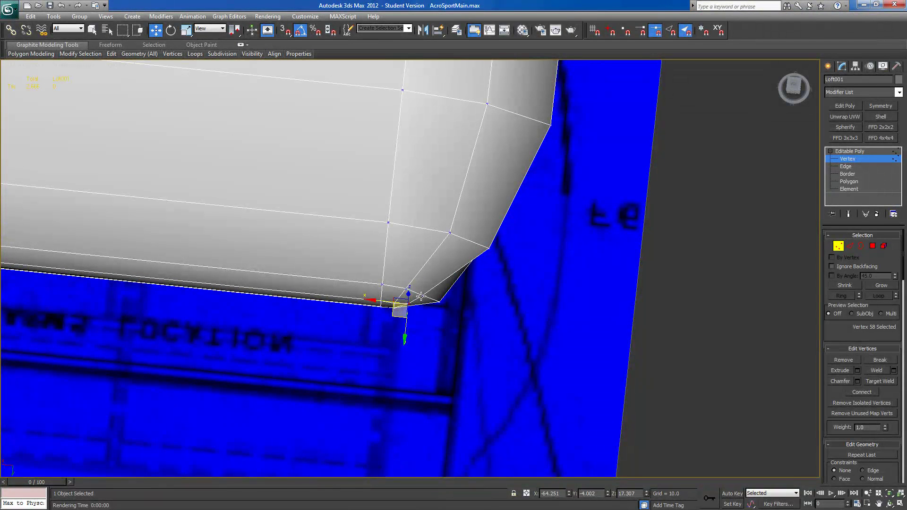
pyautogui.moveTo(418, 310)
pyautogui.mouseDown()
pyautogui.moveTo(426, 307)
pyautogui.moveTo(409, 312)
pyautogui.mouseUp()
# Move the neighbouring inner centre-row vertex at the leading-edge corner outward to even out the spacing.
pyautogui.click(408, 302)
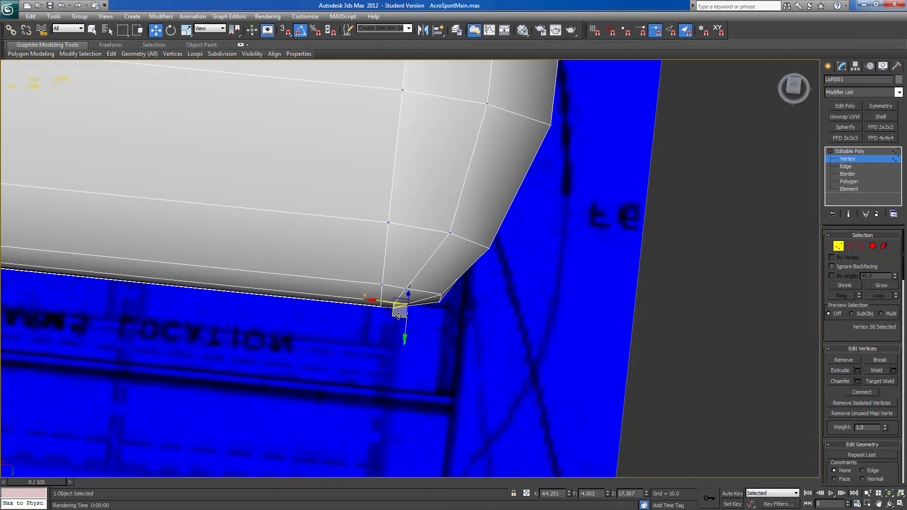
pyautogui.click(394, 305)
pyautogui.moveTo(392, 325); pyautogui.dragTo(445, 304)
pyautogui.click(417, 303)
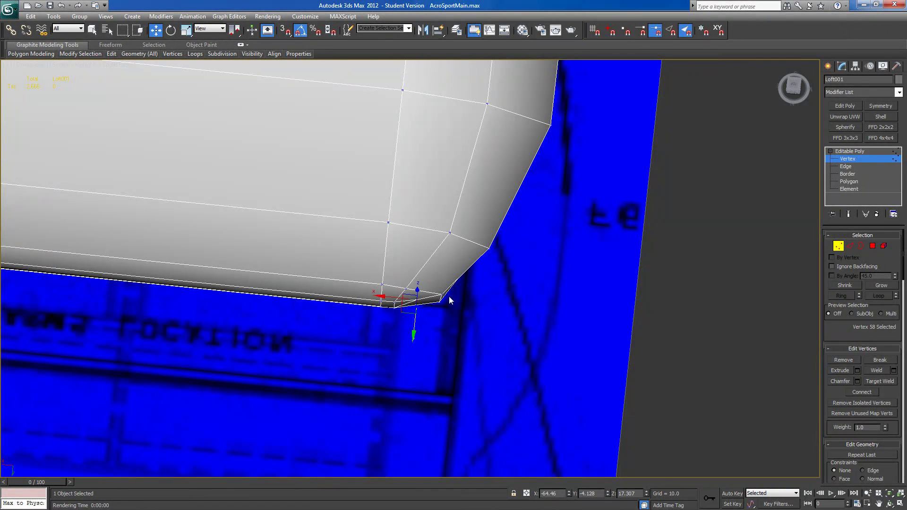
pyautogui.click(442, 295)
# Select the middle row of vertices running around the wing tip from the leading edge to the trailing edge.
pyautogui.keyDown('alt'); pyautogui.moveTo(439, 310); pyautogui.dragTo(386, 291, button='middle'); pyautogui.keyUp('alt')
pyautogui.click(383, 286)
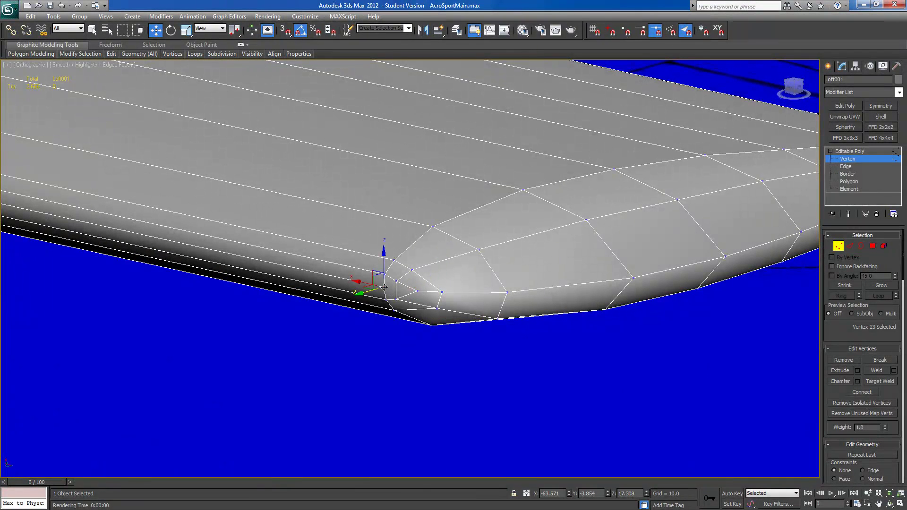
pyautogui.keyDown('ctrl'); pyautogui.click(418, 291); pyautogui.keyUp('ctrl')
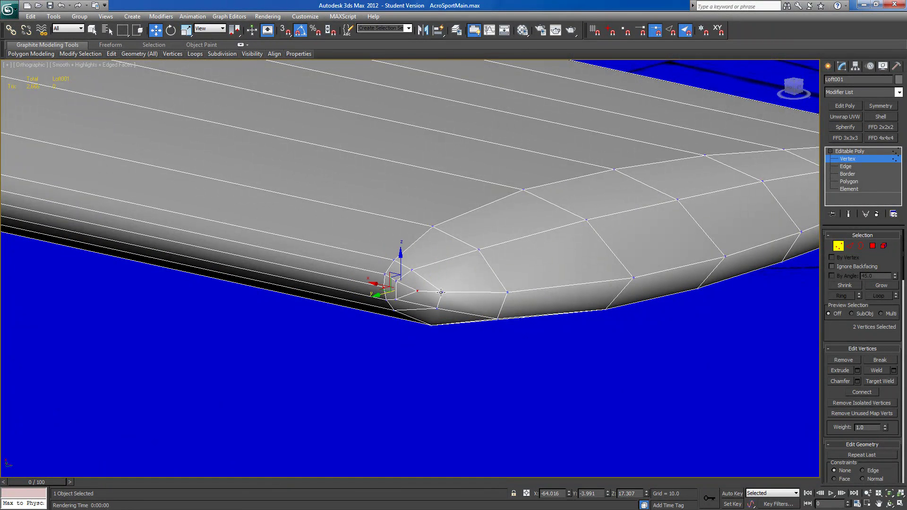
pyautogui.keyDown('ctrl'); pyautogui.click(441, 292); pyautogui.keyUp('ctrl')
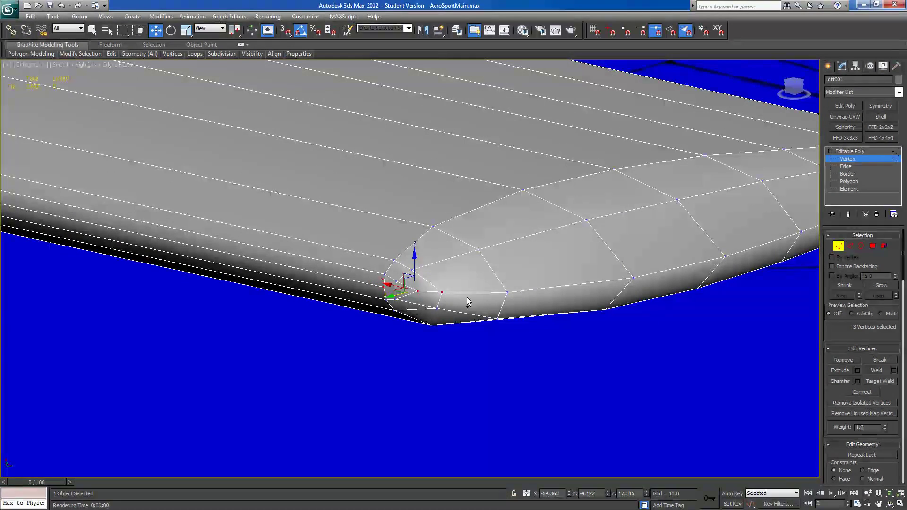
pyautogui.keyDown('shift'); pyautogui.click(507, 292); pyautogui.keyUp('shift')
pyautogui.scroll(-6, 529, 328)
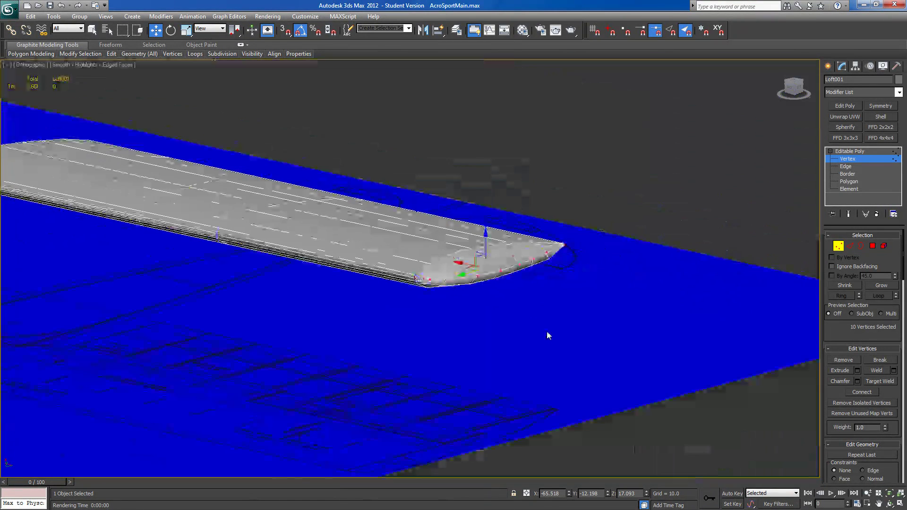
pyautogui.keyDown('alt'); pyautogui.moveTo(535, 335); pyautogui.dragTo(455, 336, button='middle'); pyautogui.keyUp('alt')
pyautogui.scroll(-5, 455, 336)
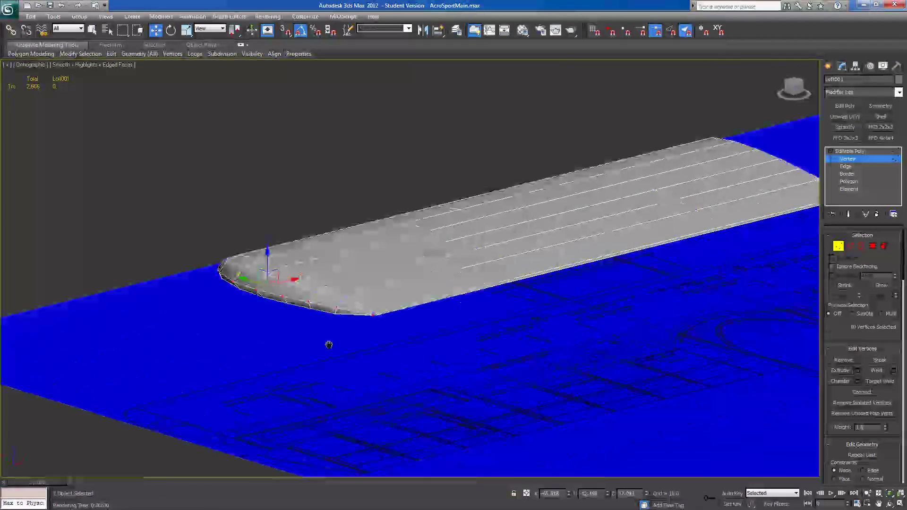
pyautogui.keyDown('alt'); pyautogui.moveTo(221, 346); pyautogui.dragTo(486, 373, button='middle'); pyautogui.keyUp('alt')
pyautogui.scroll(5, 481, 362)
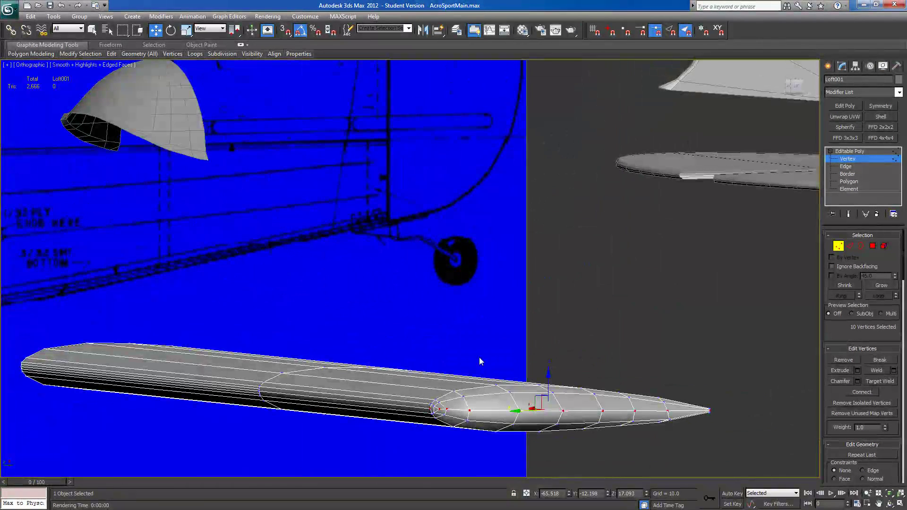
# Drop the leading-edge vertex from the selection and scale the remaining row down along Z until it forms a flat line.
pyautogui.click(187, 30)
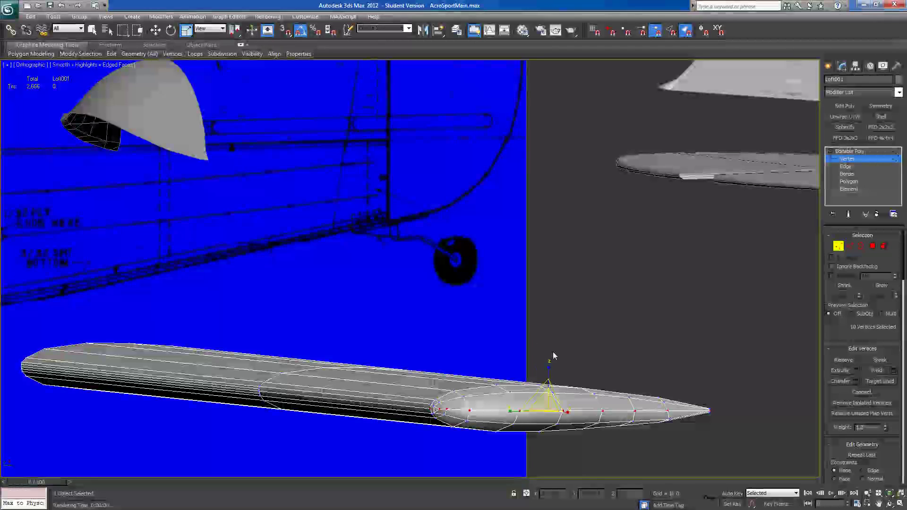
pyautogui.keyDown('alt'); pyautogui.click(428, 407); pyautogui.keyUp('alt')
pyautogui.moveTo(564, 369); pyautogui.dragTo(561, 441)
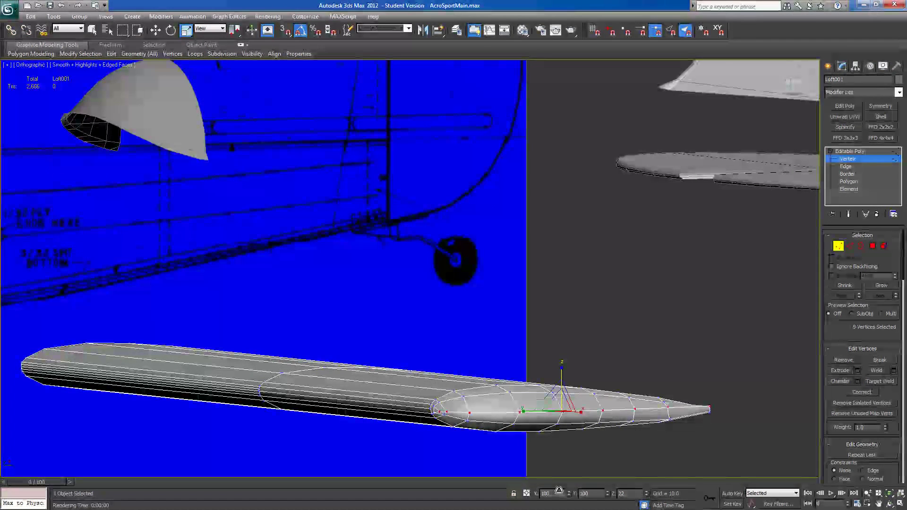
pyautogui.keyDown('alt'); pyautogui.moveTo(489, 430); pyautogui.dragTo(462, 427, button='middle'); pyautogui.keyUp('alt')
pyautogui.keyDown('alt'); pyautogui.moveTo(465, 380); pyautogui.dragTo(424, 320, button='middle'); pyautogui.keyUp('alt')
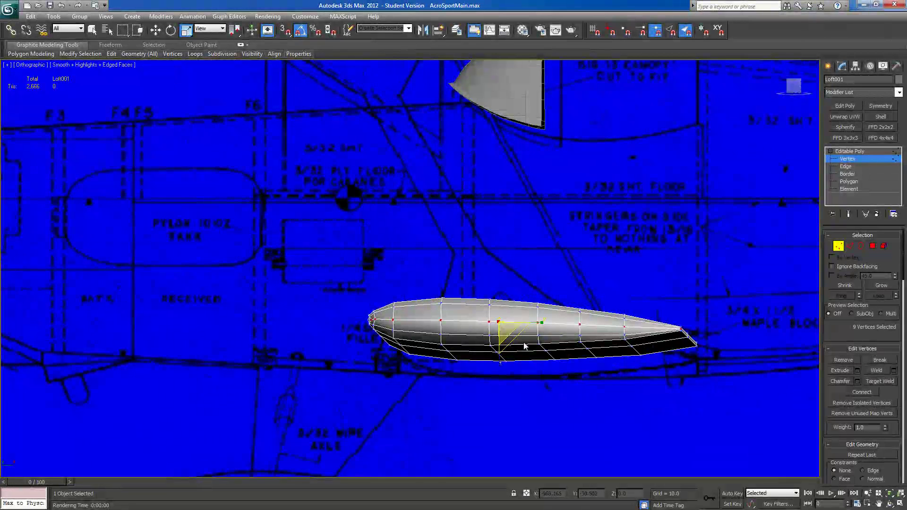
pyautogui.moveTo(500, 363); pyautogui.dragTo(522, 52)
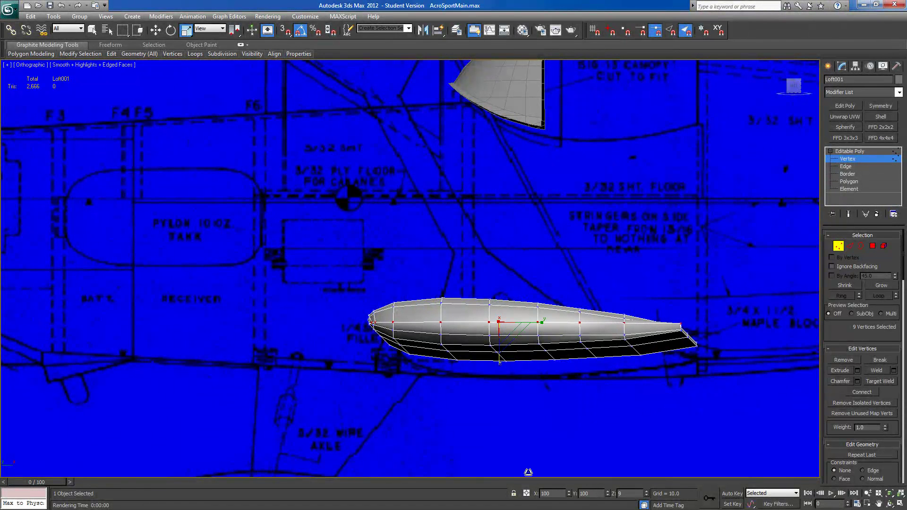
pyautogui.moveTo(503, 173); pyautogui.dragTo(458, 500)
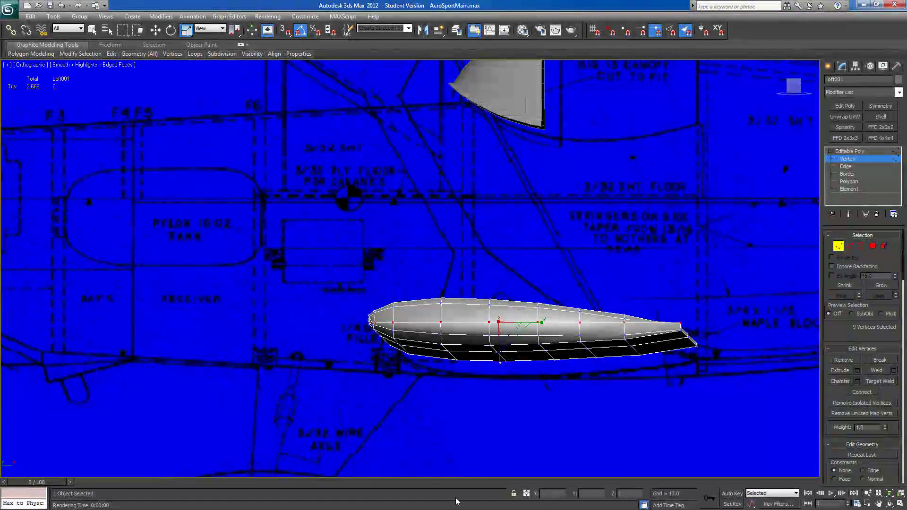
# Rotate the flattened vertex row about 1.9 degrees around X to align it with the airfoil.
pyautogui.click(156, 31)
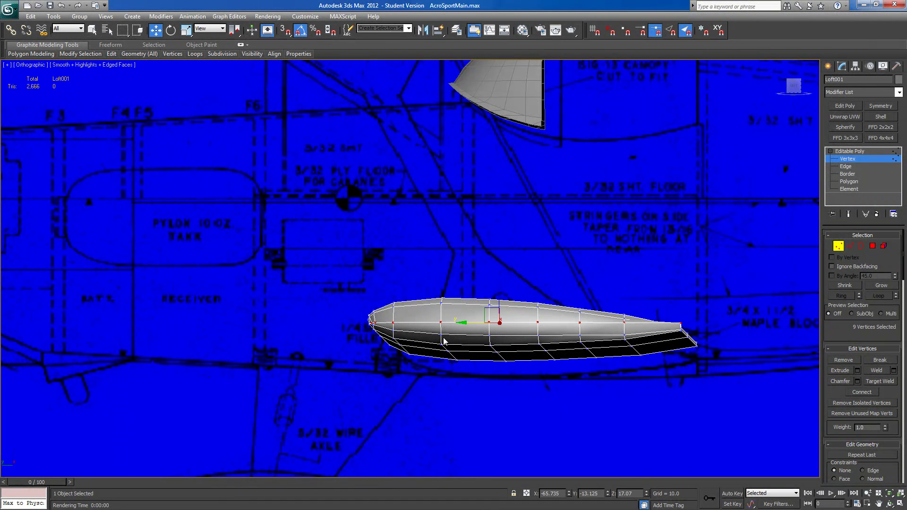
pyautogui.click(170, 30)
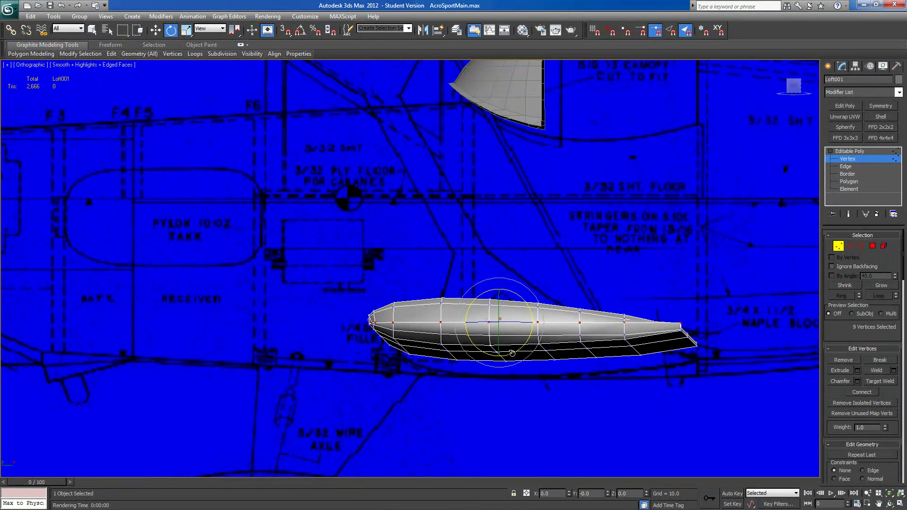
pyautogui.moveTo(512, 353); pyautogui.dragTo(511, 355)
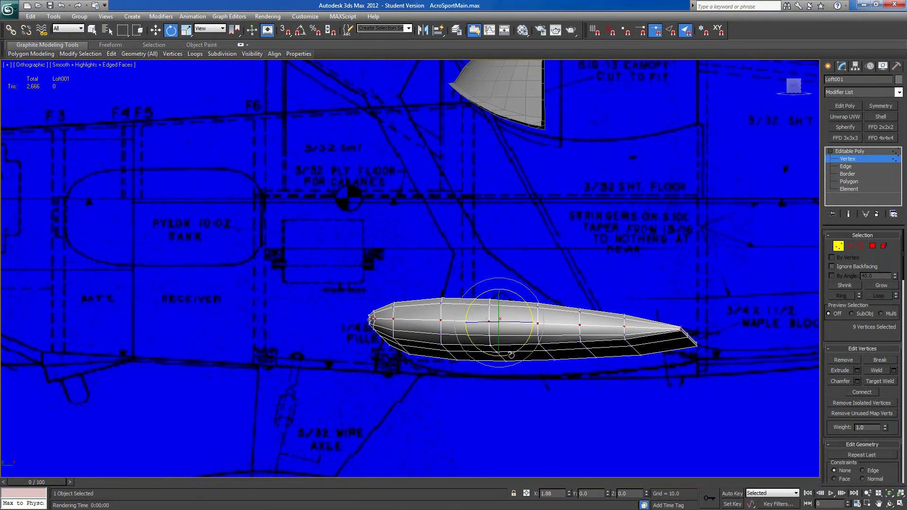
# Reposition two vertices of the wing tip's upper row one at a time to smooth its end profile.
pyautogui.keyDown('alt'); pyautogui.moveTo(512, 355); pyautogui.dragTo(428, 377, button='middle'); pyautogui.keyUp('alt')
pyautogui.click(500, 304)
pyautogui.click(156, 31)
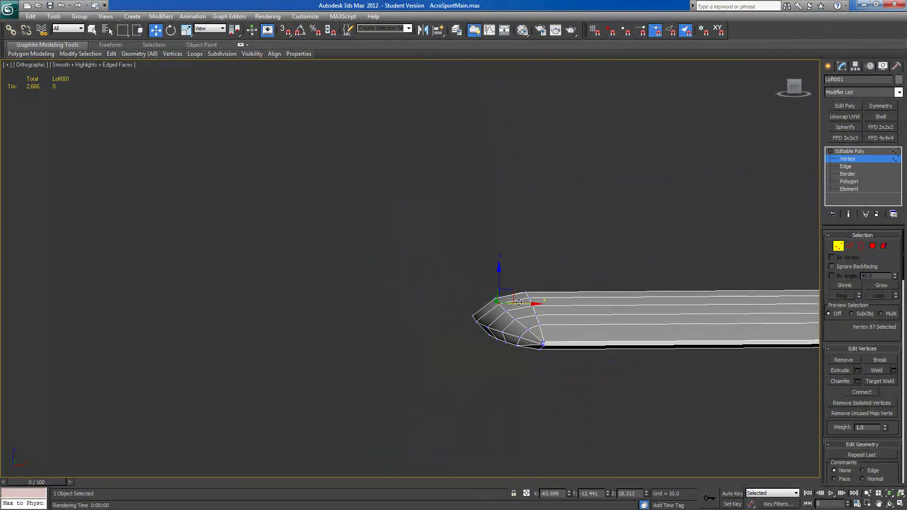
pyautogui.moveTo(499, 303); pyautogui.dragTo(506, 312)
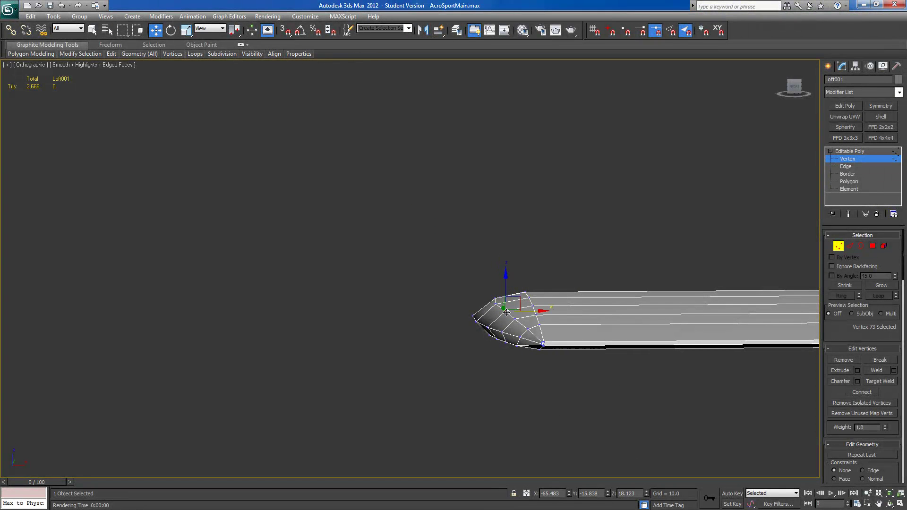
pyautogui.keyDown('alt'); pyautogui.moveTo(526, 314); pyautogui.dragTo(509, 340, button='middle'); pyautogui.keyUp('alt')
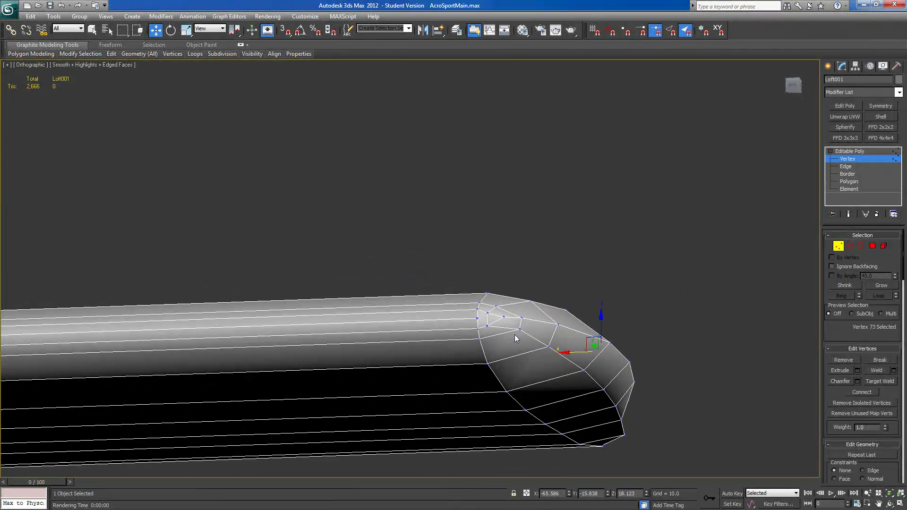
# Move the lower vertices near the wing tip's leading-edge corner inward to round off the corner.
pyautogui.click(521, 330)
pyautogui.moveTo(504, 318); pyautogui.dragTo(482, 334)
pyautogui.keyDown('alt'); pyautogui.moveTo(482, 334); pyautogui.dragTo(492, 329, button='middle'); pyautogui.keyUp('alt')
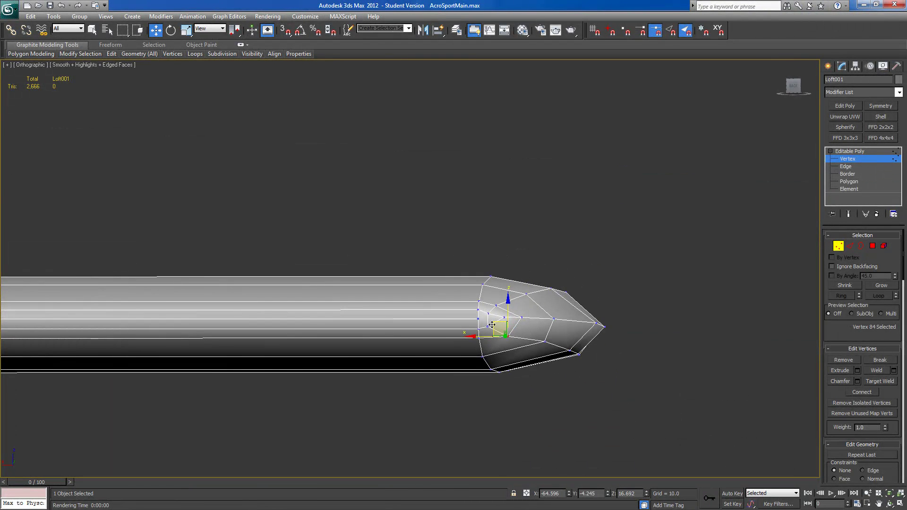
pyautogui.click(541, 340)
pyautogui.moveTo(530, 327); pyautogui.dragTo(505, 317)
pyautogui.click(570, 350)
pyautogui.click(531, 344)
# Move the mid-chord vertex on the wing tip's underside inward, about 0.6 in X and -0.34 in Z.
pyautogui.scroll(10, 502, 311)
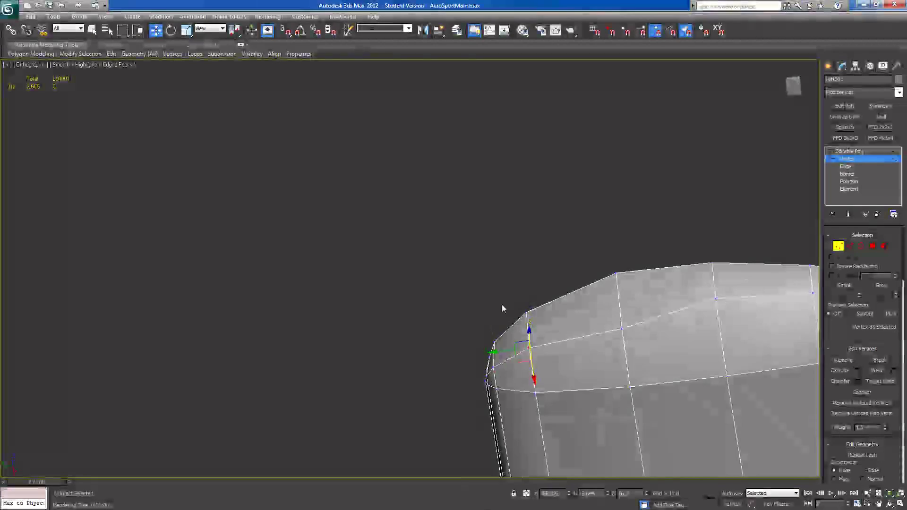
pyautogui.scroll(-4, 371, 322)
pyautogui.moveTo(648, 381); pyautogui.dragTo(456, 313, button='middle')
pyautogui.click(426, 291)
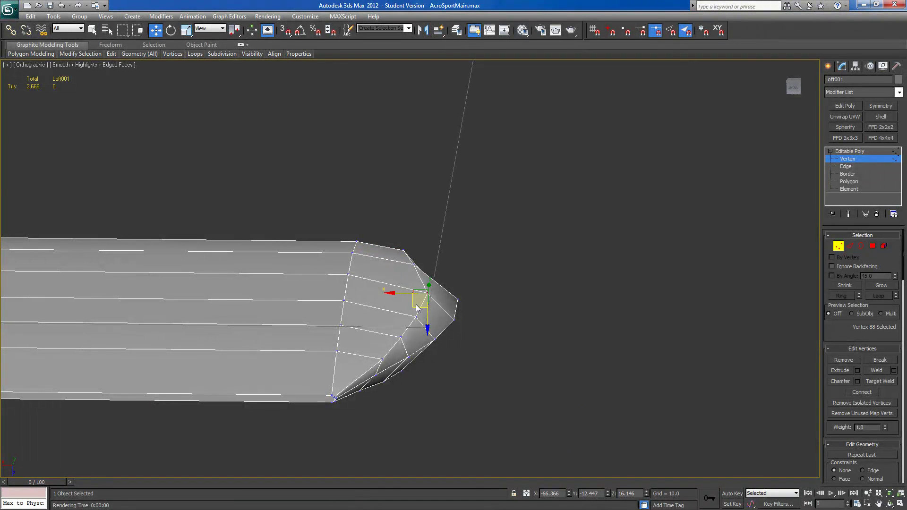
pyautogui.moveTo(413, 308); pyautogui.dragTo(399, 299)
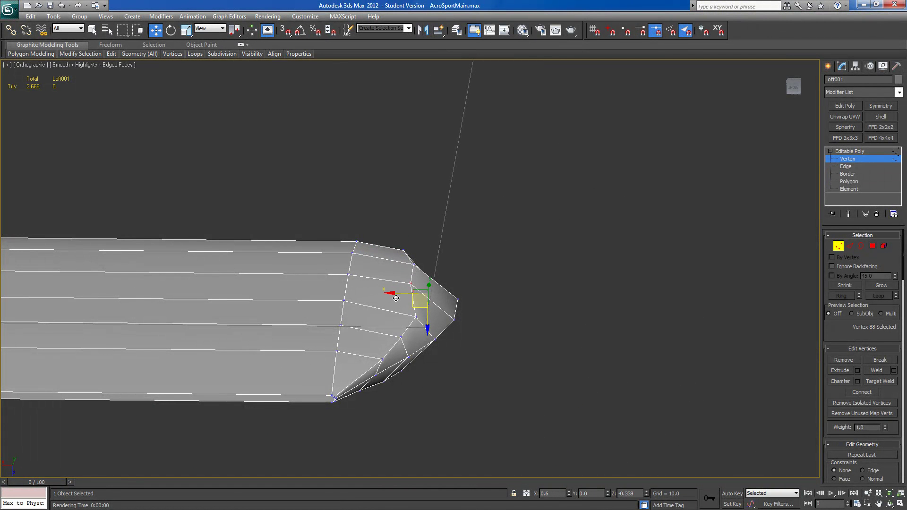
# Move the next two vertices of the underside row inward, the last by about 0.63 in X and -0.19 in Z.
pyautogui.click(409, 358)
pyautogui.click(415, 316)
pyautogui.moveTo(392, 327); pyautogui.dragTo(367, 310)
pyautogui.click(400, 339)
pyautogui.moveTo(388, 351); pyautogui.dragTo(371, 345)
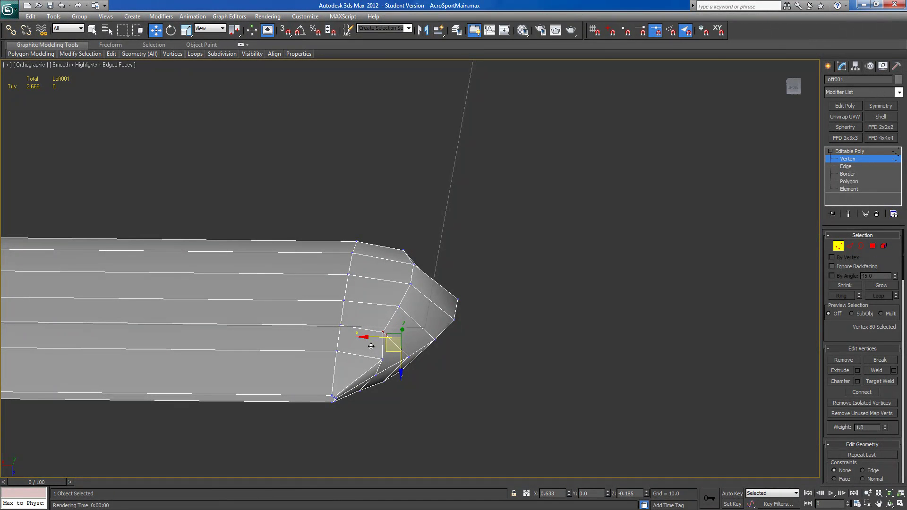
# Move the underside vertex nearest the wing tip's trailing edge inward to finish rounding the row.
pyautogui.click(382, 360)
pyautogui.moveTo(368, 373); pyautogui.dragTo(350, 373)
pyautogui.keyDown('alt'); pyautogui.moveTo(401, 377); pyautogui.dragTo(430, 349, button='middle'); pyautogui.keyUp('alt')
pyautogui.scroll(-5, 430, 349)
pyautogui.keyDown('alt'); pyautogui.moveTo(416, 297); pyautogui.dragTo(314, 439, button='middle'); pyautogui.keyUp('alt')
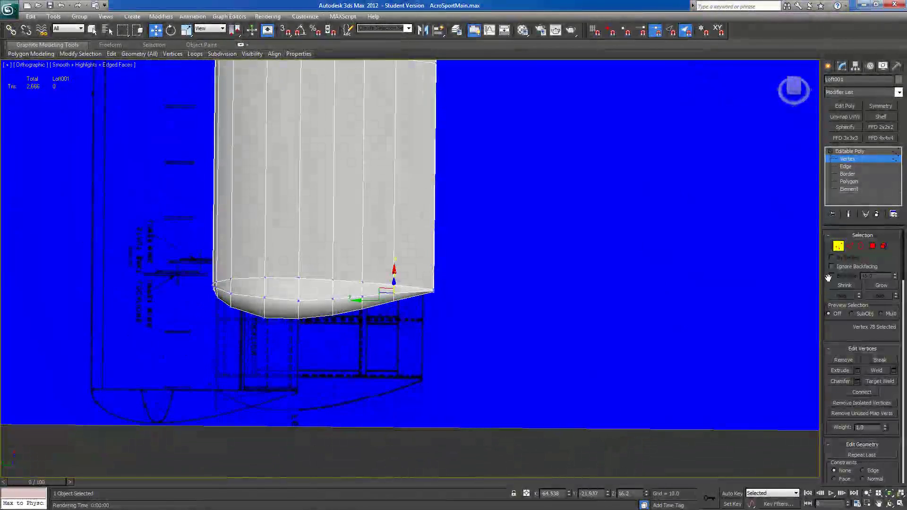
# Select the polygons around the wing tip and reset their smoothing groups.
pyautogui.press('4')
pyautogui.moveTo(419, 396); pyautogui.dragTo(207, 235)
pyautogui.scroll(-5, 393, 336)
pyautogui.keyDown('alt'); pyautogui.moveTo(475, 343); pyautogui.dragTo(728, 358, button='middle'); pyautogui.keyUp('alt')
pyautogui.scroll(-10, 833, 338)
pyautogui.click(878, 407)
pyautogui.click(492, 364)
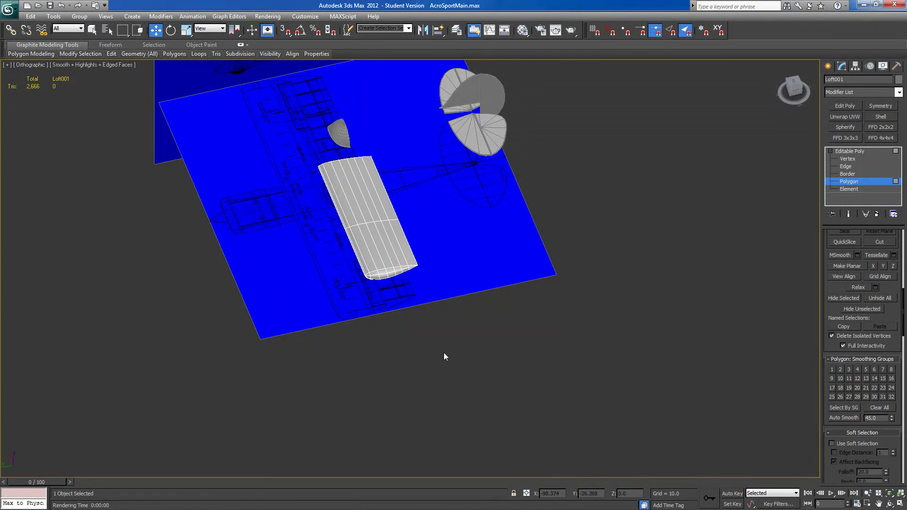
# Render the current view to examine the smoothed wing and tip, and close the rendered frame.
pyautogui.keyDown('alt'); pyautogui.moveTo(444, 354); pyautogui.dragTo(462, 341, button='middle'); pyautogui.keyUp('alt')
pyautogui.scroll(4, 464, 336)
pyautogui.scroll(5, 410, 333)
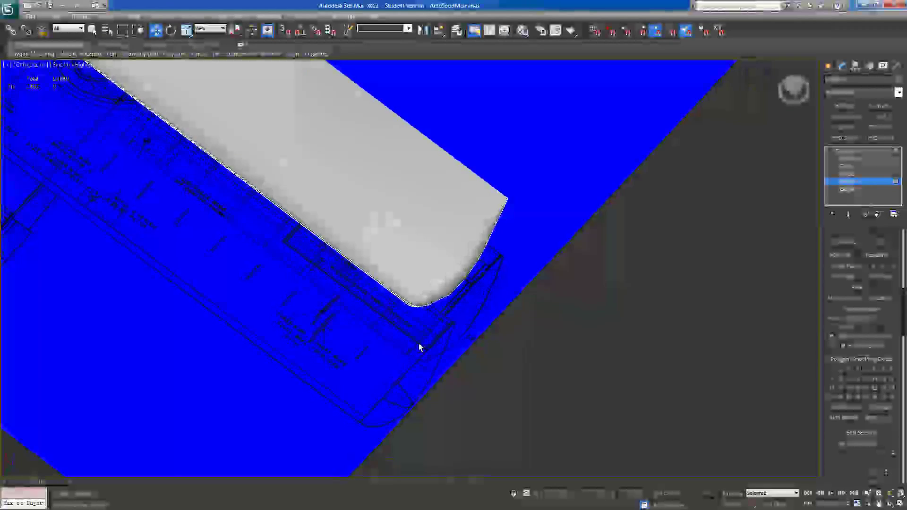
pyautogui.scroll(-3, 417, 358)
pyautogui.keyDown('alt'); pyautogui.moveTo(417, 360); pyautogui.dragTo(560, 82, button='middle'); pyautogui.keyUp('alt')
pyautogui.click(571, 30)
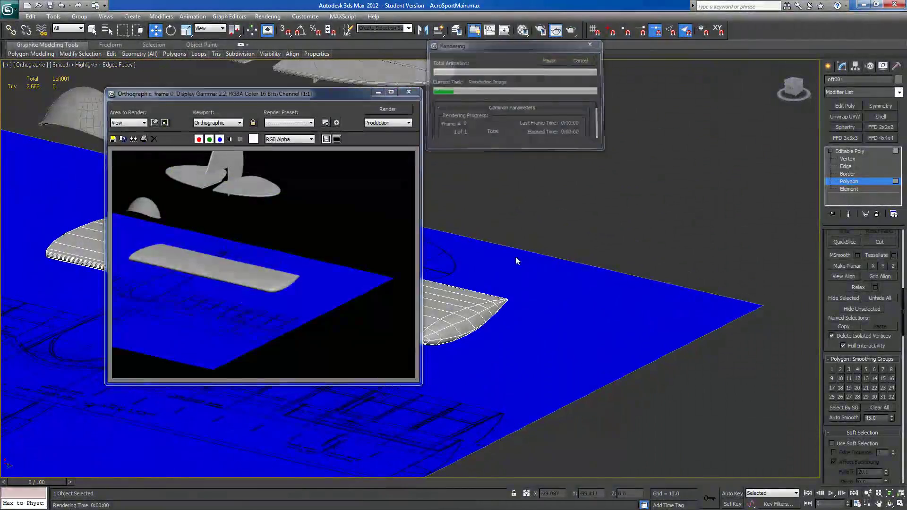
pyautogui.click(406, 94)
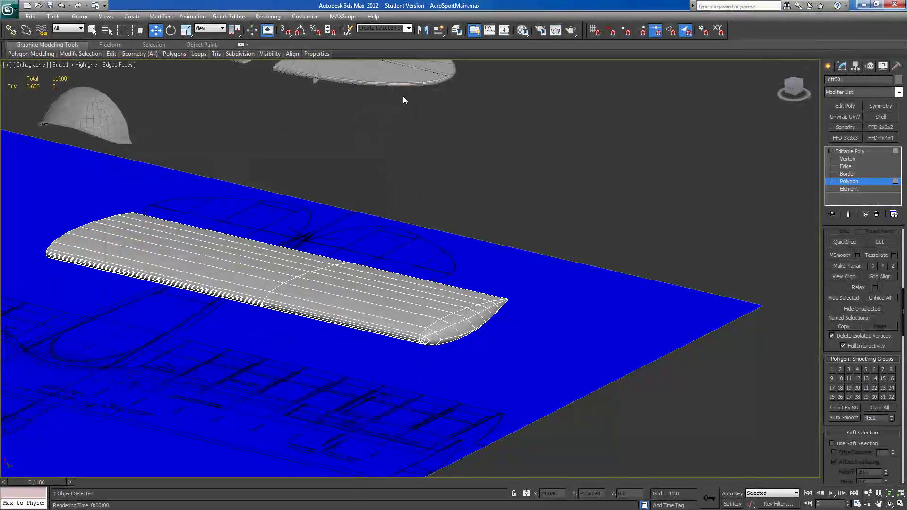
# Mirror the wing half across X about the working pivot as a Copy with offset 0.0, and stop using the working pivot.
pyautogui.keyDown('alt'); pyautogui.moveTo(403, 95); pyautogui.dragTo(408, 285, button='middle'); pyautogui.keyUp('alt')
pyautogui.click(855, 67)
pyautogui.click(853, 268)
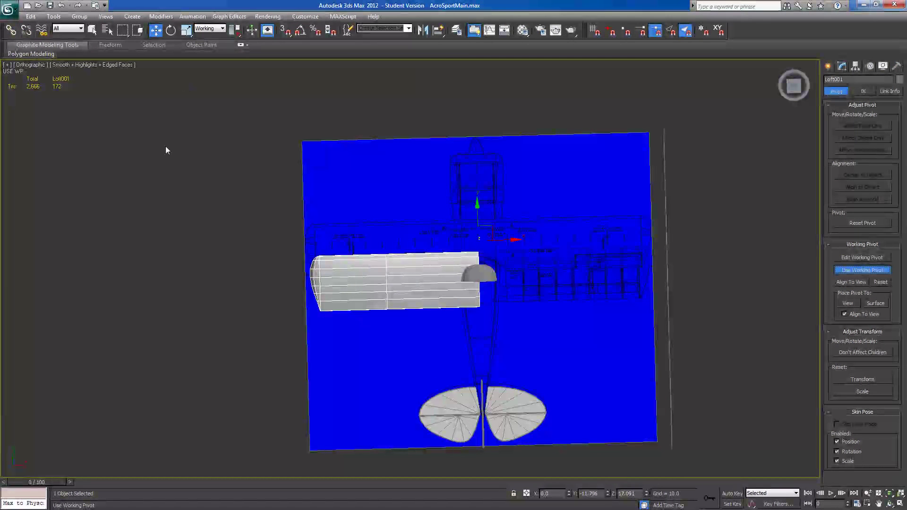
pyautogui.click(426, 33)
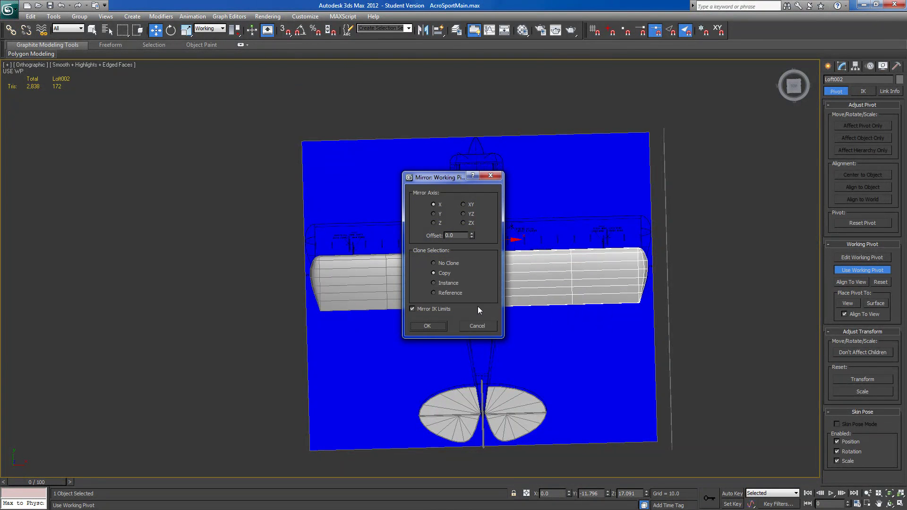
pyautogui.click(433, 326)
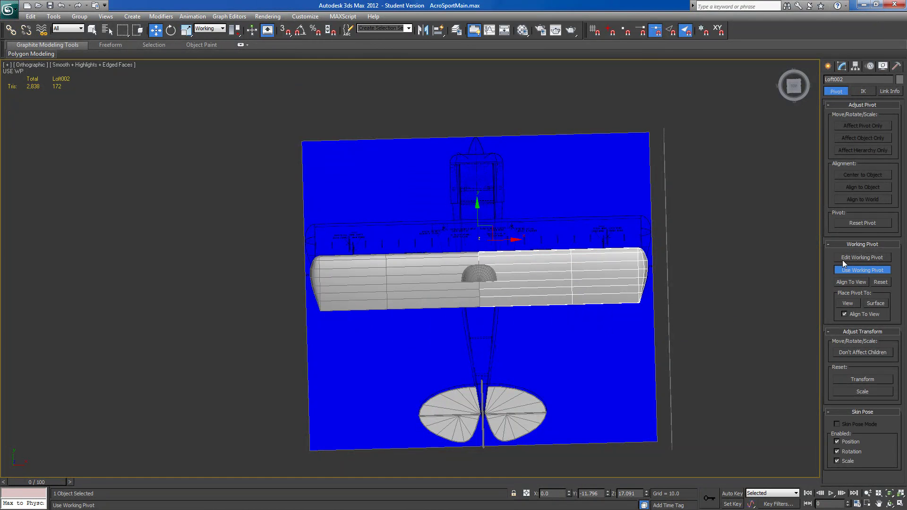
pyautogui.click(846, 272)
# Select both wing halves and clone them upward as one Copy for the biplane's upper wing.
pyautogui.keyDown('ctrl'); pyautogui.click(464, 293); pyautogui.keyUp('ctrl')
pyautogui.keyDown('alt'); pyautogui.moveTo(454, 377); pyautogui.dragTo(515, 309, button='middle'); pyautogui.keyUp('alt')
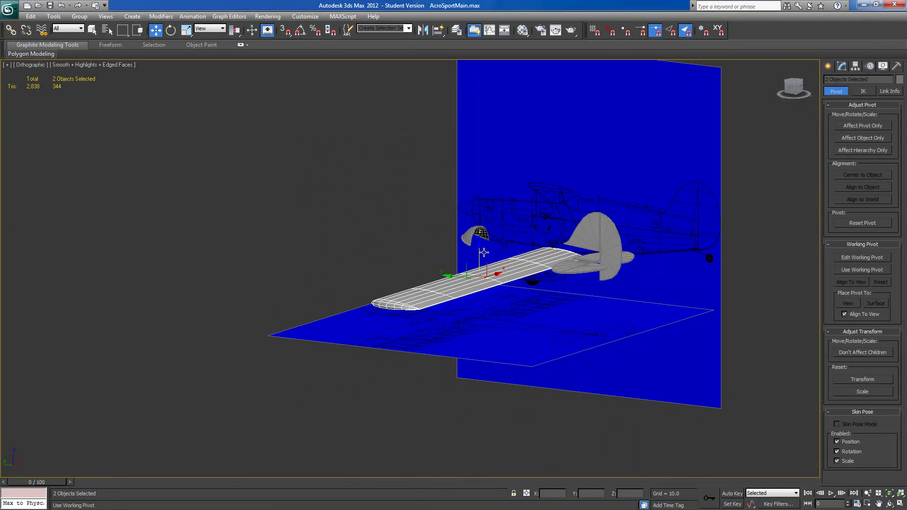
pyautogui.keyDown('shift'); pyautogui.moveTo(479, 254); pyautogui.dragTo(478, 217); pyautogui.keyUp('shift')
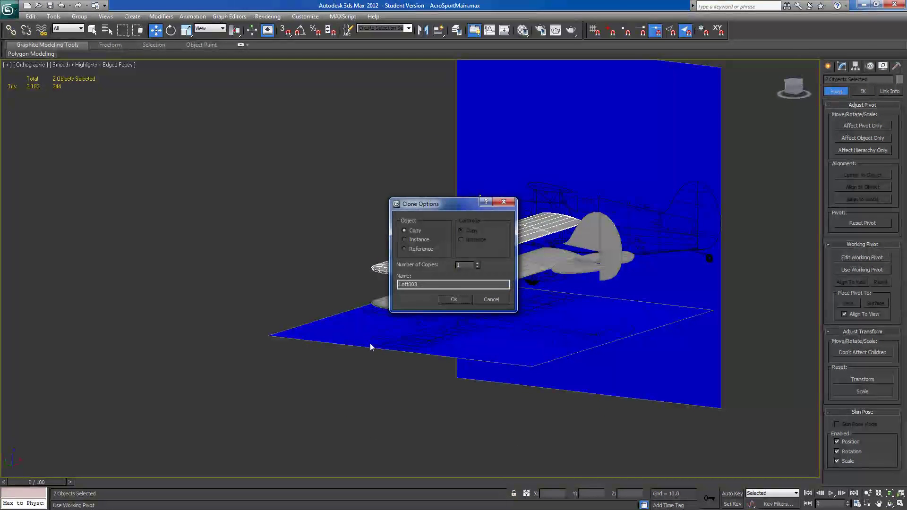
pyautogui.click(451, 300)
# Unhide the fuselage.
pyautogui.keyDown('alt'); pyautogui.moveTo(439, 340); pyautogui.dragTo(456, 348, button='middle'); pyautogui.keyUp('alt')
pyautogui.rightClick(456, 349)
pyautogui.click(477, 298)
pyautogui.keyDown('alt'); pyautogui.moveTo(477, 298); pyautogui.dragTo(456, 318, button='middle'); pyautogui.keyUp('alt')
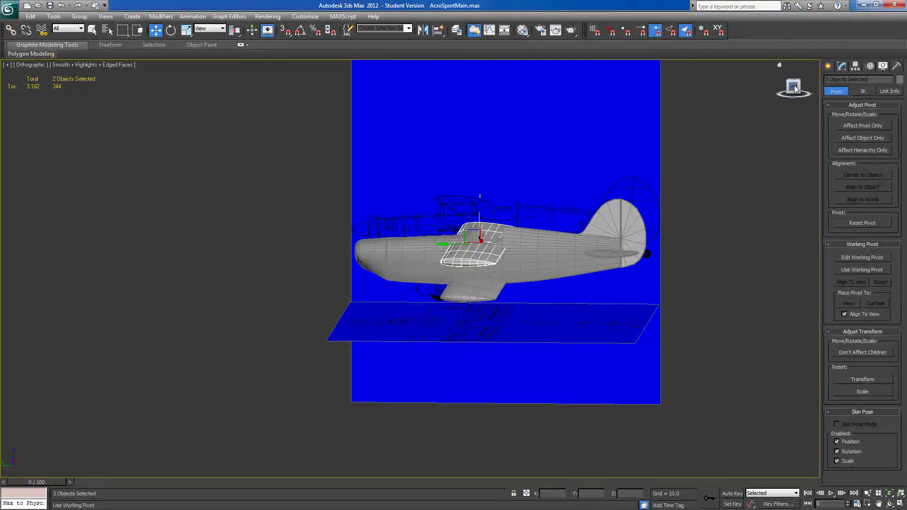
# Move the copied wing pair forward and up onto the upper wing of the side-view blueprint.
pyautogui.keyDown('ctrl'); pyautogui.keyDown('alt'); pyautogui.moveTo(417, 421); pyautogui.dragTo(362, 252, button='middle'); pyautogui.keyUp('alt'); pyautogui.keyUp('ctrl')
pyautogui.moveTo(361, 241); pyautogui.dragTo(270, 175)
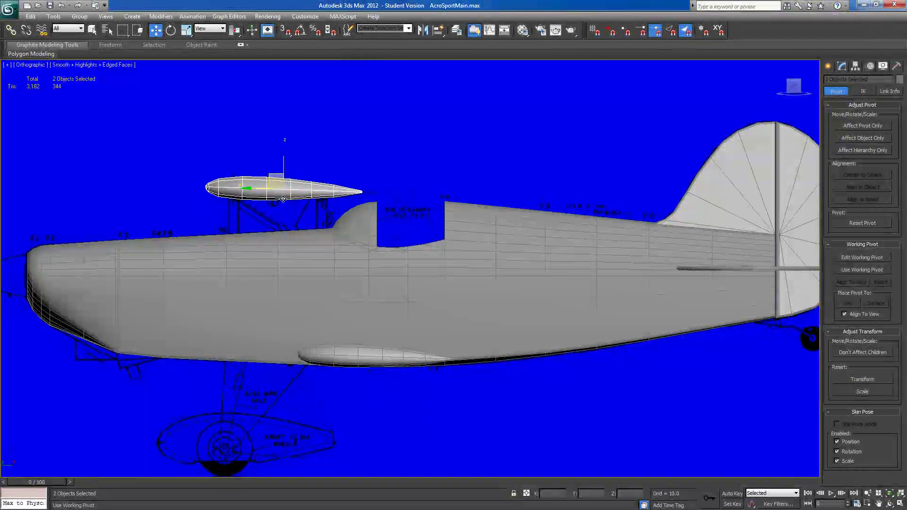
pyautogui.keyDown('alt'); pyautogui.moveTo(358, 296); pyautogui.dragTo(415, 328, button='middle'); pyautogui.keyUp('alt')
pyautogui.scroll(-8, 312, 329)
pyautogui.scroll(3, 316, 327)
pyautogui.scroll(2, 415, 328)
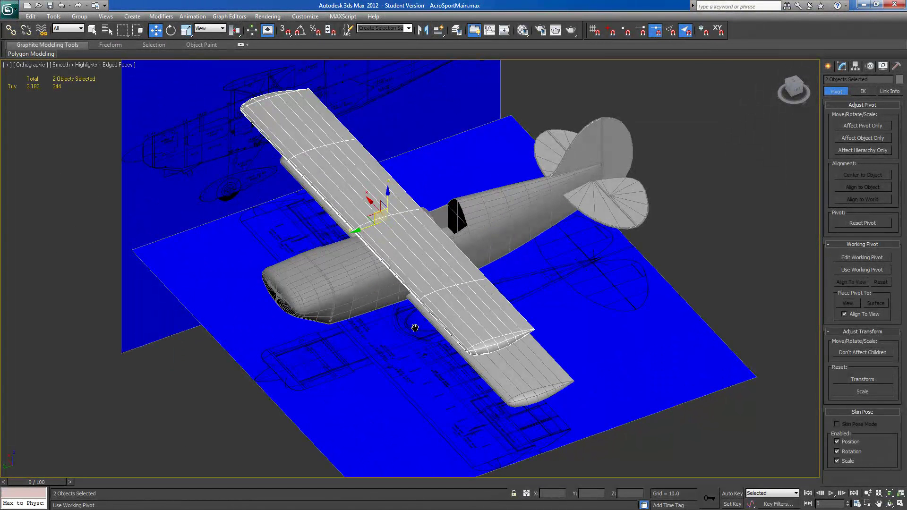
# Select both halves of the lower wing and nudge them against the fuselage underside.
pyautogui.keyDown('alt'); pyautogui.moveTo(436, 354); pyautogui.dragTo(462, 257, button='middle'); pyautogui.keyUp('alt')
pyautogui.scroll(-3, 454, 194)
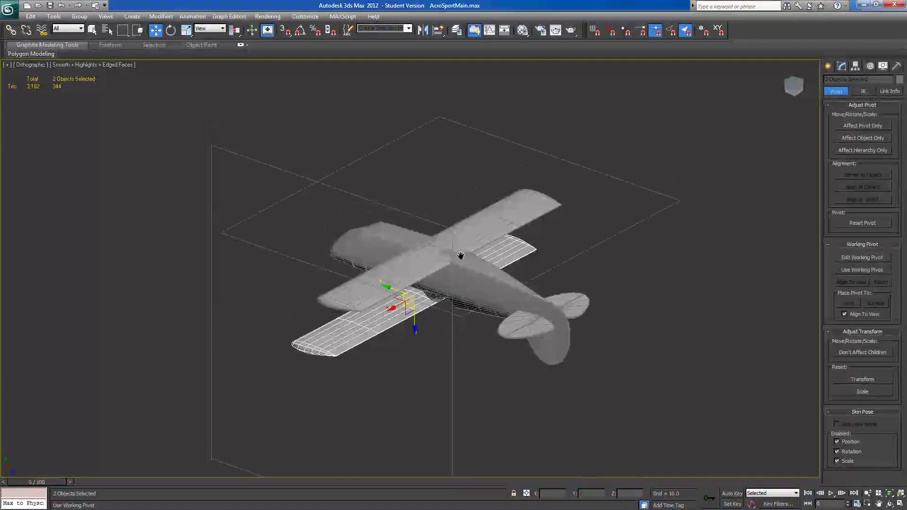
pyautogui.scroll(4, 461, 268)
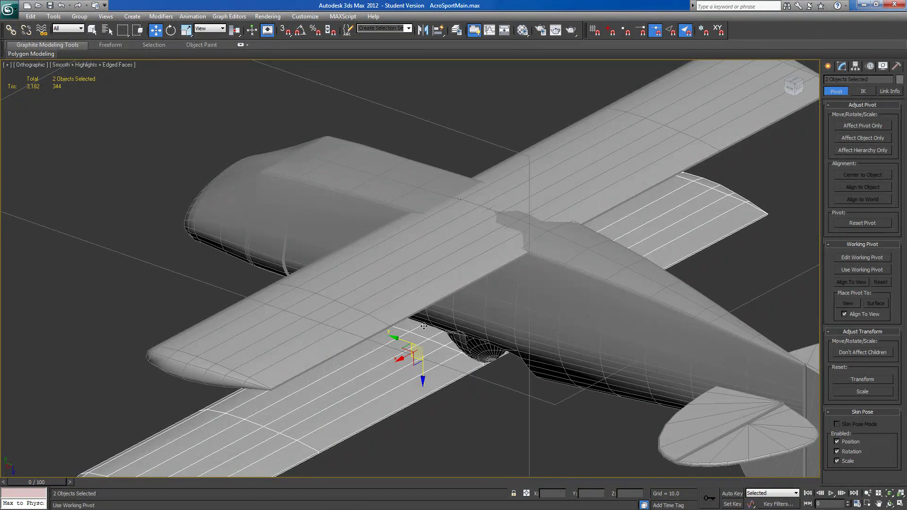
pyautogui.click(419, 273)
pyautogui.keyDown('ctrl'); pyautogui.click(554, 169); pyautogui.keyUp('ctrl')
pyautogui.moveTo(495, 255); pyautogui.dragTo(493, 254)
pyautogui.moveTo(492, 255); pyautogui.dragTo(492, 254)
pyautogui.keyDown('alt'); pyautogui.moveTo(491, 253); pyautogui.dragTo(516, 200, button='middle'); pyautogui.keyUp('alt')
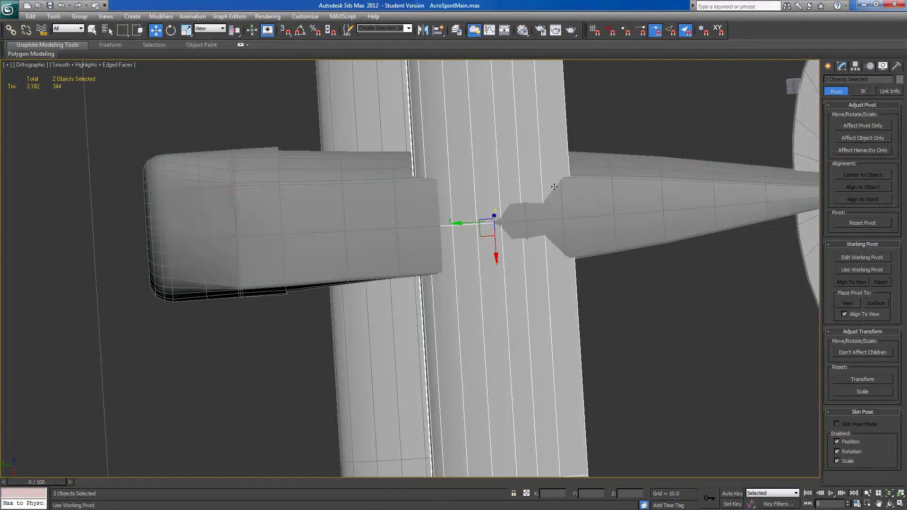
# Shift the lower wing pair back by about 0.195 in Y and fine-tune its height against the fuselage belly.
pyautogui.keyDown('alt'); pyautogui.moveTo(511, 240); pyautogui.dragTo(494, 203, button='middle'); pyautogui.keyUp('alt')
pyautogui.moveTo(492, 195); pyautogui.dragTo(471, 220)
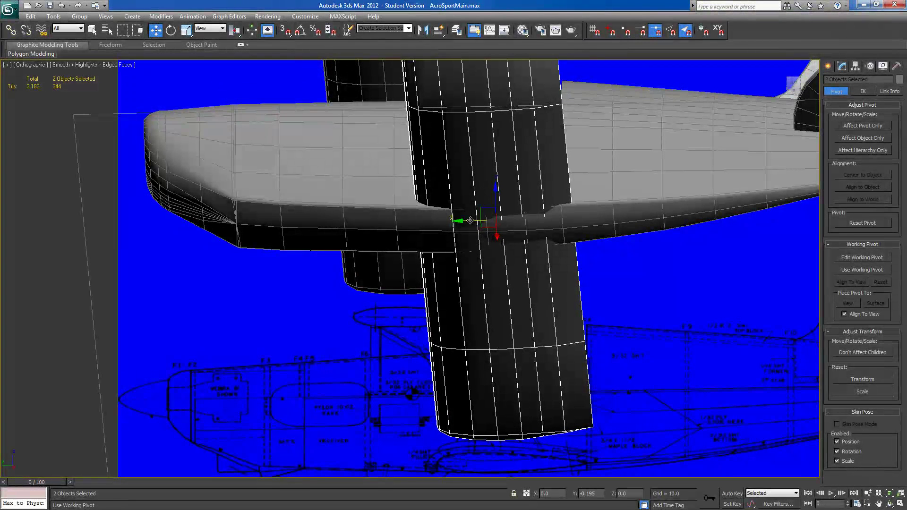
pyautogui.keyDown('alt'); pyautogui.moveTo(470, 221); pyautogui.dragTo(493, 196, button='middle'); pyautogui.keyUp('alt')
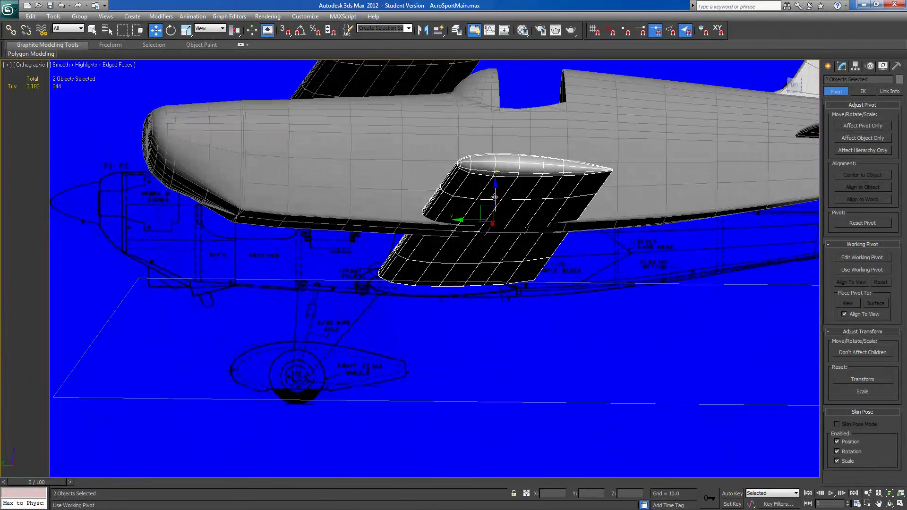
pyautogui.moveTo(493, 195); pyautogui.dragTo(492, 196)
pyautogui.keyDown('alt'); pyautogui.moveTo(493, 197); pyautogui.dragTo(482, 172, button='middle'); pyautogui.keyUp('alt')
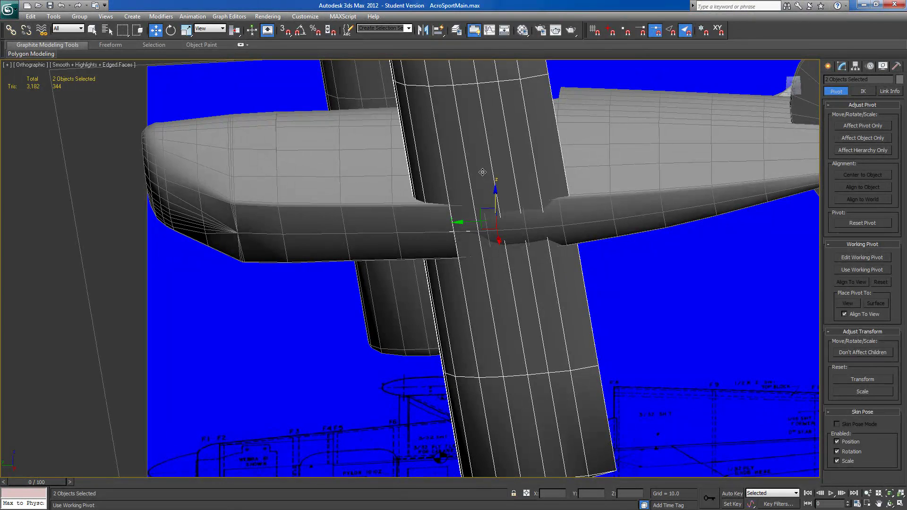
pyautogui.keyDown('alt'); pyautogui.moveTo(493, 256); pyautogui.dragTo(466, 304, button='middle'); pyautogui.keyUp('alt')
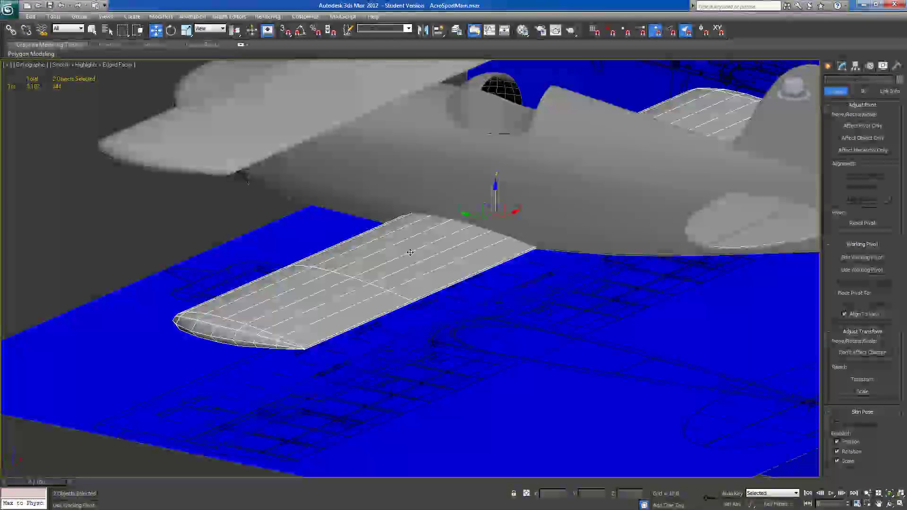
# Clone both lower wing halves in place as independent copies using the Copy option, and clear the selection.
pyautogui.hotkey('ctrl', 'v')
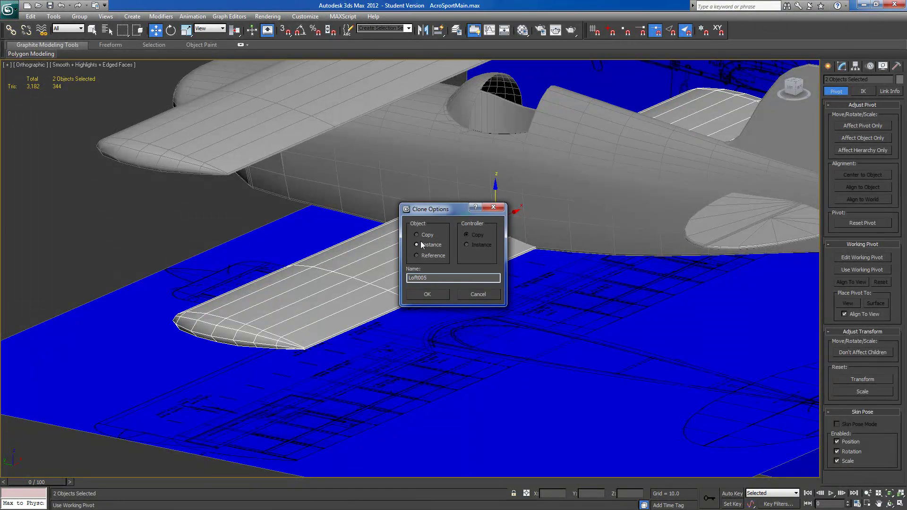
pyautogui.click(416, 234)
pyautogui.click(427, 294)
pyautogui.moveTo(441, 429)
pyautogui.keyDown('alt'); pyautogui.mouseDown(button='middle')
pyautogui.moveTo(466, 285)
pyautogui.moveTo(504, 286)
pyautogui.moveTo(515, 253)
pyautogui.moveTo(493, 199)
pyautogui.mouseUp(button='middle'); pyautogui.keyUp('alt')
pyautogui.moveTo(494, 198); pyautogui.dragTo(493, 218)
pyautogui.rightClick(493, 218)
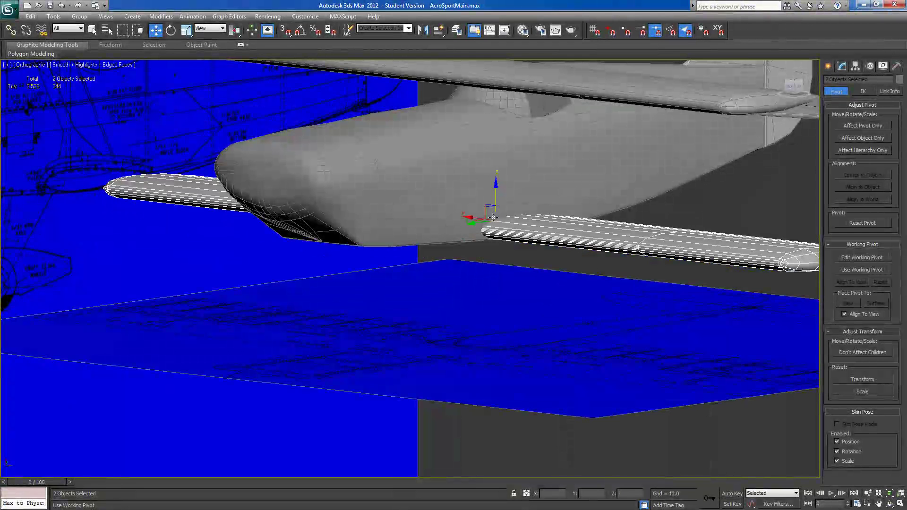
pyautogui.rightClick(494, 218)
pyautogui.click(498, 188)
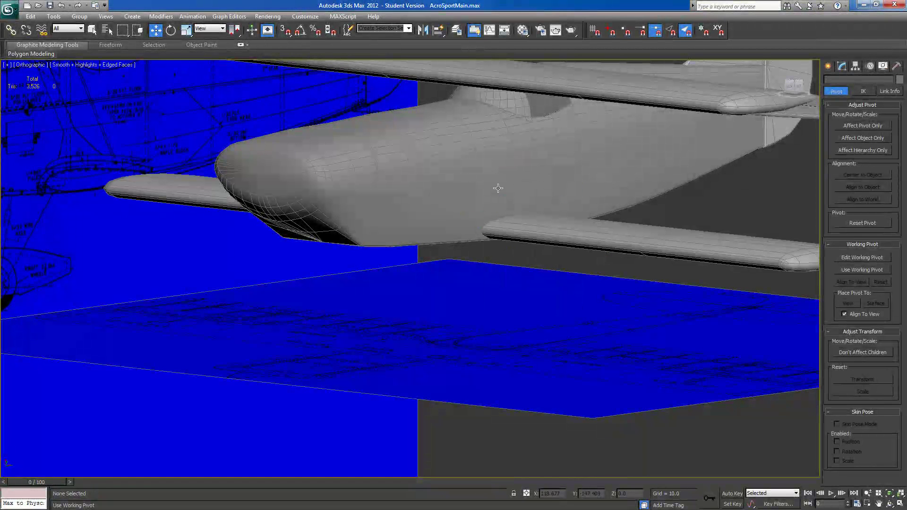
# Select the original left and right lower wing halves and hide all unselected objects.
pyautogui.click(517, 229)
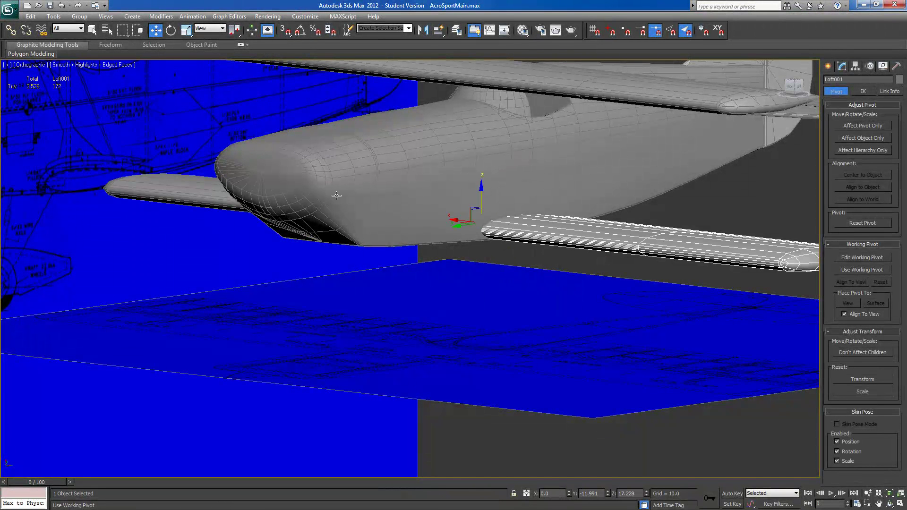
pyautogui.keyDown('alt'); pyautogui.moveTo(343, 214); pyautogui.dragTo(496, 255, button='middle'); pyautogui.keyUp('alt')
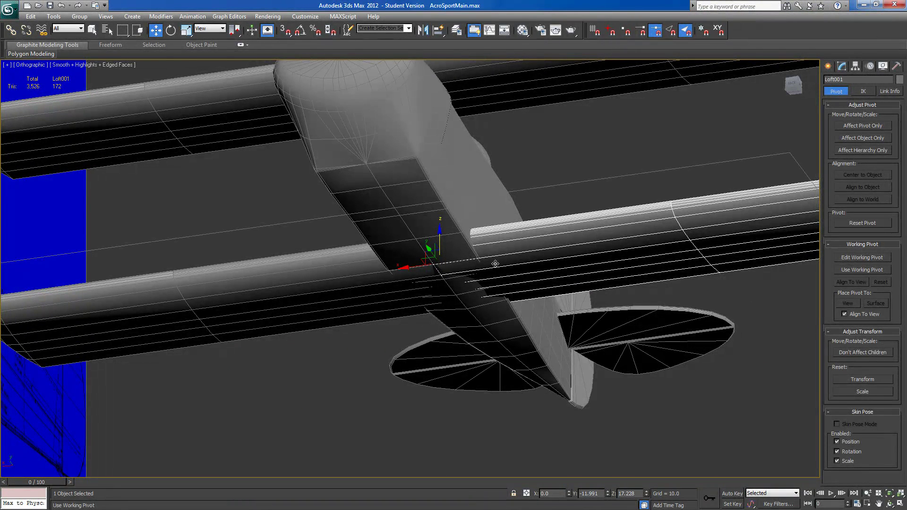
pyautogui.keyDown('ctrl'); pyautogui.click(360, 289); pyautogui.keyUp('ctrl')
pyautogui.rightClick(360, 289)
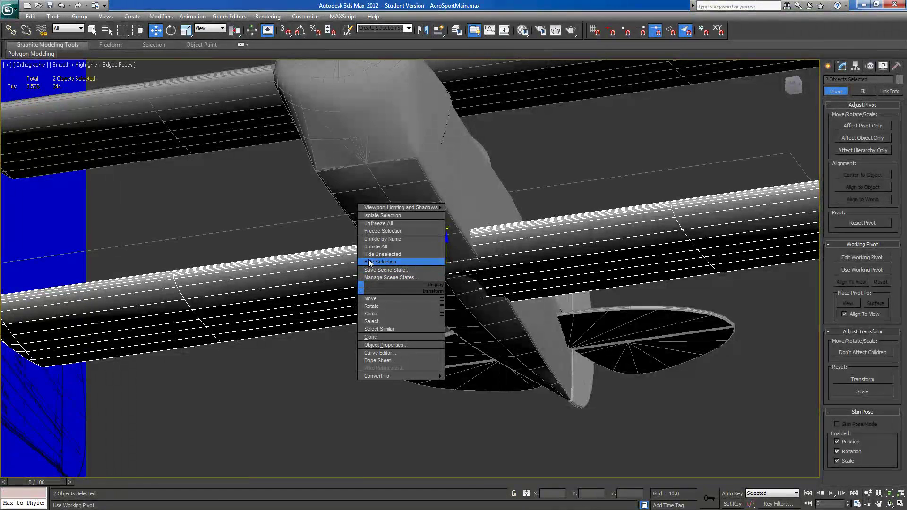
pyautogui.click(374, 254)
pyautogui.keyDown('alt'); pyautogui.moveTo(373, 254); pyautogui.dragTo(443, 332, button='middle'); pyautogui.keyUp('alt')
# Delete the end-cap polygons at the root of the Loft001 wing half.
pyautogui.click(465, 307)
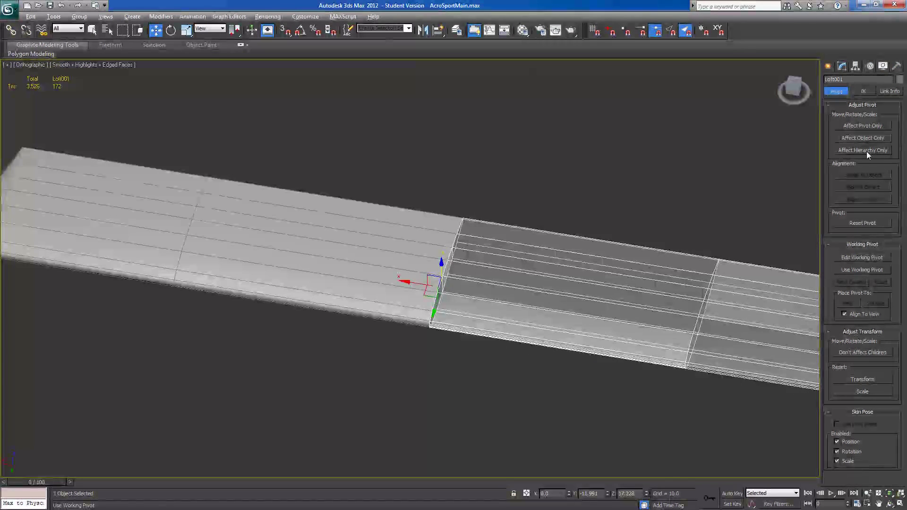
pyautogui.click(841, 67)
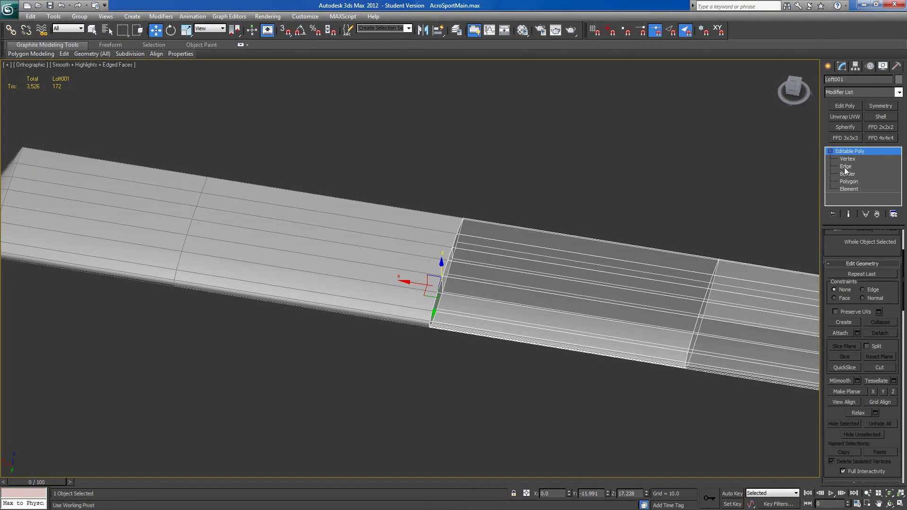
pyautogui.click(849, 182)
pyautogui.moveTo(413, 380); pyautogui.dragTo(487, 199)
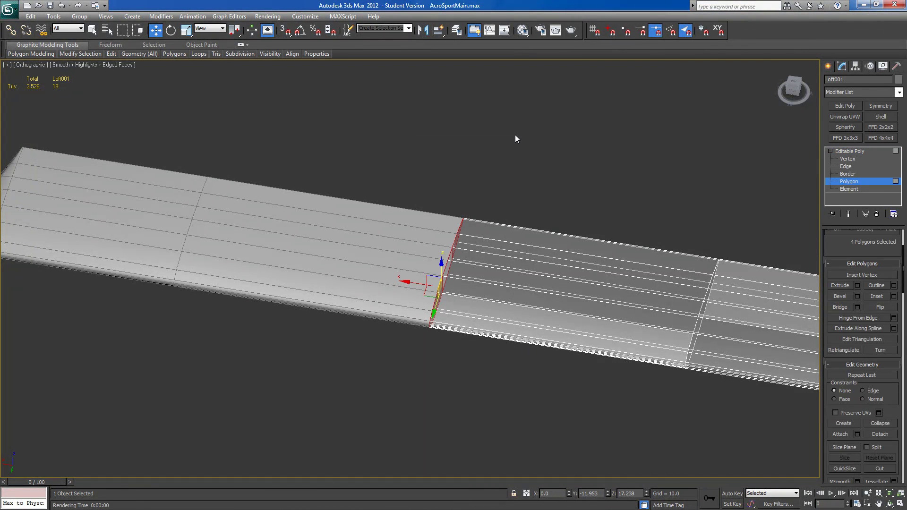
pyautogui.keyDown('alt'); pyautogui.moveTo(510, 241); pyautogui.dragTo(549, 215, button='middle'); pyautogui.keyUp('alt')
pyautogui.press('Delete')
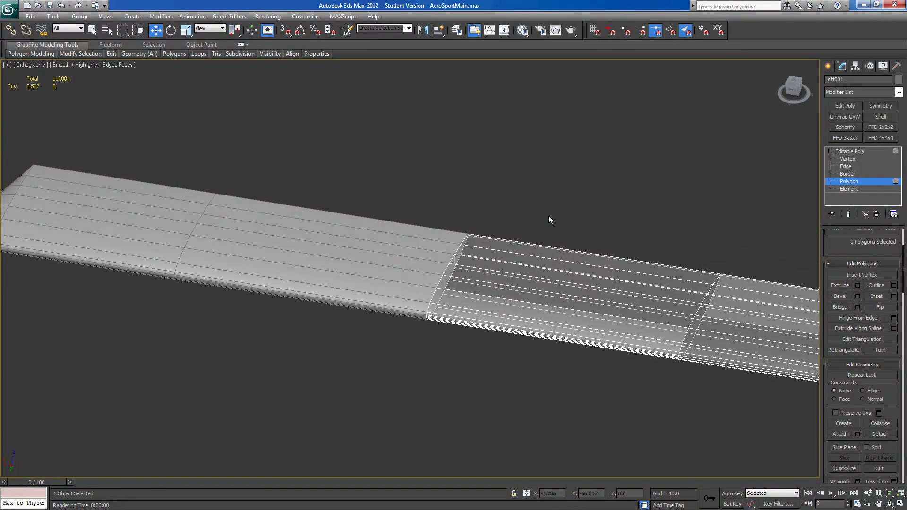
pyautogui.click(847, 151)
# Delete the root end-cap polygons of the Loft002 wing half.
pyautogui.click(425, 249)
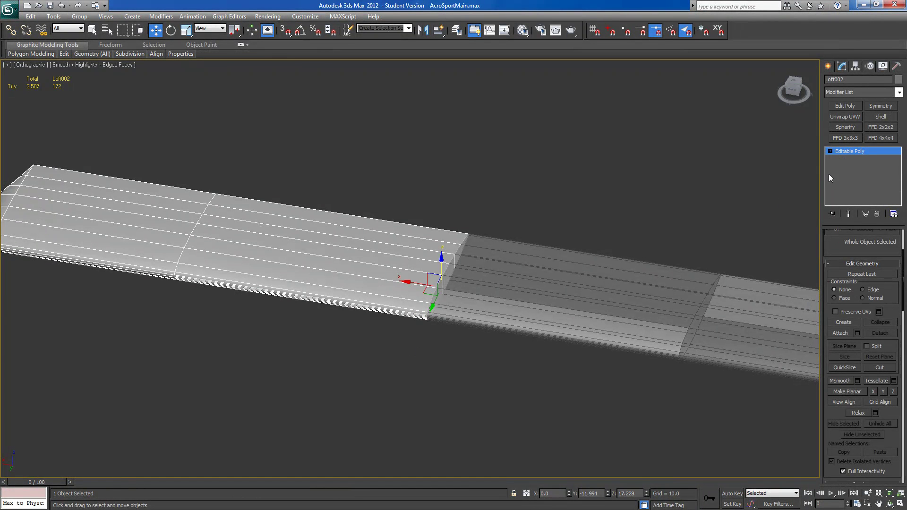
pyautogui.click(830, 152)
pyautogui.click(840, 183)
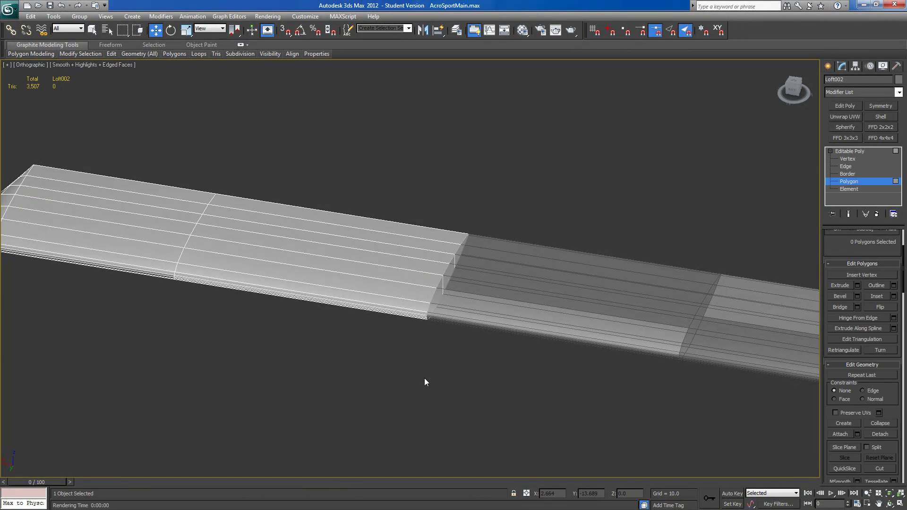
pyautogui.moveTo(528, 383); pyautogui.dragTo(482, 382)
pyautogui.press('Delete')
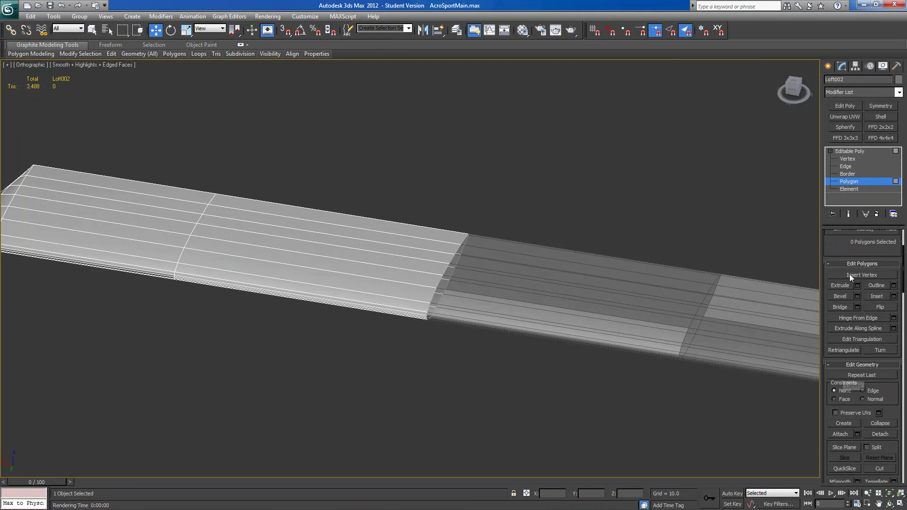
# Attach the Loft002 lower wing half to the Loft001 half so both form one object.
pyautogui.scroll(4, 837, 257)
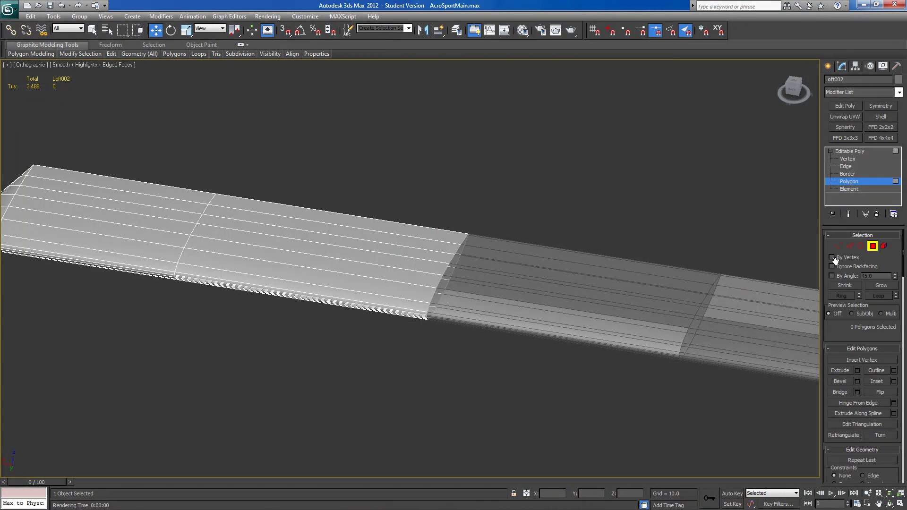
pyautogui.click(873, 245)
pyautogui.click(622, 311)
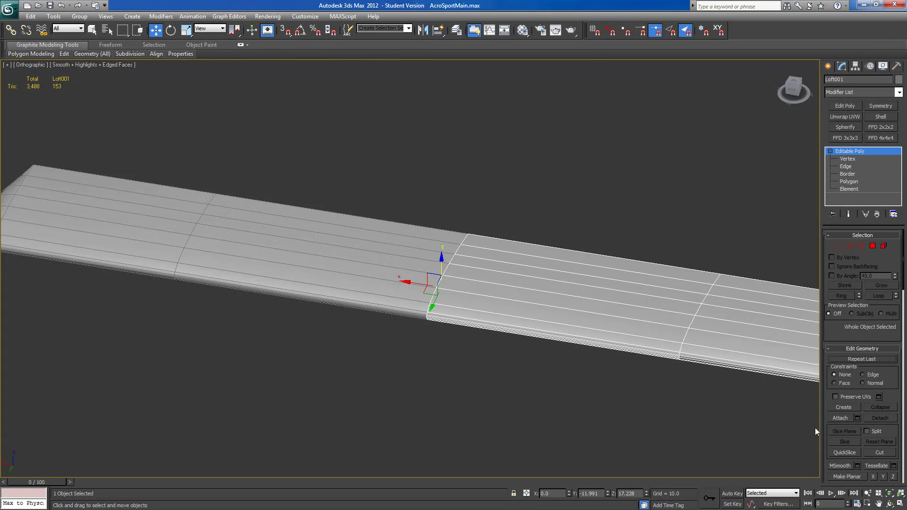
pyautogui.click(841, 419)
pyautogui.click(406, 283)
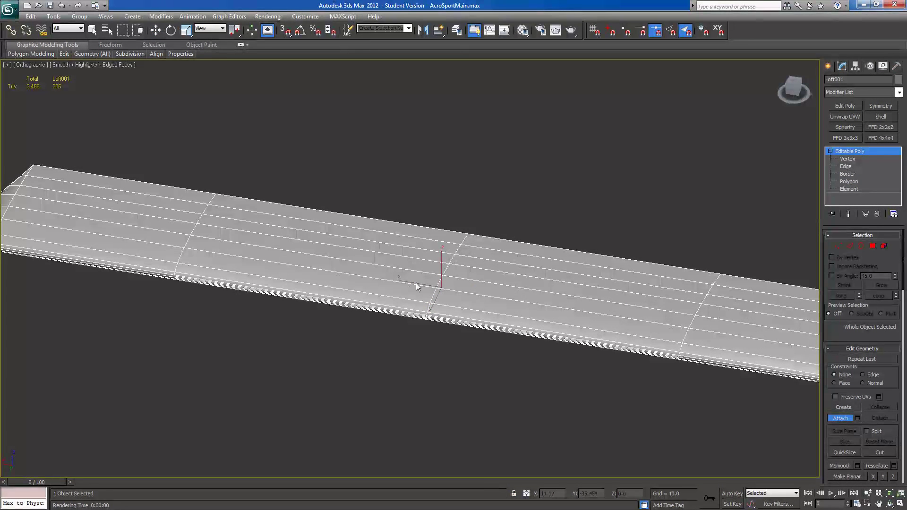
pyautogui.click(841, 419)
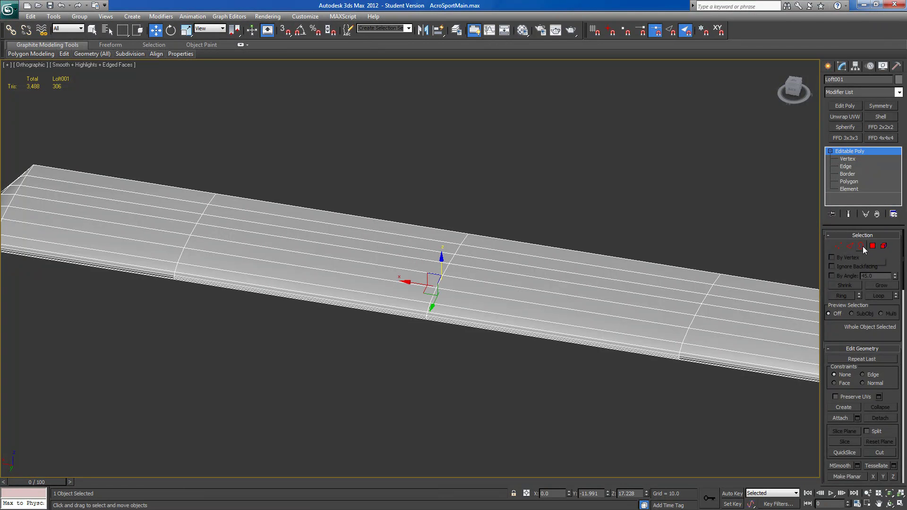
# Weld the vertices along the centre seam between the joined lower wing halves with a weld threshold of 0.01.
pyautogui.click(861, 246)
pyautogui.moveTo(488, 205); pyautogui.dragTo(415, 333)
pyautogui.keyDown('alt'); pyautogui.moveTo(460, 328); pyautogui.dragTo(492, 327, button='middle'); pyautogui.keyUp('alt')
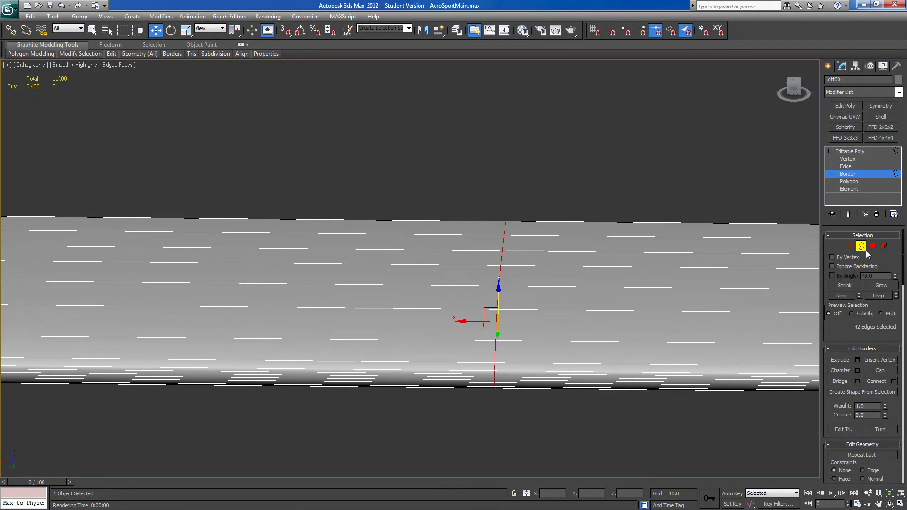
pyautogui.moveTo(553, 179); pyautogui.dragTo(480, 358)
pyautogui.click(836, 250)
pyautogui.moveTo(529, 414); pyautogui.dragTo(426, 138)
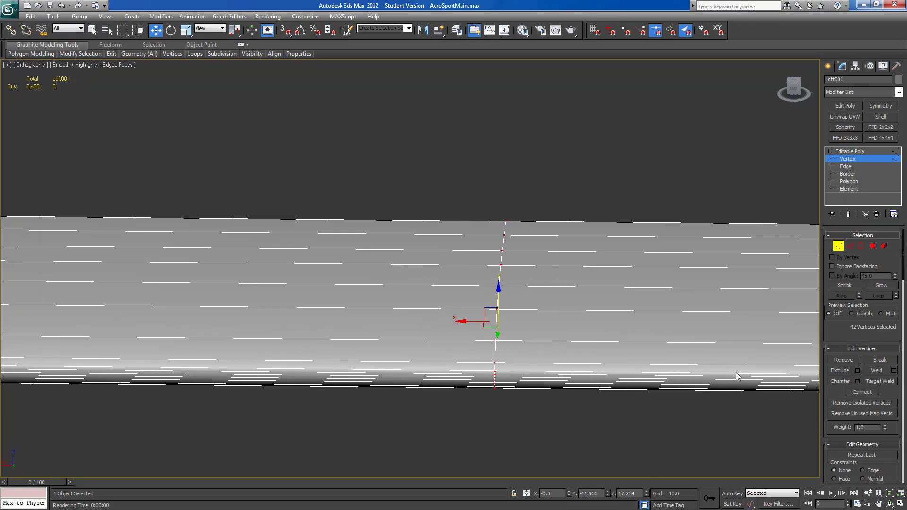
pyautogui.click(861, 247)
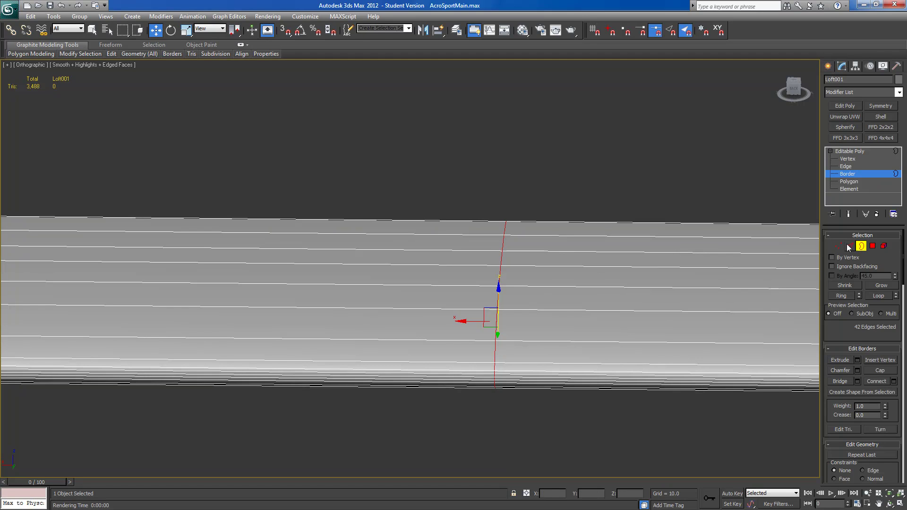
pyautogui.click(840, 247)
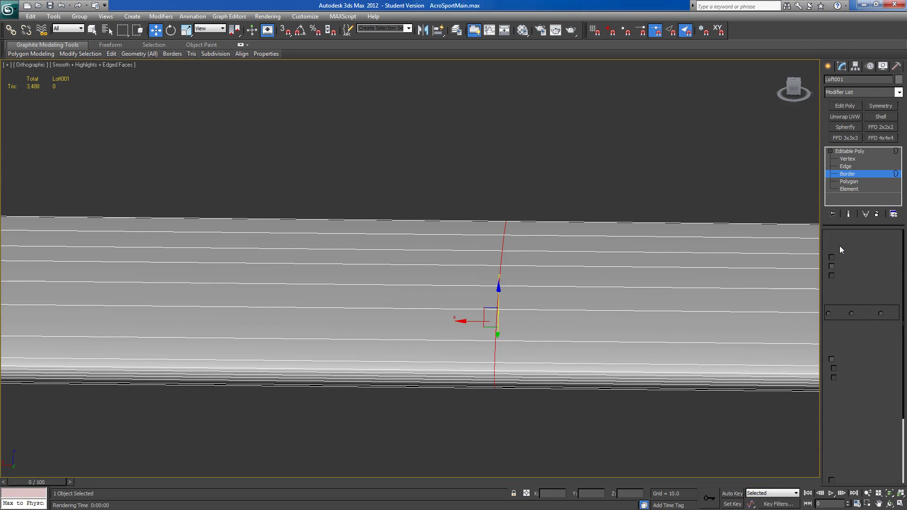
pyautogui.click(895, 371)
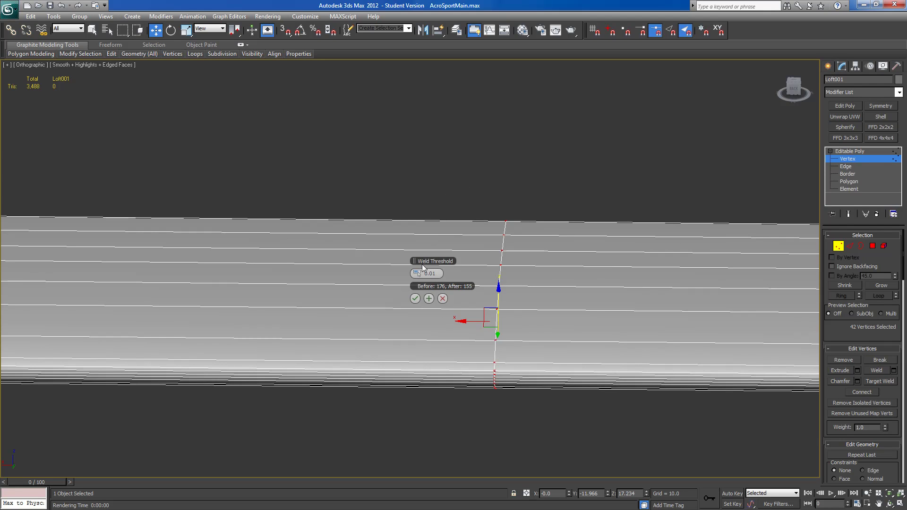
pyautogui.click(415, 299)
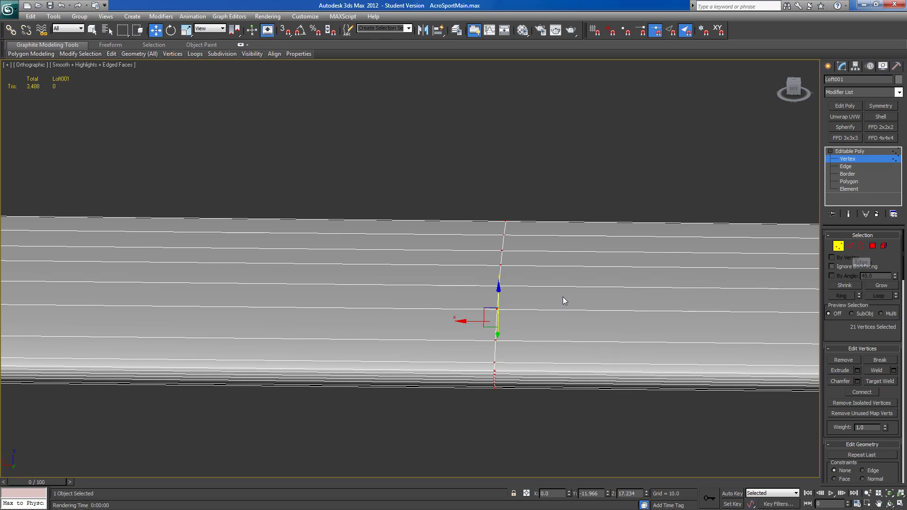
# Remove the centre seam edge loop of the joined lower wing together with its vertices, and leave edge editing.
pyautogui.click(849, 247)
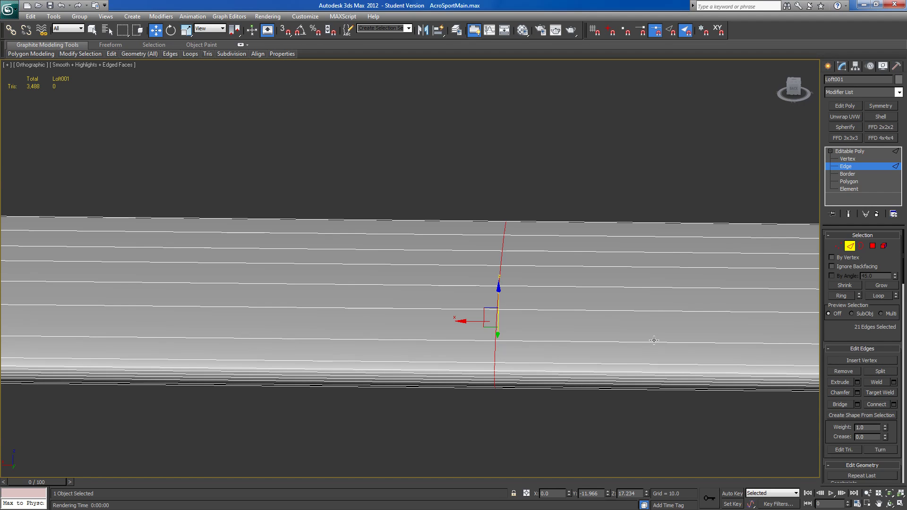
pyautogui.hotkey('ctrl', 'BackSpace')
pyautogui.press('z')
pyautogui.keyDown('alt'); pyautogui.moveTo(576, 320); pyautogui.dragTo(475, 326, button='middle'); pyautogui.keyUp('alt')
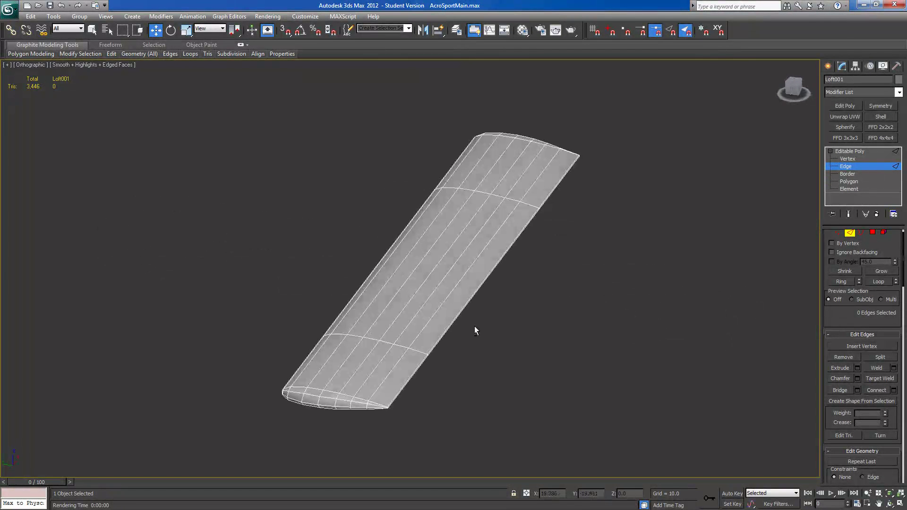
pyautogui.click(850, 233)
# Unhide all objects in the scene.
pyautogui.rightClick(583, 318)
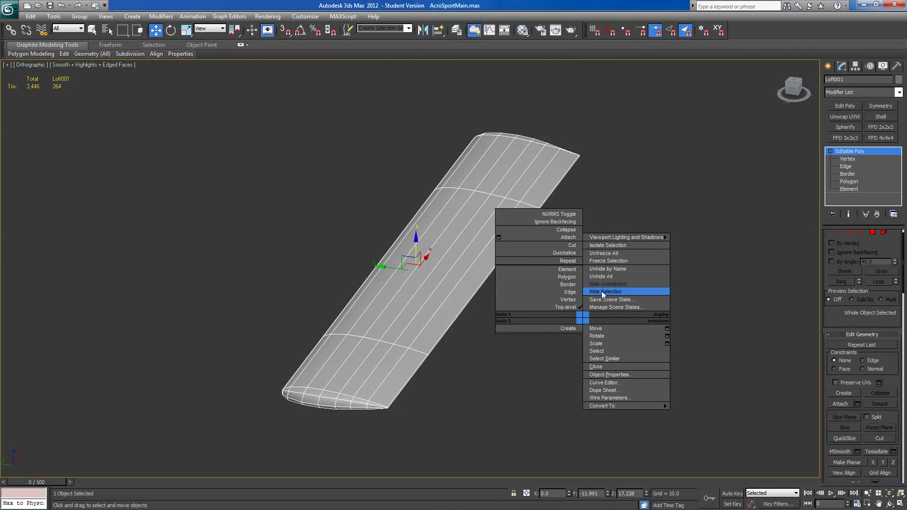
pyautogui.click(603, 277)
pyautogui.keyDown('alt'); pyautogui.moveTo(567, 276); pyautogui.dragTo(416, 231, button='middle'); pyautogui.keyUp('alt')
pyautogui.keyDown('alt'); pyautogui.moveTo(481, 205); pyautogui.dragTo(477, 272, button='middle'); pyautogui.keyUp('alt')
pyautogui.keyDown('alt'); pyautogui.moveTo(393, 291); pyautogui.dragTo(464, 239, button='middle'); pyautogui.keyUp('alt')
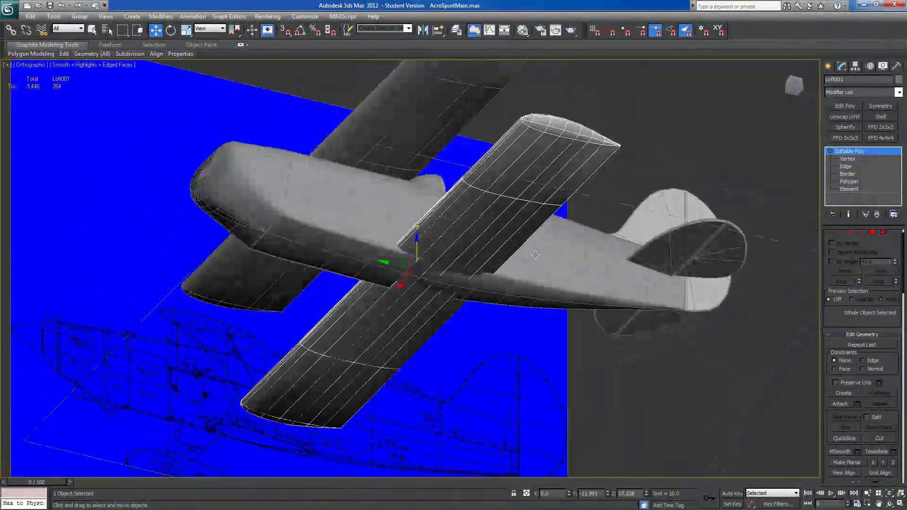
# Make the fuselage F2 the base of a ProBoolean Subtraction with Imprint enabled and begin picking operands.
pyautogui.click(513, 252)
pyautogui.click(828, 66)
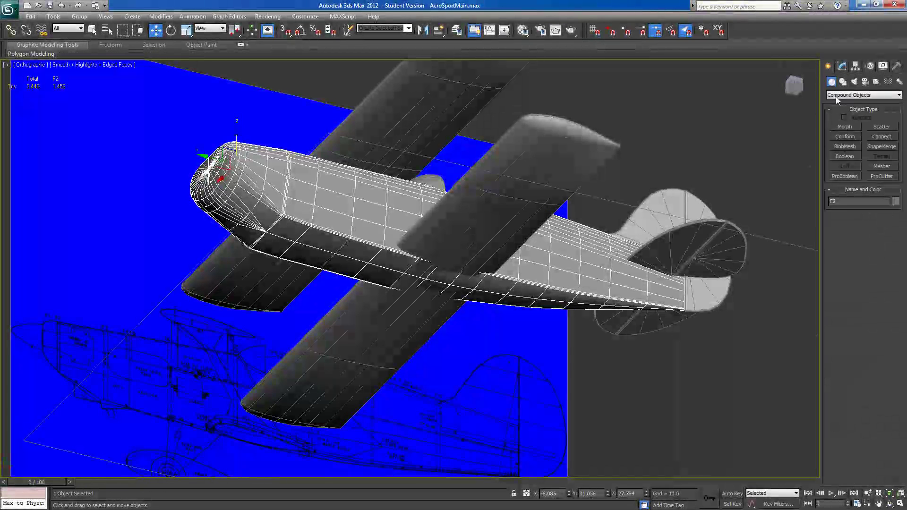
pyautogui.click(844, 177)
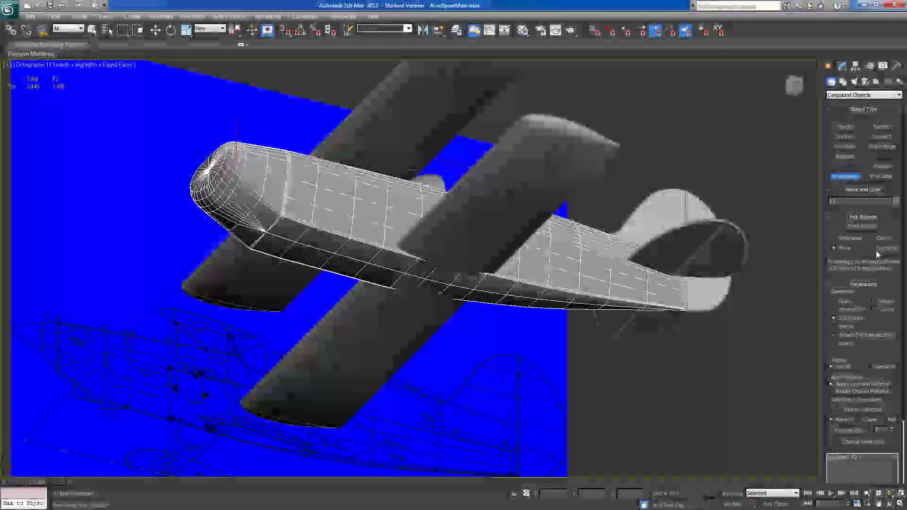
pyautogui.click(875, 301)
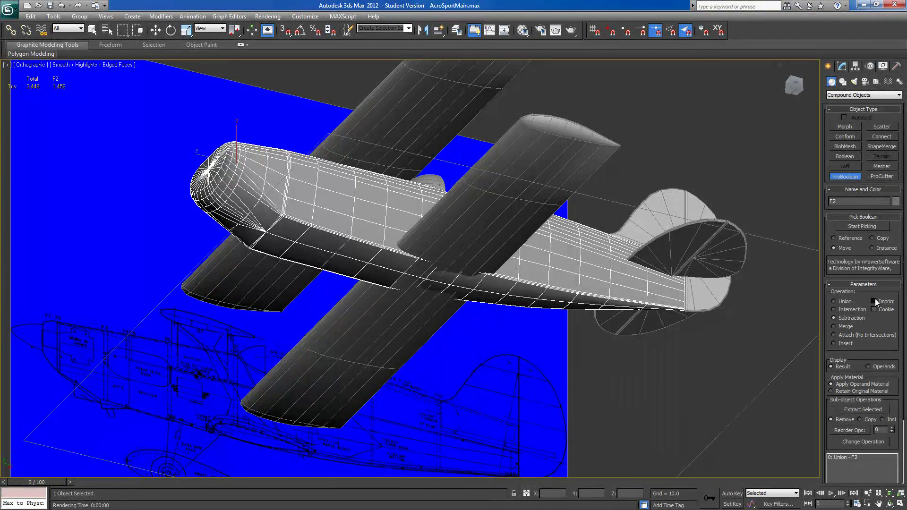
pyautogui.click(863, 227)
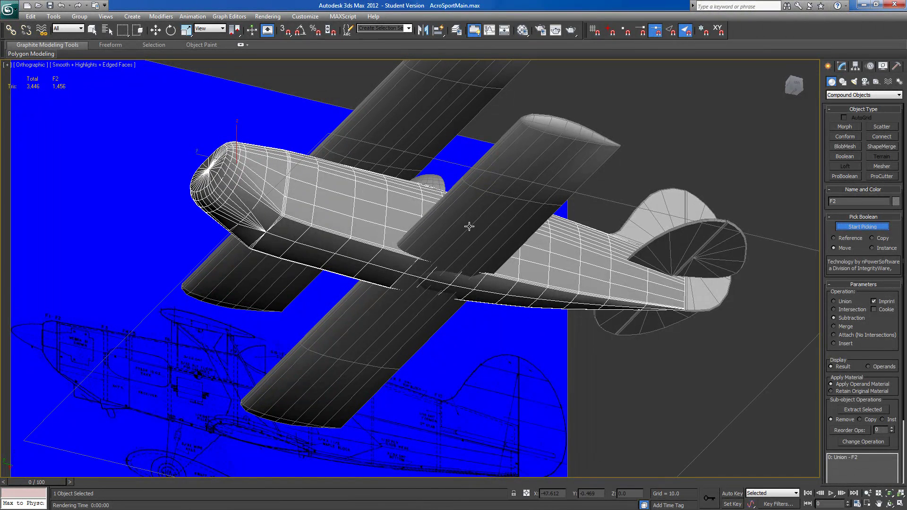
# Try to imprint a lower wing on the fuselage as a ProBoolean operand, and undo the pick.
pyautogui.click(515, 162)
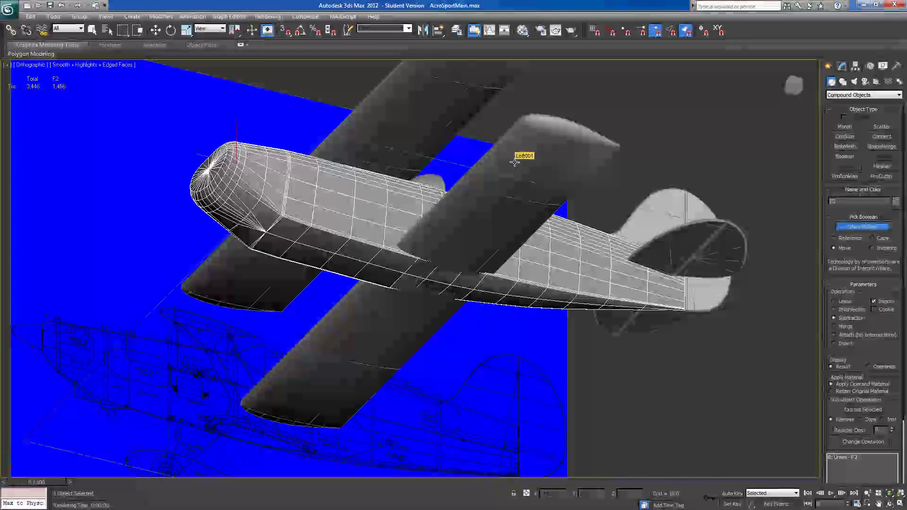
pyautogui.keyDown('alt'); pyautogui.moveTo(516, 216); pyautogui.dragTo(509, 174, button='middle'); pyautogui.keyUp('alt')
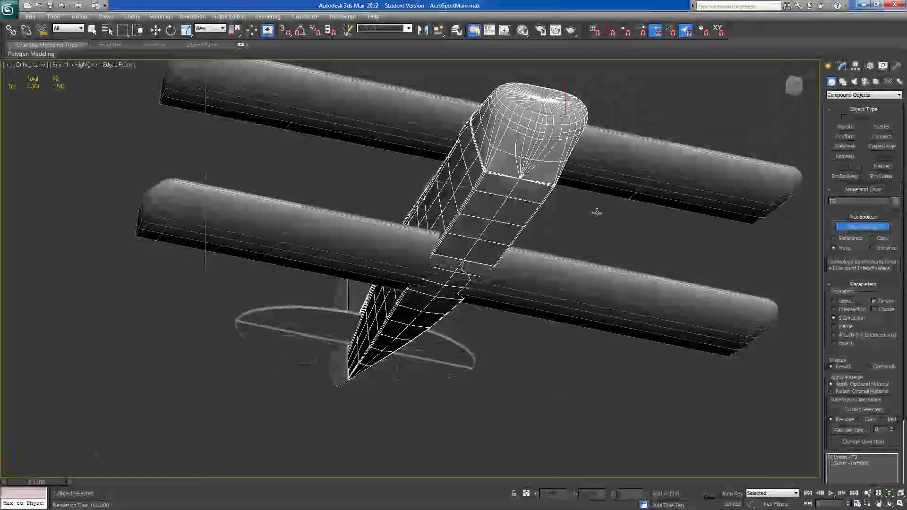
pyautogui.keyDown('alt'); pyautogui.moveTo(597, 212); pyautogui.dragTo(533, 181, button='middle'); pyautogui.keyUp('alt')
pyautogui.hotkey('ctrl', 'z')
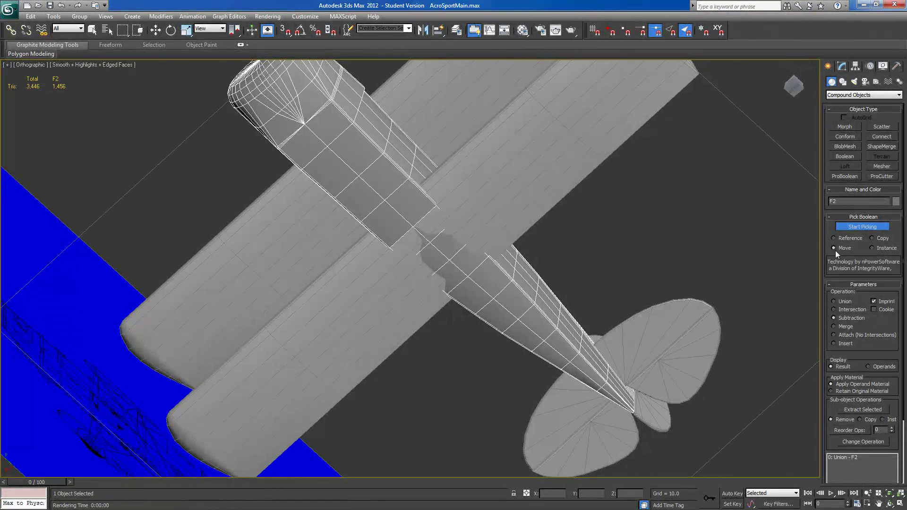
# Try subtracting the joined lower wing Loft001 from the fuselage with Imprint disabled, and undo the subtraction.
pyautogui.click(857, 226)
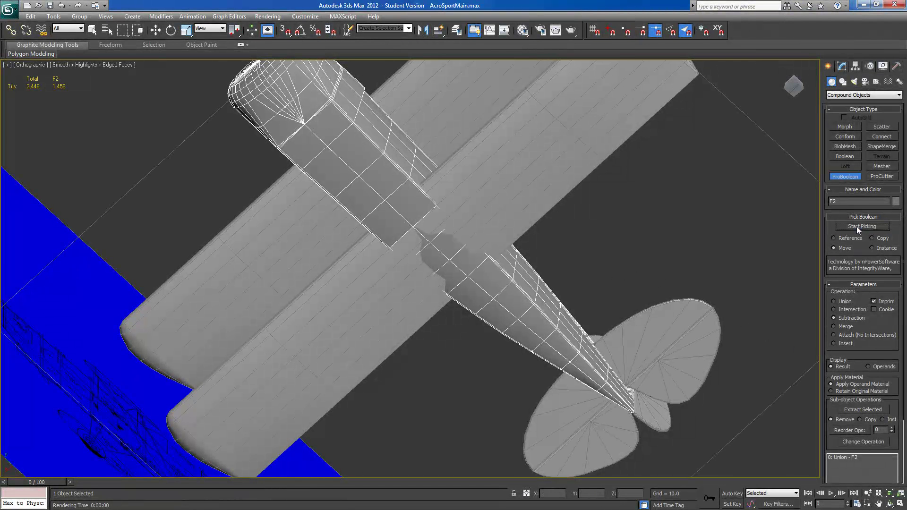
pyautogui.click(874, 302)
pyautogui.click(850, 229)
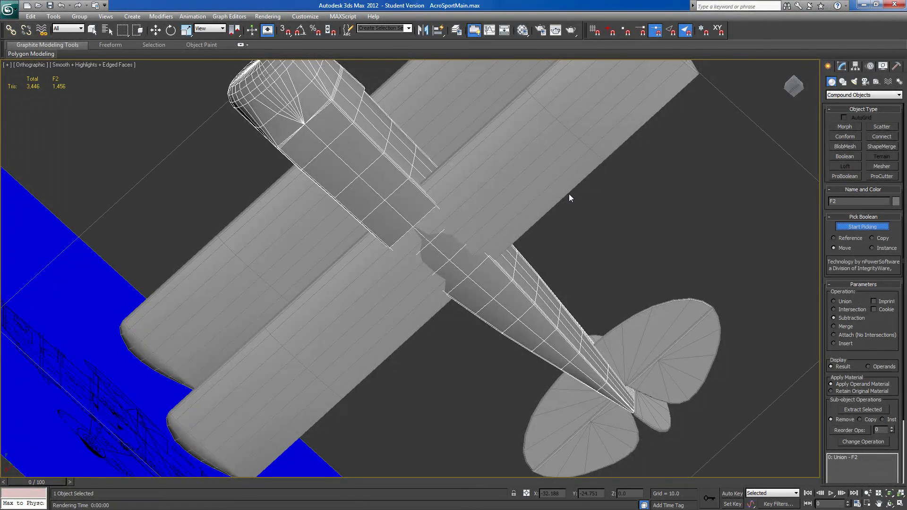
pyautogui.click(544, 178)
pyautogui.keyDown('alt'); pyautogui.moveTo(544, 179); pyautogui.dragTo(522, 203, button='middle'); pyautogui.keyUp('alt')
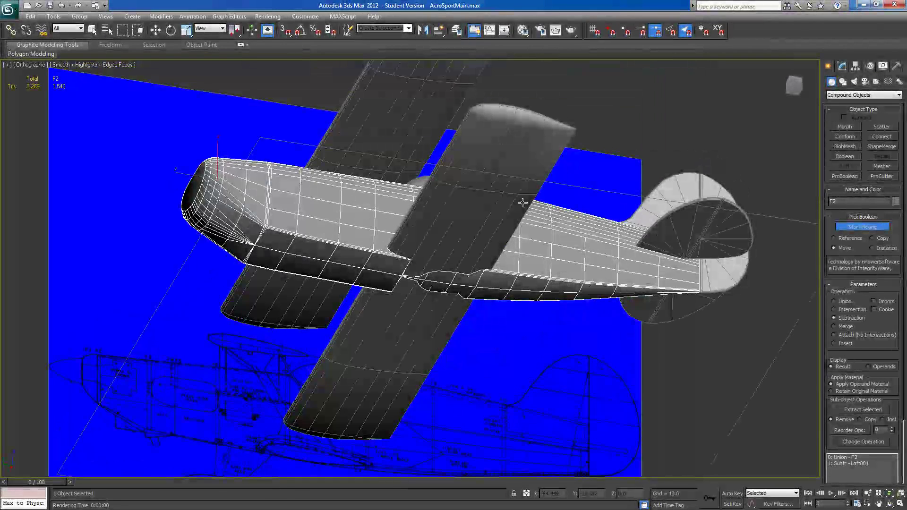
pyautogui.click(858, 226)
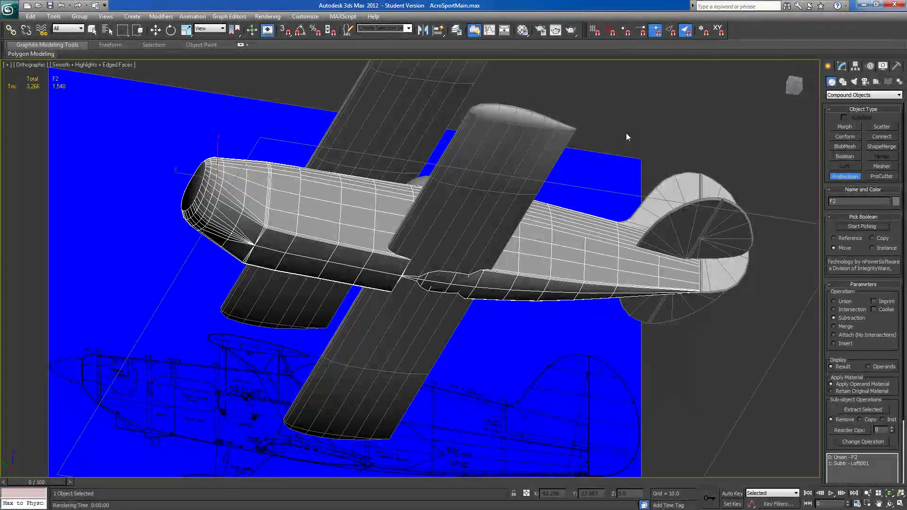
pyautogui.hotkey('ctrl', 'z')
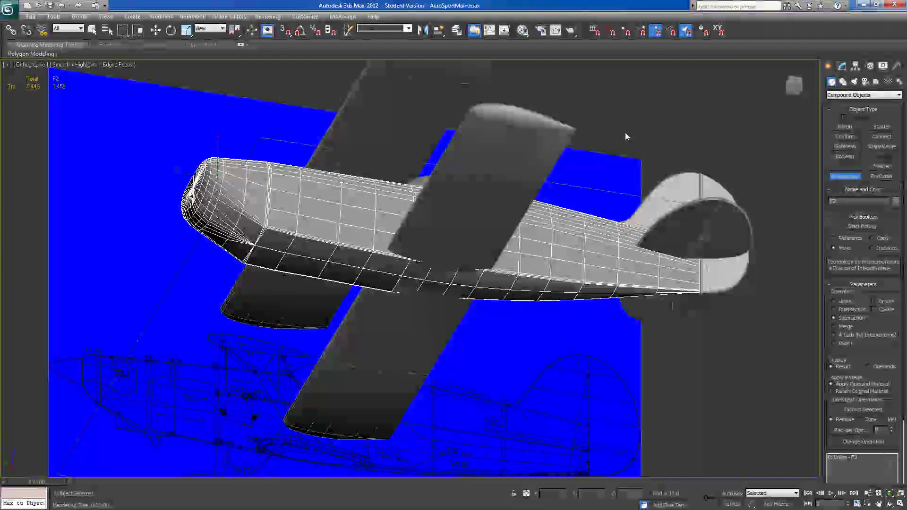
pyautogui.click(840, 176)
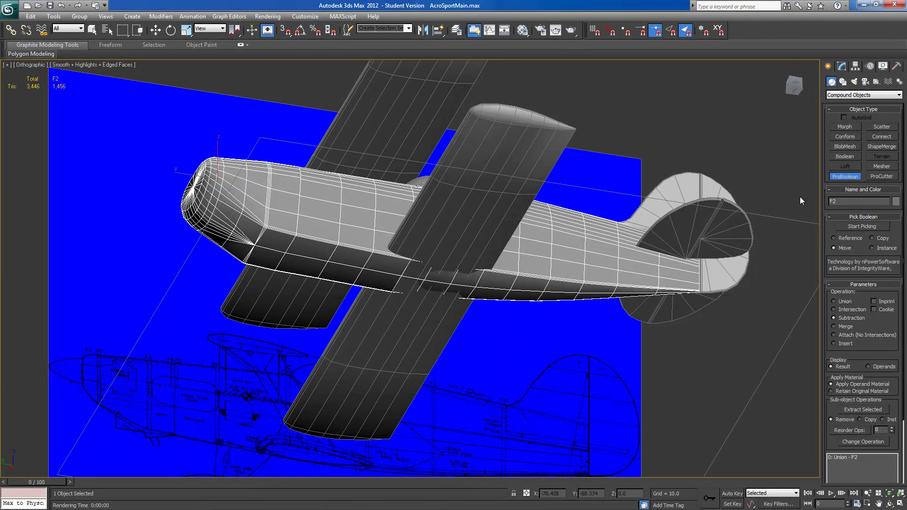
# Select the joined lower wing Loft001 among its overlapping half copies and hide it.
pyautogui.click(843, 66)
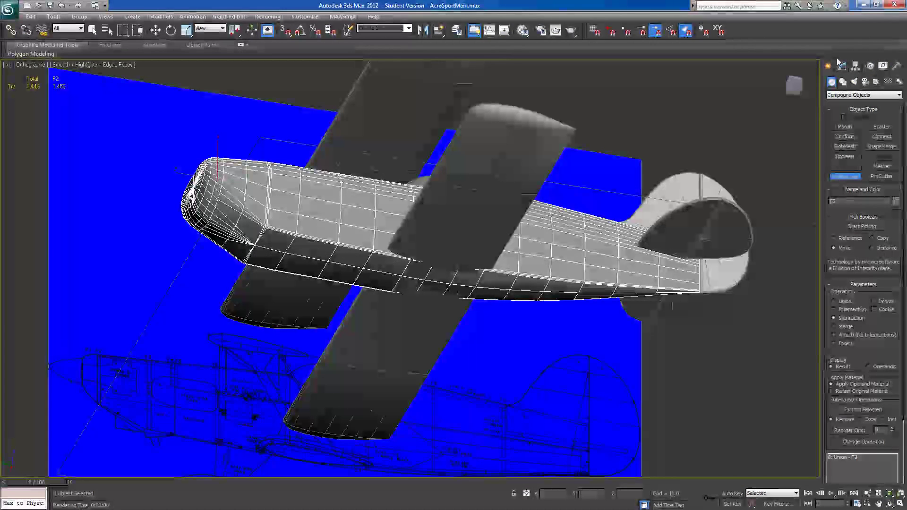
pyautogui.click(485, 202)
pyautogui.click(484, 202)
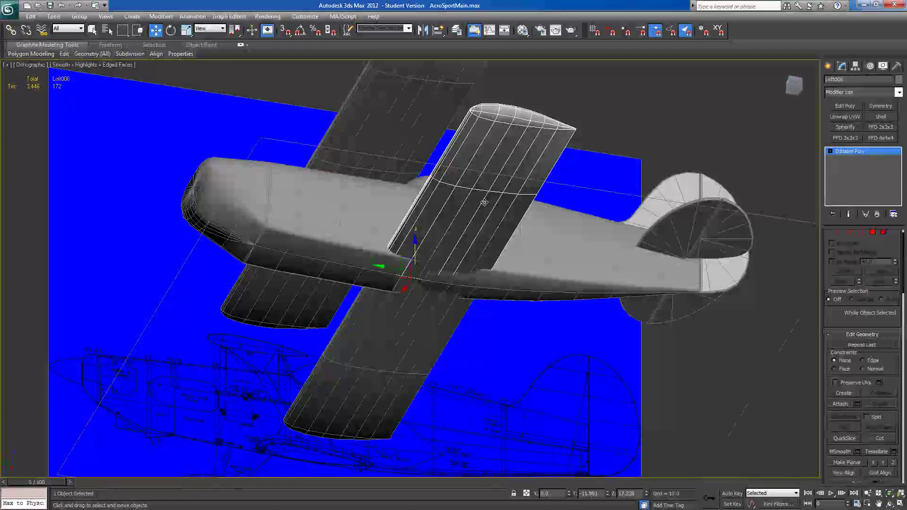
pyautogui.click(484, 203)
pyautogui.click(484, 202)
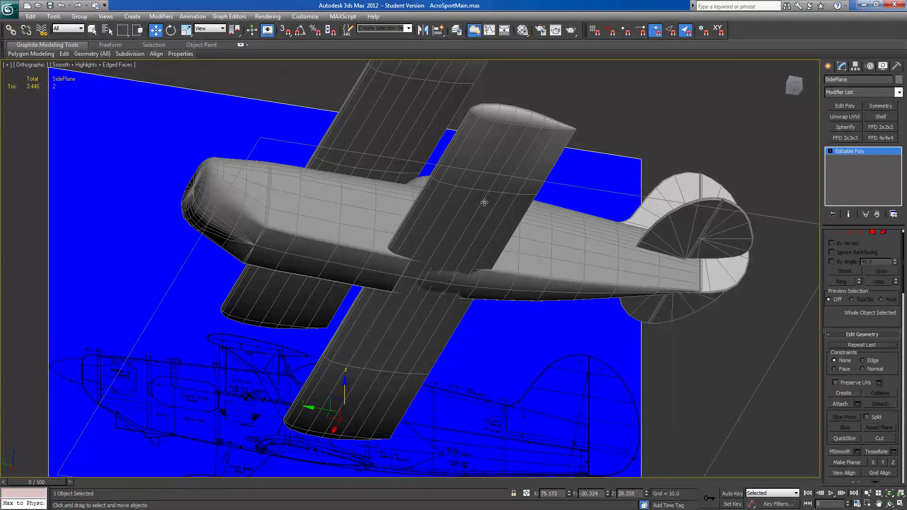
pyautogui.click(485, 203)
pyautogui.rightClick(484, 202)
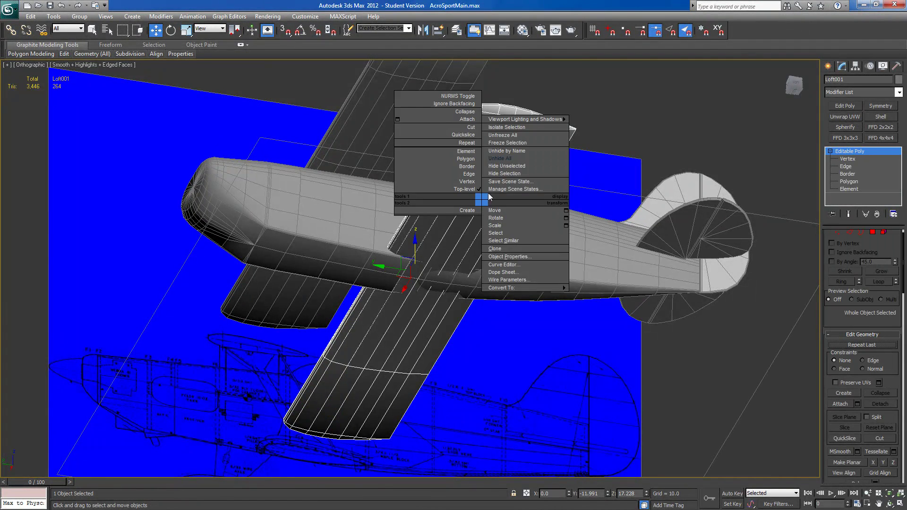
pyautogui.click(501, 179)
# Imprint both lower wing half copies on the fuselage F2 using its ProBoolean with Subtraction and Imprint enabled.
pyautogui.click(337, 249)
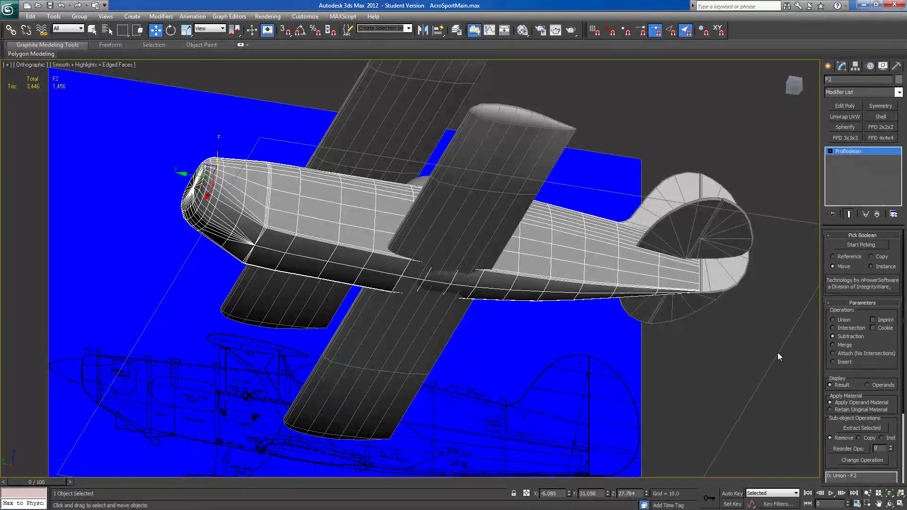
pyautogui.click(873, 320)
pyautogui.moveTo(625, 302)
pyautogui.keyDown('alt'); pyautogui.mouseDown(button='middle')
pyautogui.moveTo(627, 218)
pyautogui.moveTo(629, 293)
pyautogui.mouseUp(button='middle'); pyautogui.keyUp('alt')
pyautogui.click(861, 245)
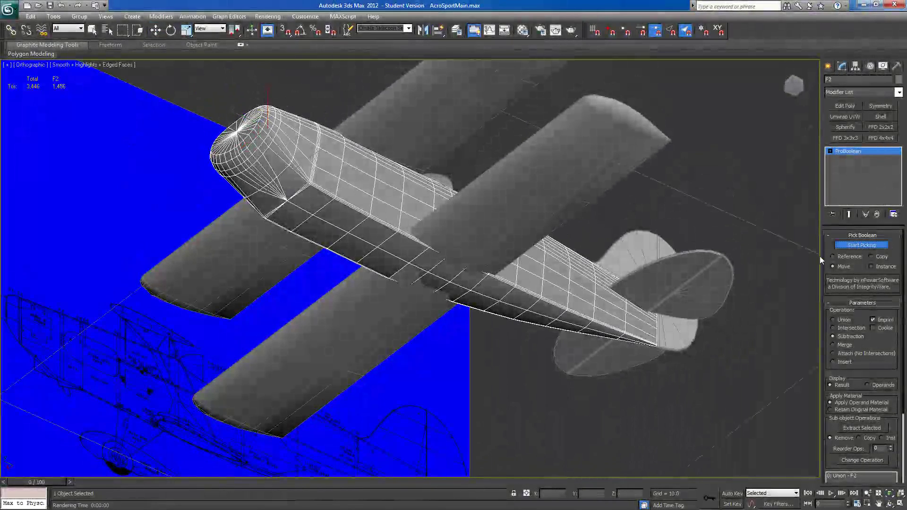
pyautogui.keyDown('alt'); pyautogui.moveTo(548, 205); pyautogui.dragTo(528, 225, button='middle'); pyautogui.keyUp('alt')
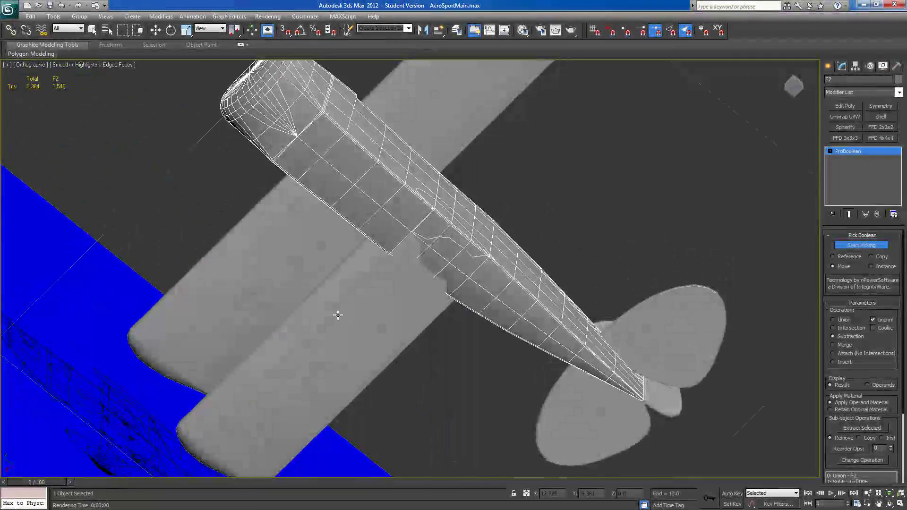
pyautogui.click(374, 324)
pyautogui.keyDown('alt'); pyautogui.moveTo(374, 324); pyautogui.dragTo(376, 300, button='middle'); pyautogui.keyUp('alt')
pyautogui.scroll(5, 486, 263)
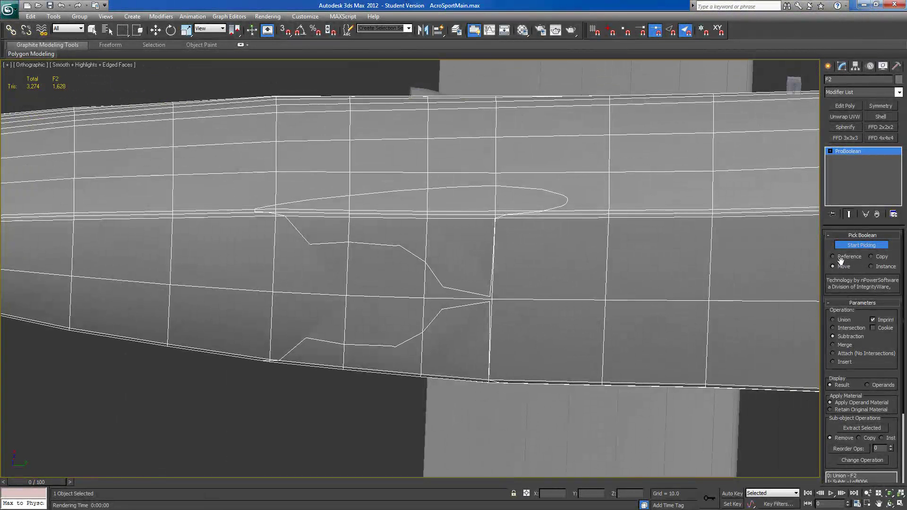
# Convert the fuselage F2 from ProBoolean to Editable Poly and enter vertex editing.
pyautogui.rightClick(845, 150)
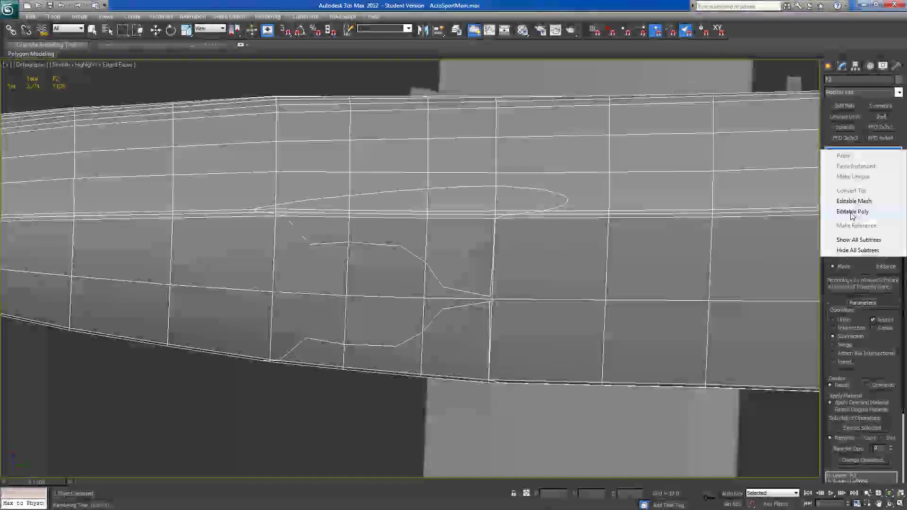
pyautogui.click(859, 208)
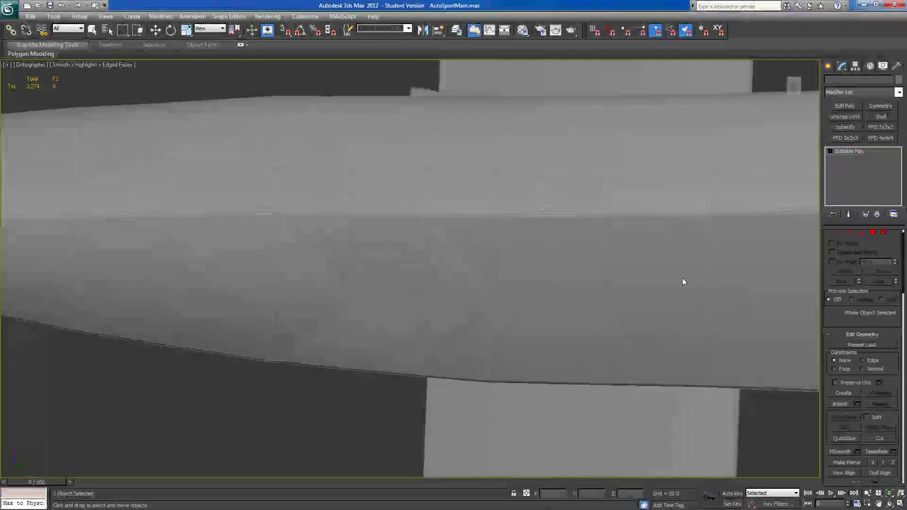
pyautogui.click(838, 233)
# Target-weld the stray imprint vertex on the fuselage underside to the grid vertex on the centreline.
pyautogui.keyDown('alt'); pyautogui.moveTo(381, 384); pyautogui.dragTo(358, 384, button='middle'); pyautogui.keyUp('alt')
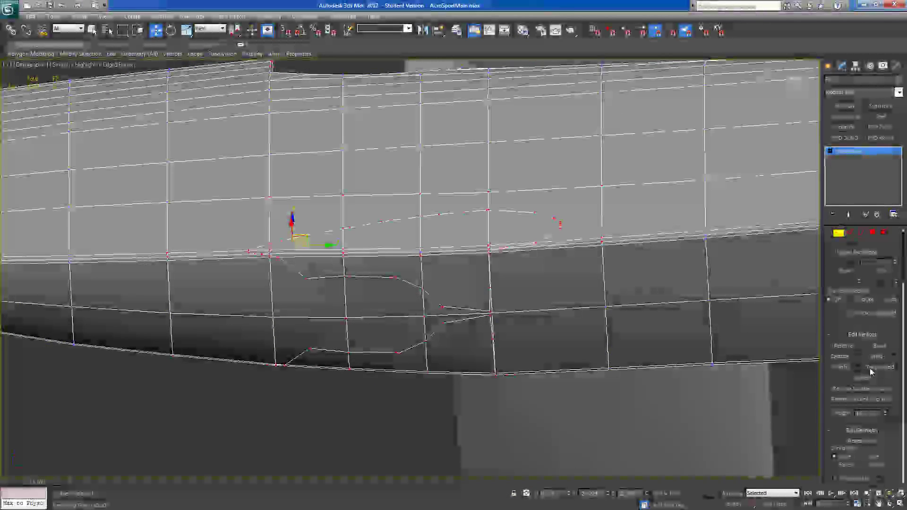
pyautogui.moveTo(485, 273)
pyautogui.keyDown('alt'); pyautogui.mouseDown(button='middle')
pyautogui.moveTo(473, 304)
pyautogui.moveTo(476, 292)
pyautogui.mouseUp(button='middle'); pyautogui.keyUp('alt')
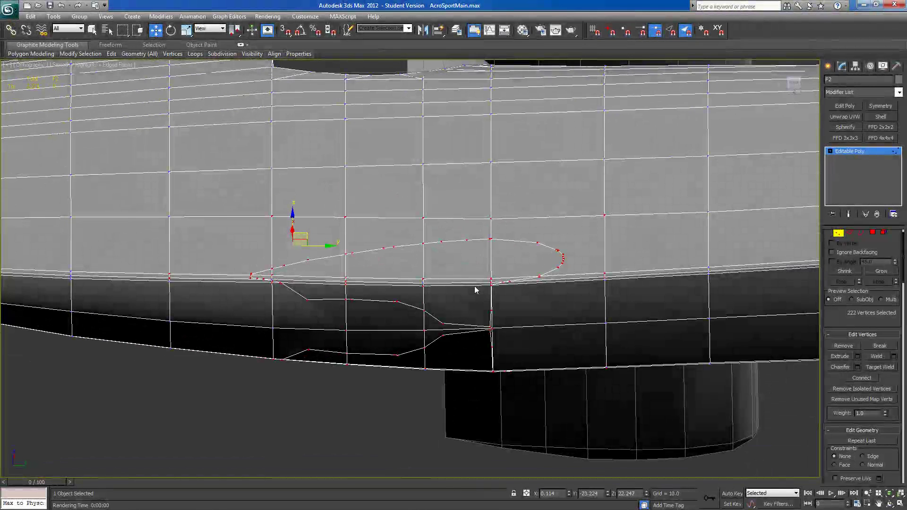
pyautogui.scroll(3, 603, 331)
pyautogui.moveTo(604, 331); pyautogui.dragTo(394, 300, button='middle')
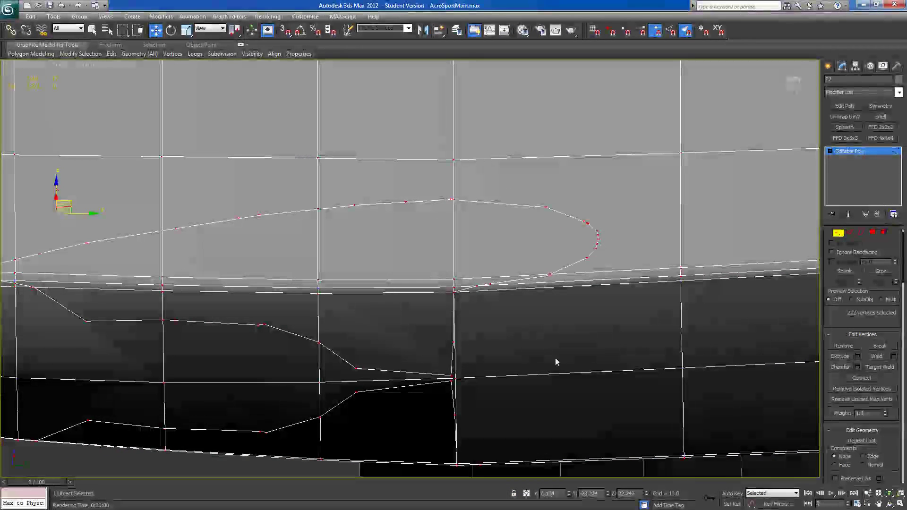
pyautogui.moveTo(569, 364); pyautogui.dragTo(583, 296, button='middle')
pyautogui.scroll(3, 572, 316)
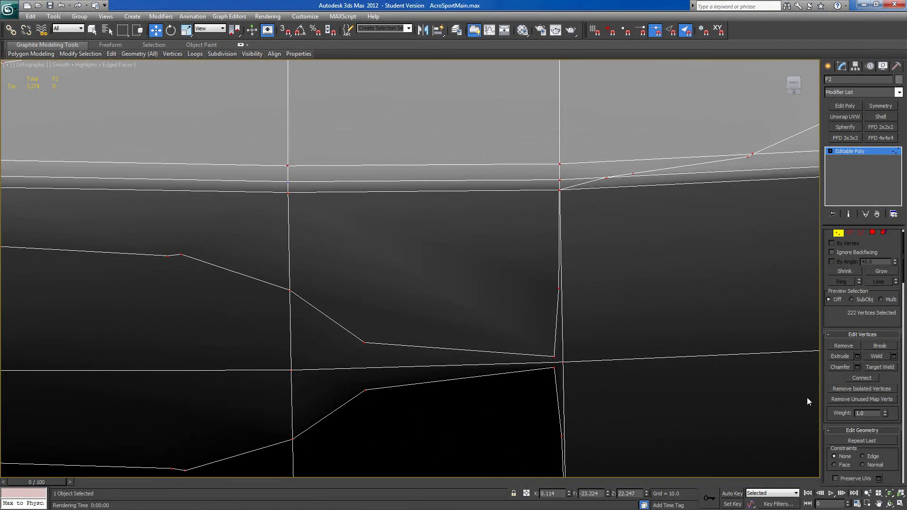
pyautogui.rightClick(565, 360)
pyautogui.click(620, 254)
pyautogui.click(557, 358)
pyautogui.keyDown('ctrl'); pyautogui.click(562, 361); pyautogui.keyUp('ctrl')
pyautogui.click(554, 368)
pyautogui.keyDown('ctrl'); pyautogui.click(563, 363); pyautogui.keyUp('ctrl')
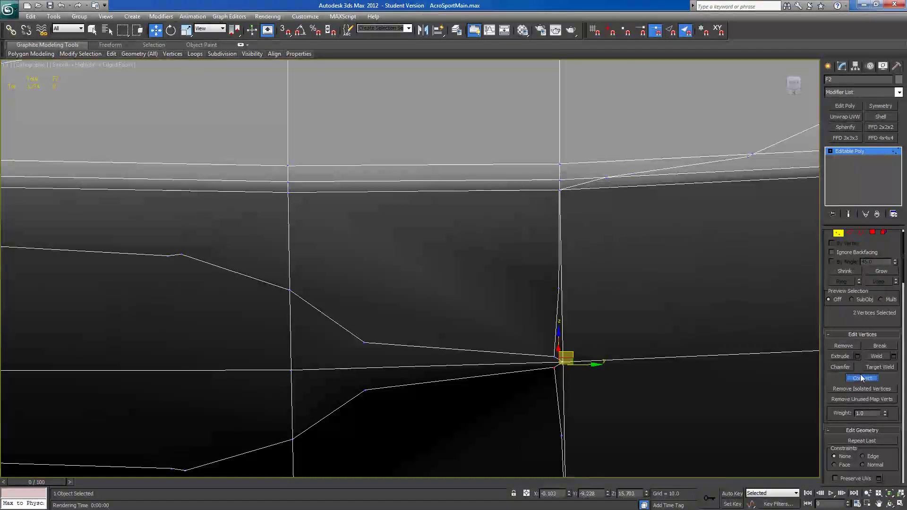
pyautogui.click(880, 367)
pyautogui.click(562, 362)
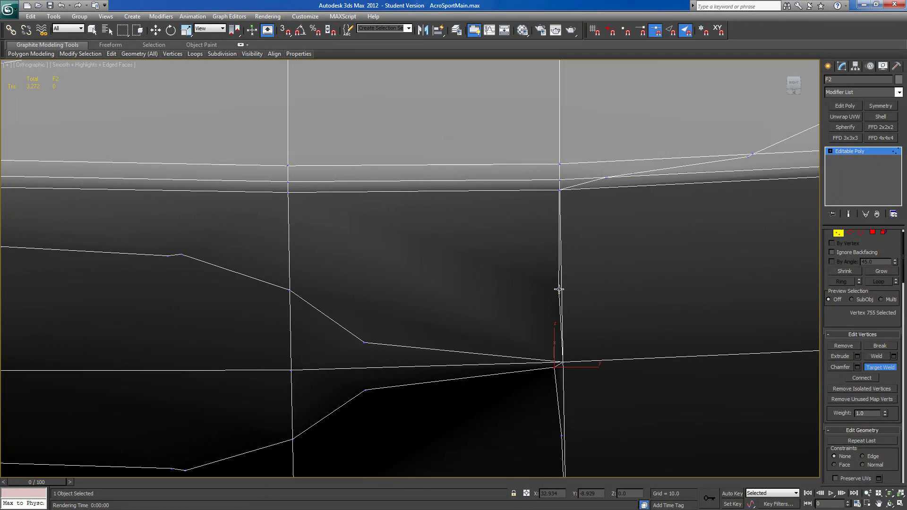
# Collapse the overlapping vertices into one where the wing imprint meets the fuselage's lower side edge.
pyautogui.moveTo(563, 256); pyautogui.dragTo(550, 285, button='middle')
pyautogui.scroll(3, 536, 342)
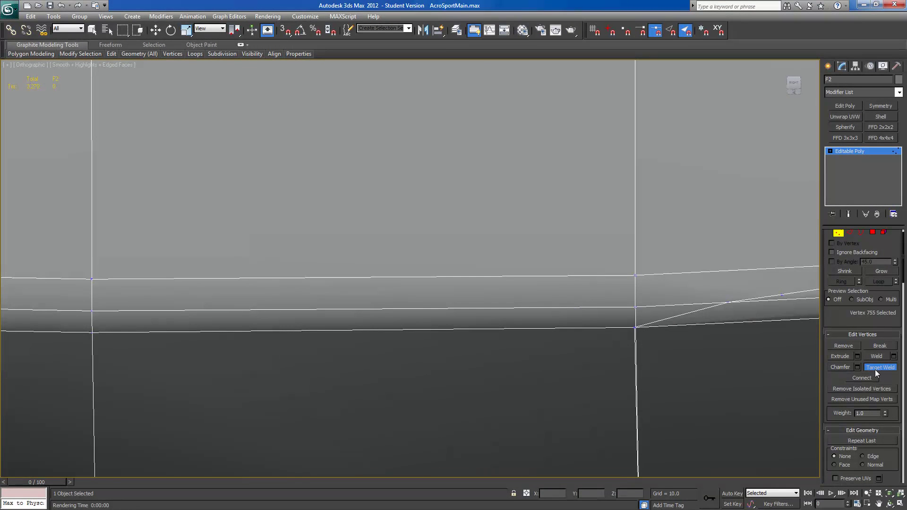
pyautogui.rightClick(677, 354)
pyautogui.click(637, 328)
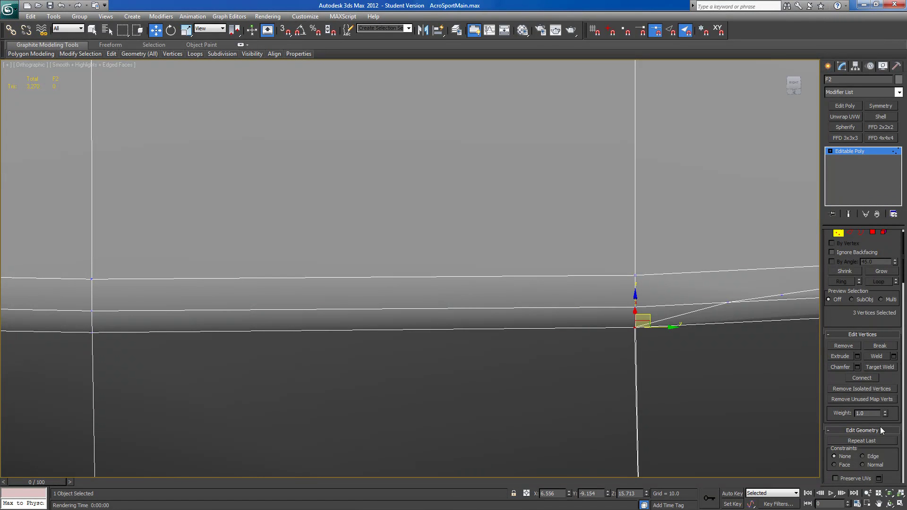
pyautogui.scroll(-3, 893, 455)
pyautogui.click(881, 419)
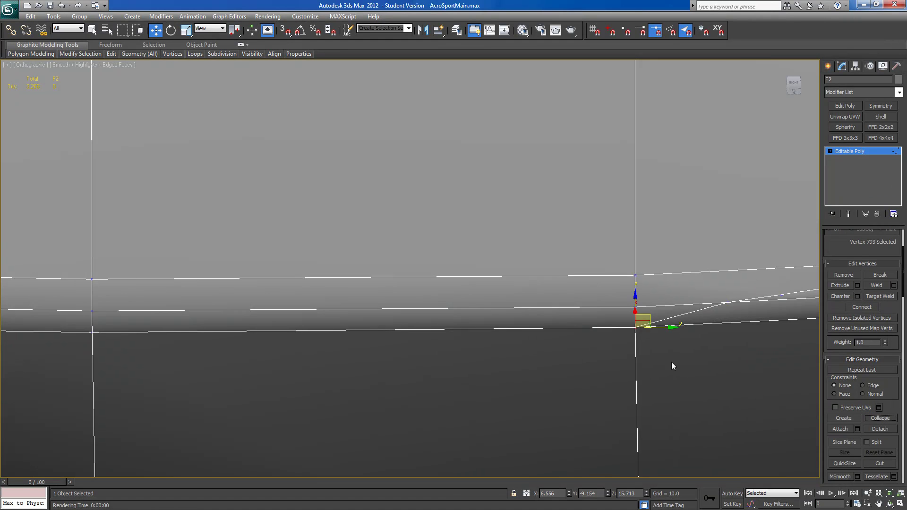
# Target-weld the surplus vertices on the lower front and rounded leading edge of the wing imprint.
pyautogui.scroll(-3, 431, 353)
pyautogui.moveTo(568, 308); pyautogui.dragTo(477, 376, button='middle')
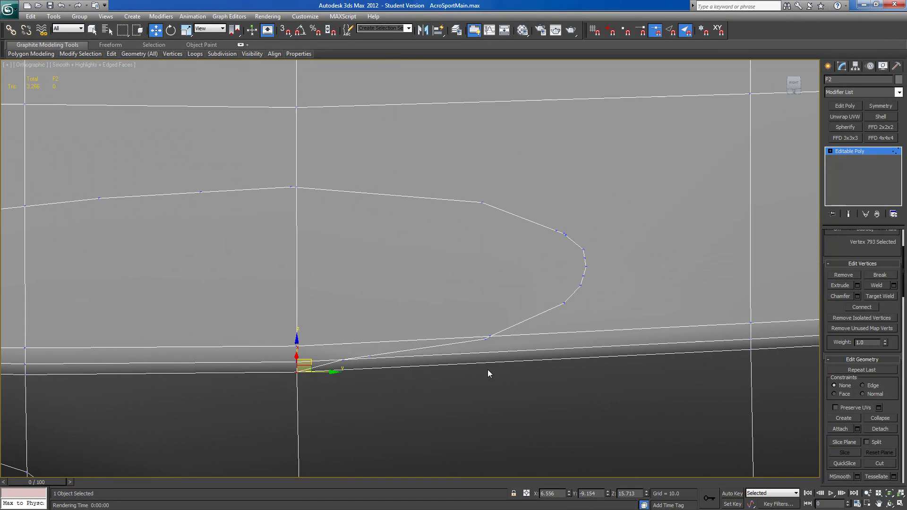
pyautogui.click(879, 297)
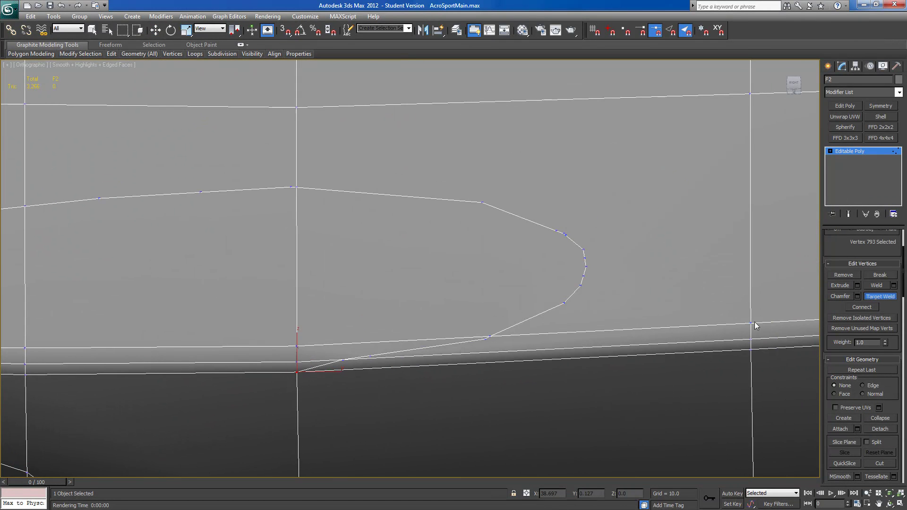
pyautogui.click(491, 335)
pyautogui.click(343, 361)
pyautogui.scroll(4, 577, 301)
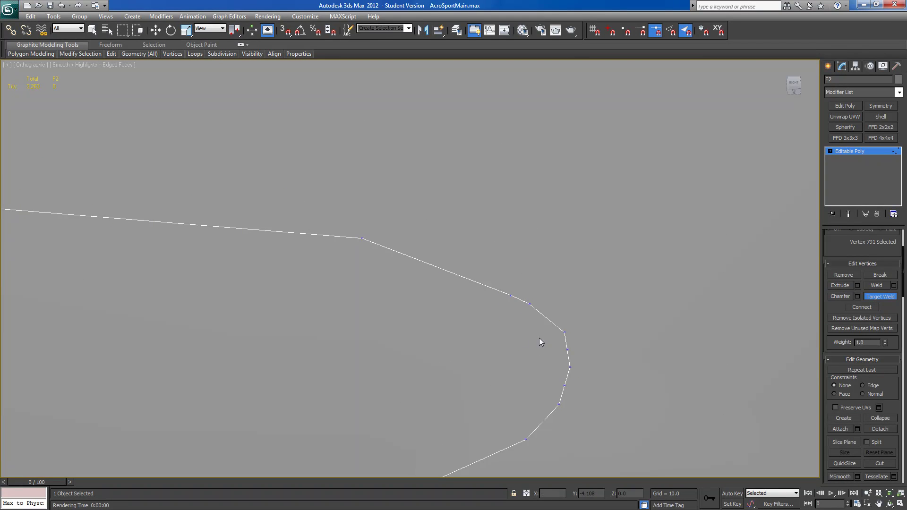
pyautogui.click(529, 304)
# Target-weld the surplus vertices along the wing imprint's upper curve into their neighbouring outline and grid vertices.
pyautogui.moveTo(587, 397); pyautogui.dragTo(593, 278, button='middle')
pyautogui.moveTo(432, 294); pyautogui.dragTo(643, 409, button='middle')
pyautogui.moveTo(371, 308); pyautogui.dragTo(593, 296, button='middle')
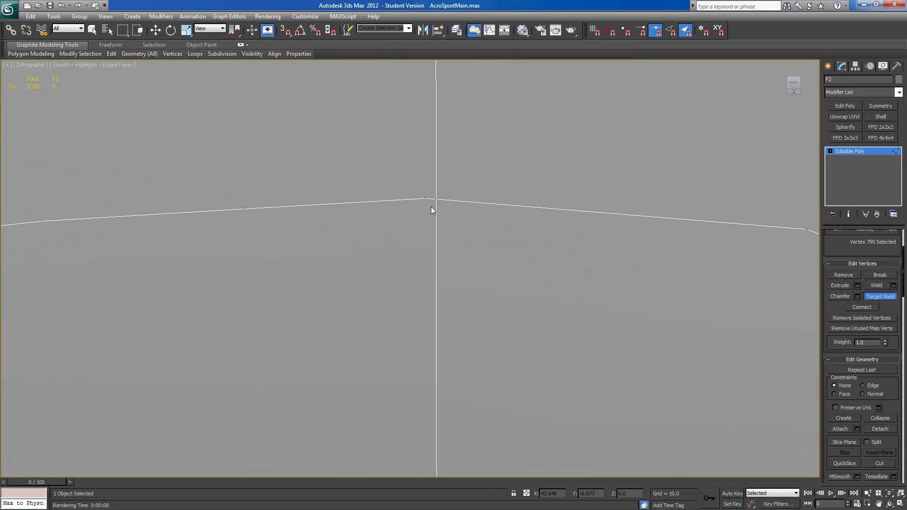
pyautogui.click(436, 199)
pyautogui.moveTo(783, 249); pyautogui.dragTo(628, 274, button='middle')
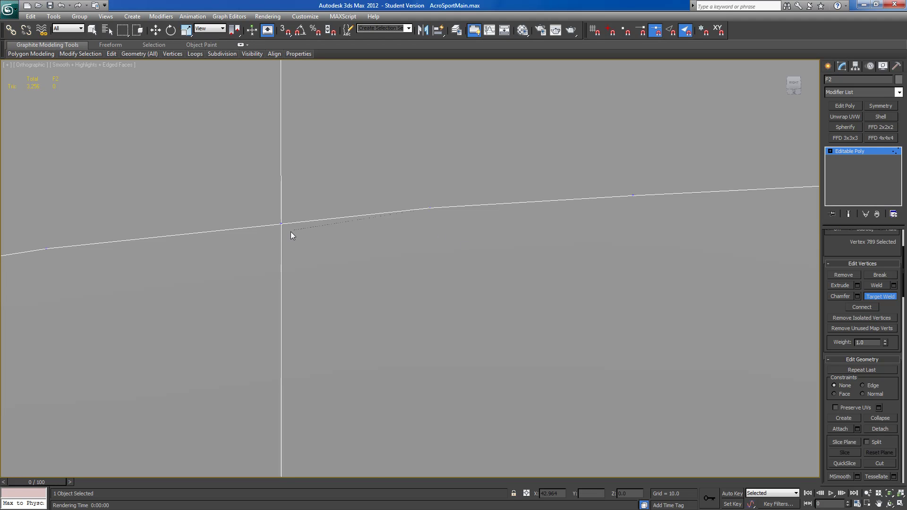
pyautogui.click(282, 224)
pyautogui.scroll(3, 404, 251)
pyautogui.moveTo(405, 251); pyautogui.dragTo(434, 288, button='middle')
pyautogui.click(385, 242)
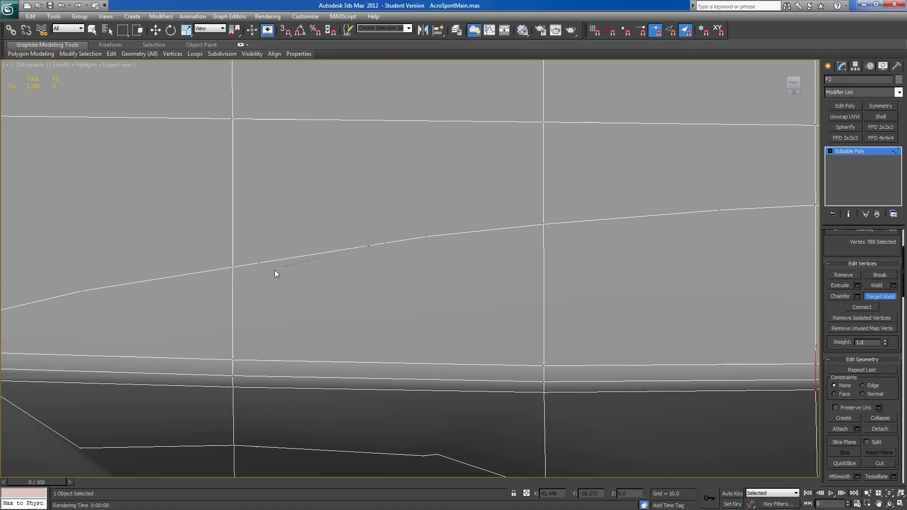
pyautogui.click(258, 263)
# Target-weld the surplus vertices around the pointed trailing edge of the wing imprint.
pyautogui.moveTo(216, 299); pyautogui.dragTo(434, 277, button='middle')
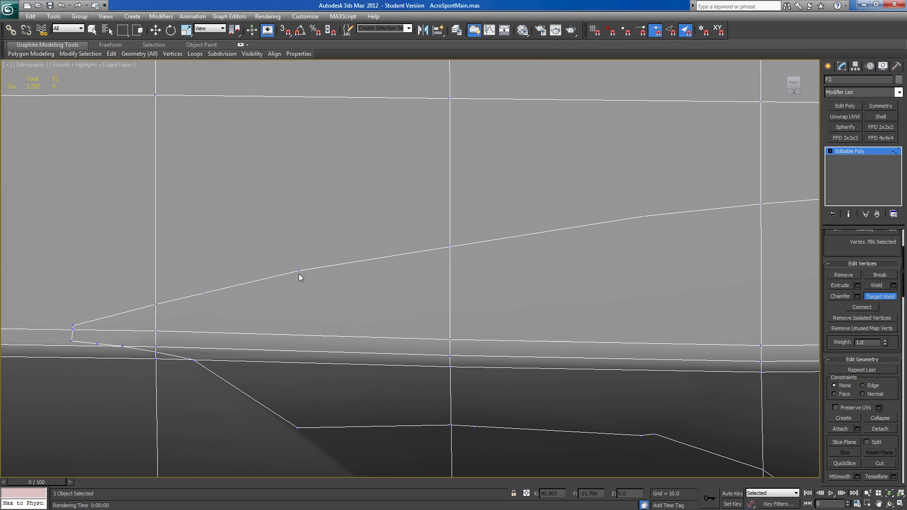
pyautogui.click(203, 293)
pyautogui.moveTo(144, 362); pyautogui.dragTo(383, 348, button='middle')
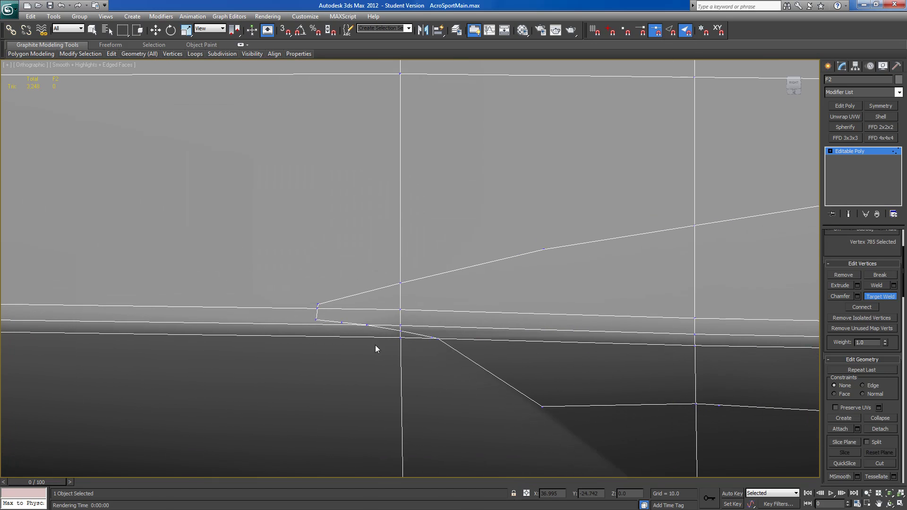
pyautogui.click(318, 304)
pyautogui.click(342, 323)
pyautogui.click(367, 325)
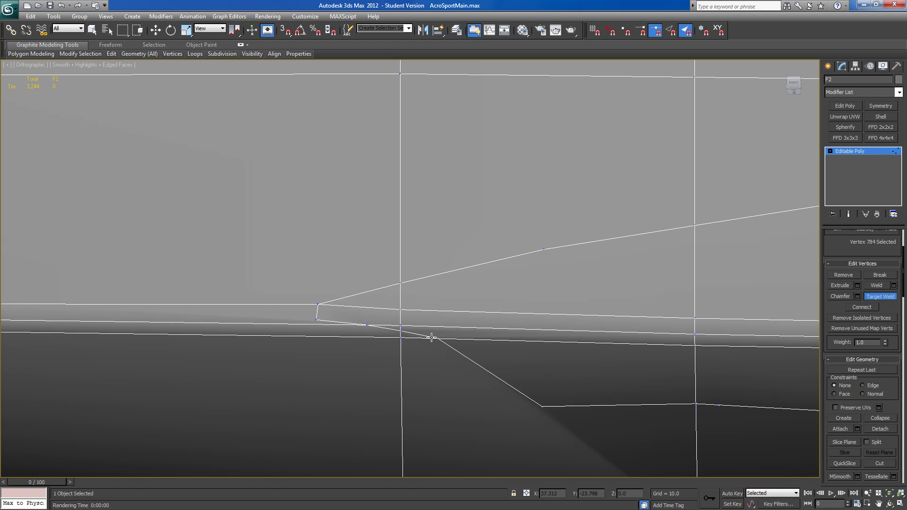
pyautogui.moveTo(434, 355); pyautogui.dragTo(391, 282, button='middle')
pyautogui.scroll(4, 392, 283)
pyautogui.click(327, 255)
pyautogui.click(355, 262)
pyautogui.scroll(-3, 368, 281)
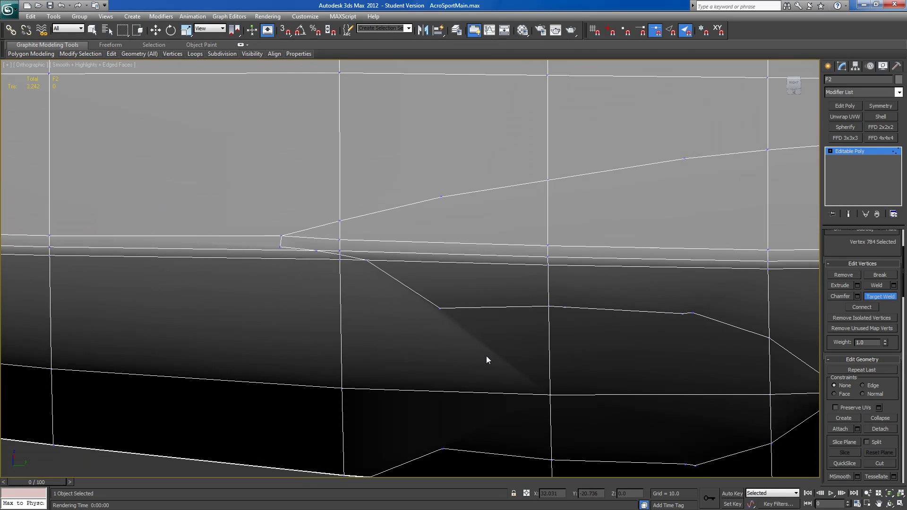
pyautogui.scroll(-6, 486, 358)
# Cut an edge on the fuselage underside from the imprint's rear corner to the centreline.
pyautogui.moveTo(486, 341); pyautogui.dragTo(471, 172, button='middle')
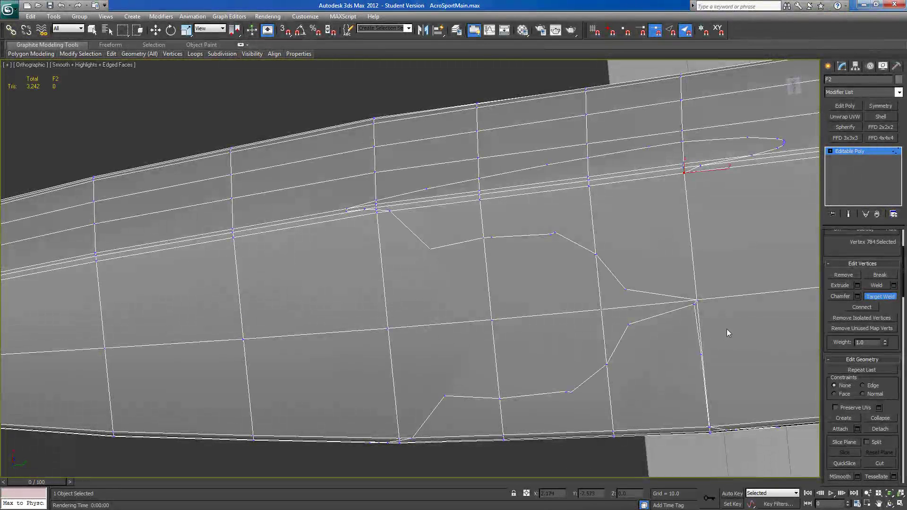
pyautogui.click(879, 297)
pyautogui.click(880, 464)
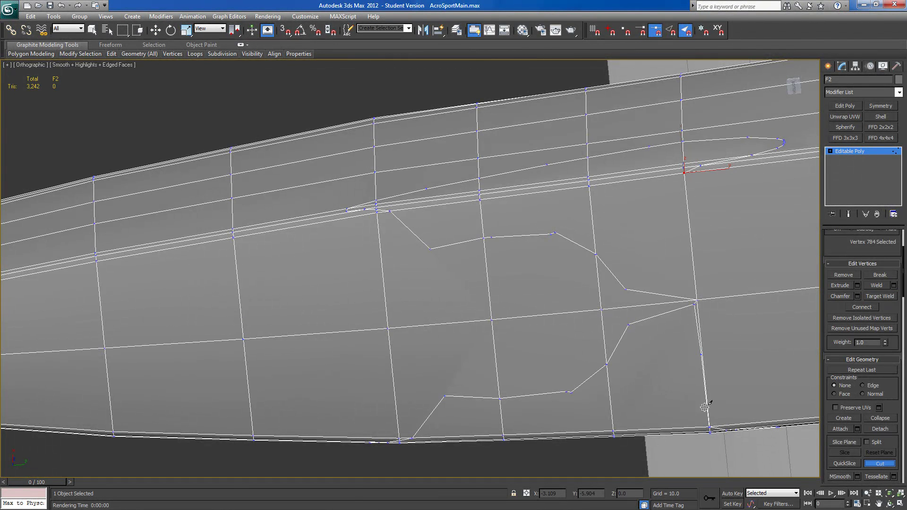
pyautogui.click(430, 249)
pyautogui.click(438, 325)
pyautogui.press('w')
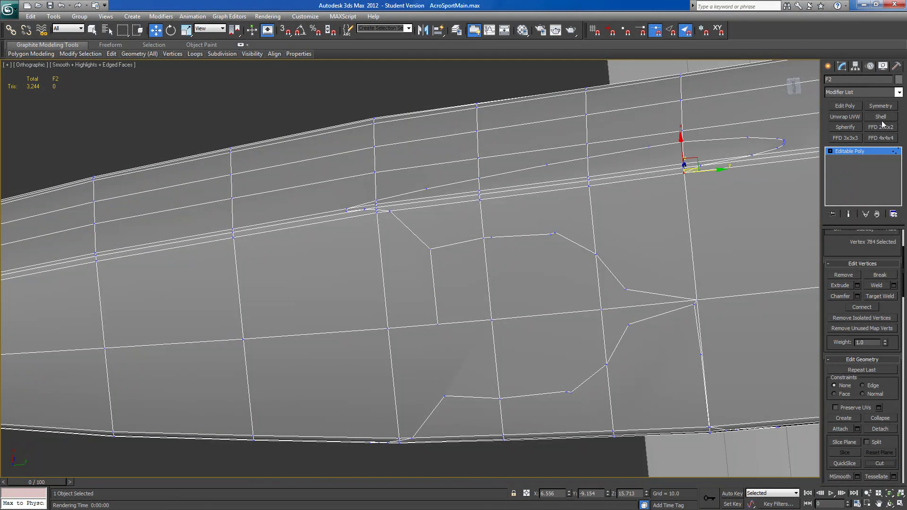
# Add a Symmetry modifier to the fuselage and set its mirror plane to X 0.0.
pyautogui.click(880, 106)
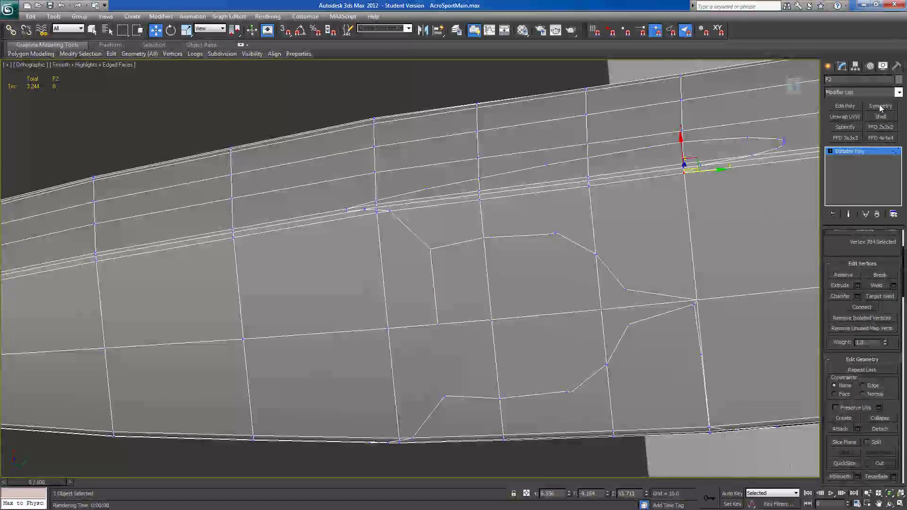
pyautogui.click(840, 151)
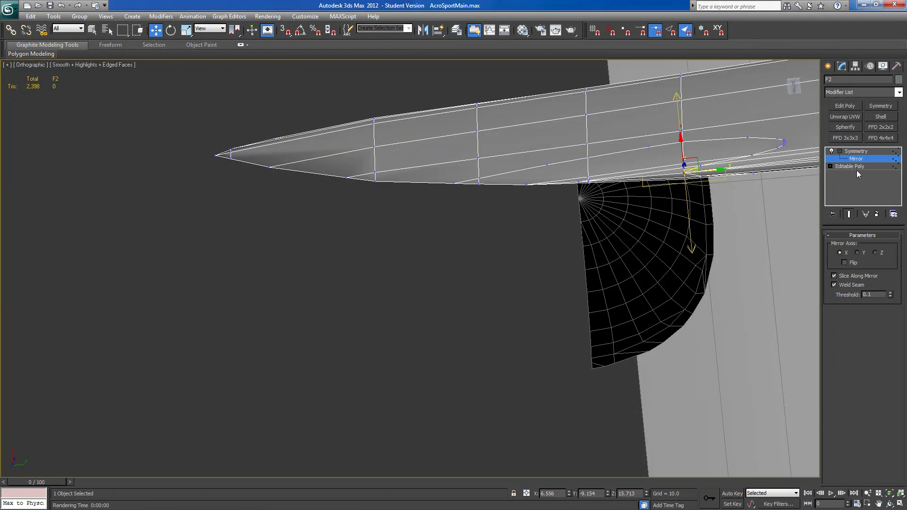
pyautogui.click(853, 166)
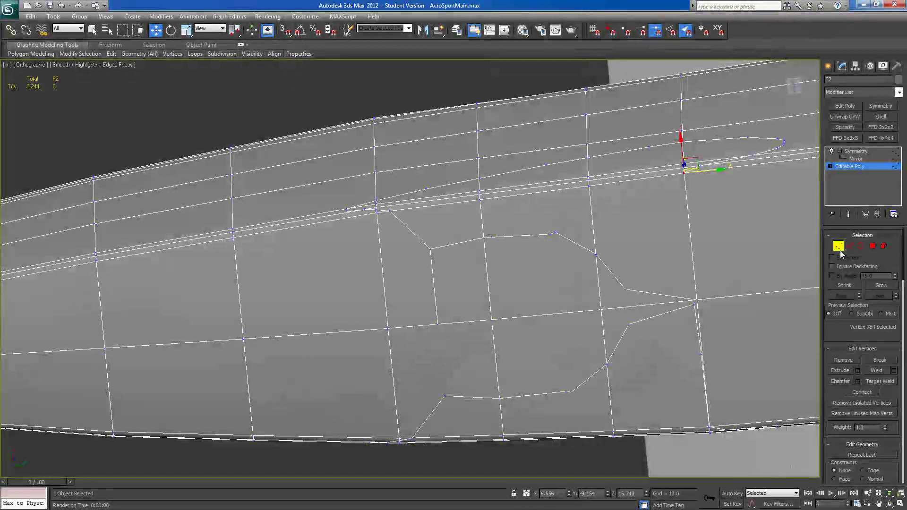
pyautogui.click(849, 151)
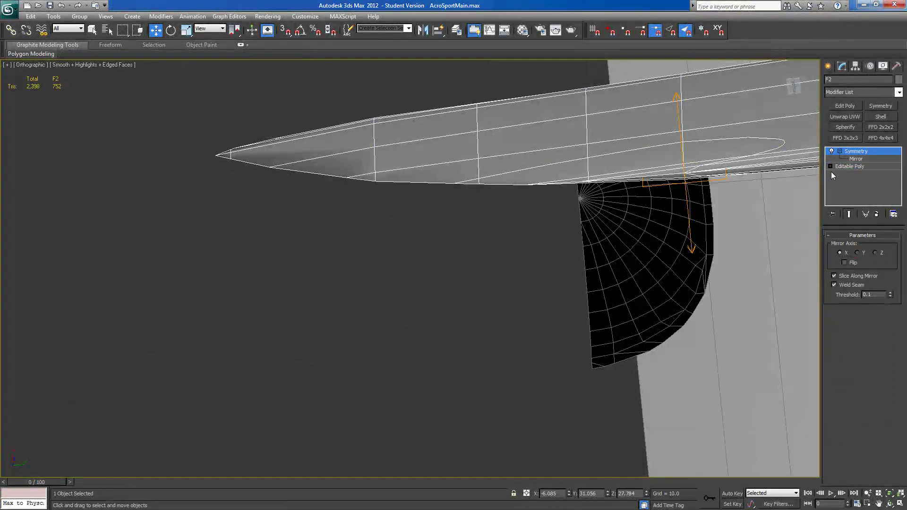
pyautogui.click(857, 159)
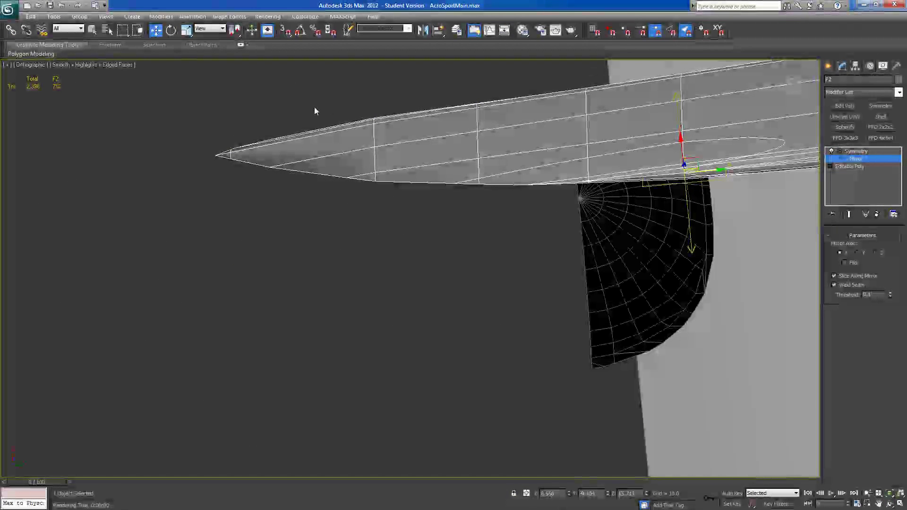
pyautogui.rightClick(569, 497)
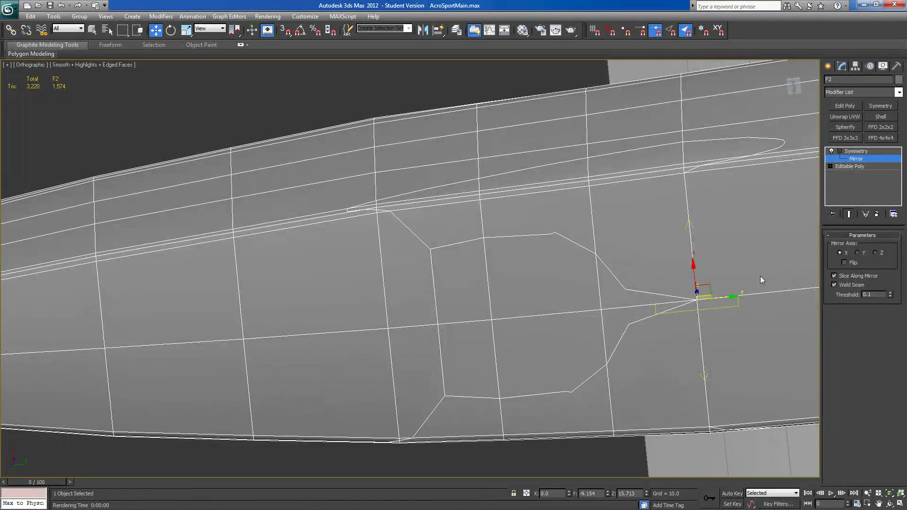
# Return to the Editable Poly's vertices with the end result shown, and hide the orange cage overlay.
pyautogui.keyDown('alt'); pyautogui.moveTo(722, 258); pyautogui.dragTo(719, 286, button='middle'); pyautogui.keyUp('alt')
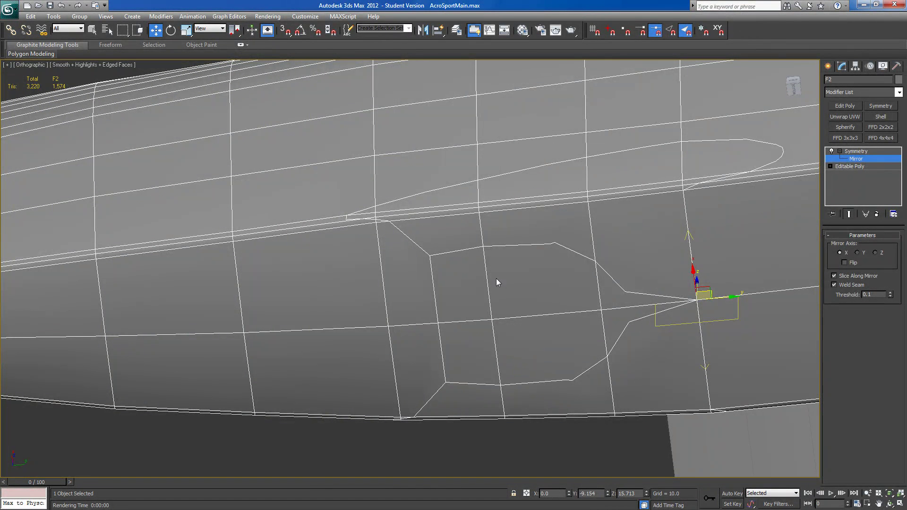
pyautogui.click(848, 167)
pyautogui.click(850, 214)
pyautogui.click(839, 245)
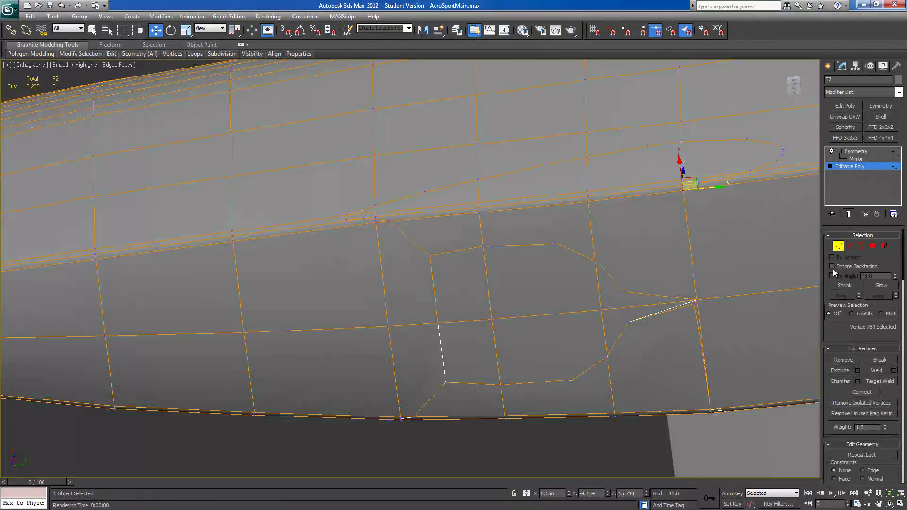
pyautogui.scroll(-5, 848, 372)
pyautogui.scroll(-5, 841, 428)
pyautogui.click(832, 439)
pyautogui.scroll(5, 832, 438)
pyautogui.scroll(3, 832, 439)
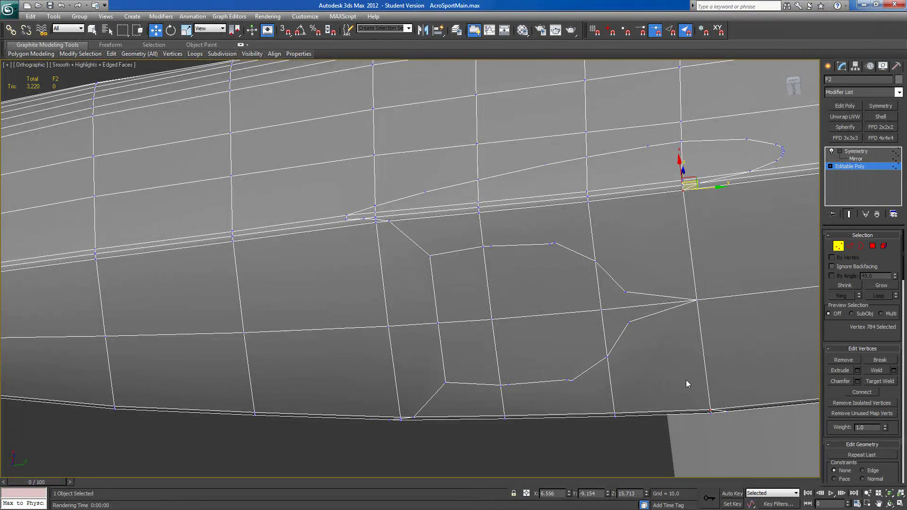
# Select the curved imprint edges on the fuselage underside, from the forward point back to the rear cross edge, and remove them.
pyautogui.click(850, 247)
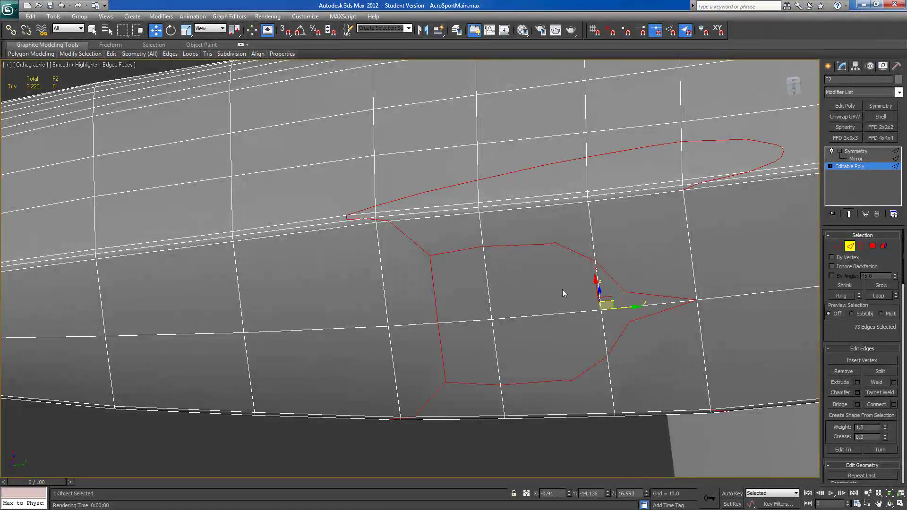
pyautogui.click(640, 295)
pyautogui.keyDown('ctrl'); pyautogui.click(617, 283); pyautogui.keyUp('ctrl')
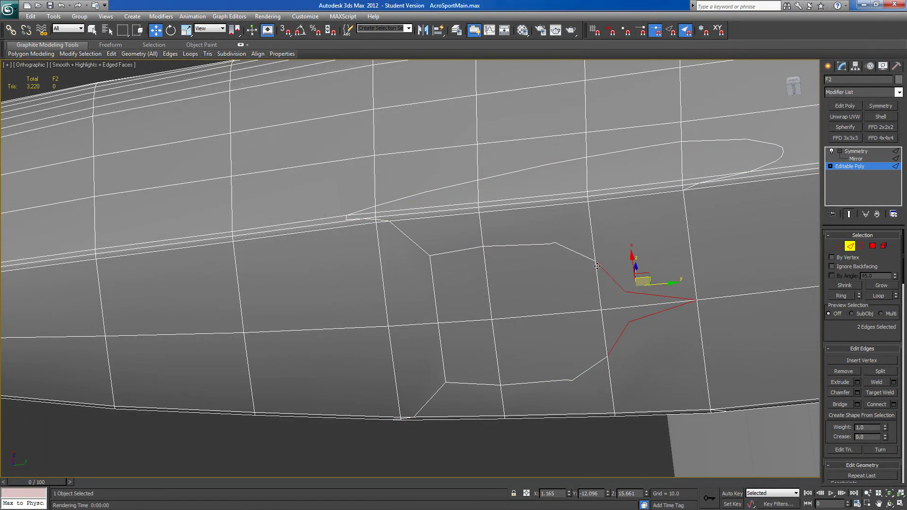
pyautogui.keyDown('ctrl'); pyautogui.click(552, 246); pyautogui.keyUp('ctrl')
pyautogui.scroll(4, 549, 252)
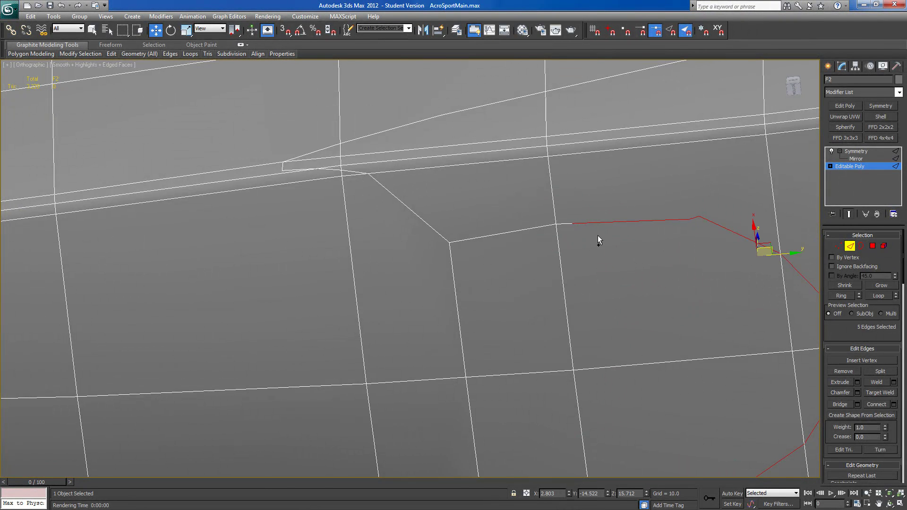
pyautogui.keyDown('ctrl'); pyautogui.click(552, 231); pyautogui.keyUp('ctrl')
pyautogui.scroll(-5, 419, 246)
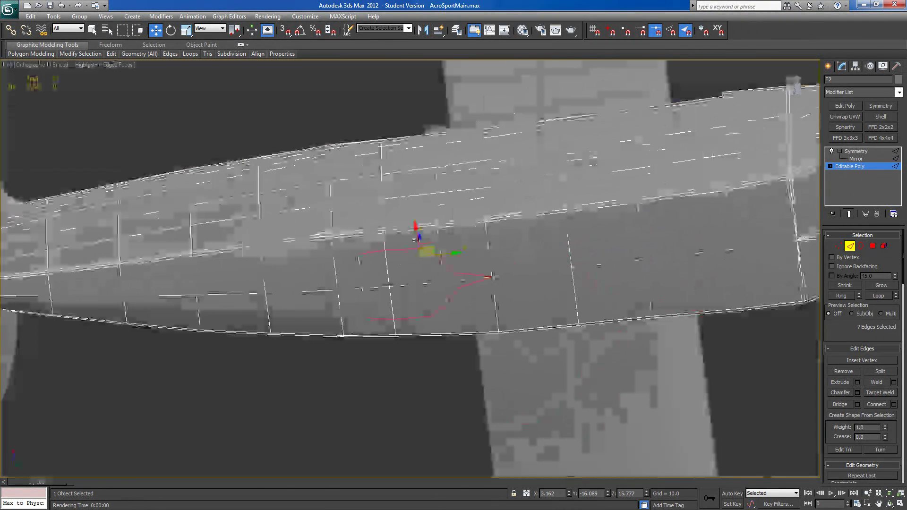
pyautogui.press('BackSpace')
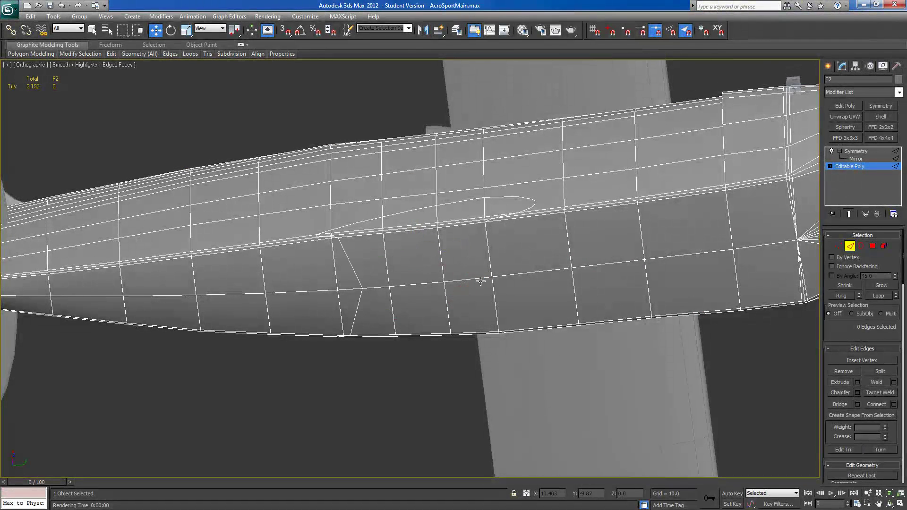
# Unhide all objects and move the imprint's rear underside vertex forward about 1.8 units along Y to straighten the cross edge.
pyautogui.keyDown('alt'); pyautogui.moveTo(512, 290); pyautogui.dragTo(526, 310, button='middle'); pyautogui.keyUp('alt')
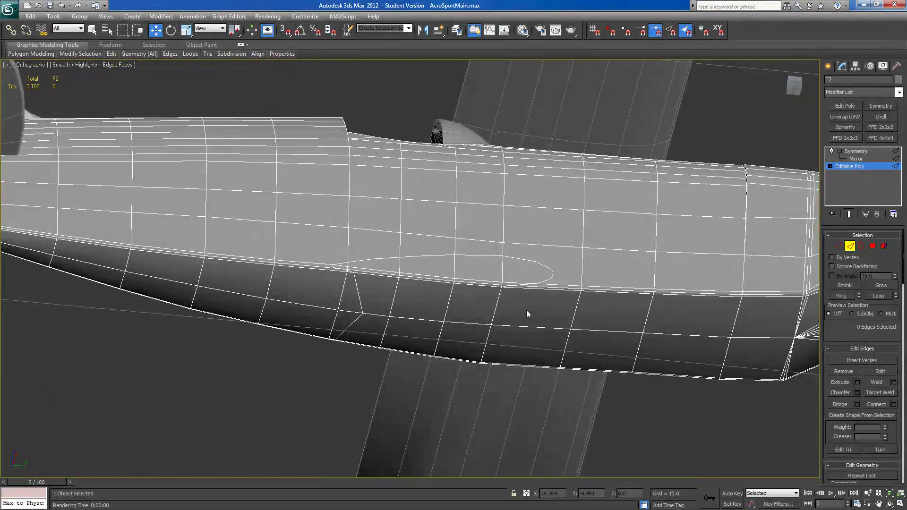
pyautogui.moveTo(425, 341)
pyautogui.keyDown('alt'); pyautogui.mouseDown(button='middle')
pyautogui.moveTo(410, 288)
pyautogui.moveTo(412, 324)
pyautogui.moveTo(515, 298)
pyautogui.moveTo(489, 269)
pyautogui.moveTo(492, 290)
pyautogui.moveTo(494, 276)
pyautogui.mouseUp(button='middle'); pyautogui.keyUp('alt')
pyautogui.rightClick(515, 298)
pyautogui.click(530, 260)
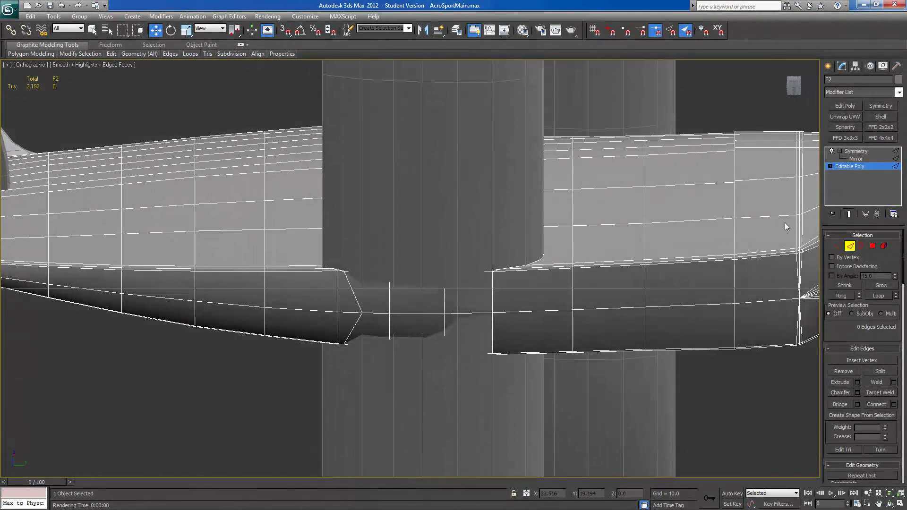
pyautogui.click(839, 245)
pyautogui.scroll(5, 768, 267)
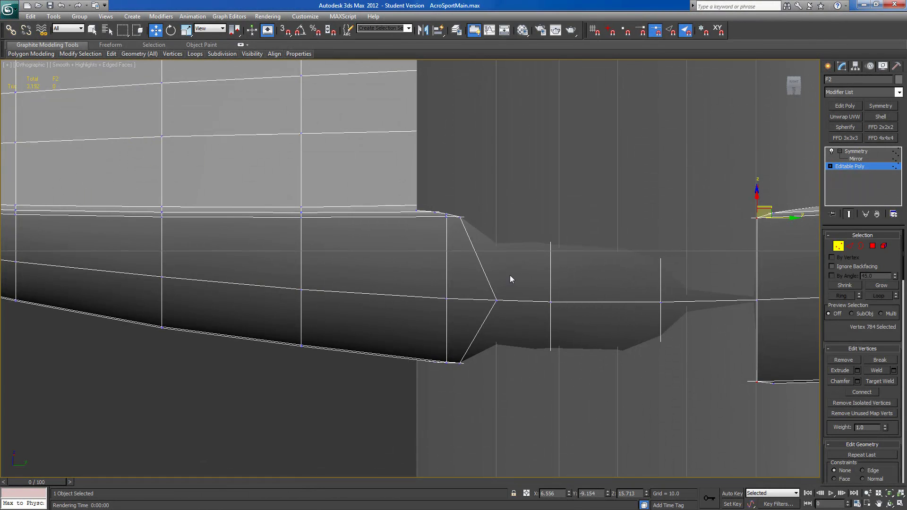
pyautogui.scroll(-5, 510, 279)
pyautogui.keyDown('alt'); pyautogui.moveTo(505, 257); pyautogui.dragTo(516, 156, button='middle'); pyautogui.keyUp('alt')
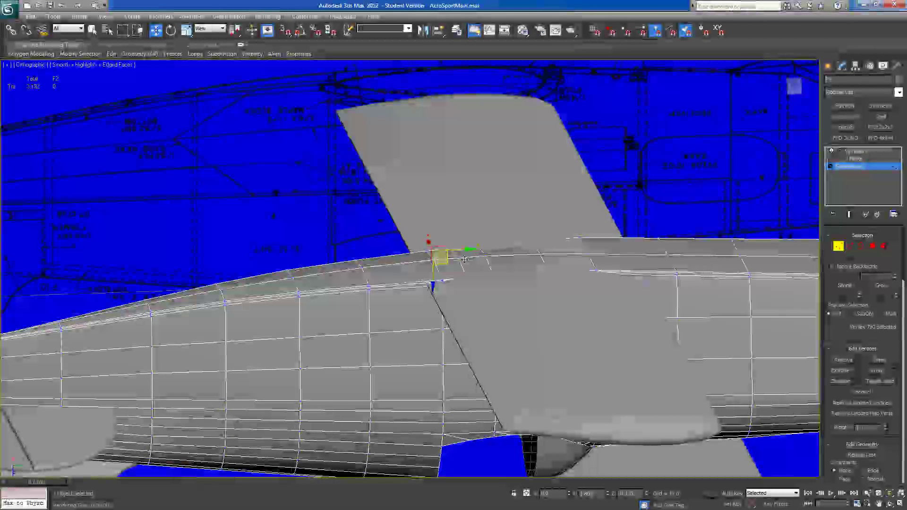
pyautogui.moveTo(463, 259); pyautogui.dragTo(465, 259)
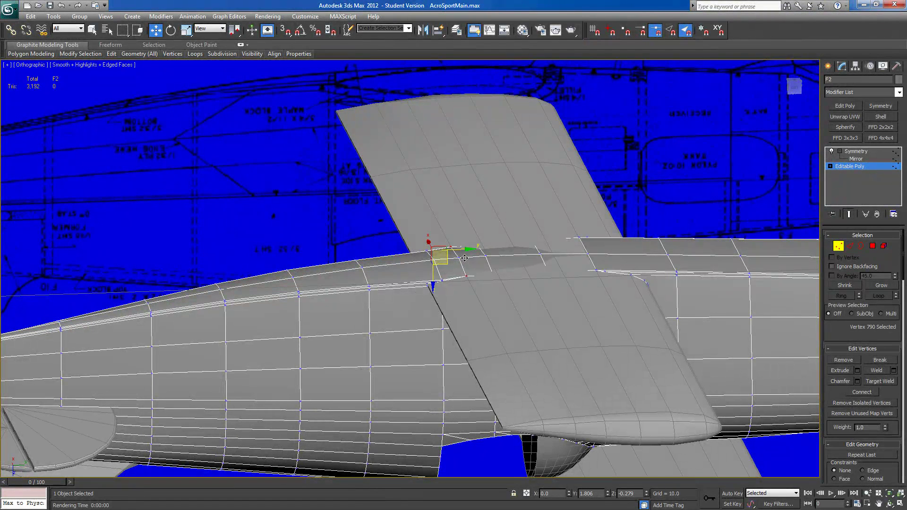
# Hide everything except the fuselage and select the side polygons enclosed by the lower wing imprint.
pyautogui.keyDown('alt'); pyautogui.moveTo(464, 260); pyautogui.dragTo(494, 269, button='middle'); pyautogui.keyUp('alt')
pyautogui.rightClick(494, 269)
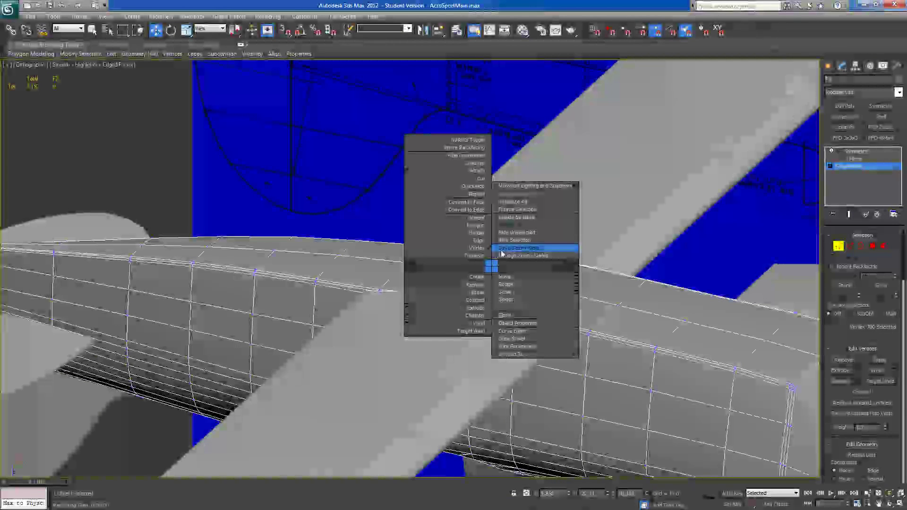
pyautogui.click(527, 230)
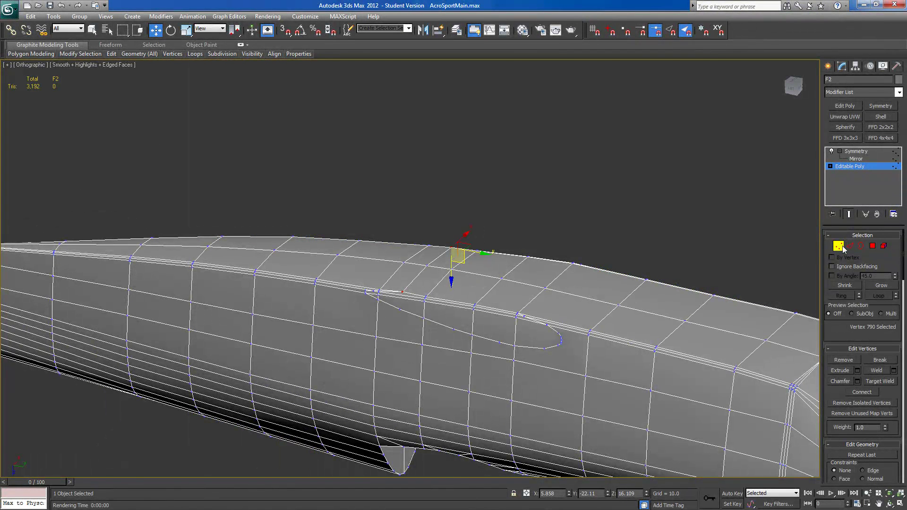
pyautogui.click(873, 246)
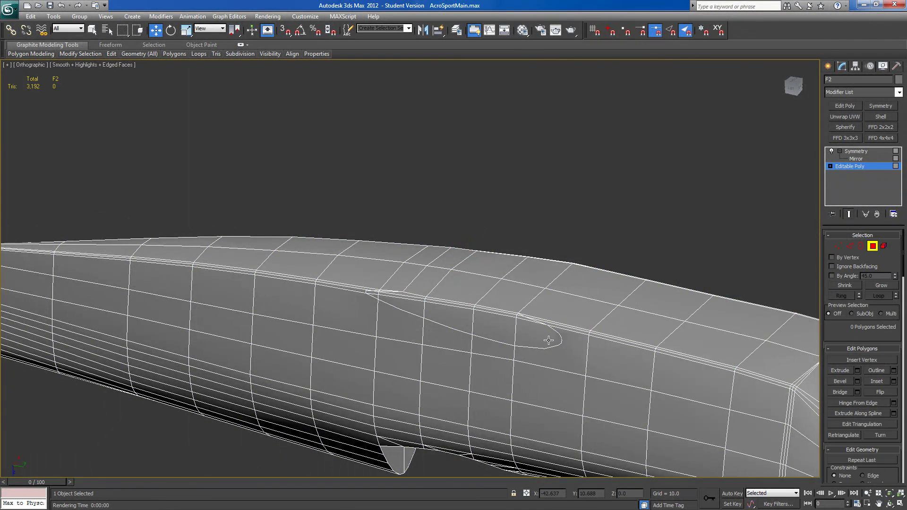
pyautogui.keyDown('alt'); pyautogui.moveTo(544, 322); pyautogui.dragTo(534, 458, button='middle'); pyautogui.keyUp('alt')
pyautogui.click(521, 325)
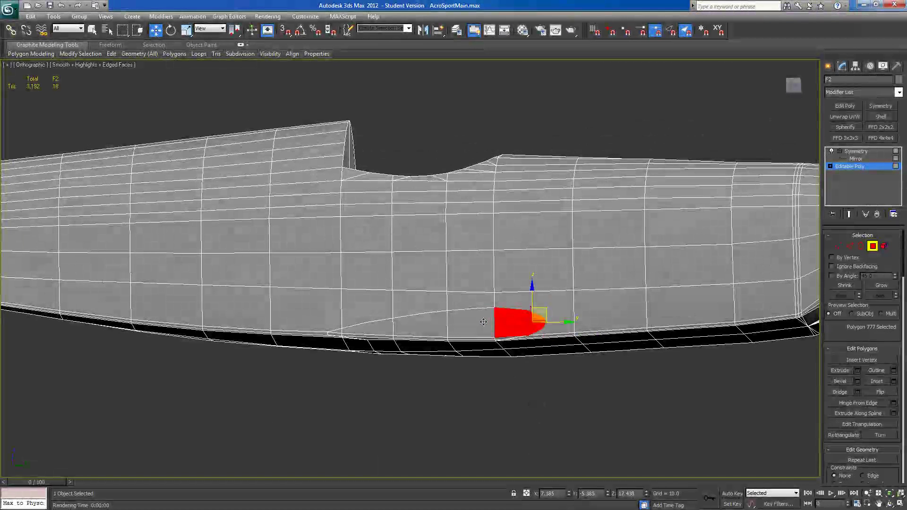
pyautogui.keyDown('ctrl'); pyautogui.click(473, 326); pyautogui.keyUp('ctrl')
pyautogui.keyDown('ctrl'); pyautogui.click(378, 326); pyautogui.keyUp('ctrl')
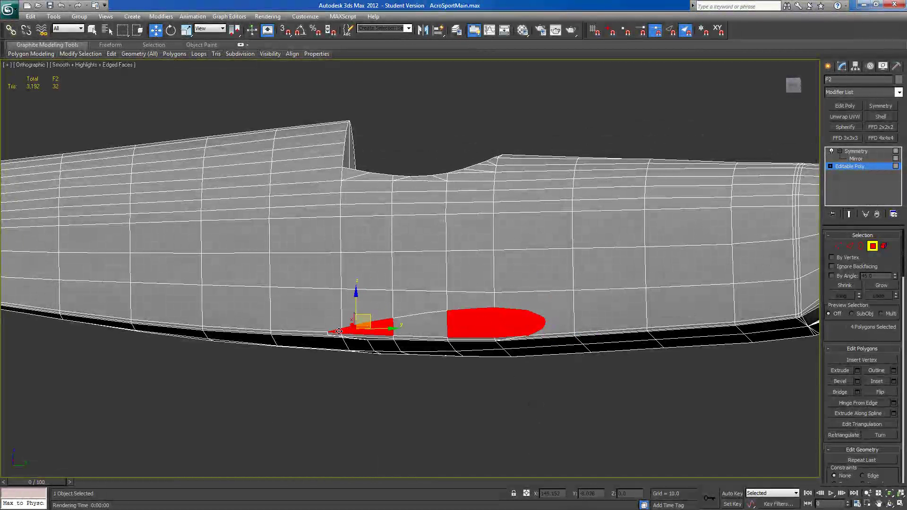
pyautogui.keyDown('ctrl'); pyautogui.click(410, 329); pyautogui.keyUp('ctrl')
# Add the narrow polygons along the fuselage's lower edge beneath the wing imprint to the selection.
pyautogui.keyDown('alt'); pyautogui.moveTo(411, 328); pyautogui.dragTo(416, 284, button='middle'); pyautogui.keyUp('alt')
pyautogui.moveTo(355, 314); pyautogui.dragTo(390, 250, button='middle')
pyautogui.scroll(4, 390, 249)
pyautogui.keyDown('ctrl'); pyautogui.click(390, 245); pyautogui.keyUp('ctrl')
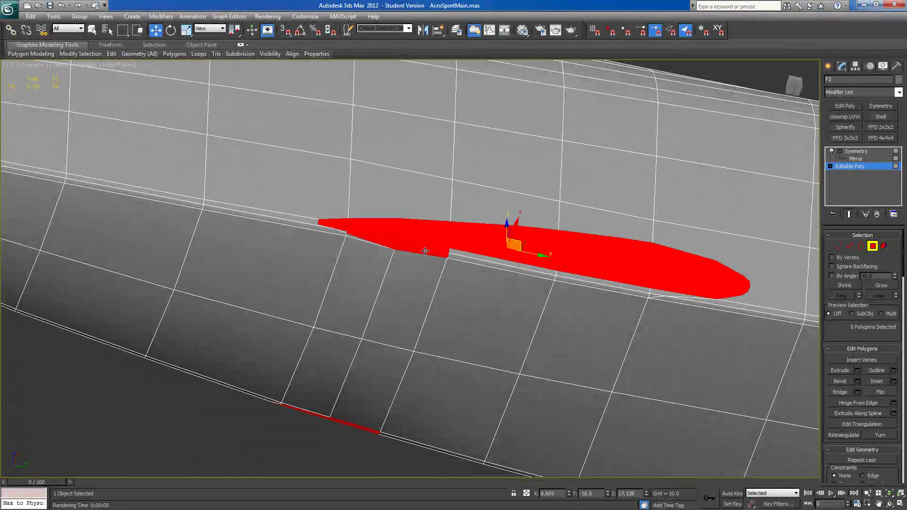
pyautogui.keyDown('ctrl'); pyautogui.click(473, 258); pyautogui.keyUp('ctrl')
pyautogui.keyDown('ctrl'); pyautogui.click(525, 271); pyautogui.keyUp('ctrl')
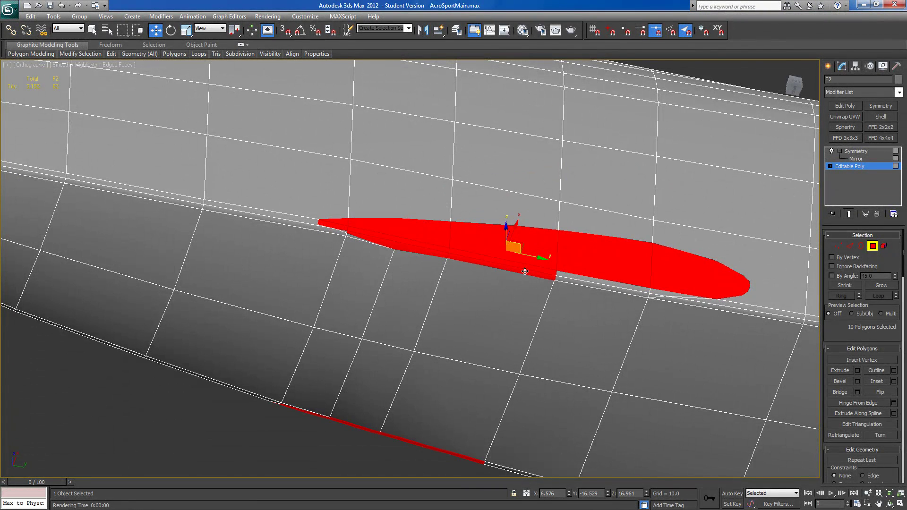
pyautogui.keyDown('ctrl'); pyautogui.click(565, 275); pyautogui.keyUp('ctrl')
pyautogui.keyDown('ctrl'); pyautogui.click(646, 294); pyautogui.keyUp('ctrl')
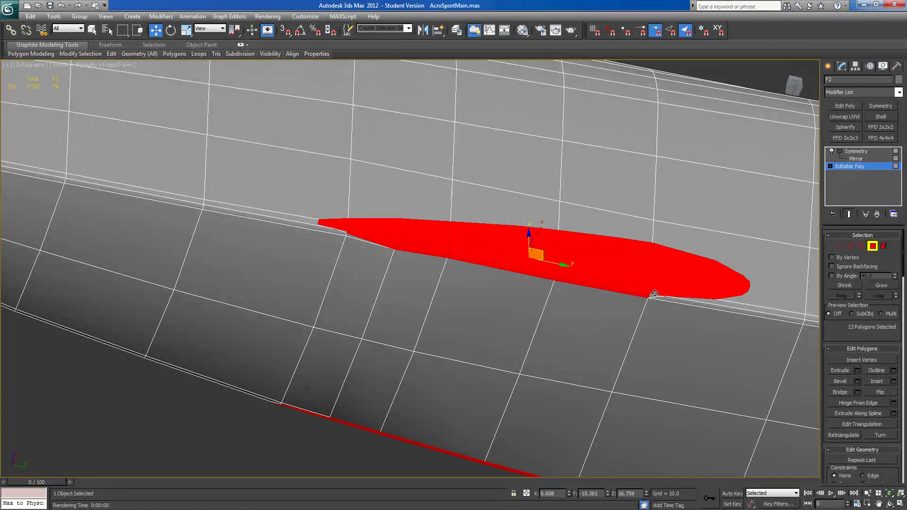
# Add the underside polygons between the two wing imprints to the selection and detach all selected polygons as a separate object.
pyautogui.keyDown('ctrl'); pyautogui.click(606, 321); pyautogui.keyUp('ctrl')
pyautogui.keyDown('ctrl'); pyautogui.click(487, 335); pyautogui.keyUp('ctrl')
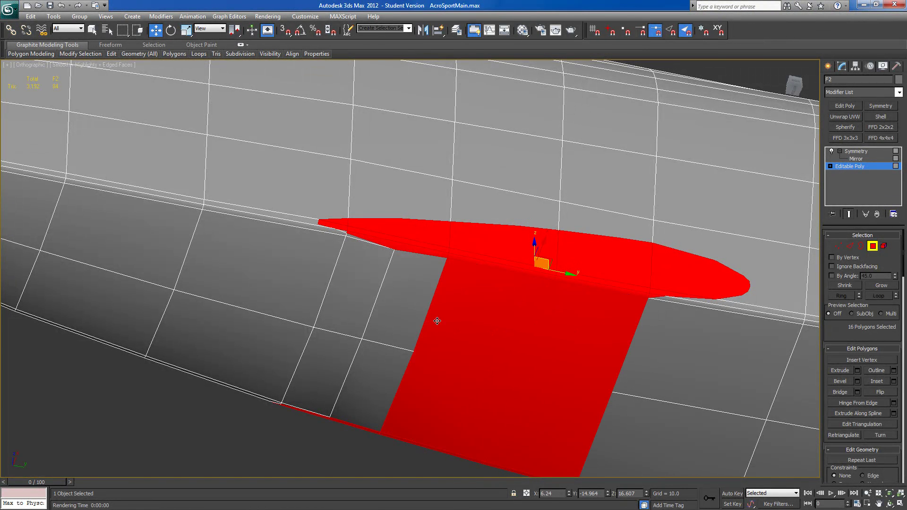
pyautogui.keyDown('ctrl'); pyautogui.click(416, 311); pyautogui.keyUp('ctrl')
pyautogui.keyDown('alt'); pyautogui.moveTo(434, 324); pyautogui.dragTo(554, 368, button='middle'); pyautogui.keyUp('alt')
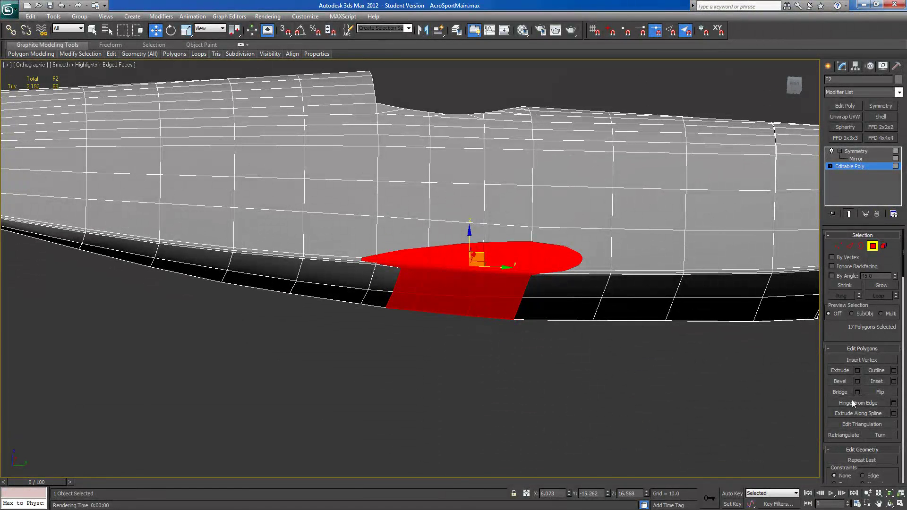
pyautogui.scroll(-3, 844, 371)
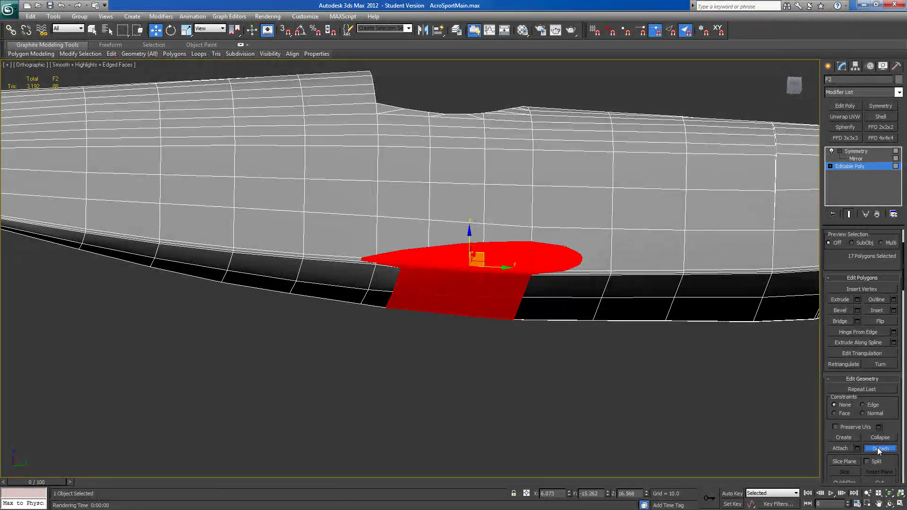
pyautogui.click(877, 448)
pyautogui.click(491, 264)
pyautogui.keyDown('alt'); pyautogui.moveTo(465, 288); pyautogui.dragTo(463, 285, button='middle'); pyautogui.keyUp('alt')
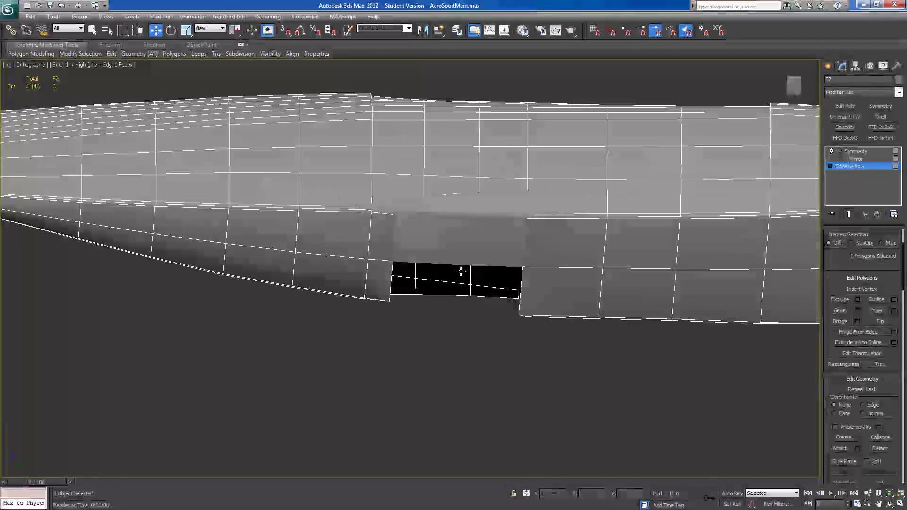
# Unhide all objects, leave the fuselage's polygon editing, and hide the detached wing-area piece.
pyautogui.rightClick(486, 353)
pyautogui.click(501, 325)
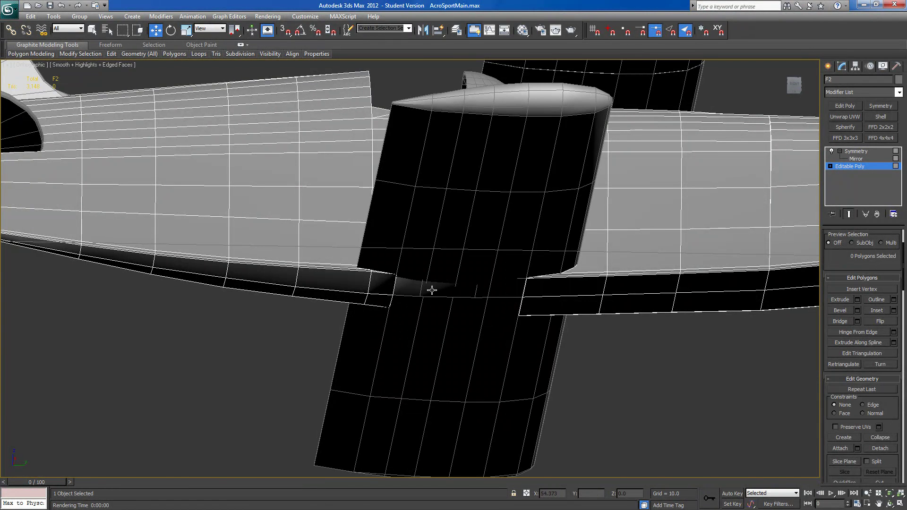
pyautogui.click(856, 151)
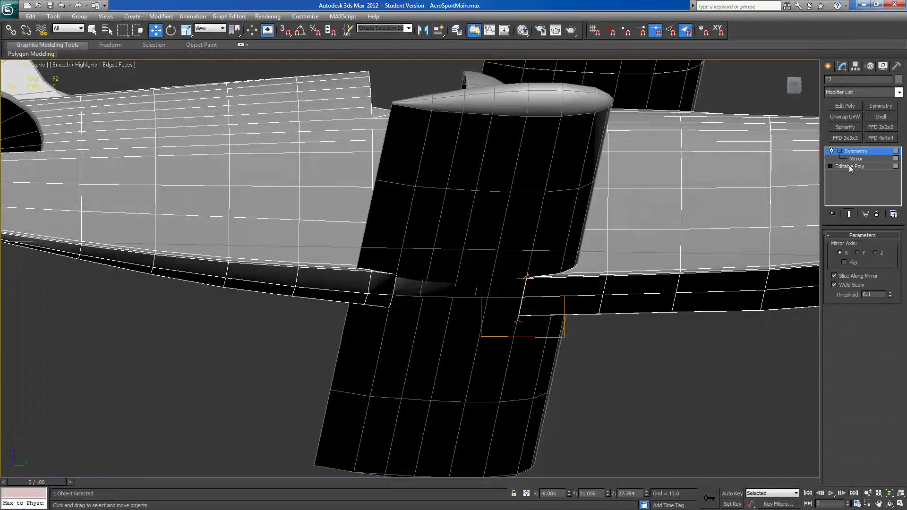
pyautogui.click(422, 285)
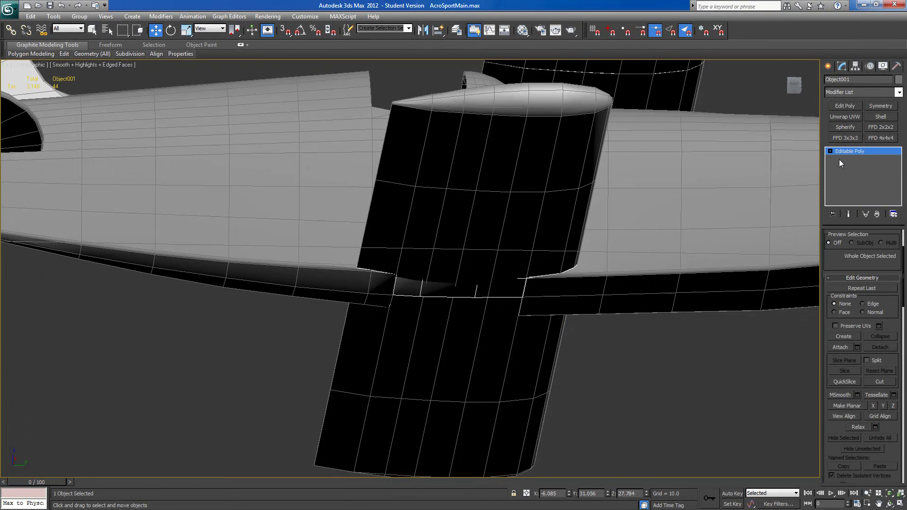
pyautogui.rightClick(636, 402)
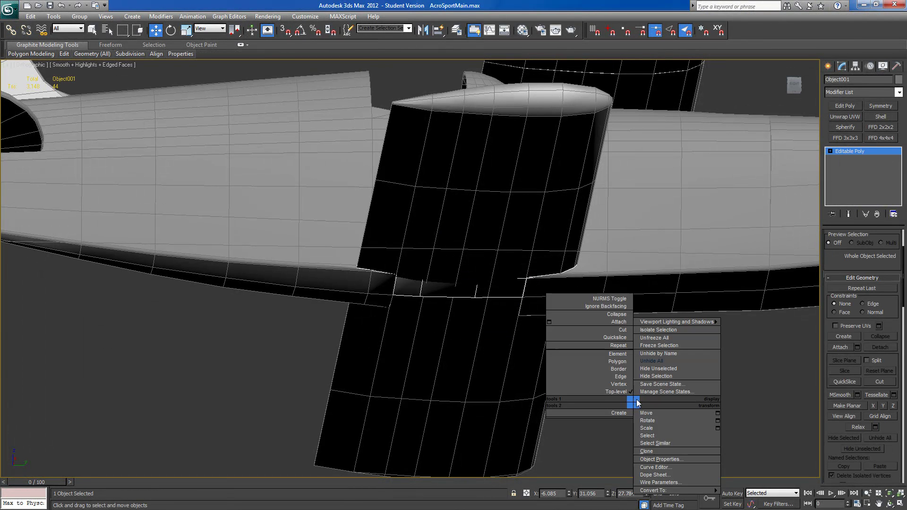
pyautogui.click(676, 375)
# Examine the lower wing and the fuselage opening from below and around the aircraft.
pyautogui.keyDown('alt'); pyautogui.moveTo(597, 339); pyautogui.dragTo(532, 257, button='middle'); pyautogui.keyUp('alt')
pyautogui.scroll(-6, 566, 288)
pyautogui.scroll(5, 534, 259)
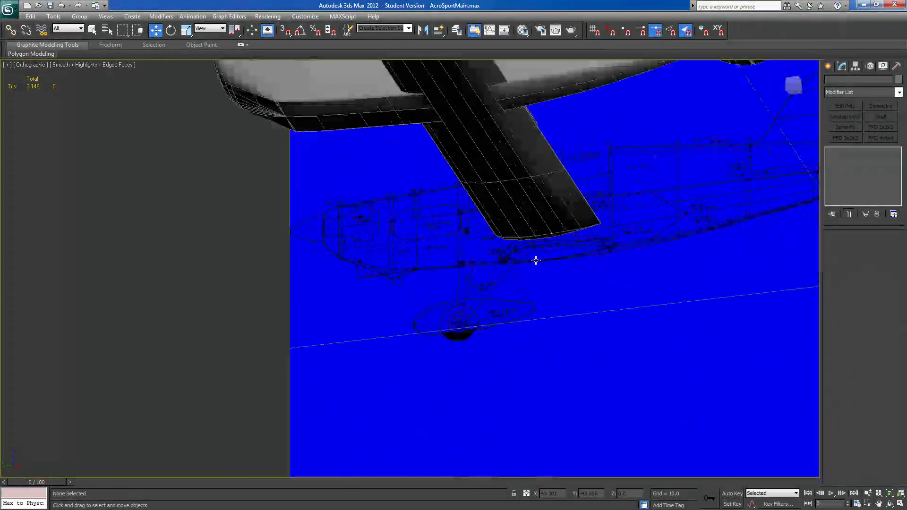
pyautogui.scroll(2, 537, 259)
pyautogui.moveTo(666, 304); pyautogui.dragTo(623, 336, button='middle')
pyautogui.scroll(-2, 622, 335)
pyautogui.scroll(-6, 510, 215)
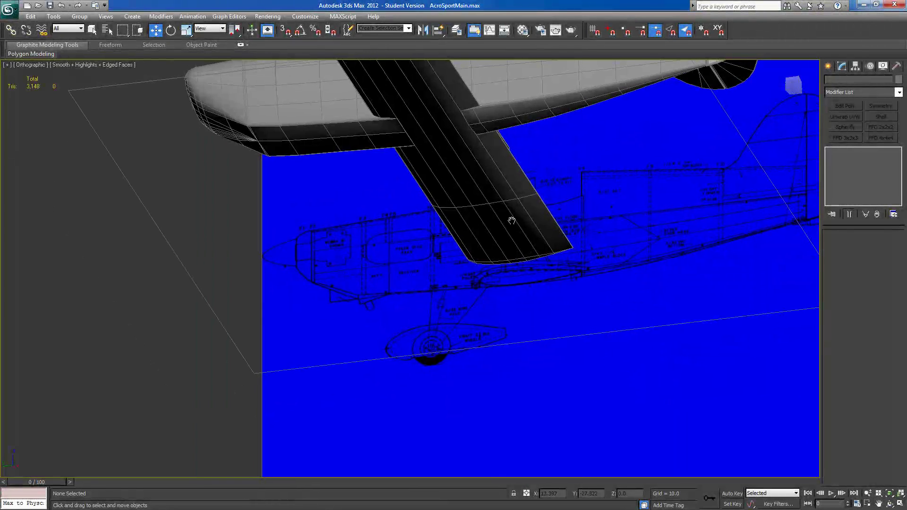
pyautogui.keyDown('alt'); pyautogui.moveTo(512, 225); pyautogui.dragTo(503, 191, button='middle'); pyautogui.keyUp('alt')
# Unhide all objects and delete the detached wing-area piece from the fuselage underside.
pyautogui.rightClick(502, 191)
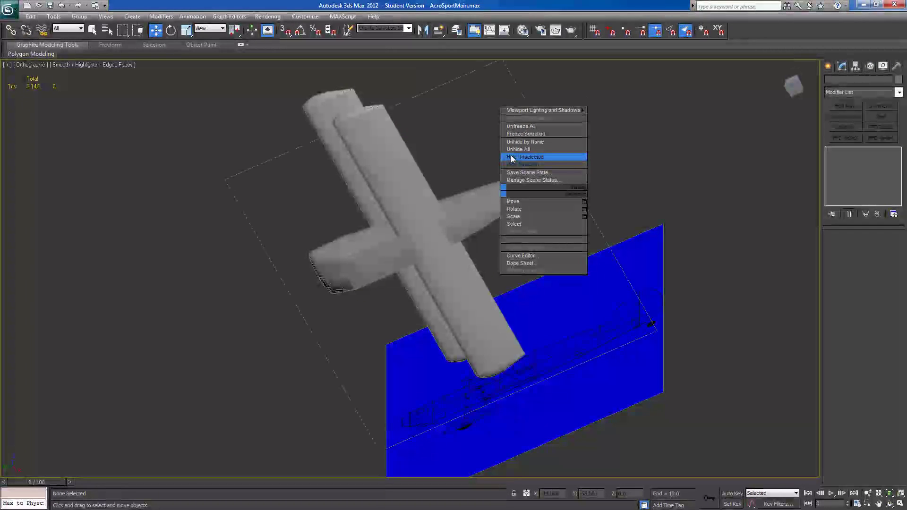
pyautogui.click(512, 152)
pyautogui.click(434, 240)
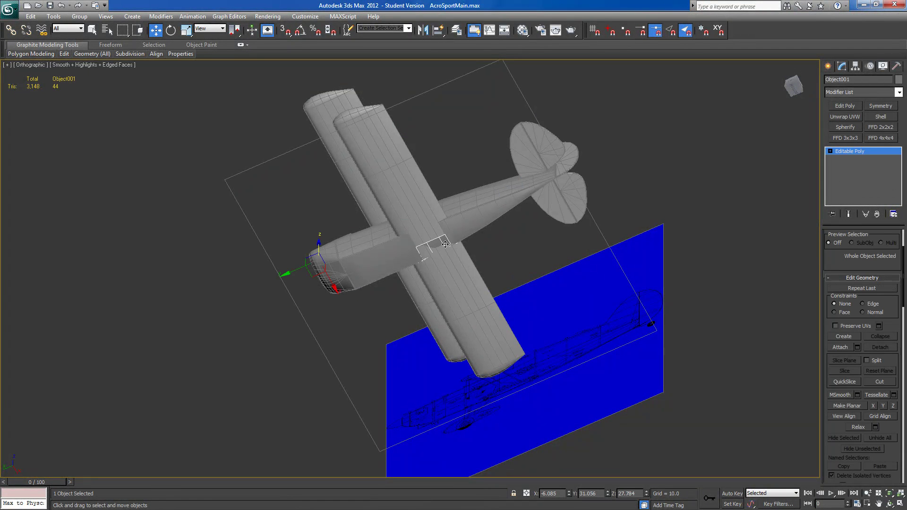
pyautogui.press('Delete')
# Select the lower wing and hide it.
pyautogui.keyDown('alt'); pyautogui.moveTo(479, 292); pyautogui.dragTo(528, 325, button='middle'); pyautogui.keyUp('alt')
pyautogui.keyDown('alt'); pyautogui.moveTo(480, 276); pyautogui.dragTo(392, 382, button='middle'); pyautogui.keyUp('alt')
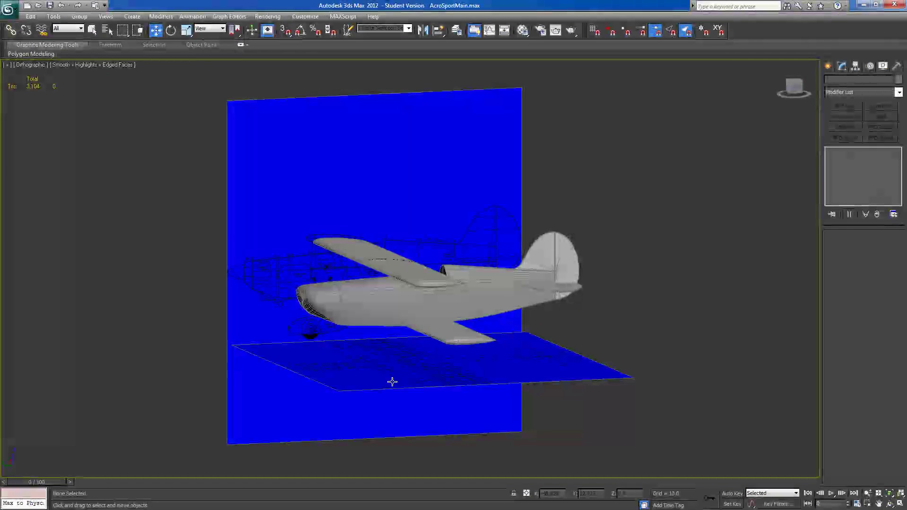
pyautogui.scroll(5, 407, 270)
pyautogui.click(454, 423)
pyautogui.rightClick(456, 423)
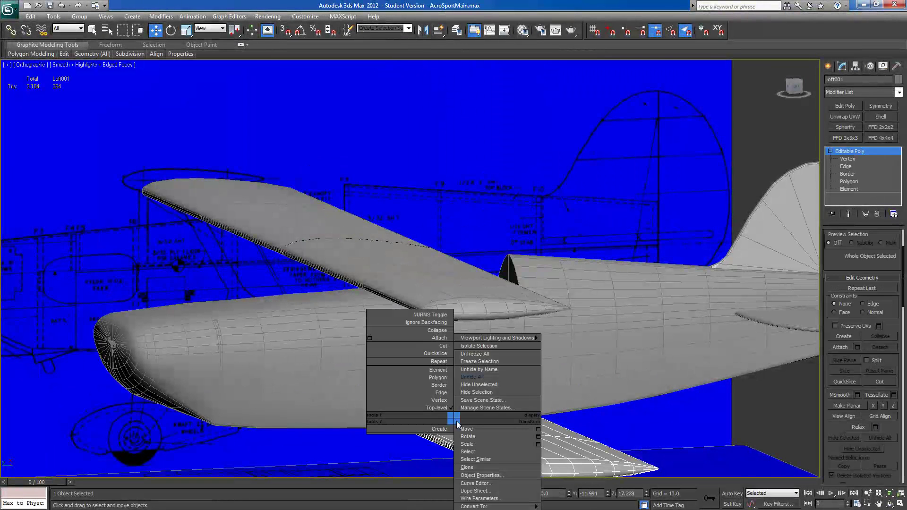
pyautogui.click(464, 392)
pyautogui.moveTo(464, 393)
pyautogui.keyDown('alt'); pyautogui.mouseDown(button='middle')
pyautogui.moveTo(468, 340)
pyautogui.moveTo(451, 355)
pyautogui.moveTo(472, 377)
pyautogui.mouseUp(button='middle'); pyautogui.keyUp('alt')
pyautogui.scroll(-5, 471, 359)
# Select the fuselage and collapse its modifier stack, including Symmetry, into a single editable poly.
pyautogui.click(537, 469)
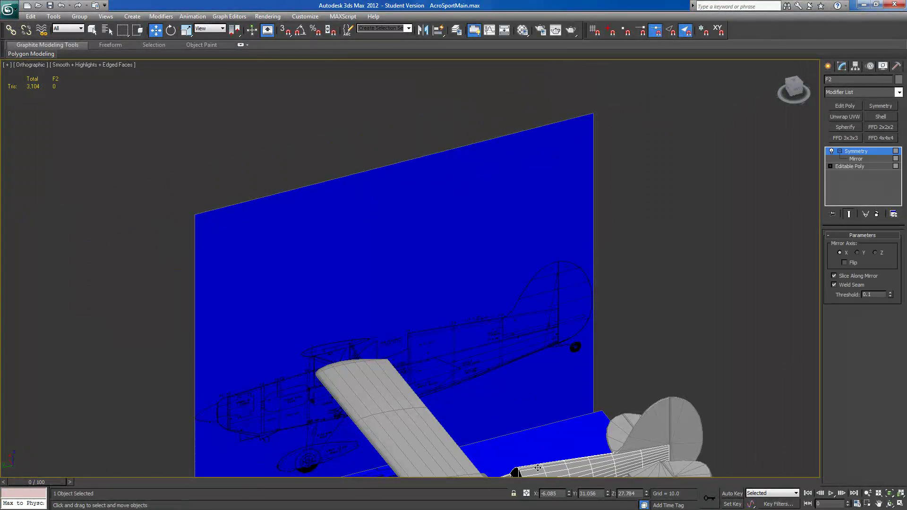
pyautogui.click(901, 493)
pyautogui.keyDown('alt'); pyautogui.moveTo(538, 362); pyautogui.dragTo(515, 292, button='middle'); pyautogui.keyUp('alt')
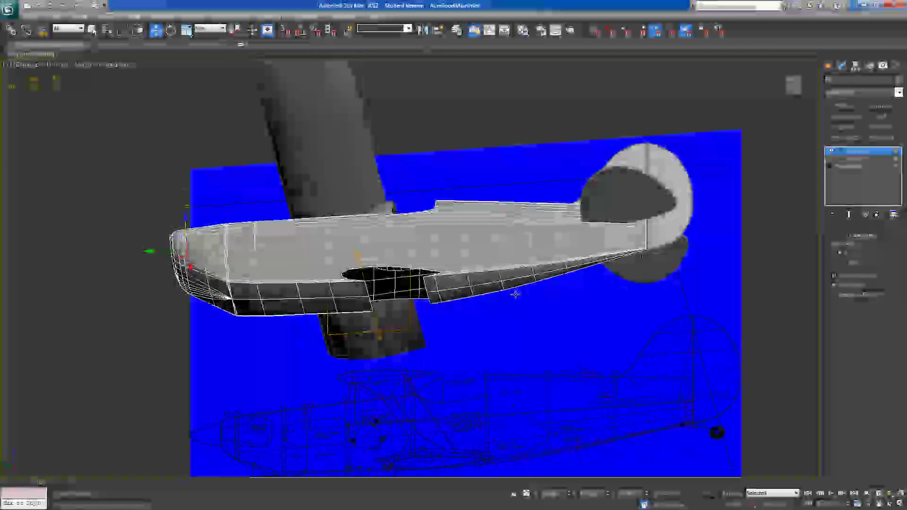
pyautogui.scroll(6, 473, 293)
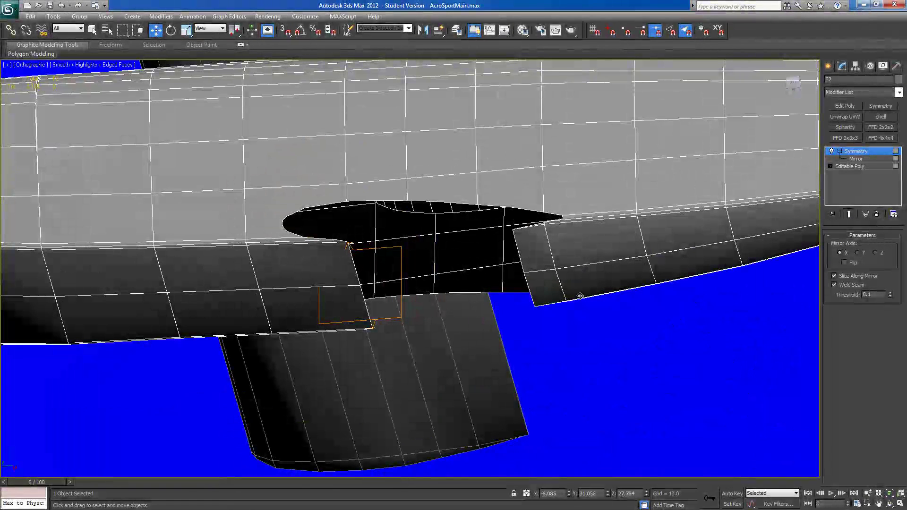
pyautogui.rightClick(851, 153)
pyautogui.click(802, 249)
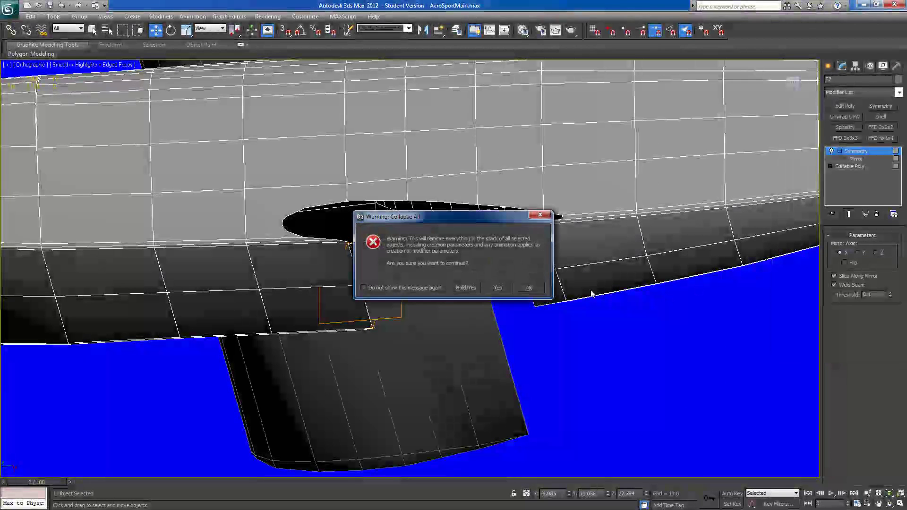
pyautogui.click(503, 289)
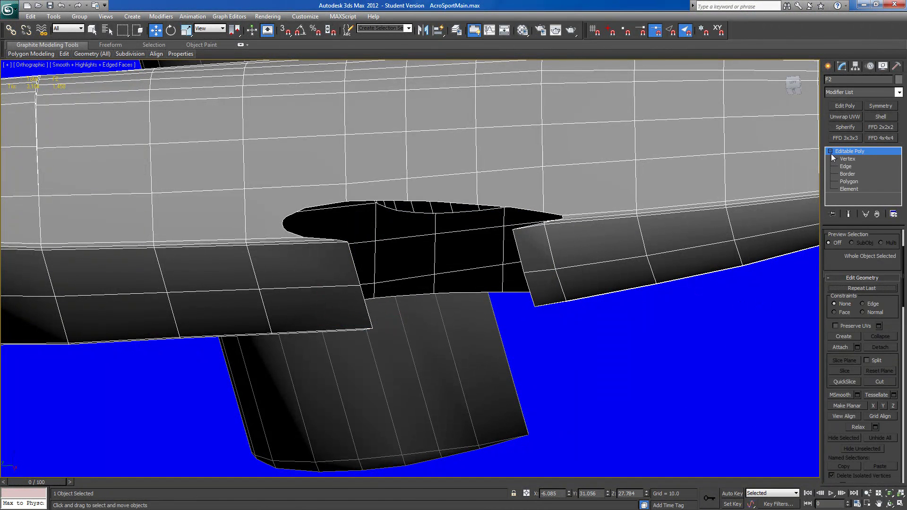
# At edge level, bridge one pair of opposite edges across the middle of the lower-wing opening.
pyautogui.click(843, 168)
pyautogui.keyDown('alt'); pyautogui.moveTo(654, 260); pyautogui.dragTo(445, 334, button='middle'); pyautogui.keyUp('alt')
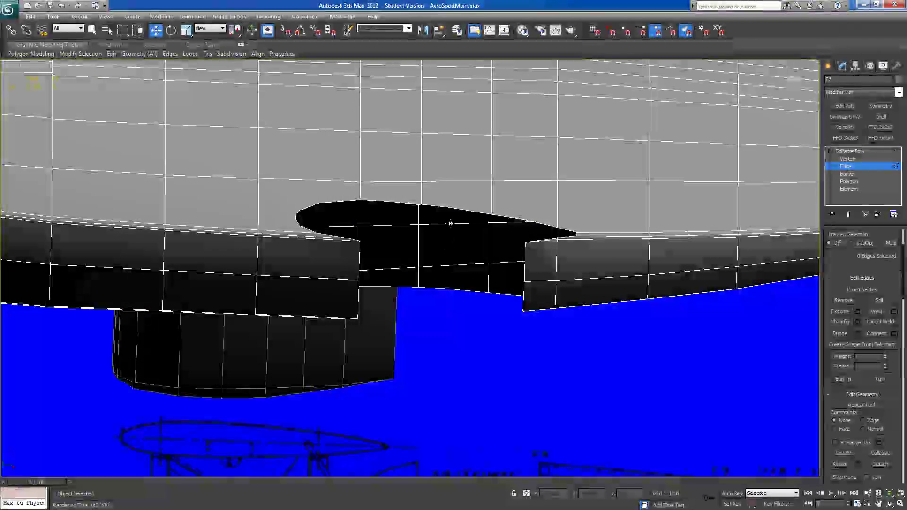
pyautogui.click(452, 210)
pyautogui.keyDown('ctrl'); pyautogui.click(451, 289); pyautogui.keyUp('ctrl')
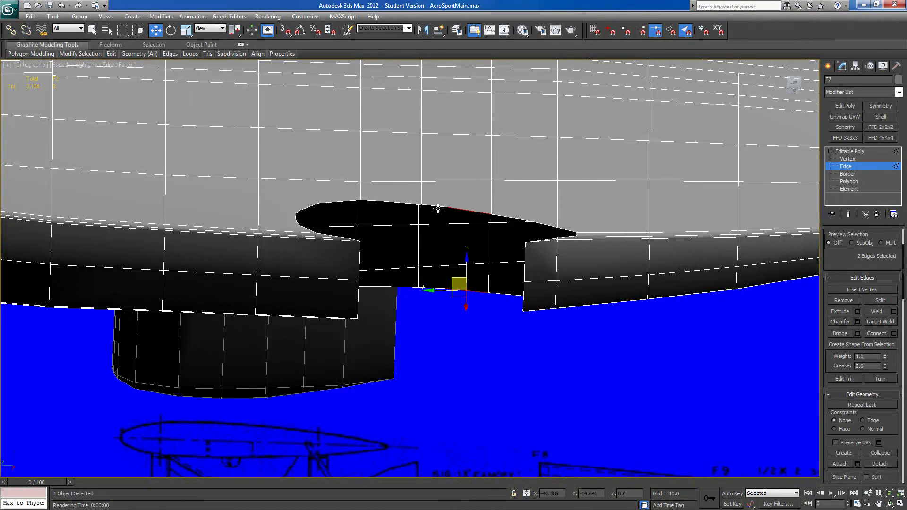
pyautogui.click(840, 334)
# Bridge the two neighbouring pairs of opposite edges in the wing opening, working forward from the first strip.
pyautogui.click(439, 206)
pyautogui.keyDown('ctrl'); pyautogui.click(432, 288); pyautogui.keyUp('ctrl')
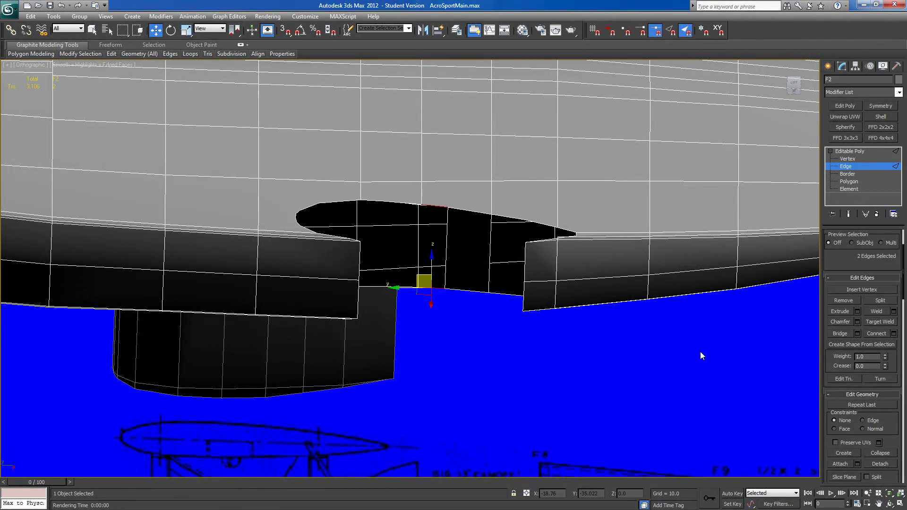
pyautogui.click(400, 203)
pyautogui.keyDown('alt'); pyautogui.moveTo(599, 349); pyautogui.dragTo(421, 247, button='middle'); pyautogui.keyUp('alt')
pyautogui.keyDown('ctrl'); pyautogui.click(420, 214); pyautogui.keyUp('ctrl')
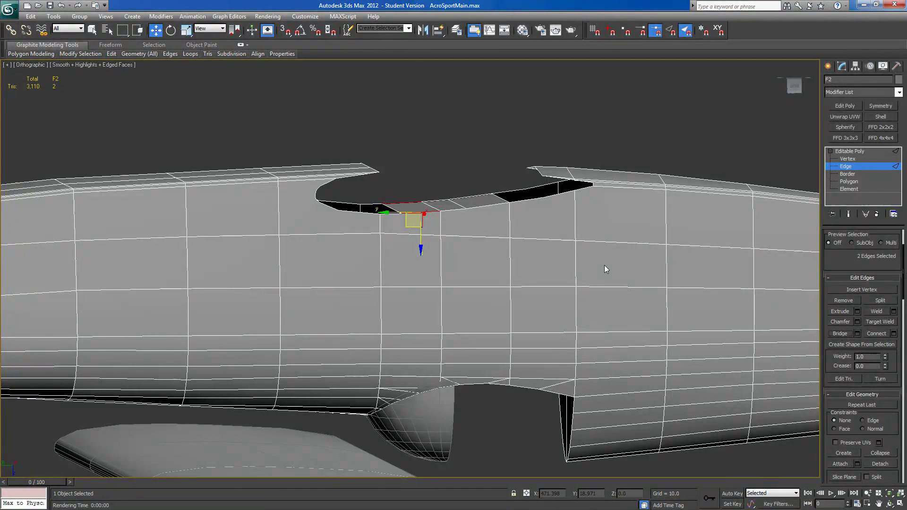
# Bridge the opposite edge pairs behind the middle strips, filling the wing opening toward its trailing edge.
pyautogui.keyDown('alt'); pyautogui.moveTo(557, 209); pyautogui.dragTo(535, 127, button='middle'); pyautogui.keyUp('alt')
pyautogui.click(540, 196)
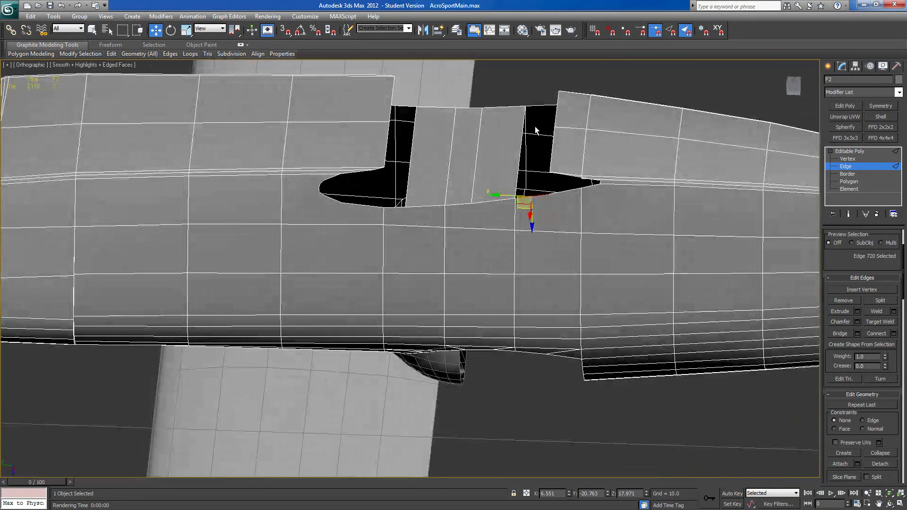
pyautogui.click(834, 332)
pyautogui.keyDown('alt'); pyautogui.moveTo(600, 197); pyautogui.dragTo(565, 144, button='middle'); pyautogui.keyUp('alt')
pyautogui.click(562, 142)
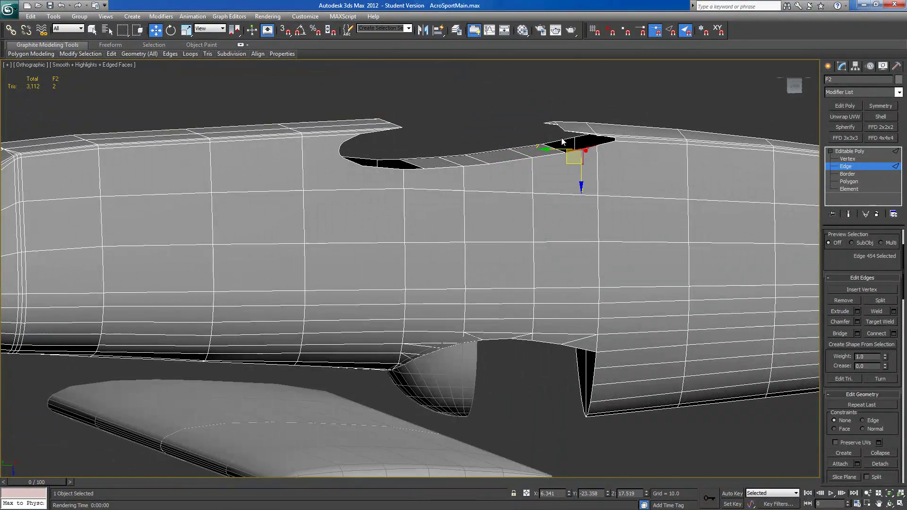
pyautogui.click(838, 334)
pyautogui.click(609, 142)
pyautogui.keyDown('alt'); pyautogui.moveTo(609, 143); pyautogui.dragTo(491, 198, button='middle'); pyautogui.keyUp('alt')
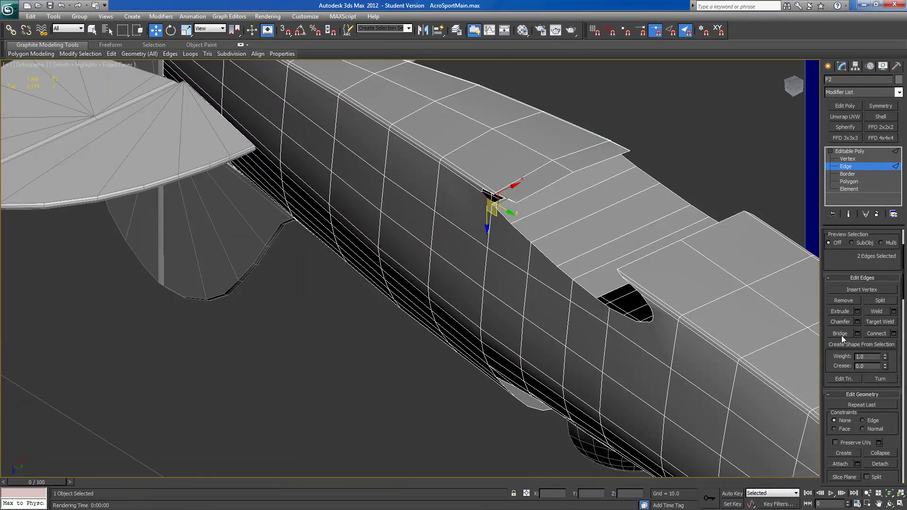
# Bridge the short opposite edges at the pointed trailing-edge tips to close the rear of the wing recess.
pyautogui.keyDown('alt'); pyautogui.moveTo(617, 298); pyautogui.dragTo(524, 268, button='middle'); pyautogui.keyUp('alt')
pyautogui.click(507, 240)
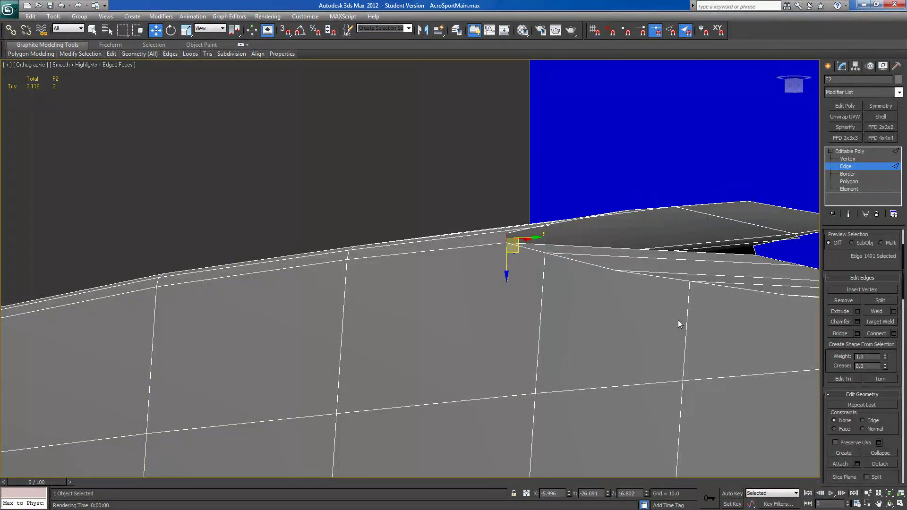
pyautogui.keyDown('alt'); pyautogui.moveTo(740, 363); pyautogui.dragTo(738, 364, button='middle'); pyautogui.keyUp('alt')
pyautogui.keyDown('ctrl'); pyautogui.click(739, 202); pyautogui.keyUp('ctrl')
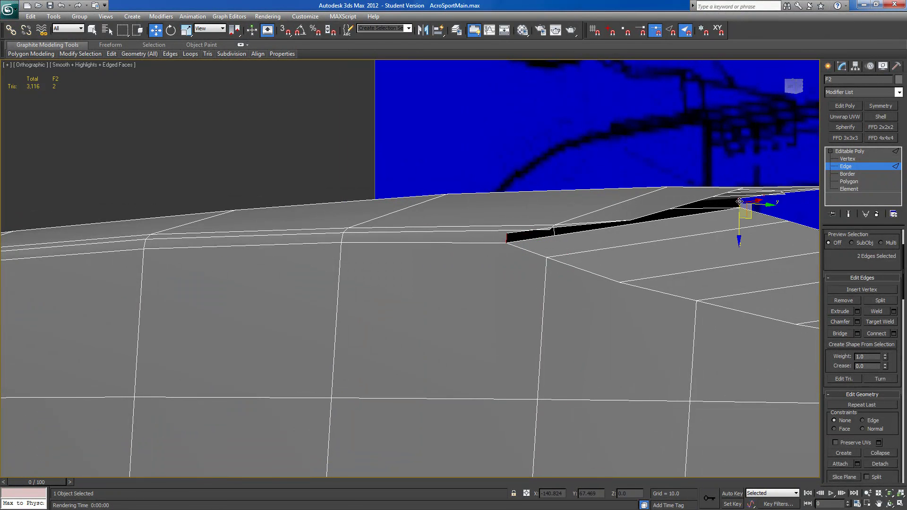
pyautogui.click(843, 333)
# Bridge the next two opposite edge pairs in front of the existing strips, toward the rounded leading edge.
pyautogui.keyDown('alt'); pyautogui.moveTo(759, 278); pyautogui.dragTo(575, 240, button='middle'); pyautogui.keyUp('alt')
pyautogui.click(575, 237)
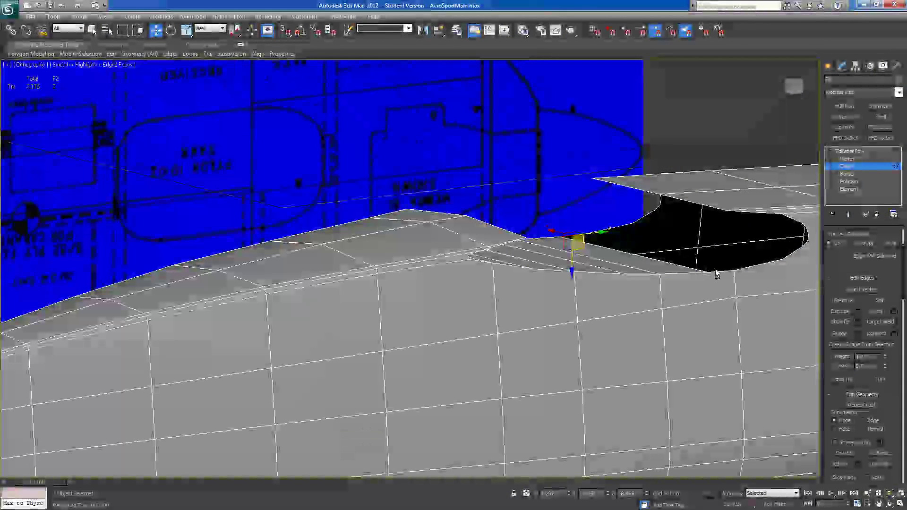
pyautogui.keyDown('ctrl'); pyautogui.click(717, 271); pyautogui.keyUp('ctrl')
pyautogui.click(840, 335)
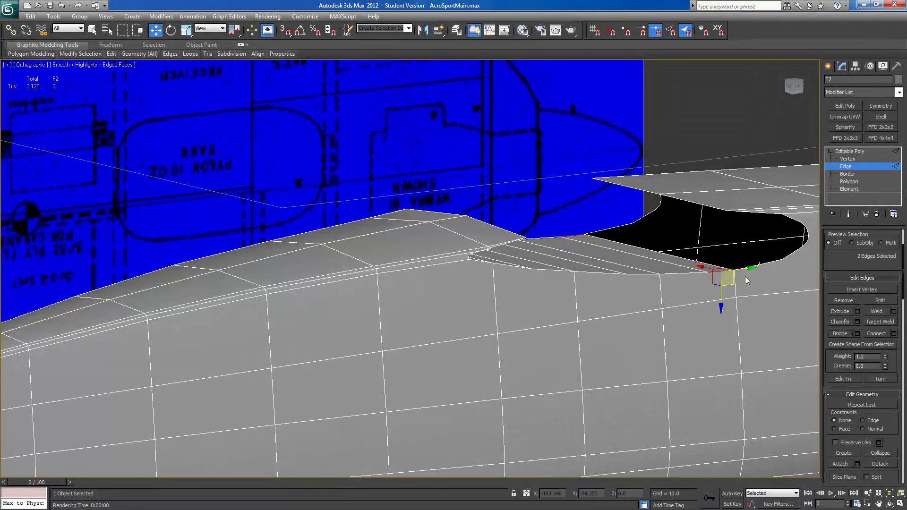
pyautogui.click(743, 268)
pyautogui.keyDown('ctrl'); pyautogui.click(597, 233); pyautogui.keyUp('ctrl')
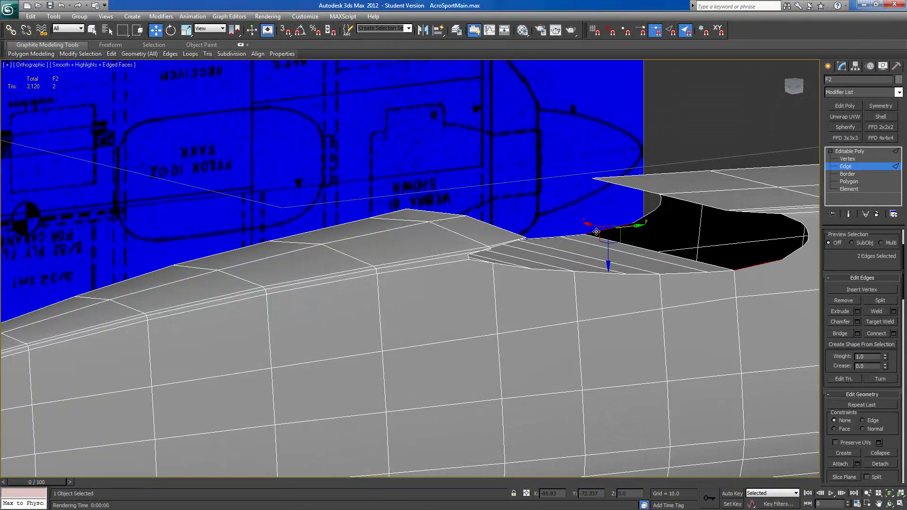
pyautogui.click(840, 334)
# Bridge two more opposite edge pairs where the wing opening starts curving around its leading edge.
pyautogui.moveTo(679, 287); pyautogui.dragTo(492, 282, button='middle')
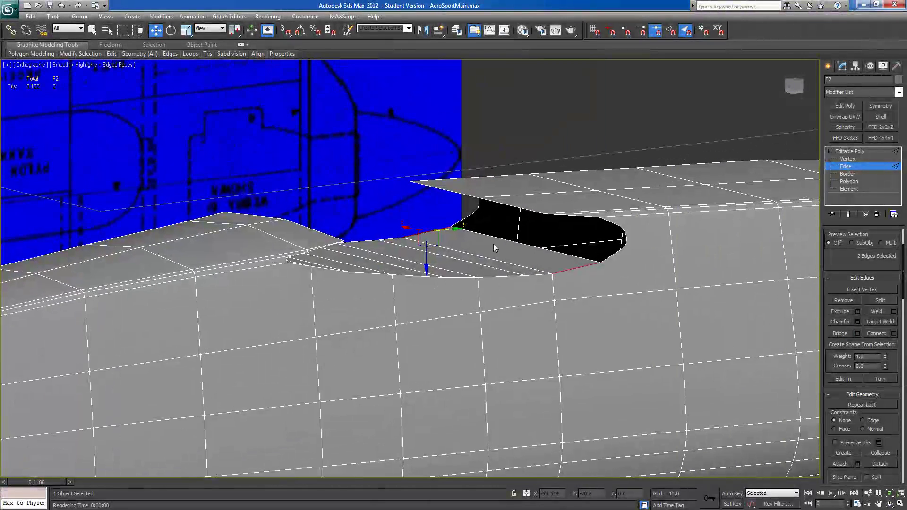
pyautogui.click(463, 220)
pyautogui.keyDown('ctrl'); pyautogui.click(612, 258); pyautogui.keyUp('ctrl')
pyautogui.click(845, 335)
pyautogui.scroll(3, 728, 229)
pyautogui.click(737, 219)
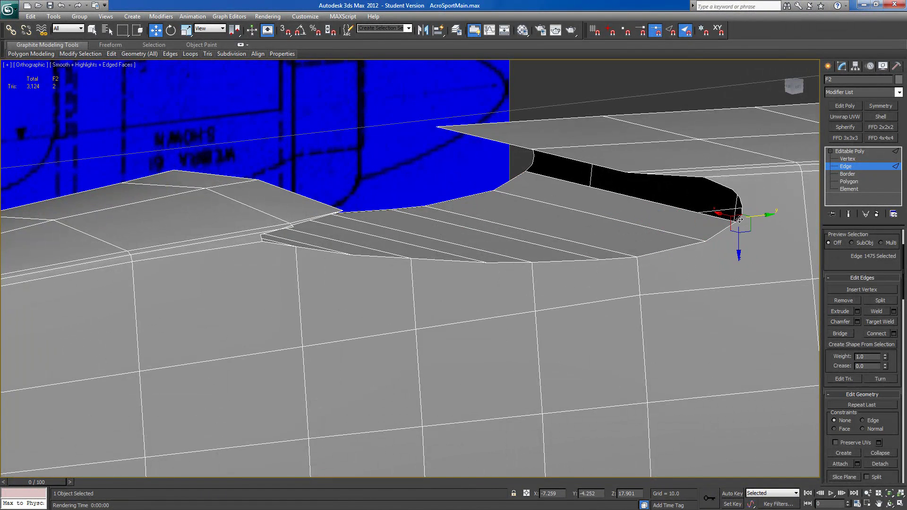
pyautogui.keyDown('ctrl'); pyautogui.click(528, 168); pyautogui.keyUp('ctrl')
pyautogui.click(841, 333)
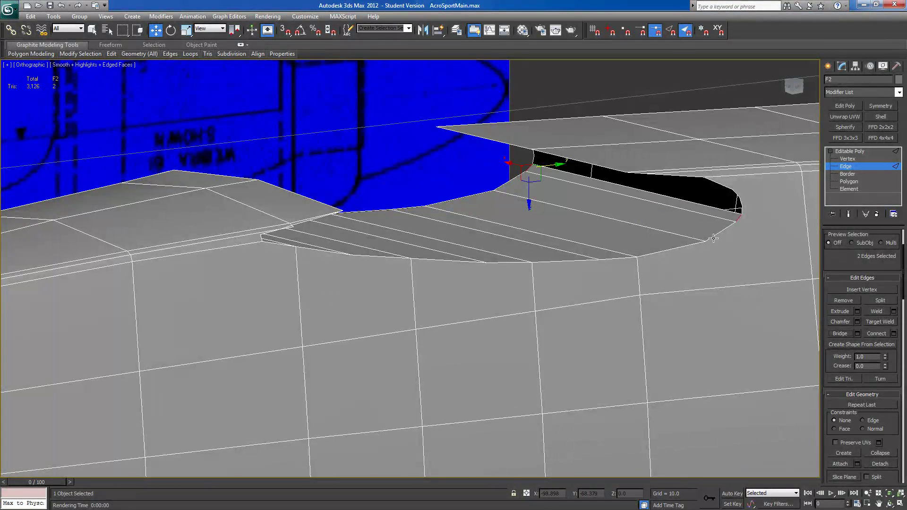
# Bridge the two narrow opposite edge pairs at the foremost curve of the wing opening.
pyautogui.scroll(3, 543, 252)
pyautogui.click(636, 199)
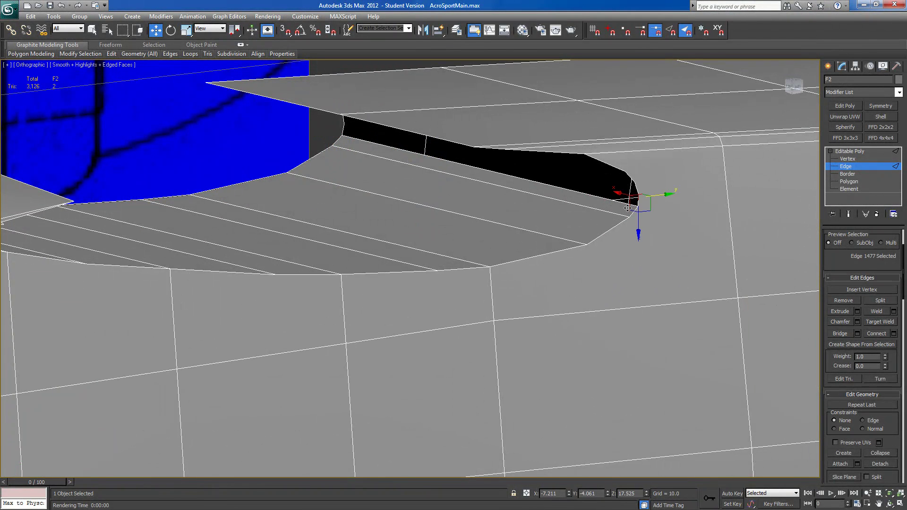
pyautogui.keyDown('ctrl'); pyautogui.click(350, 130); pyautogui.keyUp('ctrl')
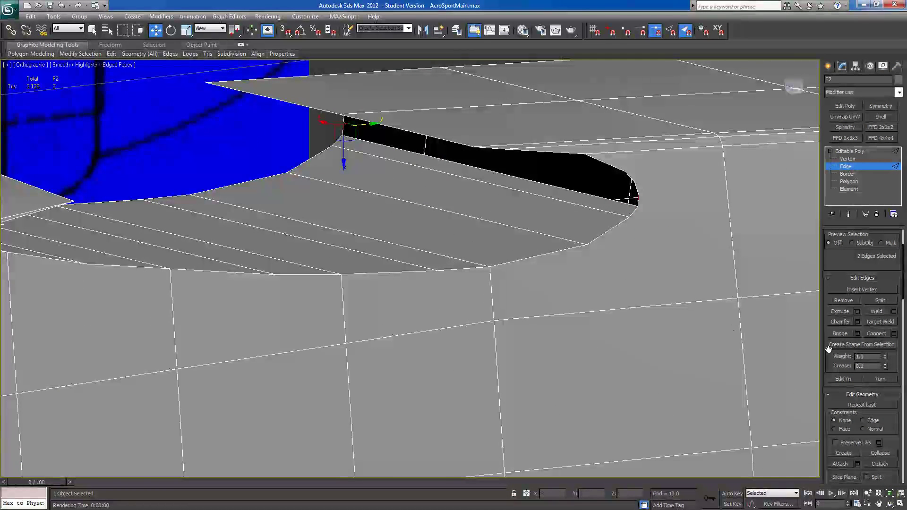
pyautogui.keyDown('ctrl'); pyautogui.click(639, 205); pyautogui.keyUp('ctrl')
pyautogui.click(638, 203)
pyautogui.keyDown('ctrl'); pyautogui.click(342, 133); pyautogui.keyUp('ctrl')
pyautogui.click(831, 333)
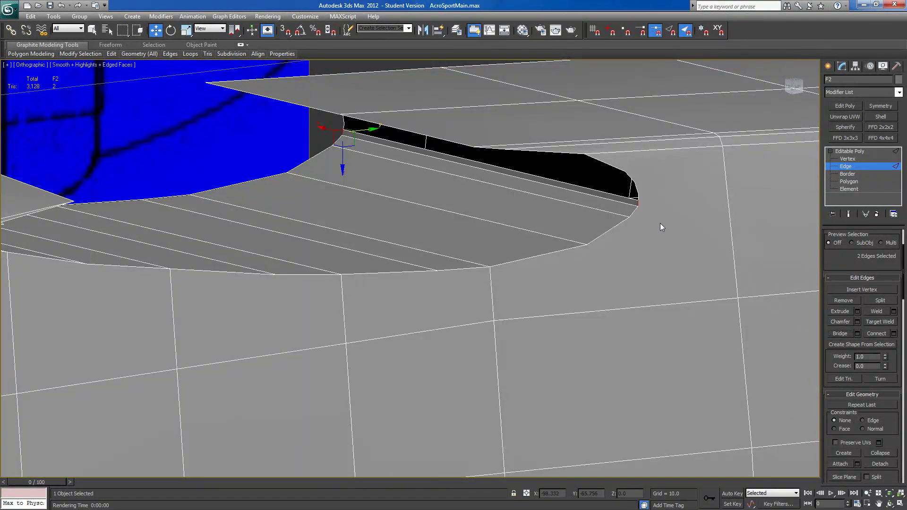
pyautogui.click(641, 198)
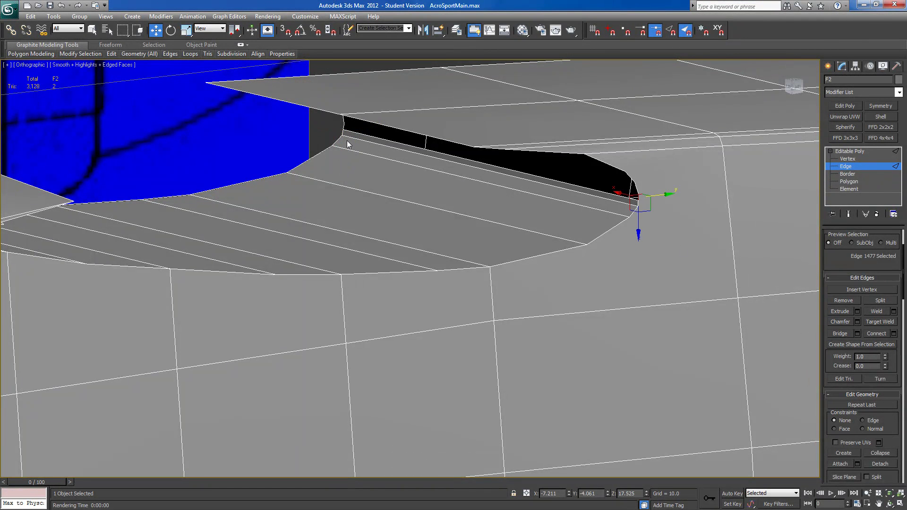
pyautogui.keyDown('ctrl'); pyautogui.click(344, 128); pyautogui.keyUp('ctrl')
pyautogui.click(840, 334)
# From the other side of the opening, bridge the short edge pair just below the foremost leading-edge strips.
pyautogui.scroll(-2, 600, 198)
pyautogui.keyDown('alt'); pyautogui.moveTo(599, 198); pyautogui.dragTo(607, 389, button='middle'); pyautogui.keyUp('alt')
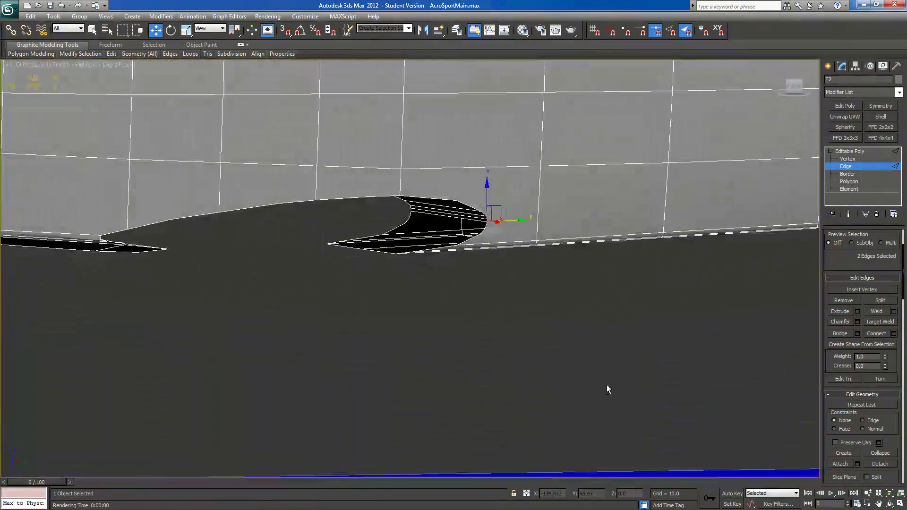
pyautogui.scroll(3, 503, 314)
pyautogui.click(403, 156)
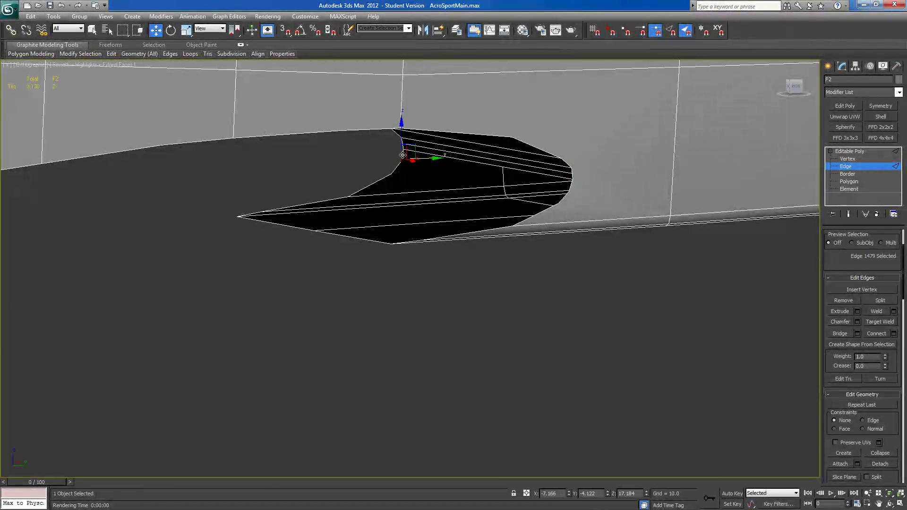
pyautogui.click(569, 186)
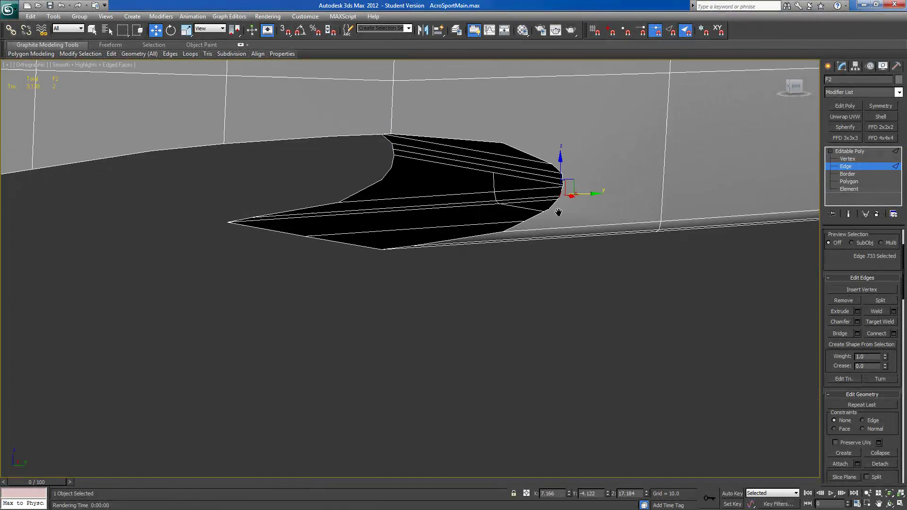
pyautogui.scroll(2, 579, 201)
pyautogui.click(610, 197)
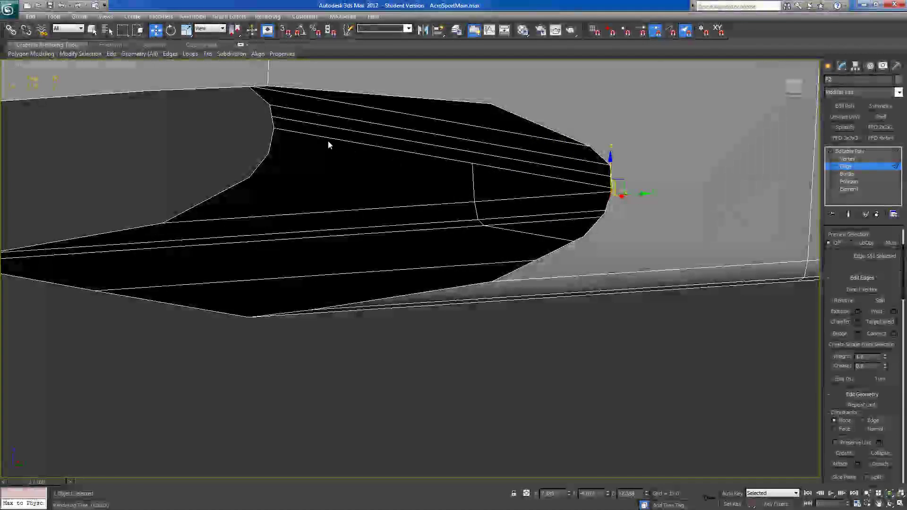
pyautogui.keyDown('ctrl'); pyautogui.click(272, 136); pyautogui.keyUp('ctrl')
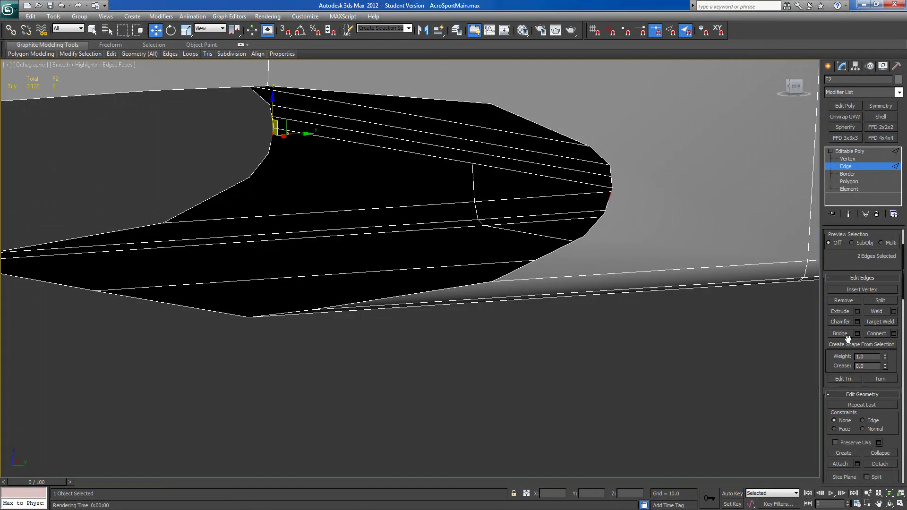
pyautogui.click(839, 334)
# Bridge the following two opposite edge pairs down around the lower curve of the leading edge.
pyautogui.click(605, 208)
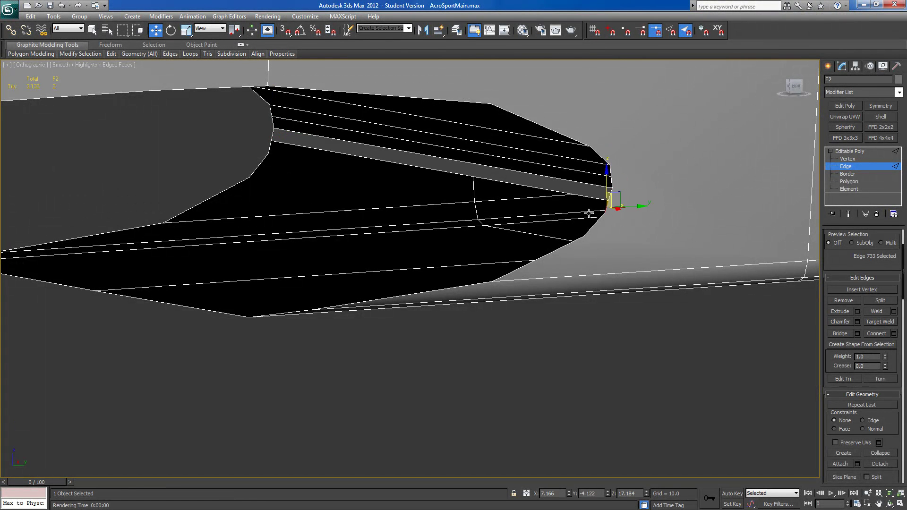
pyautogui.keyDown('ctrl'); pyautogui.click(259, 169); pyautogui.keyUp('ctrl')
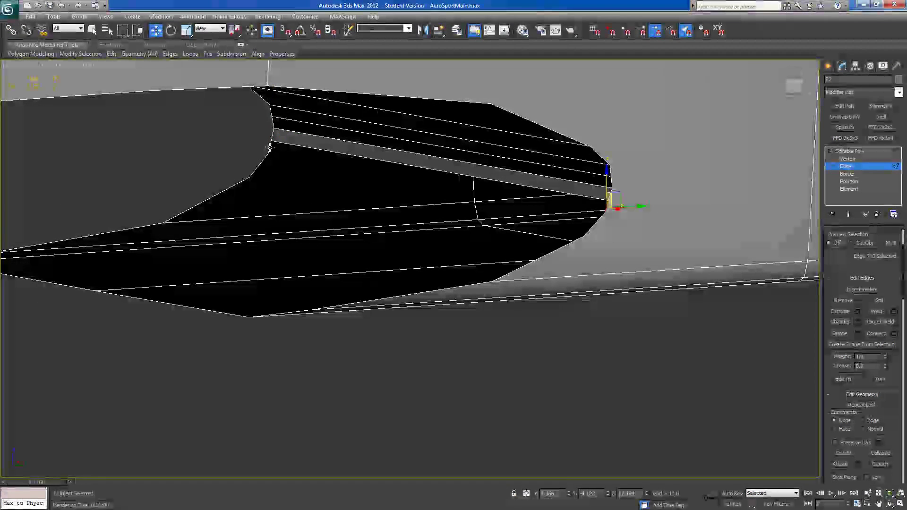
pyautogui.click(846, 334)
pyautogui.click(594, 229)
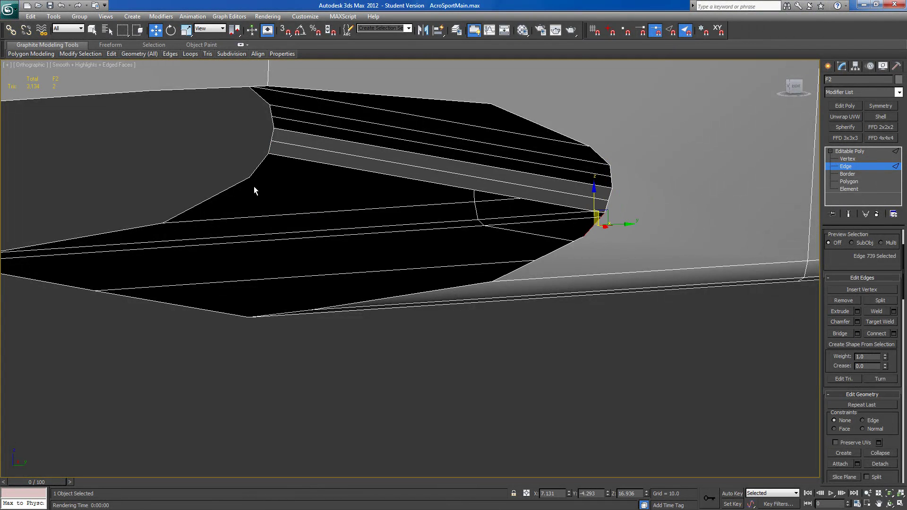
pyautogui.keyDown('ctrl'); pyautogui.click(254, 174); pyautogui.keyUp('ctrl')
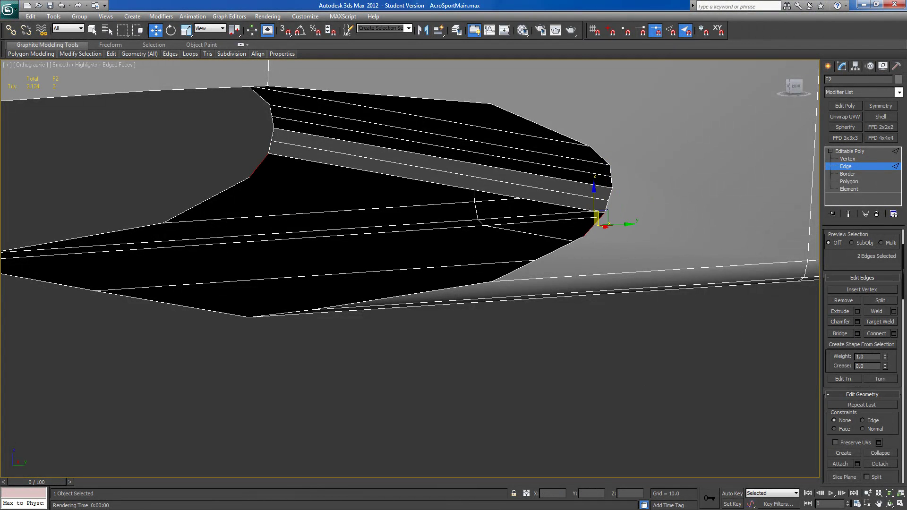
pyautogui.click(841, 334)
# Bridge the next two opposite edge pairs along the lower side of the wing opening, moving back from the leading-edge curve.
pyautogui.click(218, 194)
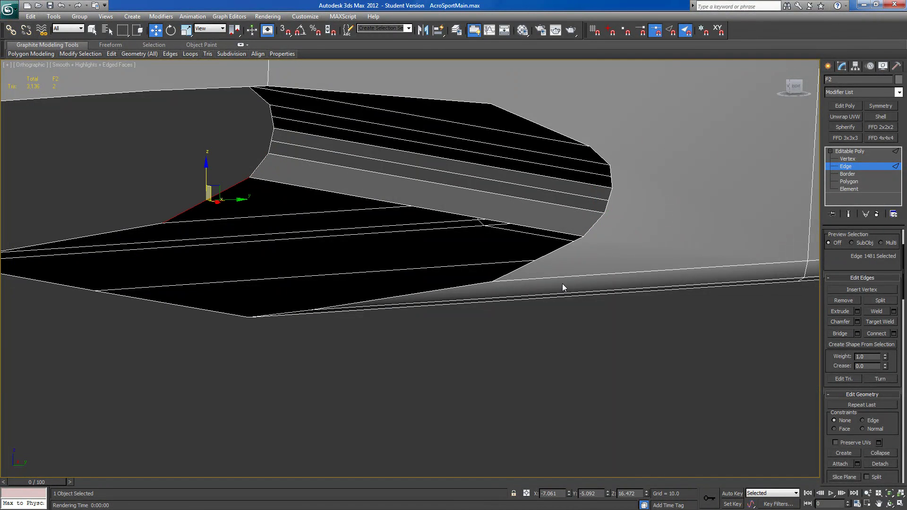
pyautogui.keyDown('ctrl'); pyautogui.click(532, 259); pyautogui.keyUp('ctrl')
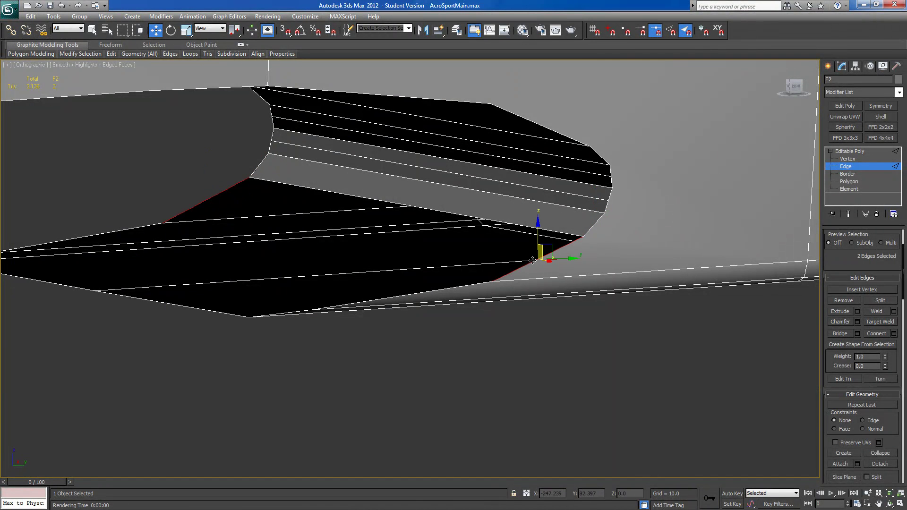
pyautogui.click(841, 334)
pyautogui.keyDown('alt'); pyautogui.moveTo(294, 392); pyautogui.dragTo(463, 373, button='middle'); pyautogui.keyUp('alt')
pyautogui.scroll(1, 458, 372)
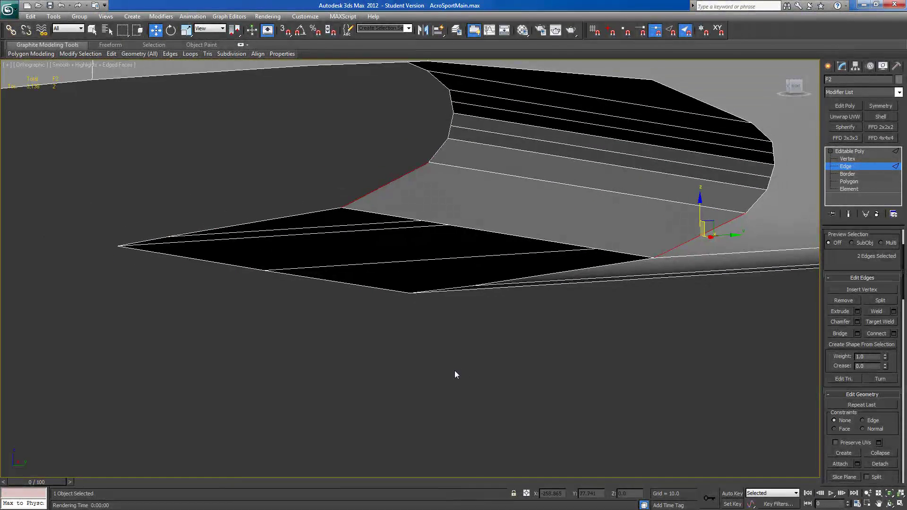
pyautogui.click(521, 279)
pyautogui.keyDown('alt'); pyautogui.moveTo(253, 236); pyautogui.dragTo(249, 185, button='middle'); pyautogui.keyUp('alt')
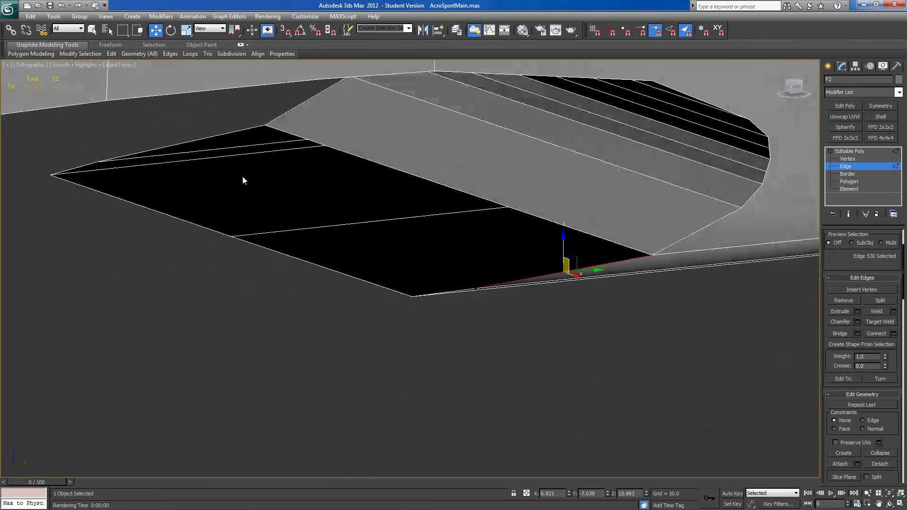
pyautogui.keyDown('ctrl'); pyautogui.click(197, 140); pyautogui.keyUp('ctrl')
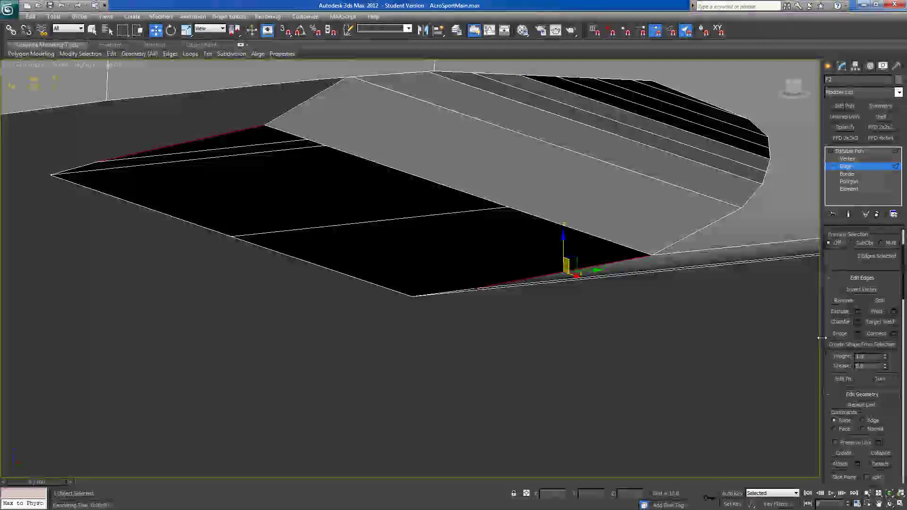
pyautogui.click(833, 332)
# Bridge the last short opposite edge pair at the open end of the front lower section.
pyautogui.click(67, 177)
pyautogui.keyDown('ctrl'); pyautogui.click(444, 293); pyautogui.keyUp('ctrl')
pyautogui.click(833, 333)
# At the front lower corner of the opening, target weld the stray vertex onto the vertex just below it.
pyautogui.scroll(-2, 528, 287)
pyautogui.moveTo(528, 288); pyautogui.dragTo(567, 268, button='middle')
pyautogui.scroll(-5, 388, 233)
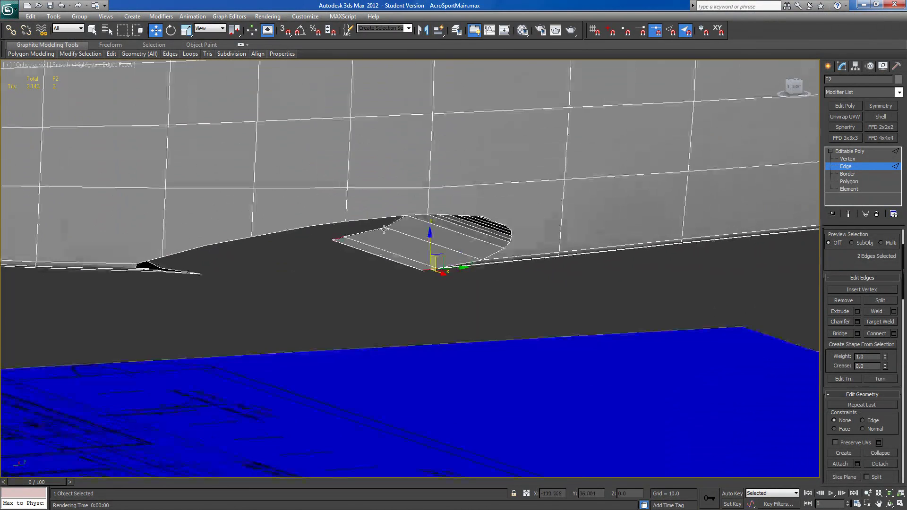
pyautogui.keyDown('alt'); pyautogui.moveTo(373, 288); pyautogui.dragTo(193, 304, button='middle'); pyautogui.keyUp('alt')
pyautogui.scroll(3, 342, 304)
pyautogui.moveTo(342, 304); pyautogui.dragTo(340, 354, button='middle')
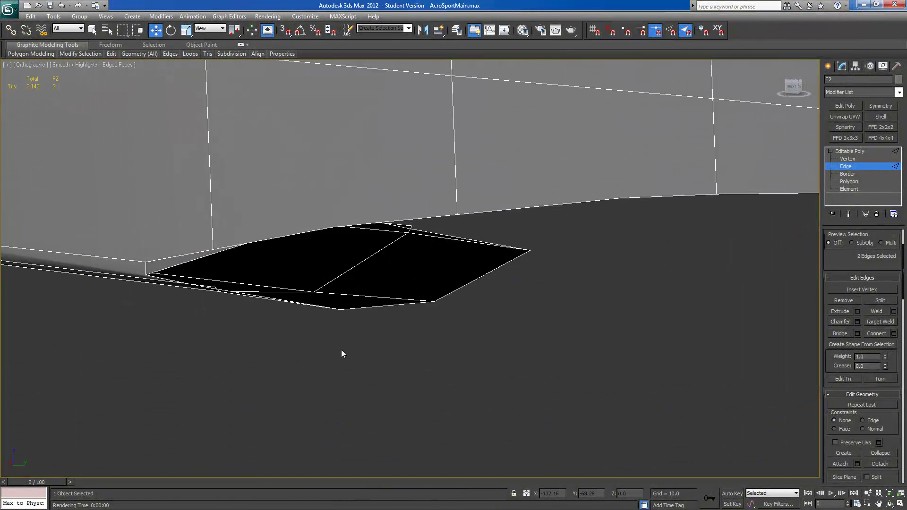
pyautogui.scroll(5, 353, 346)
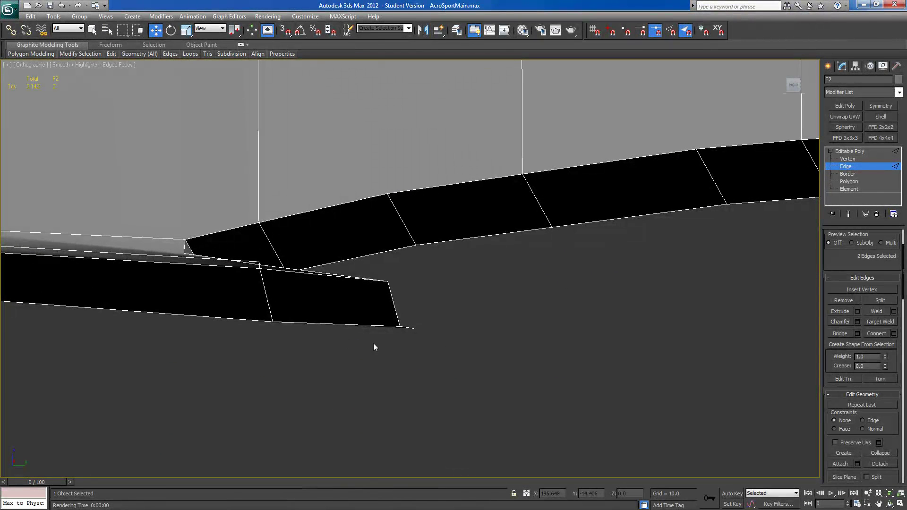
pyautogui.click(848, 158)
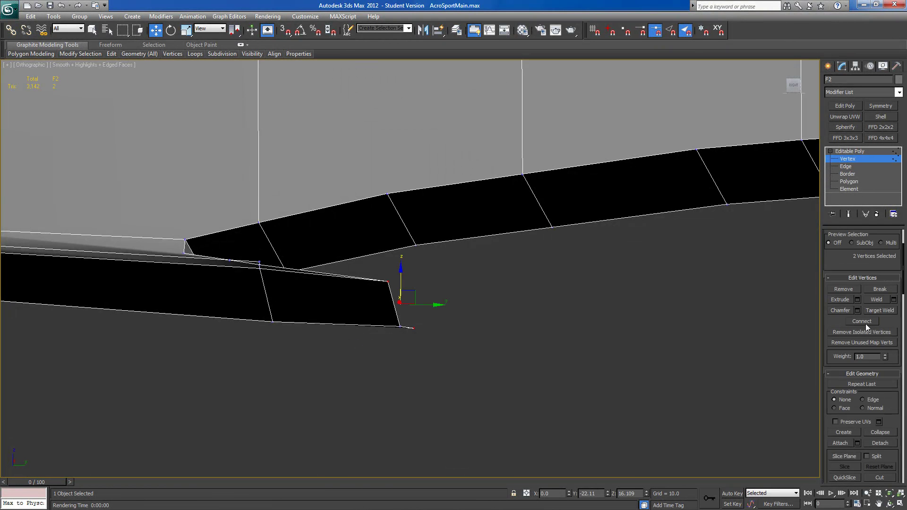
pyautogui.click(873, 312)
pyautogui.scroll(5, 536, 320)
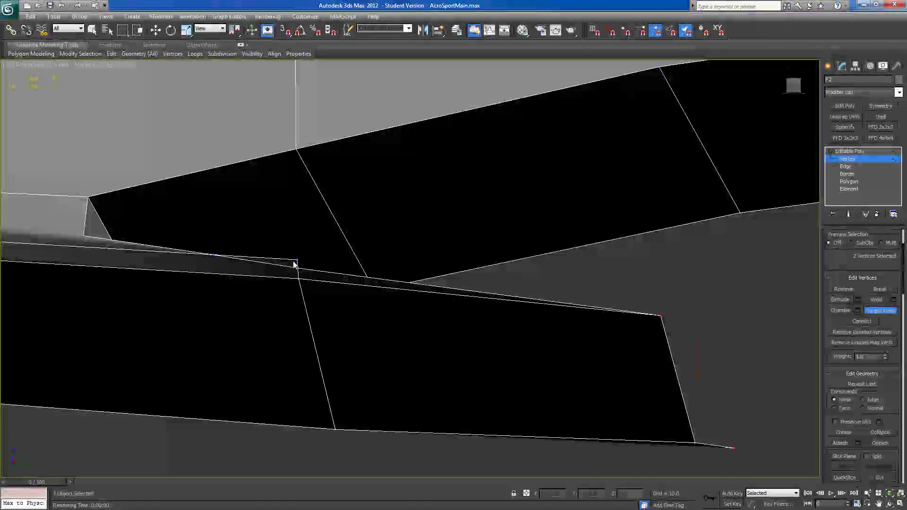
pyautogui.click(296, 260)
pyautogui.click(298, 269)
# Target weld the matching stray vertex on the opposite side of the fuselage onto its neighbour.
pyautogui.keyDown('alt'); pyautogui.moveTo(392, 320); pyautogui.dragTo(271, 334, button='middle'); pyautogui.keyUp('alt')
pyautogui.scroll(-6, 274, 334)
pyautogui.keyDown('alt'); pyautogui.moveTo(601, 350); pyautogui.dragTo(599, 329, button='middle'); pyautogui.keyUp('alt')
pyautogui.moveTo(684, 271); pyautogui.dragTo(573, 289, button='middle')
pyautogui.scroll(2, 574, 288)
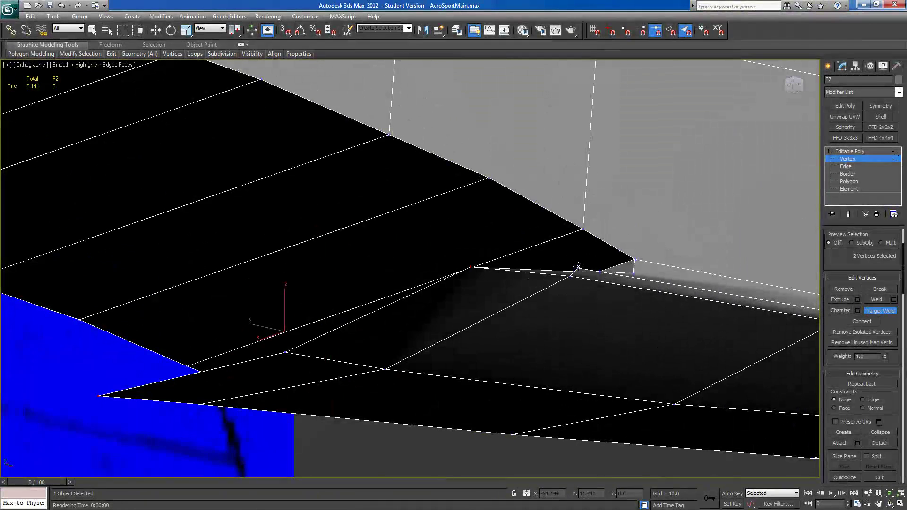
pyautogui.click(575, 270)
# Bridge the short opposite edge pair directly beneath the blunt trailing-edge strip of the wing opening.
pyautogui.keyDown('alt'); pyautogui.moveTo(479, 308); pyautogui.dragTo(479, 331, button='middle'); pyautogui.keyUp('alt')
pyautogui.moveTo(675, 356)
pyautogui.keyDown('alt'); pyautogui.mouseDown(button='middle')
pyautogui.moveTo(643, 339)
pyautogui.moveTo(645, 317)
pyautogui.moveTo(654, 338)
pyautogui.moveTo(680, 360)
pyautogui.moveTo(683, 352)
pyautogui.mouseUp(button='middle'); pyautogui.keyUp('alt')
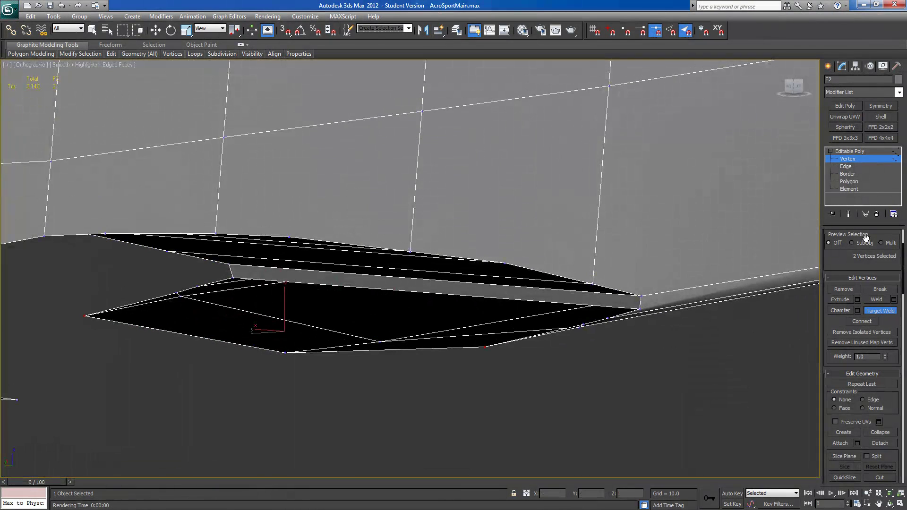
pyautogui.click(846, 166)
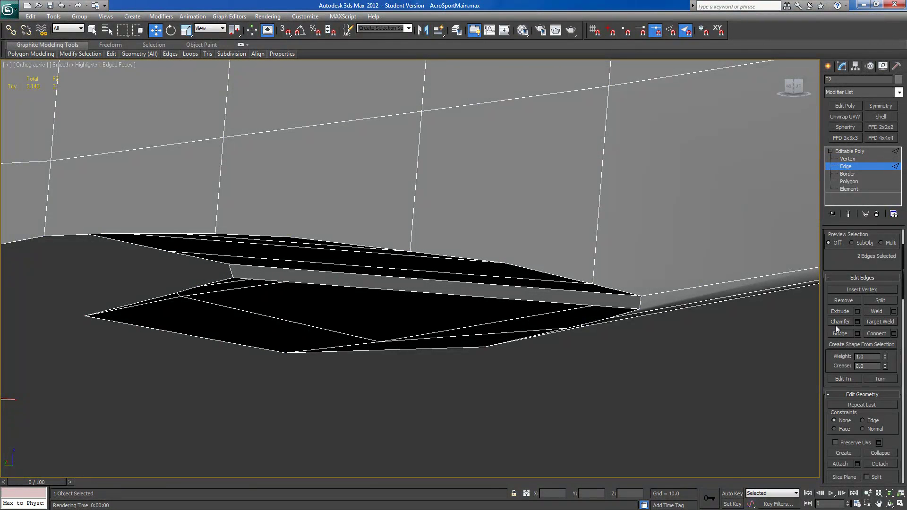
pyautogui.click(625, 310)
pyautogui.keyDown('alt'); pyautogui.moveTo(625, 311); pyautogui.dragTo(138, 332, button='middle'); pyautogui.keyUp('alt')
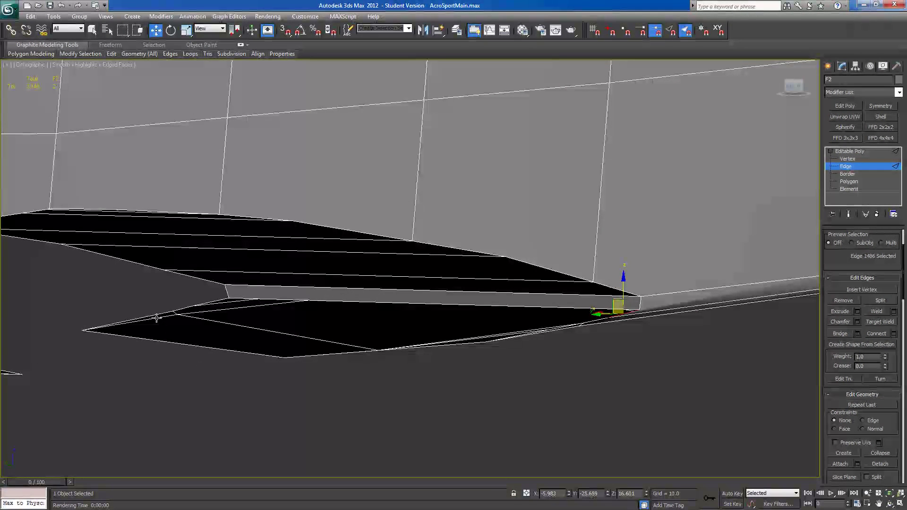
pyautogui.keyDown('ctrl'); pyautogui.click(216, 300); pyautogui.keyUp('ctrl')
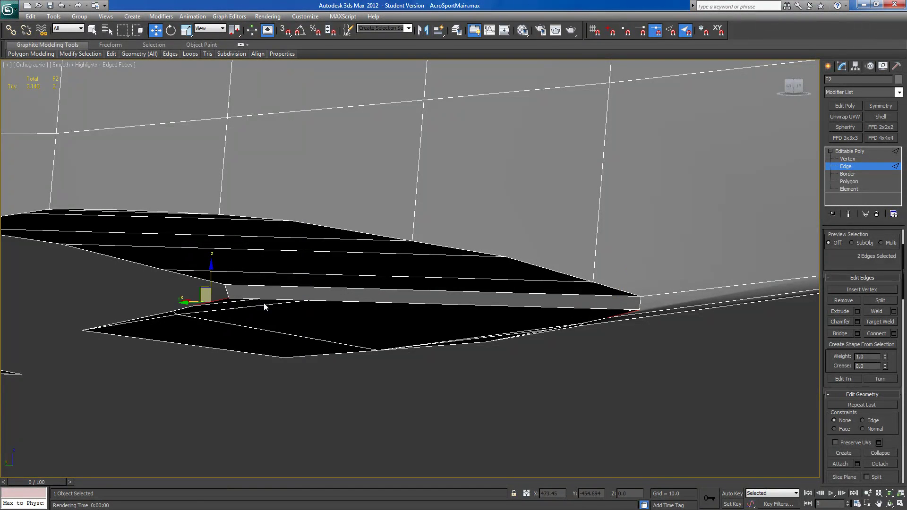
pyautogui.click(849, 334)
# Bridge the following opposite edge pair on the lower side, forward of the trailing edge.
pyautogui.click(182, 307)
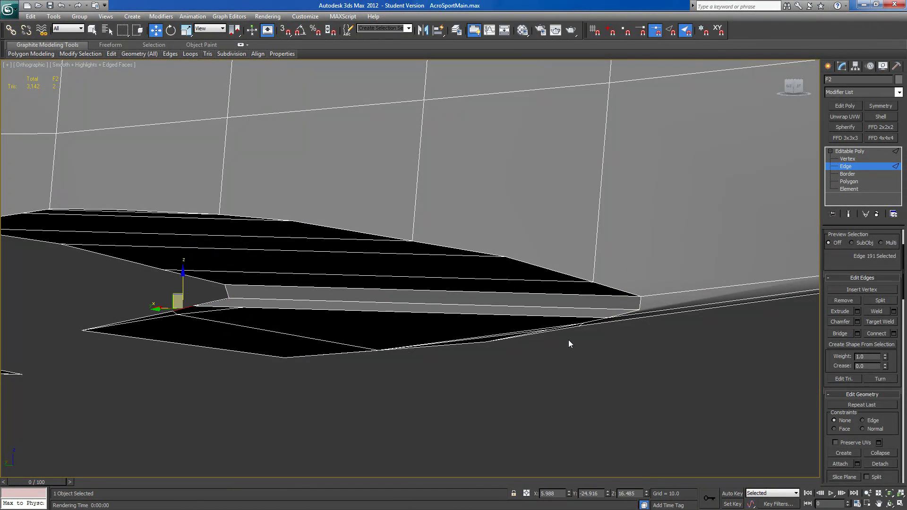
pyautogui.keyDown('alt'); pyautogui.moveTo(546, 336); pyautogui.dragTo(588, 356, button='middle'); pyautogui.keyUp('alt')
pyautogui.keyDown('ctrl'); pyautogui.click(573, 407); pyautogui.keyUp('ctrl')
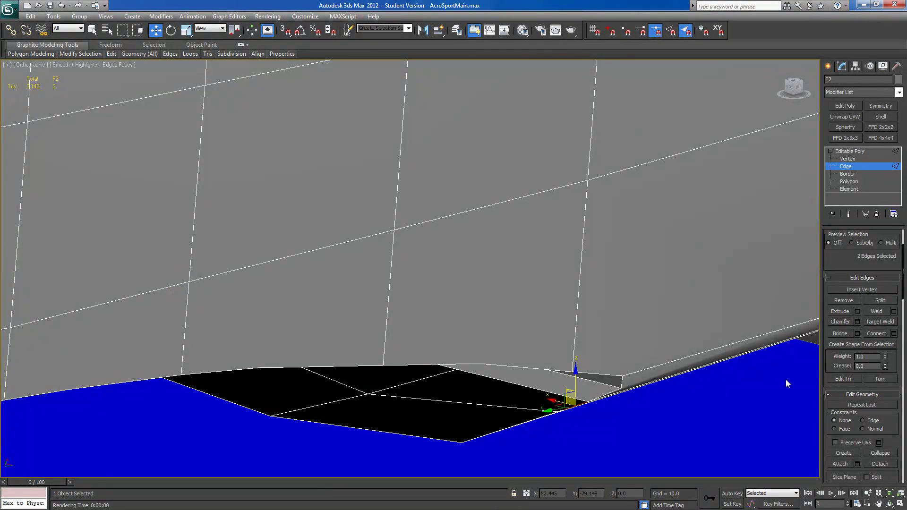
pyautogui.click(840, 333)
# Bridge the outermost remaining opposite edge pair at the open end of the trailing lower section.
pyautogui.keyDown('alt'); pyautogui.moveTo(518, 425); pyautogui.dragTo(491, 356, button='middle'); pyautogui.keyUp('alt')
pyautogui.click(499, 287)
pyautogui.keyDown('alt'); pyautogui.moveTo(488, 303); pyautogui.dragTo(470, 345, button='middle'); pyautogui.keyUp('alt')
pyautogui.keyDown('ctrl'); pyautogui.click(51, 233); pyautogui.keyUp('ctrl')
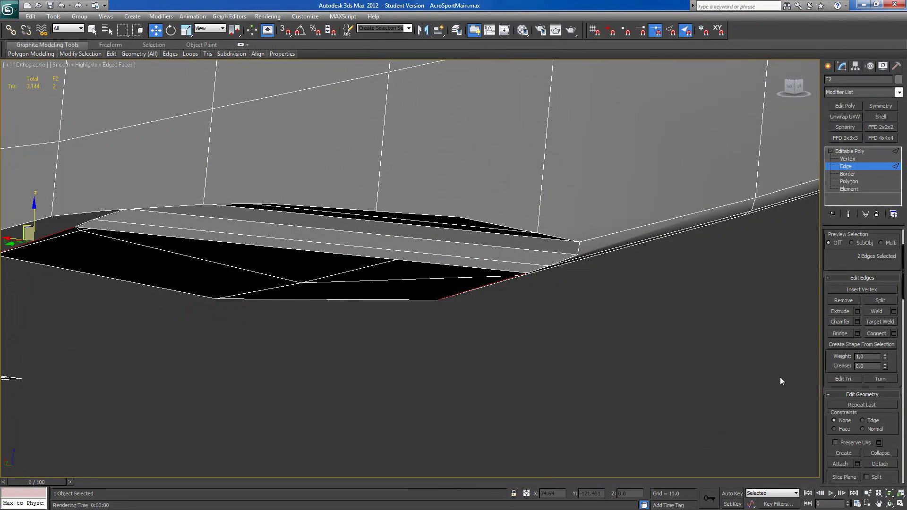
pyautogui.click(833, 331)
# Cap the thin triangular border left between the bridged trailing section and the fuselage bottom.
pyautogui.moveTo(407, 320); pyautogui.dragTo(638, 275, button='middle')
pyautogui.keyDown('alt'); pyautogui.moveTo(552, 271); pyautogui.dragTo(567, 233, button='middle'); pyautogui.keyUp('alt')
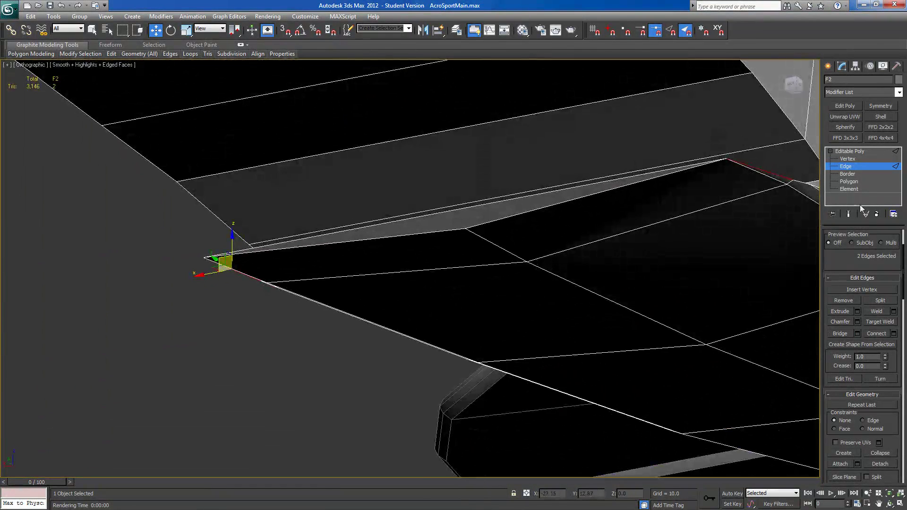
pyautogui.click(849, 174)
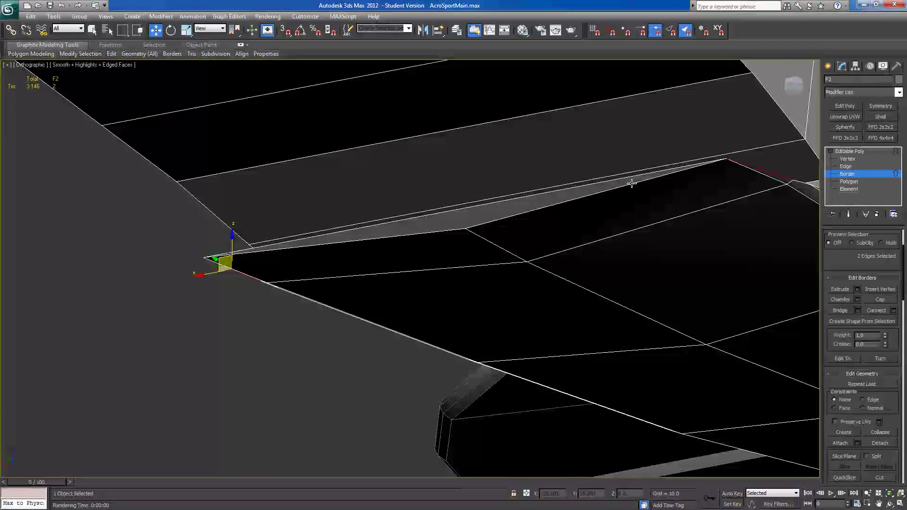
pyautogui.click(616, 189)
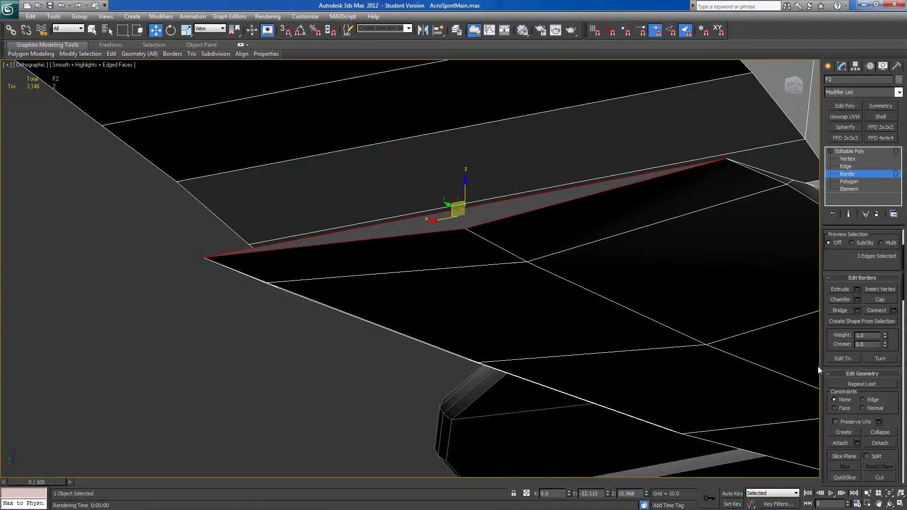
pyautogui.click(879, 303)
# Select the polygons lining the wing opening except the blunt trailing-edge strip, clear their smoothing groups and assign group 2.
pyautogui.keyDown('alt'); pyautogui.moveTo(595, 328); pyautogui.dragTo(404, 325, button='middle'); pyautogui.keyUp('alt')
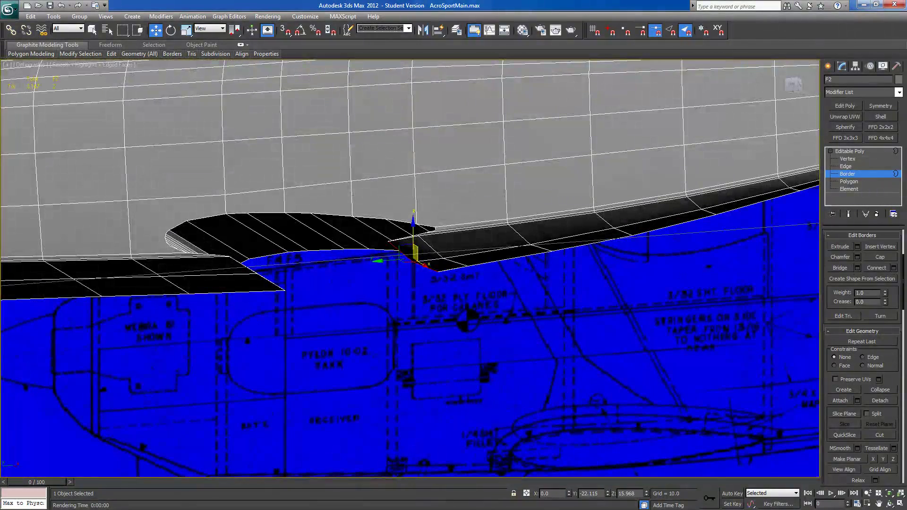
pyautogui.click(846, 182)
pyautogui.click(288, 235)
pyautogui.hotkey('ctrl', 'a')
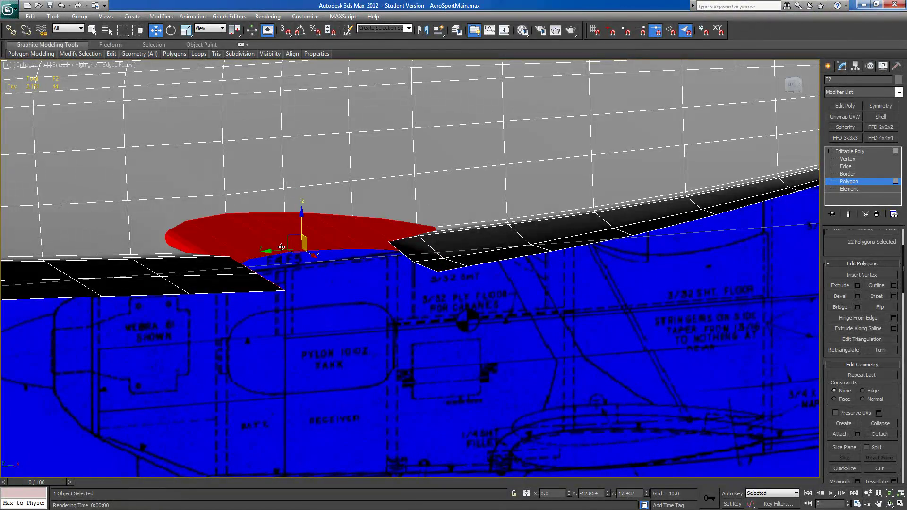
pyautogui.keyDown('alt'); pyautogui.moveTo(289, 286); pyautogui.dragTo(340, 304, button='middle'); pyautogui.keyUp('alt')
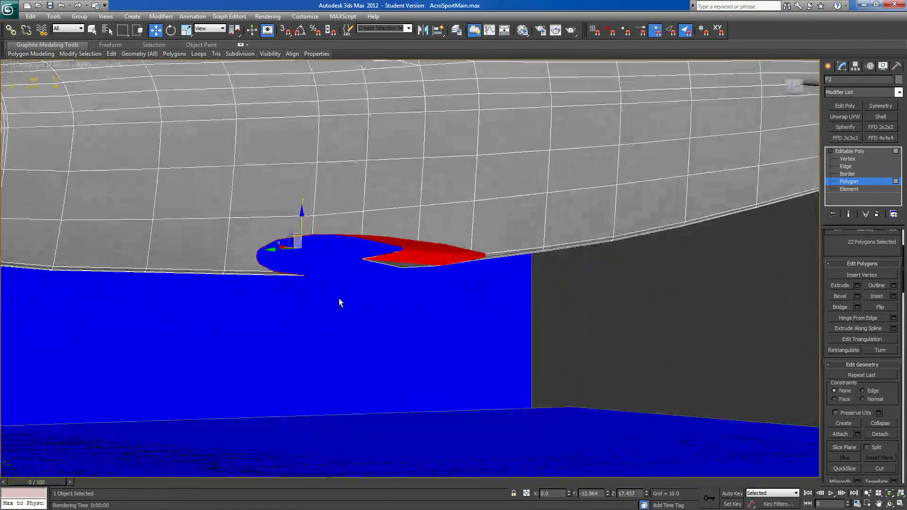
pyautogui.keyDown('alt'); pyautogui.click(429, 254); pyautogui.keyUp('alt')
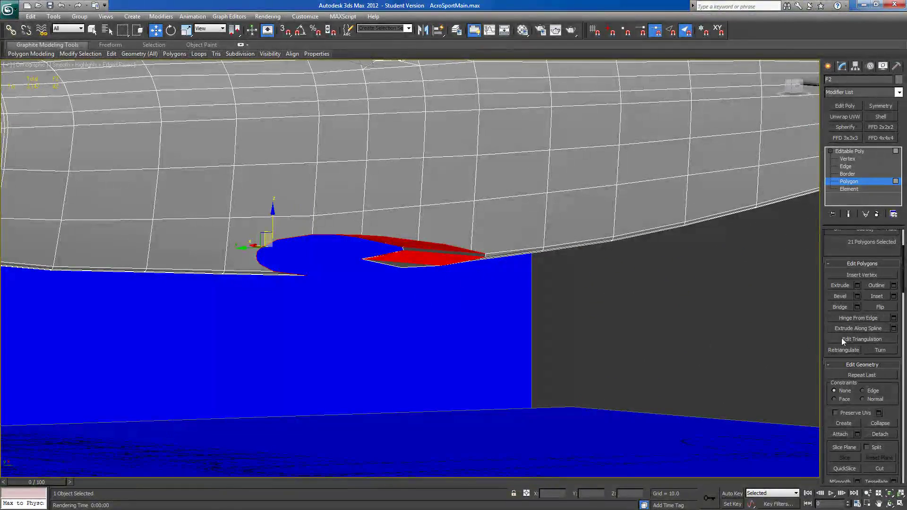
pyautogui.scroll(-10, 852, 358)
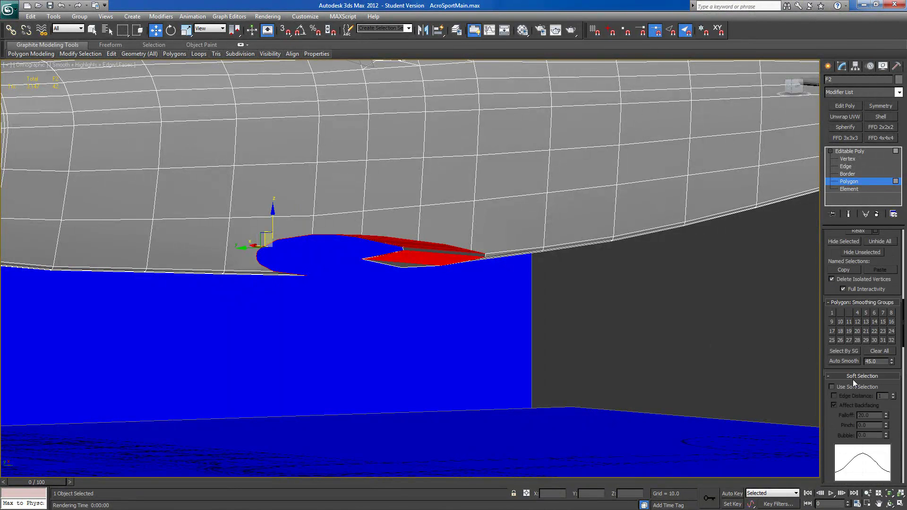
pyautogui.click(873, 350)
pyautogui.click(841, 313)
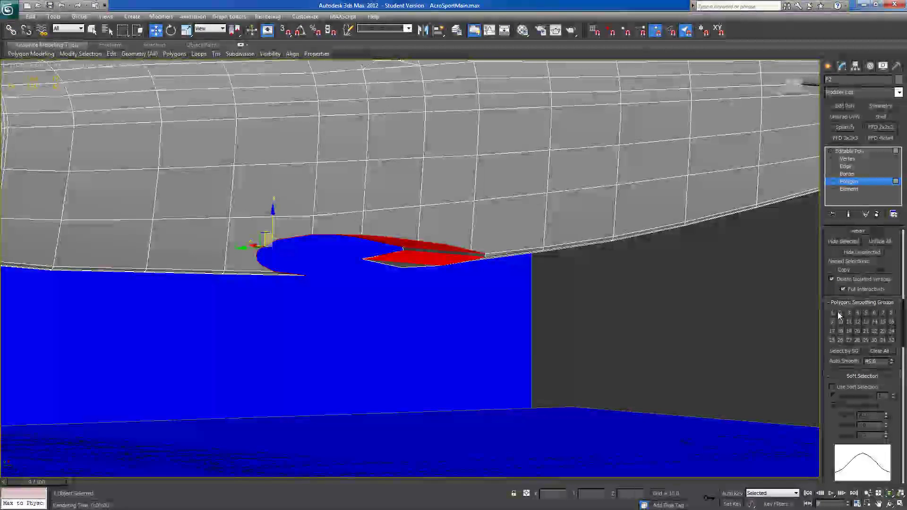
# Select the trailing-edge strip and the capped triangular polygon, clear their smoothing groups and assign group 3.
pyautogui.click(439, 252)
pyautogui.keyDown('ctrl'); pyautogui.click(403, 265); pyautogui.keyUp('ctrl')
pyautogui.keyDown('alt'); pyautogui.moveTo(401, 267); pyautogui.dragTo(290, 287, button='middle'); pyautogui.keyUp('alt')
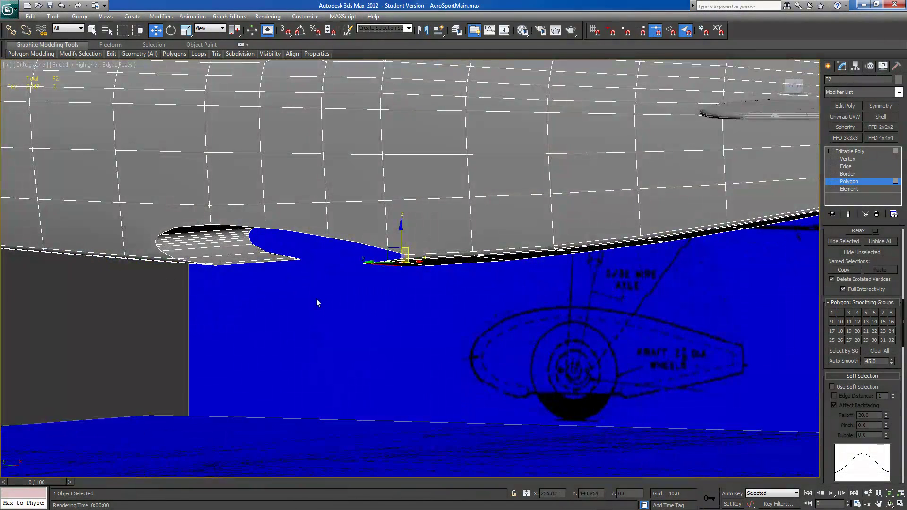
pyautogui.click(873, 351)
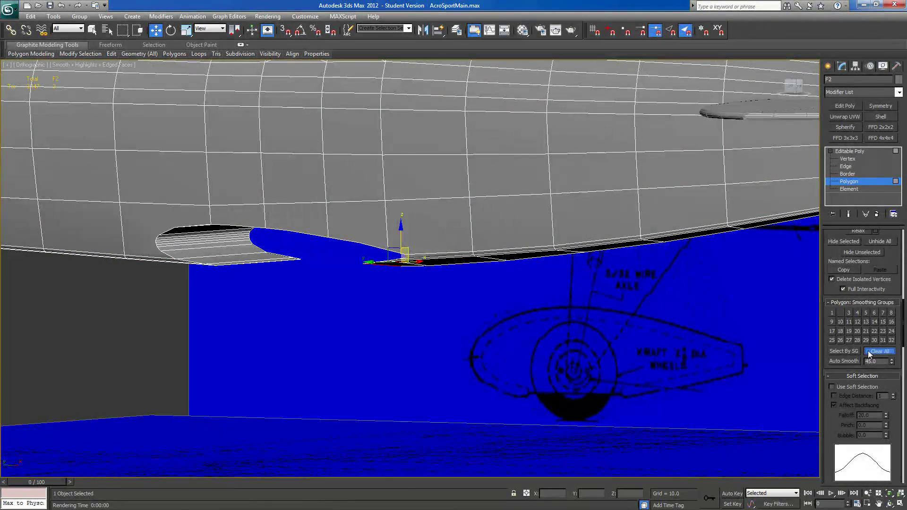
pyautogui.click(849, 313)
# Connect a vertex on the lower leading-edge curve to the fuselage's lower grid vertex just ahead of the opening.
pyautogui.keyDown('alt'); pyautogui.moveTo(496, 364); pyautogui.dragTo(487, 340, button='middle'); pyautogui.keyUp('alt')
pyautogui.press('1')
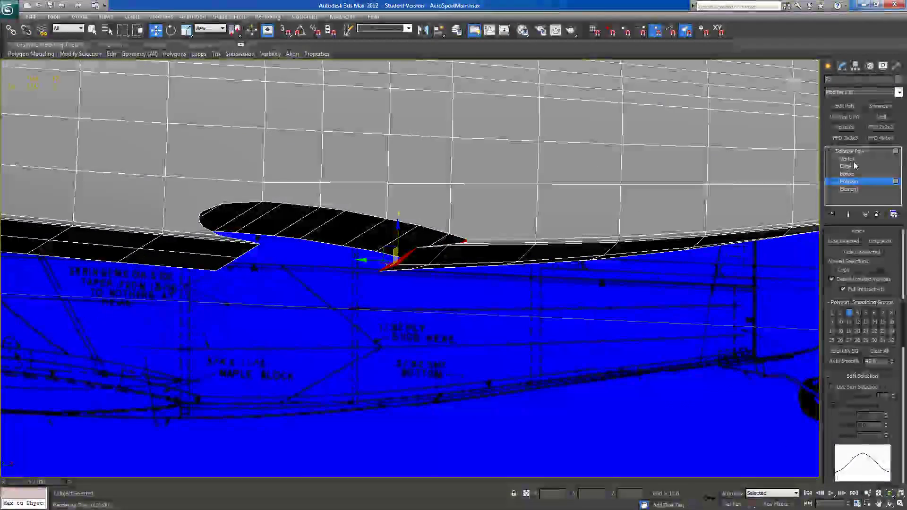
pyautogui.moveTo(146, 379); pyautogui.dragTo(243, 378, button='middle')
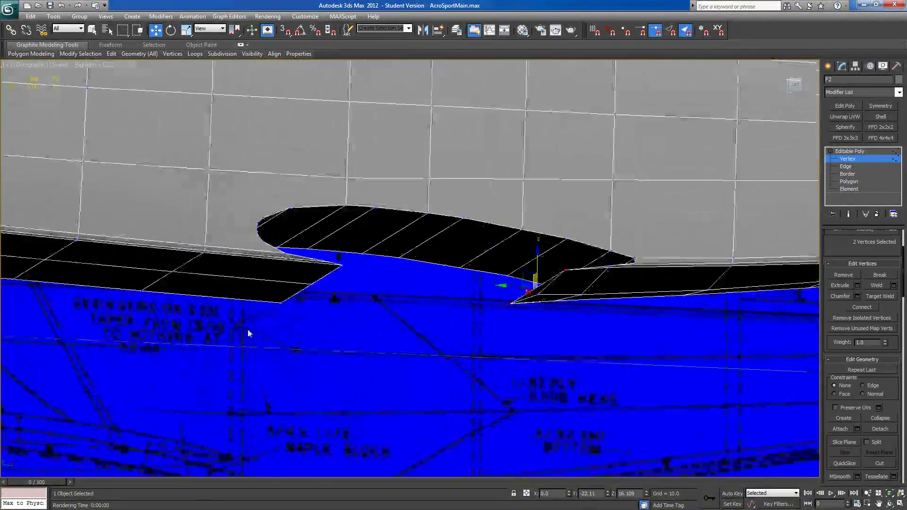
pyautogui.scroll(3, 217, 268)
pyautogui.moveTo(205, 267); pyautogui.dragTo(354, 307, button='middle')
pyautogui.scroll(3, 355, 308)
pyautogui.click(313, 272)
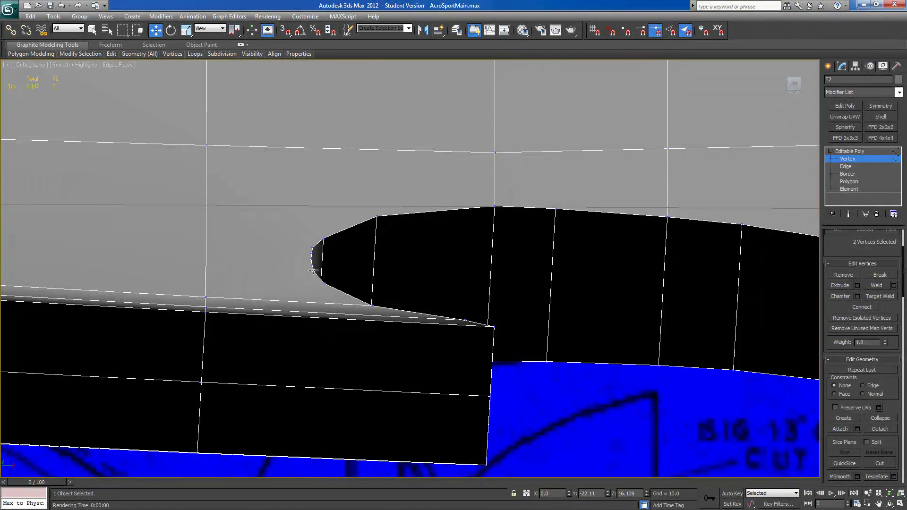
pyautogui.keyDown('ctrl'); pyautogui.click(207, 297); pyautogui.keyUp('ctrl')
pyautogui.click(859, 307)
# Connect the next vertex up the leading-edge curve to the same lower fuselage vertex.
pyautogui.keyDown('alt'); pyautogui.moveTo(307, 263); pyautogui.dragTo(302, 260, button='middle'); pyautogui.keyUp('alt')
pyautogui.click(307, 258)
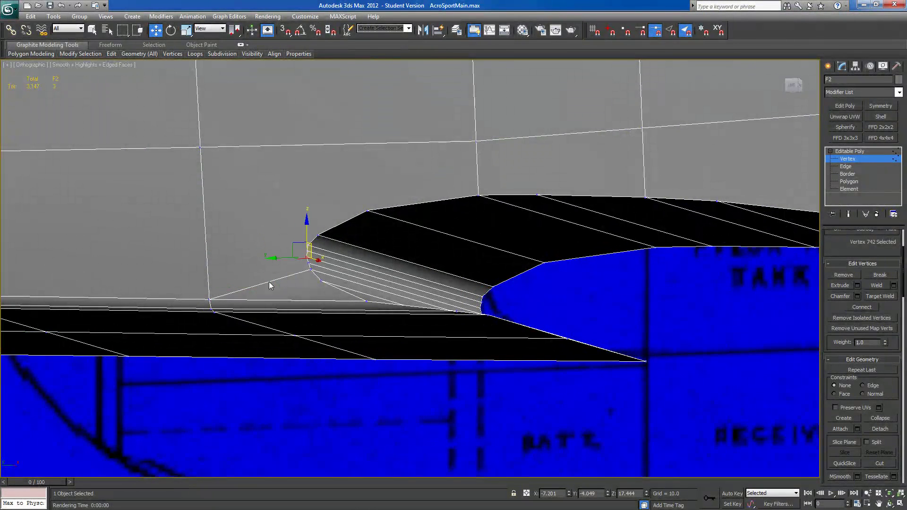
pyautogui.keyDown('ctrl'); pyautogui.click(212, 299); pyautogui.keyUp('ctrl')
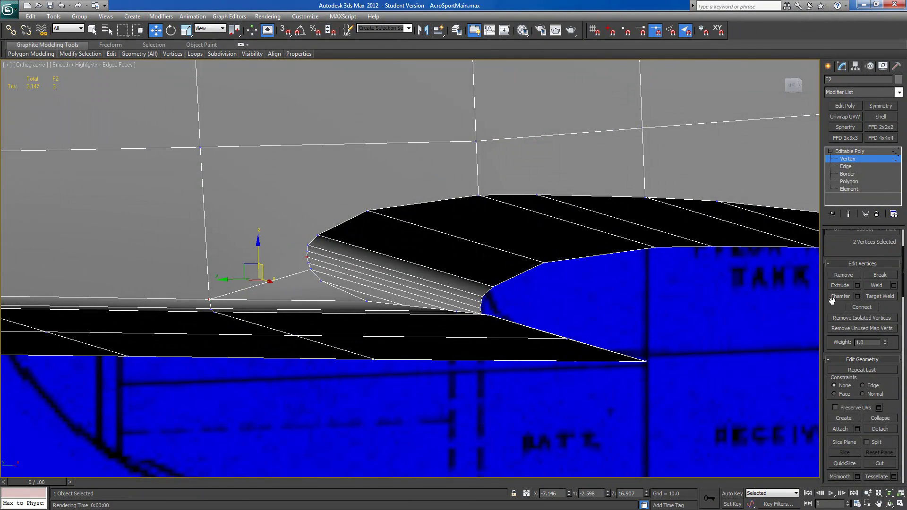
pyautogui.click(849, 306)
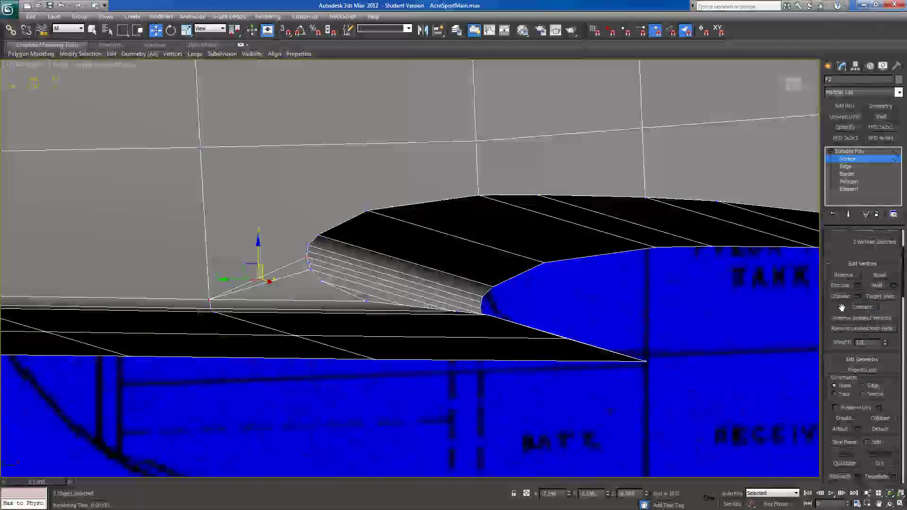
# Connect three vertices on the upper front of the wing opening to the fuselage grid vertex above and ahead of it.
pyautogui.click(307, 257)
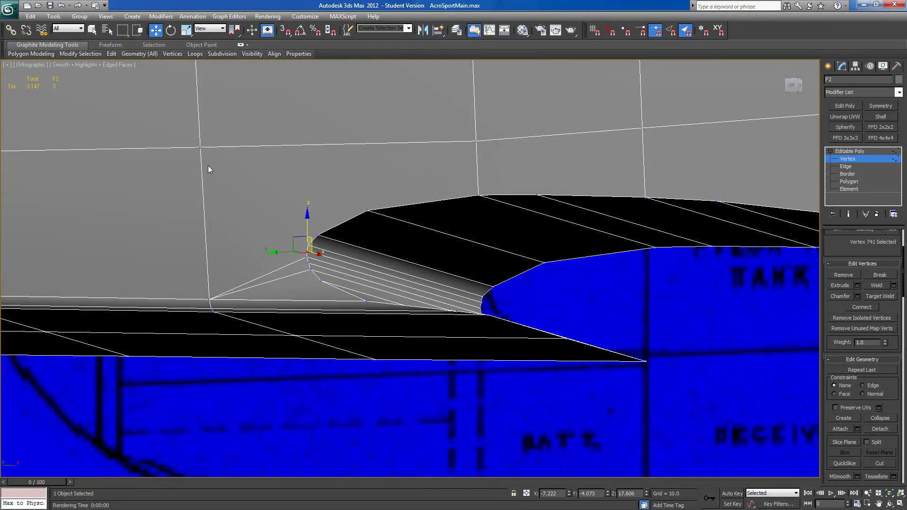
pyautogui.keyDown('ctrl'); pyautogui.click(199, 147); pyautogui.keyUp('ctrl')
pyautogui.click(856, 307)
pyautogui.click(319, 235)
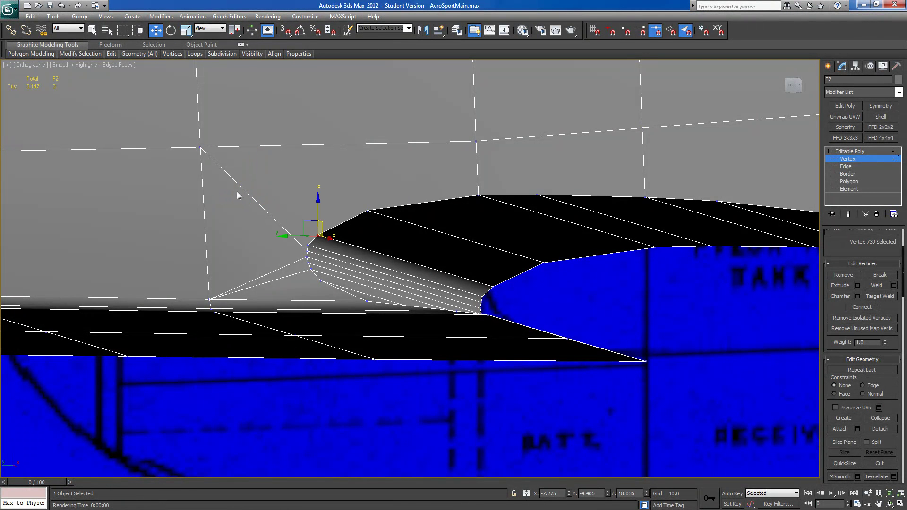
pyautogui.keyDown('ctrl'); pyautogui.click(199, 148); pyautogui.keyUp('ctrl')
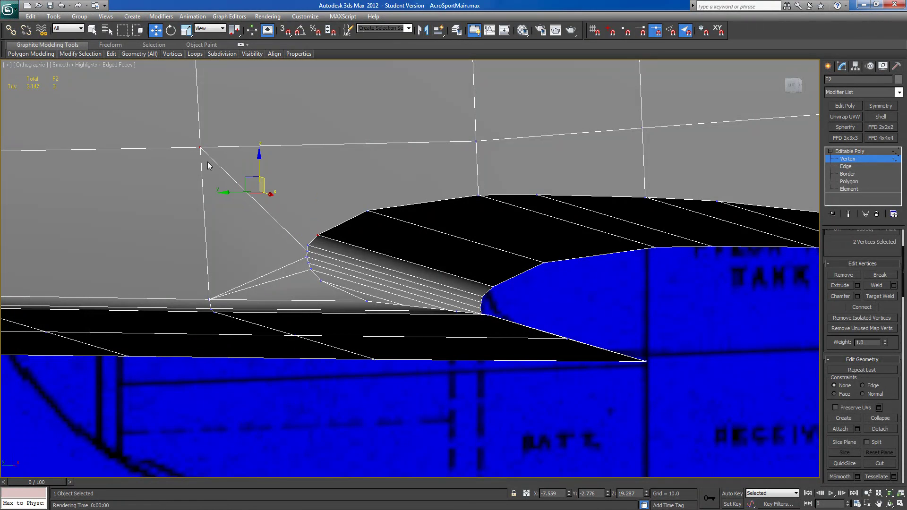
pyautogui.click(858, 308)
pyautogui.click(478, 195)
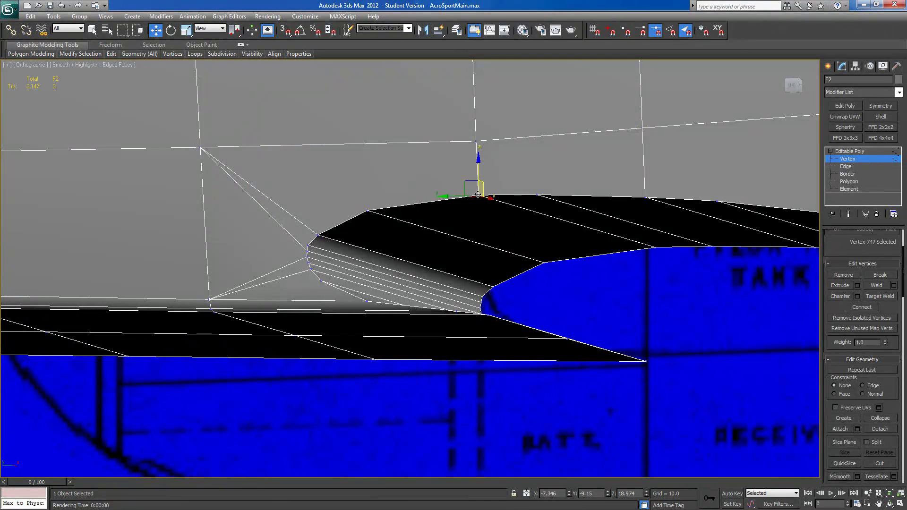
pyautogui.keyDown('ctrl'); pyautogui.click(200, 148); pyautogui.keyUp('ctrl')
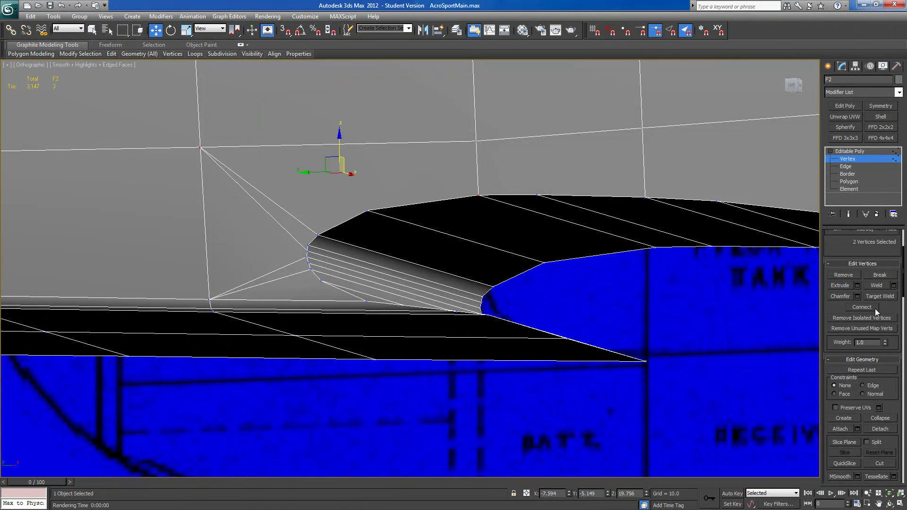
pyautogui.click(872, 307)
# Connect the three loose vertices along the opening's upper edge each to the fuselage grid vertex diagonally above and behind it.
pyautogui.moveTo(665, 263); pyautogui.dragTo(428, 302, button='middle')
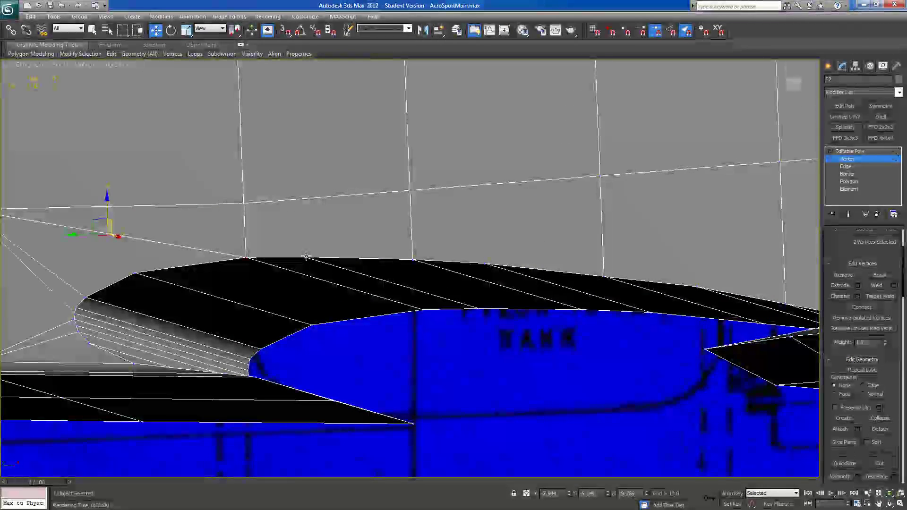
pyautogui.click(306, 256)
pyautogui.keyDown('ctrl'); pyautogui.click(411, 190); pyautogui.keyUp('ctrl')
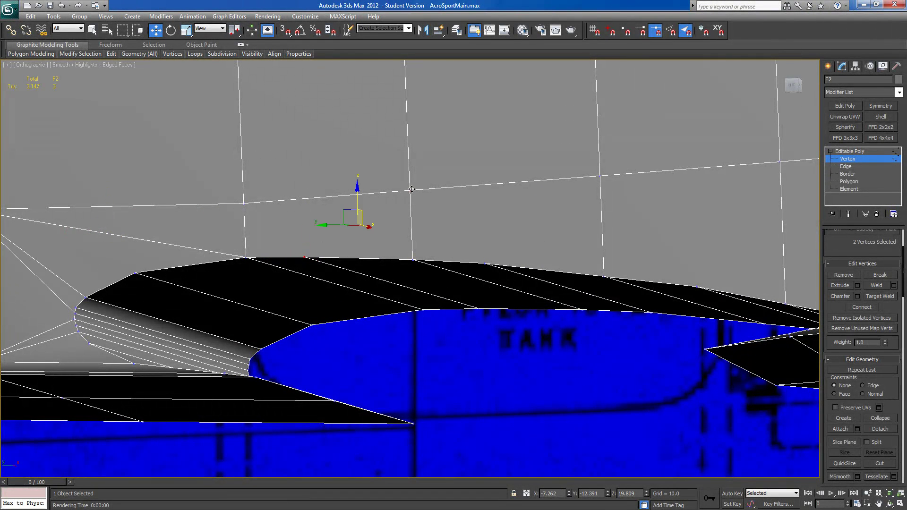
pyautogui.click(863, 307)
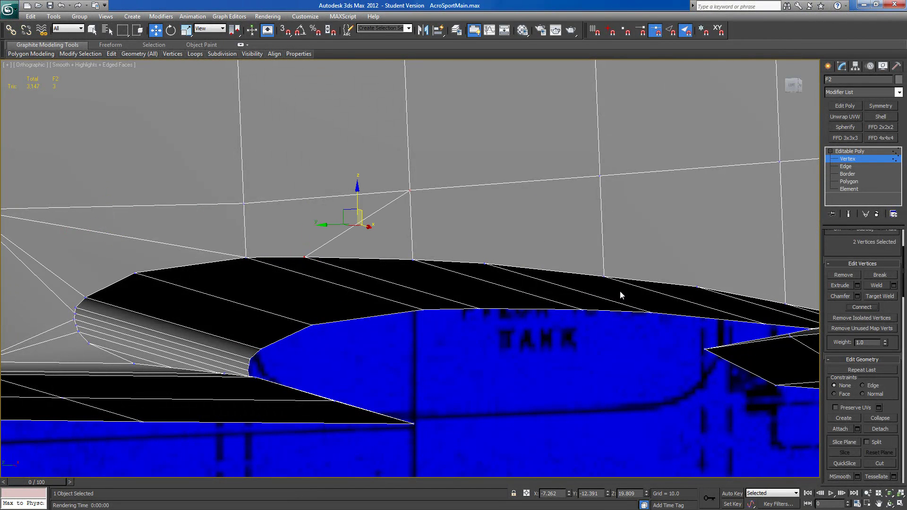
pyautogui.click(486, 264)
pyautogui.keyDown('ctrl'); pyautogui.click(600, 176); pyautogui.keyUp('ctrl')
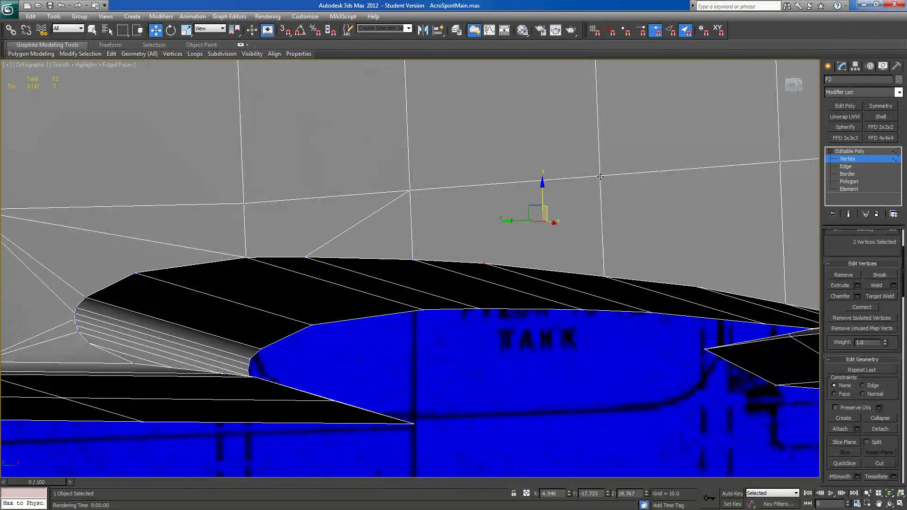
pyautogui.click(839, 310)
pyautogui.moveTo(666, 277); pyautogui.dragTo(396, 251, button='middle')
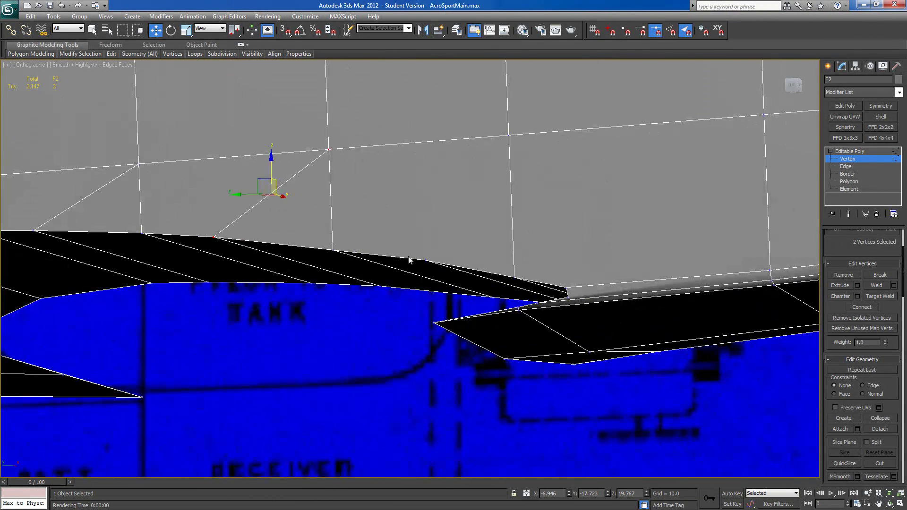
pyautogui.click(426, 261)
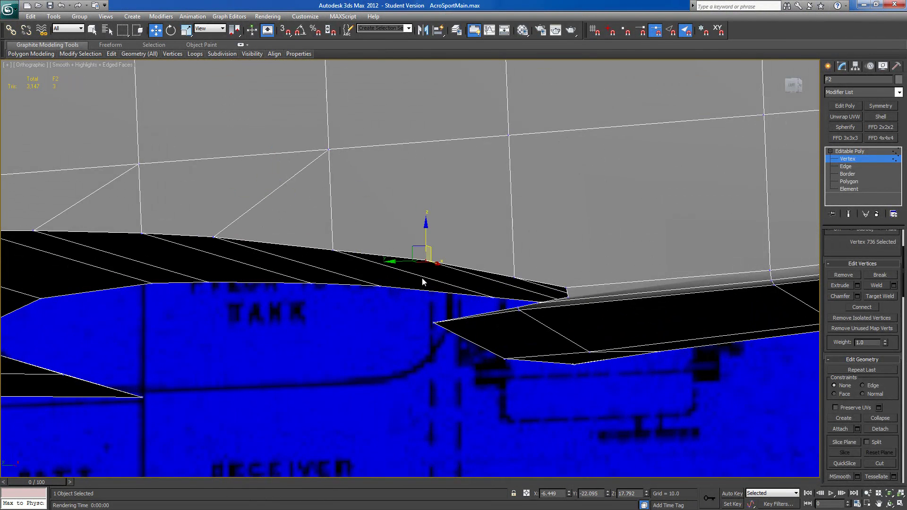
pyautogui.keyDown('ctrl'); pyautogui.click(508, 136); pyautogui.keyUp('ctrl')
pyautogui.click(851, 307)
# Connect the opening's trailing-edge corner to the next lower fuselage vertex aft, and the upper-edge vertex before it to the grid vertex above that.
pyautogui.moveTo(560, 296); pyautogui.dragTo(412, 278, button='middle')
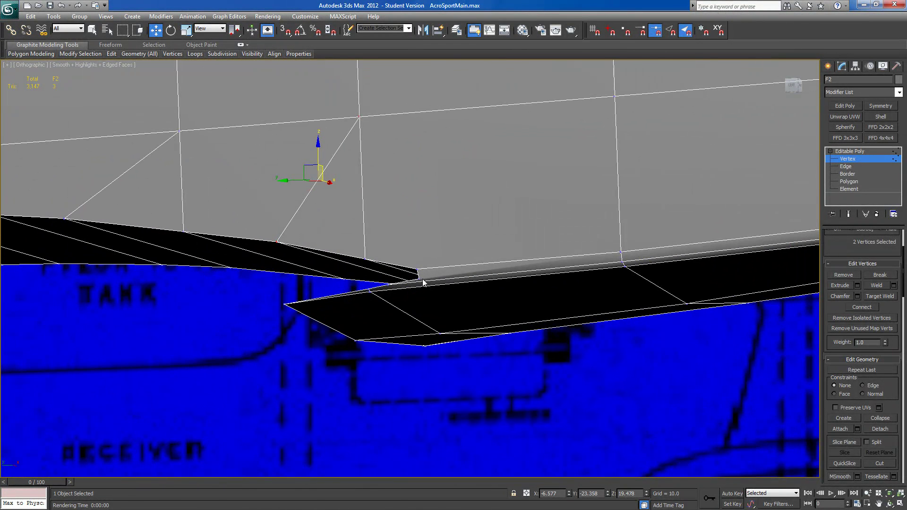
pyautogui.click(419, 278)
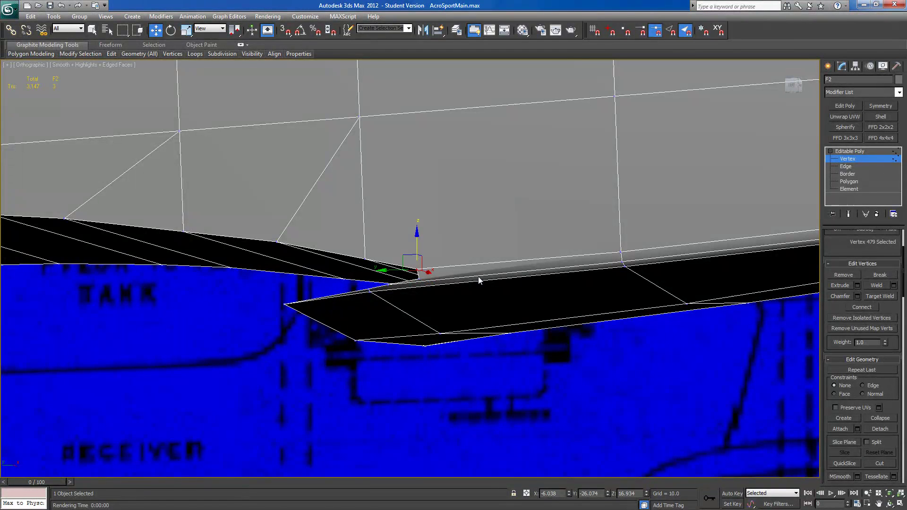
pyautogui.keyDown('ctrl'); pyautogui.click(622, 260); pyautogui.keyUp('ctrl')
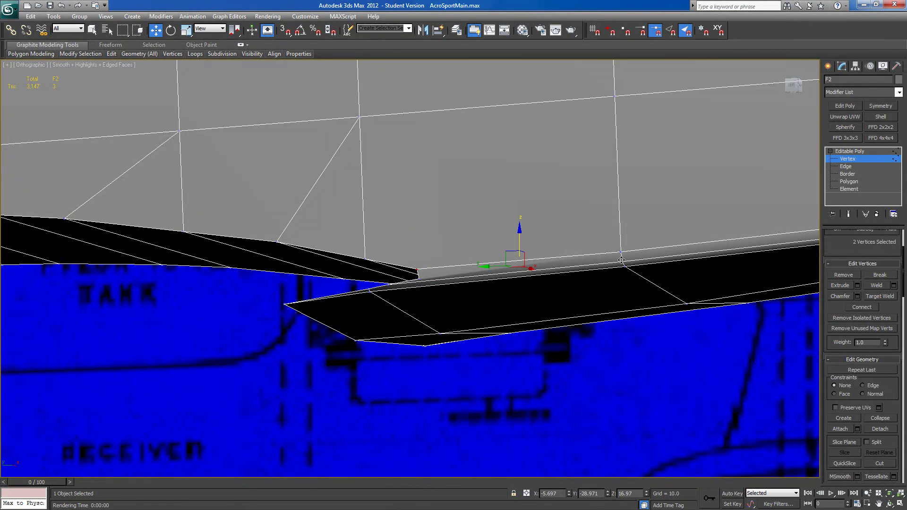
pyautogui.click(869, 308)
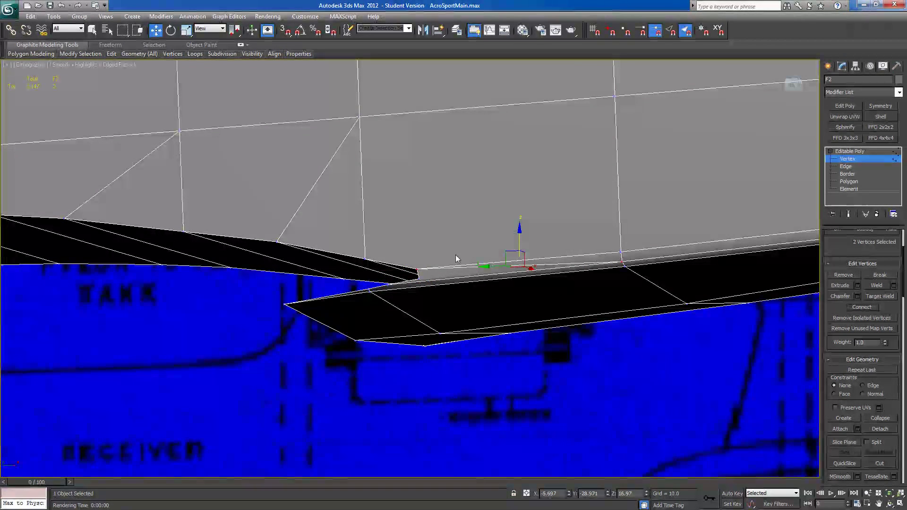
pyautogui.click(366, 259)
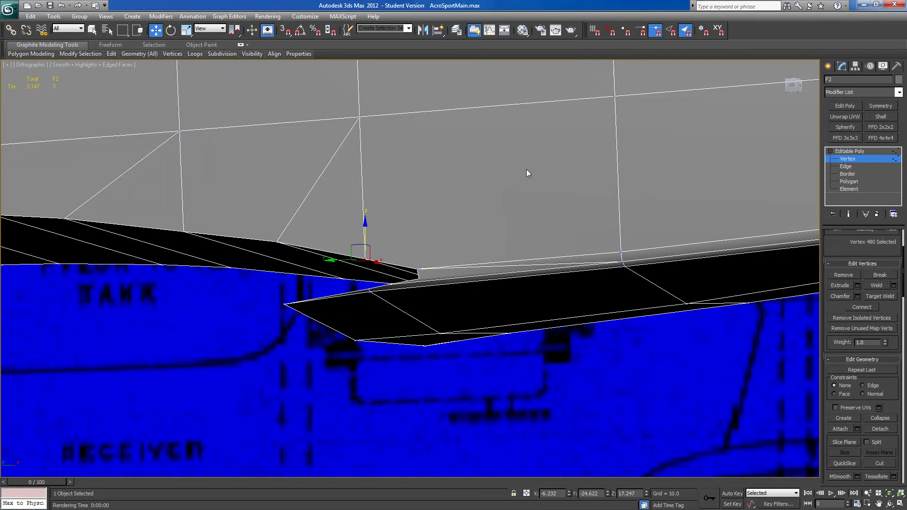
pyautogui.keyDown('ctrl'); pyautogui.click(615, 97); pyautogui.keyUp('ctrl')
pyautogui.click(855, 305)
# Apply a Symmetry modifier to the fuselage half, place its mirror plane at X 0 and flip the mirror direction on the X axis.
pyautogui.scroll(-2, 534, 301)
pyautogui.moveTo(534, 302); pyautogui.dragTo(615, 259, button='middle')
pyautogui.keyDown('alt'); pyautogui.moveTo(616, 260); pyautogui.dragTo(543, 308, button='middle'); pyautogui.keyUp('alt')
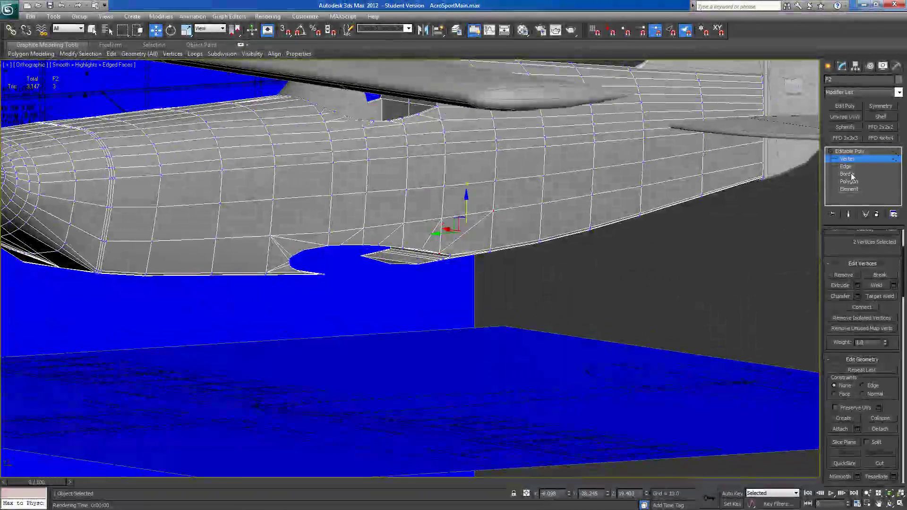
pyautogui.click(853, 160)
pyautogui.click(873, 106)
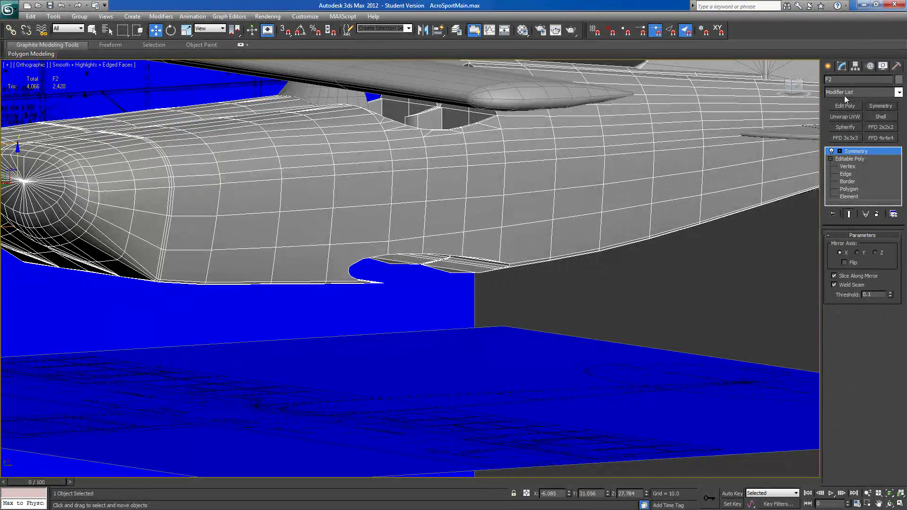
pyautogui.click(840, 151)
pyautogui.click(855, 159)
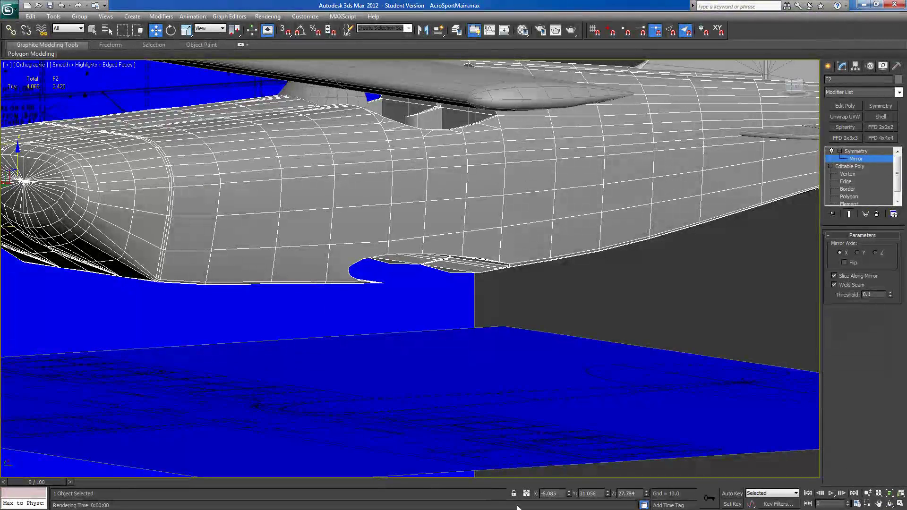
pyautogui.rightClick(569, 494)
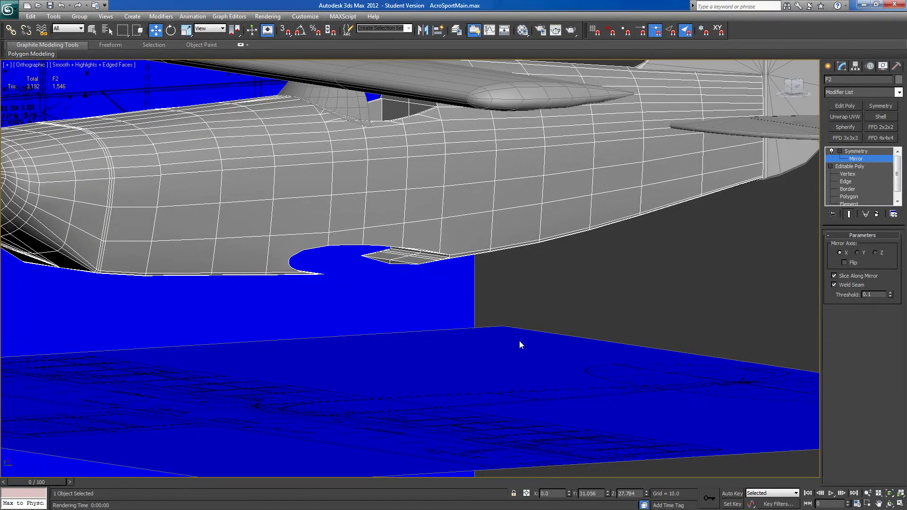
pyautogui.click(846, 263)
# Set the Symmetry weld threshold to 0.01 and collapse the fuselage's whole modifier stack.
pyautogui.scroll(-4, 540, 319)
pyautogui.keyDown('alt'); pyautogui.moveTo(469, 324); pyautogui.dragTo(450, 307, button='middle'); pyautogui.keyUp('alt')
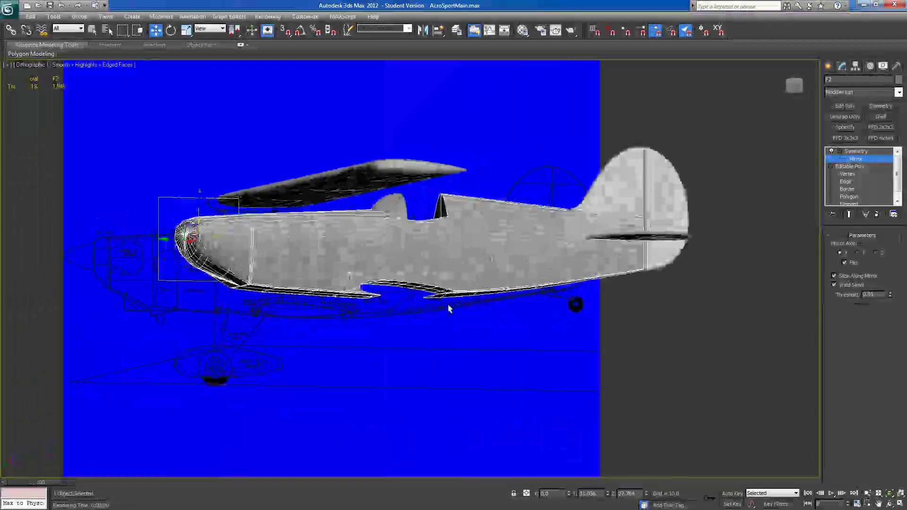
pyautogui.rightClick(863, 159)
pyautogui.click(808, 240)
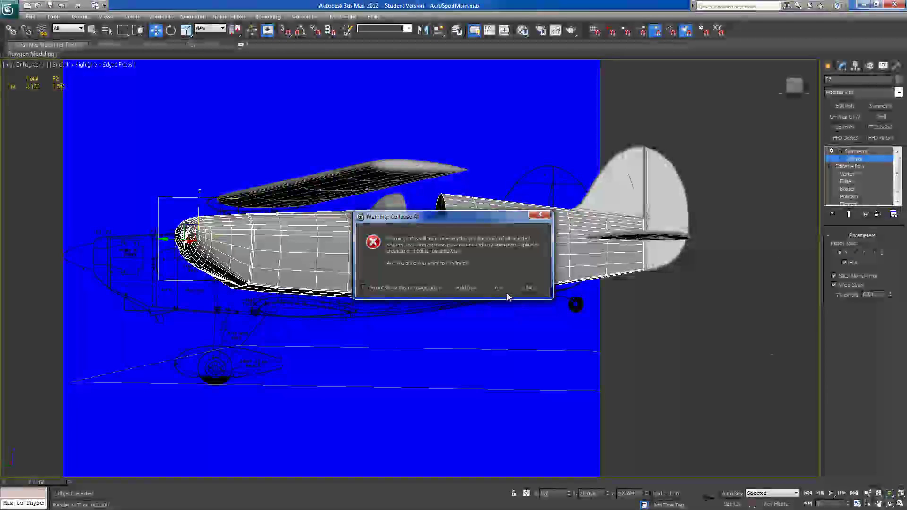
pyautogui.click(501, 287)
# Unhide all objects and render a quick preview of the aircraft from a low side angle.
pyautogui.rightClick(524, 303)
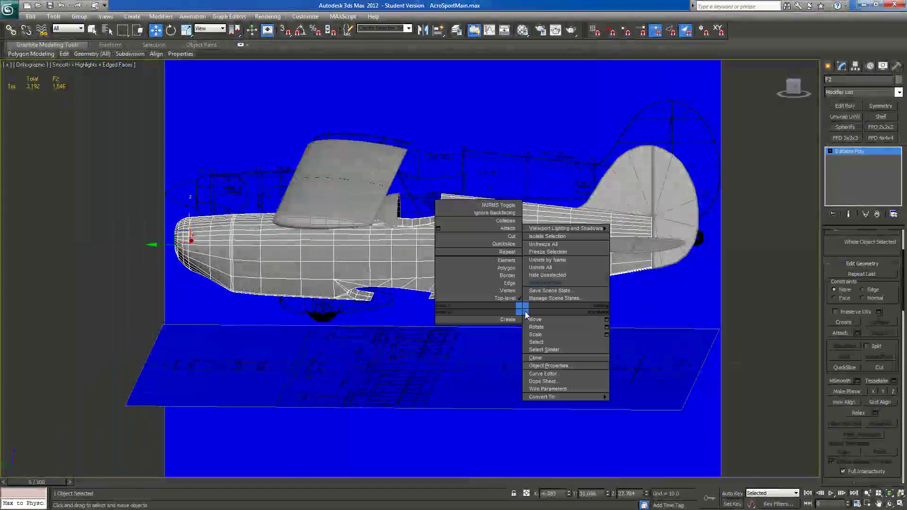
pyautogui.click(537, 270)
pyautogui.keyDown('alt'); pyautogui.moveTo(486, 283); pyautogui.dragTo(550, 182, button='middle'); pyautogui.keyUp('alt')
pyautogui.scroll(4, 483, 267)
pyautogui.scroll(-5, 483, 267)
pyautogui.hotkey('shift', 'q')
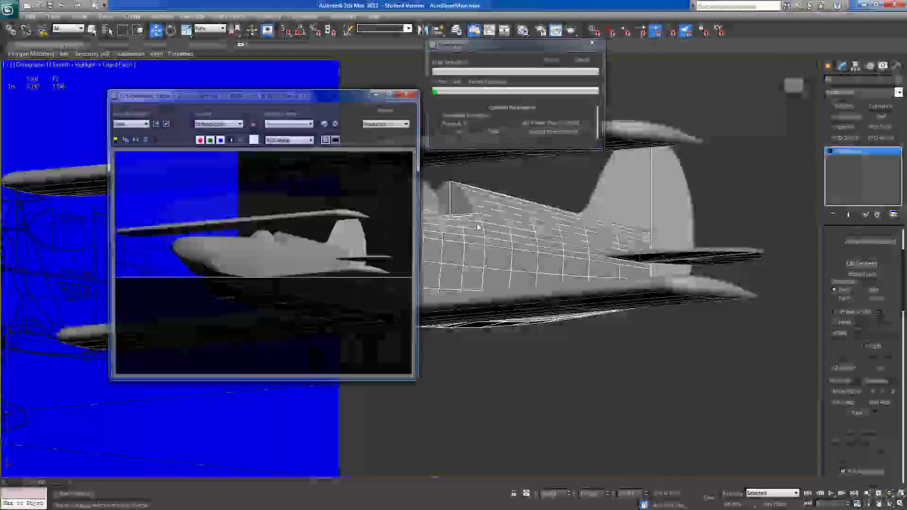
pyautogui.click(409, 93)
# Render the aircraft from a front three-quarter view and examine how the lower wing meets the fuselage.
pyautogui.keyDown('alt'); pyautogui.moveTo(426, 118); pyautogui.dragTo(543, 113, button='middle'); pyautogui.keyUp('alt')
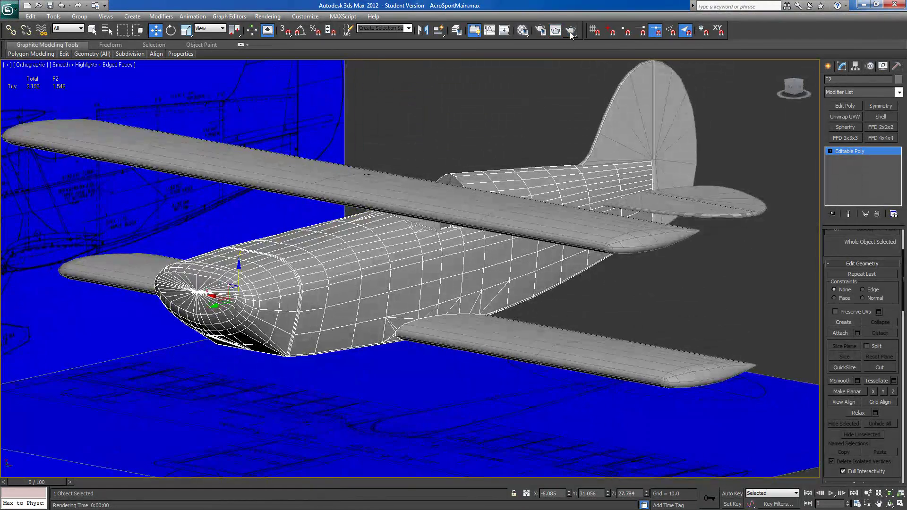
pyautogui.click(571, 33)
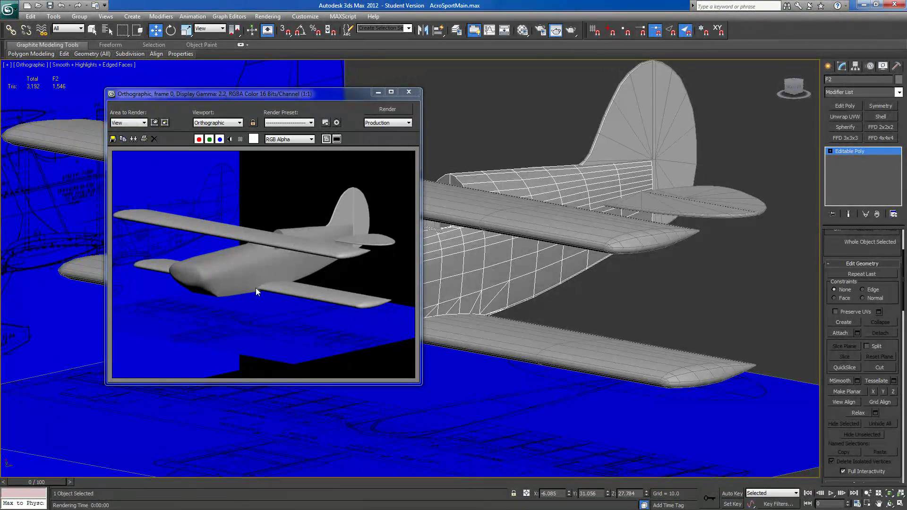
pyautogui.moveTo(460, 384); pyautogui.dragTo(367, 319, button='middle')
pyautogui.scroll(4, 589, 340)
pyautogui.moveTo(493, 326); pyautogui.dragTo(531, 322, button='middle')
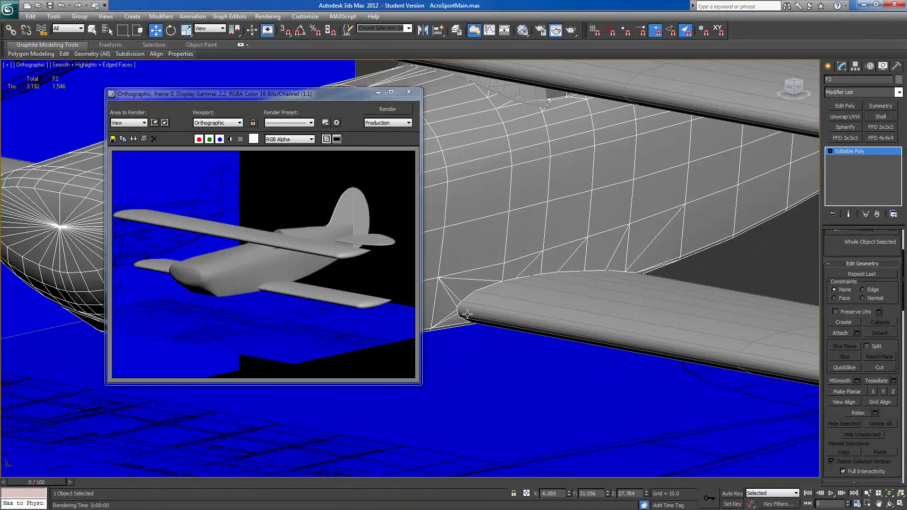
pyautogui.scroll(3, 468, 315)
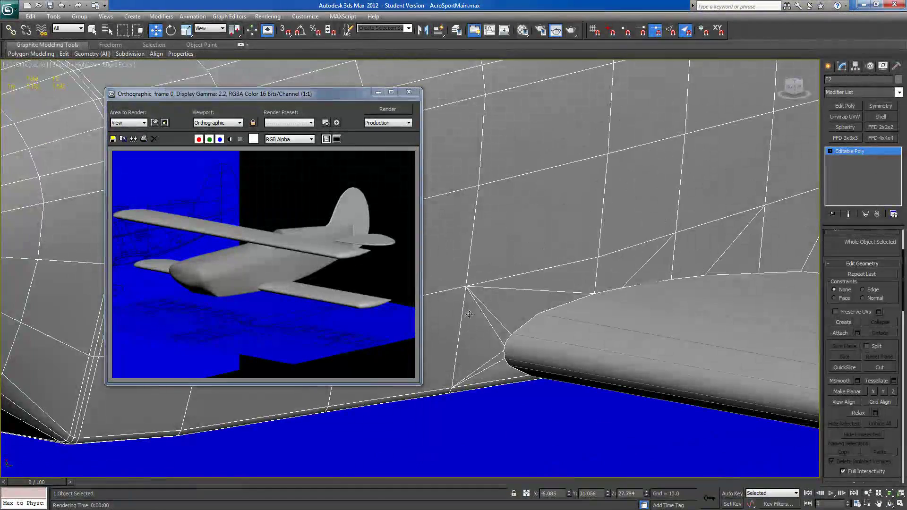
pyautogui.scroll(-3, 470, 315)
pyautogui.scroll(-5, 486, 303)
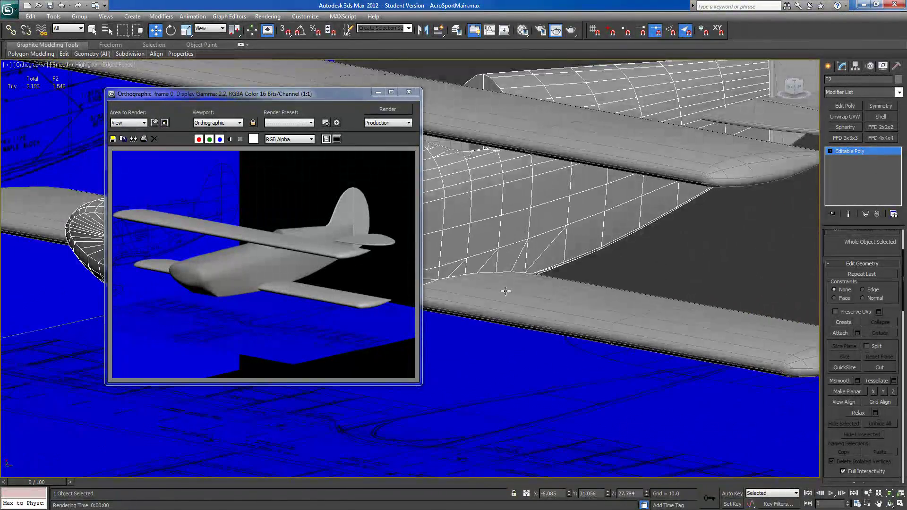
pyautogui.keyDown('alt'); pyautogui.moveTo(506, 291); pyautogui.dragTo(497, 304, button='middle'); pyautogui.keyUp('alt')
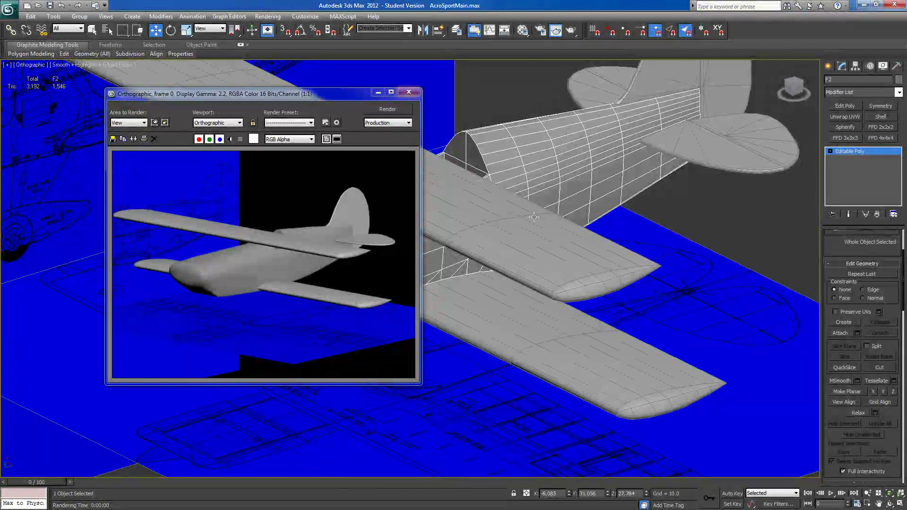
pyautogui.click(410, 91)
# Switch the viewport to a Perspective view framing the whole aircraft.
pyautogui.scroll(-5, 439, 222)
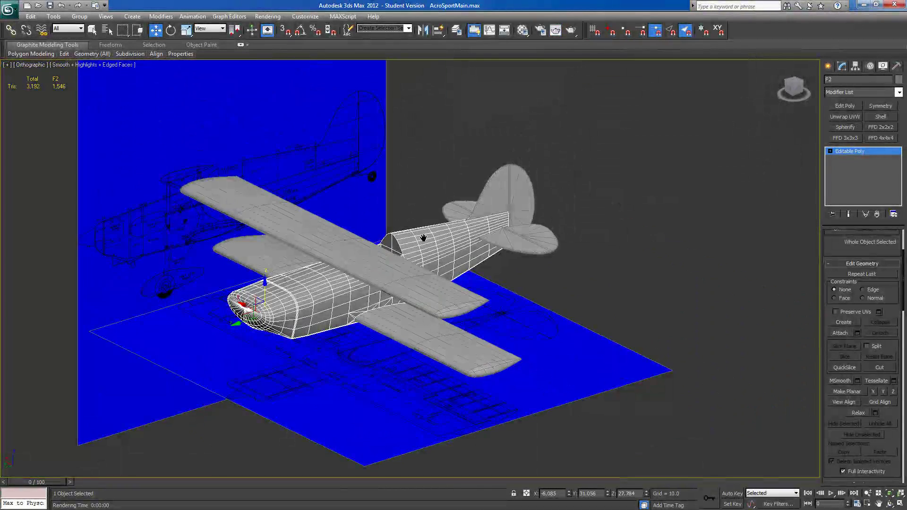
pyautogui.press('p')
pyautogui.scroll(-5, 423, 239)
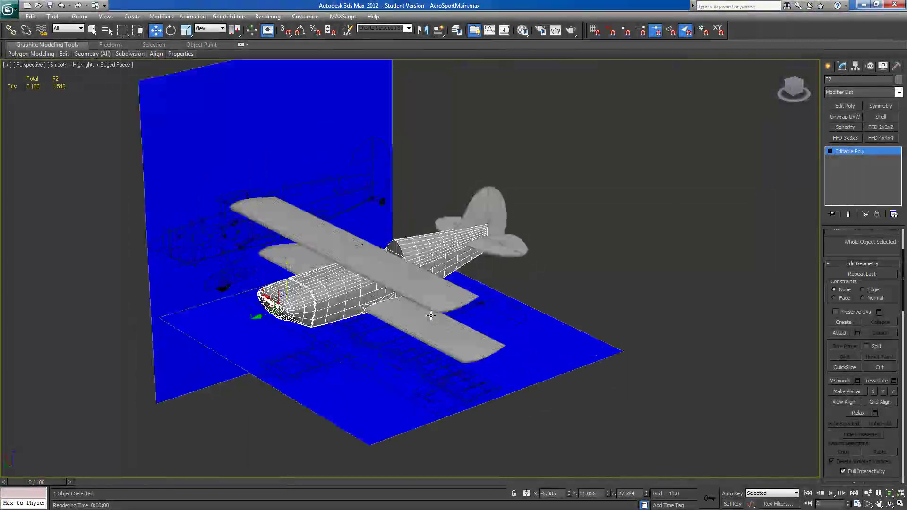
pyautogui.scroll(3, 431, 316)
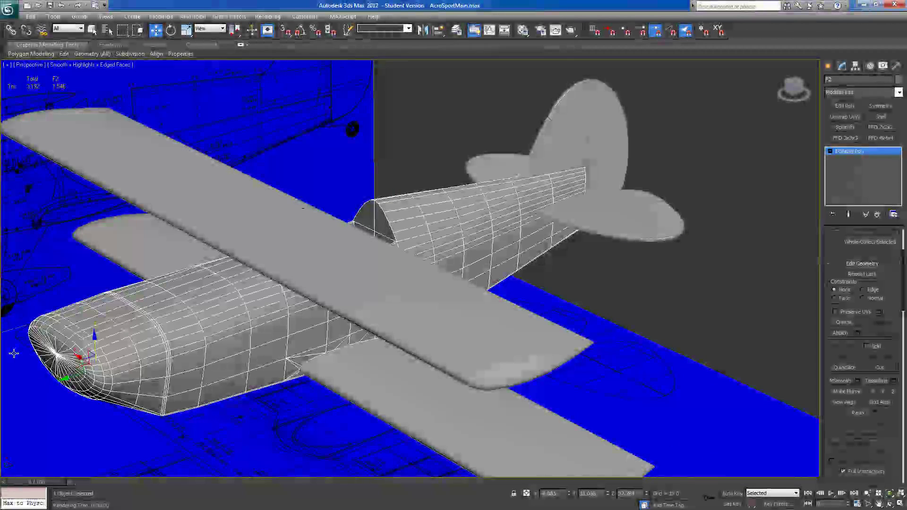